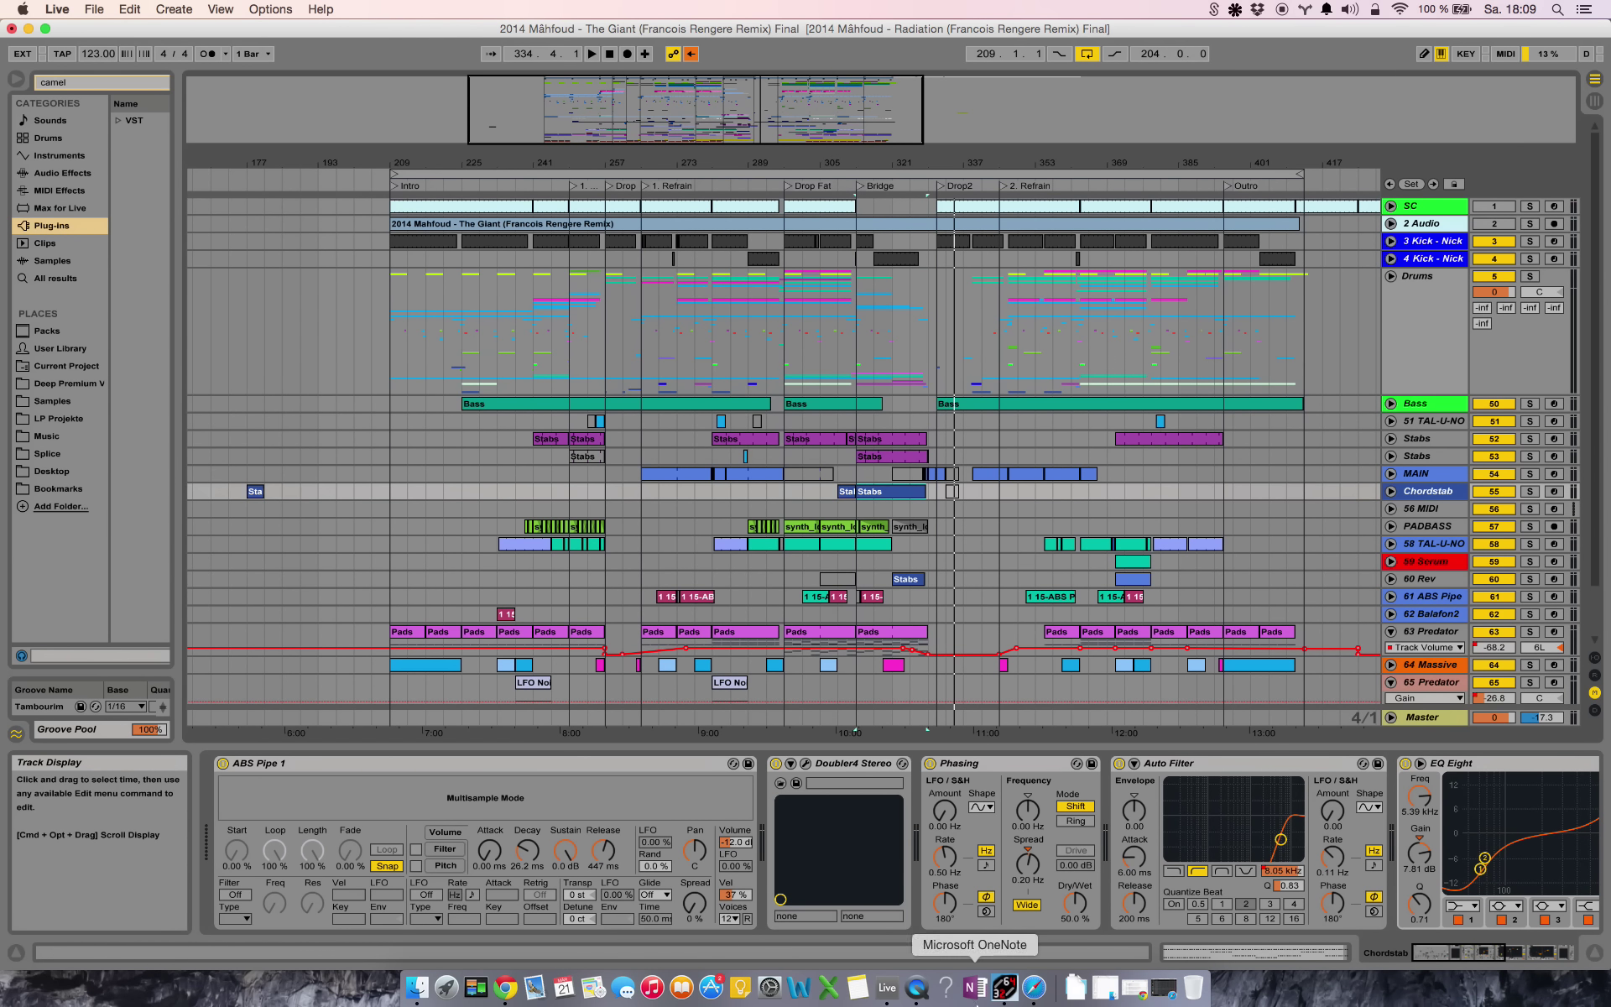
# Step: Bring the Beatport Pro chart listing The Giant (Francois Rengere remix) up over Live
pyautogui.click(1035, 988)
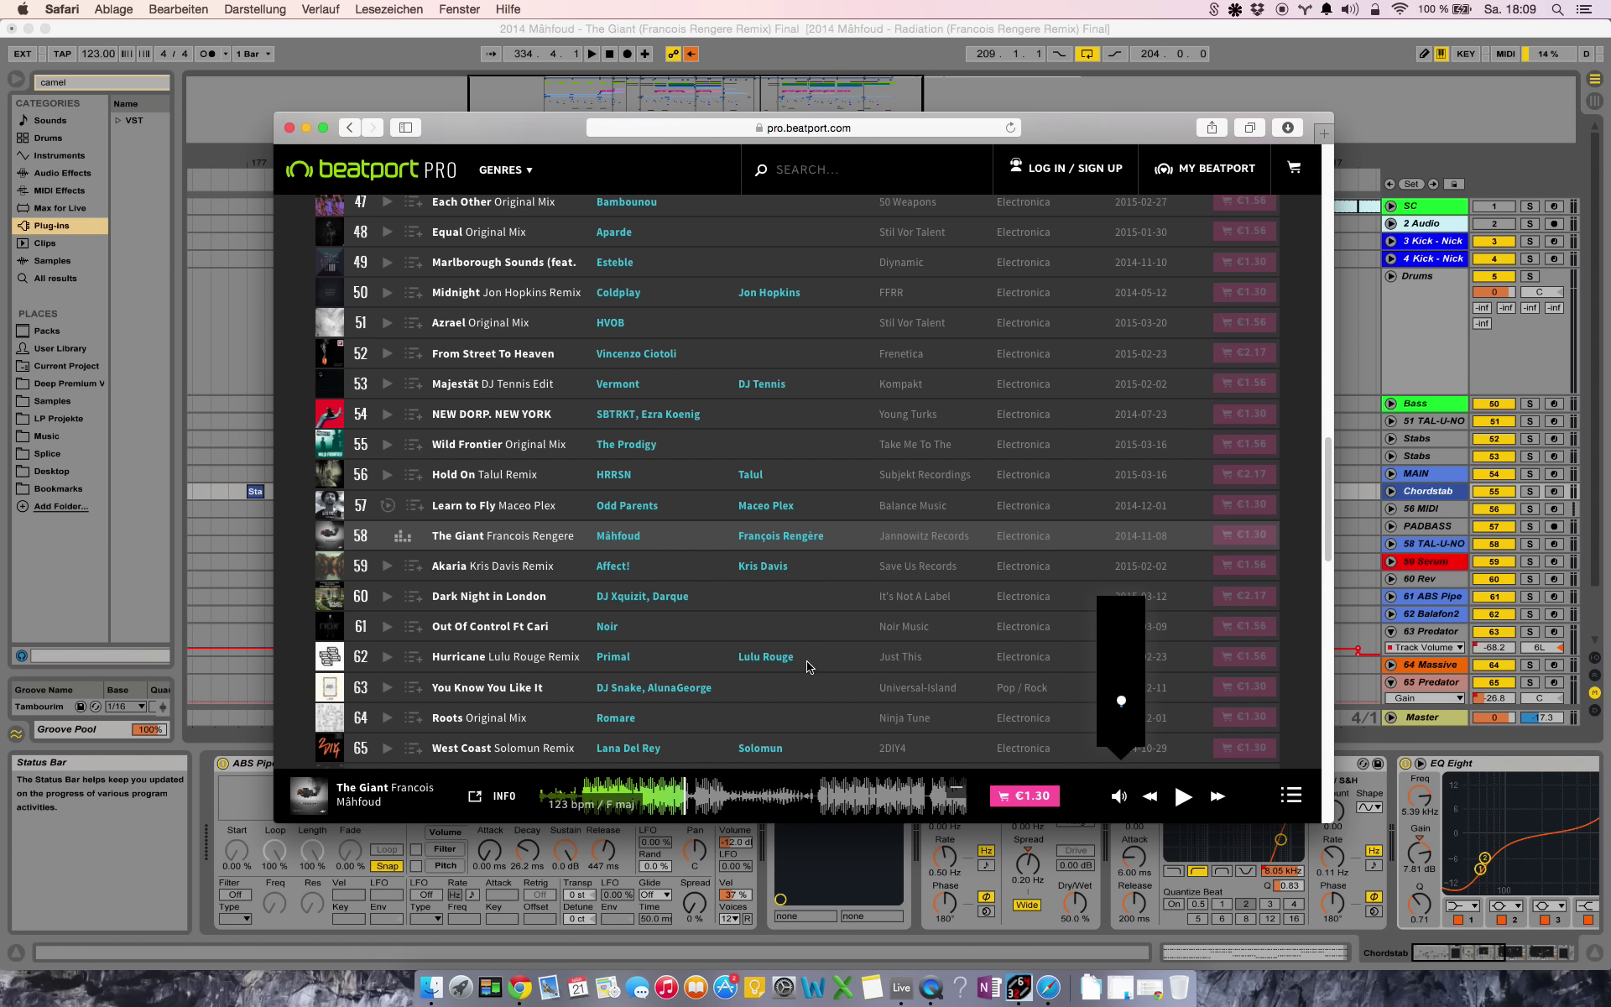
# Step: Play the Beatport preview of The Giant, then hide the browser
pyautogui.click(1184, 796)
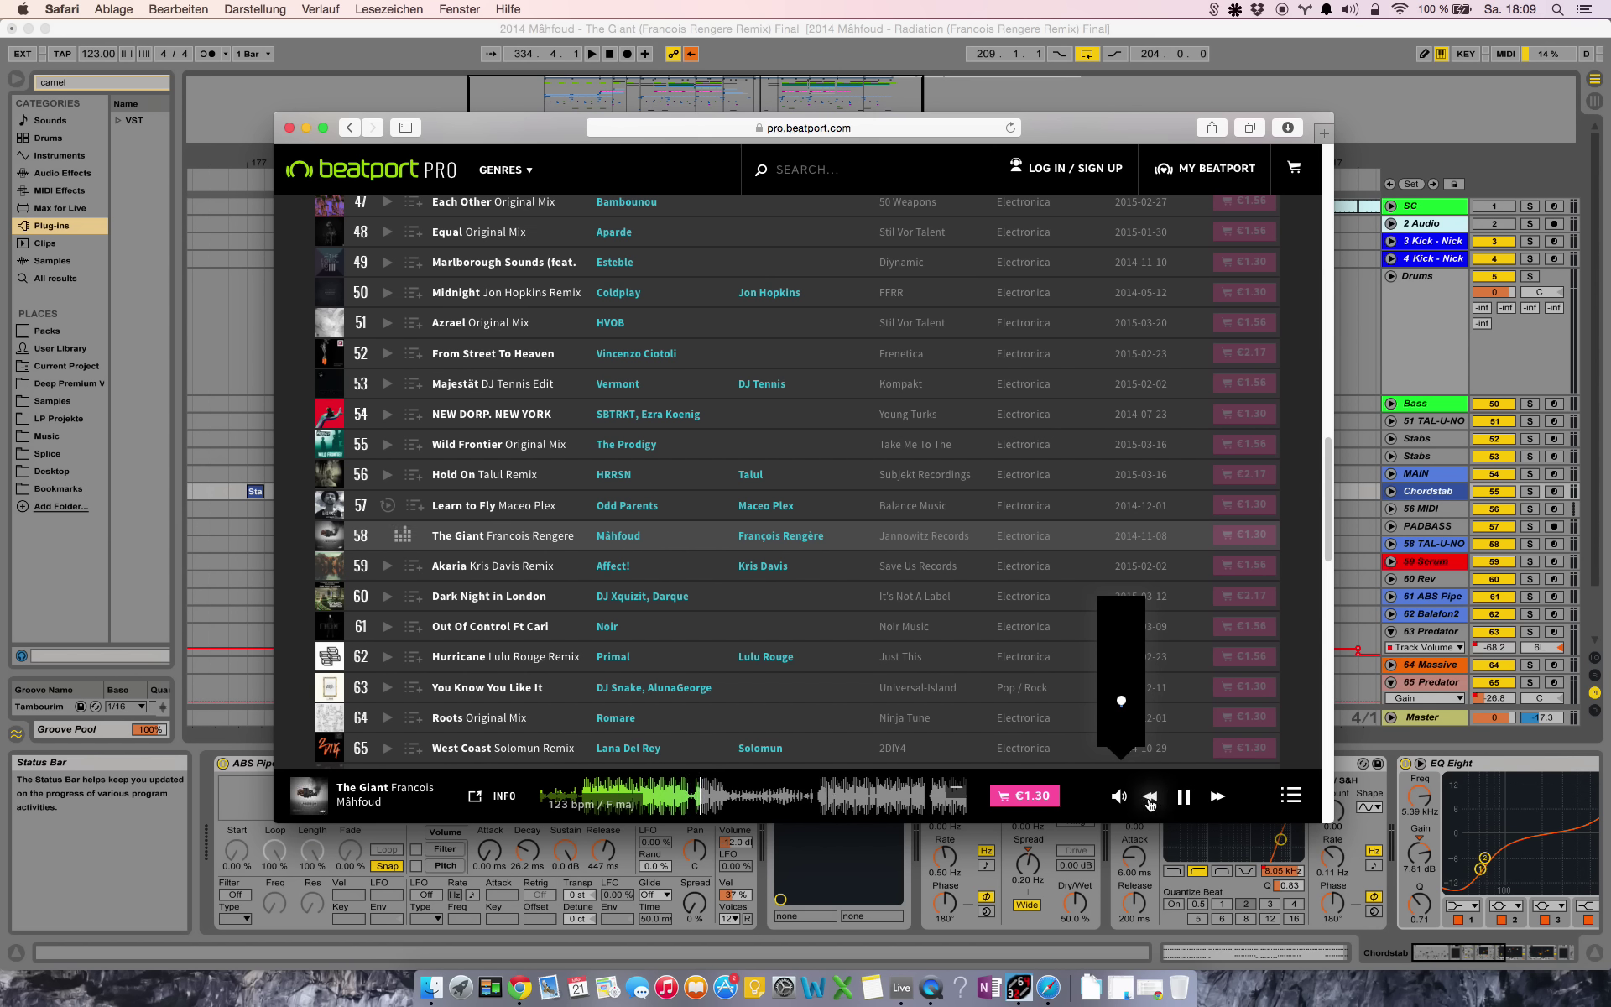
pyautogui.press('super+m')
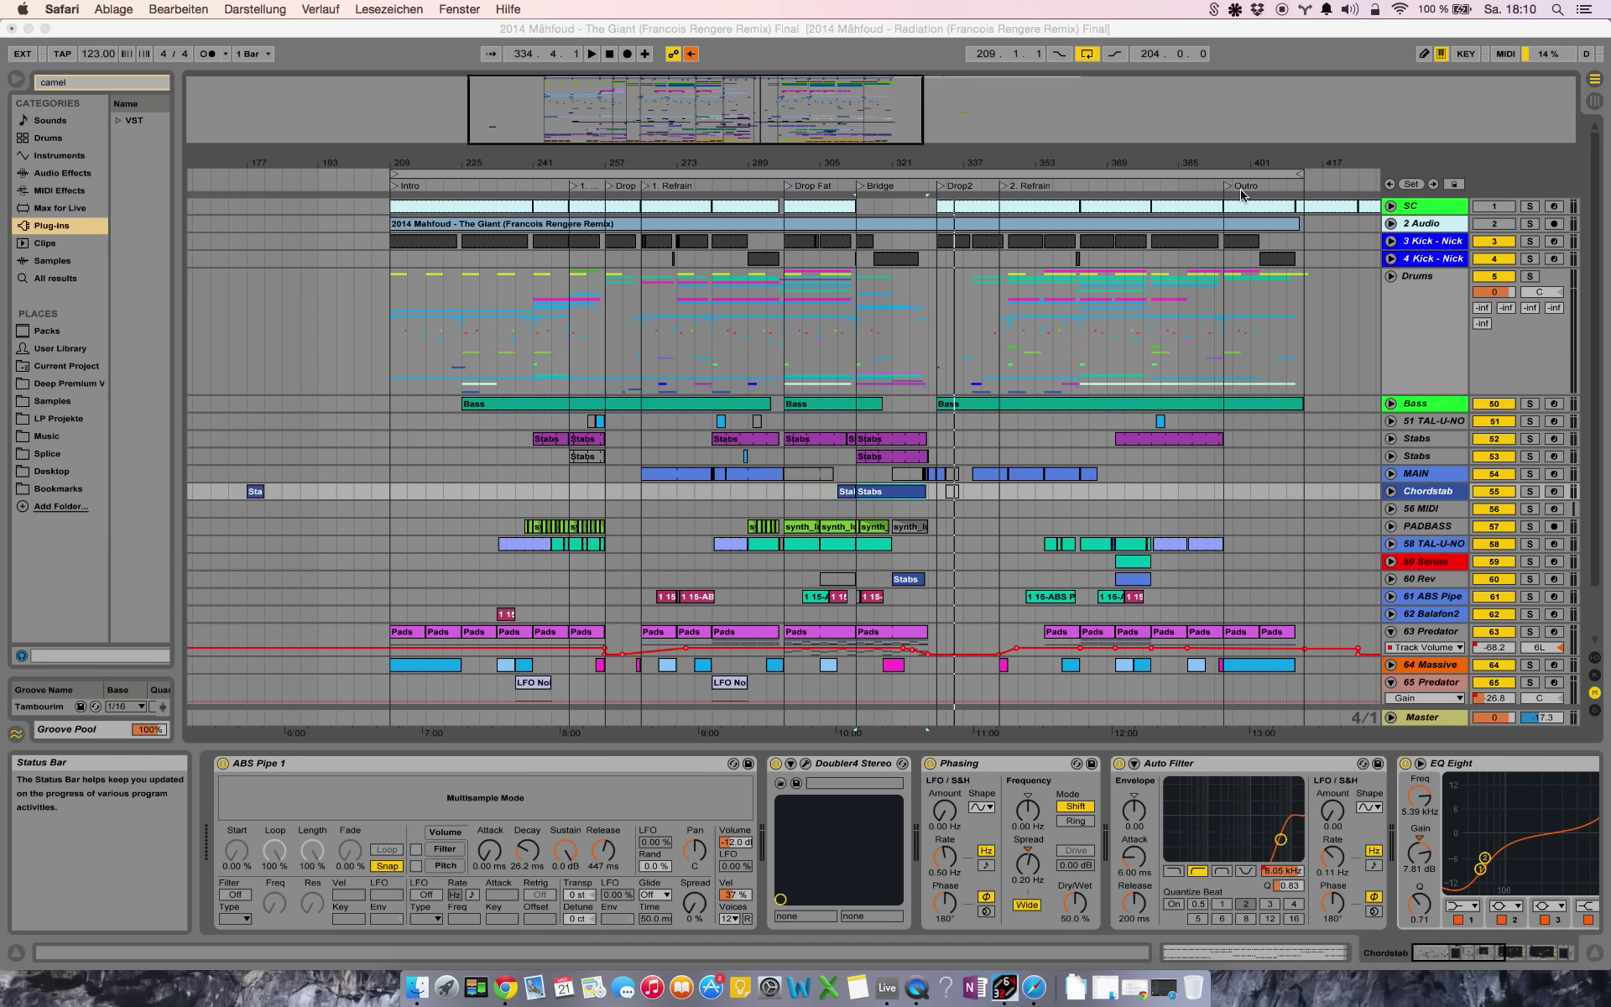
# Step: Set the start point at 222.4.3 on the unfolded 2 Audio track, then fold it again
pyautogui.click(1595, 957)
pyautogui.click(442, 192)
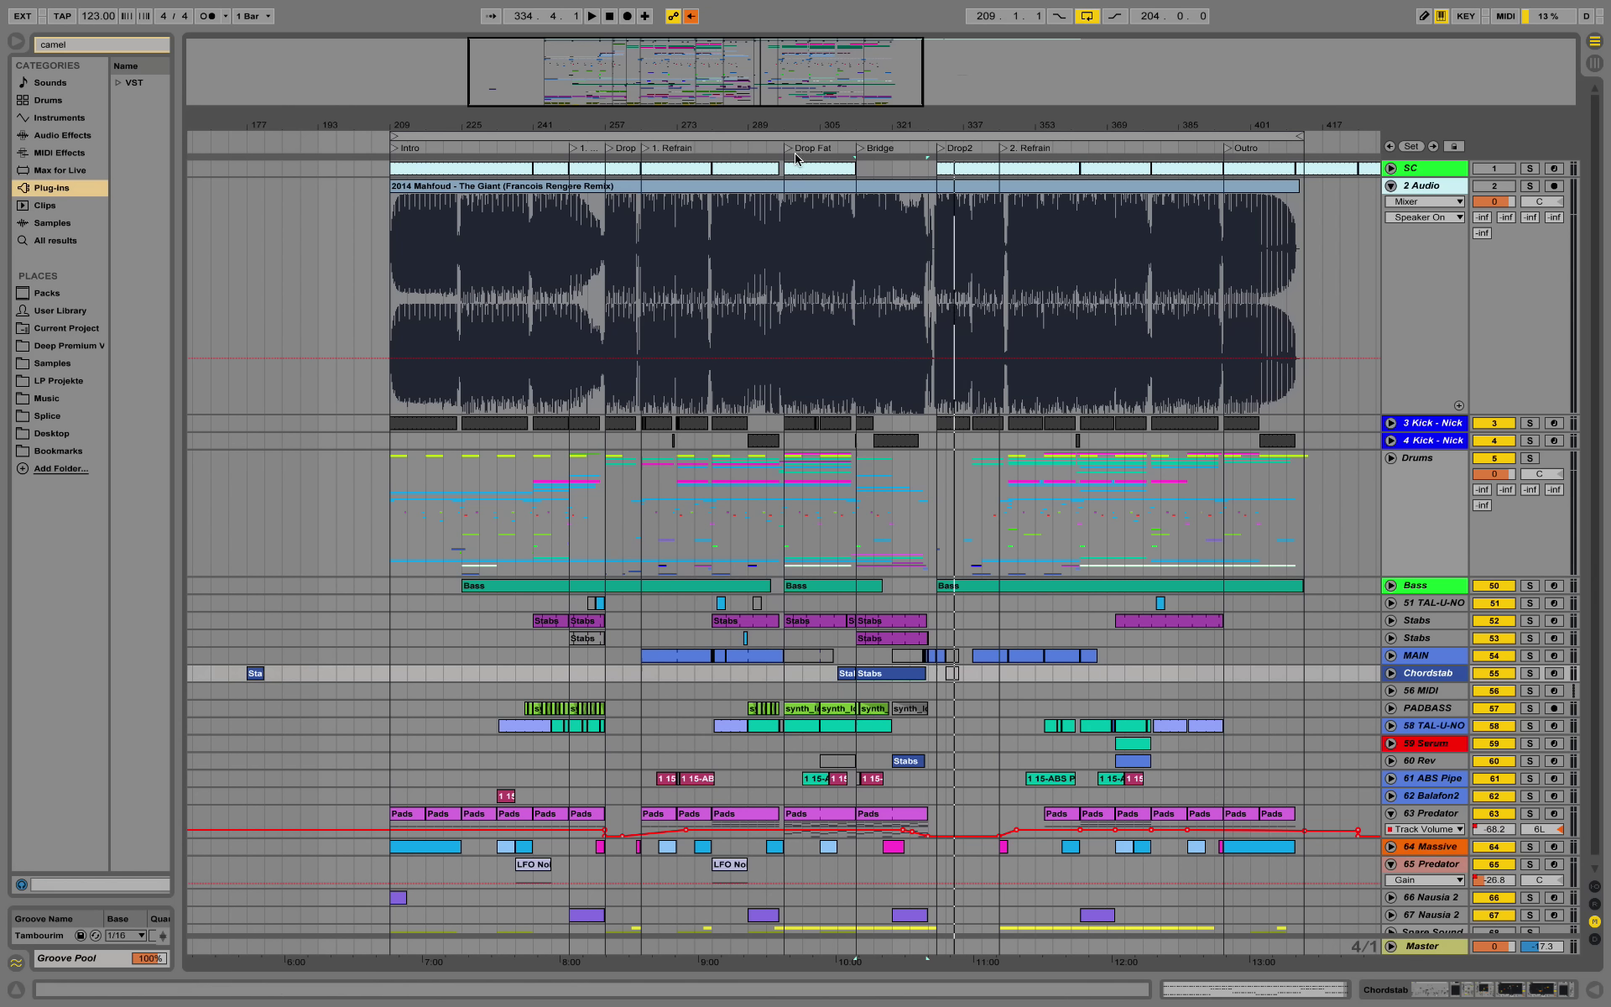
pyautogui.rightClick(451, 149)
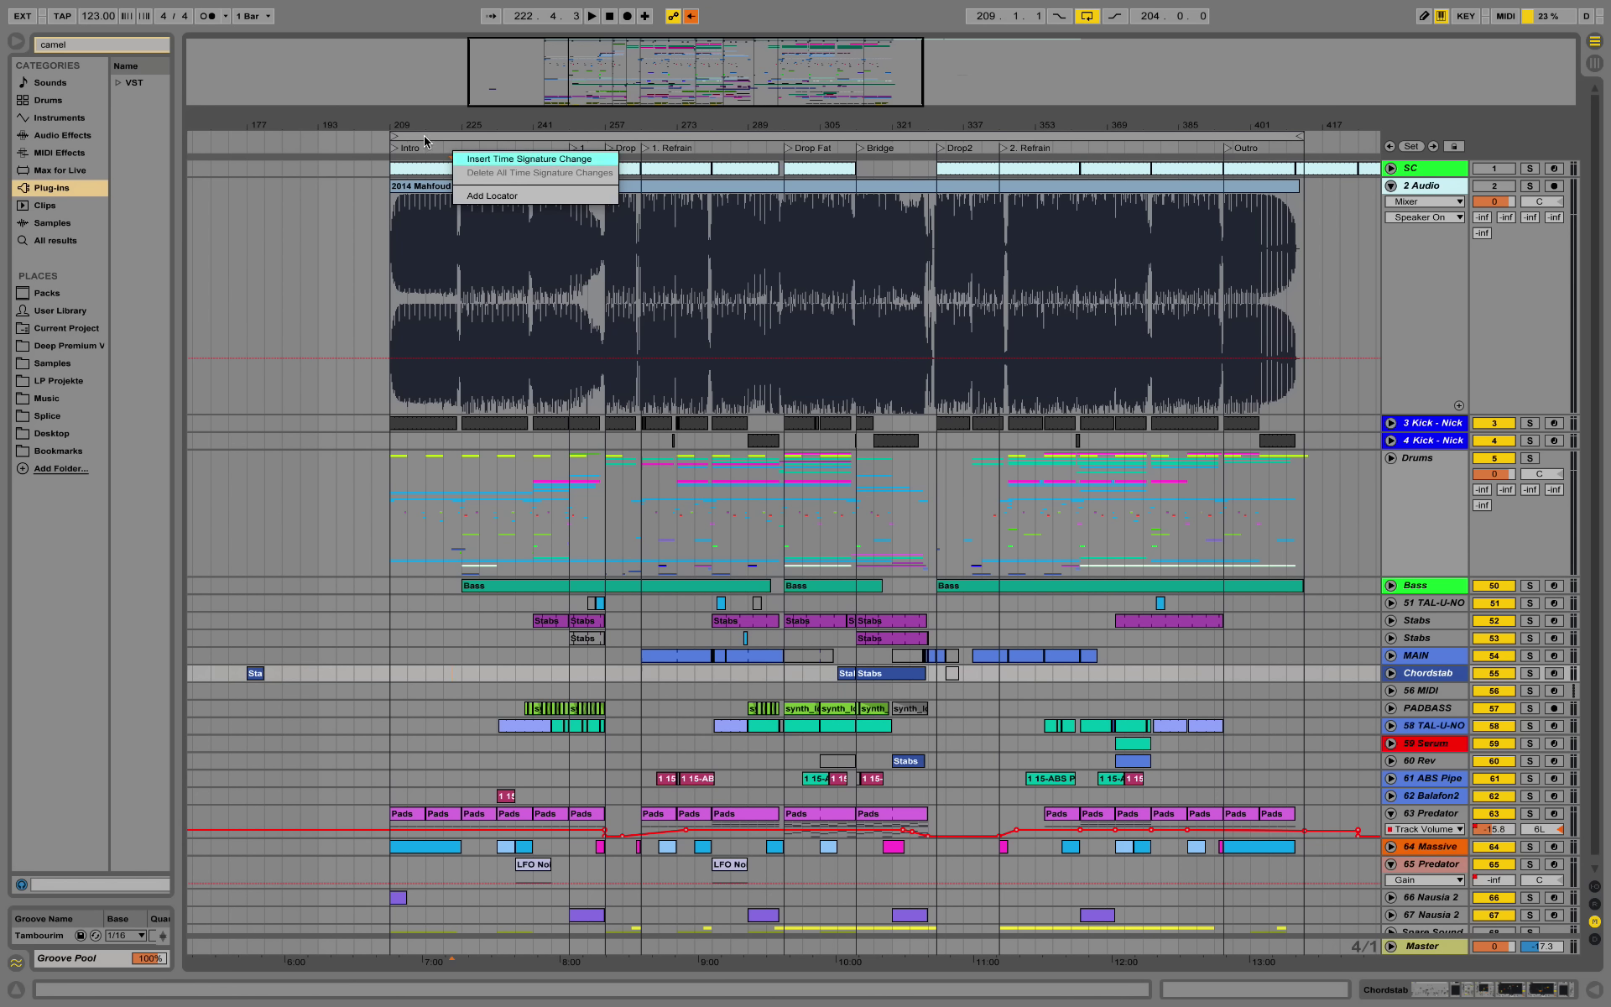
pyautogui.click(451, 125)
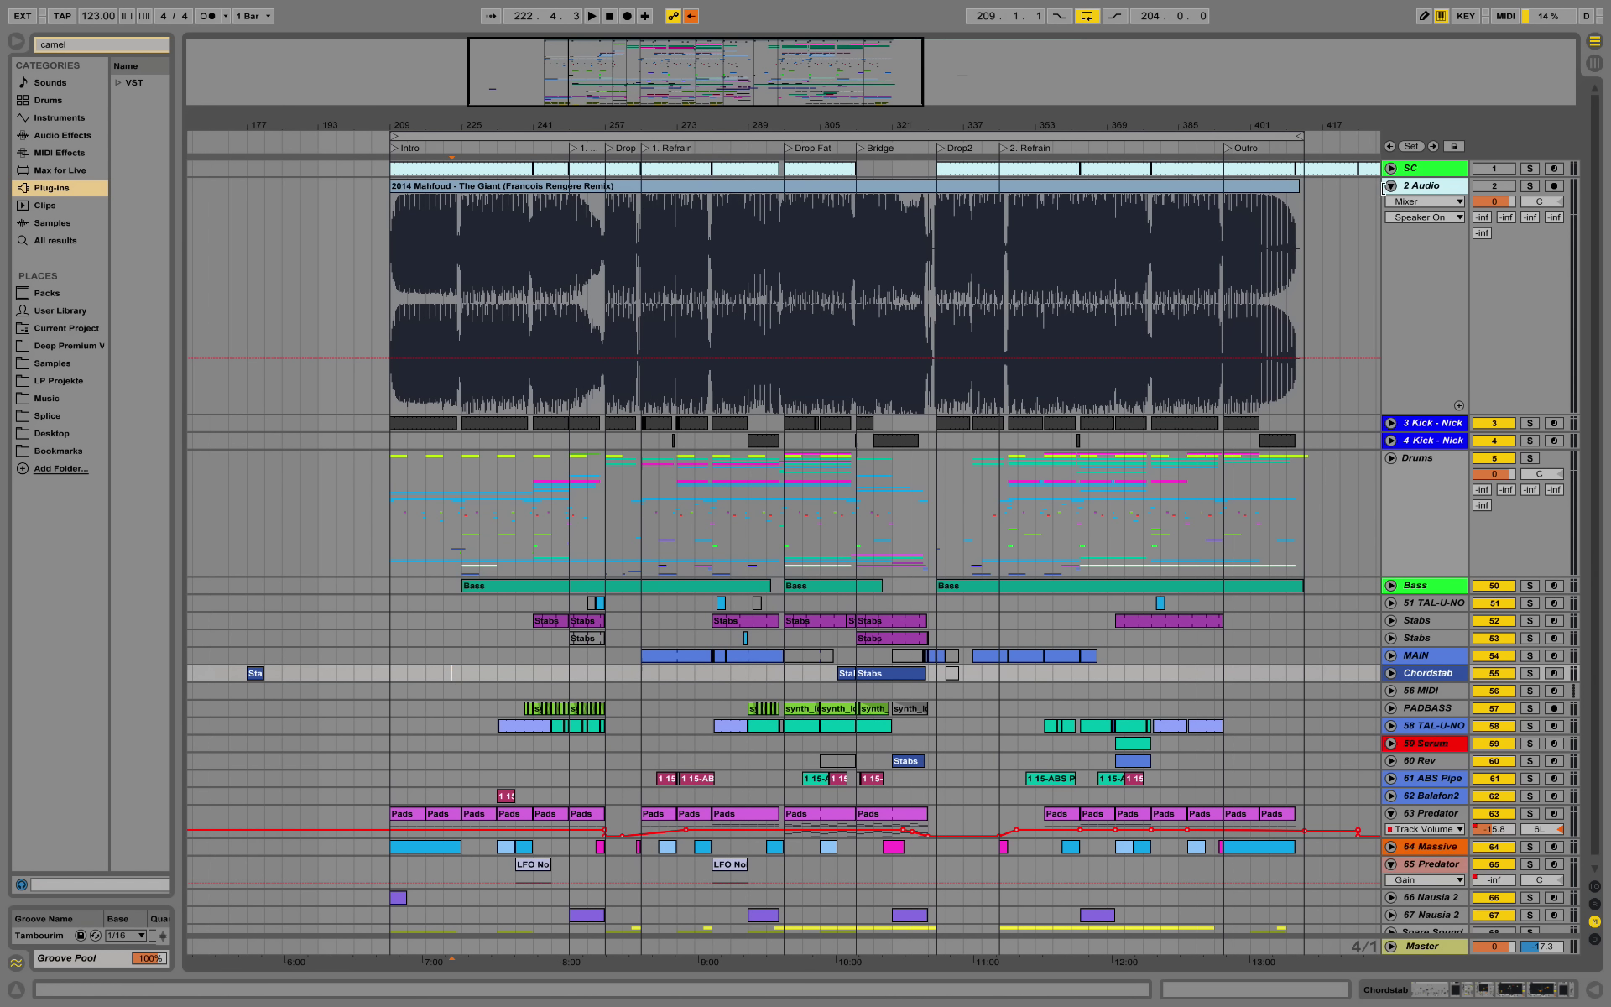
pyautogui.click(1390, 185)
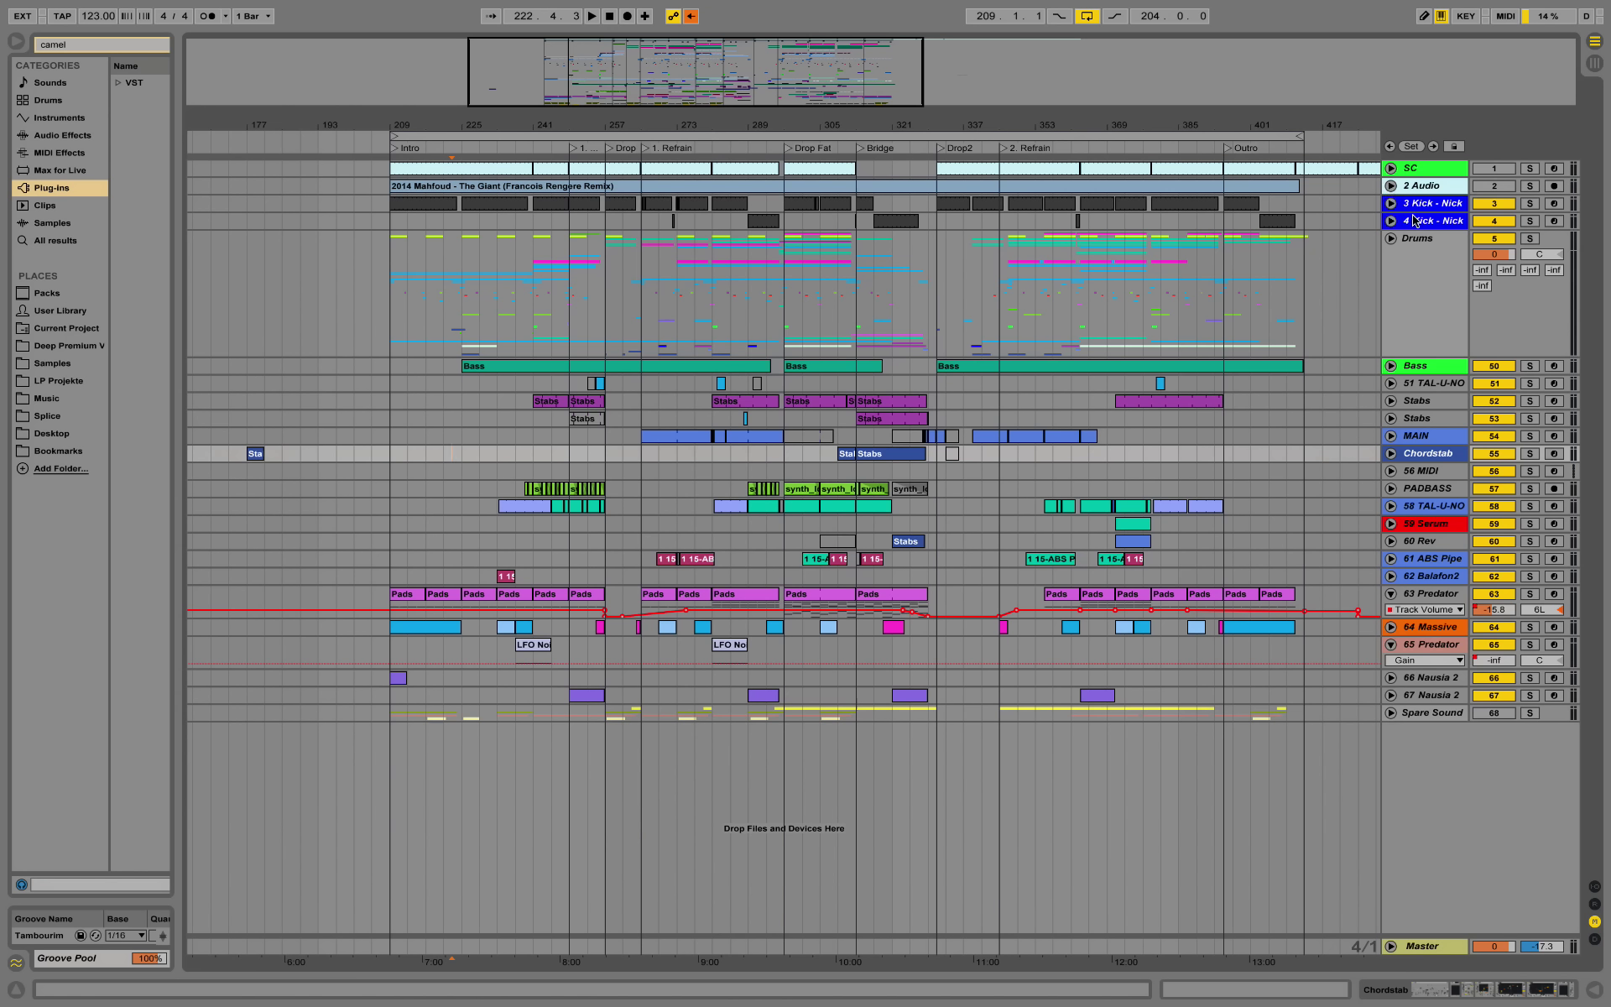
# Step: Unfold the Drums group and scroll through its sub-tracks
pyautogui.click(1443, 261)
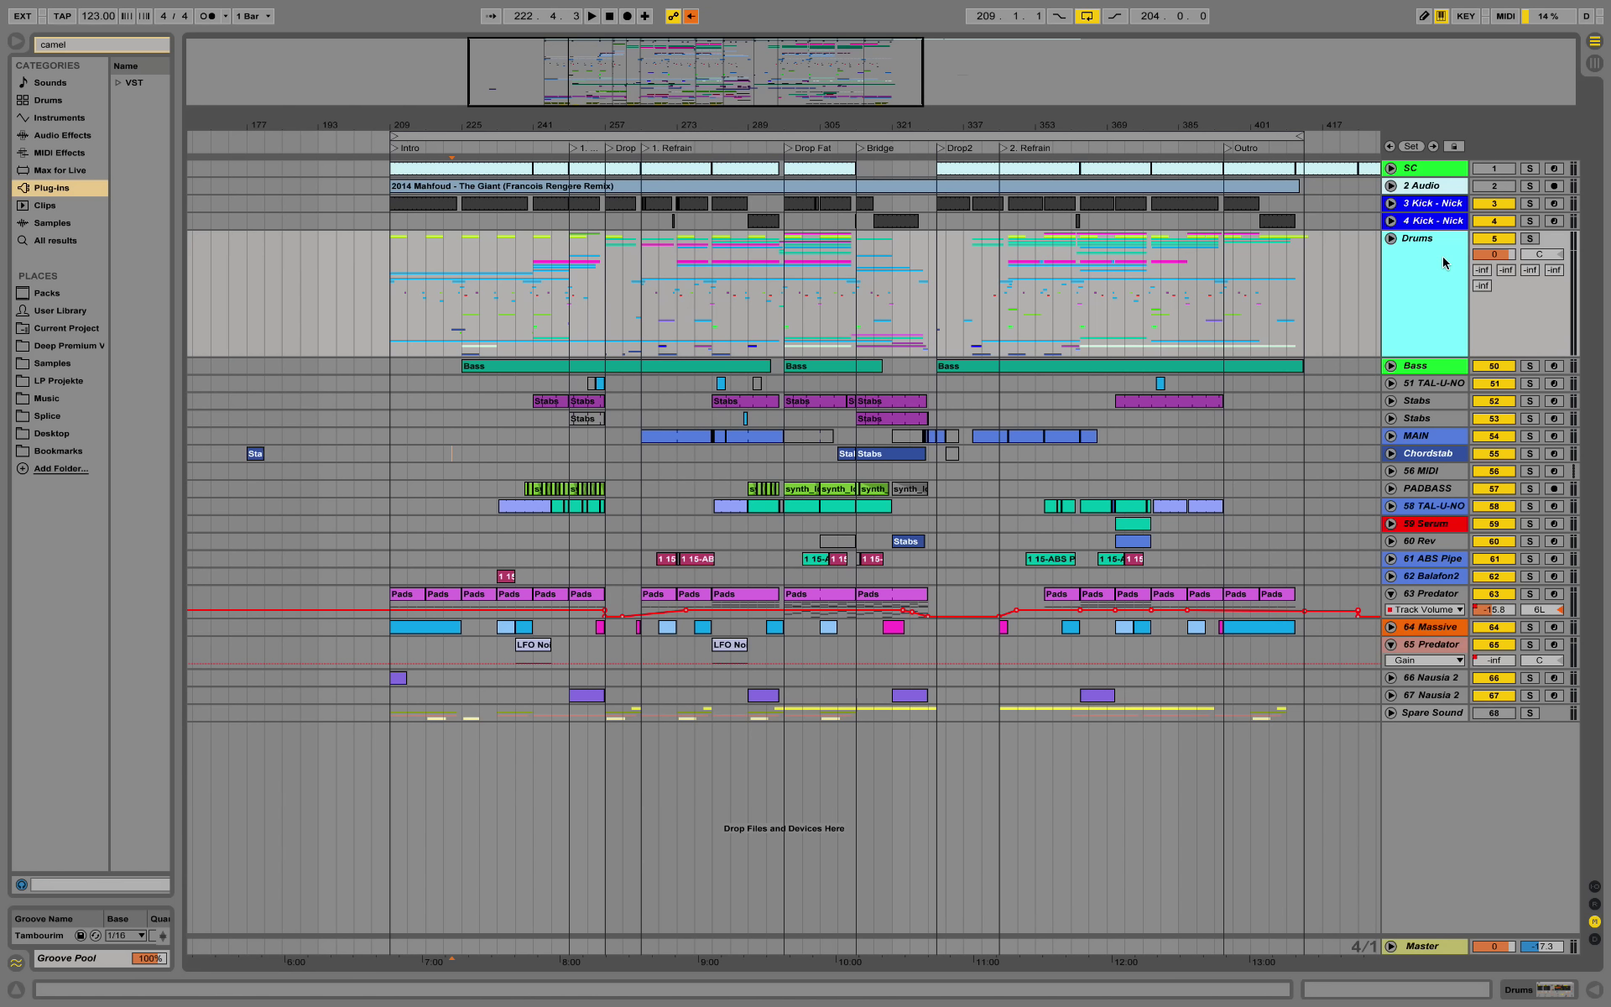
pyautogui.click(1391, 239)
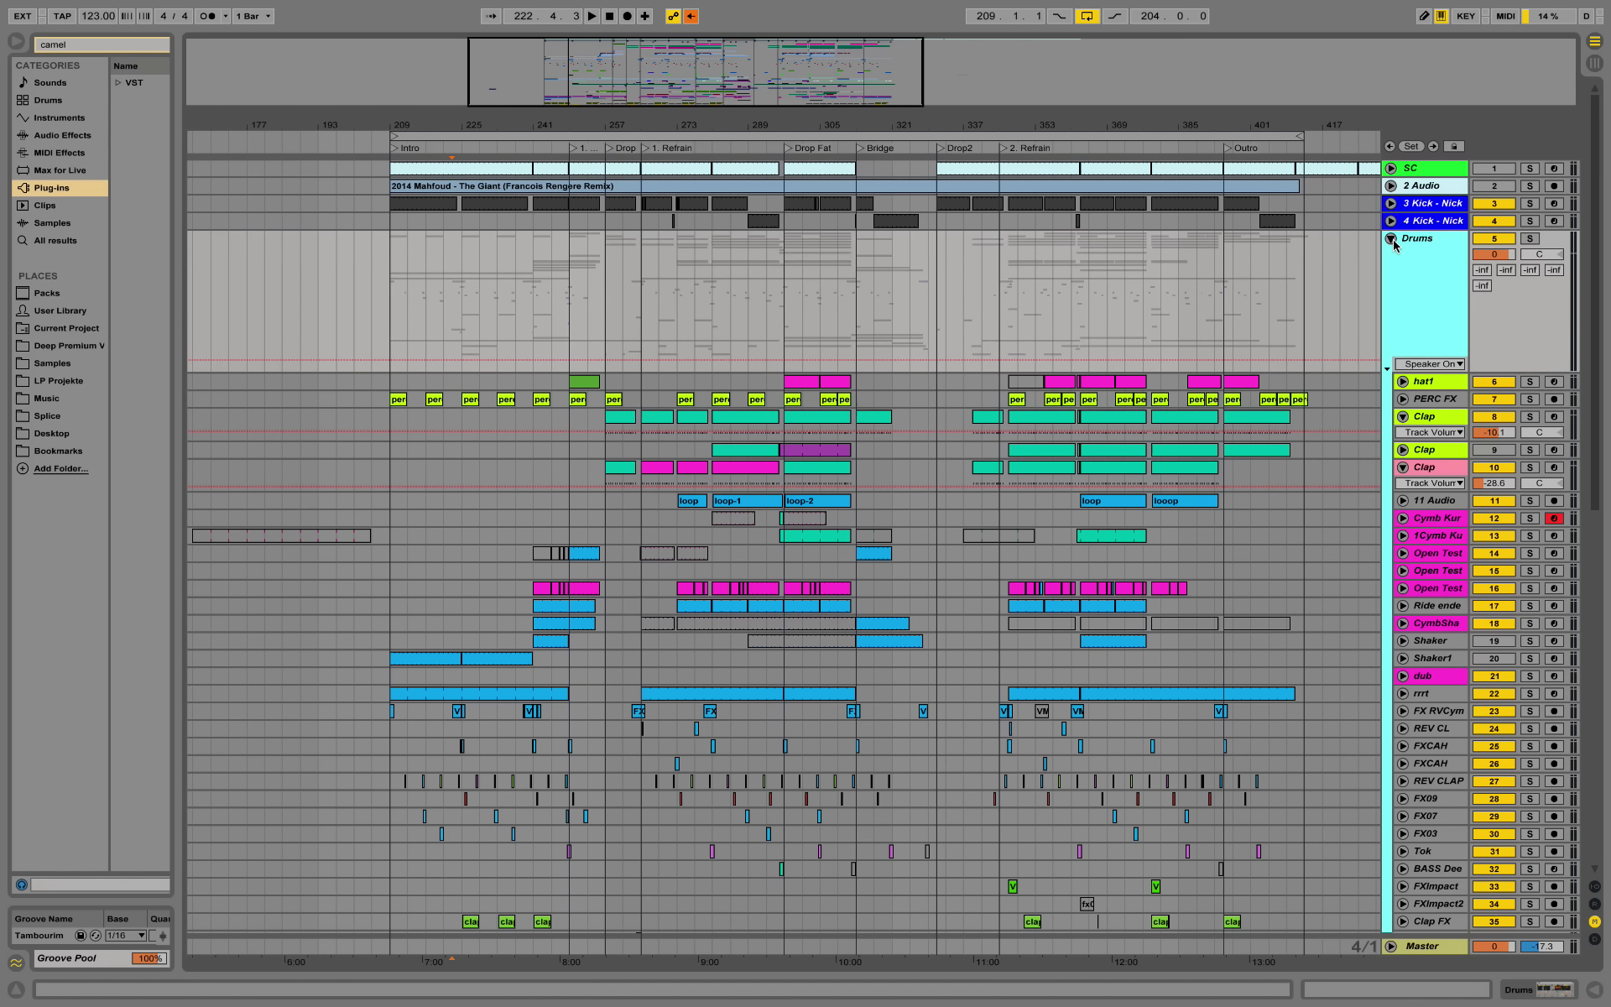
pyautogui.scroll(-5, 1315, 410)
pyautogui.scroll(-5, 1315, 409)
pyautogui.scroll(-5, 1315, 410)
pyautogui.scroll(5, 1315, 410)
pyautogui.scroll(5, 1293, 352)
pyautogui.scroll(5, 1267, 286)
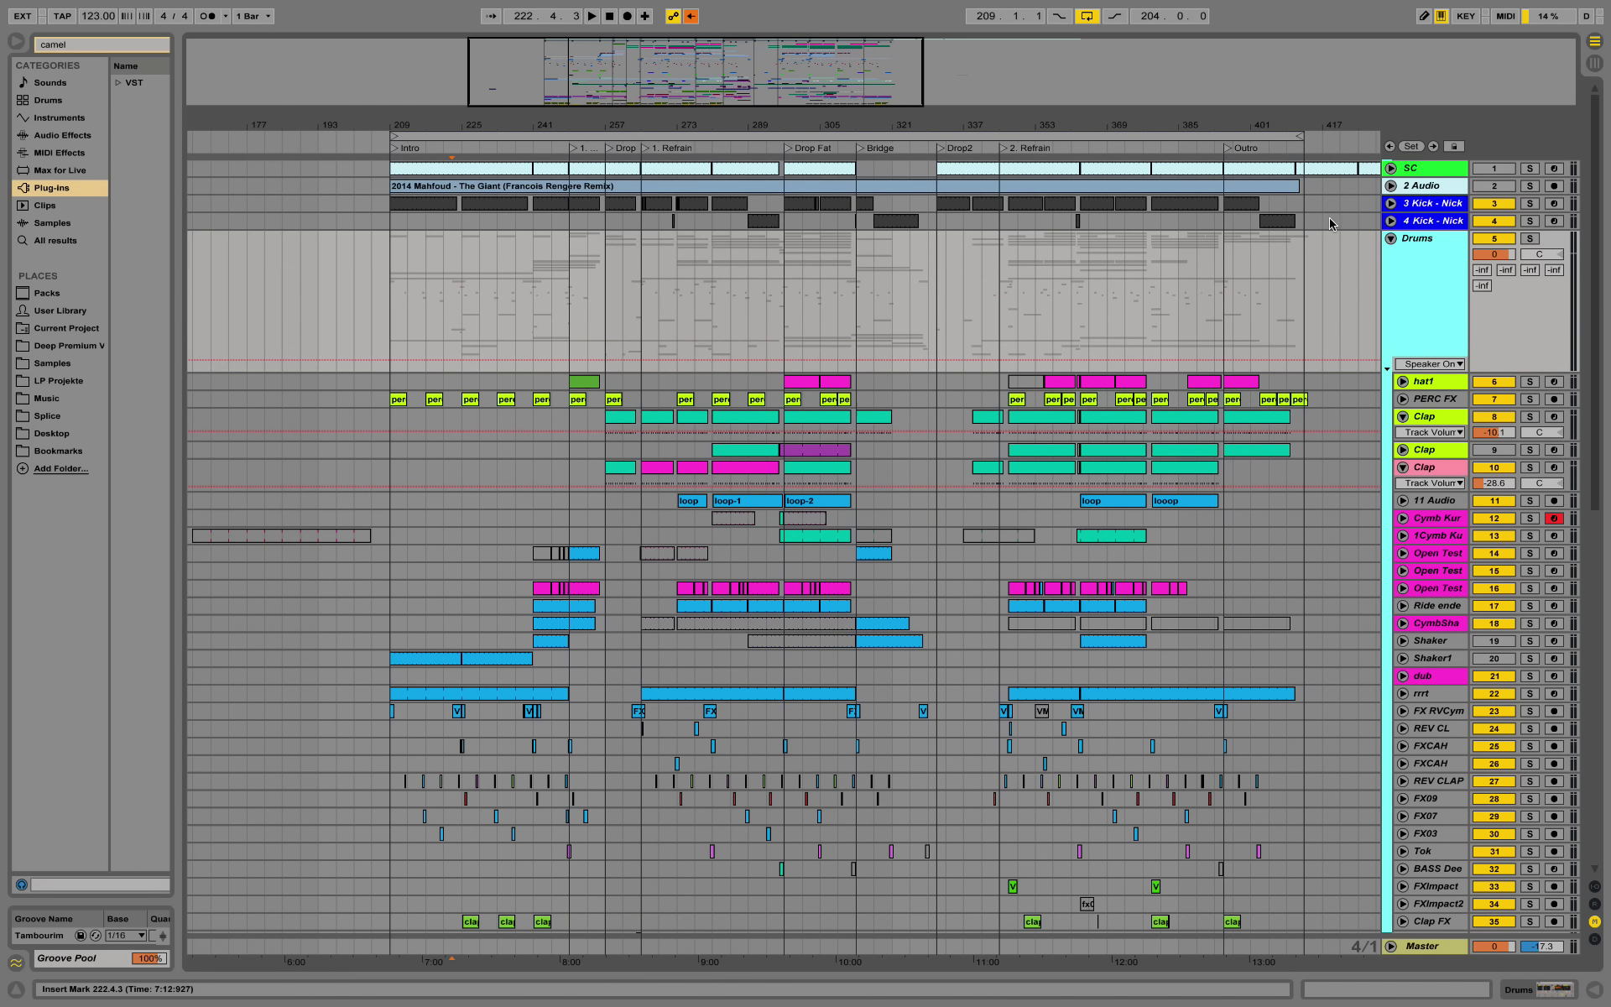
# Step: Fold the Drums group, select Bass, and start playback in the first Refrain
pyautogui.click(1389, 239)
pyautogui.click(1427, 366)
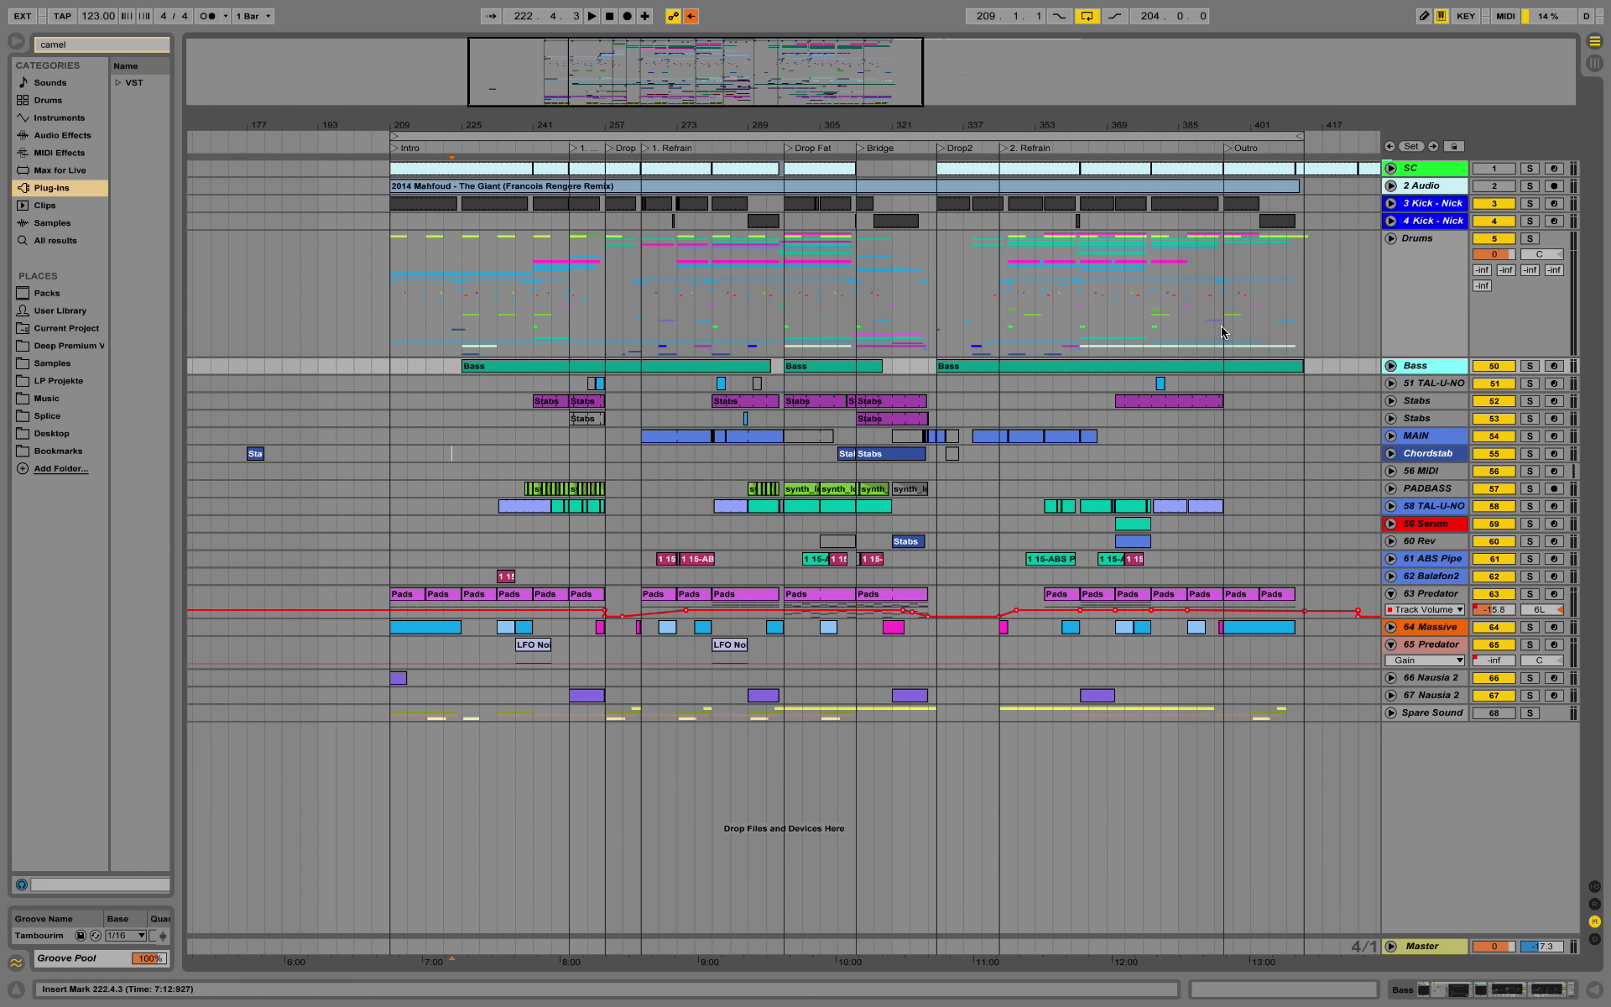
pyautogui.click(712, 141)
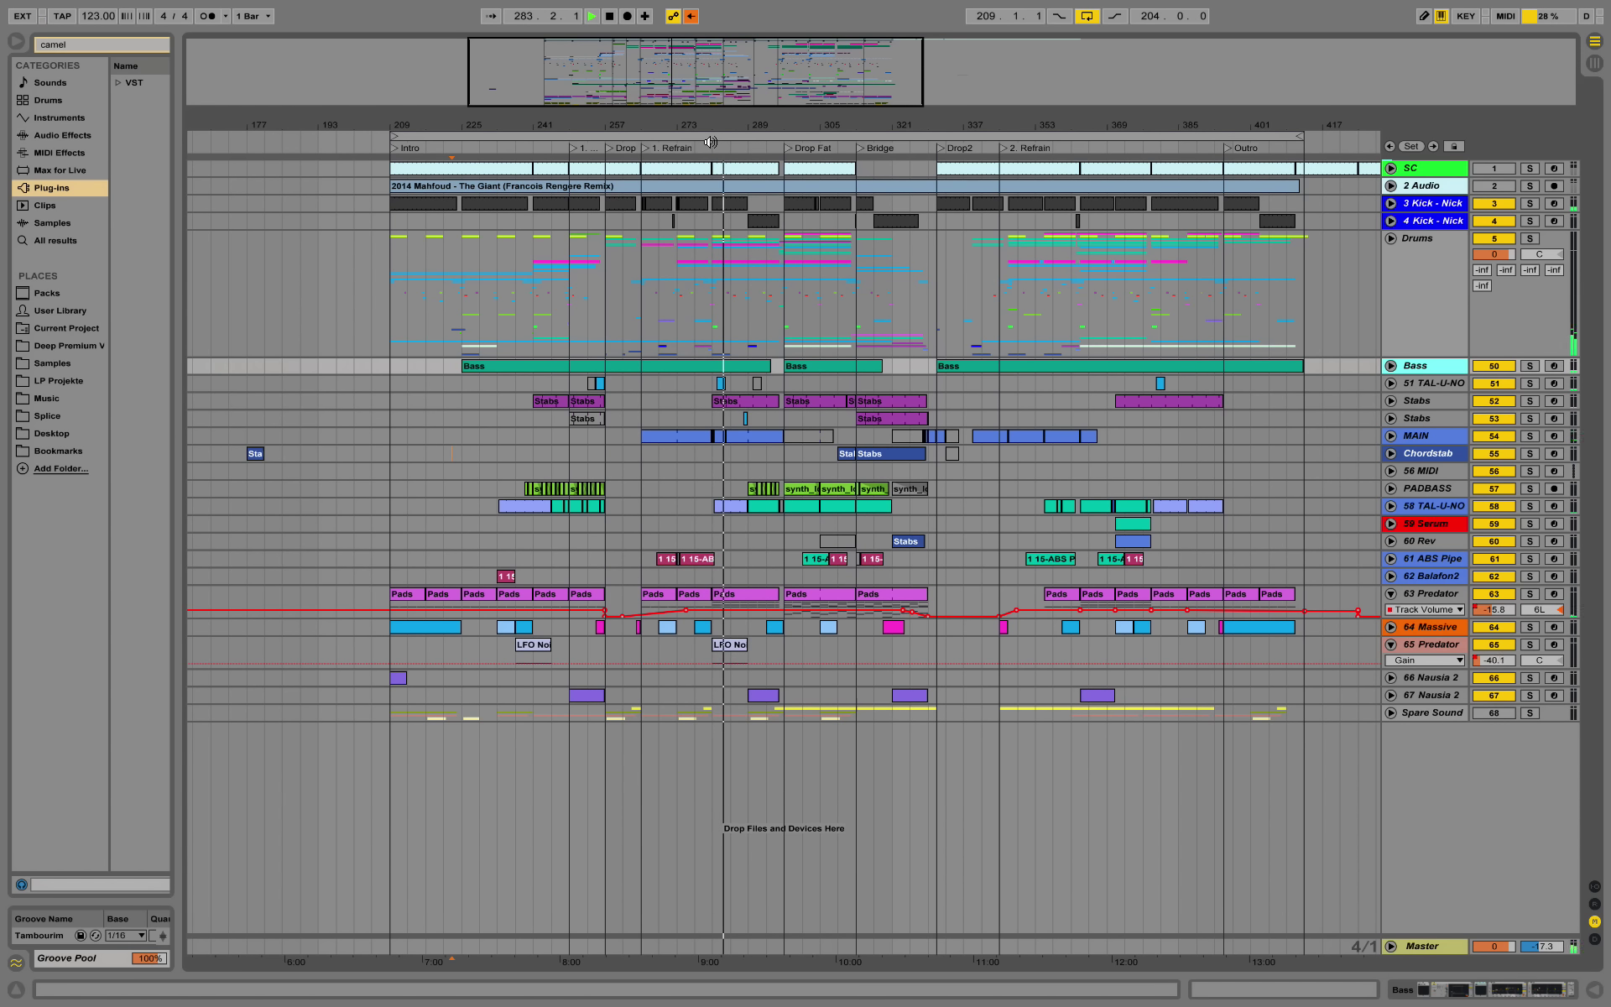
# Step: Zoom in on bars 277–325 and unfold the Bass track's Device On automation
pyautogui.moveTo(809, 128); pyautogui.dragTo(853, 269)
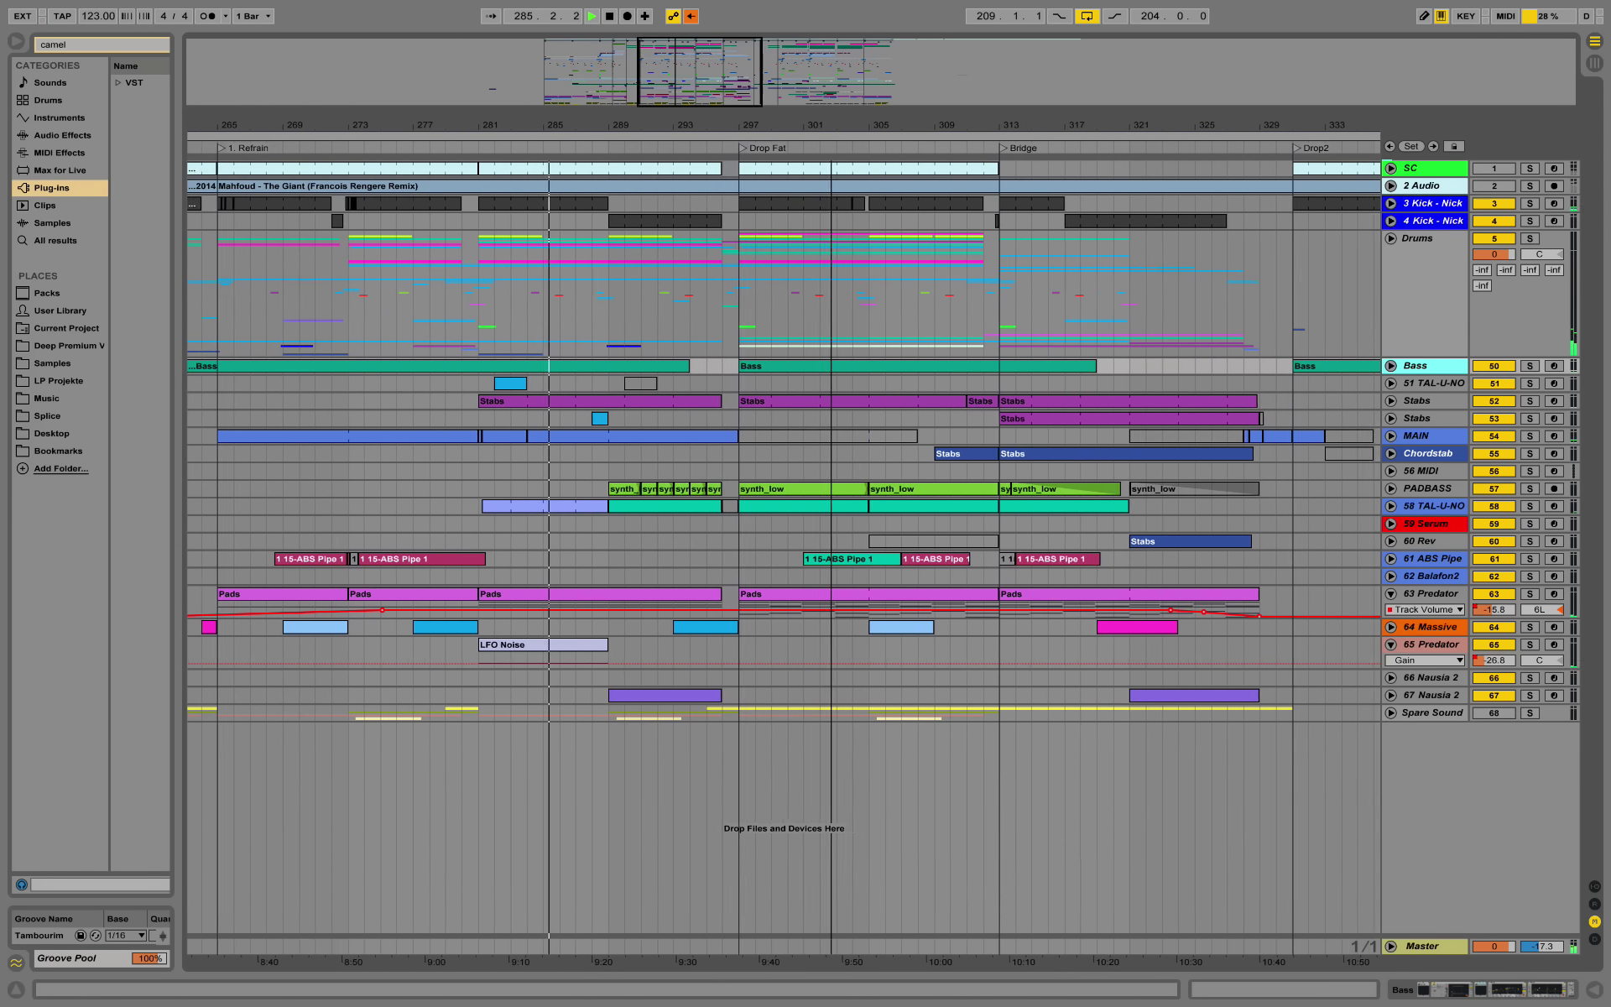
pyautogui.moveTo(951, 251); pyautogui.dragTo(951, 285)
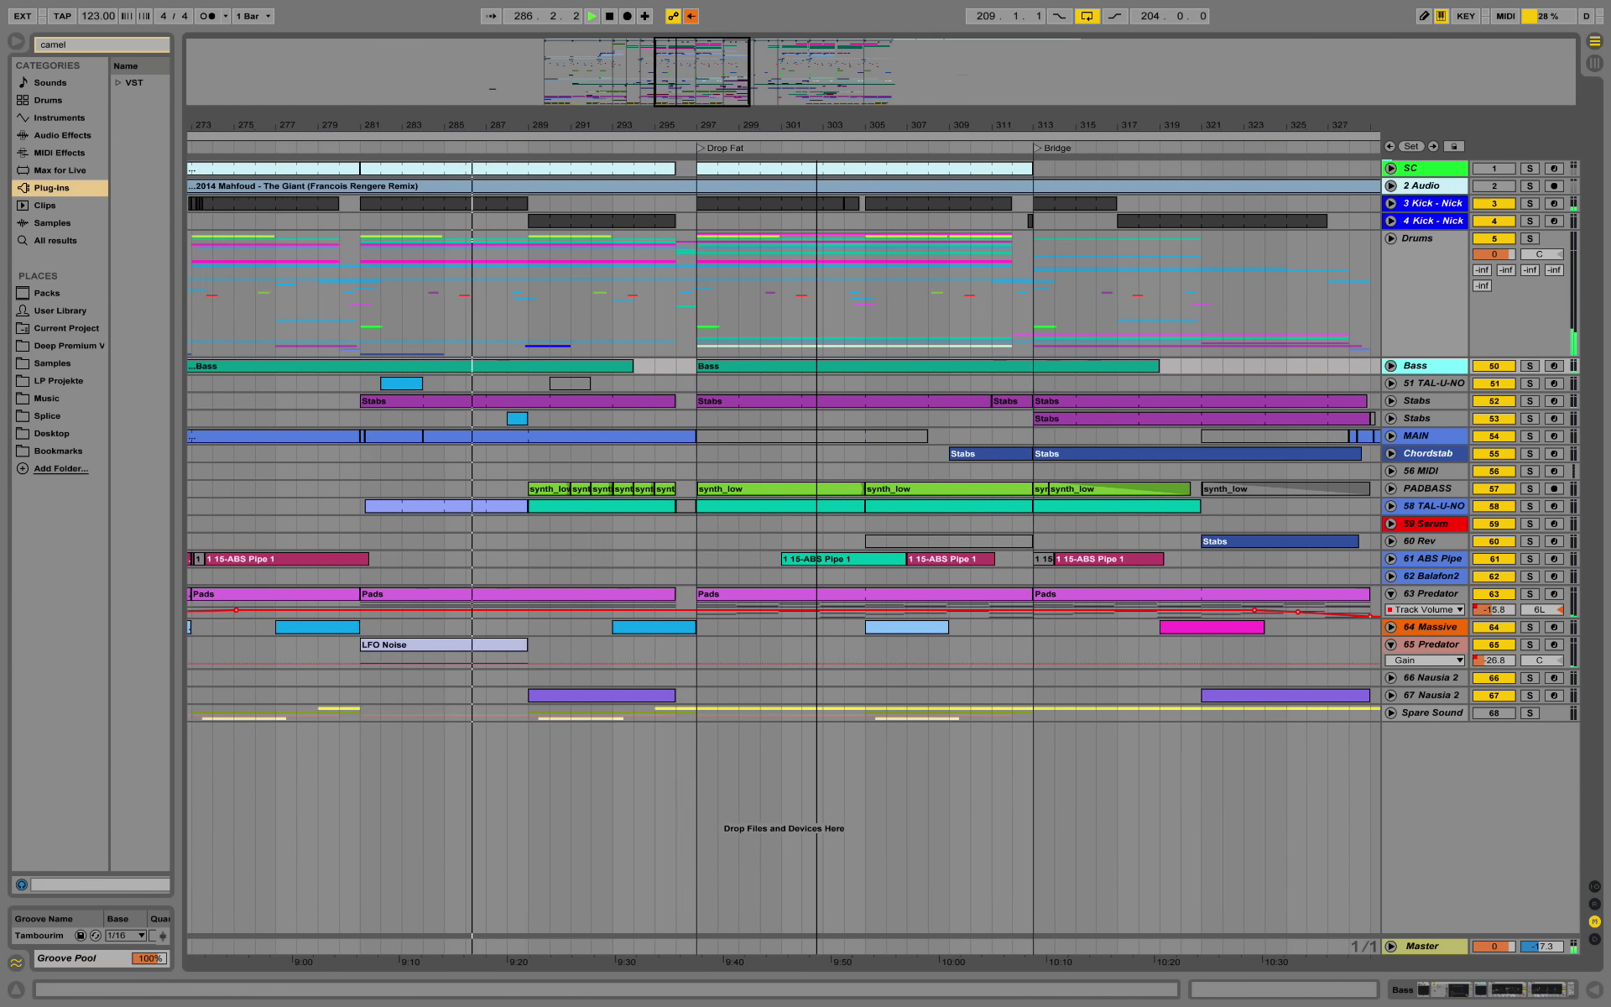
pyautogui.click(821, 169)
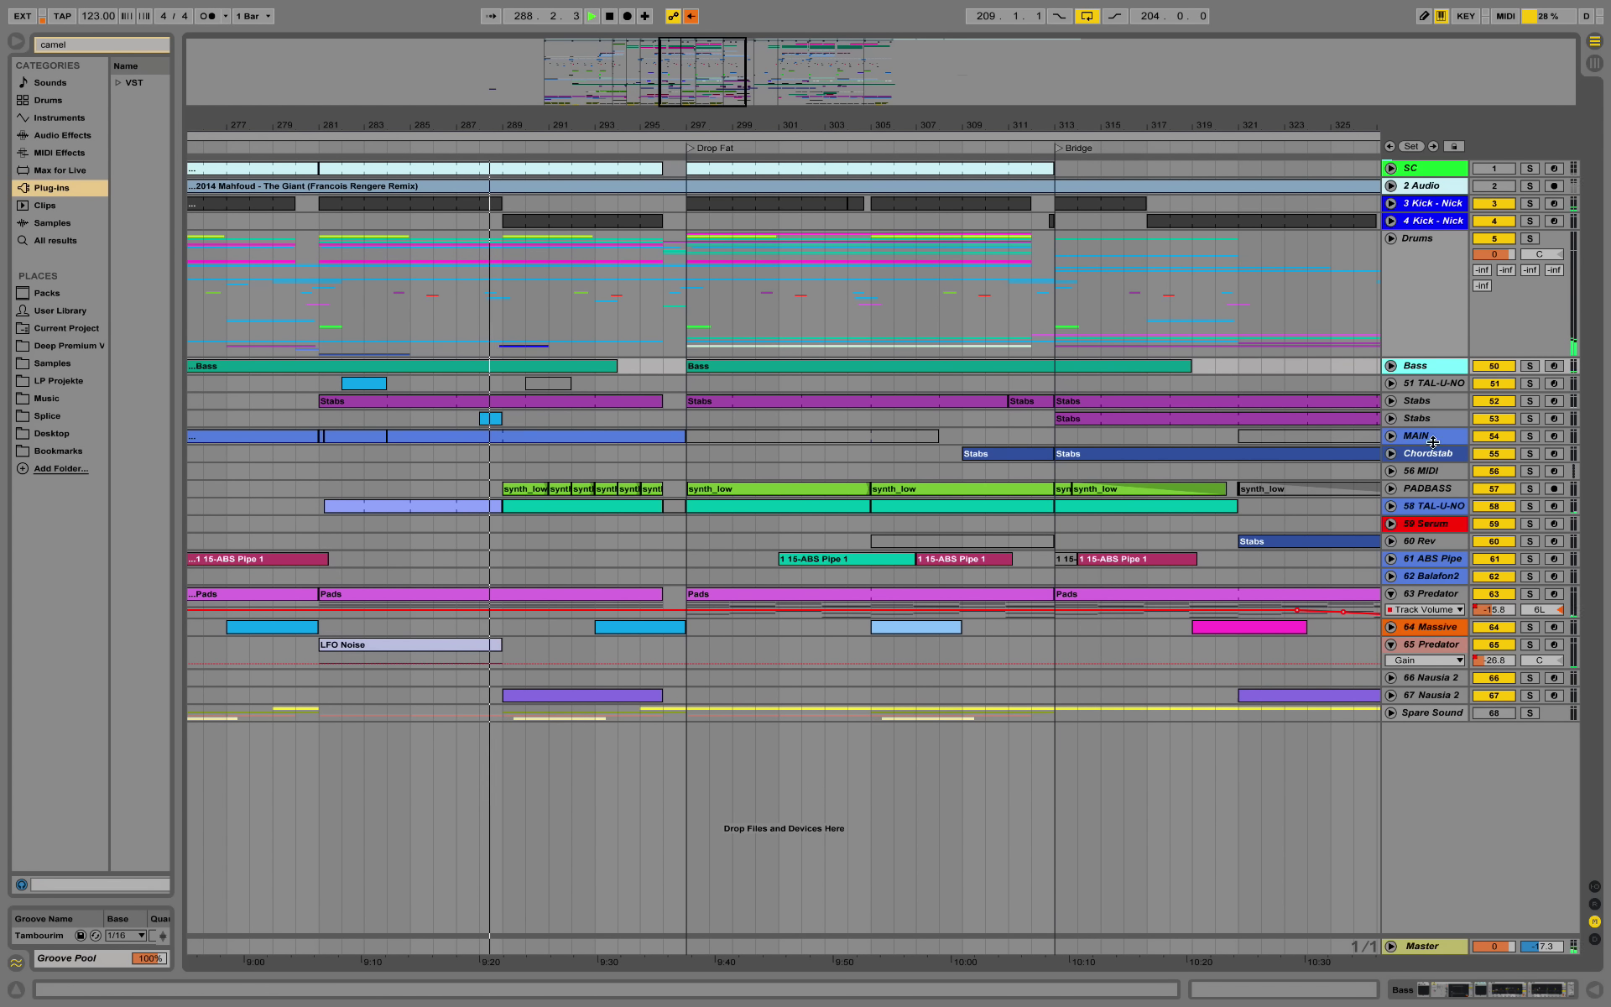
pyautogui.click(1391, 367)
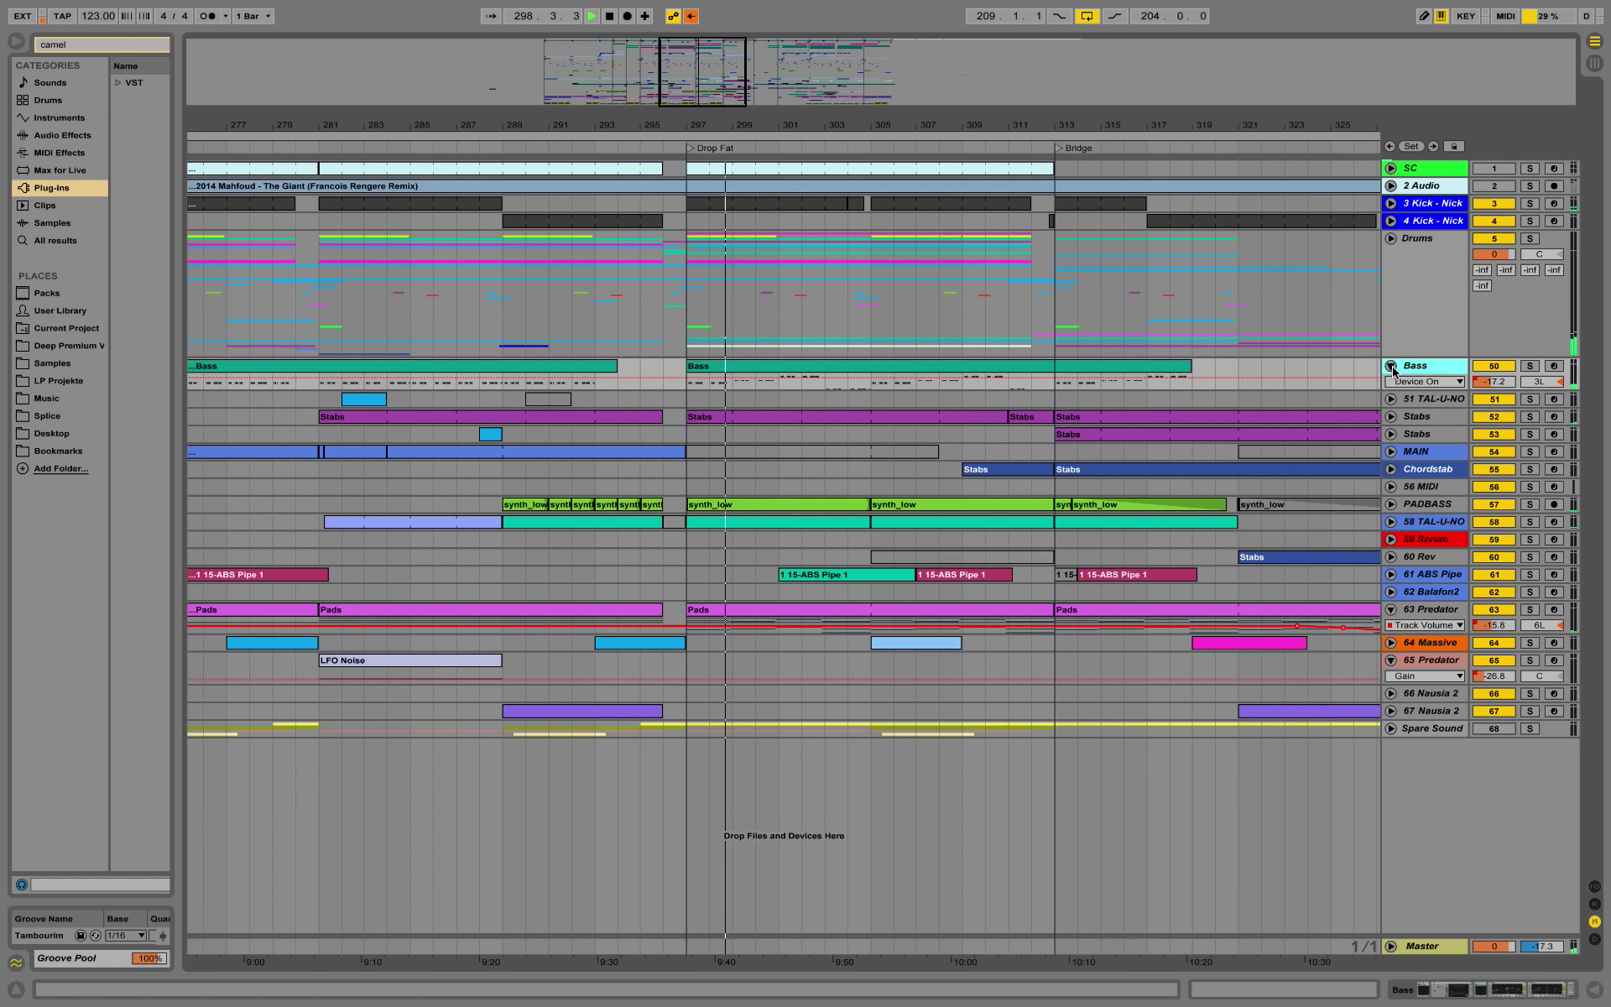
# Step: Stop playback and restart it from bar 297 at the Drop Fat section
pyautogui.press('space')
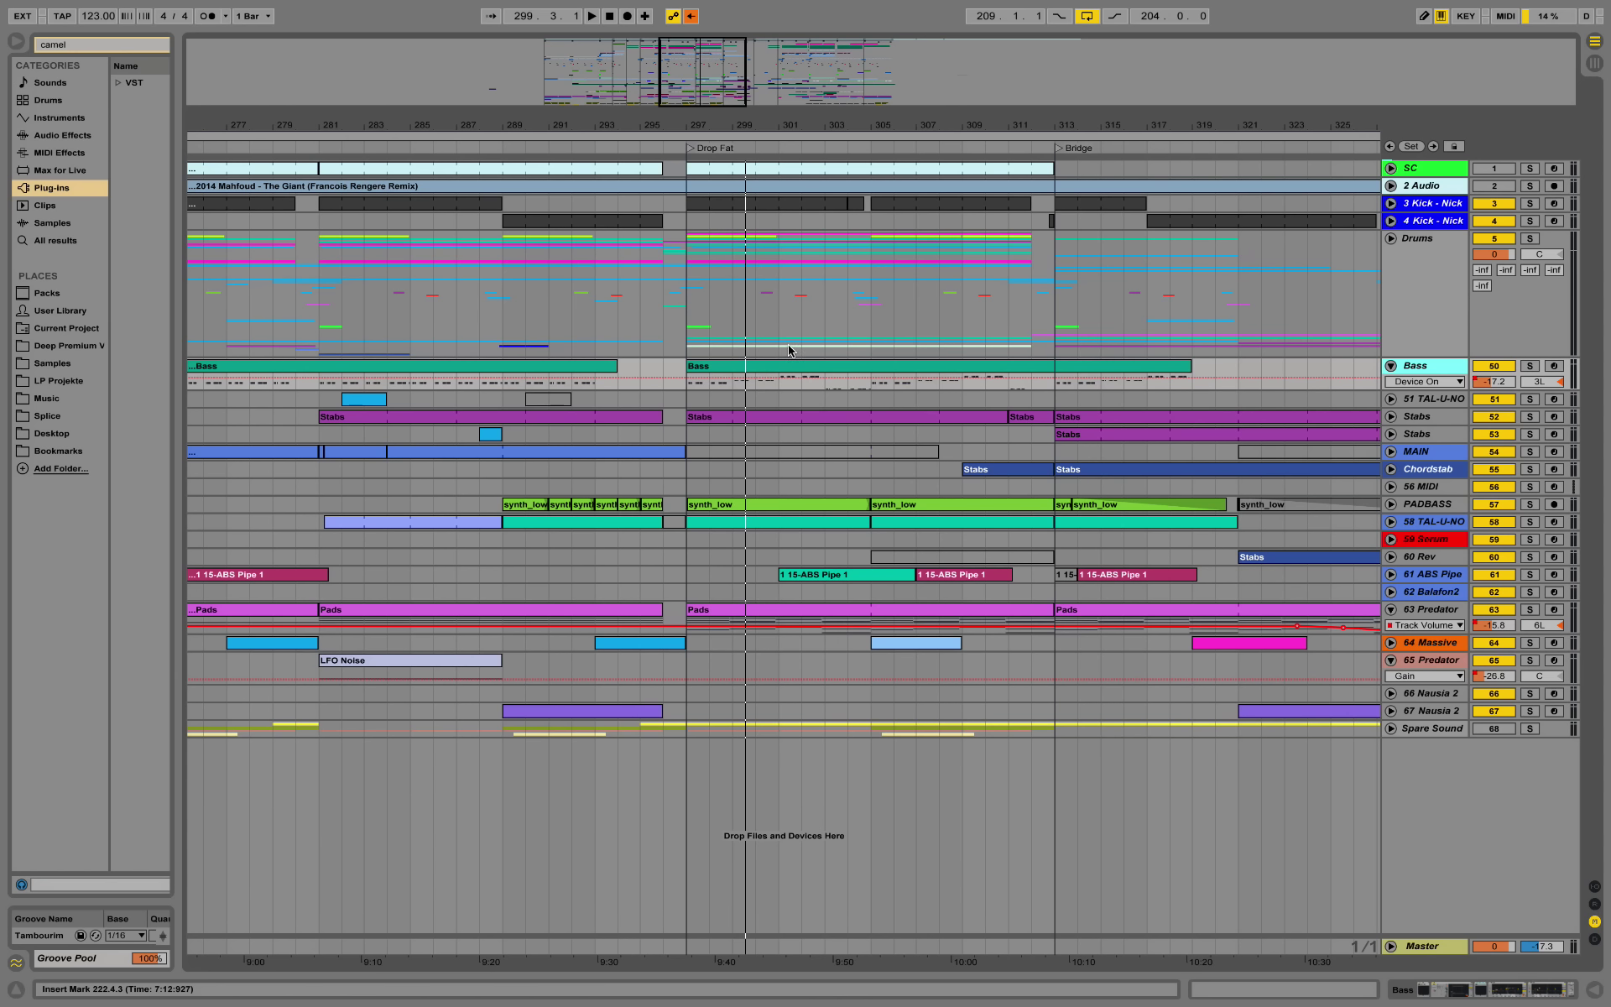
pyautogui.click(1304, 229)
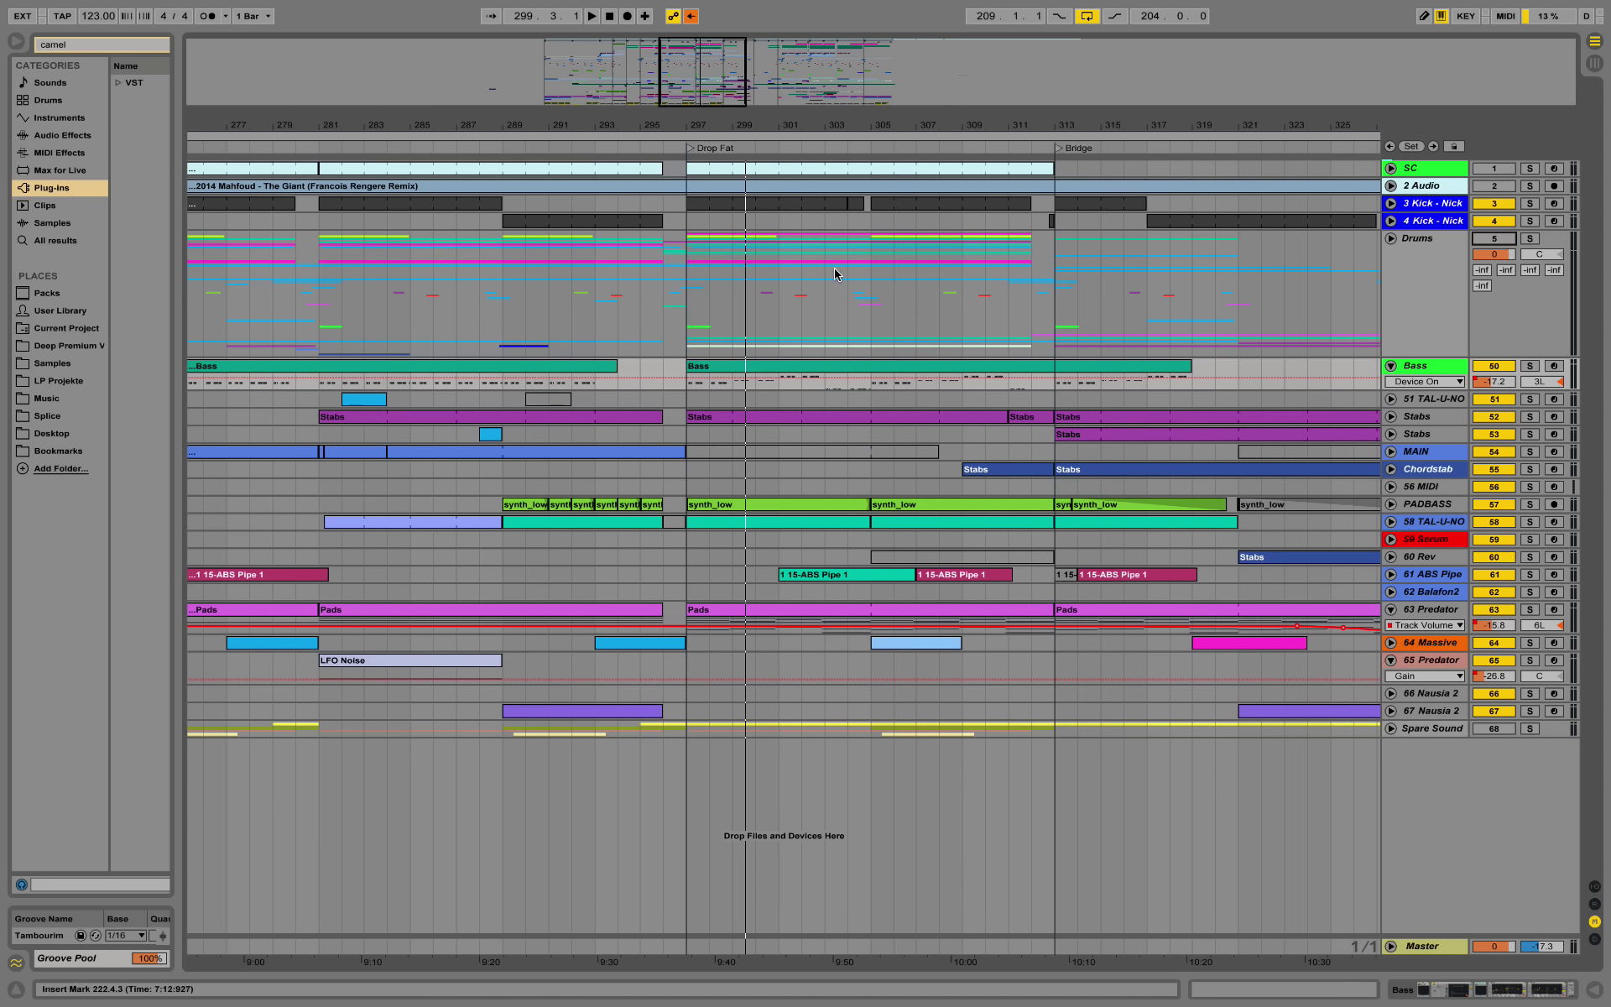
pyautogui.click(686, 286)
pyautogui.press('space')
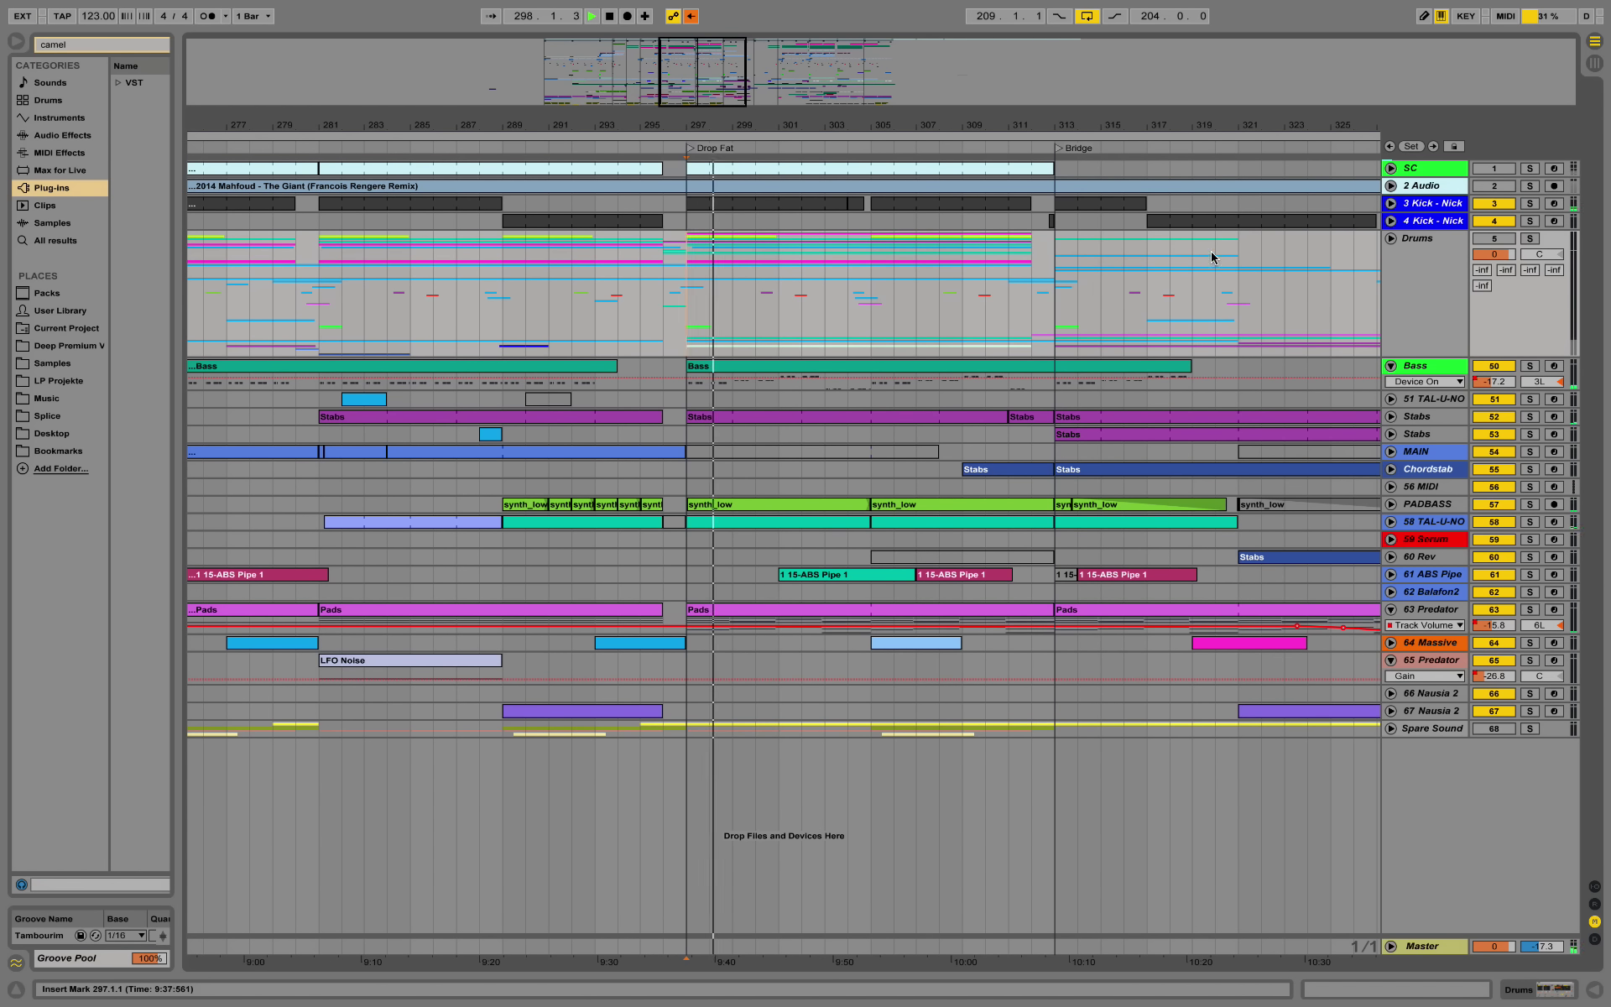
# Step: Stop playback and show the 3-Kick - Nicky Romero track's device chain
pyautogui.press('space')
pyautogui.click(1413, 207)
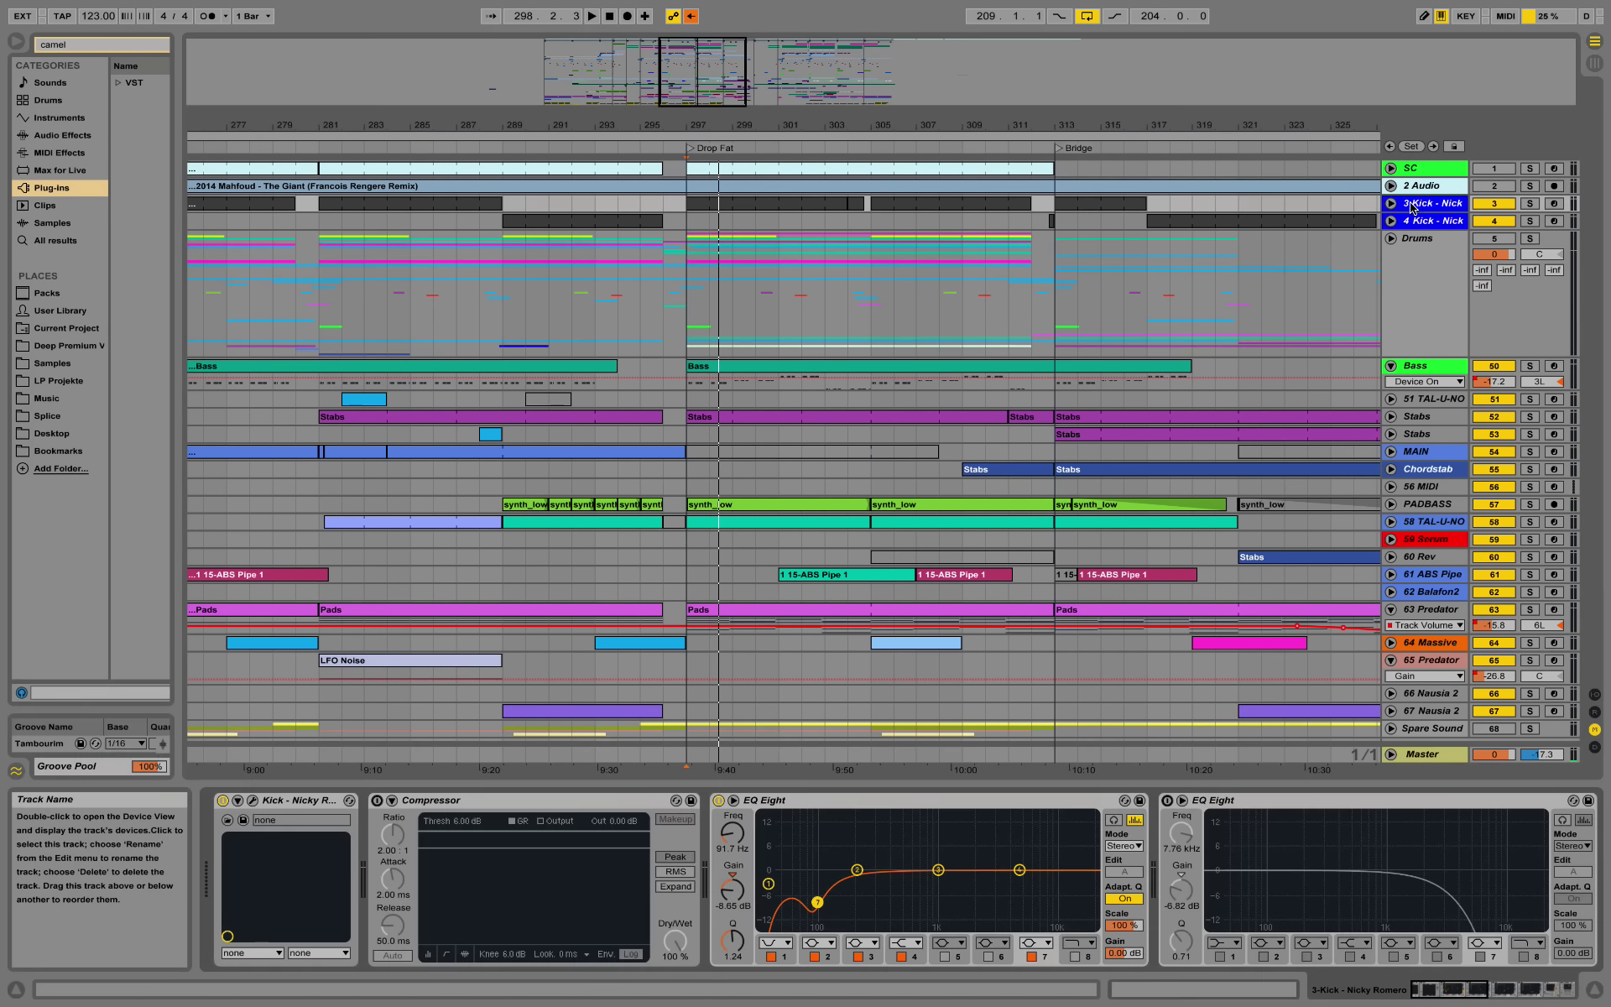
pyautogui.hotkey('ctrl', 'alt', 'l')
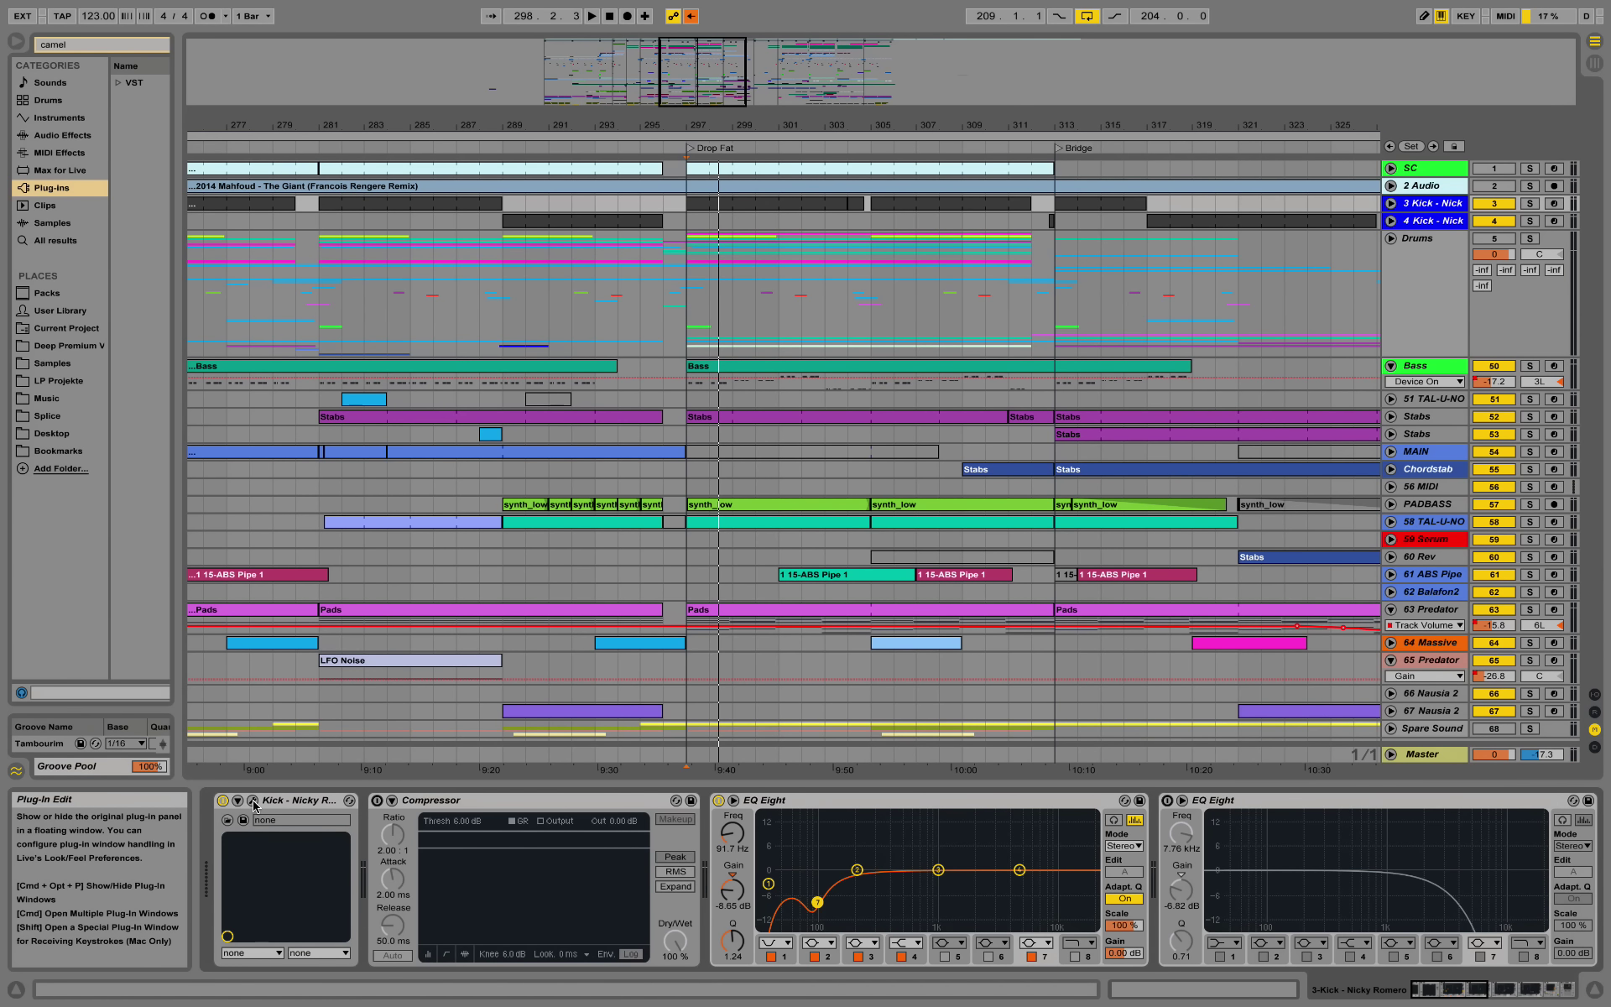
# Step: Inspect the KICK synth editor, close it, and scroll the chain to the EQ Eight devices
pyautogui.click(252, 802)
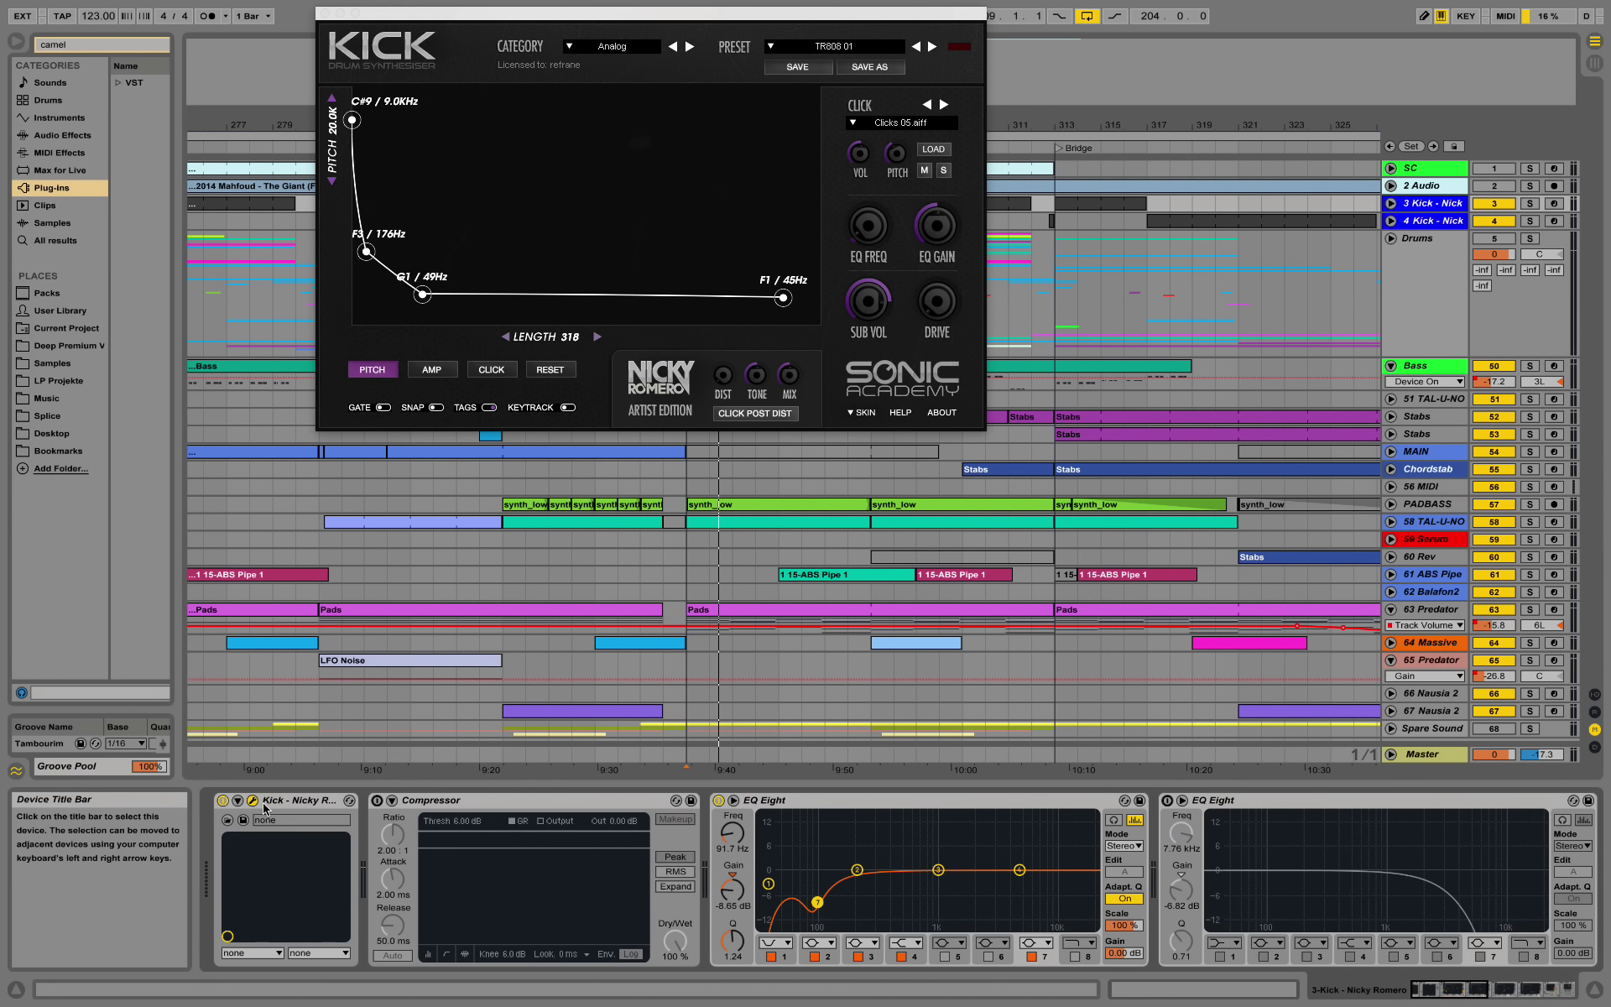
pyautogui.moveTo(507, 21); pyautogui.dragTo(507, 129)
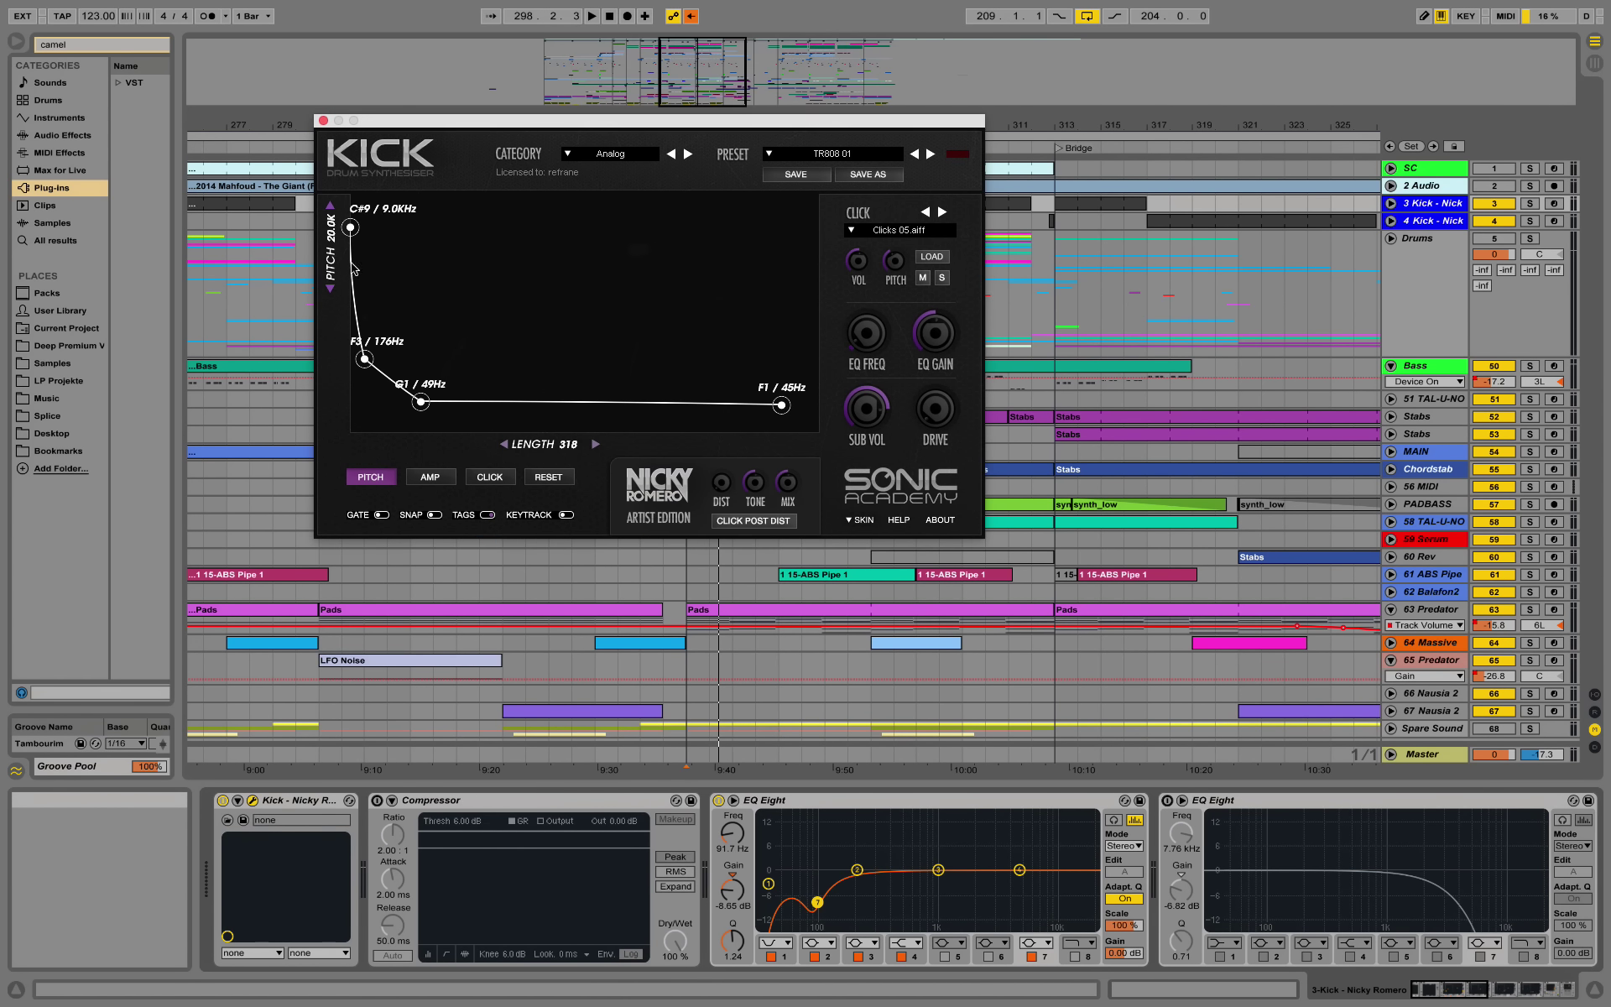
pyautogui.click(323, 120)
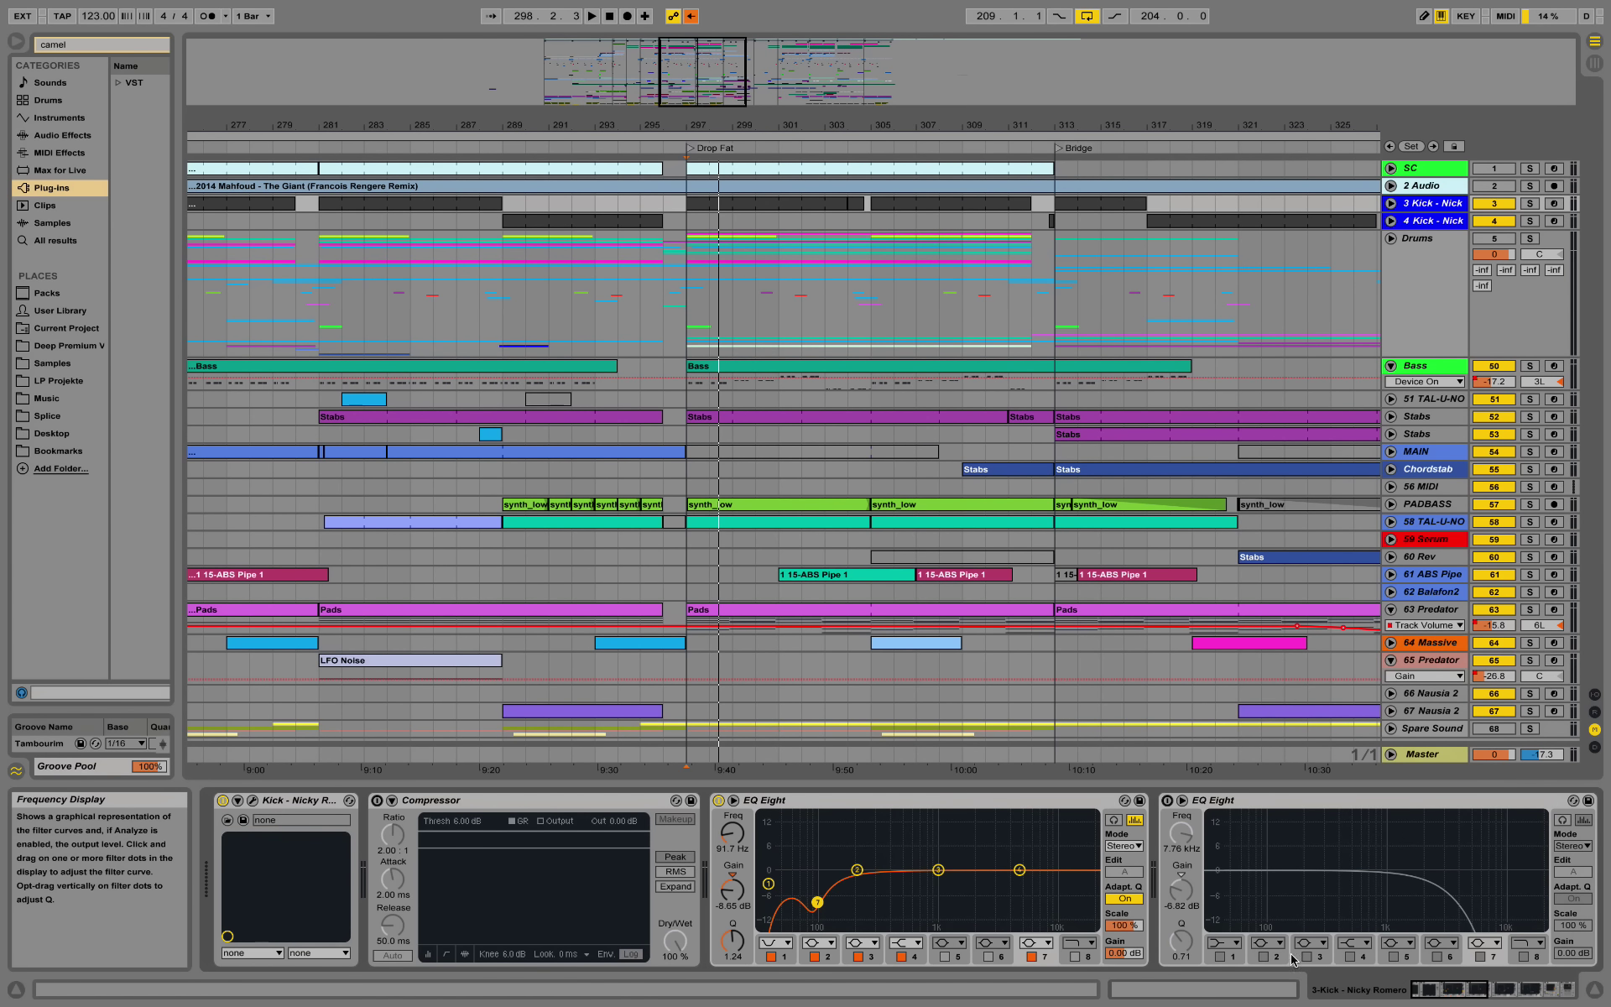
pyautogui.click(1519, 994)
pyautogui.moveTo(1519, 995); pyautogui.dragTo(1465, 997)
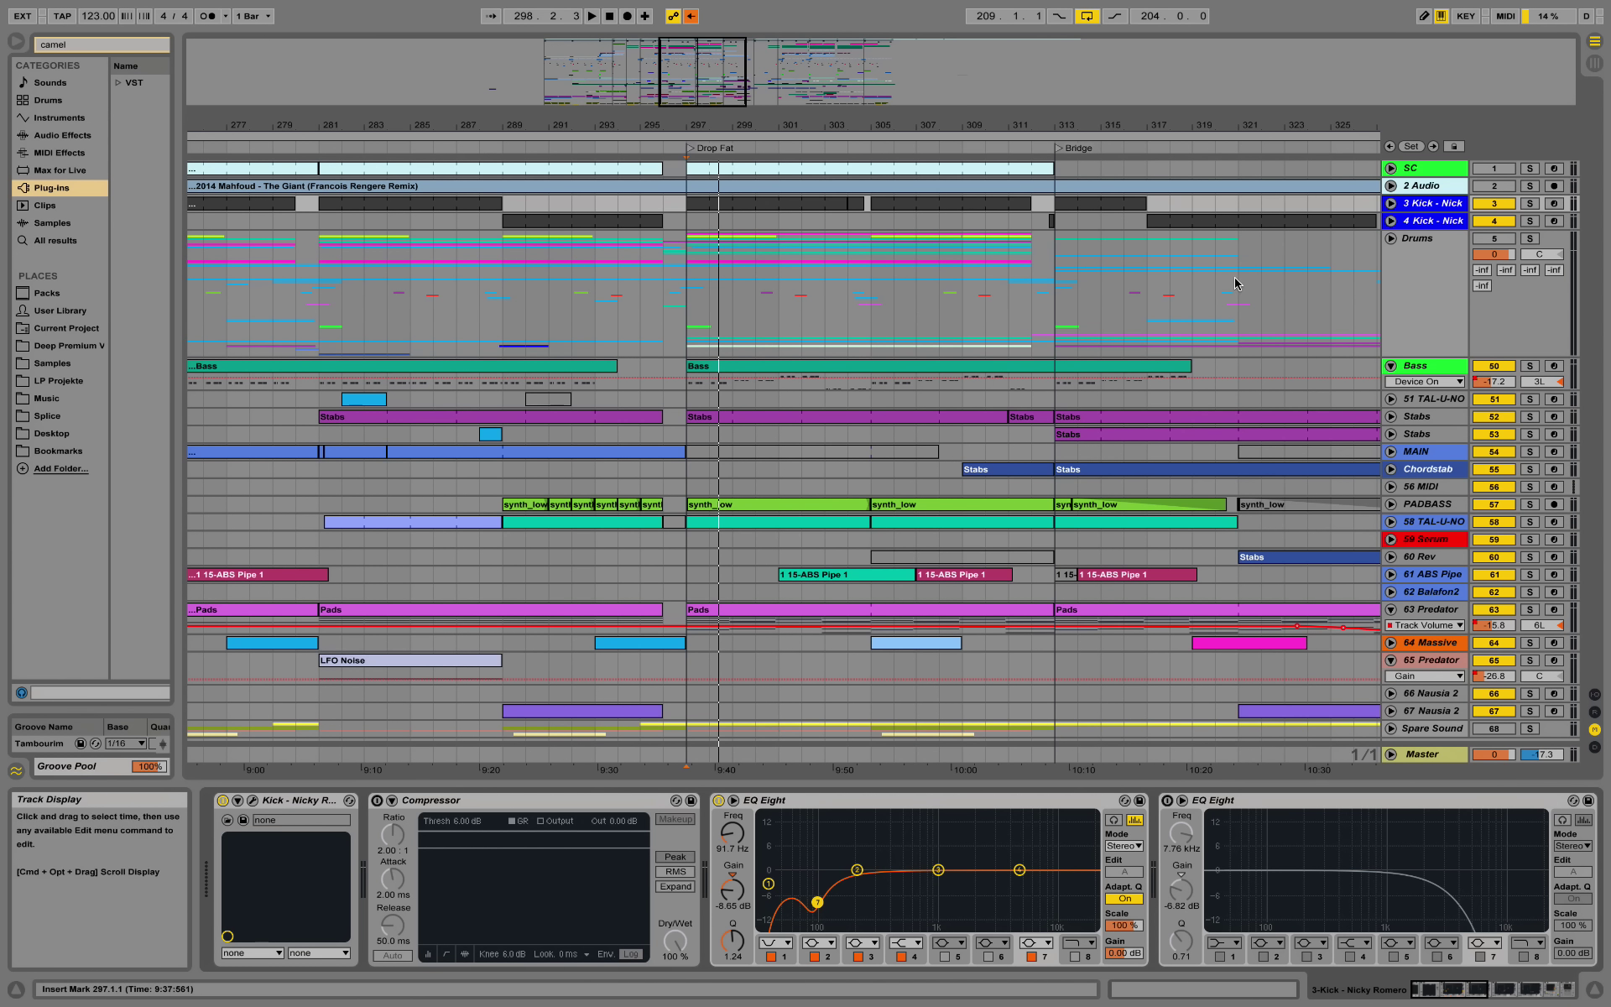
# Step: Play from the kick clip at bar 289 while browsing the 3-Kick device chain
pyautogui.click(1419, 223)
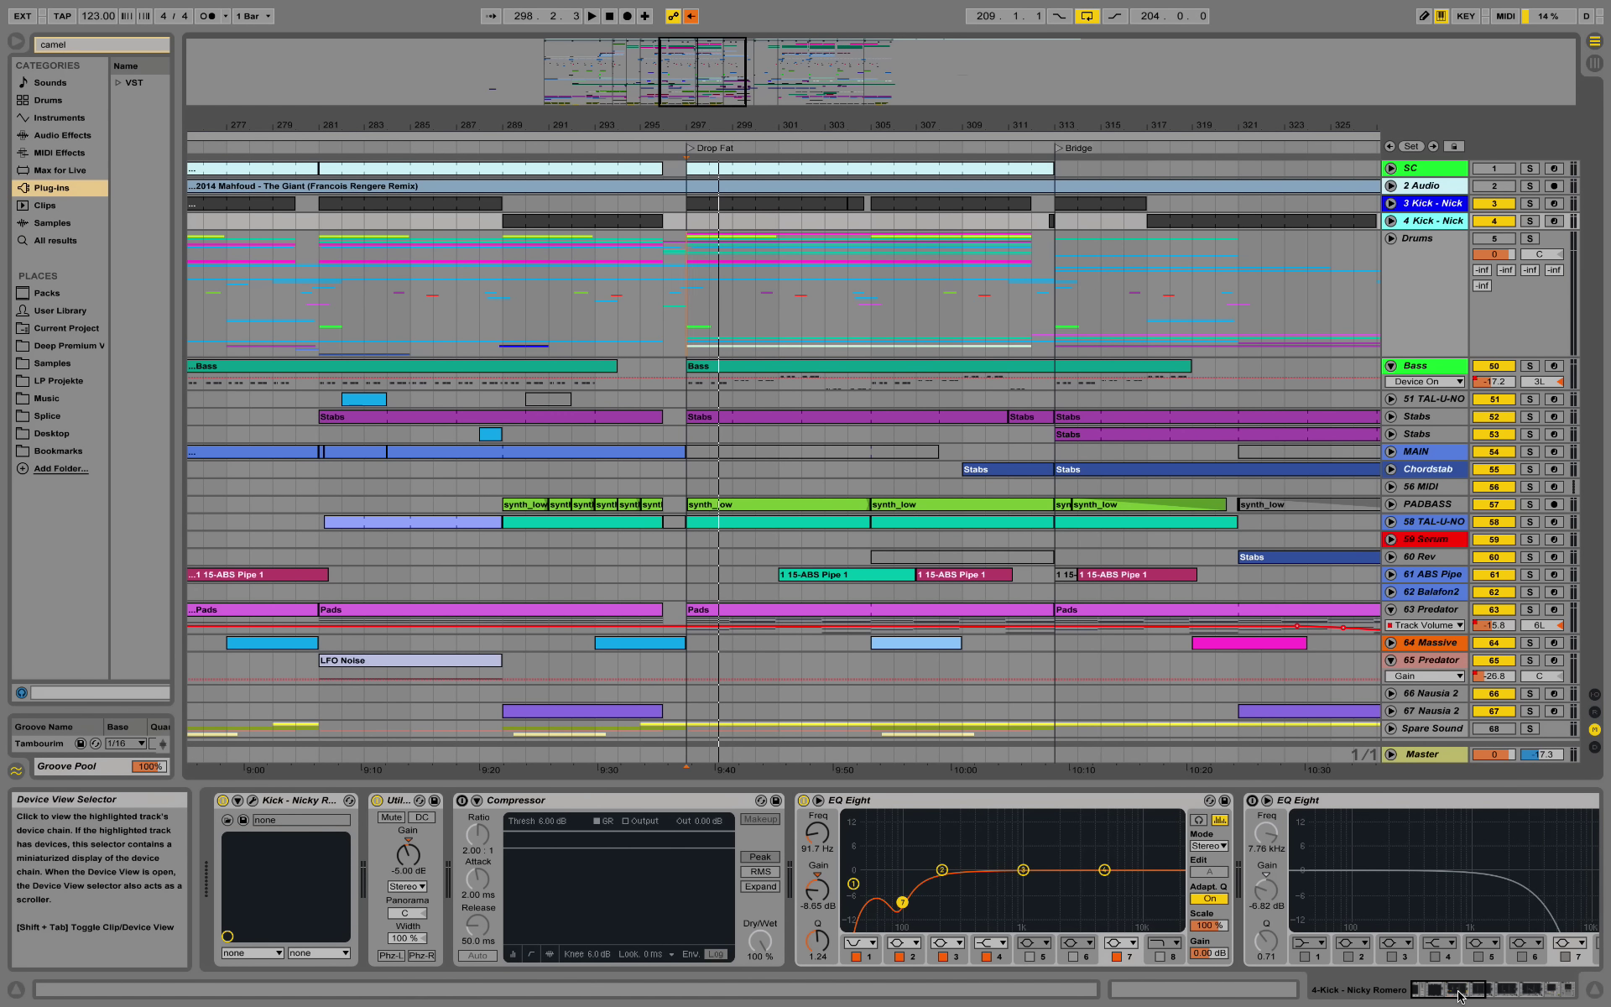
pyautogui.scroll(-5, 1492, 956)
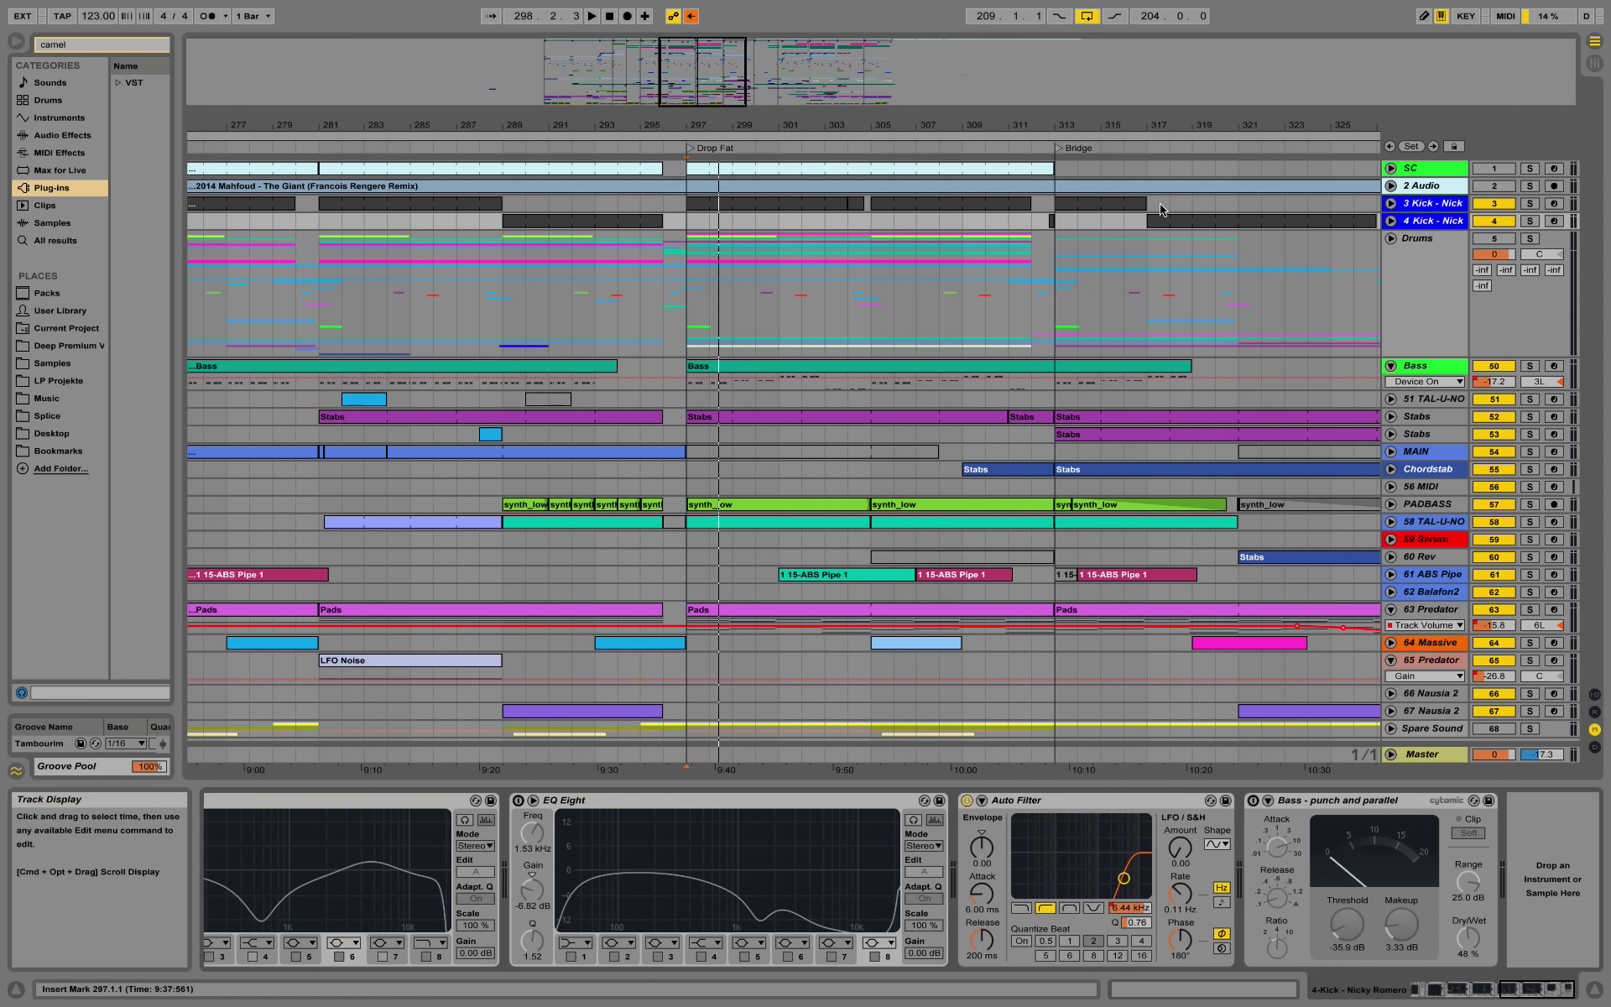
pyautogui.click(519, 215)
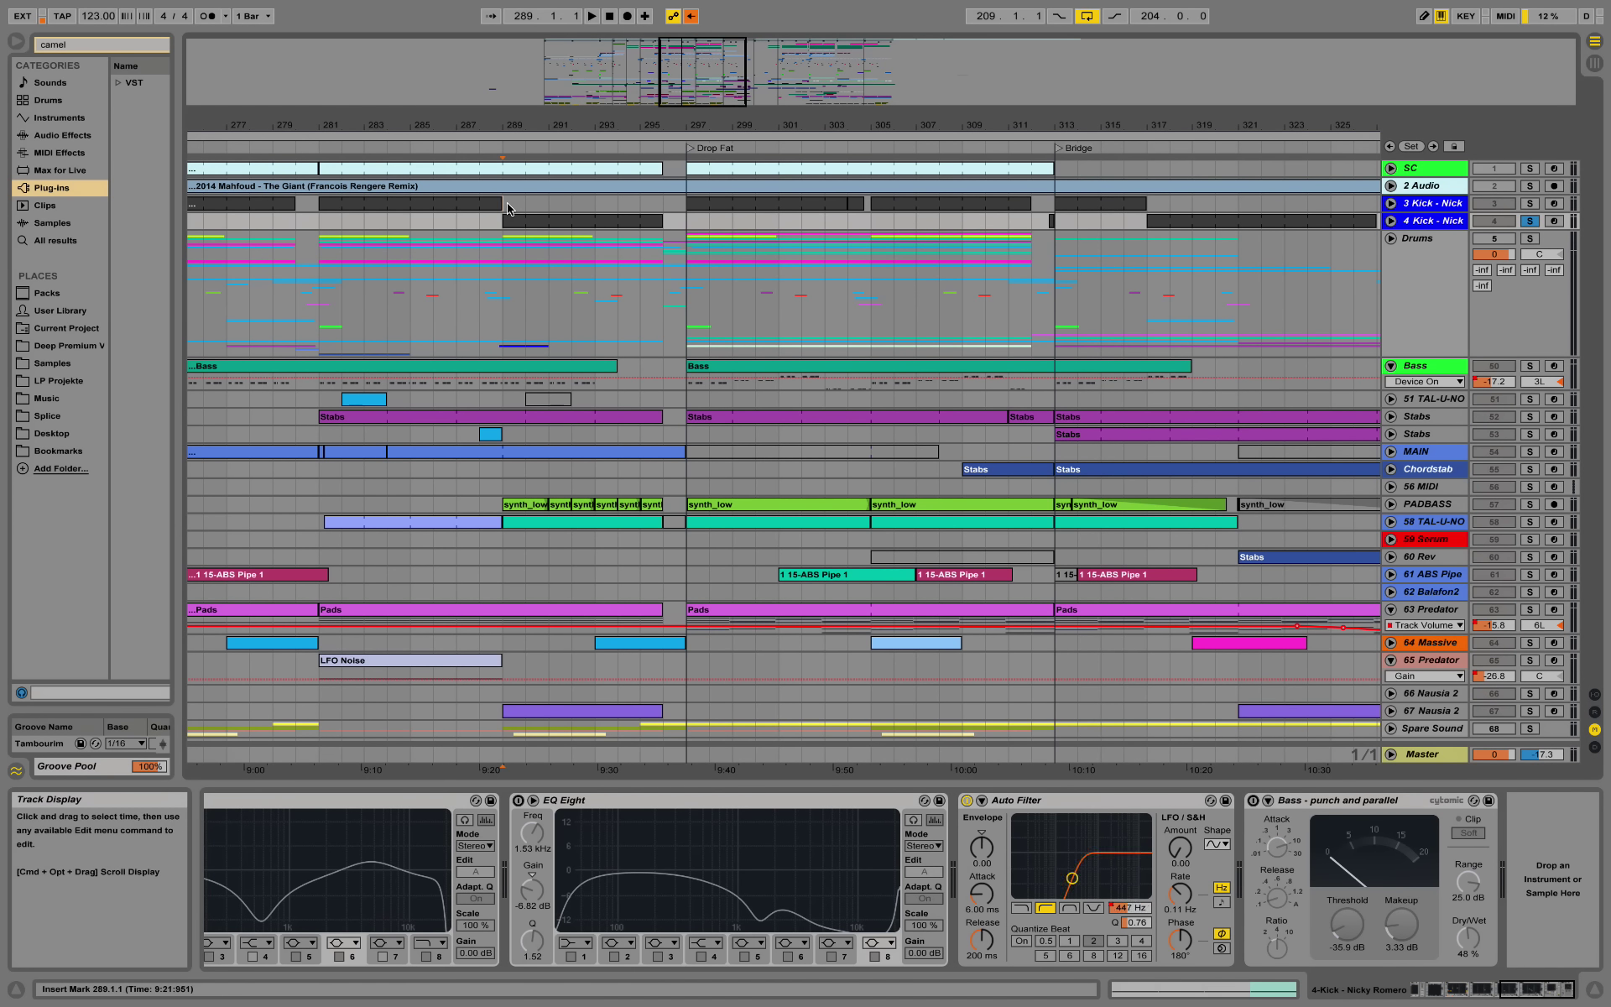
pyautogui.press('Up')
pyautogui.press('space')
pyautogui.click(1432, 994)
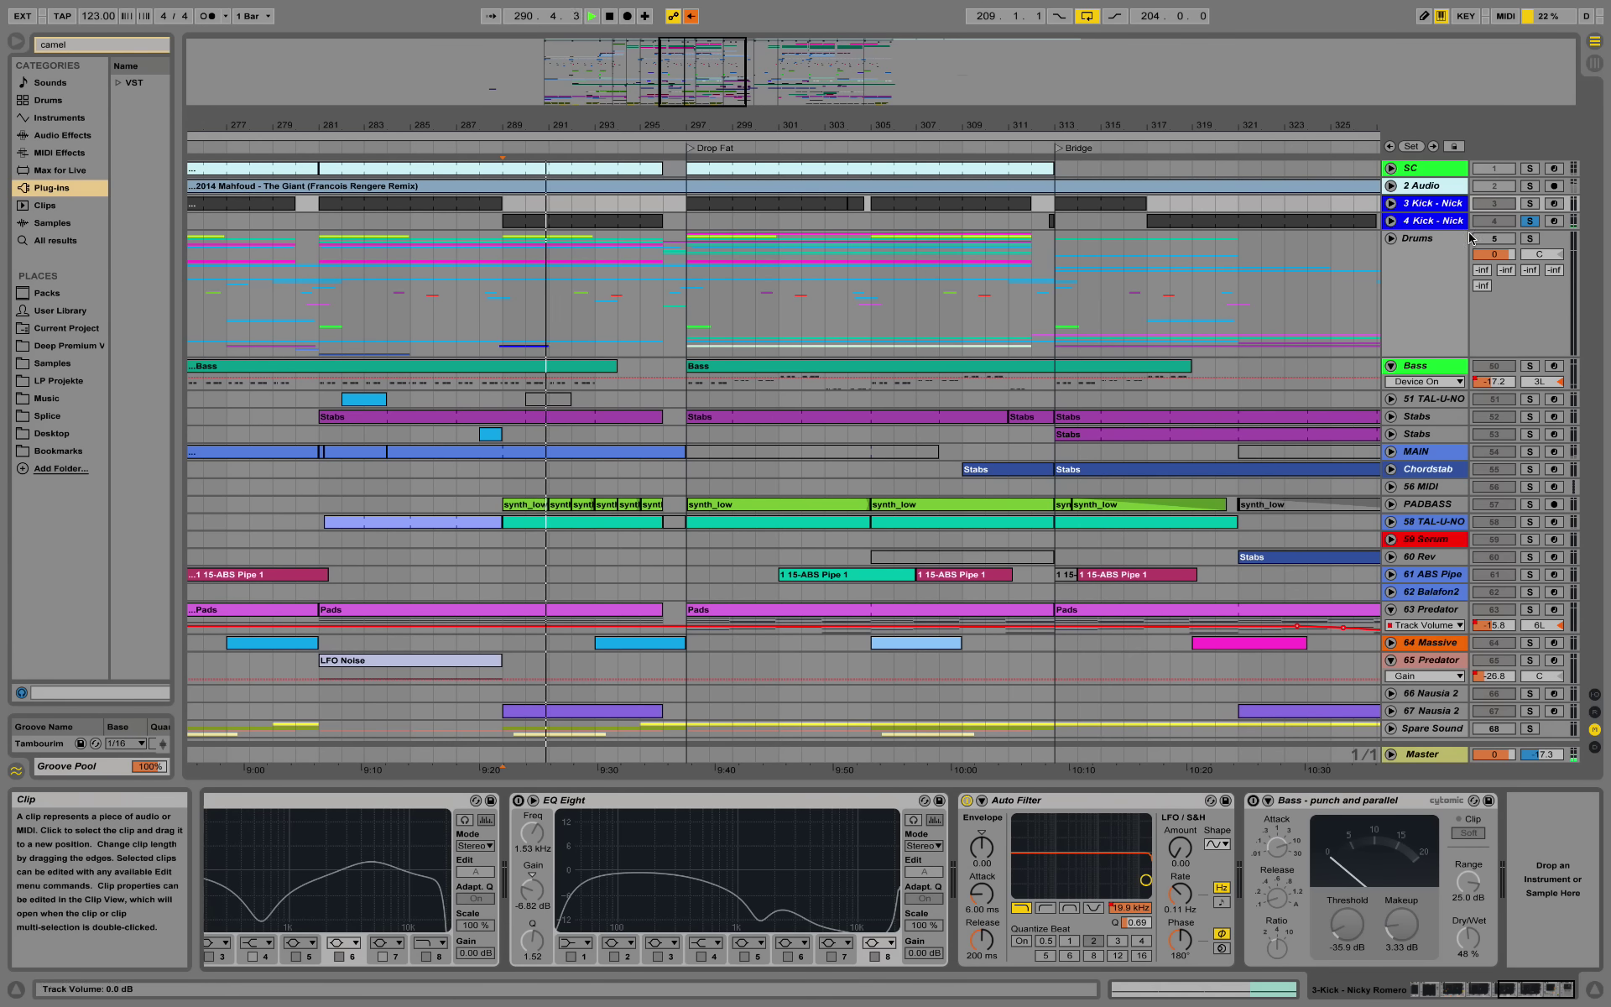
# Step: Unfold the 4 Kick track's Auto Filter automation and take it out of solo
pyautogui.press('Down')
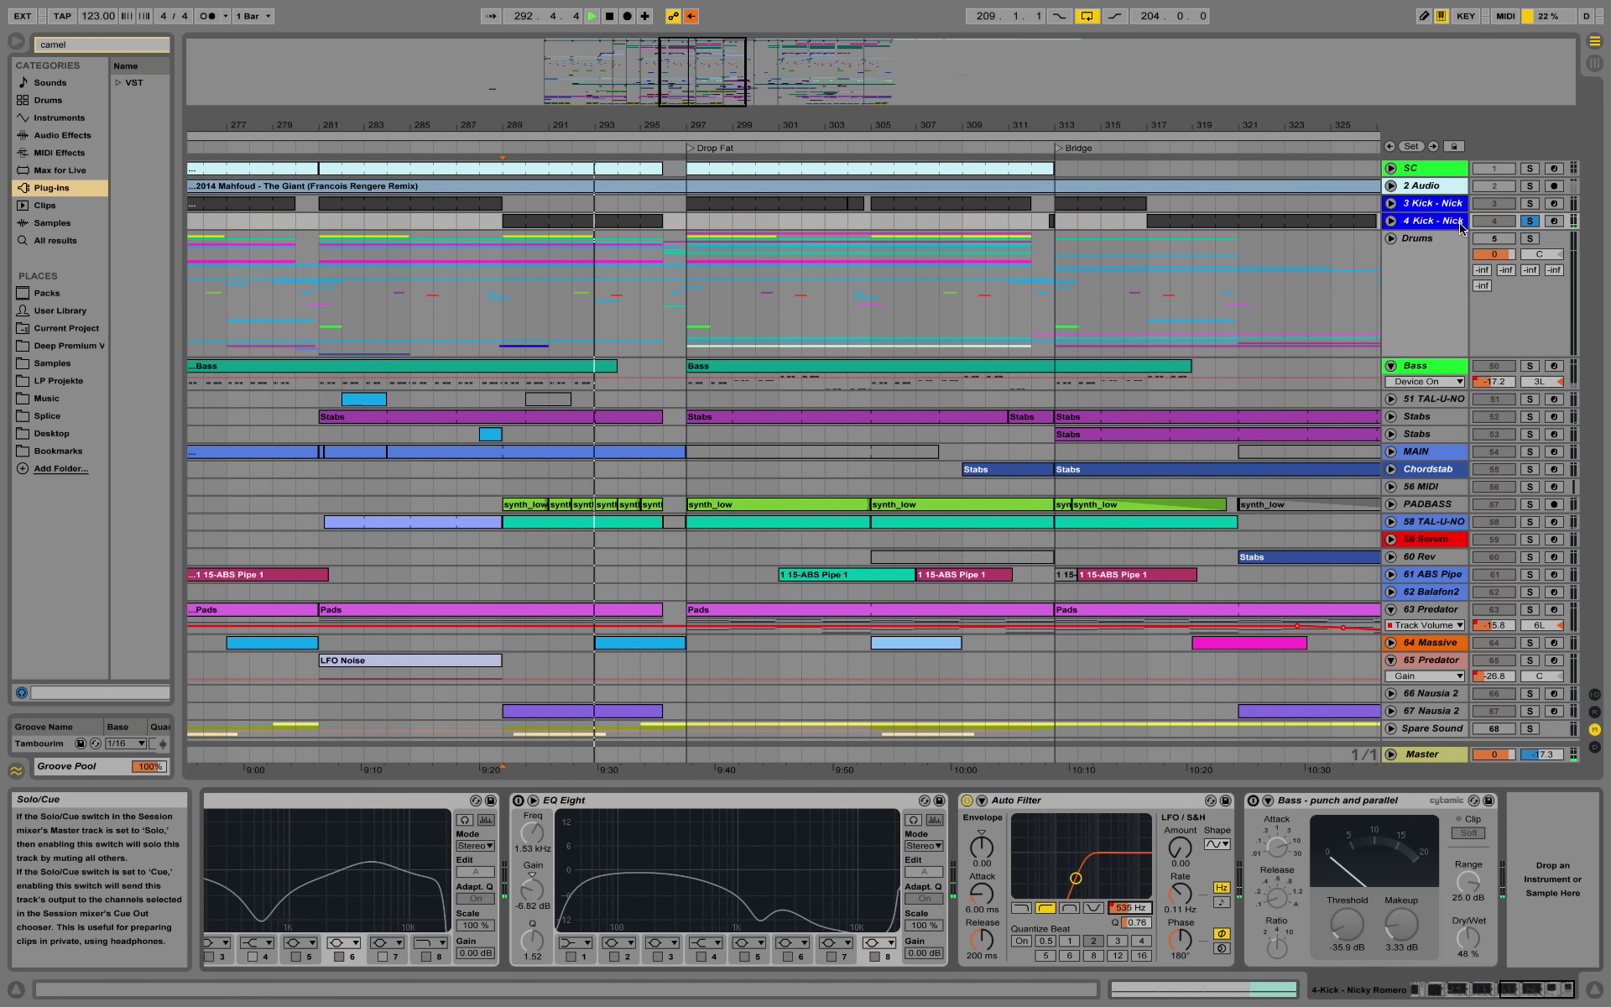
pyautogui.click(1391, 221)
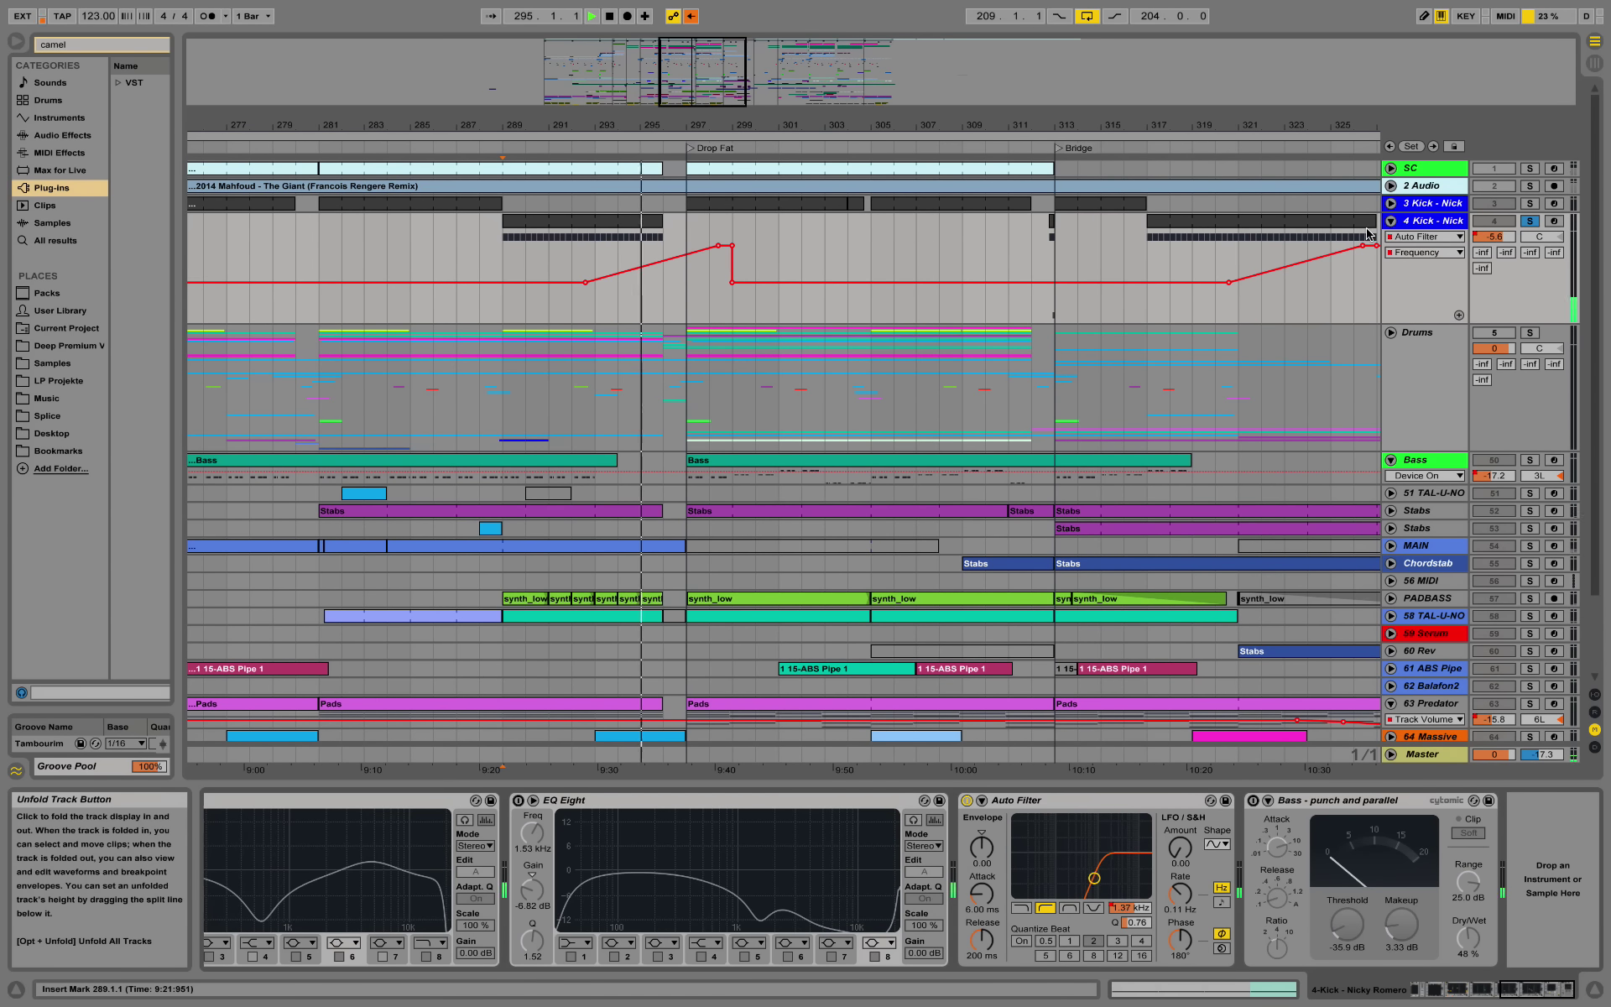
pyautogui.click(1530, 221)
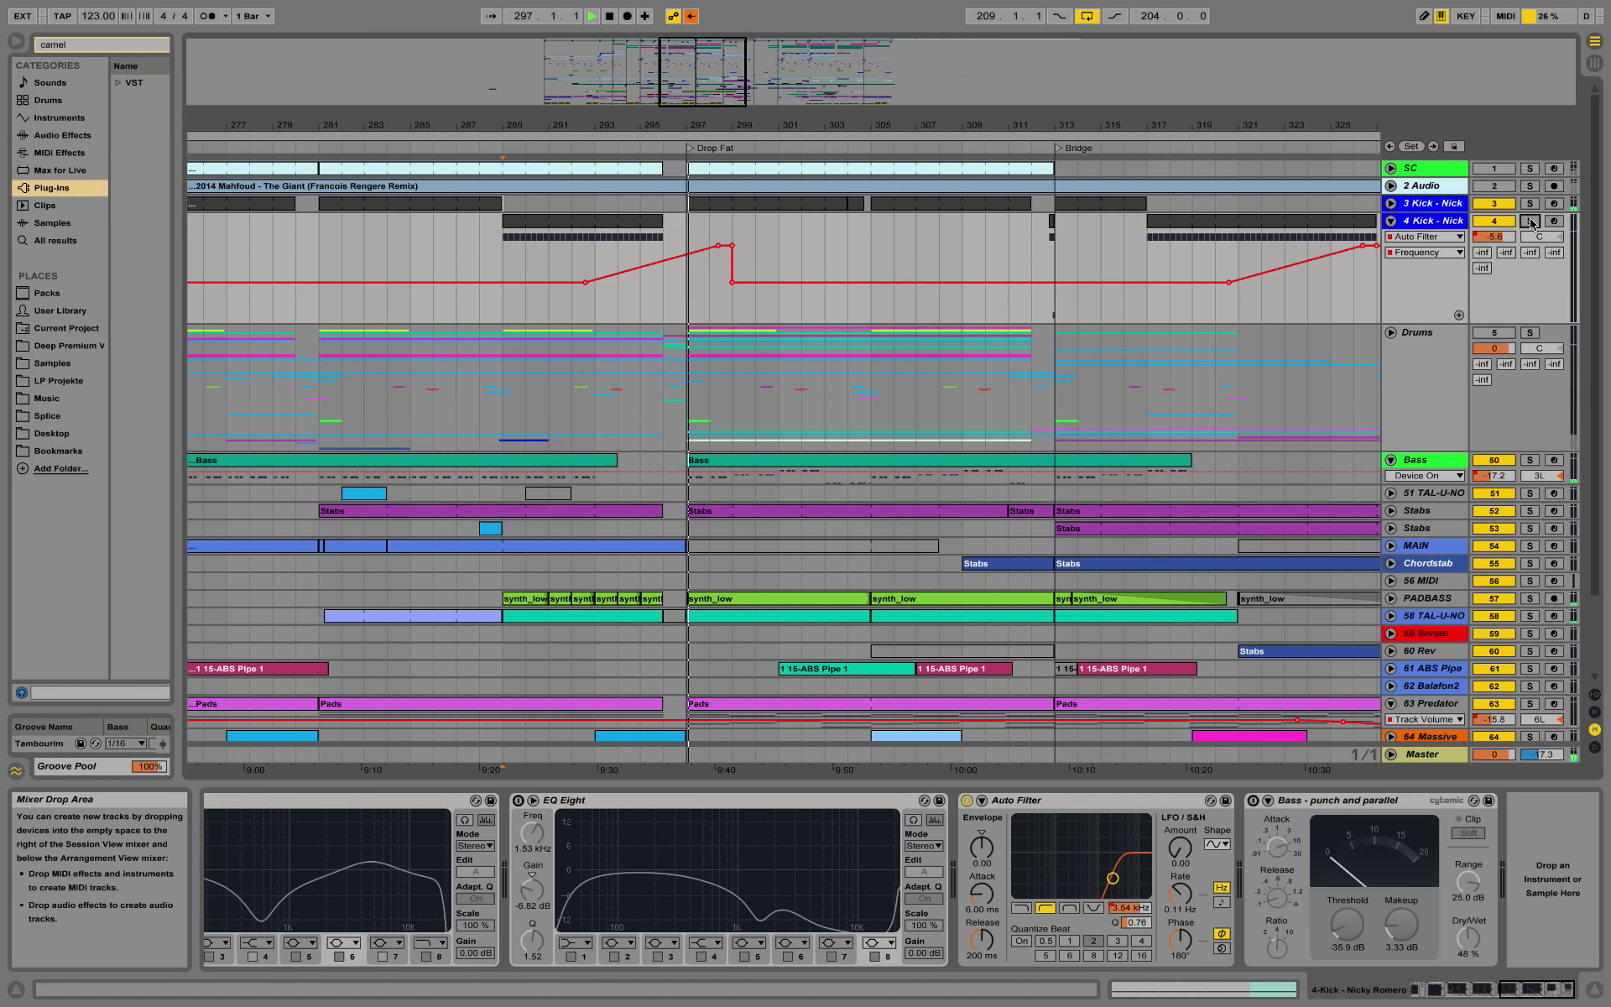
pyautogui.scroll(-3, 800, 385)
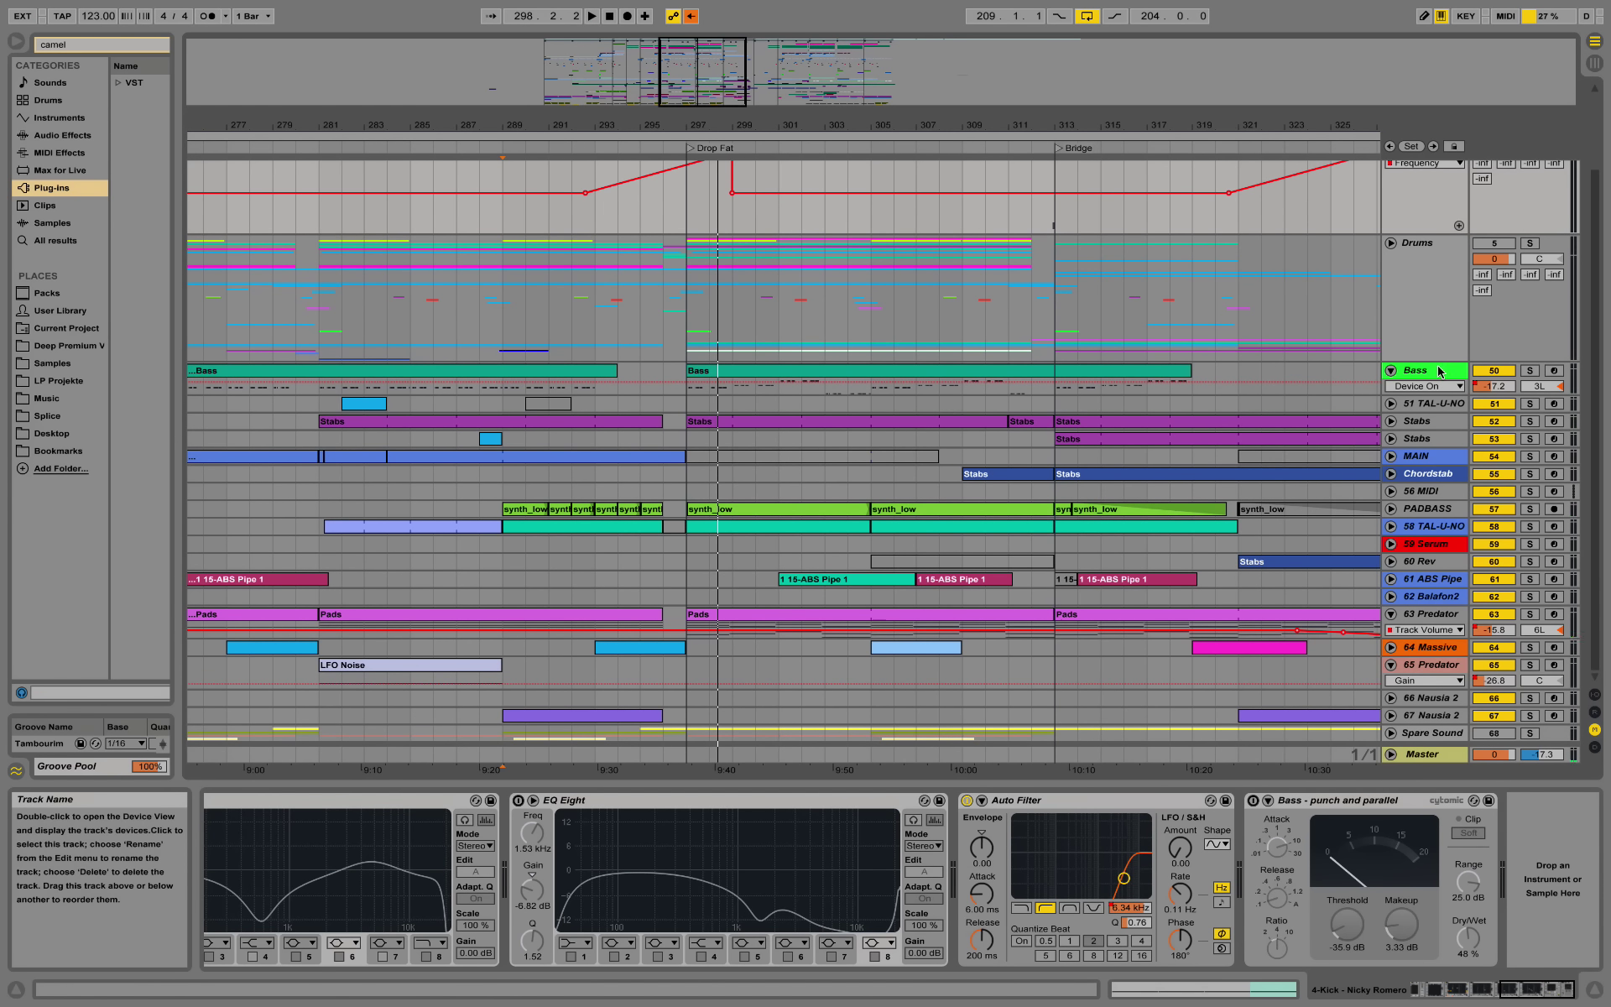
# Step: Browse the Bass device chain, then open the Bass clip's F2 notes in the note editor
pyautogui.click(1424, 373)
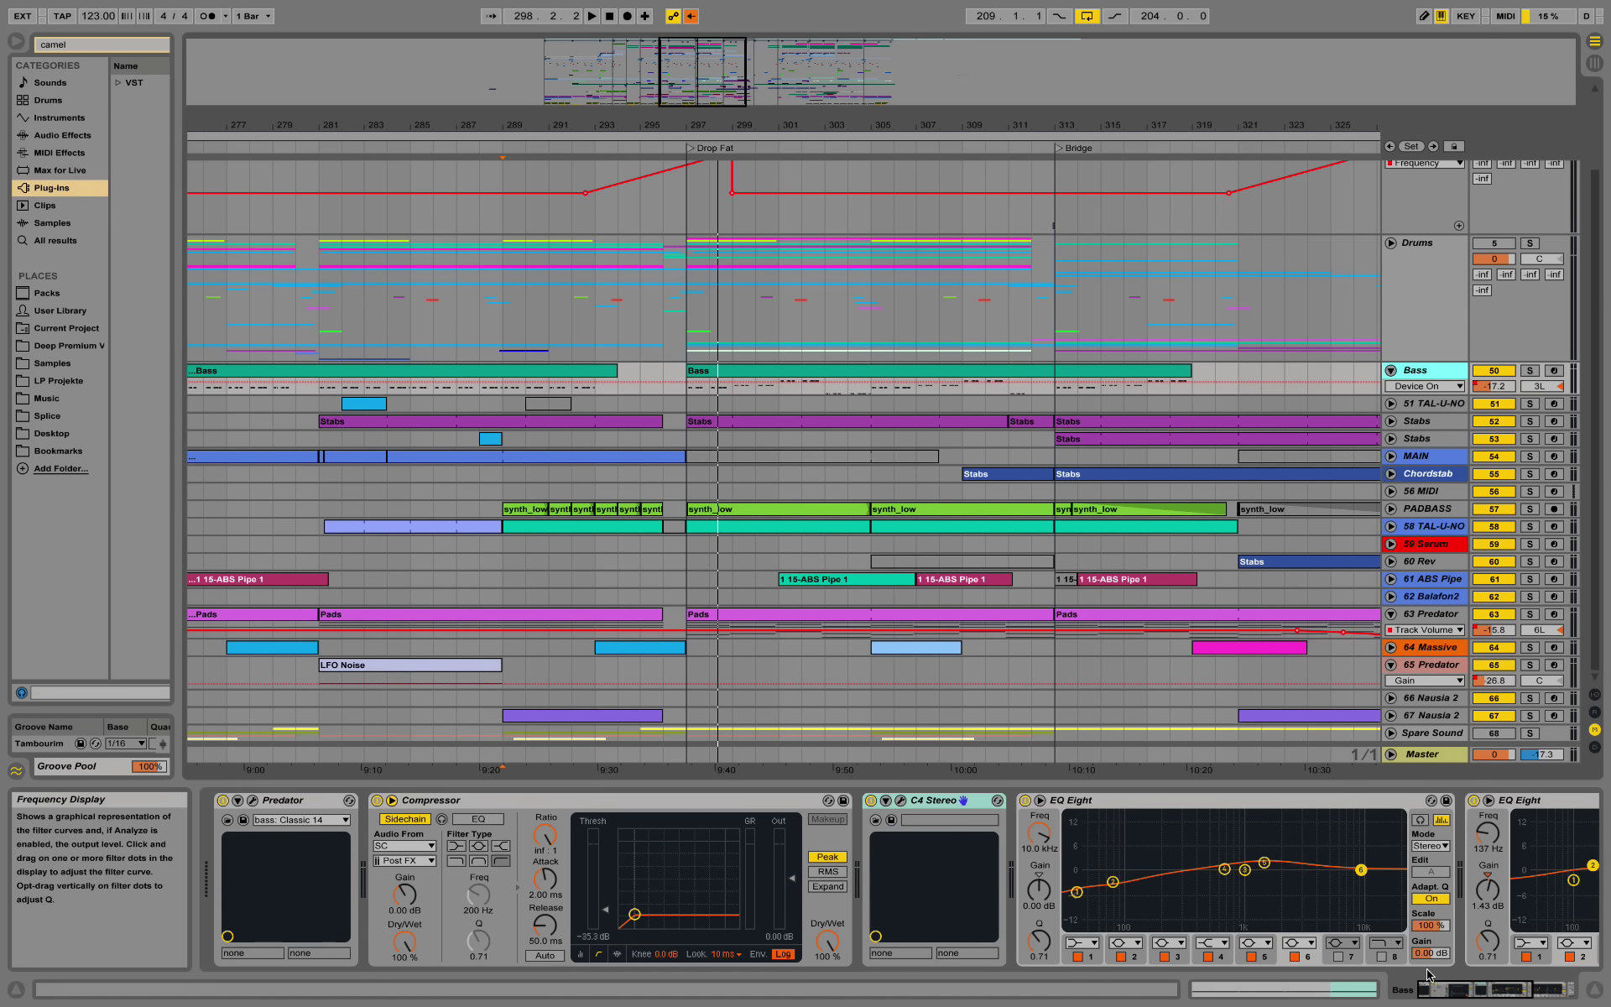
pyautogui.moveTo(1443, 986); pyautogui.dragTo(1515, 993)
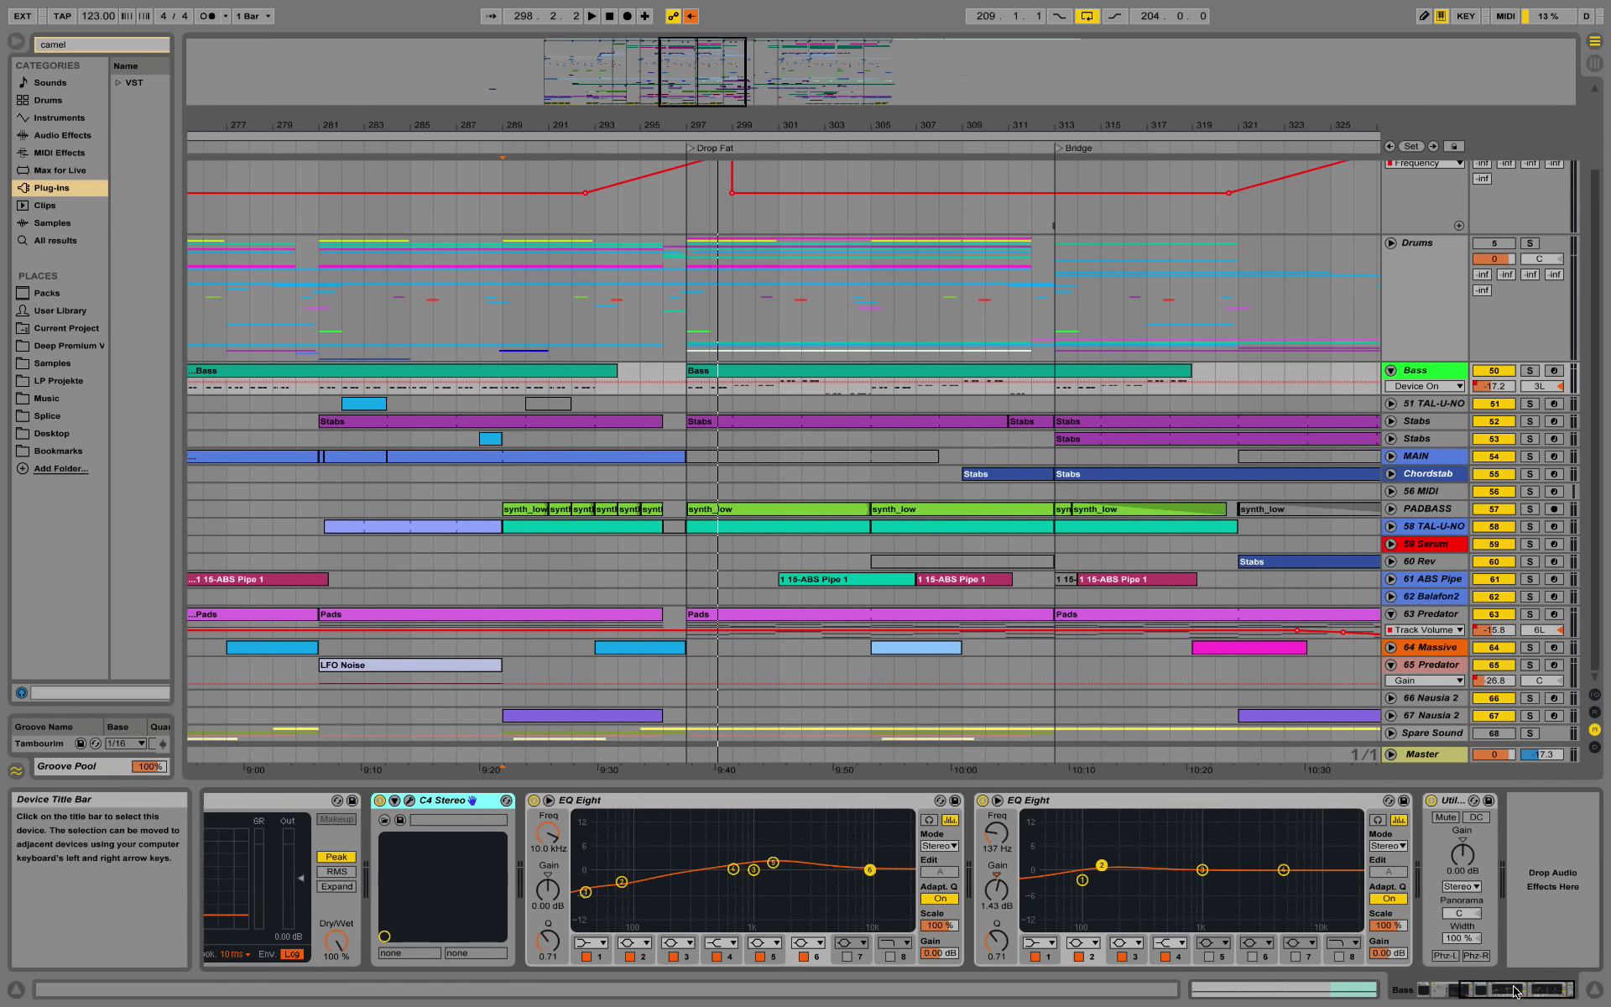
pyautogui.moveTo(1500, 992); pyautogui.dragTo(1444, 993)
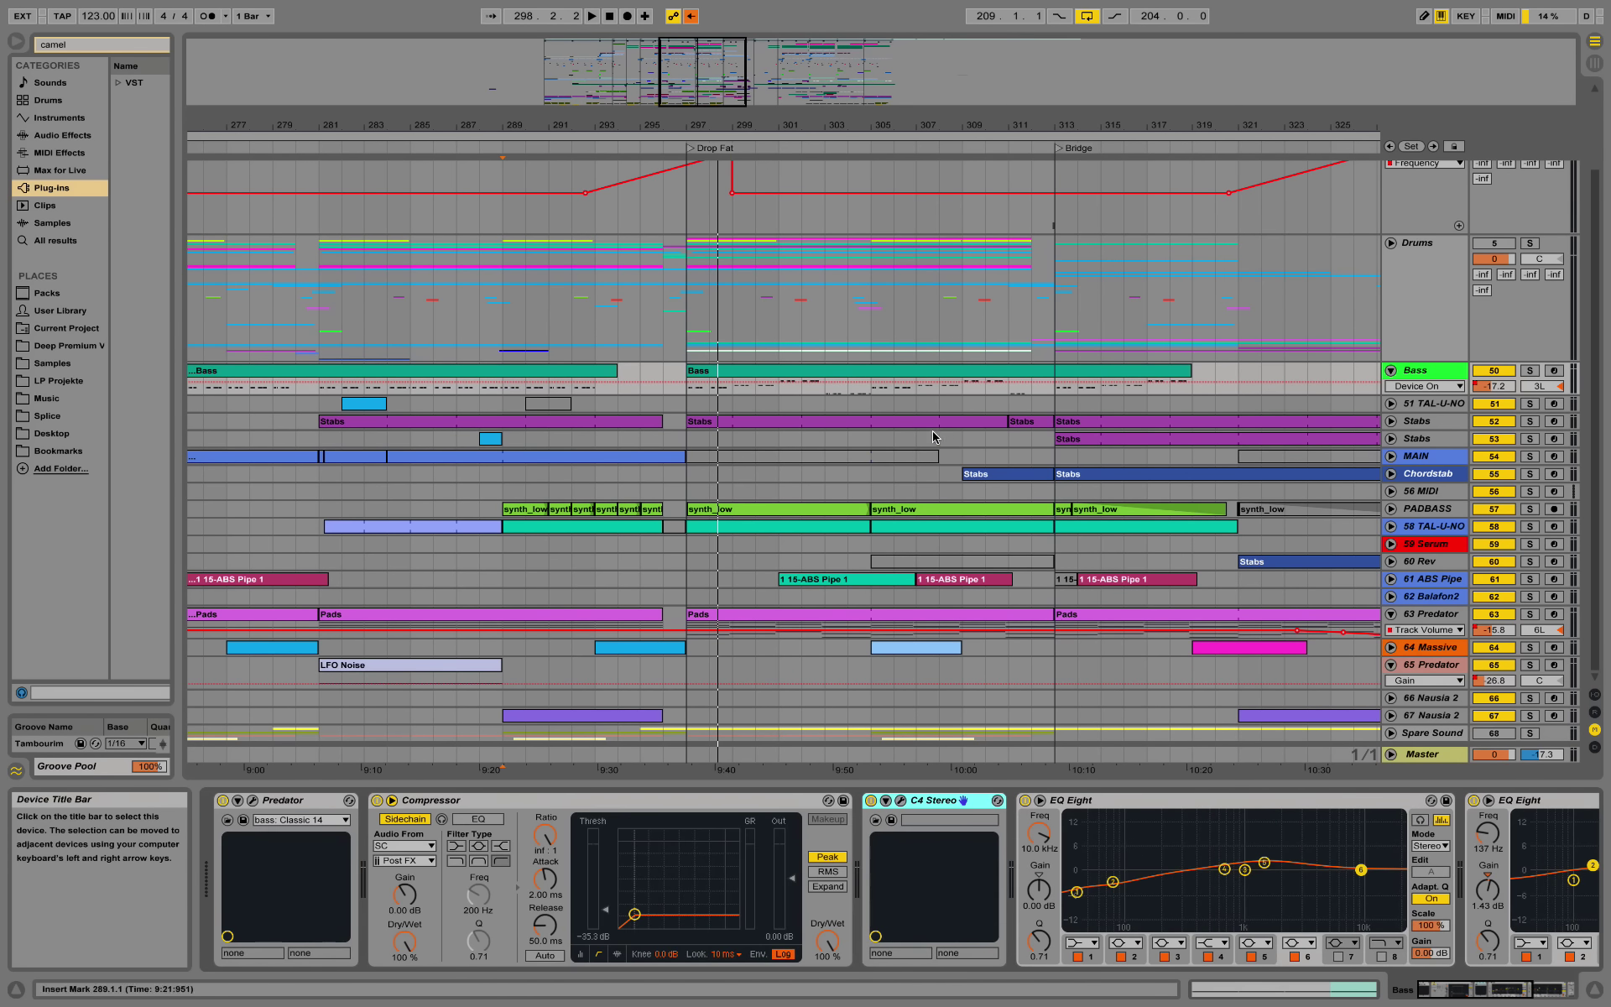
pyautogui.doubleClick(821, 373)
pyautogui.moveTo(555, 316); pyautogui.dragTo(555, 210)
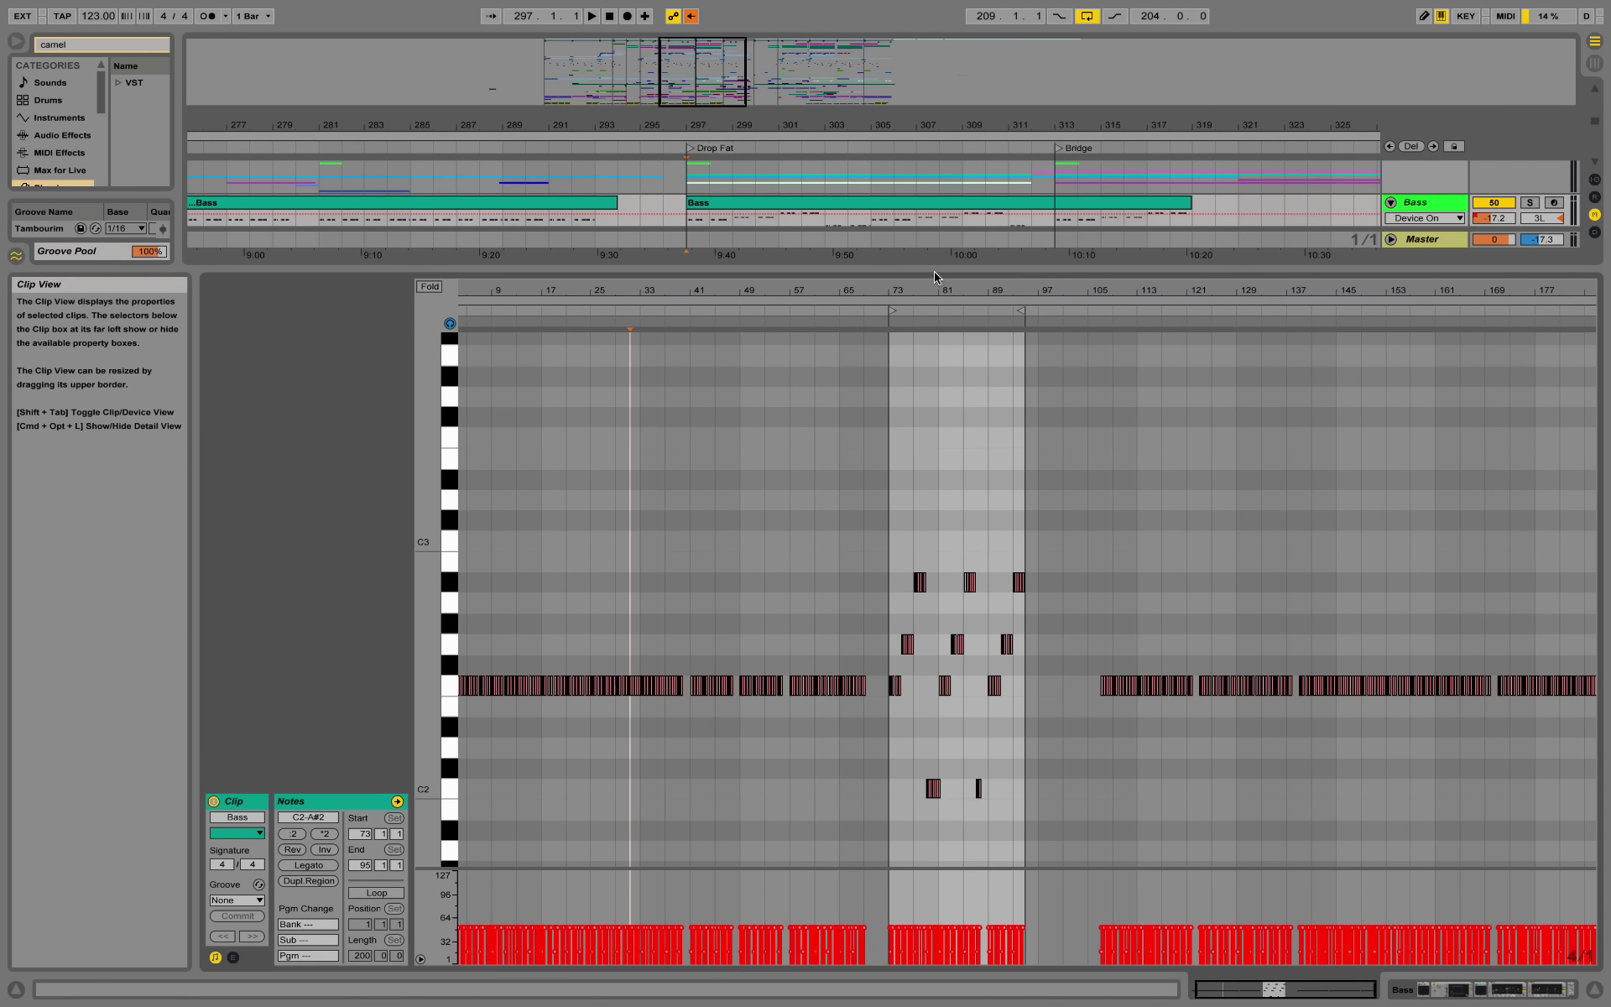
# Step: Zoom in on the looped bass notes, then go back to the full arrangement
pyautogui.moveTo(1004, 286); pyautogui.dragTo(956, 470)
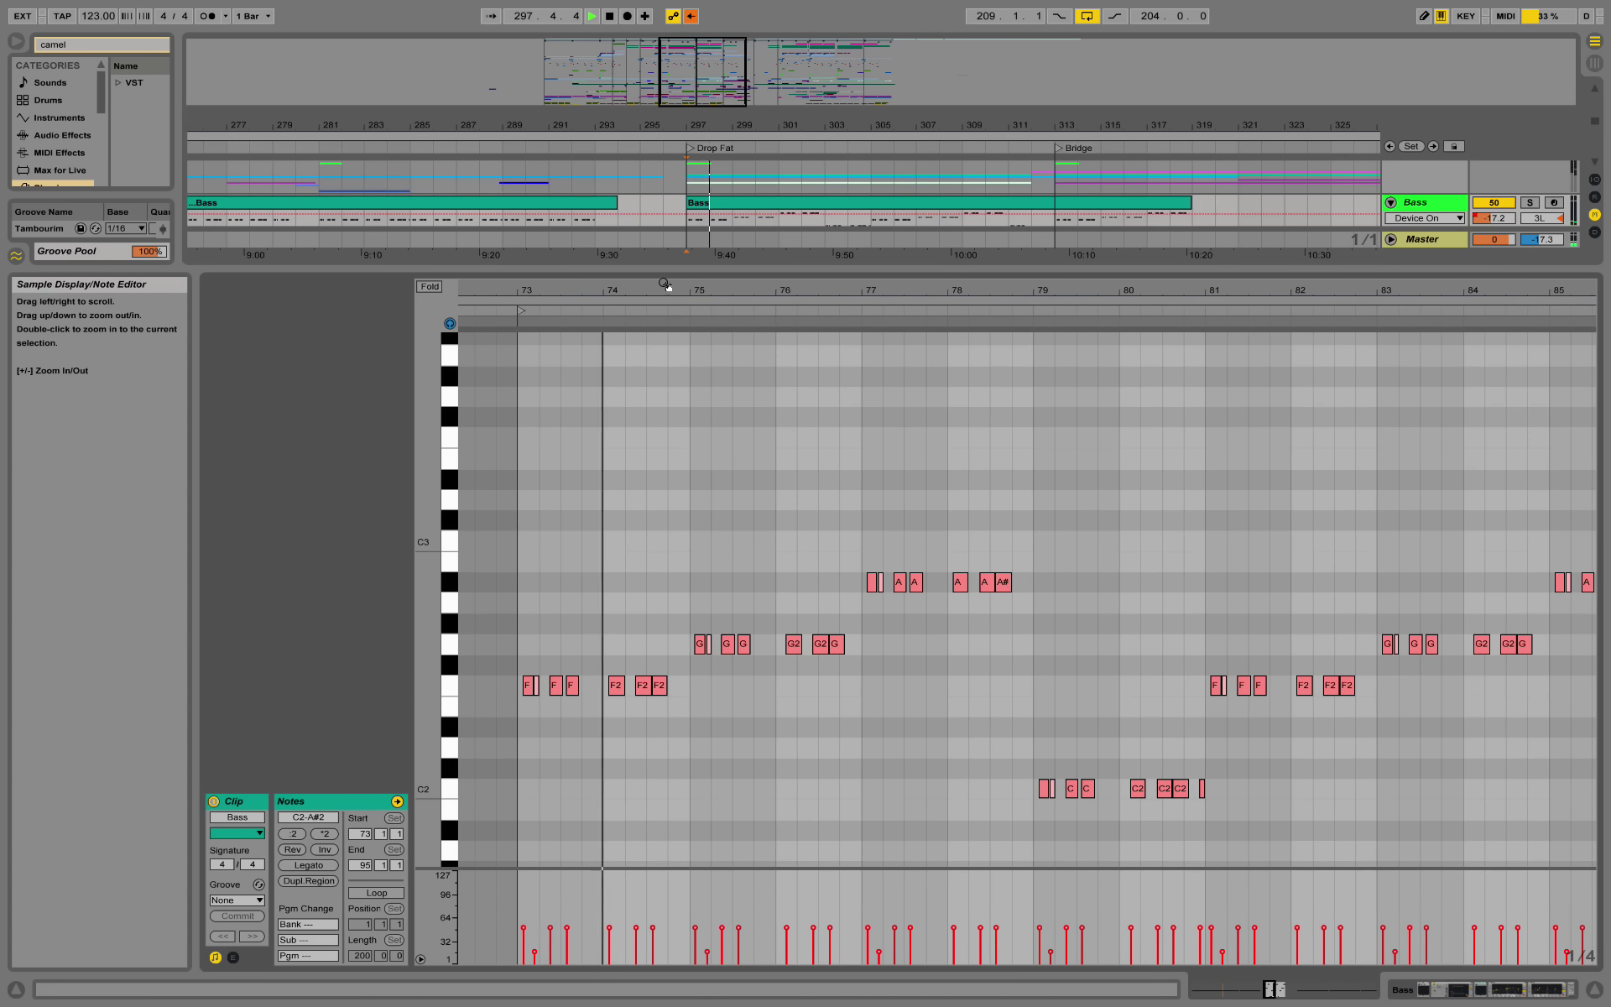
pyautogui.press('+')
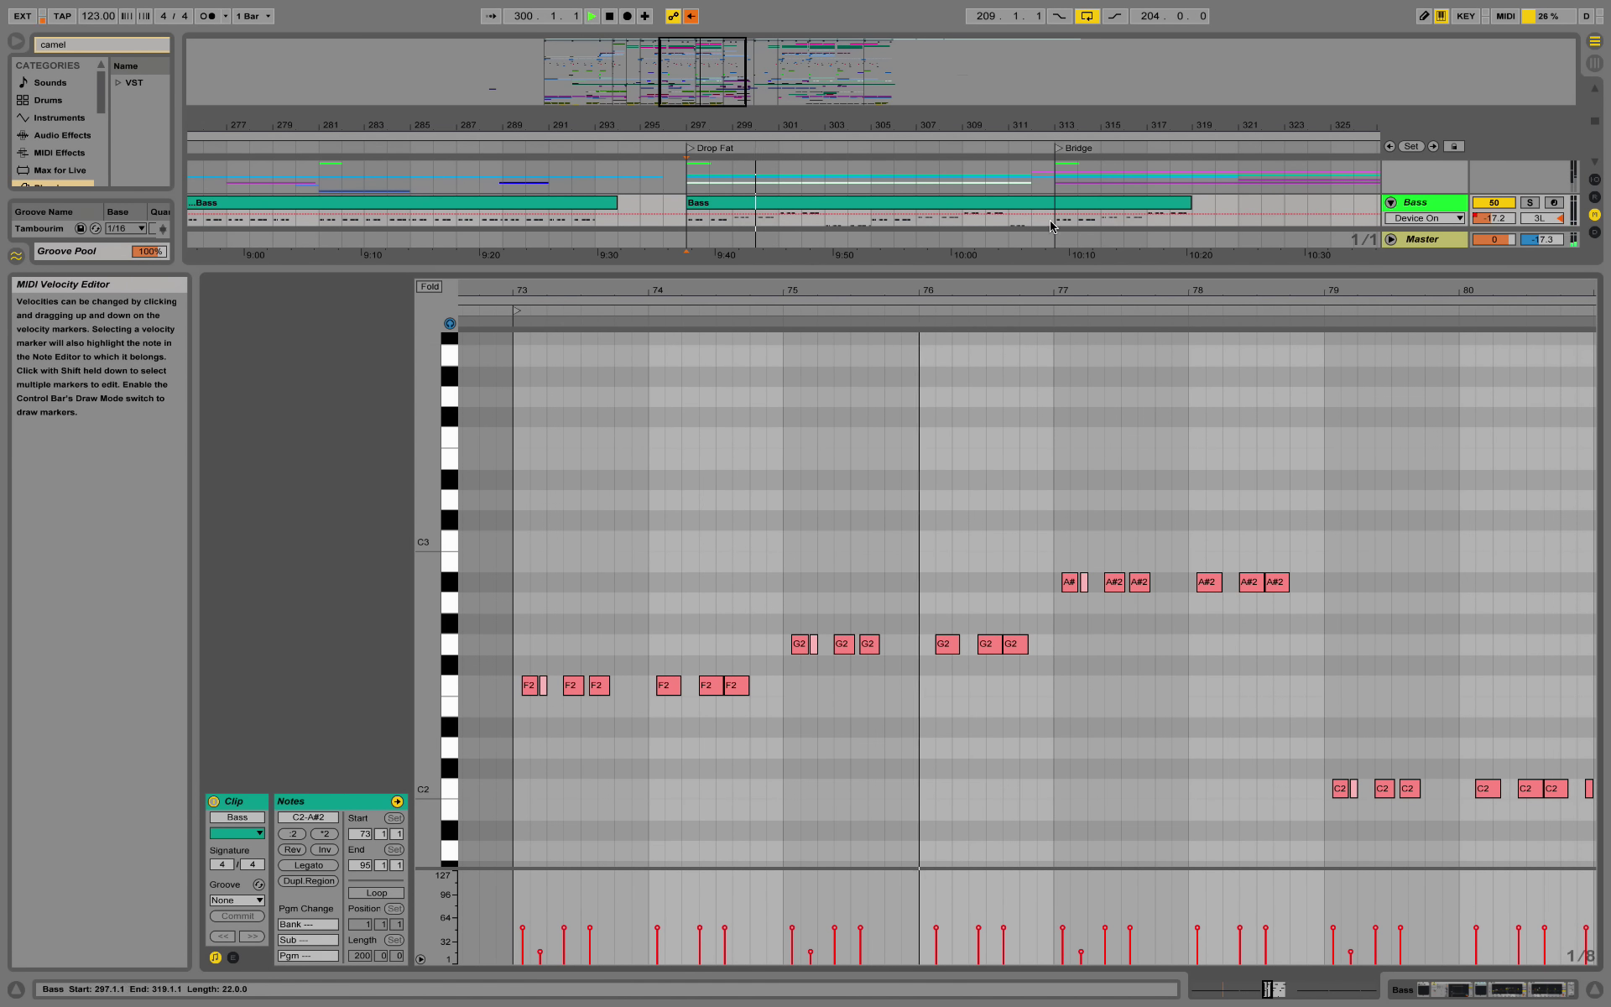
pyautogui.moveTo(1062, 284); pyautogui.dragTo(946, 288)
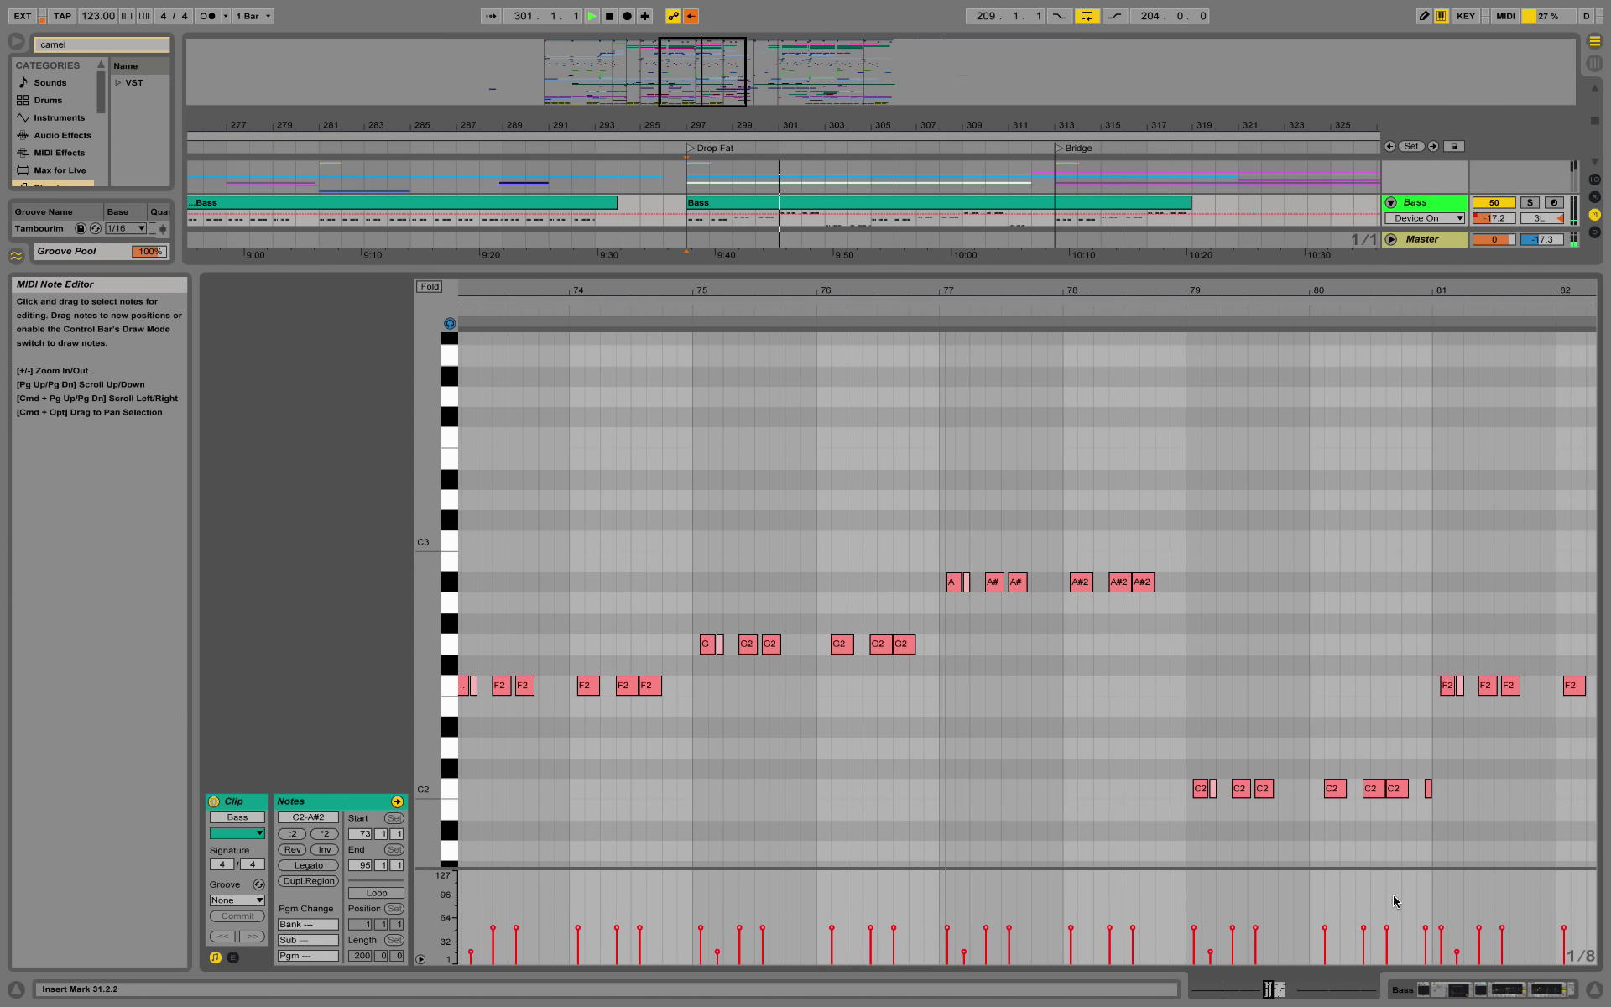
pyautogui.click(1445, 990)
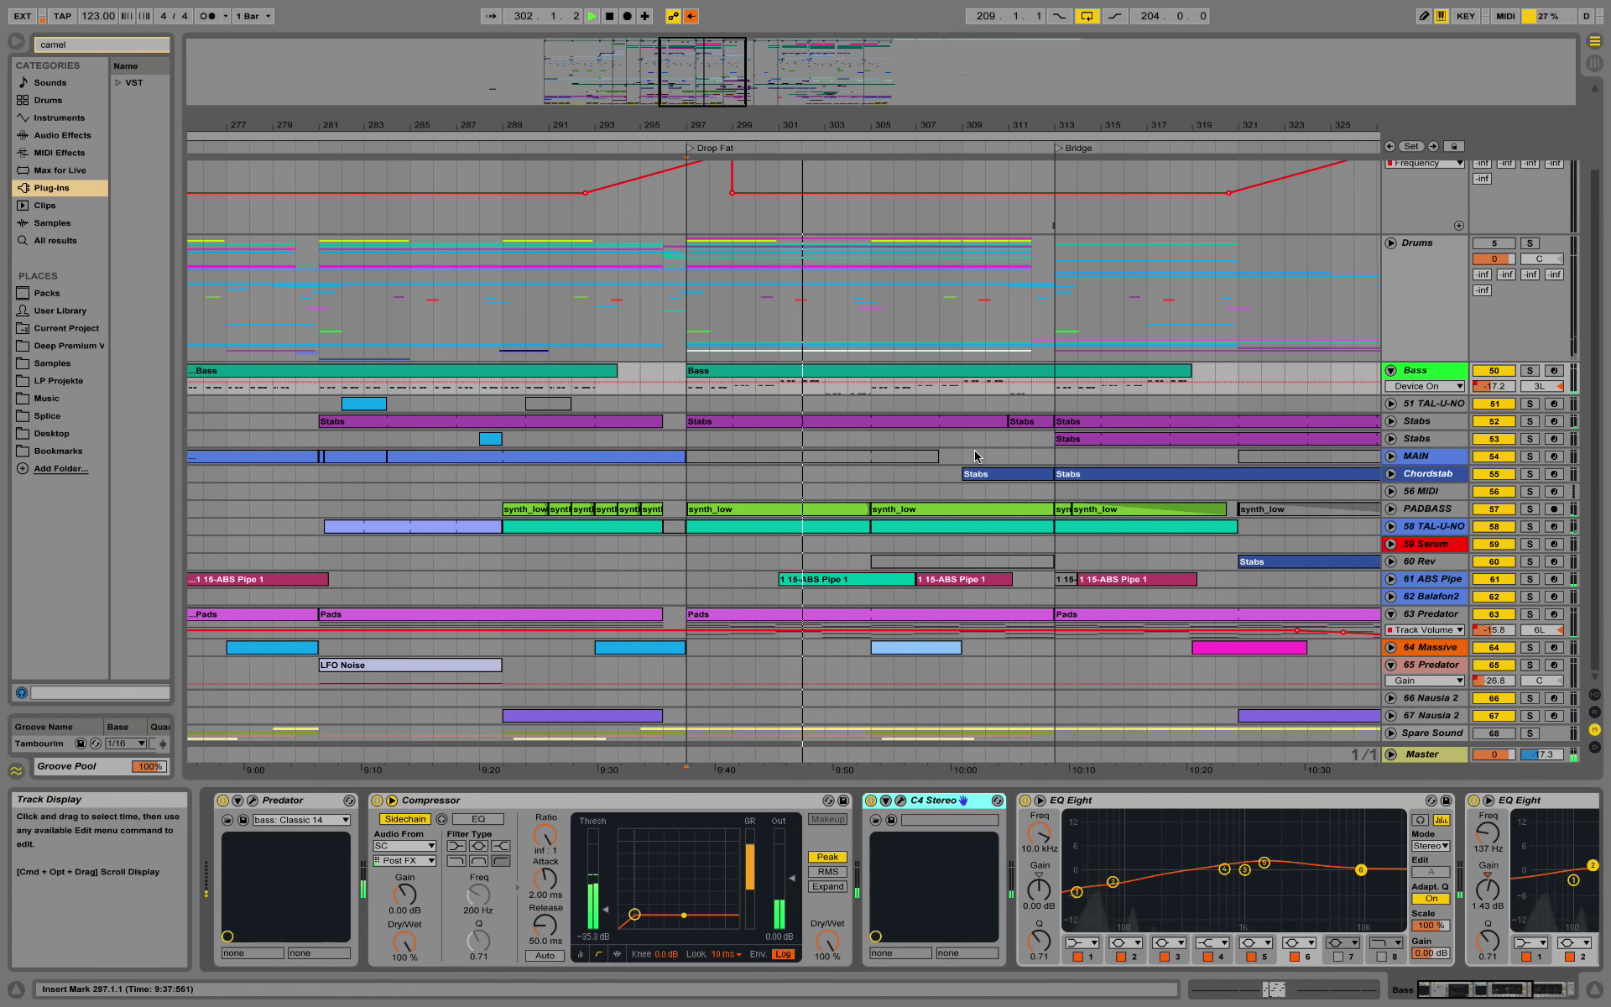
# Step: Unfold and solo Stabs to view its volume automation and clip notes, then unsolo it
pyautogui.click(1390, 422)
pyautogui.click(1416, 423)
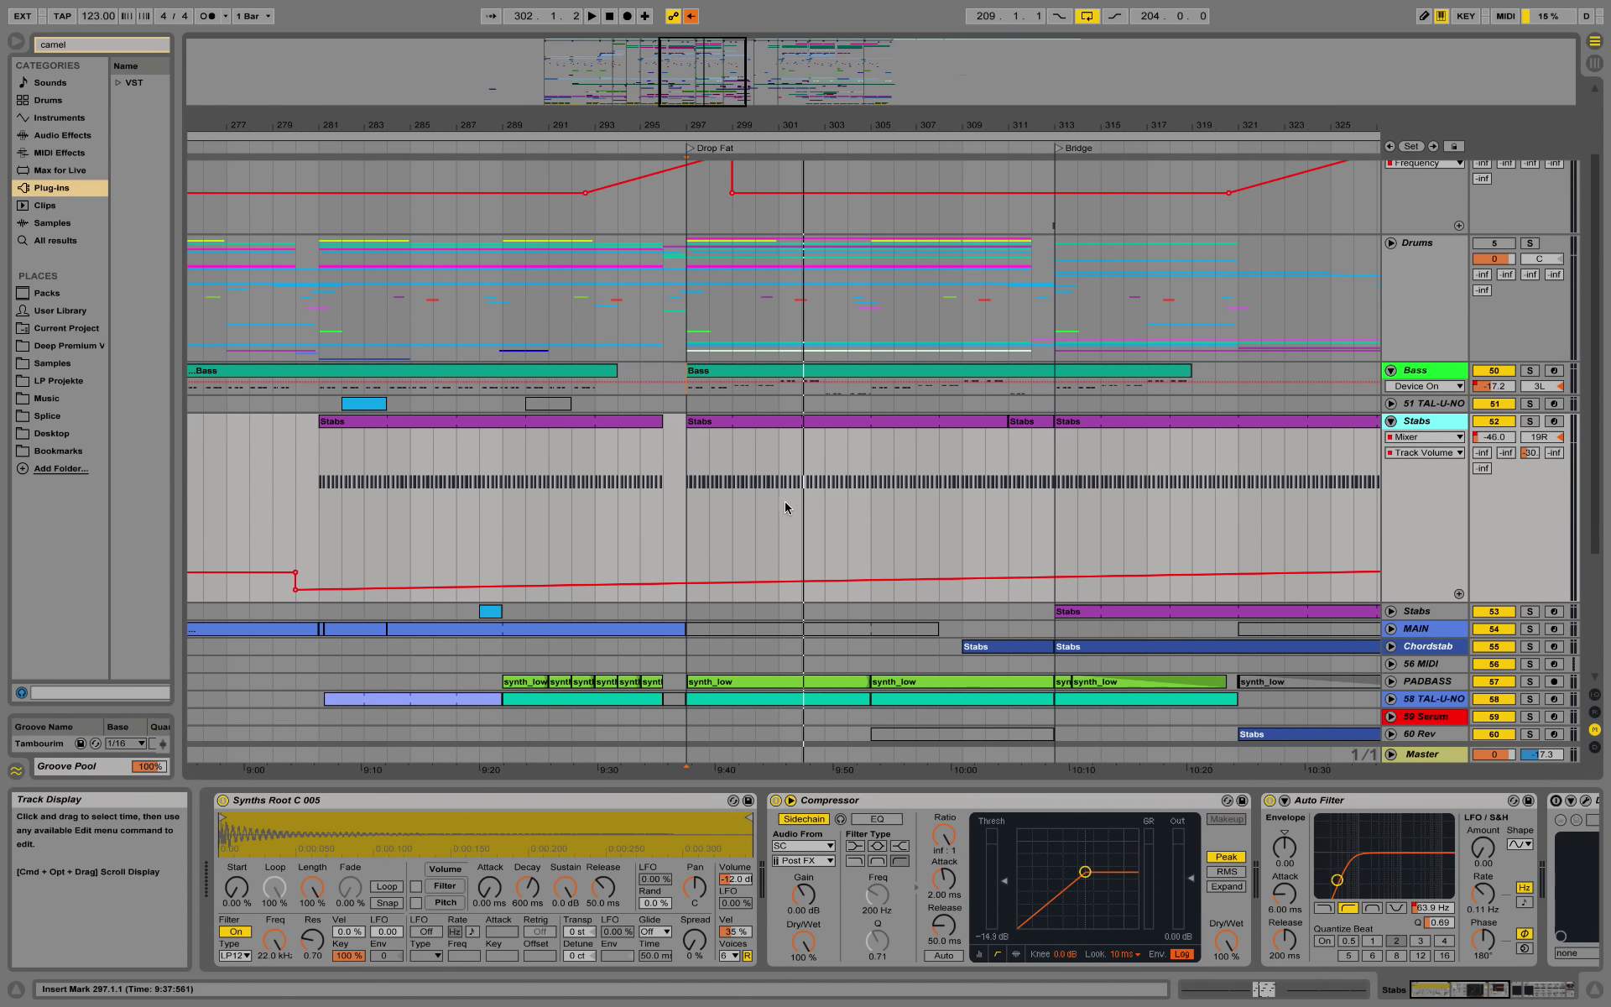
pyautogui.click(1536, 421)
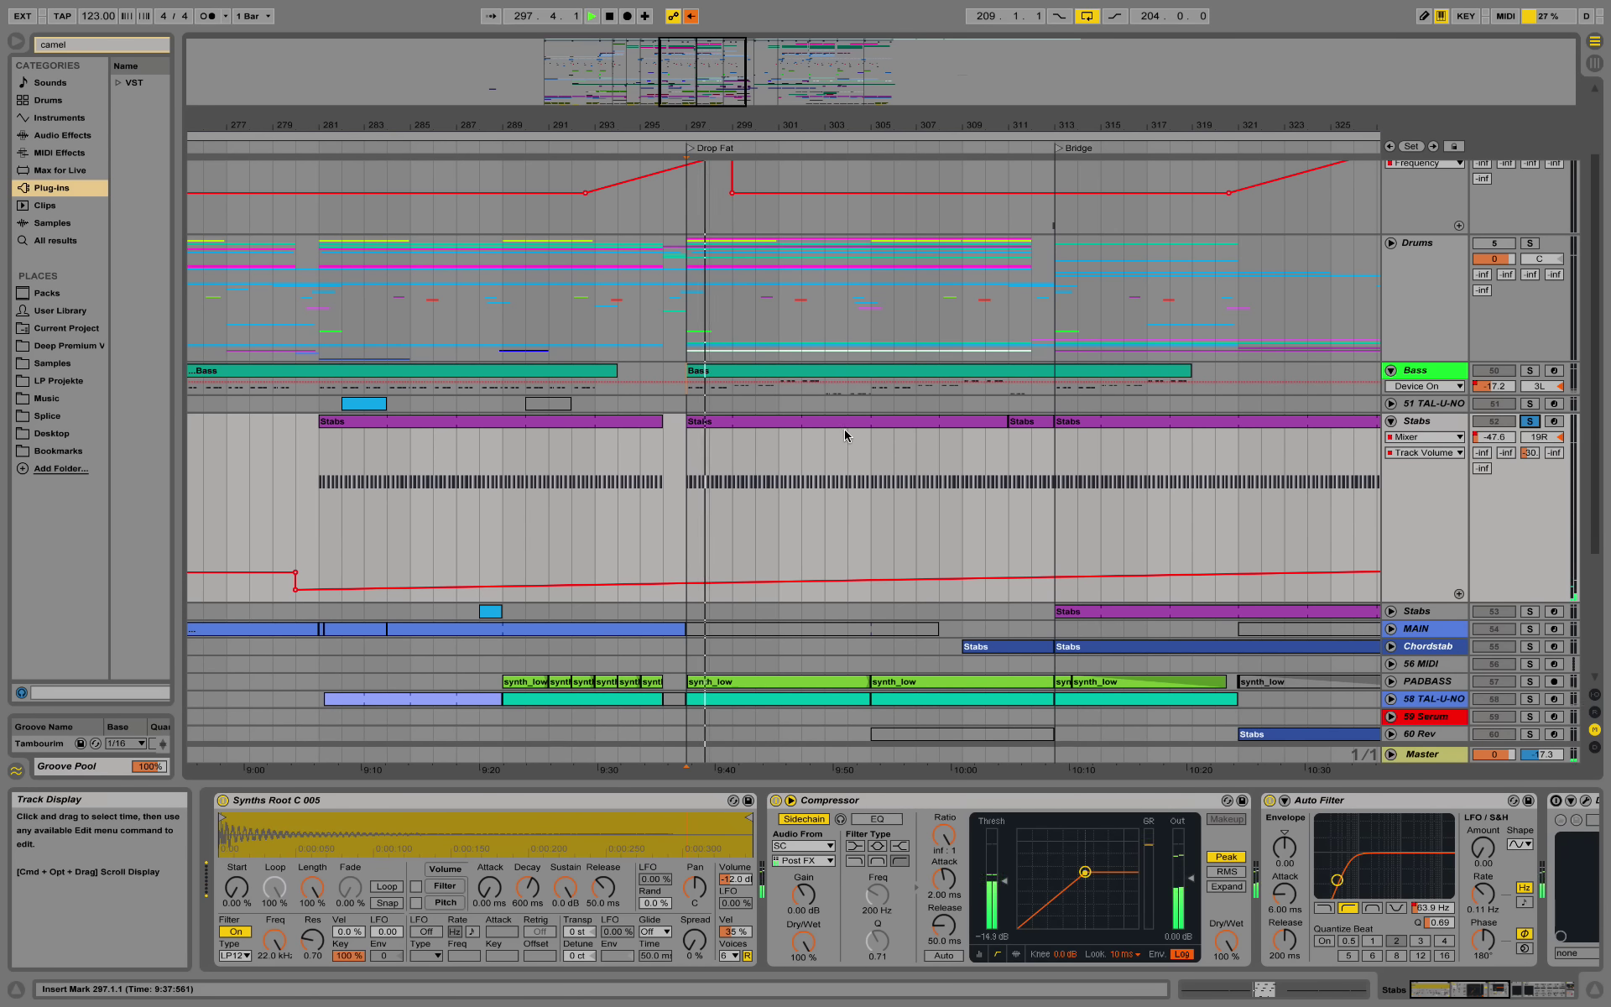
pyautogui.doubleClick(702, 421)
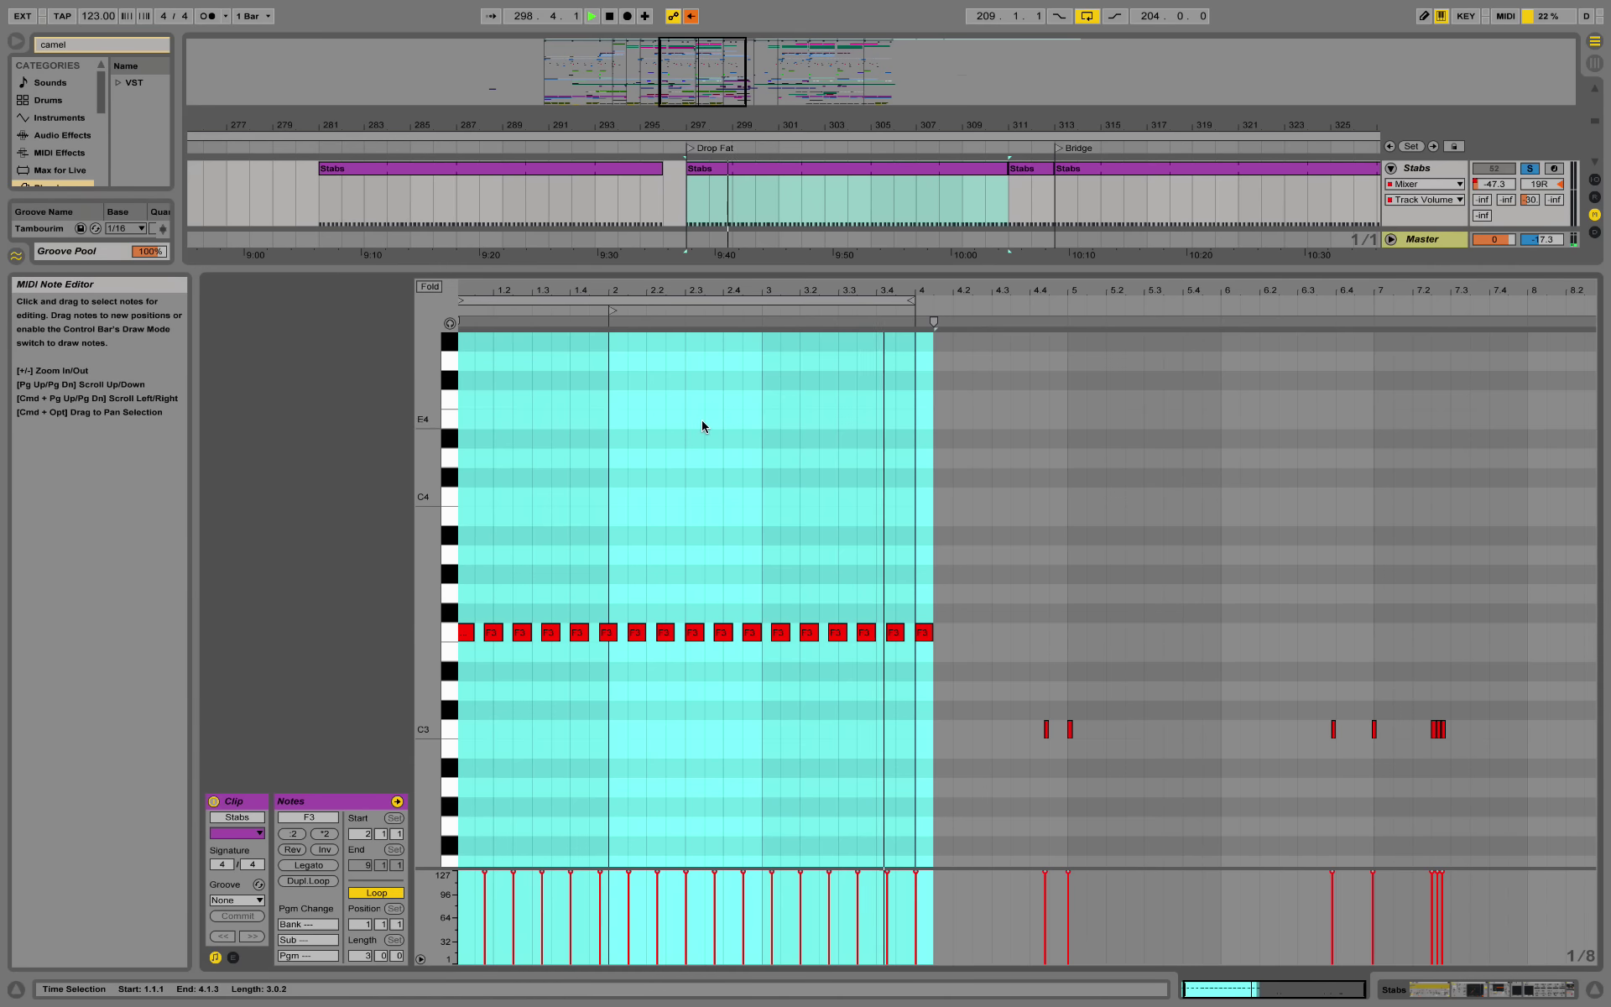
pyautogui.click(743, 524)
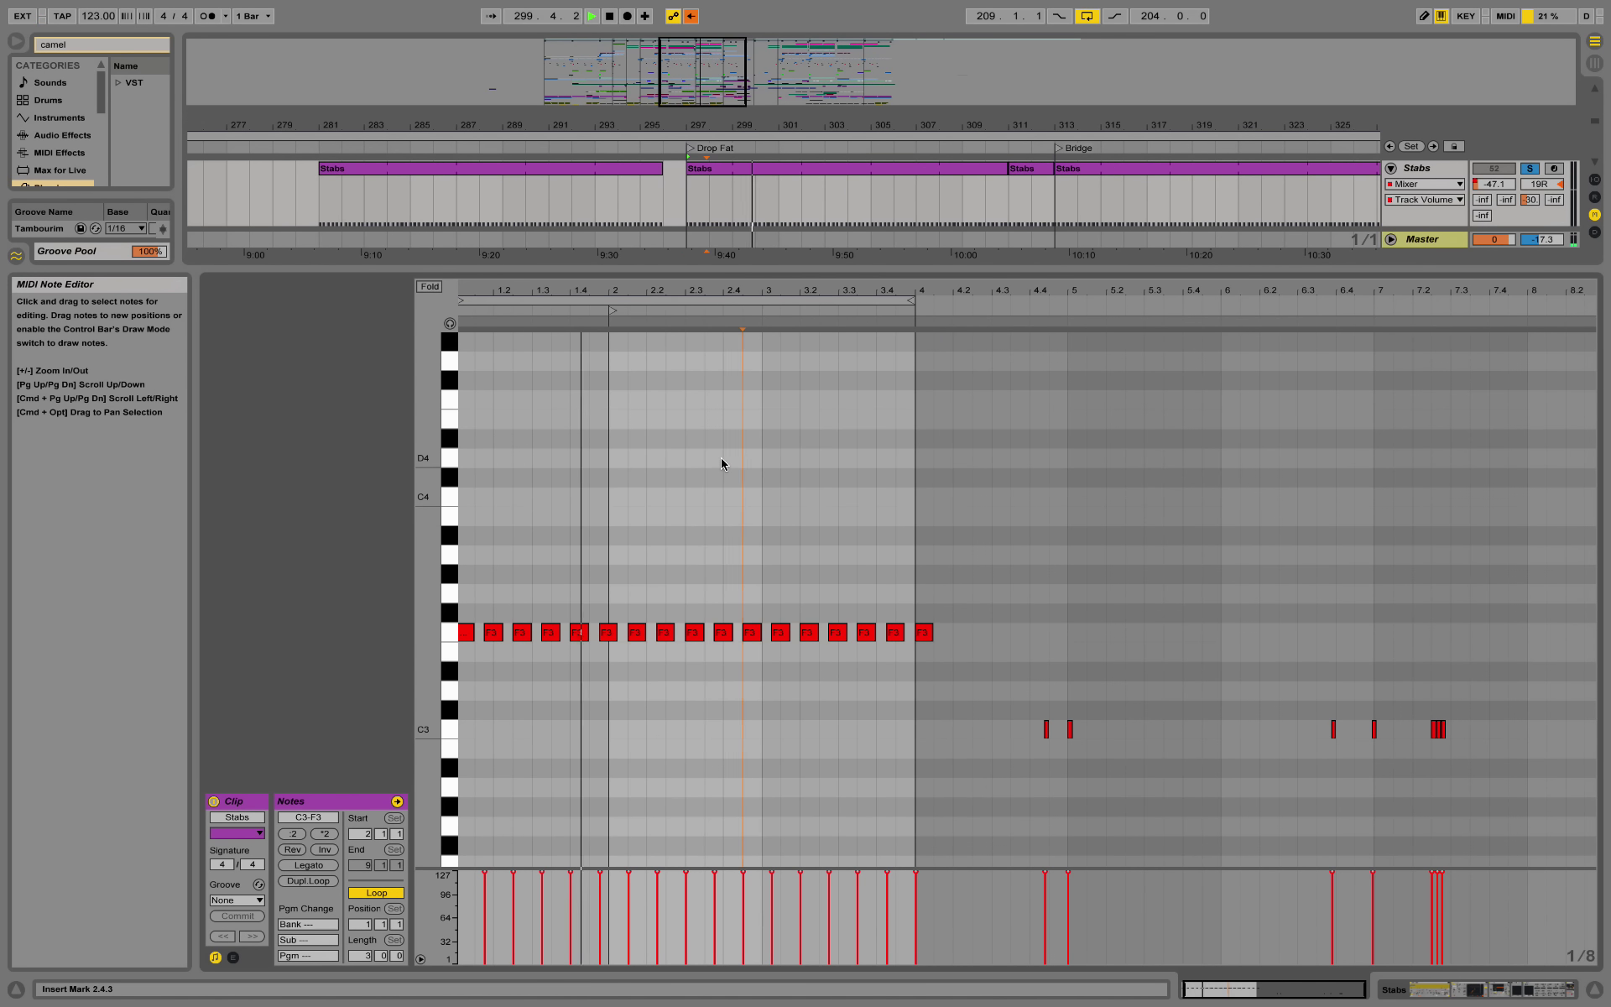
pyautogui.hotkey('shift', 'Tab')
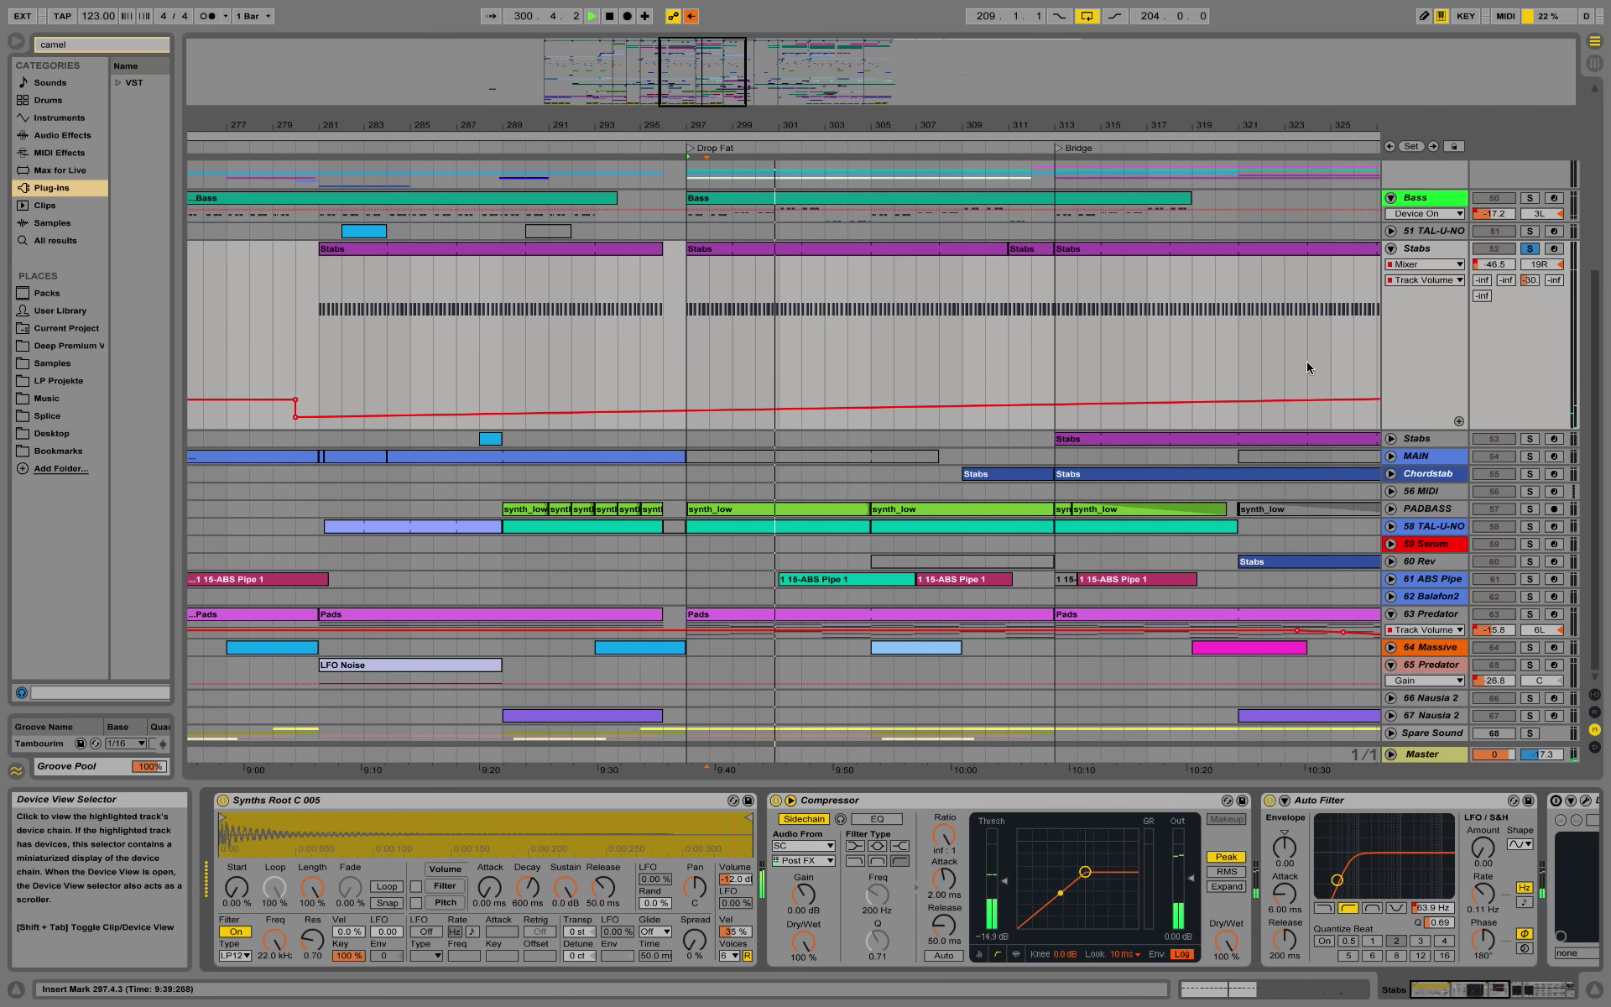
pyautogui.click(1531, 249)
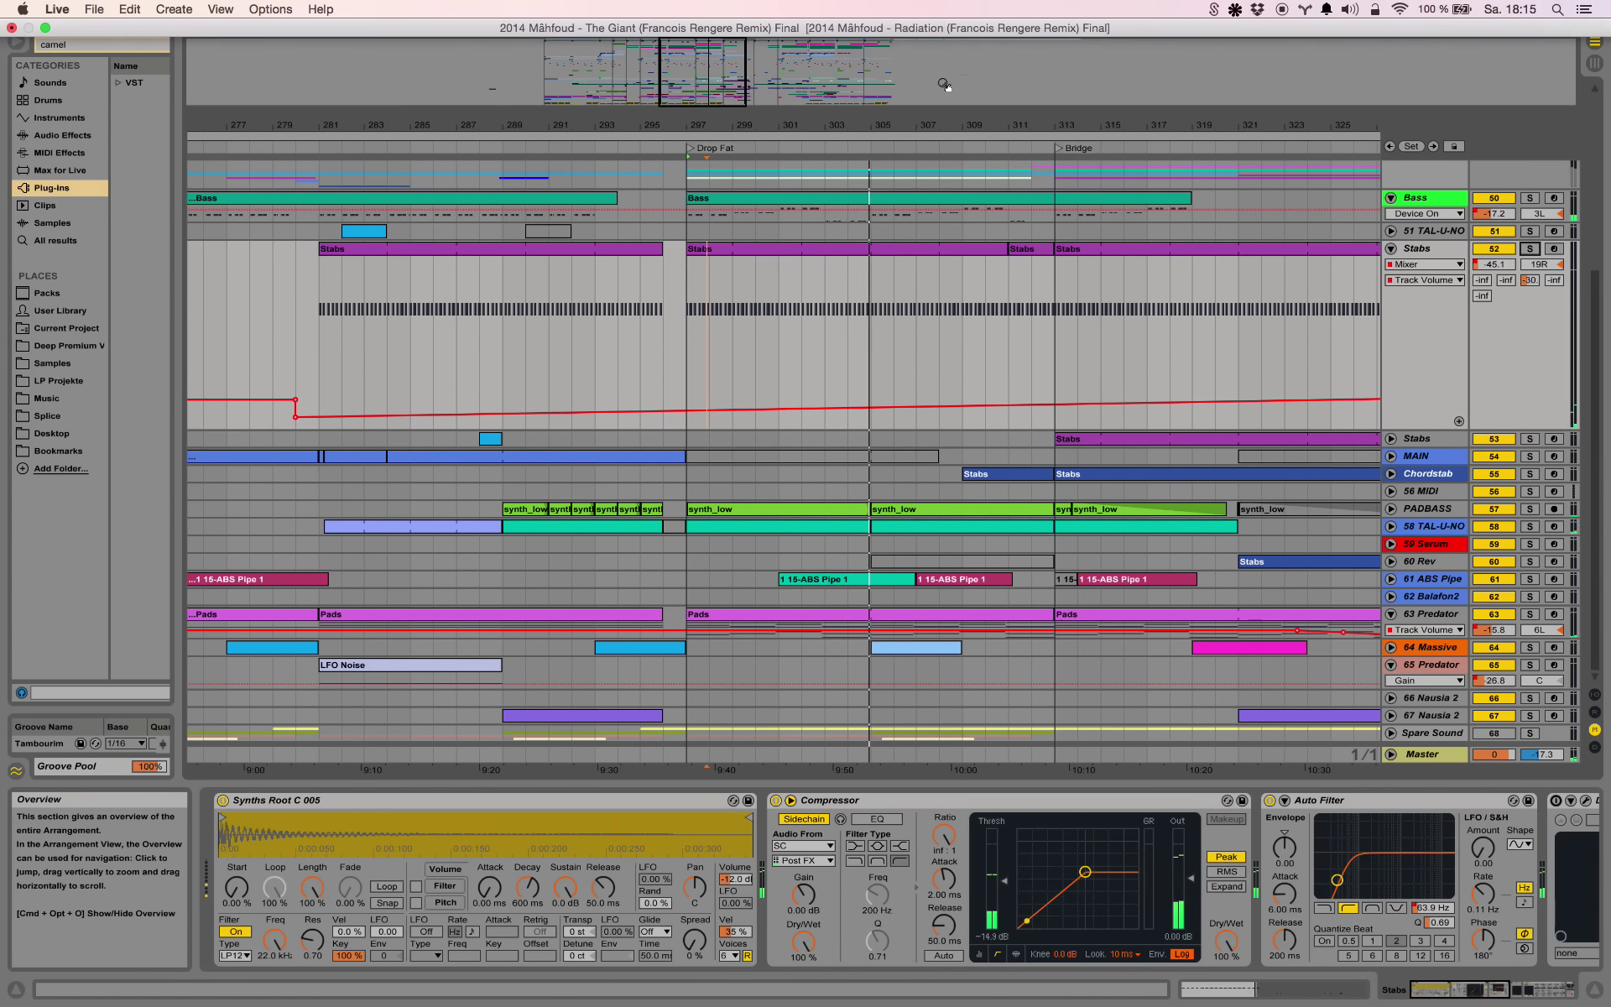
# Step: Stop playback, unfold PADBASS, and select the synth_low clip at the drop
pyautogui.press('space')
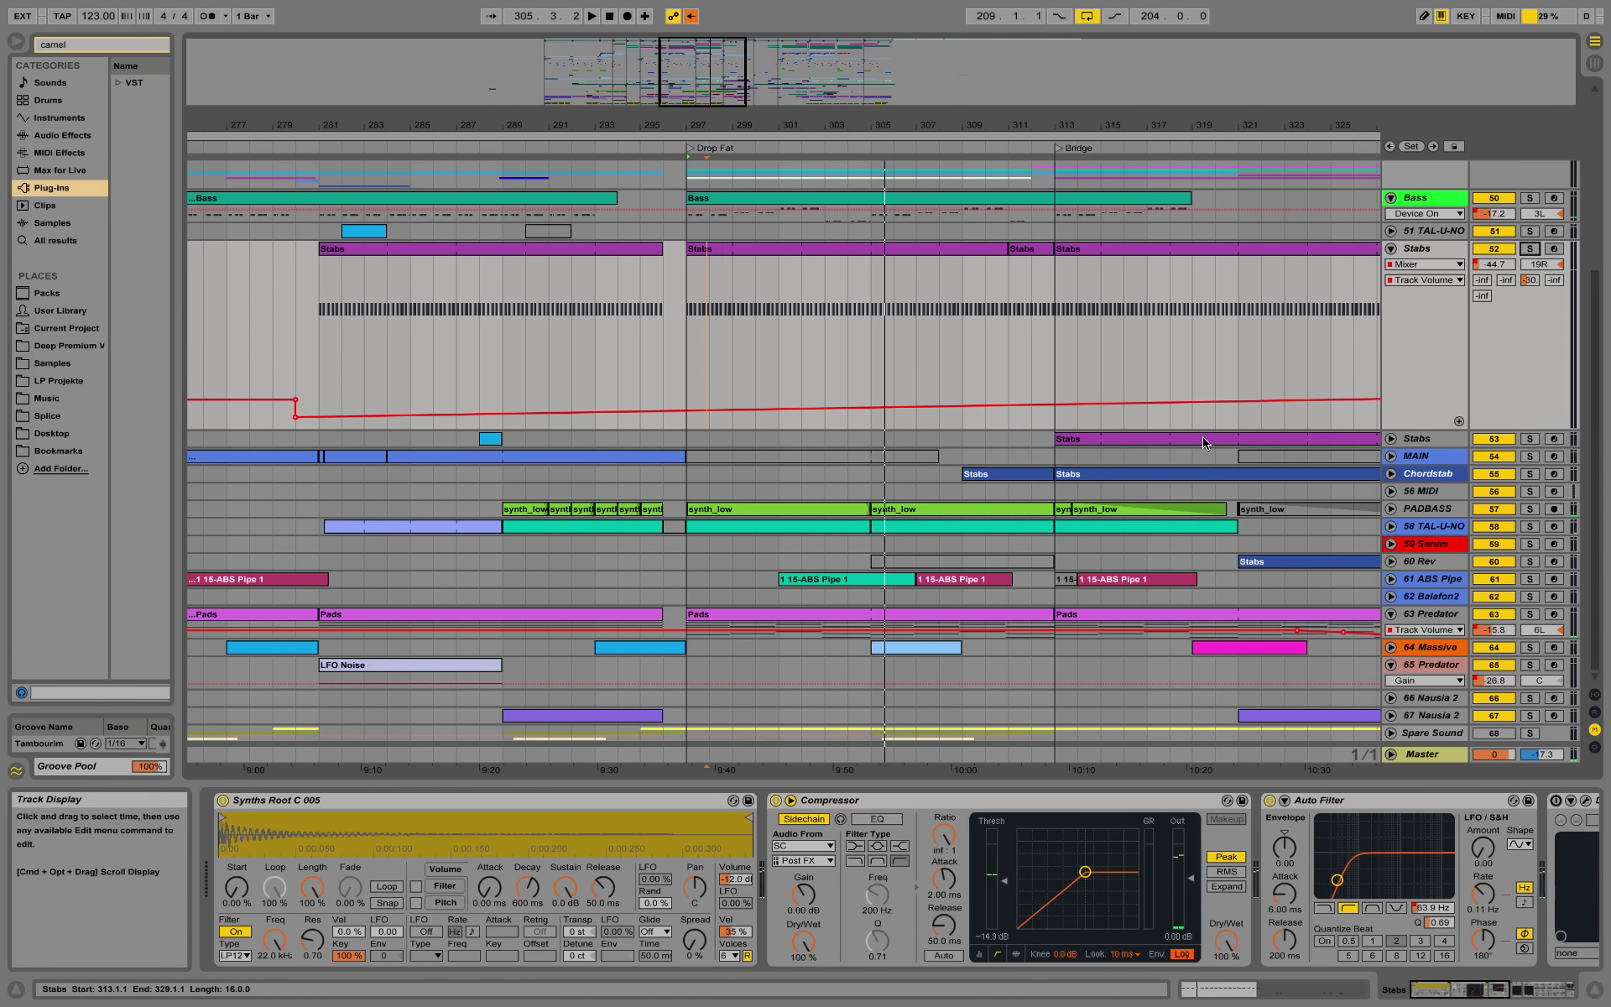
pyautogui.click(1390, 509)
pyautogui.click(714, 513)
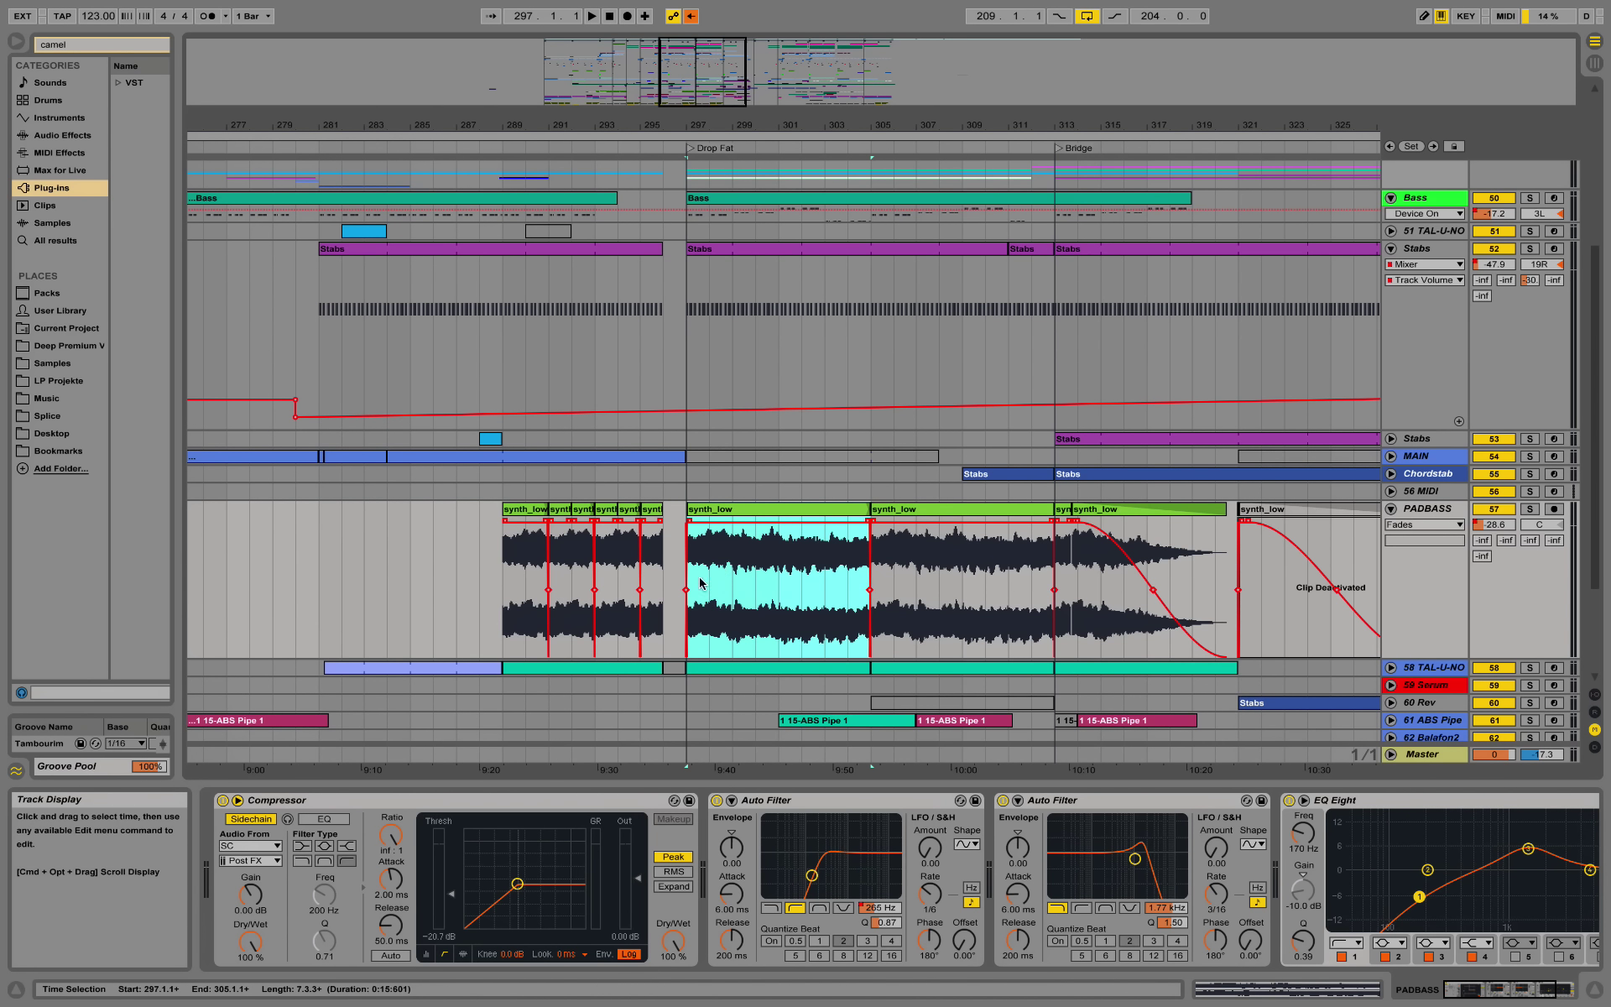
# Step: Solo the PADBASS track and play it through the Drop Fat section
pyautogui.click(1531, 509)
pyautogui.press('space')
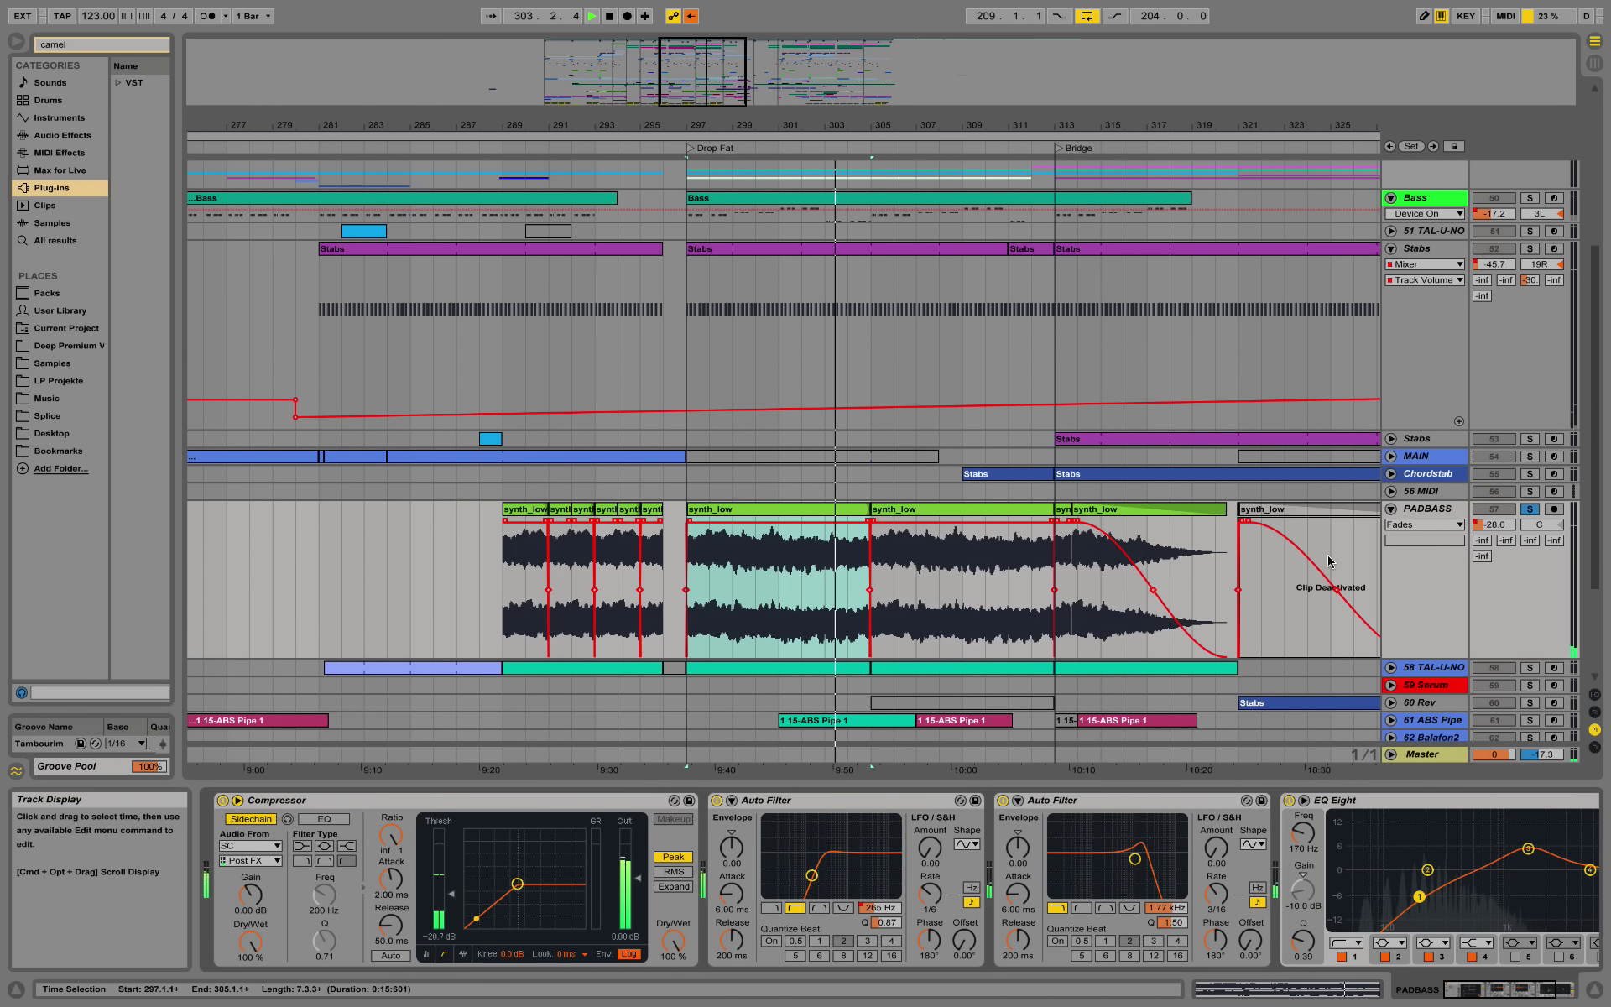
# Step: Stop playback, then unfold and solo 58 TAL-U-NO with its bar 297–305 clip selected
pyautogui.press('space')
pyautogui.click(1410, 527)
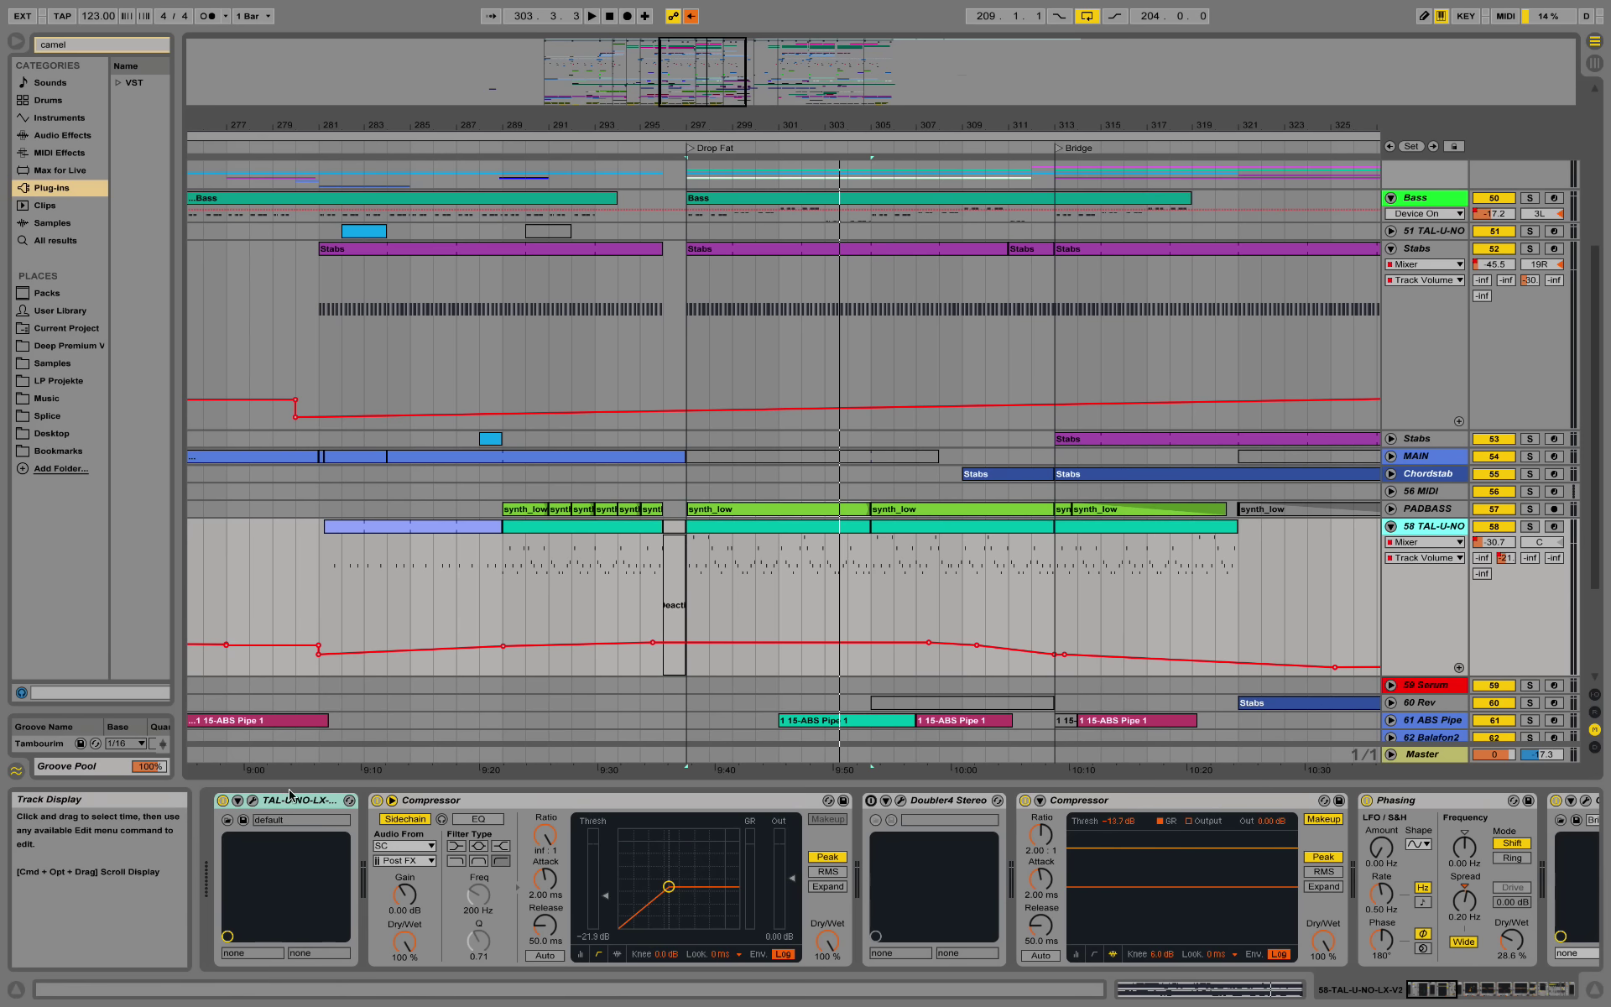
pyautogui.click(716, 529)
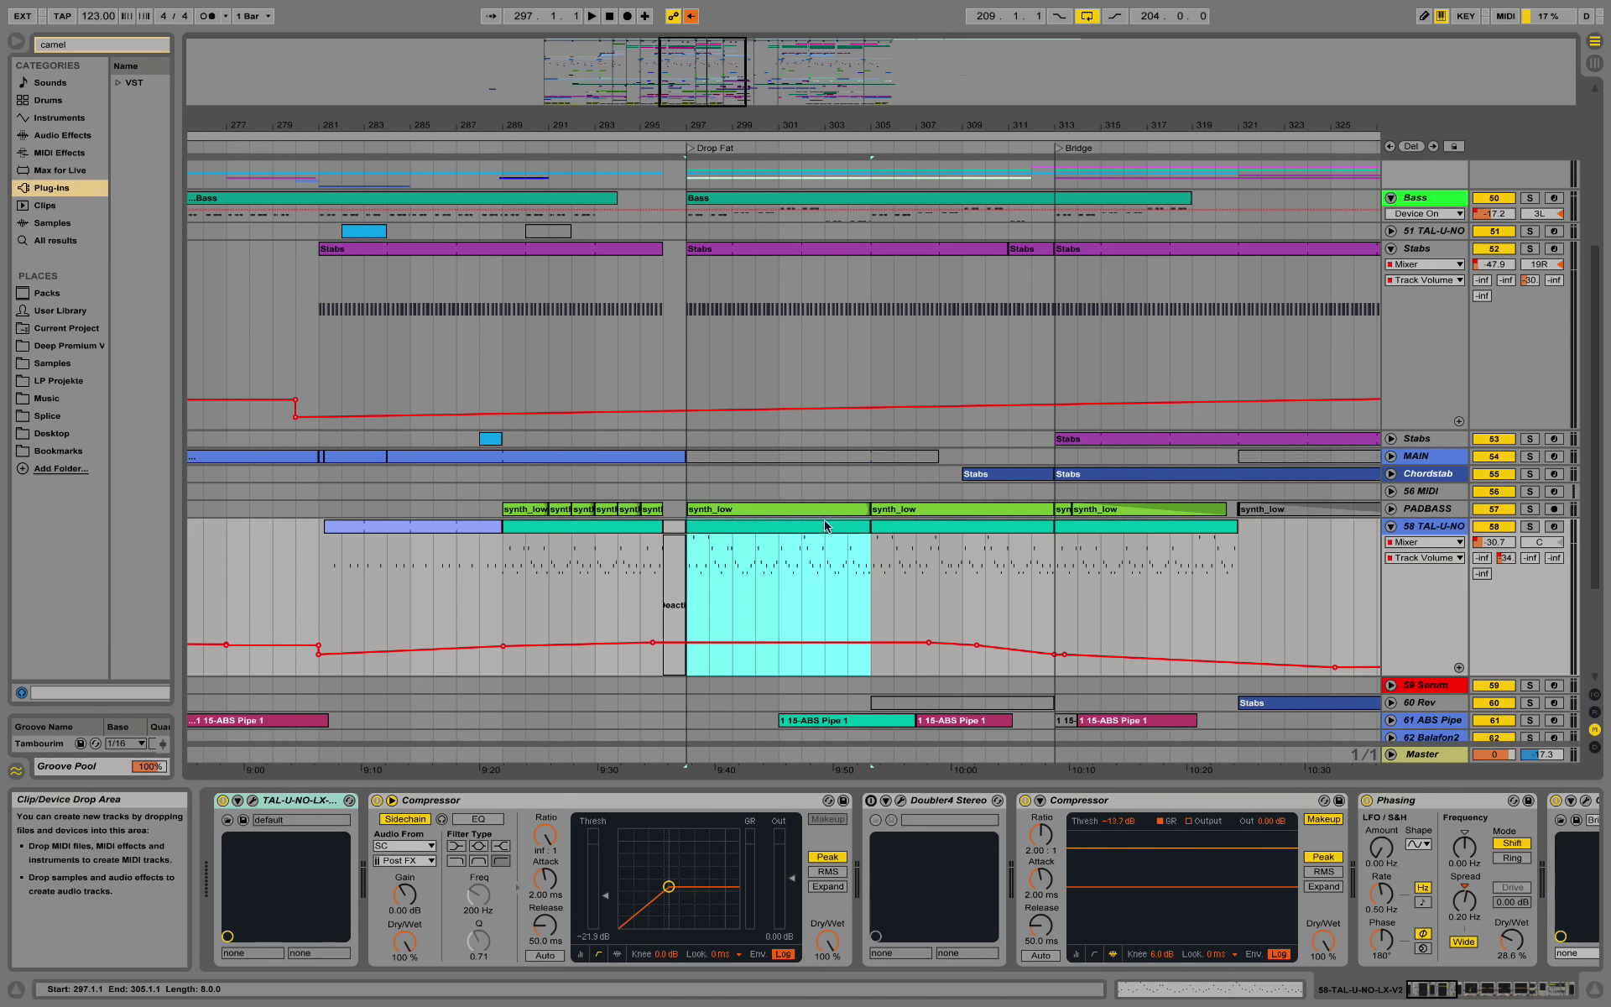
pyautogui.click(1531, 527)
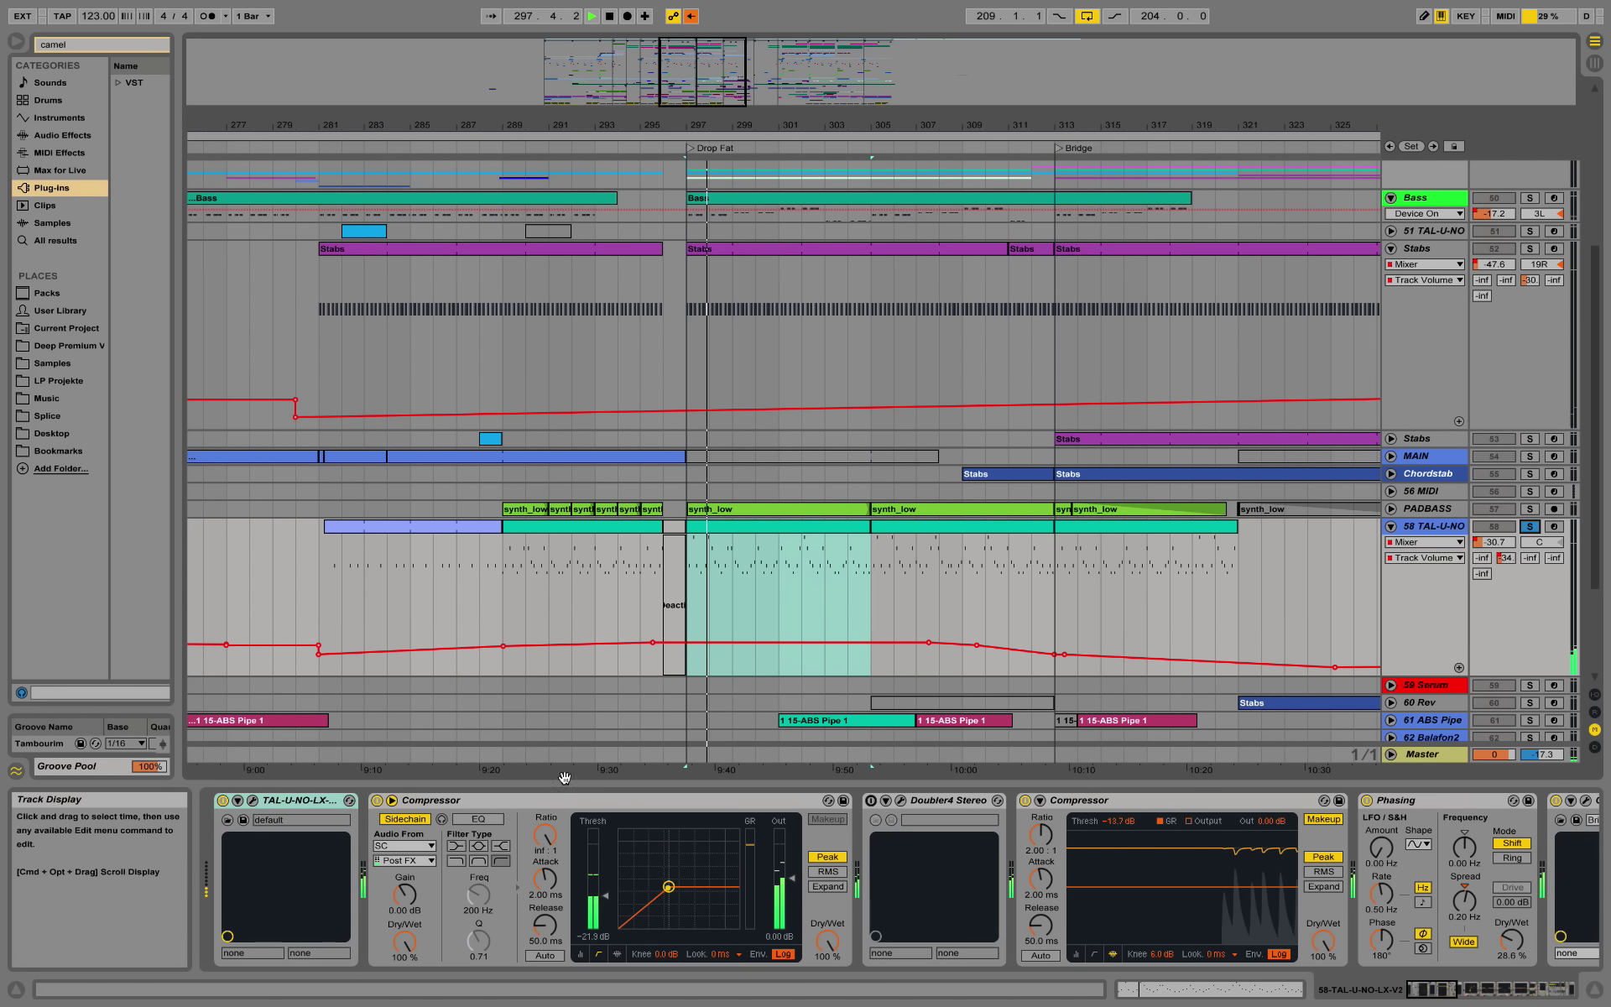
# Step: Open the TAL-U-NO-LX synth editor, stop playback, and close the editor
pyautogui.click(253, 799)
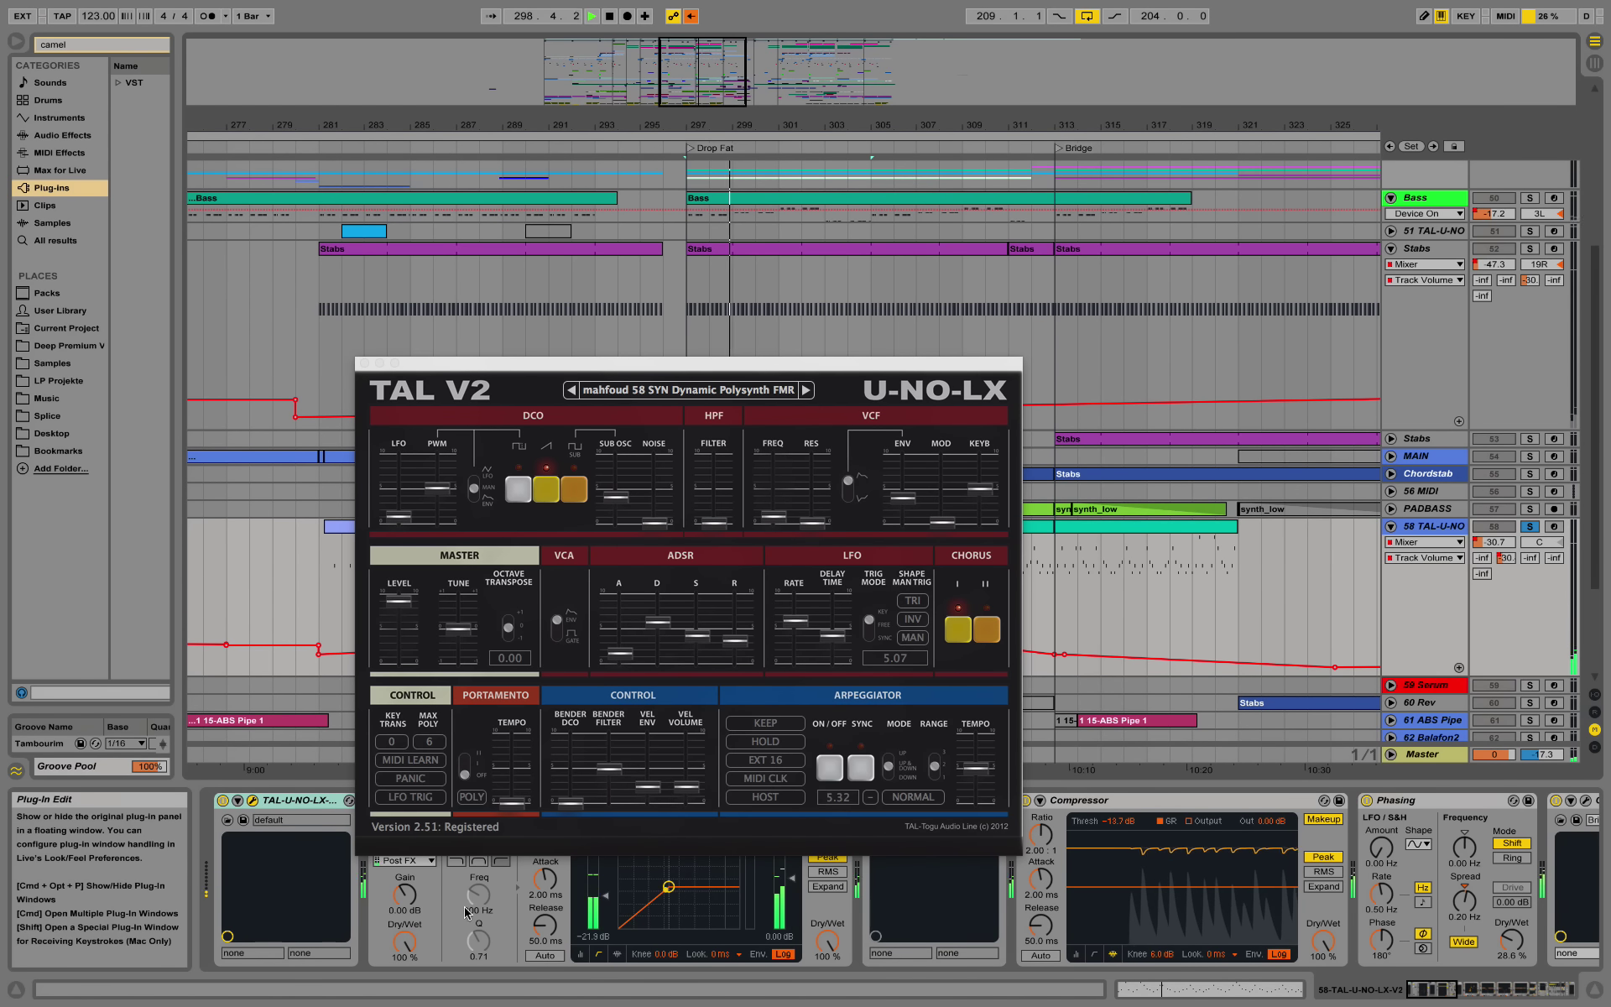
pyautogui.press('space')
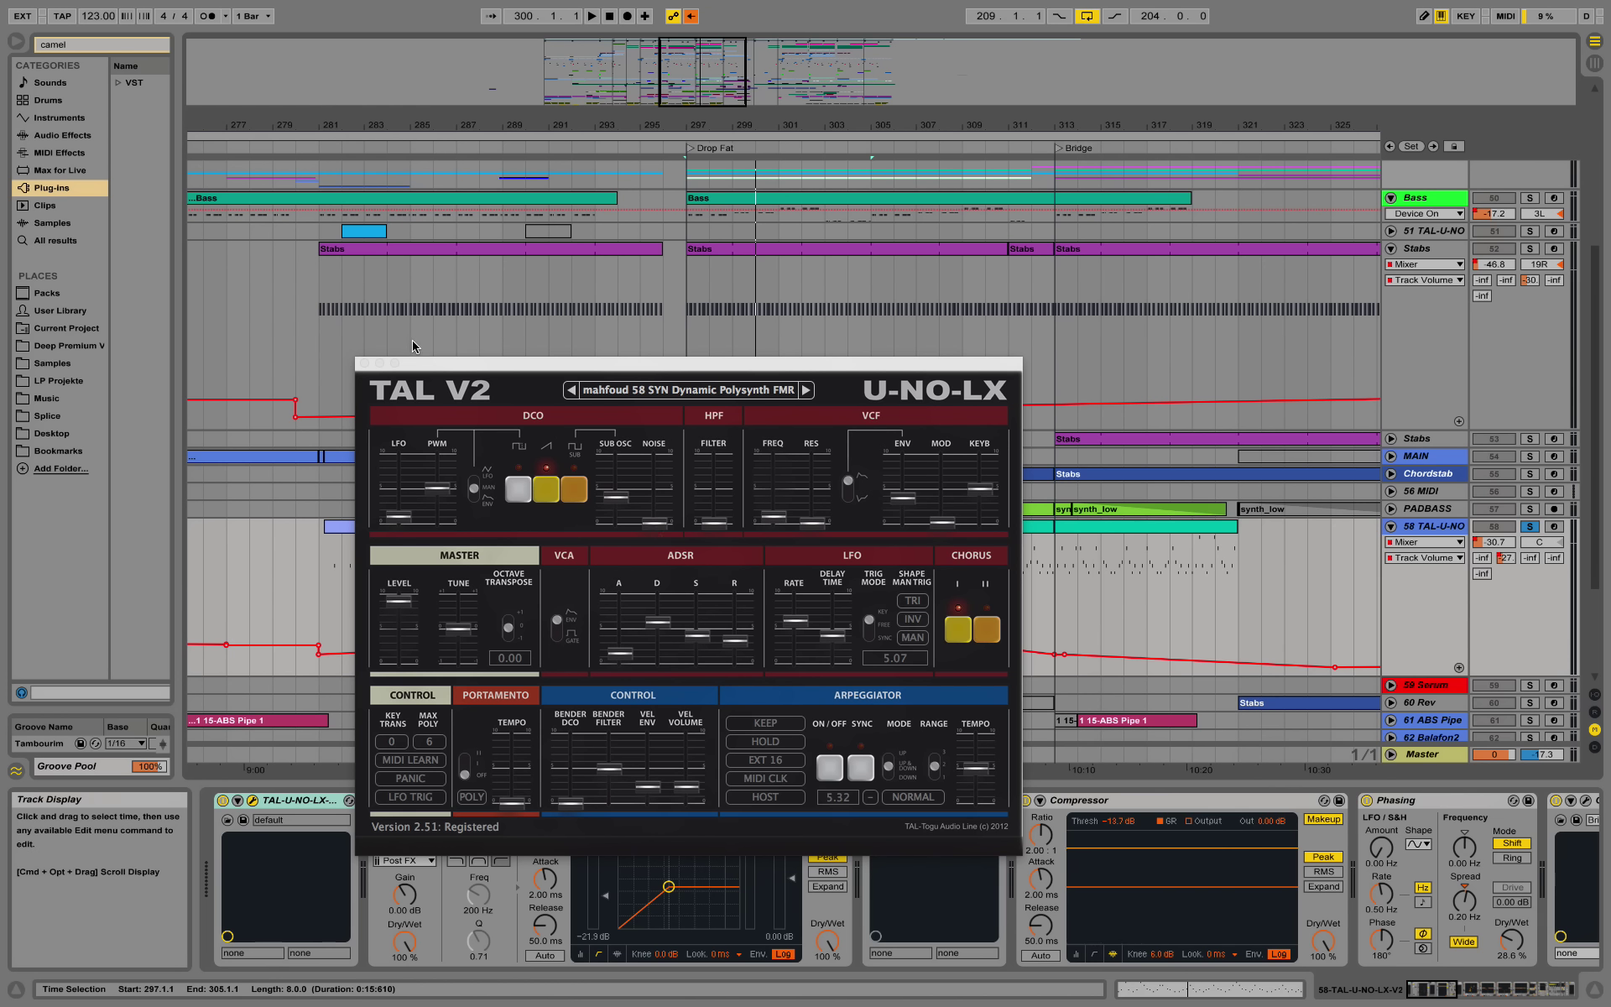
pyautogui.click(364, 364)
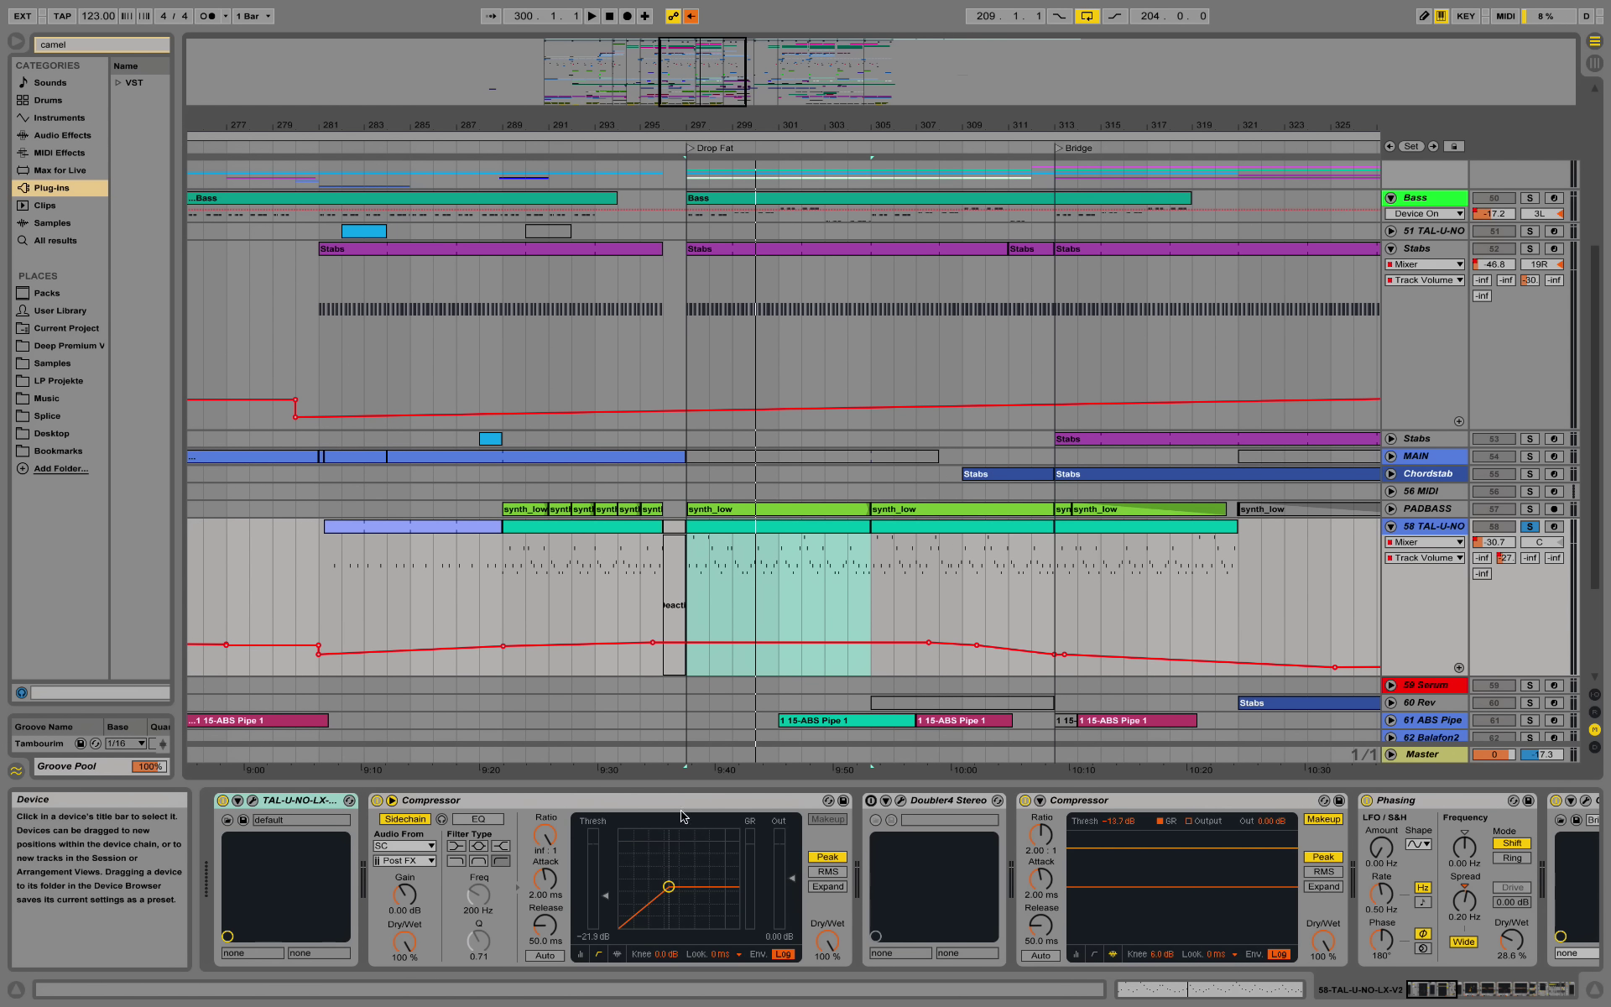
# Step: Scroll the 58 TAL-U-NO chain to CamelCrusher and EQ Eight, opening and closing CamelCrusher
pyautogui.click(1451, 990)
pyautogui.moveTo(1451, 990); pyautogui.dragTo(1462, 992)
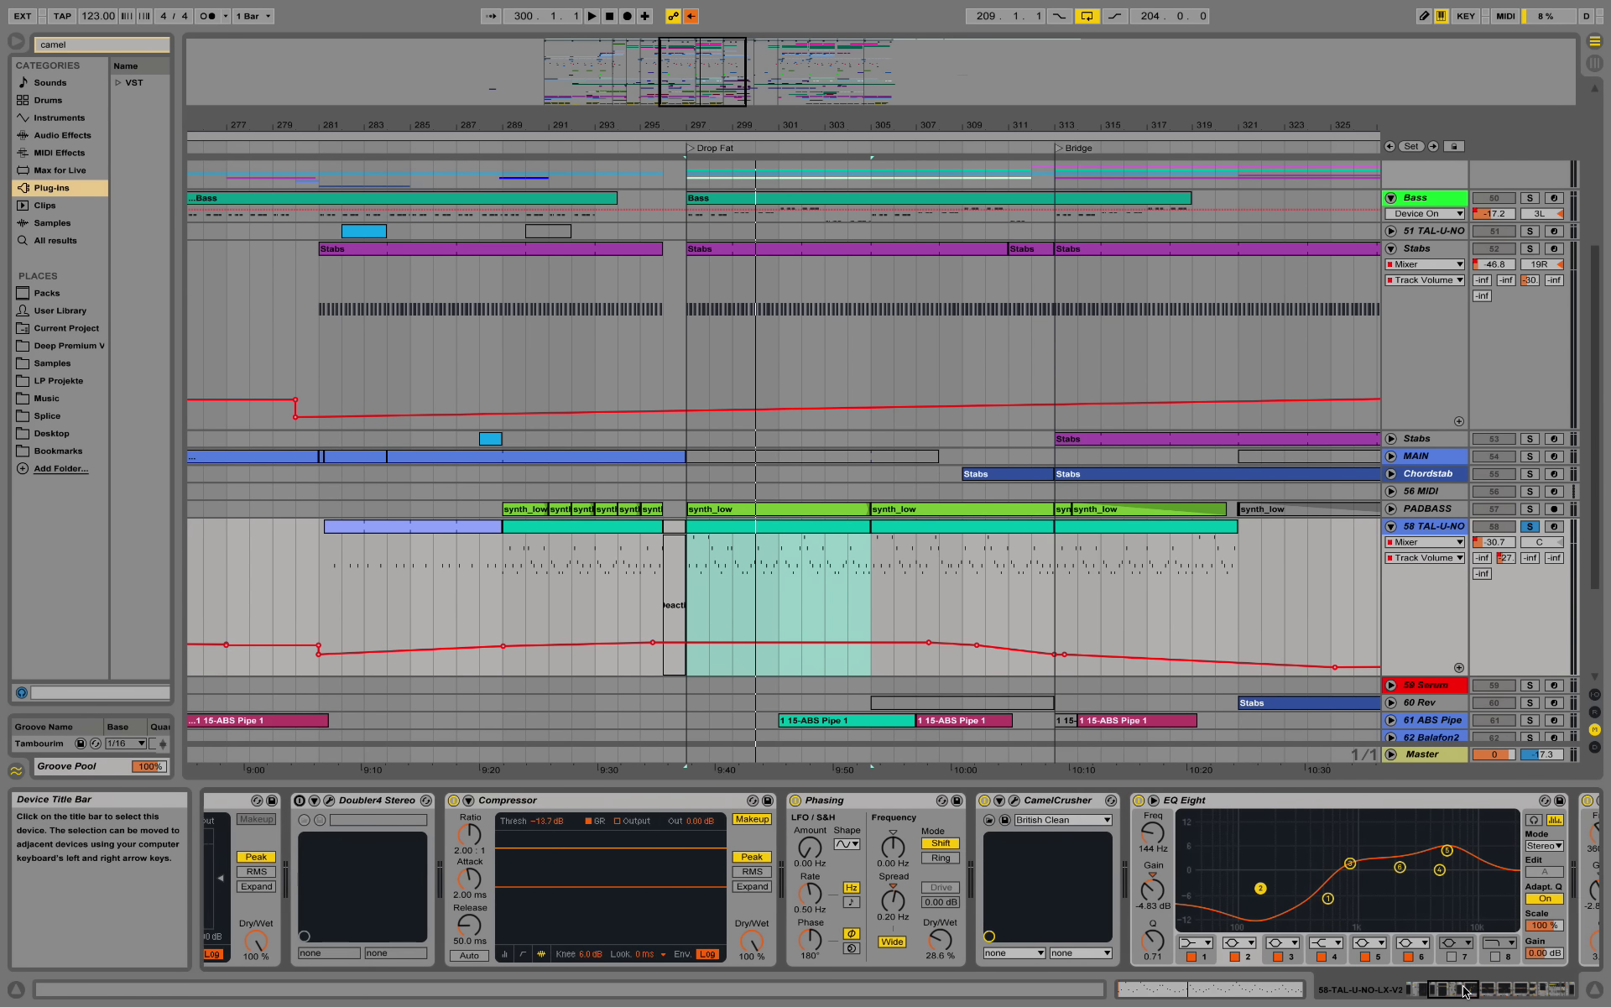
pyautogui.click(1014, 801)
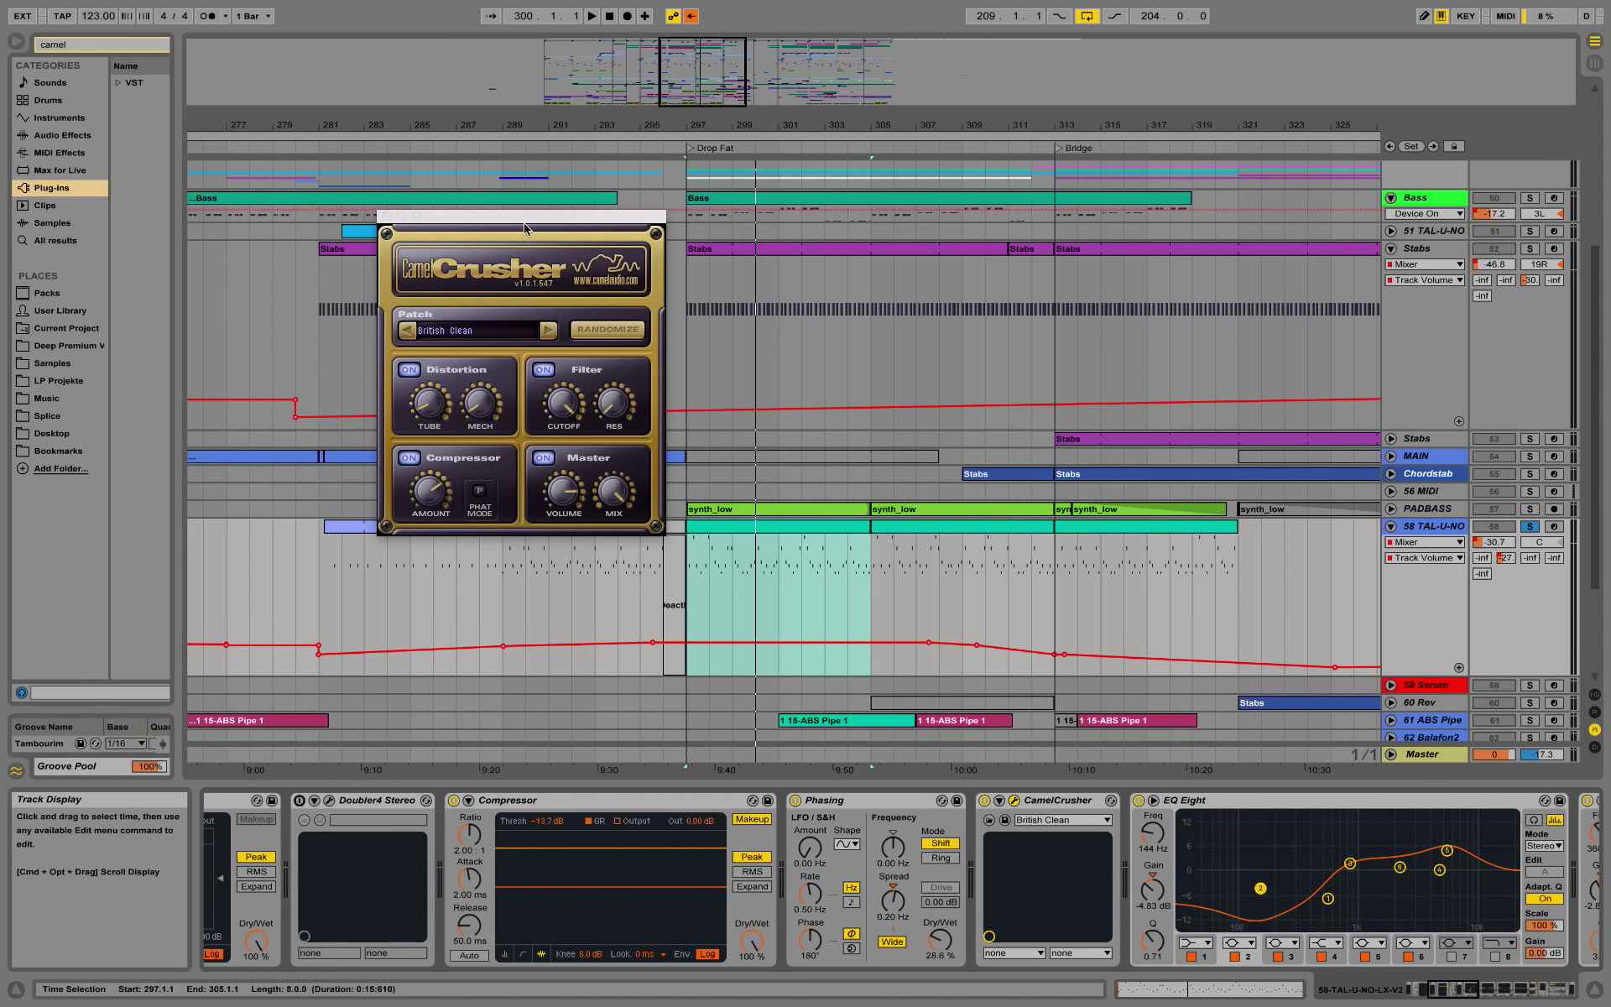
pyautogui.click(387, 216)
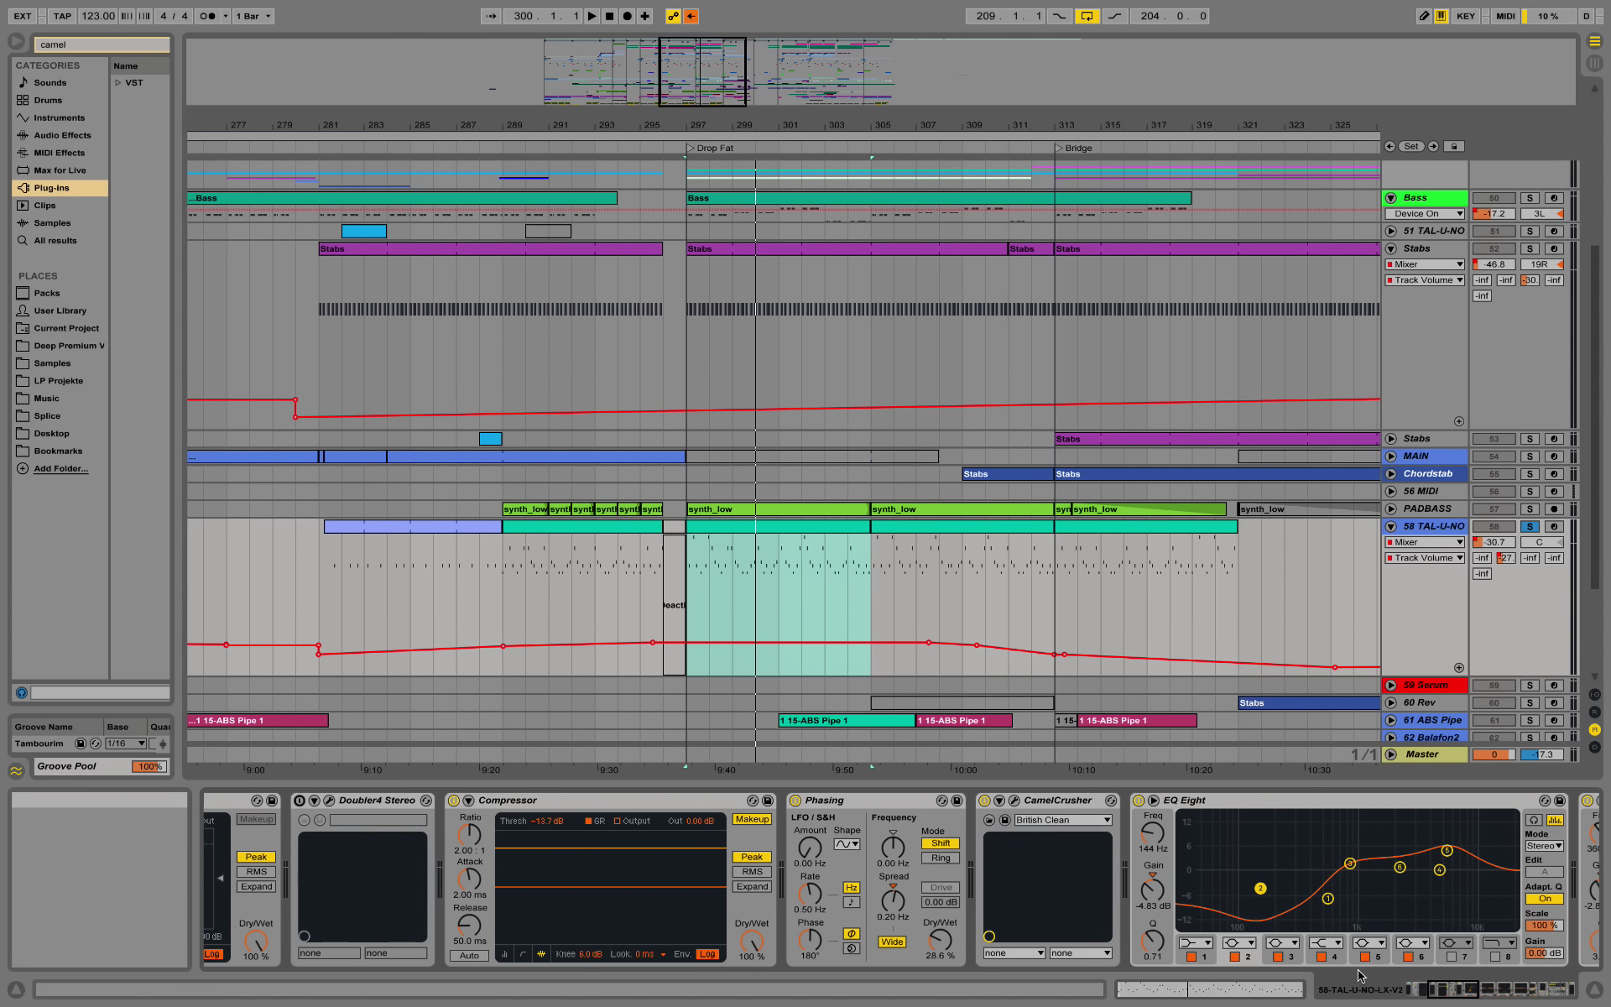
# Step: Scroll the chain to Vinyl, Auto Filter, Beat Repeat and LFOTool, close LFOtool, and stop
pyautogui.moveTo(1466, 990); pyautogui.dragTo(1498, 990)
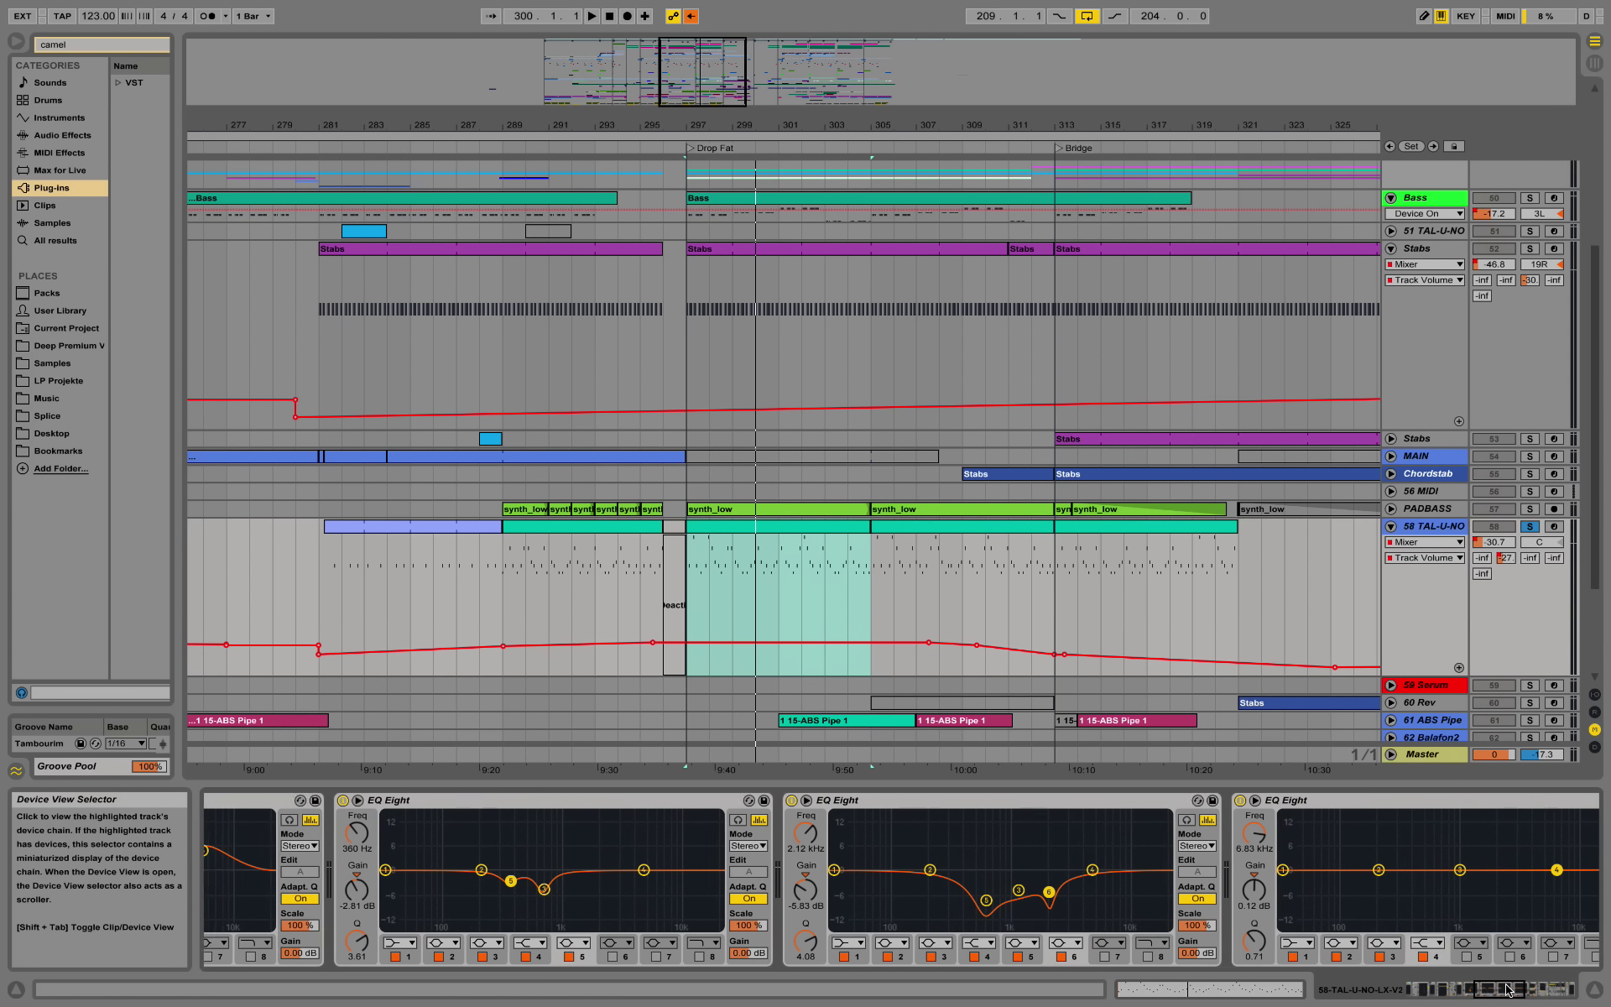
pyautogui.moveTo(1498, 990); pyautogui.dragTo(1535, 990)
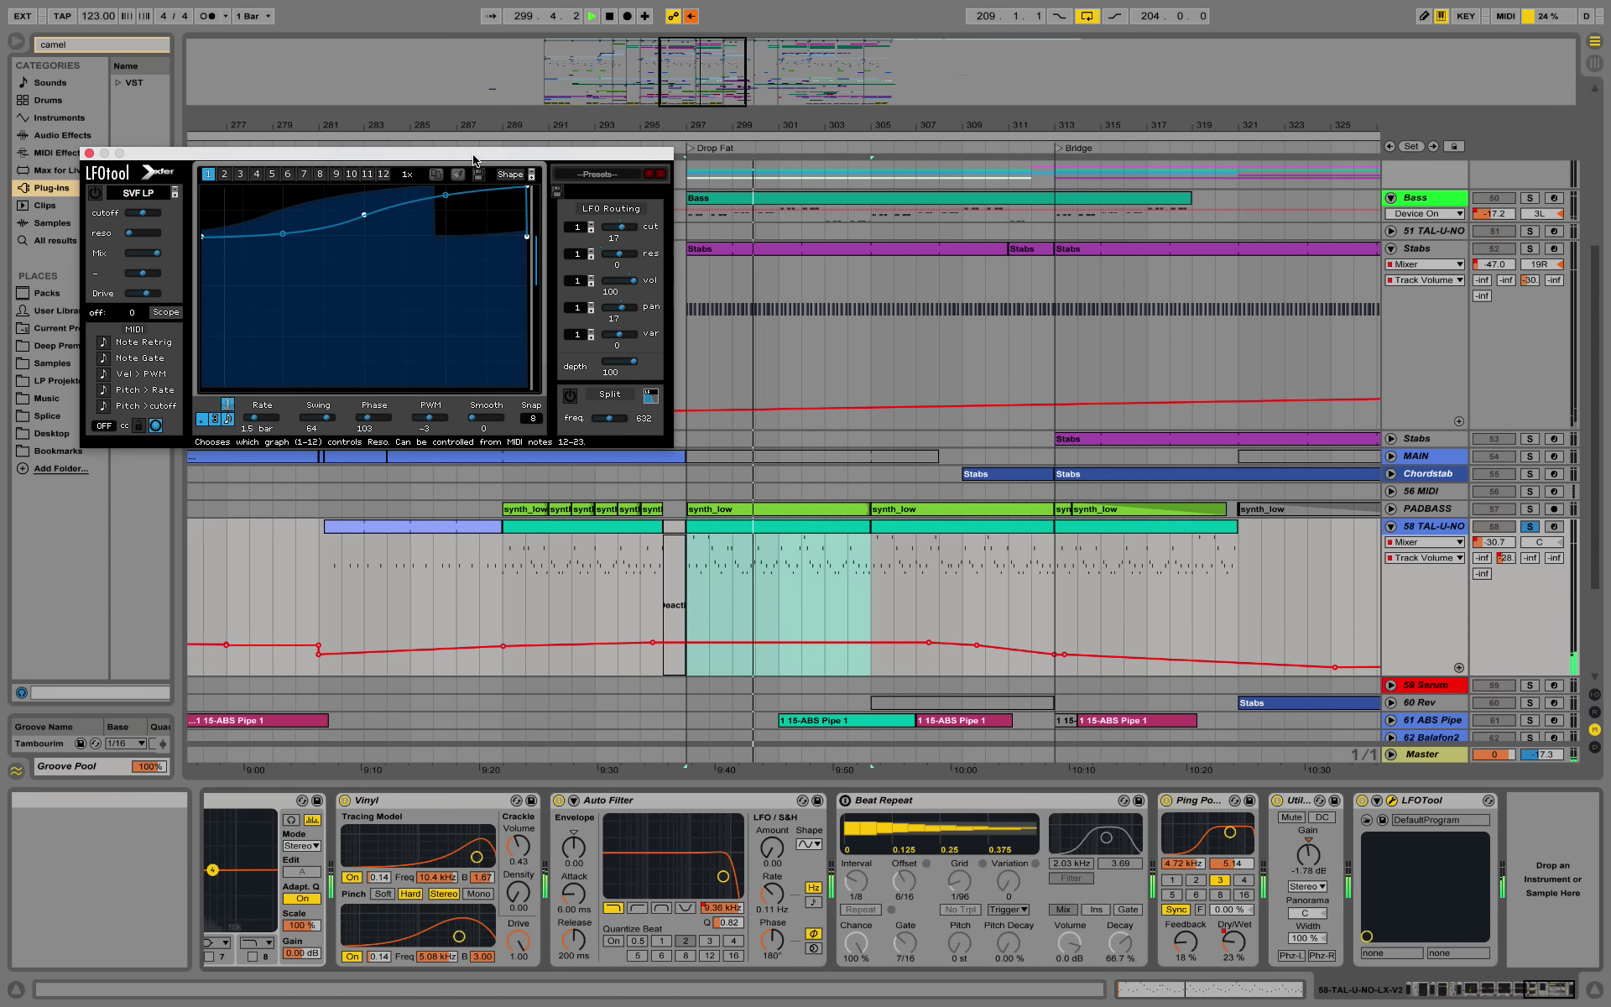
pyautogui.click(89, 153)
pyautogui.press('space')
# Step: Turn off the solo on track 58
pyautogui.scroll(-3, 1049, 504)
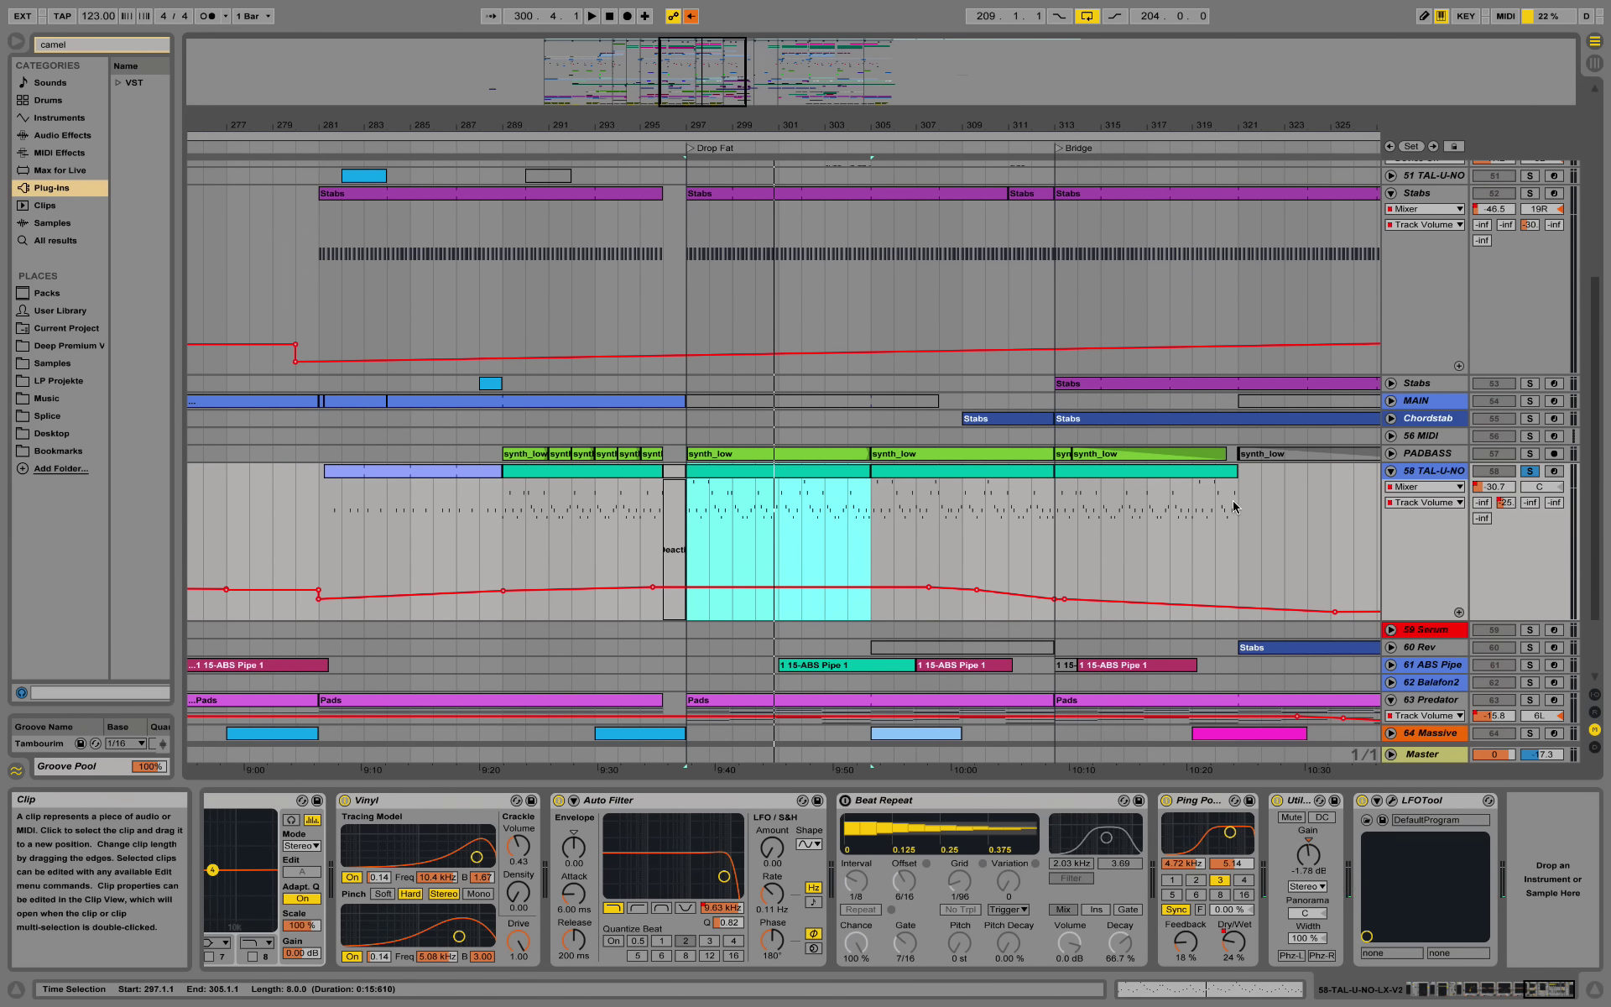
pyautogui.click(1529, 471)
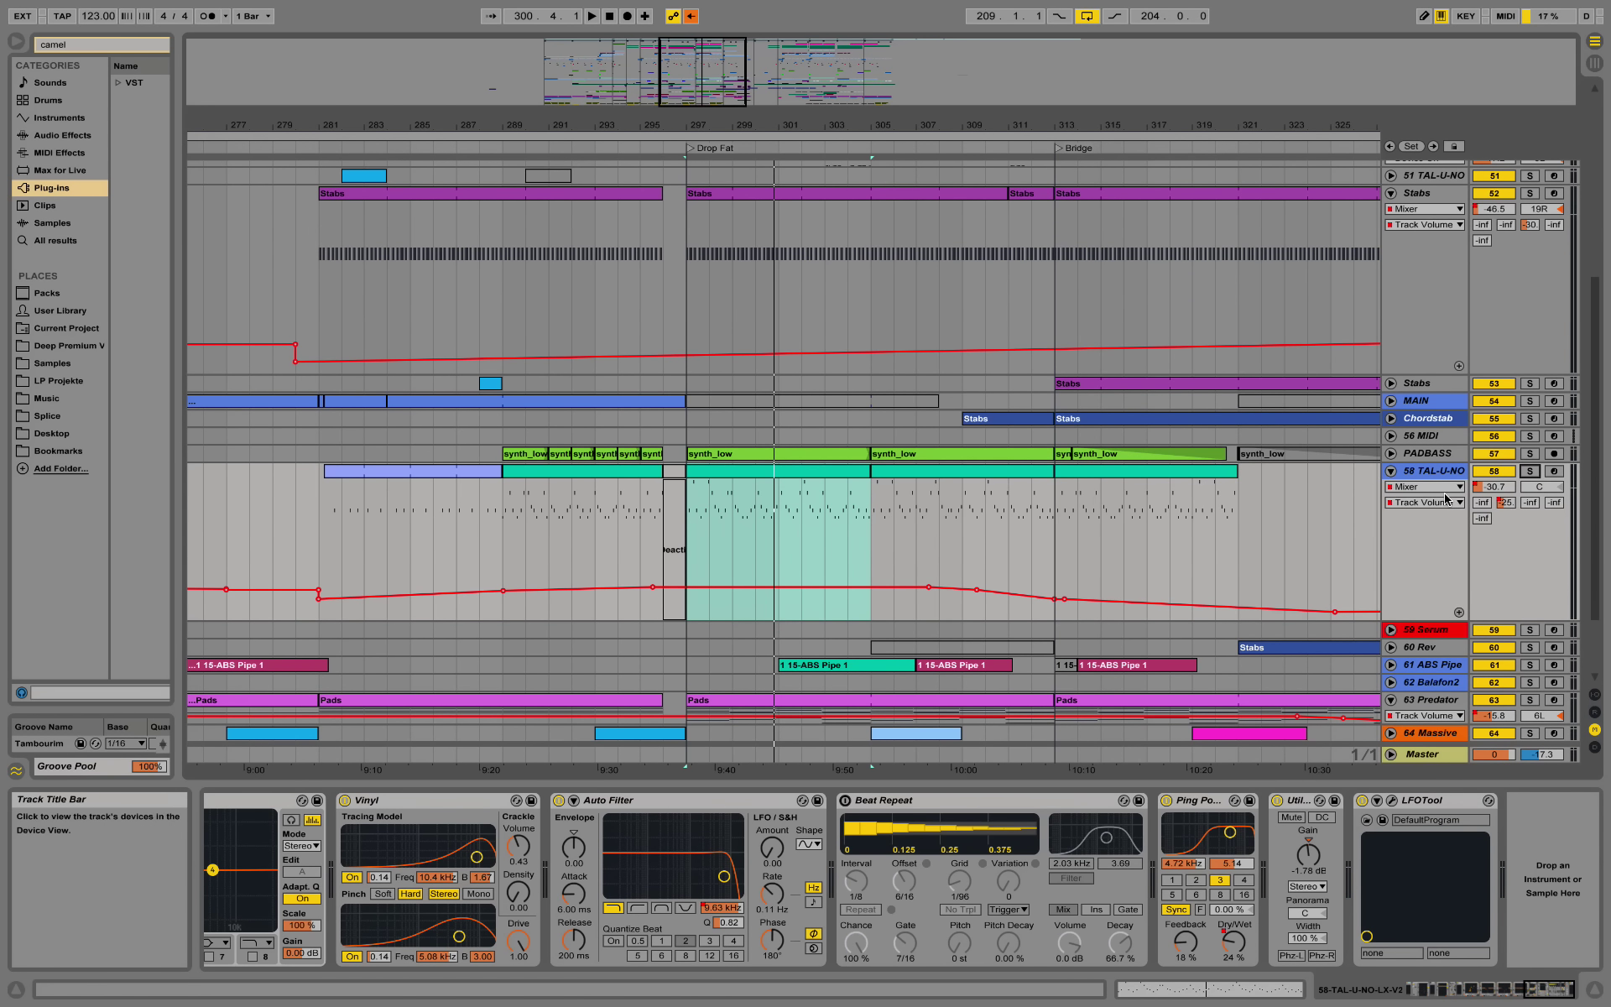
pyautogui.scroll(-3, 1368, 646)
# Step: Unfold and solo 61 ABS Pipe from bar 301, selecting its ABS Pipe clip
pyautogui.click(1429, 613)
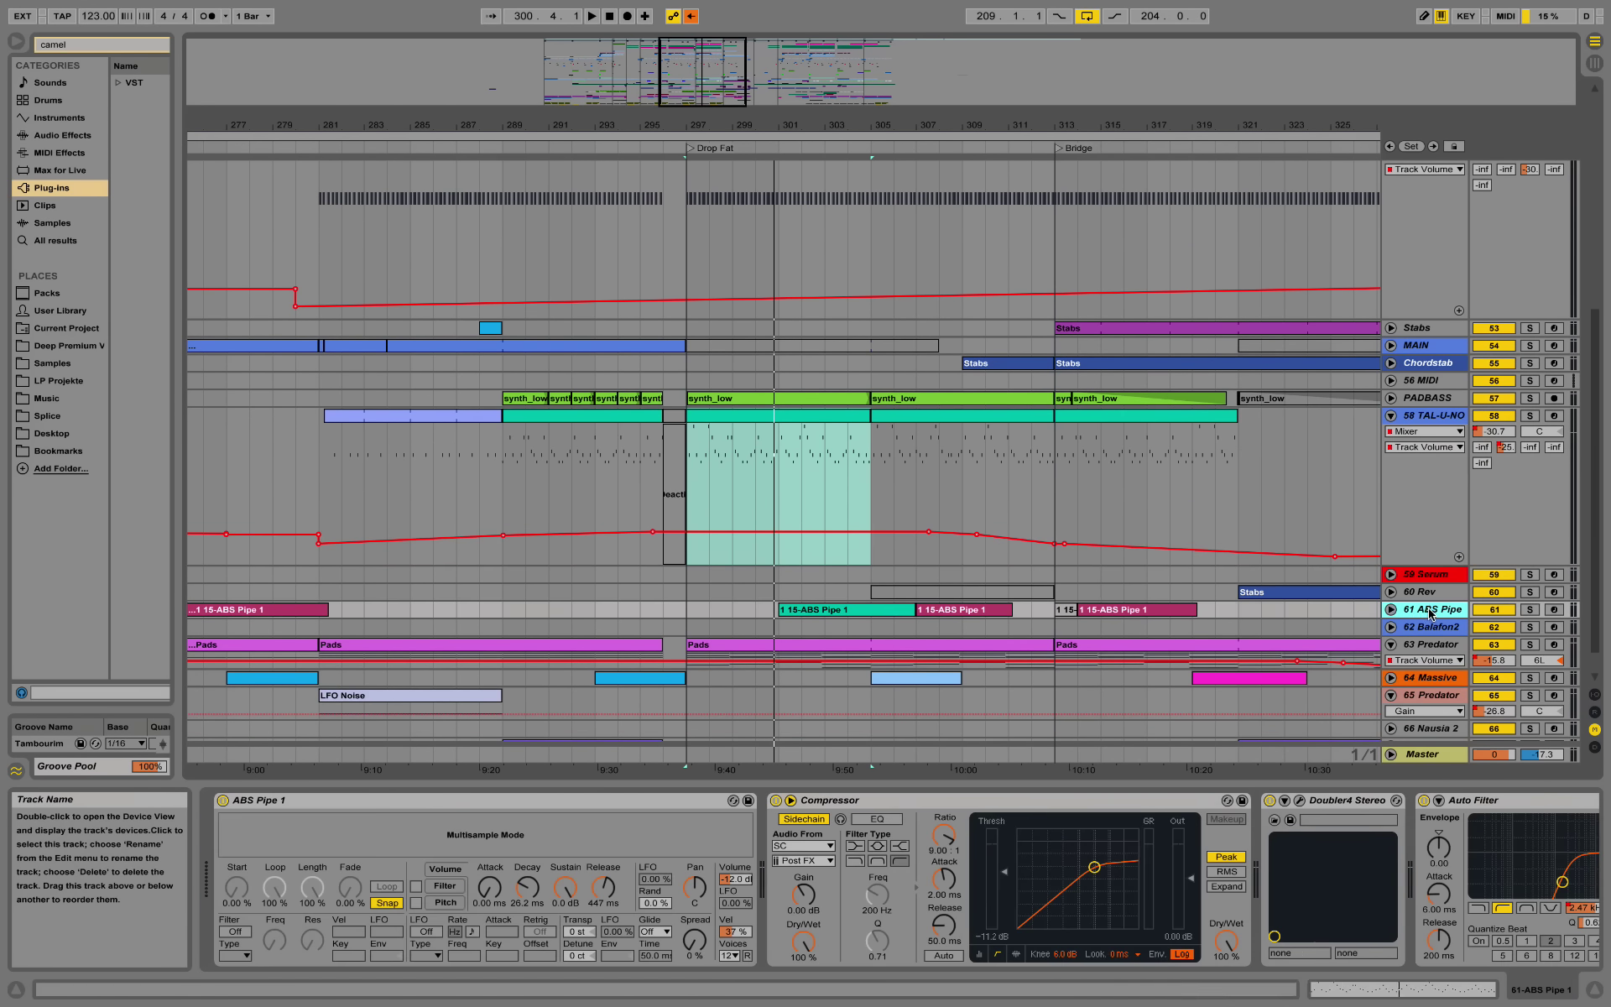
pyautogui.click(1392, 610)
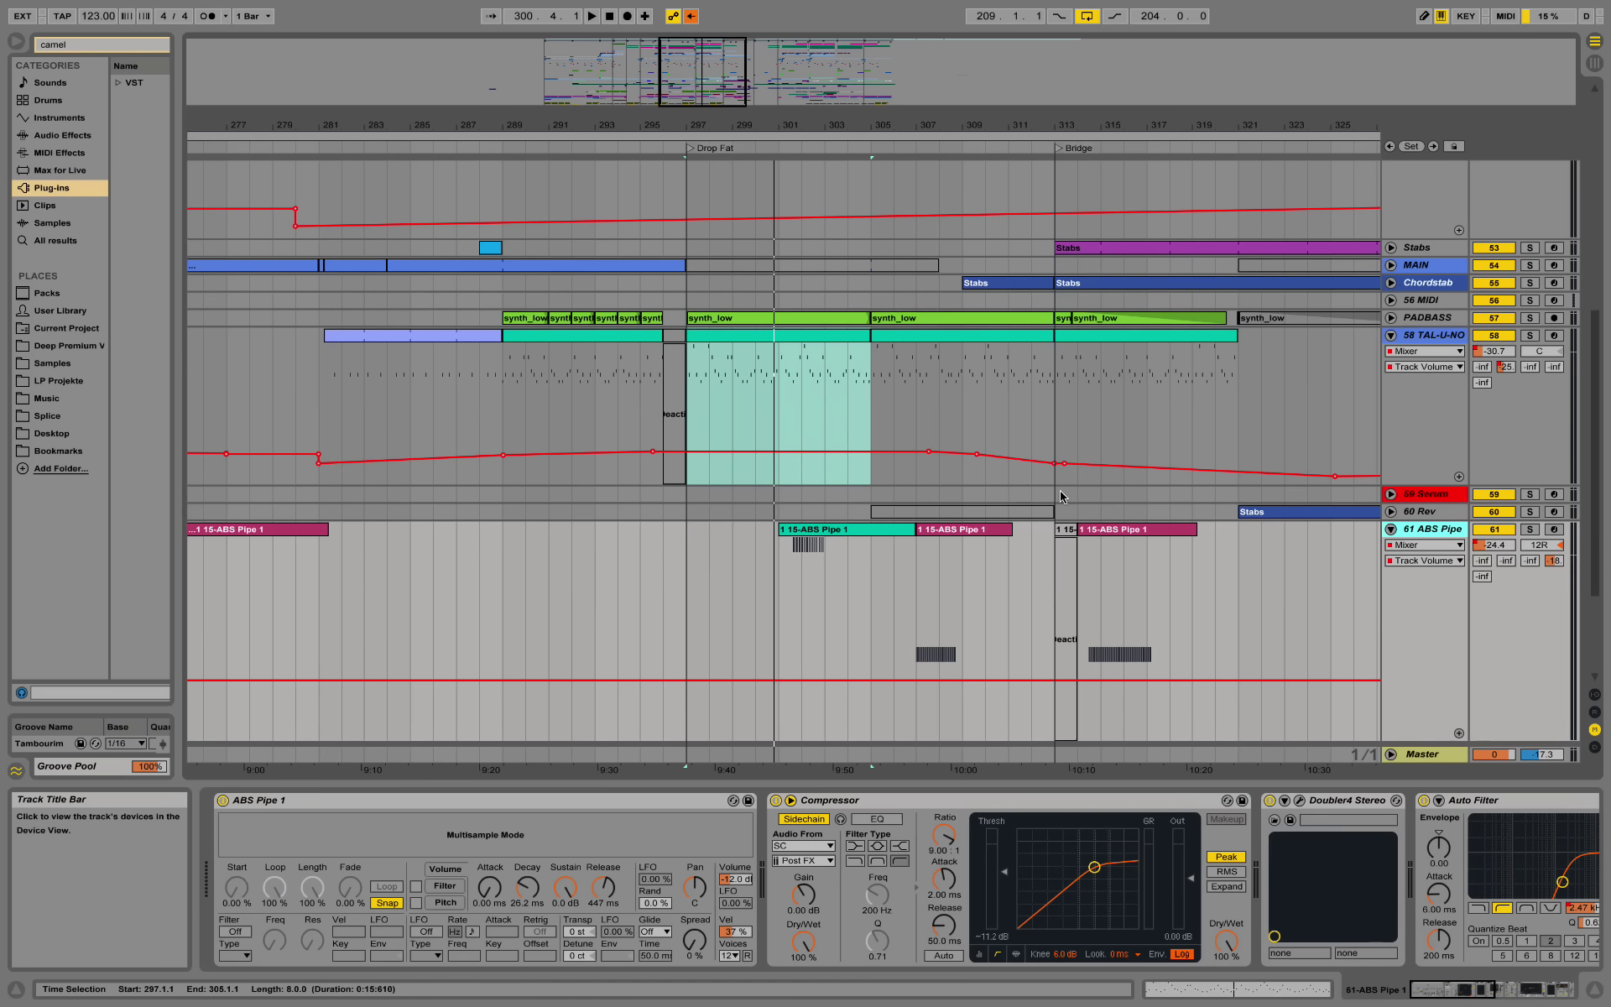
pyautogui.click(783, 561)
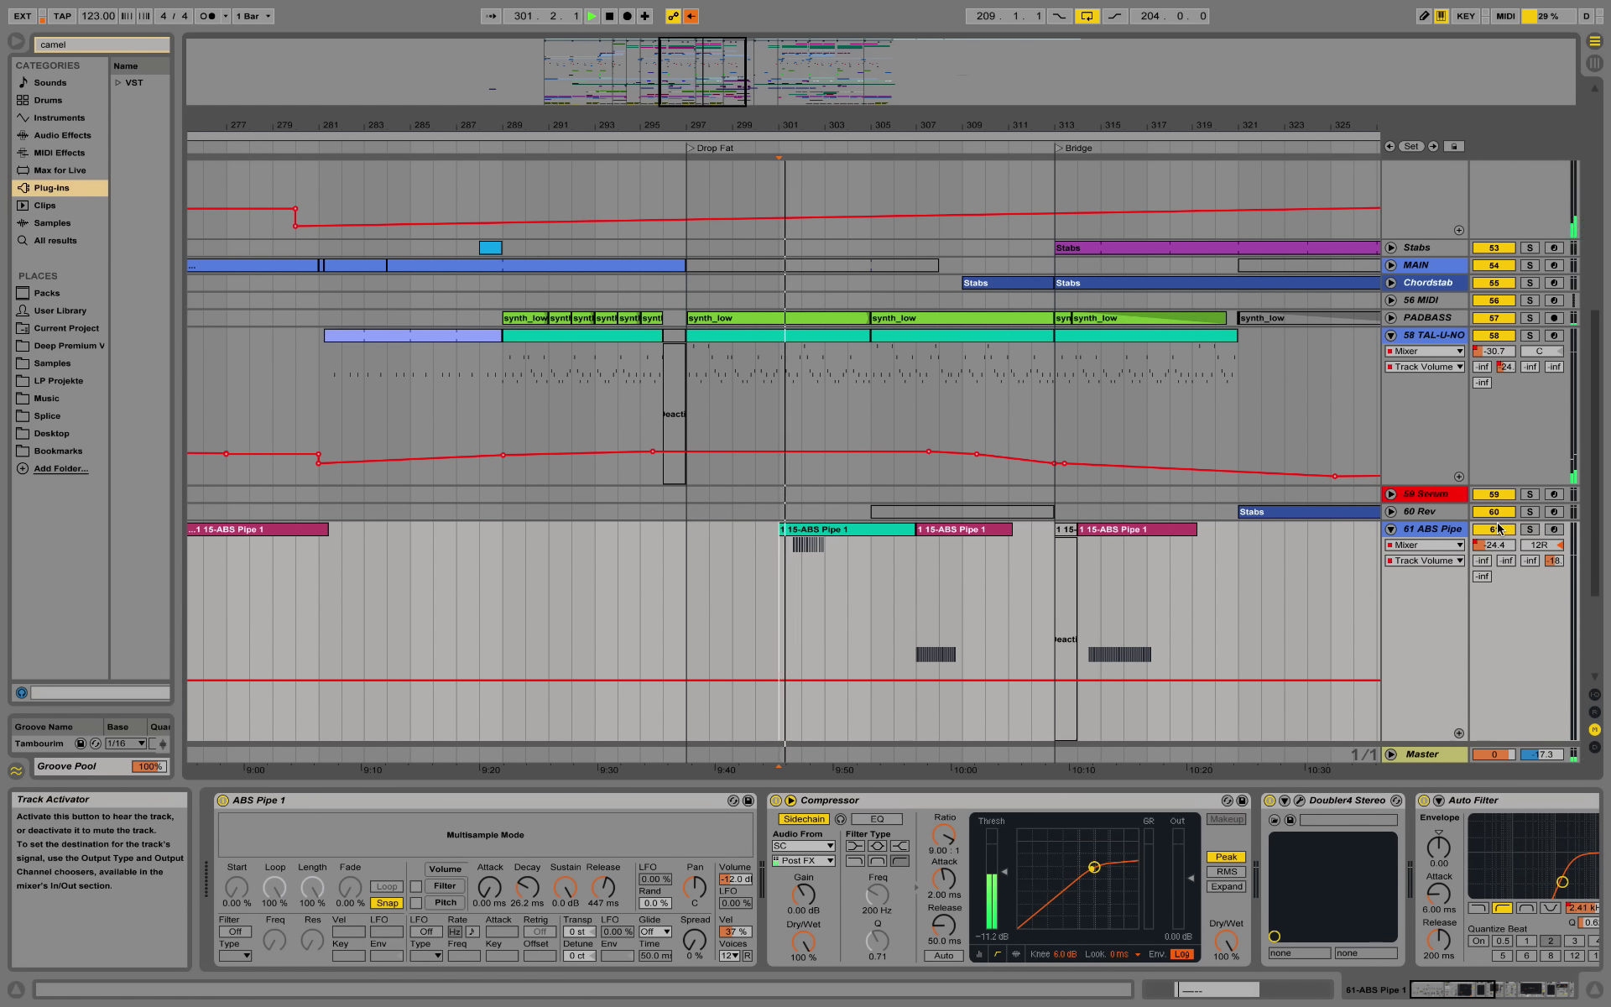
pyautogui.click(1530, 529)
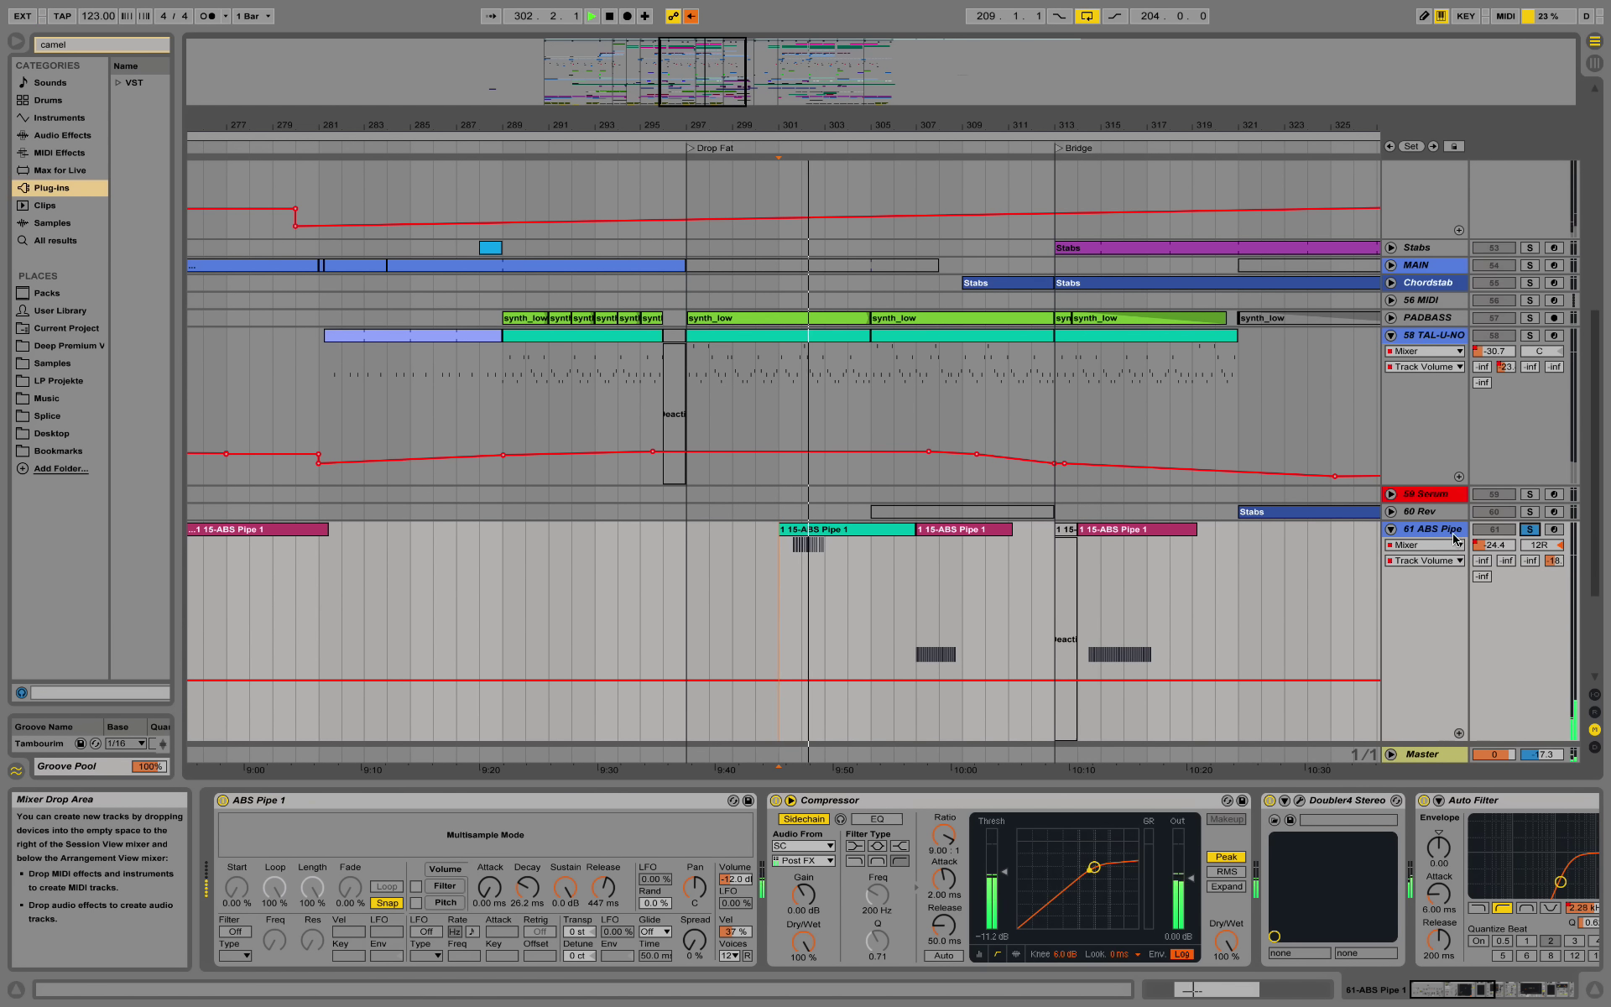
pyautogui.click(890, 529)
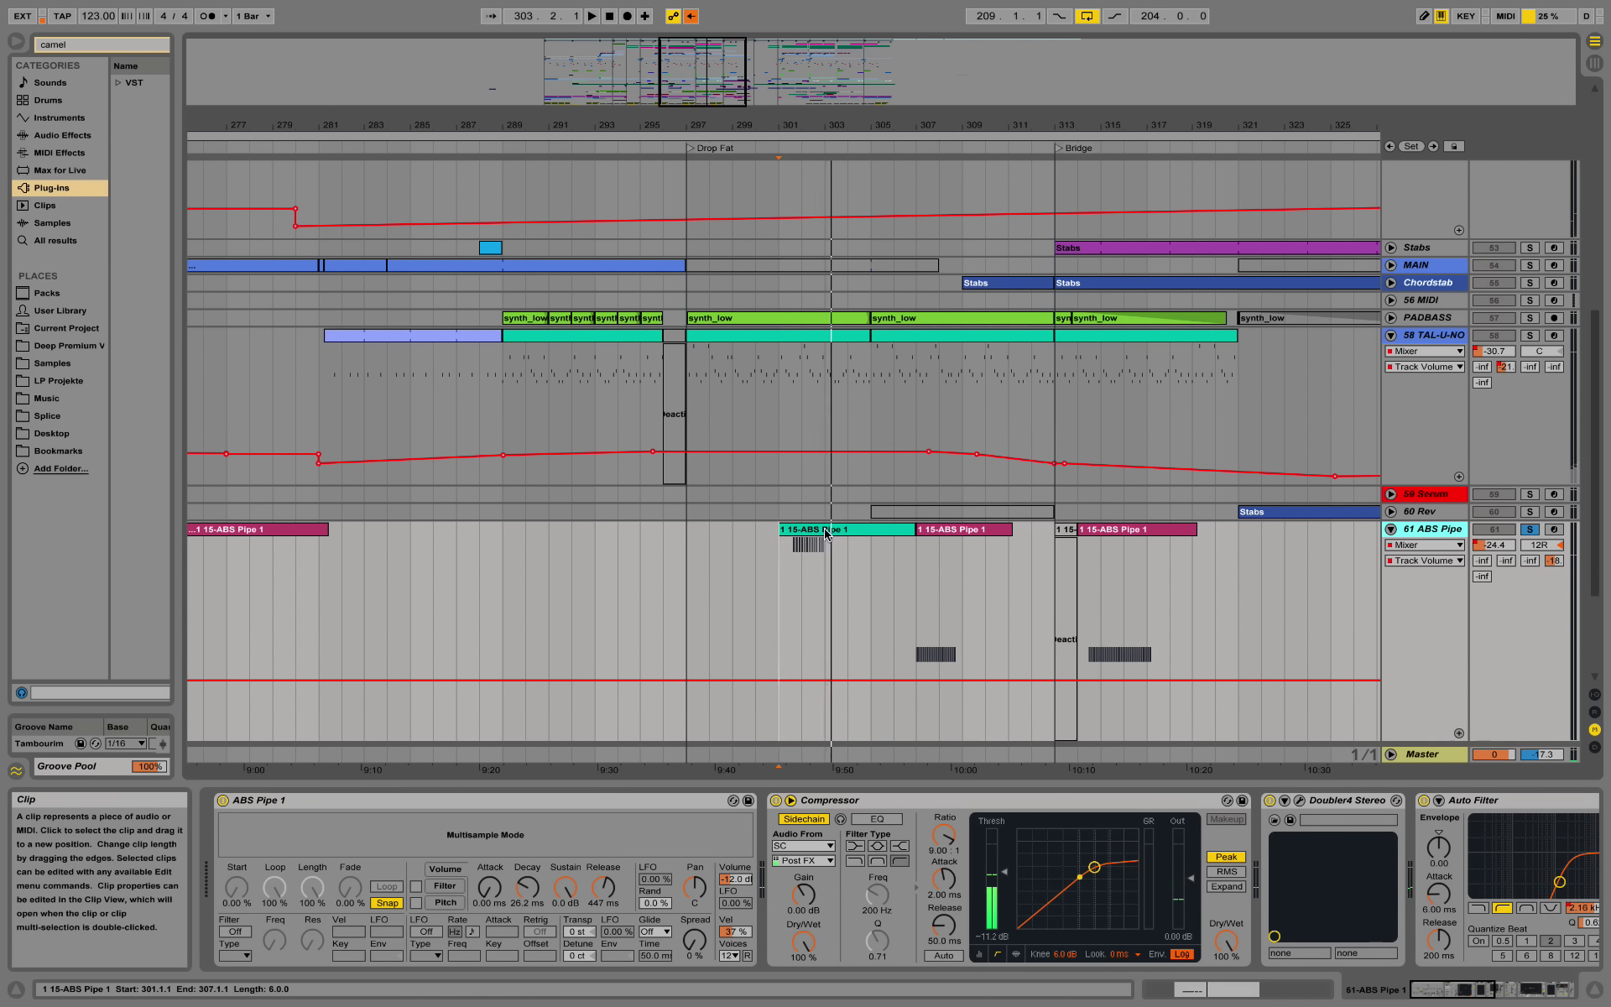
# Step: Open the first ABS Pipe clip's notes, zoom on the repeated run, and play
pyautogui.doubleClick(889, 529)
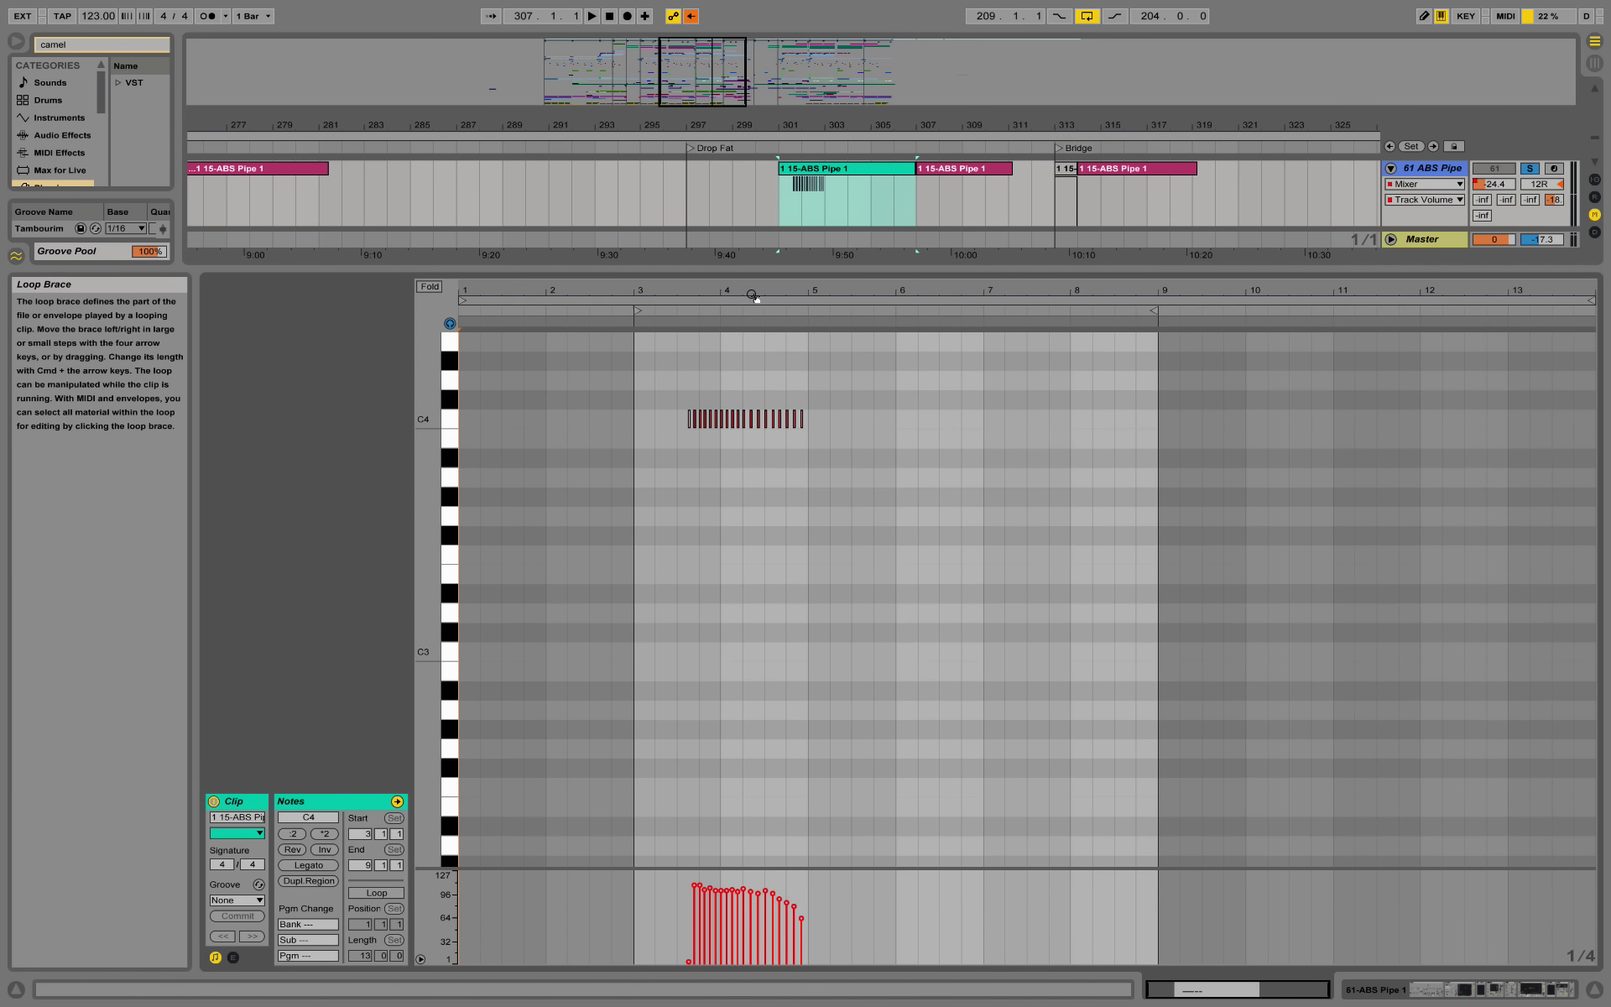
pyautogui.moveTo(733, 333); pyautogui.dragTo(733, 436)
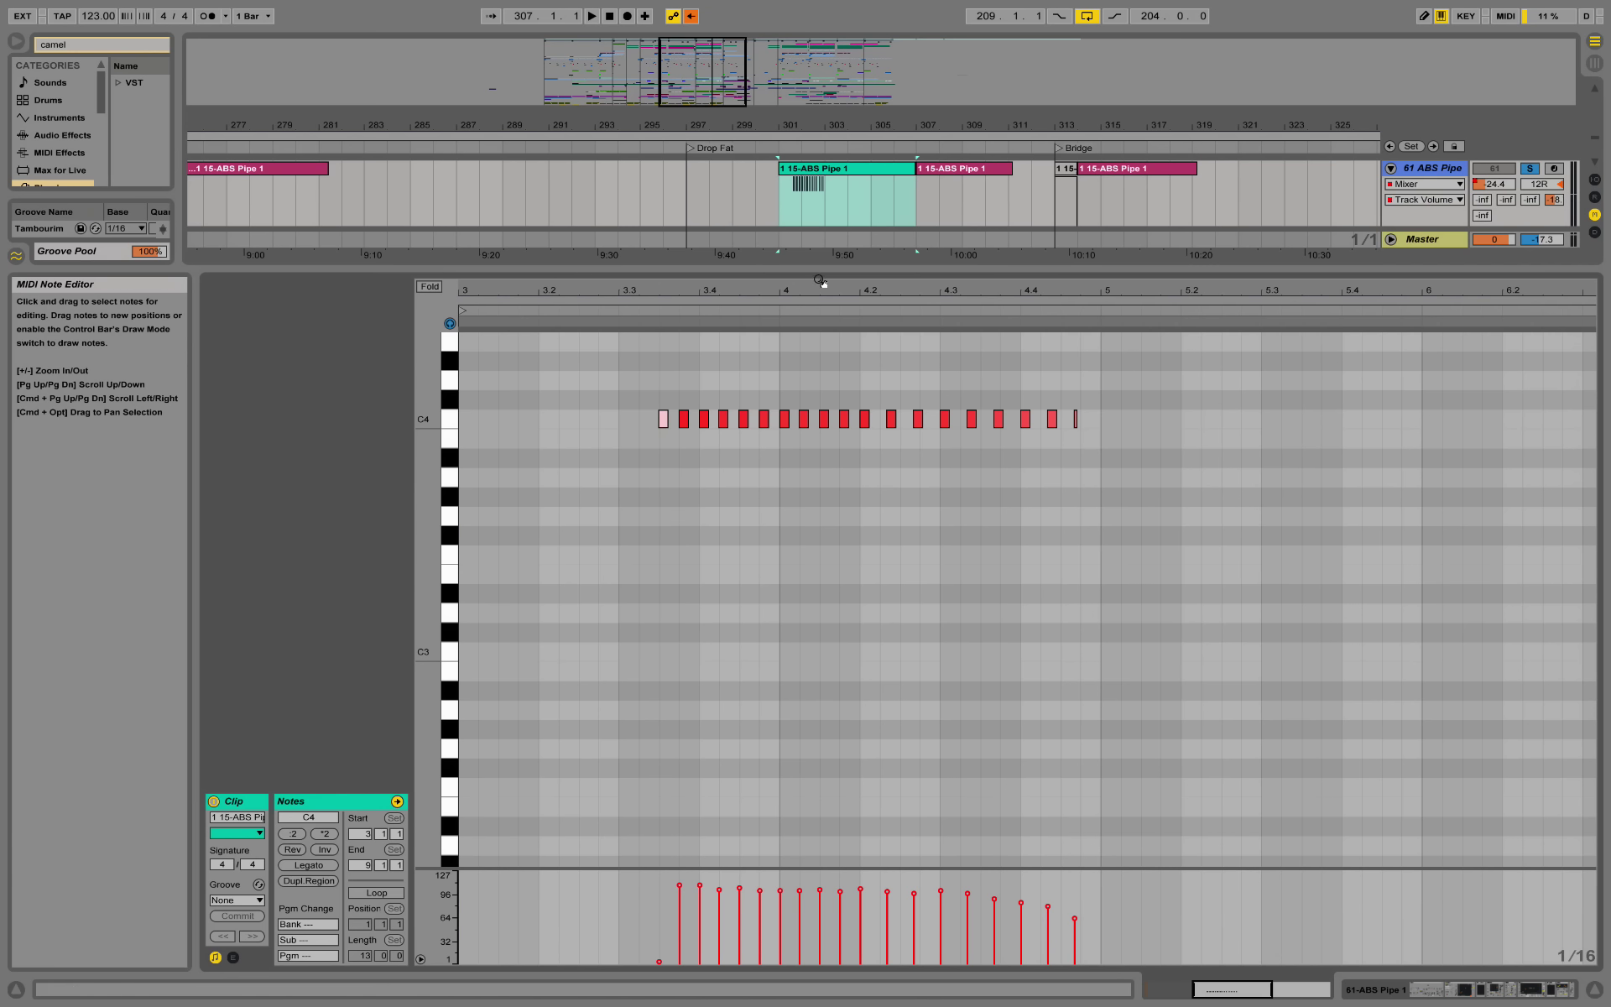
pyautogui.moveTo(816, 291); pyautogui.dragTo(815, 287)
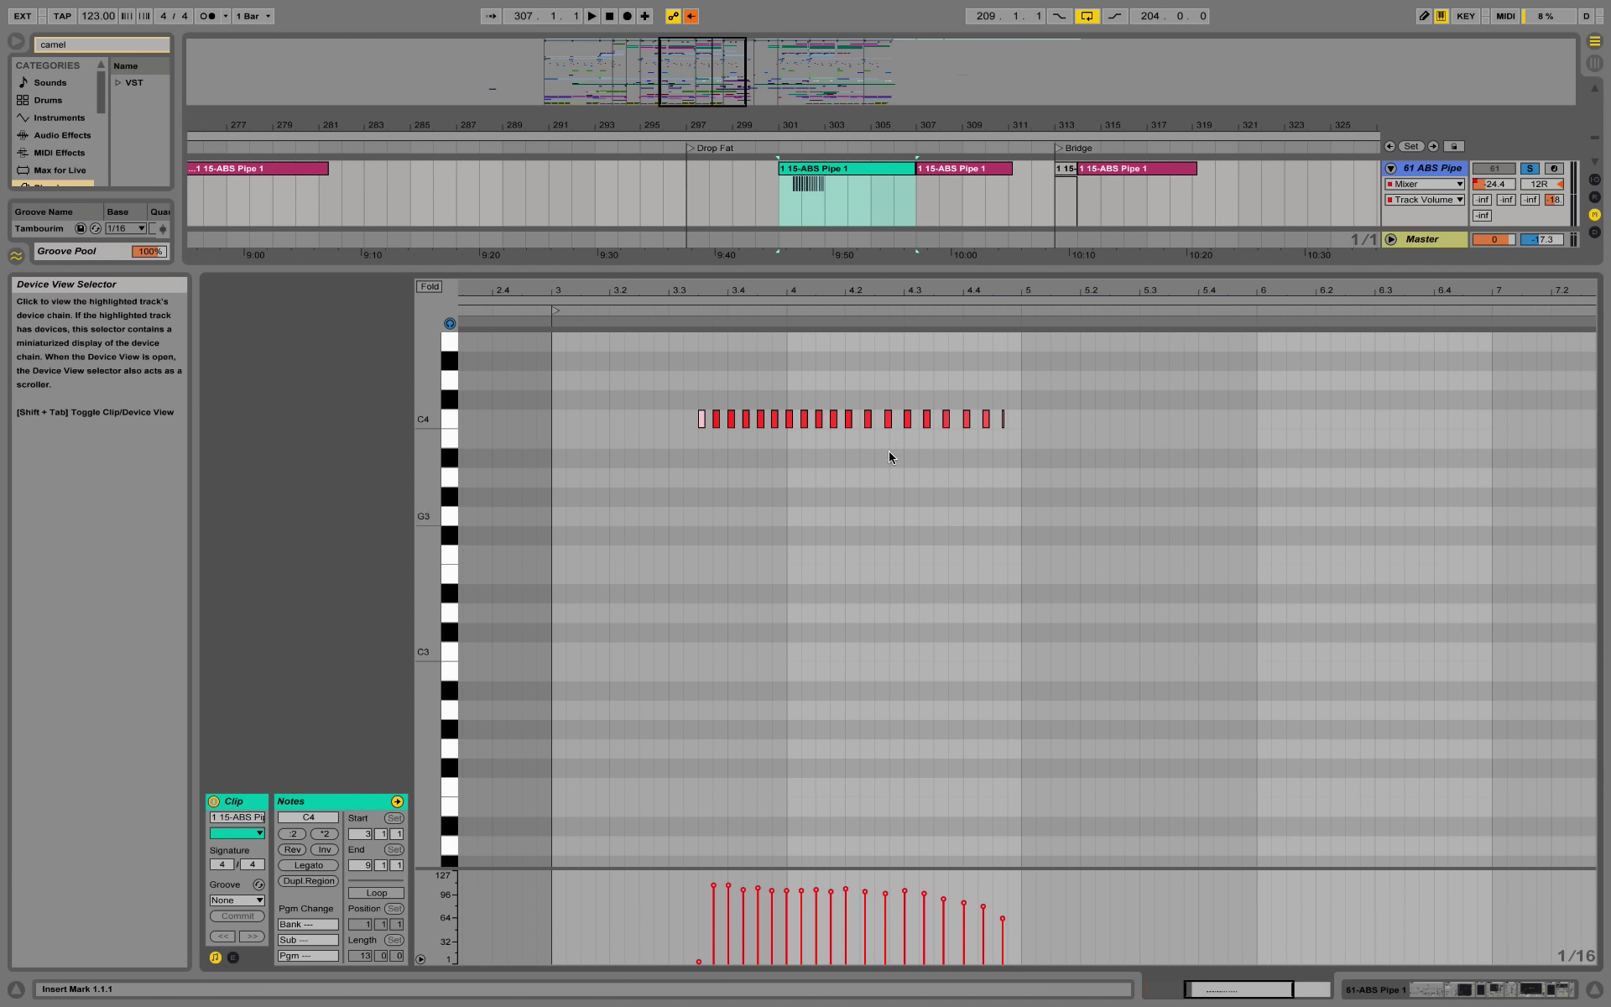
pyautogui.press('space')
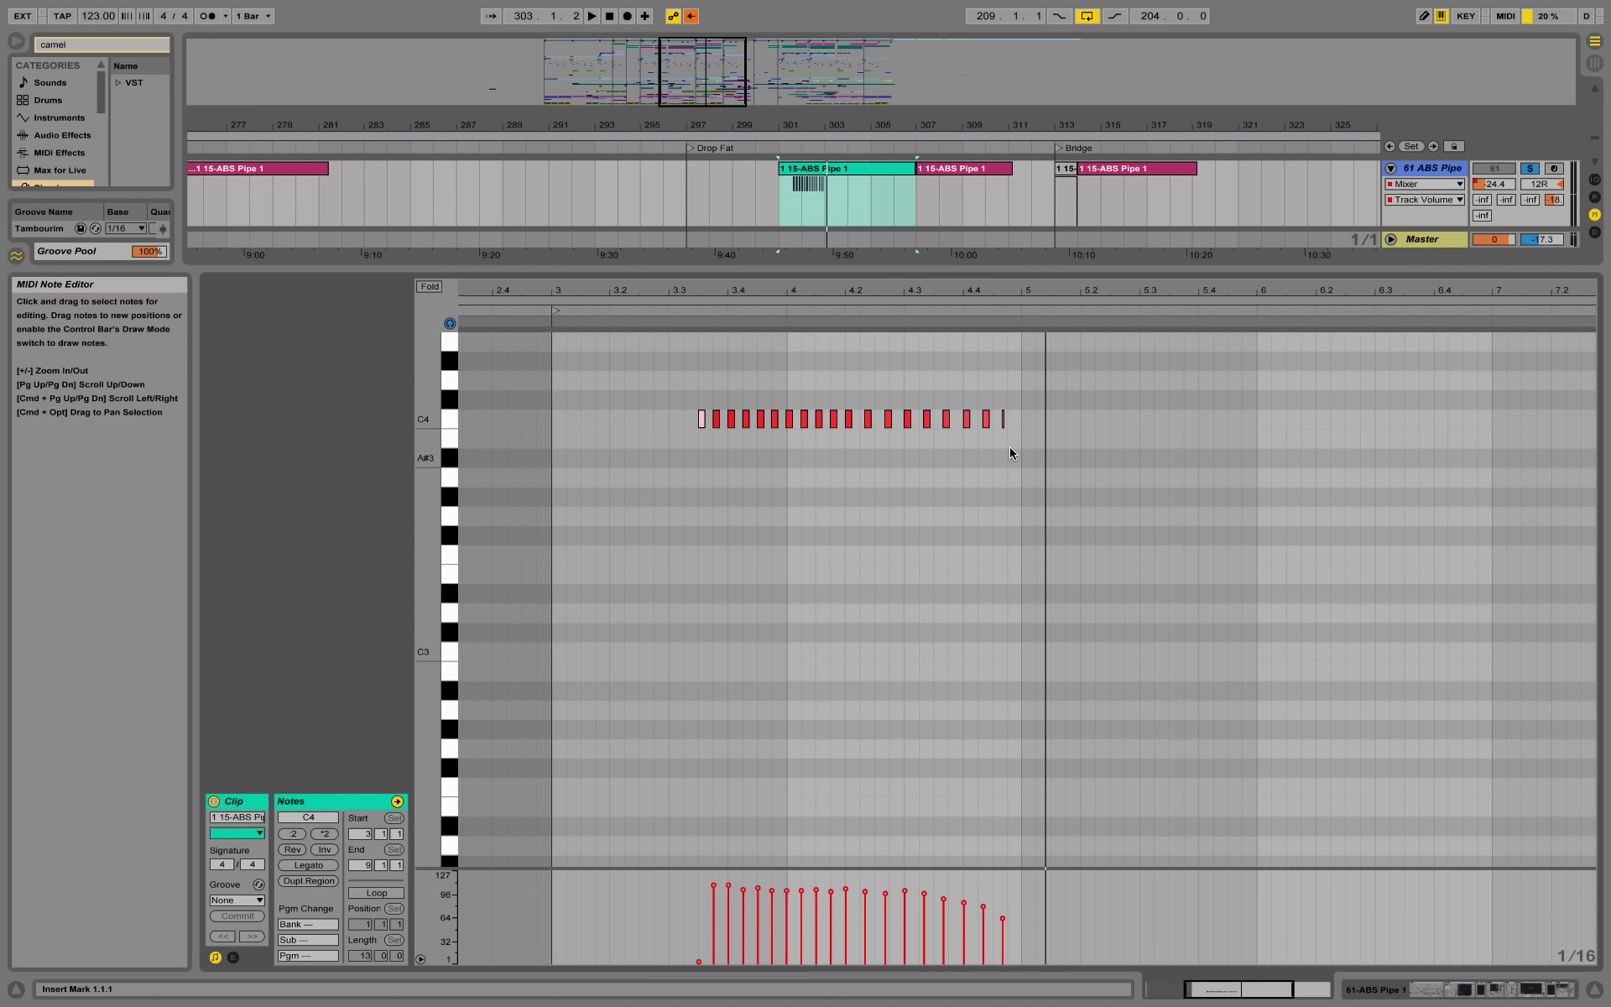
# Step: Open the next ABS Pipe clip's repeated F3 notes, zoom to fit, and play
pyautogui.click(1503, 984)
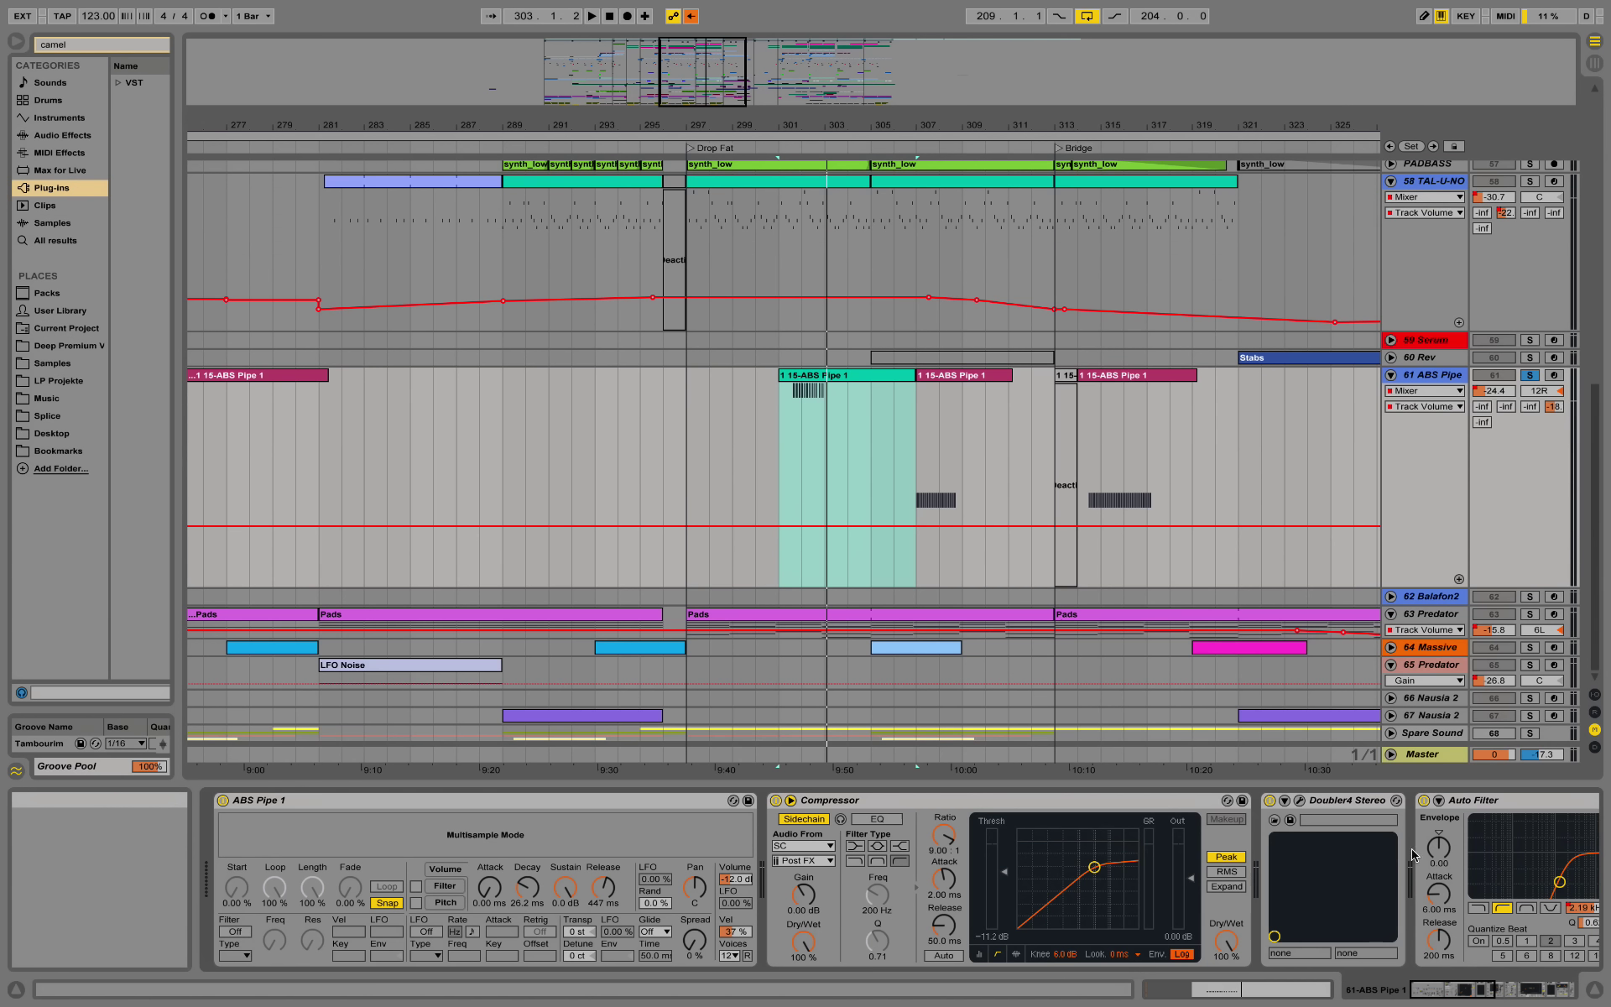
pyautogui.click(931, 379)
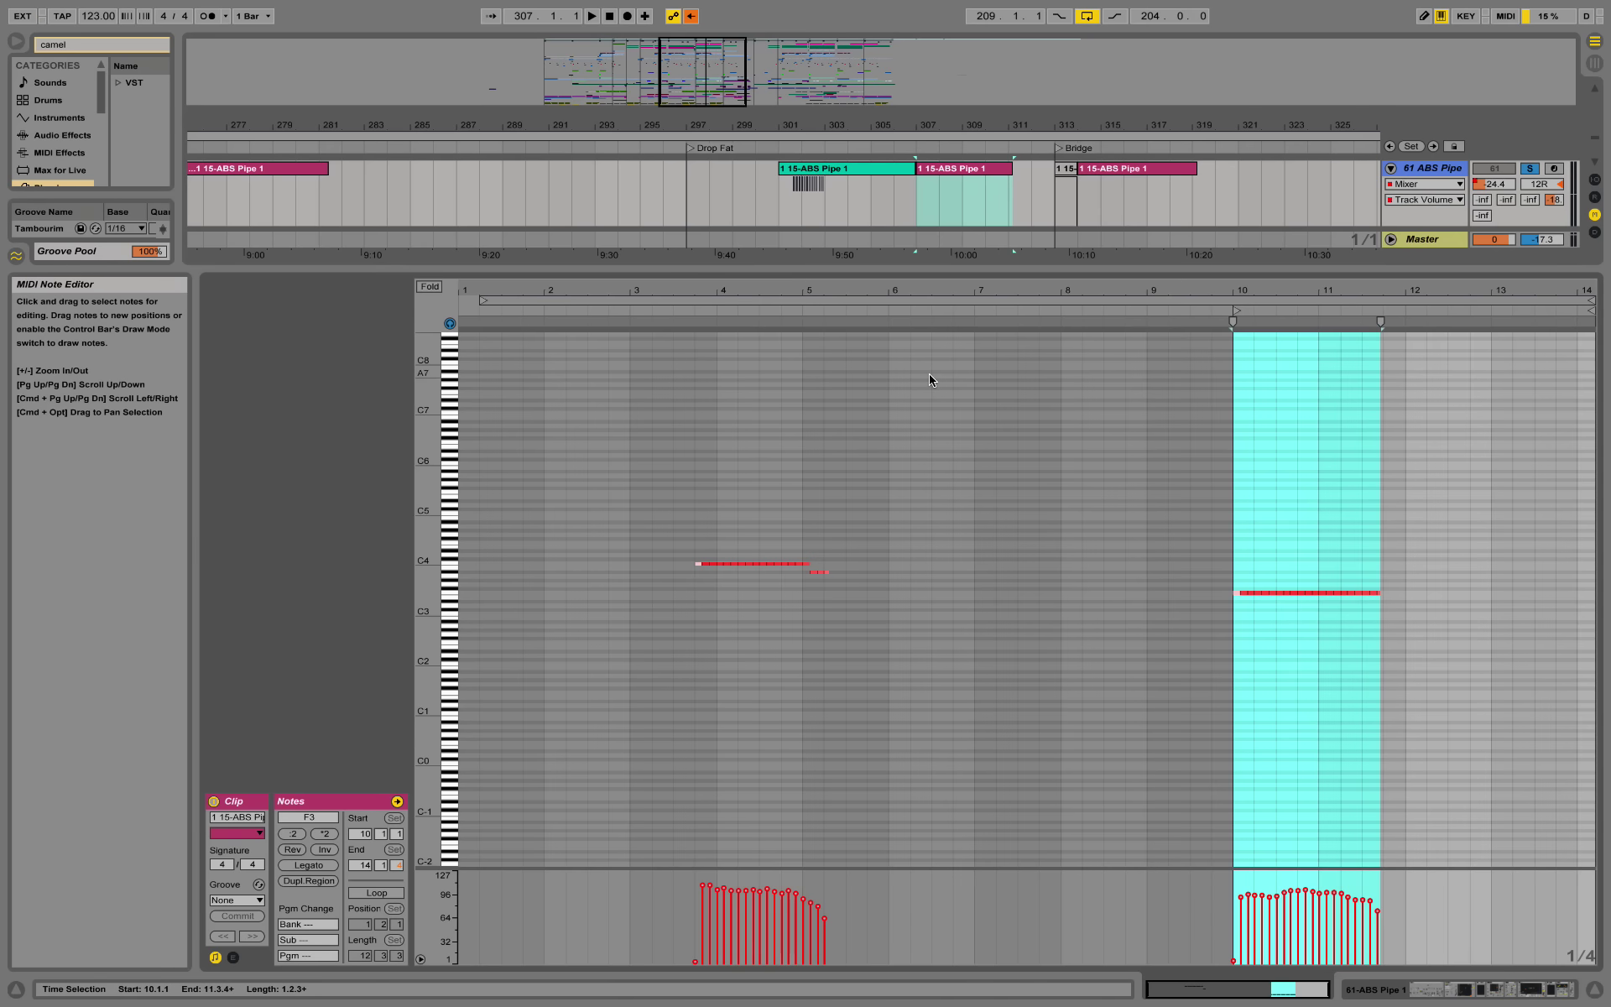
pyautogui.doubleClick(1277, 298)
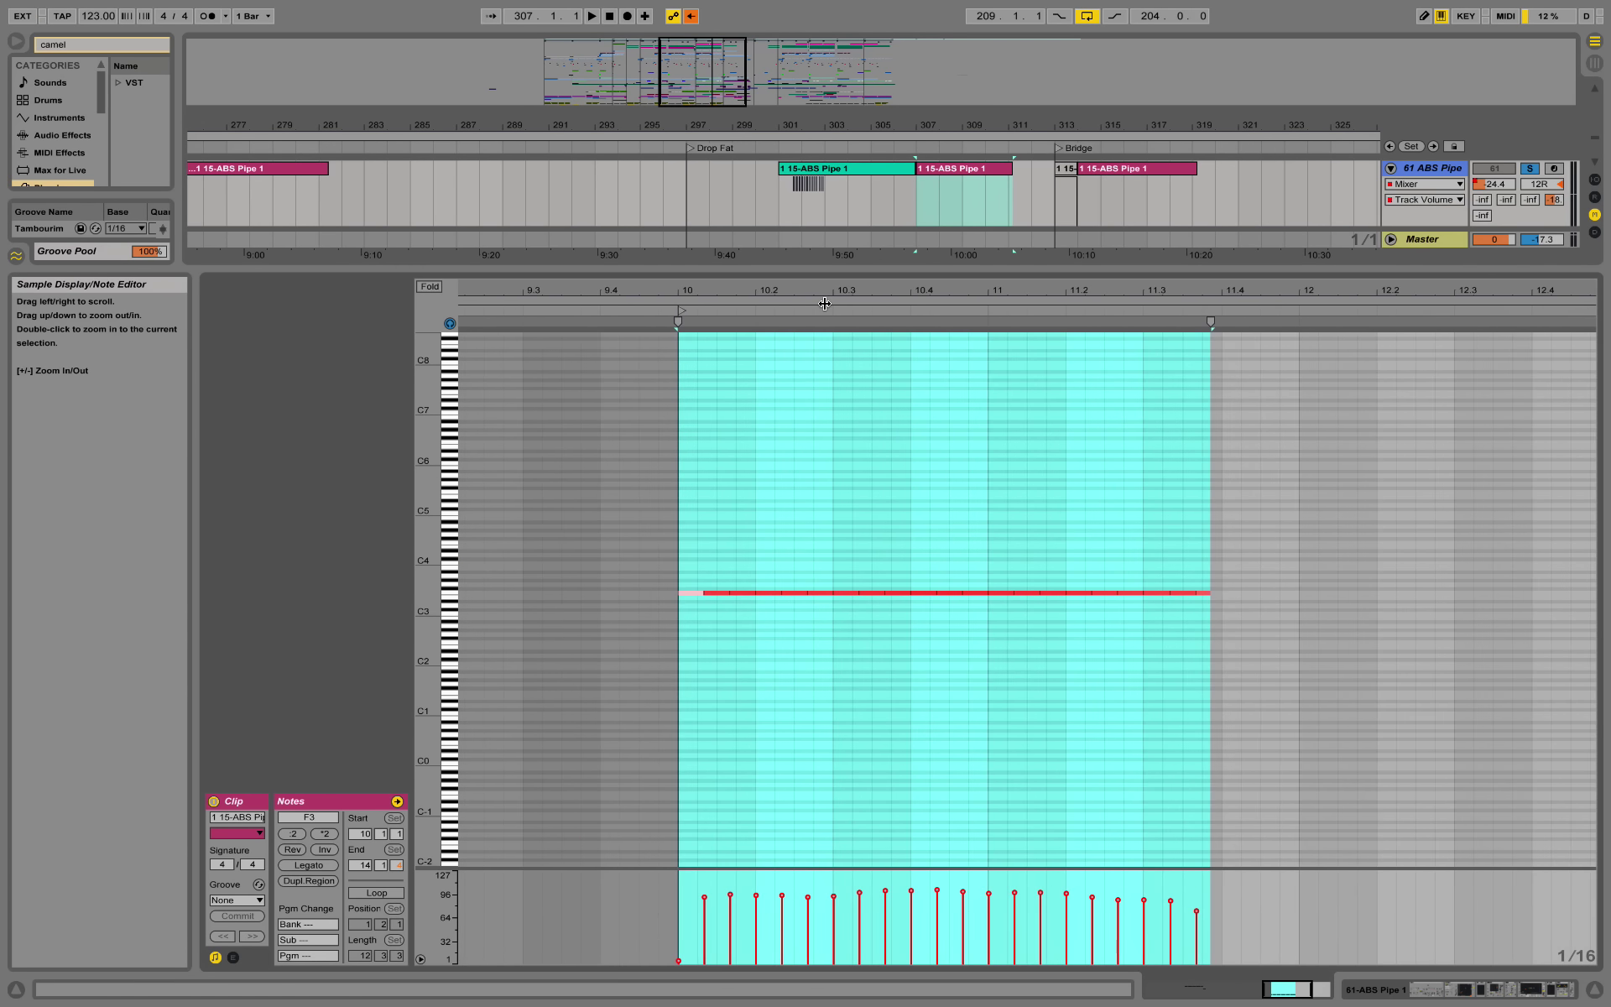
pyautogui.click(990, 710)
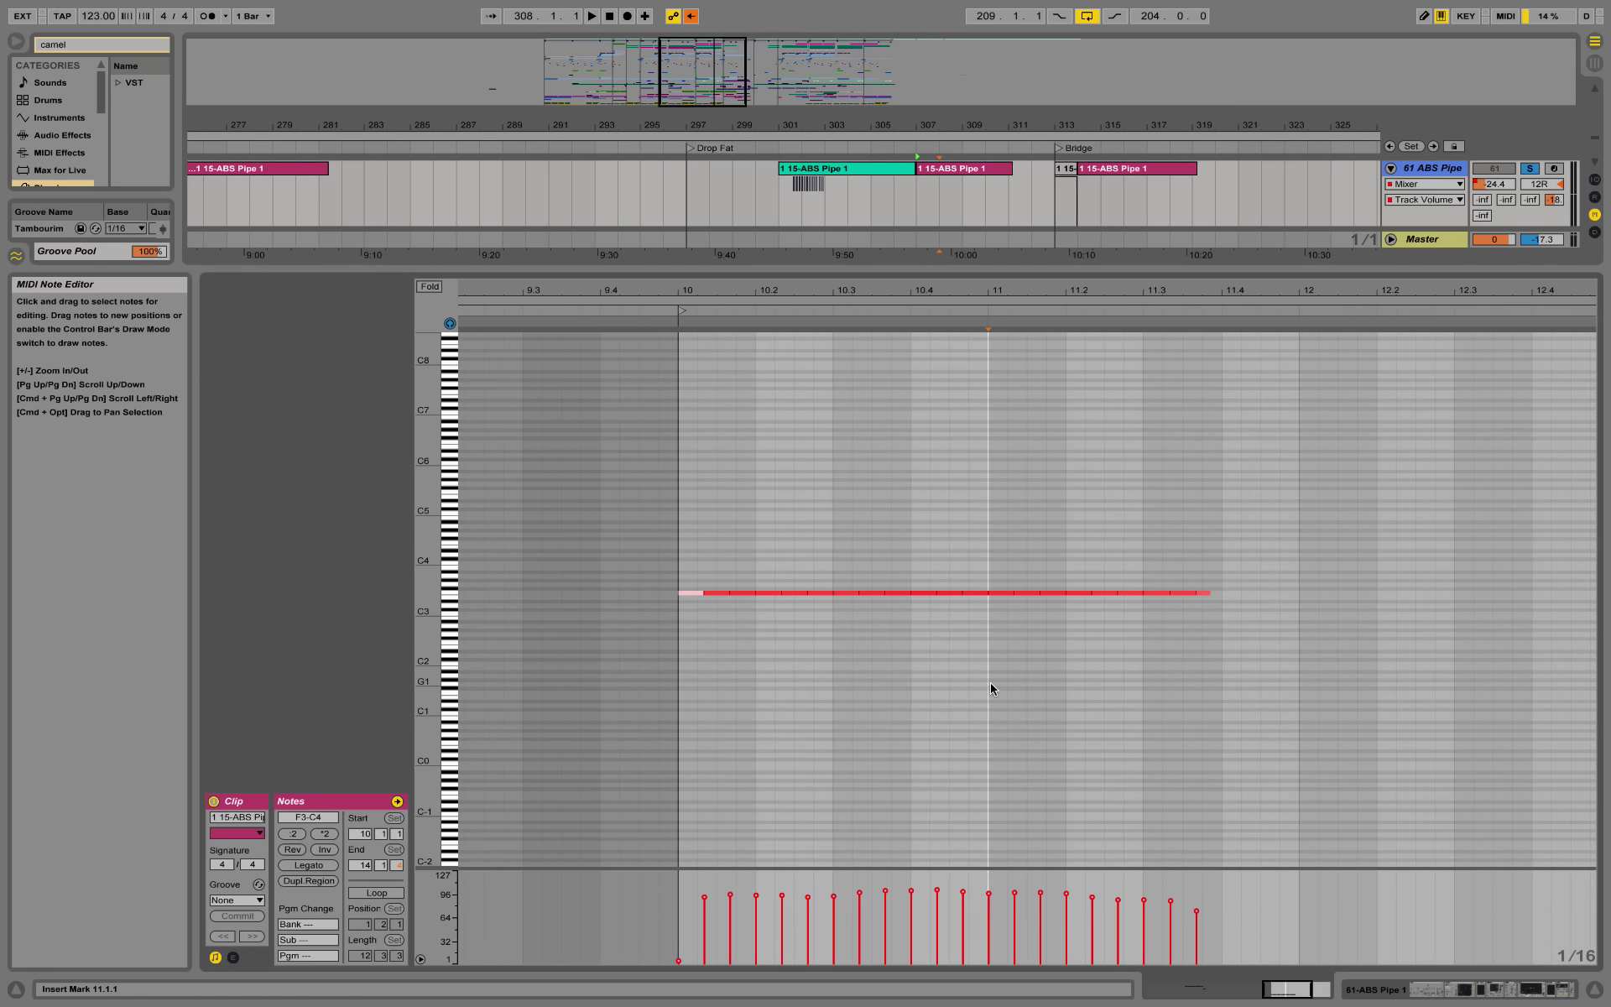
pyautogui.press('space')
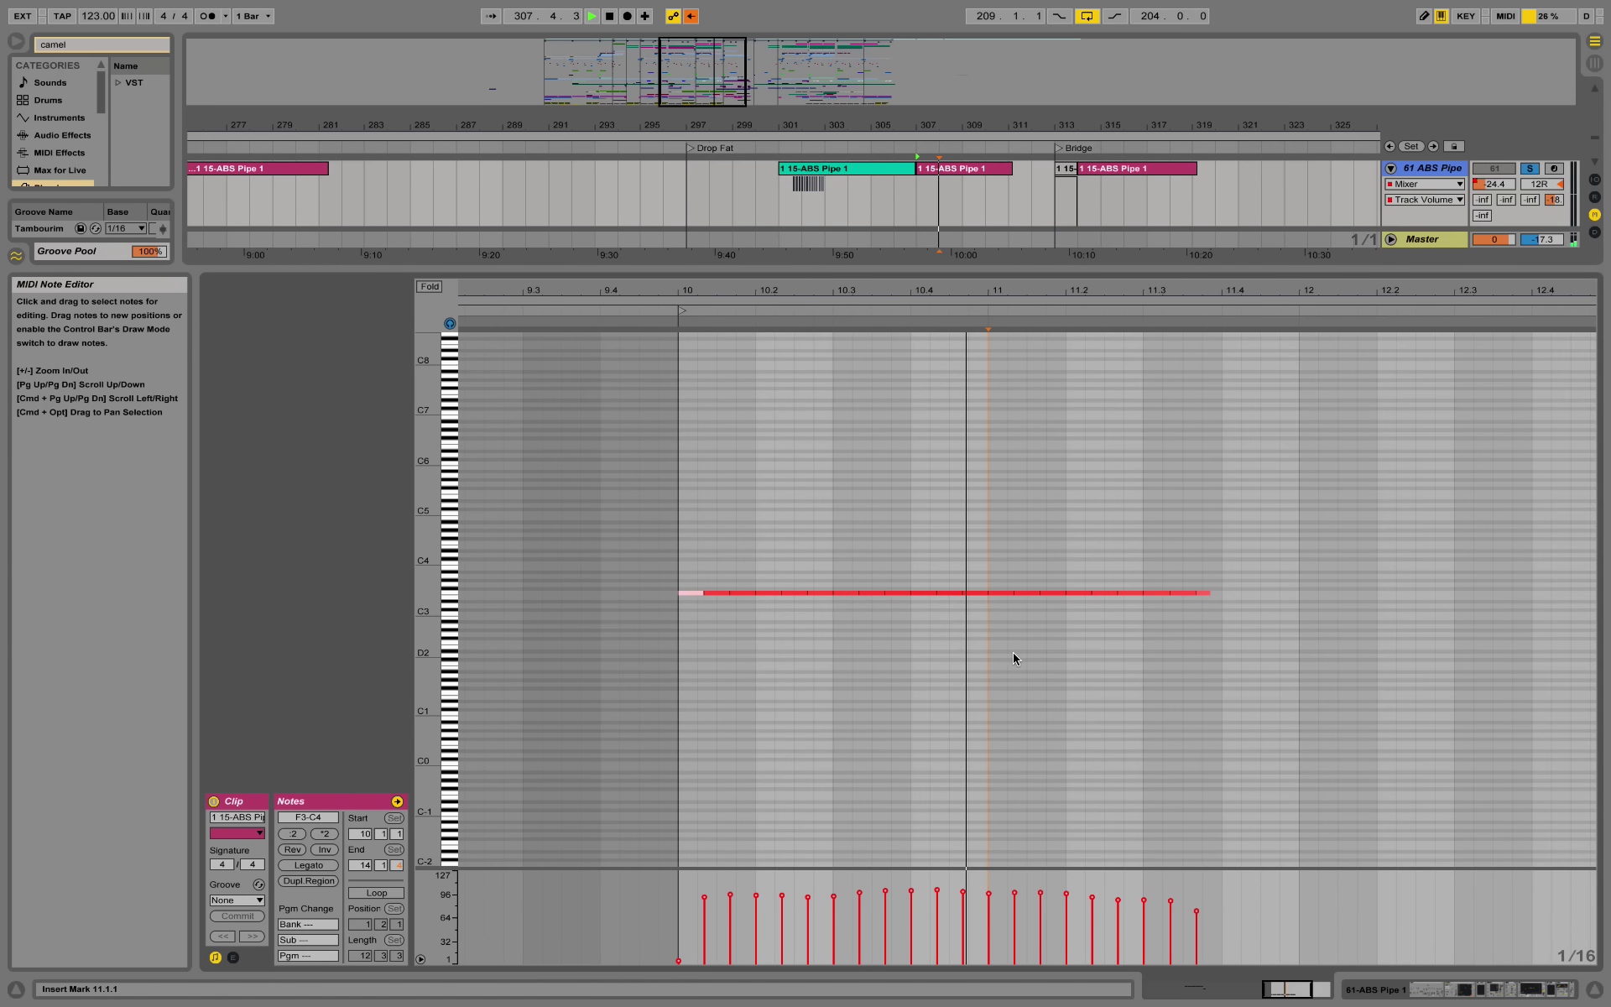
# Step: Zoom out the arrangement and play from the Pads clip on 63 Predator
pyautogui.click(1511, 993)
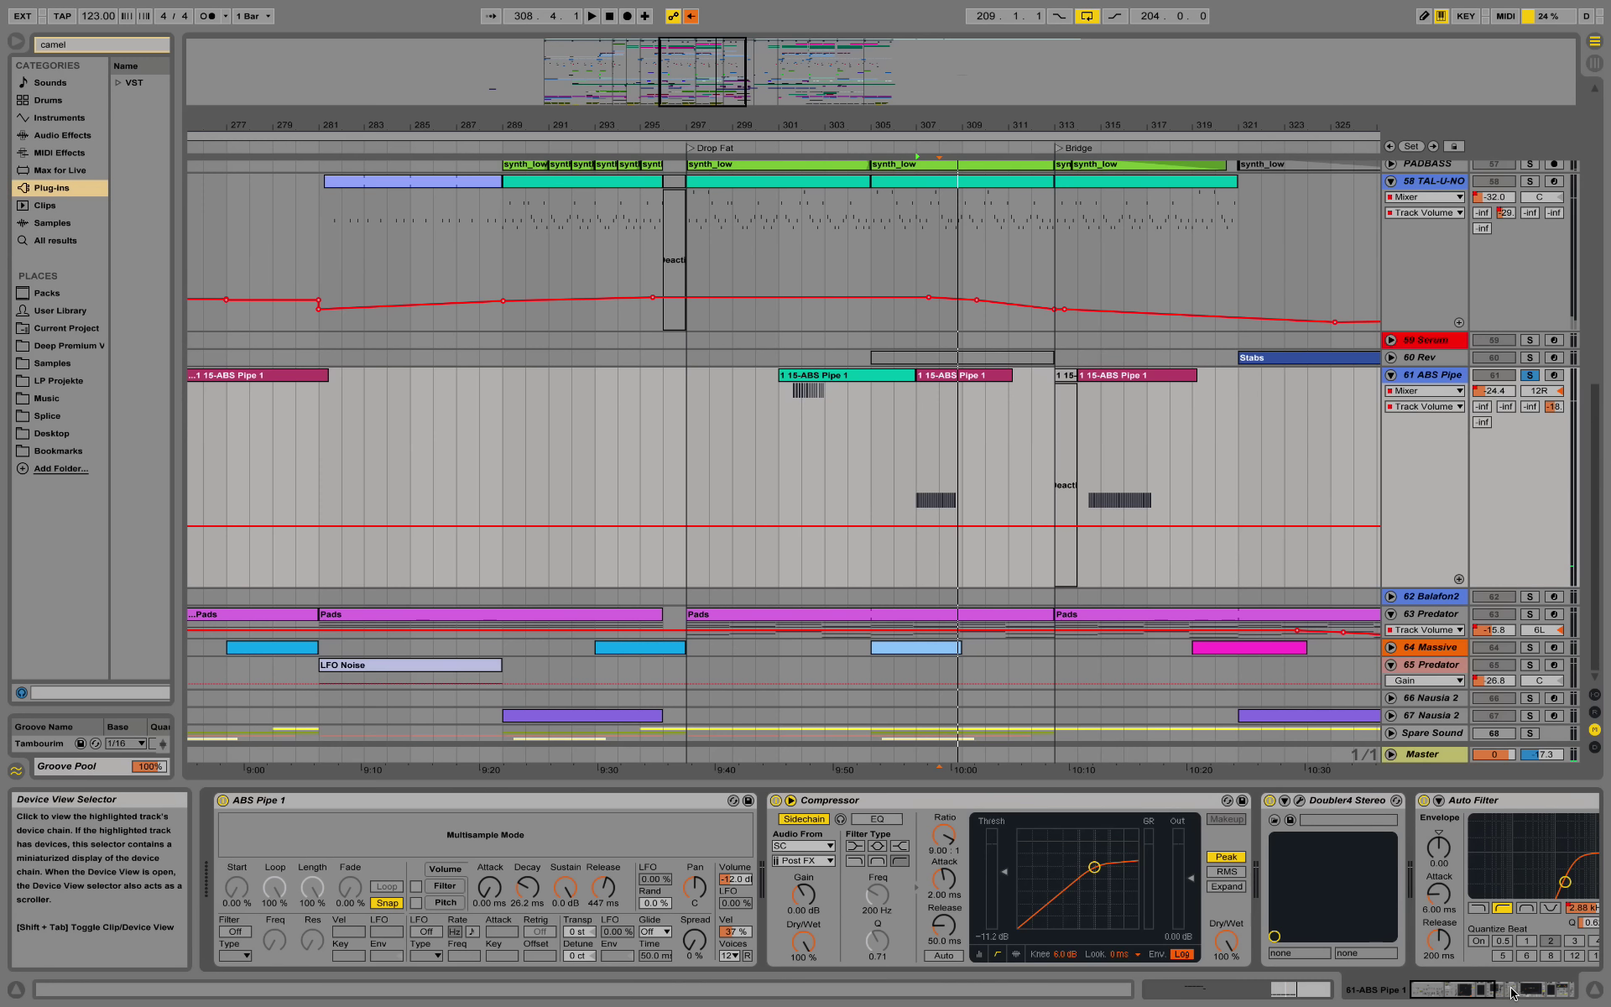
pyautogui.press('x')
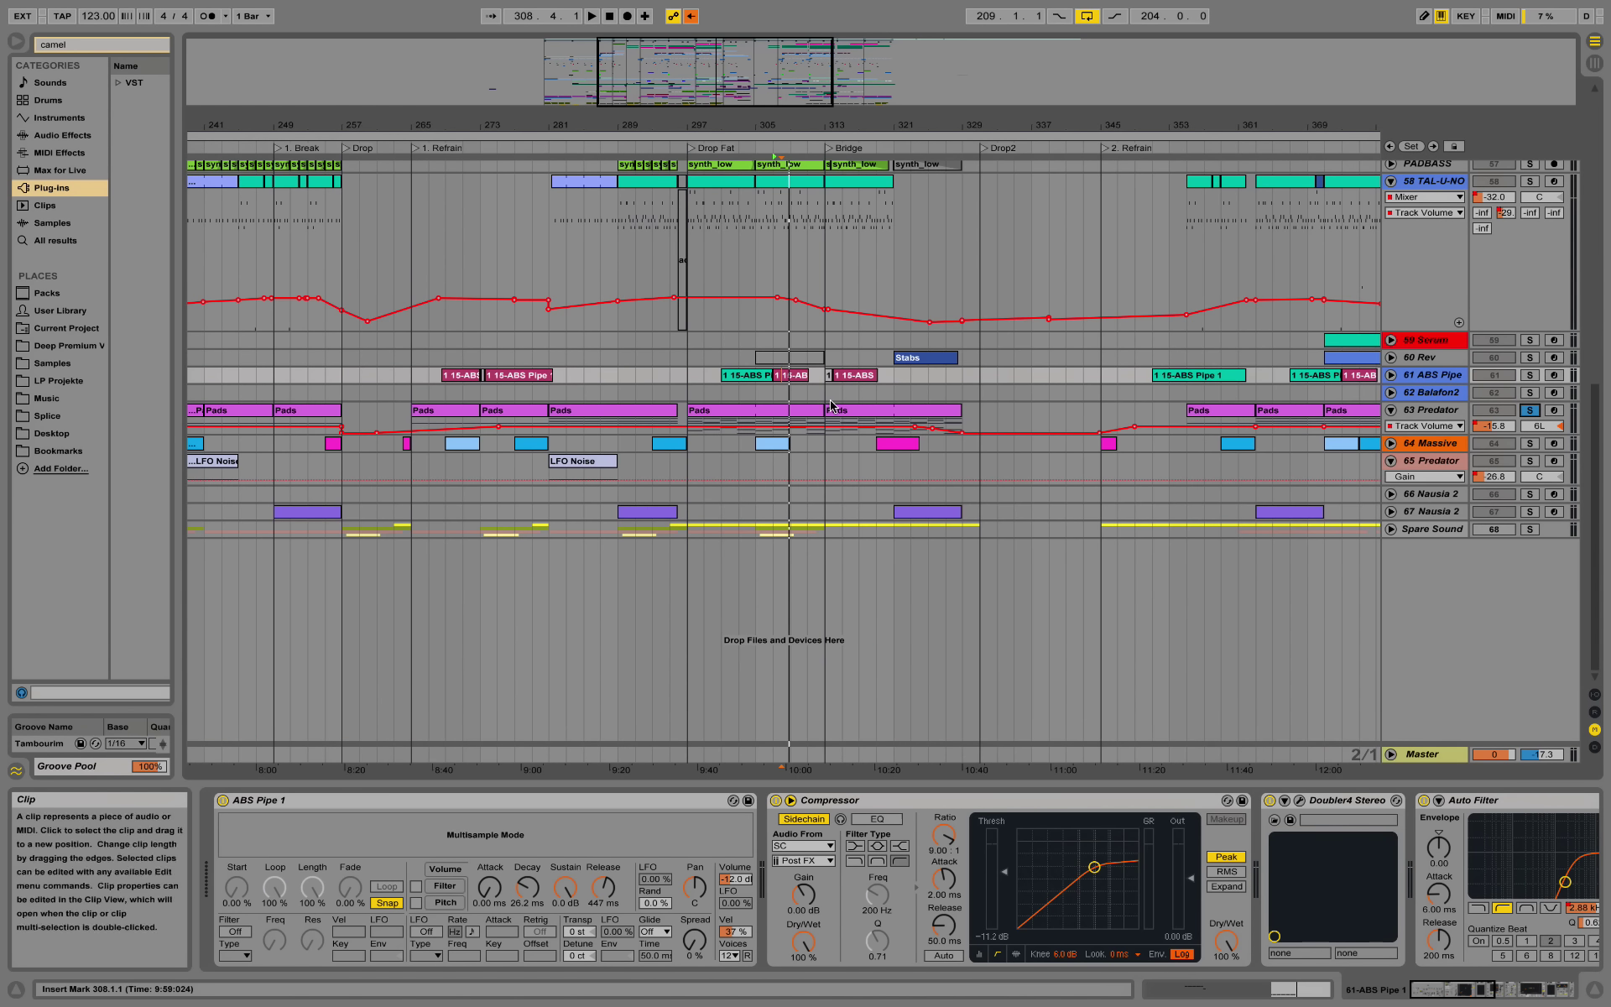
pyautogui.click(696, 417)
pyautogui.press('space')
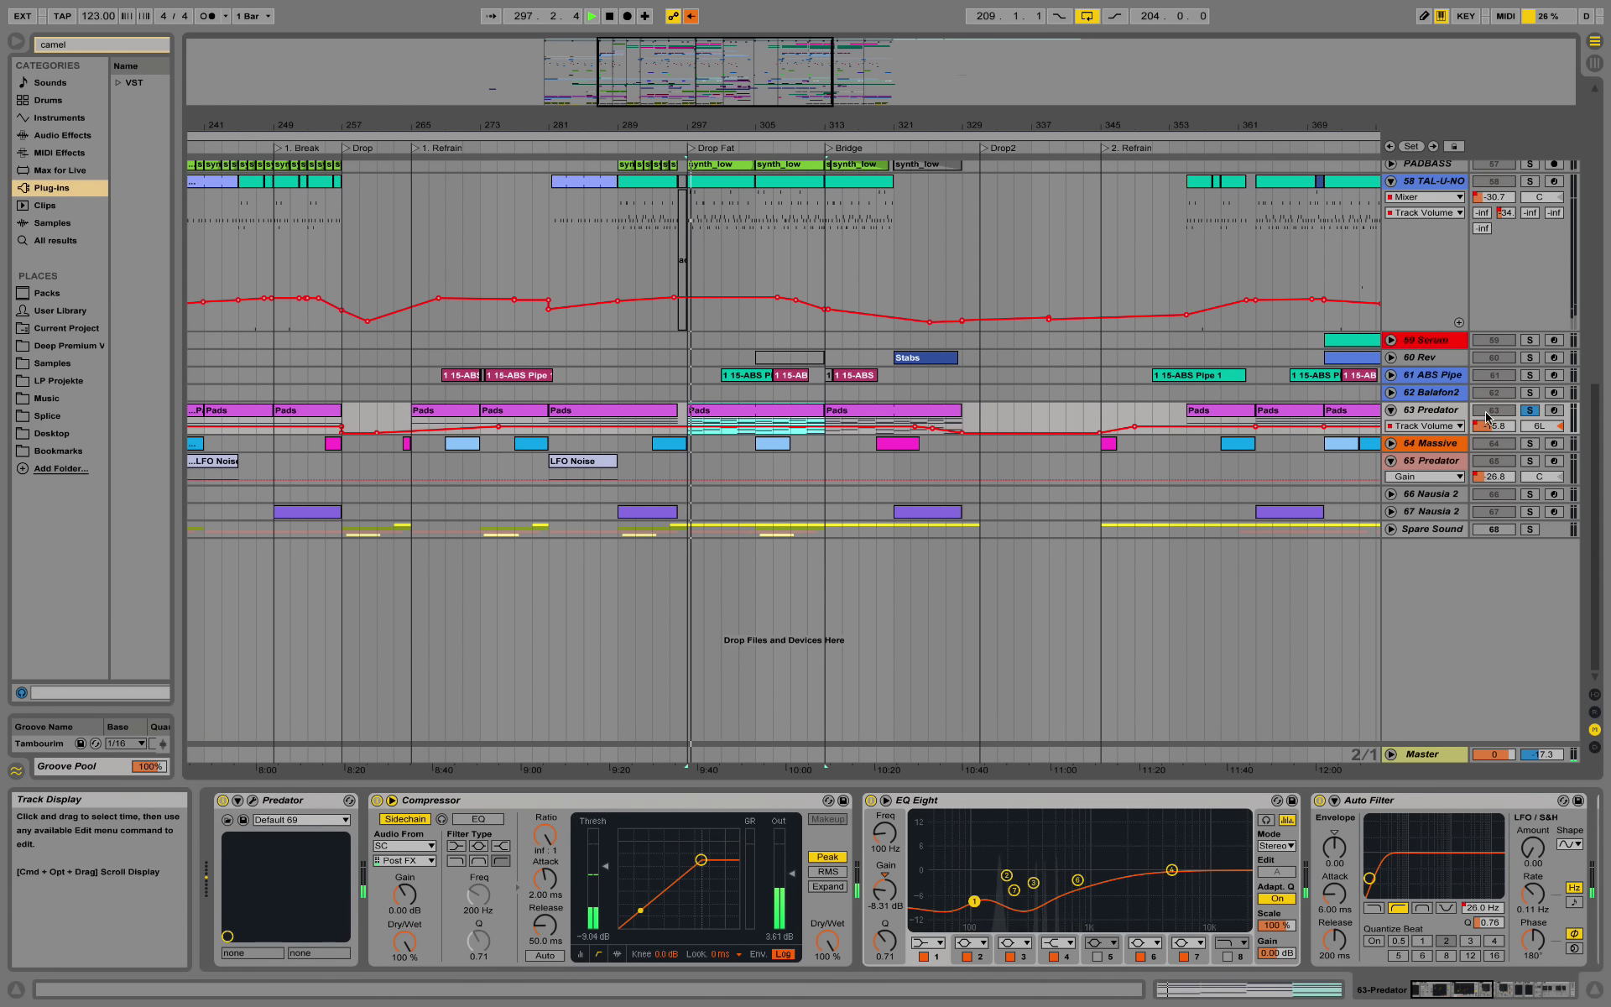
# Step: Enlarge 63 Predator to show its Pads notes and volume automation, then stop
pyautogui.moveTo(1448, 434)
pyautogui.mouseDown()
pyautogui.moveTo(1440, 521)
pyautogui.moveTo(1458, 527)
pyautogui.mouseUp()
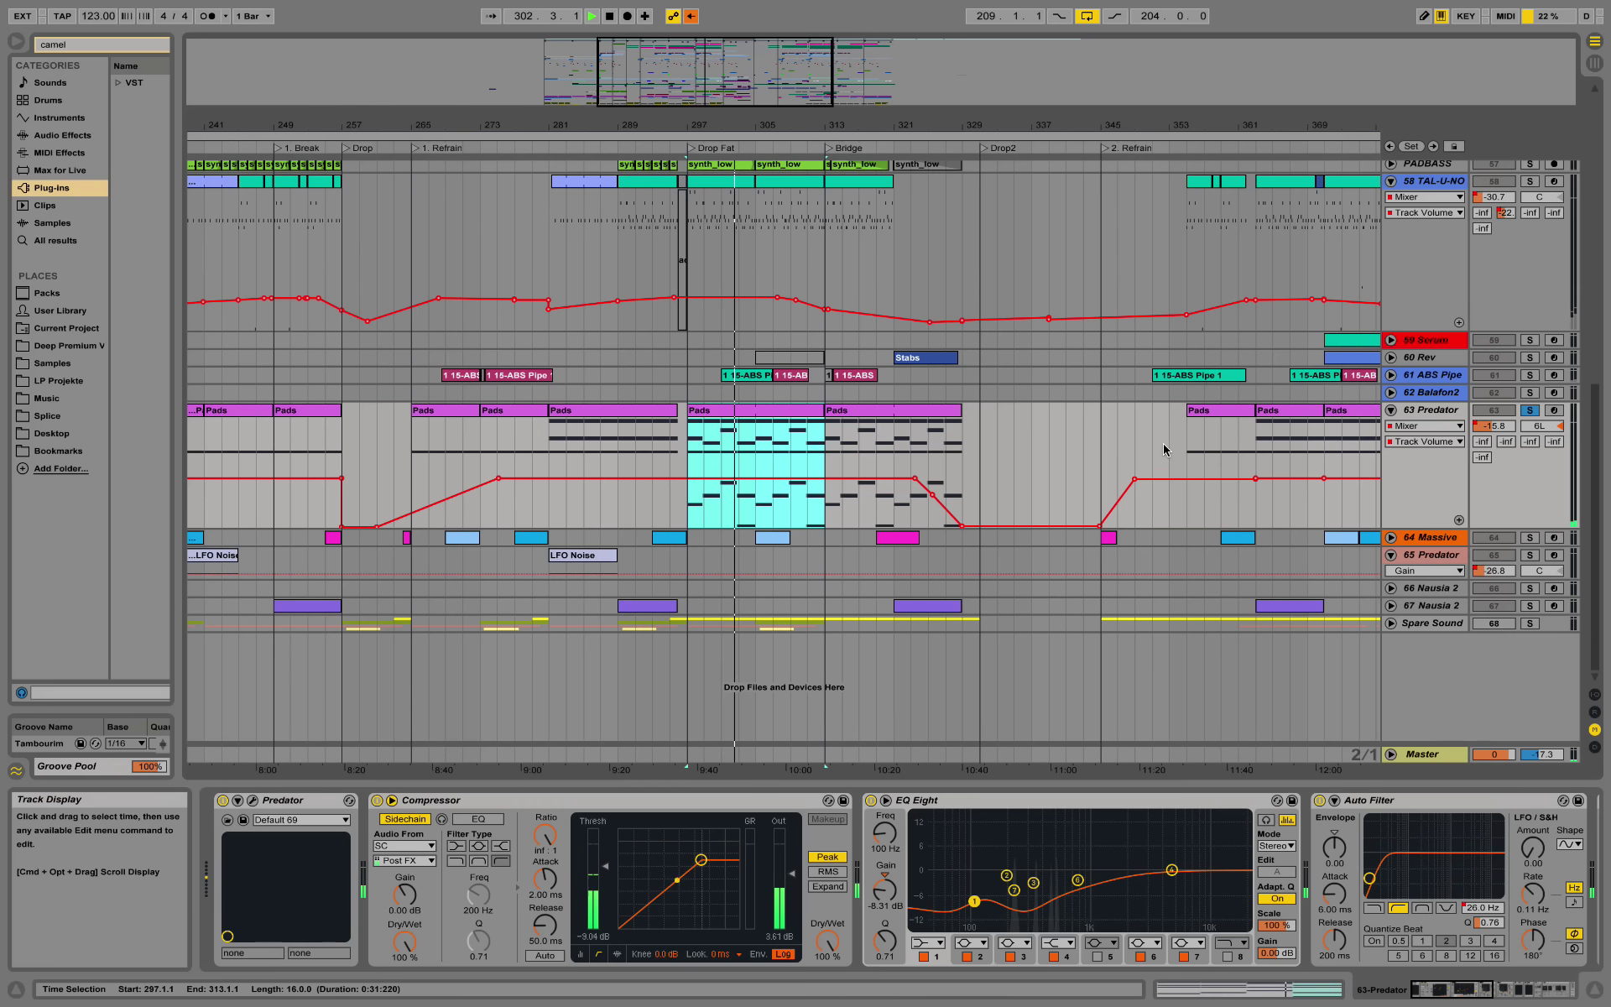
pyautogui.click(704, 409)
pyautogui.press('space')
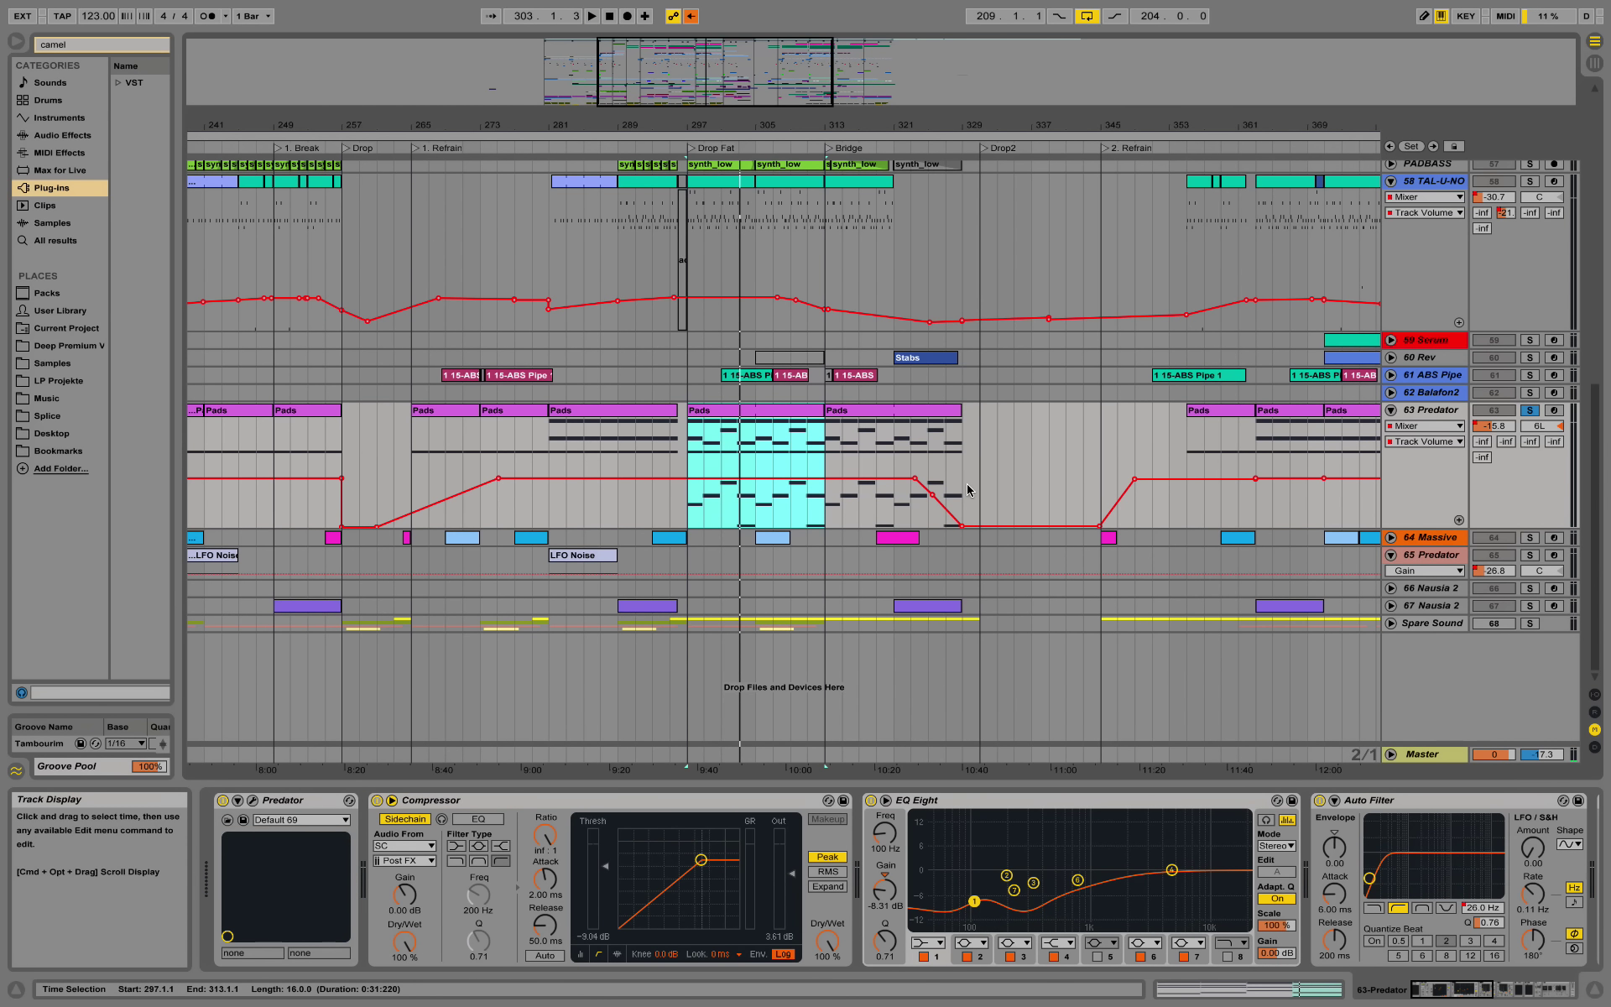
pyautogui.scroll(3, 745, 531)
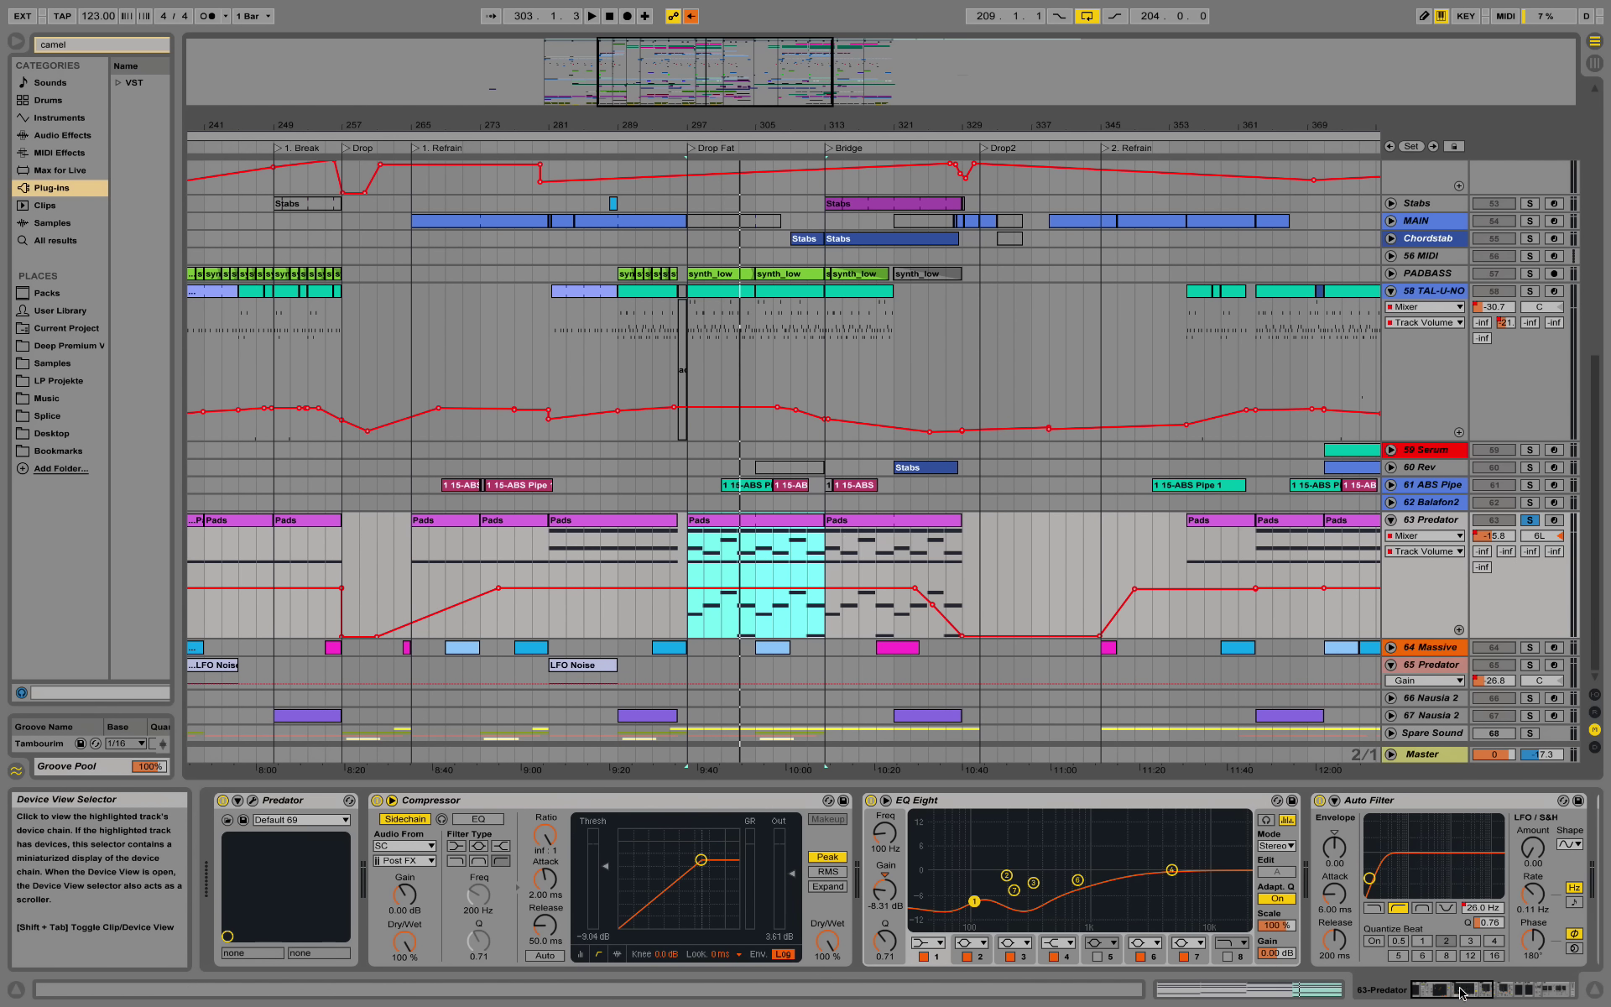
pyautogui.click(1533, 995)
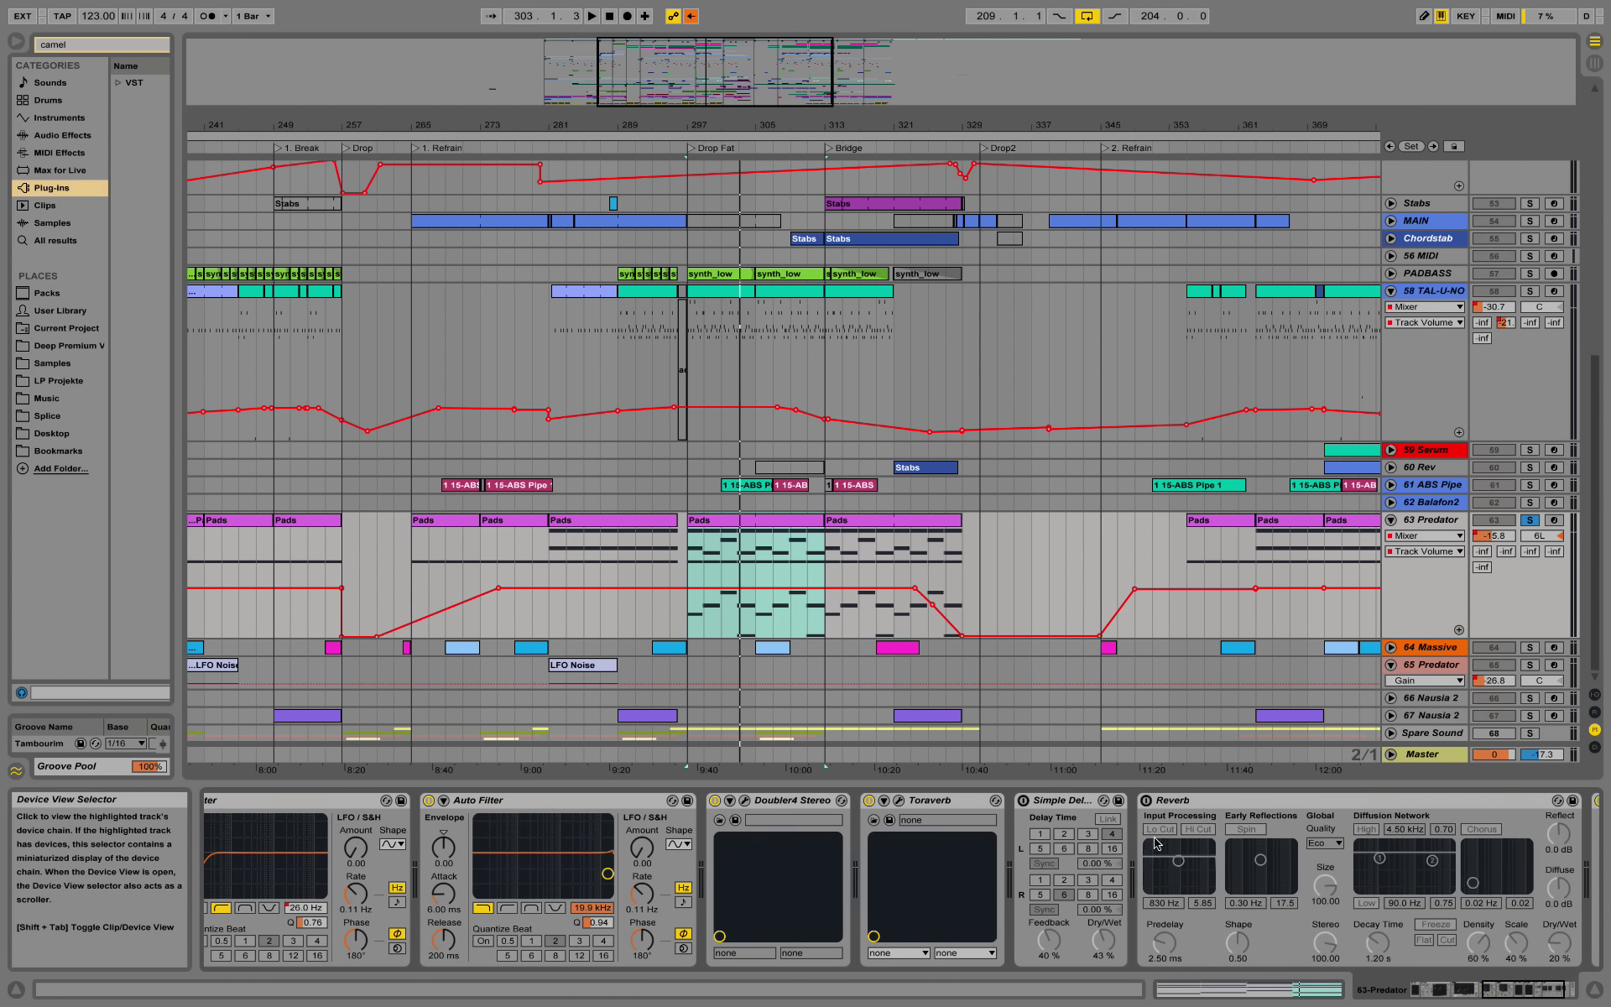
pyautogui.click(745, 801)
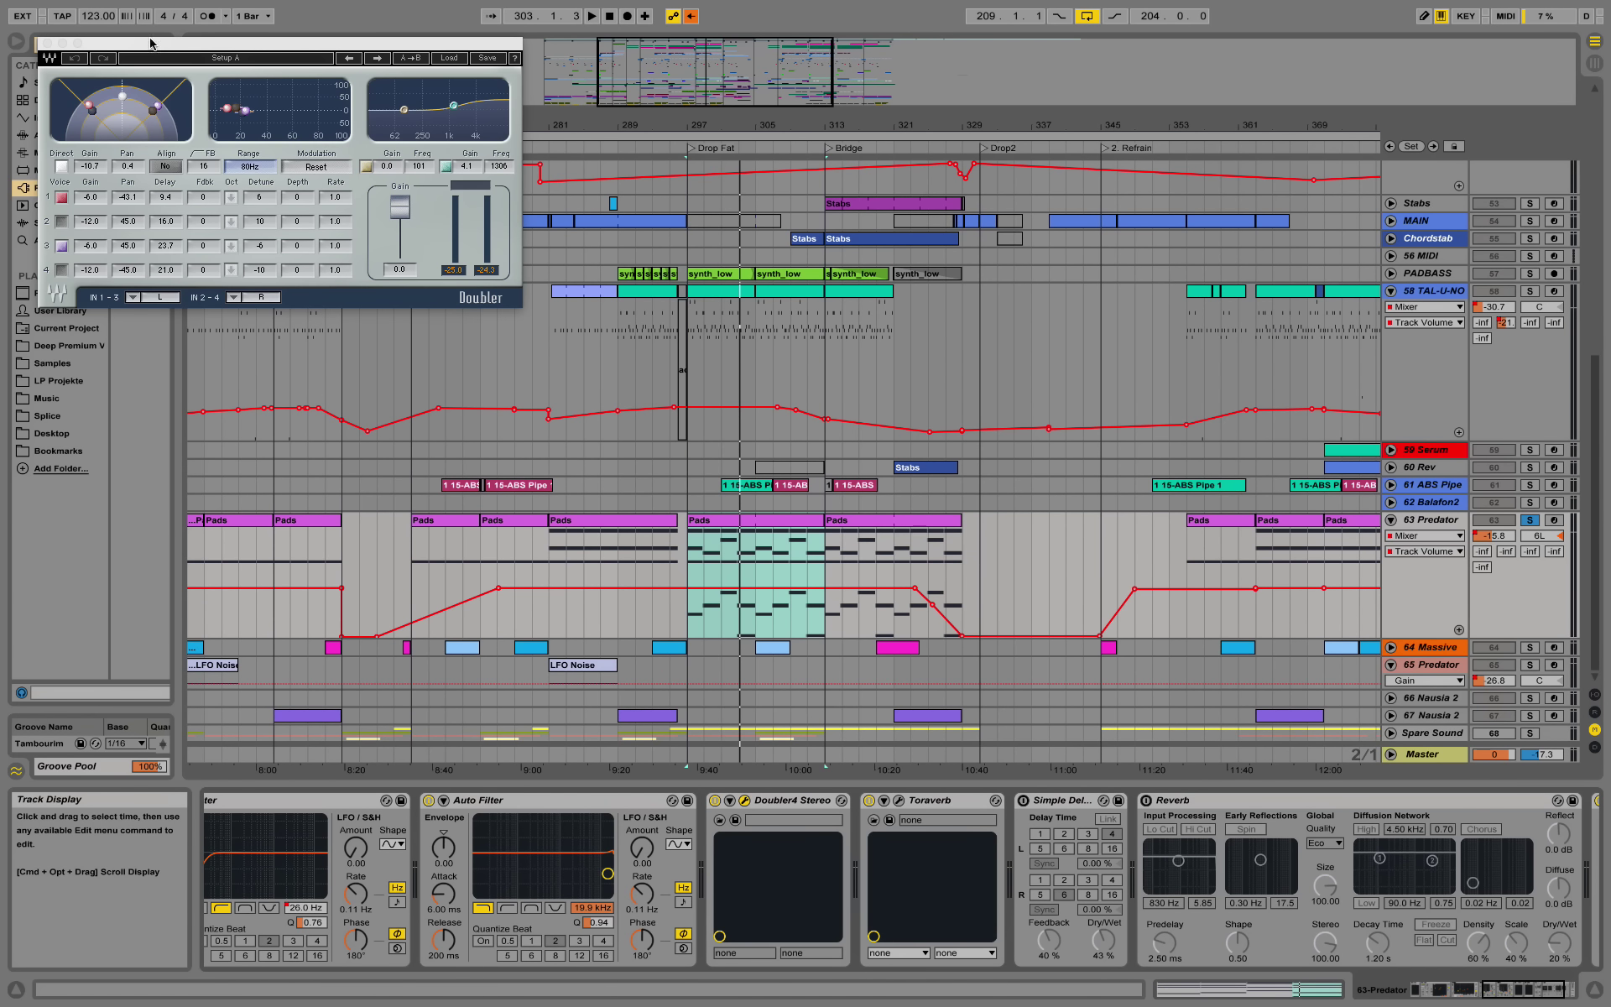
pyautogui.click(899, 801)
pyautogui.moveTo(547, 96); pyautogui.dragTo(856, 105)
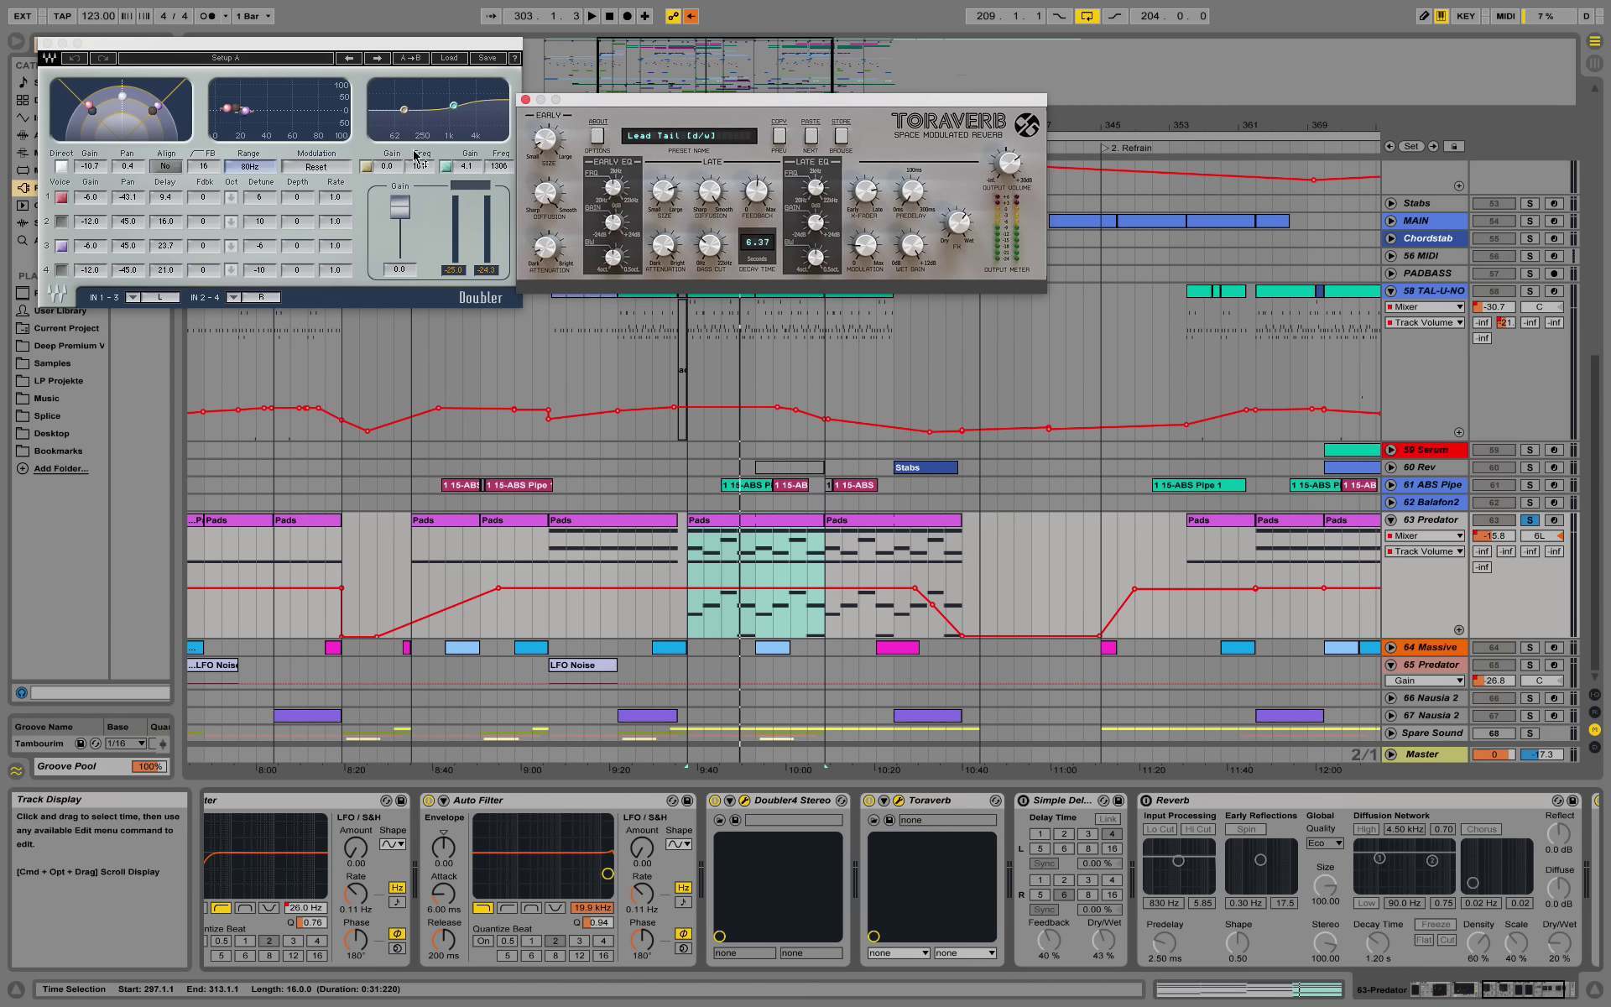
pyautogui.click(1184, 220)
pyautogui.click(526, 100)
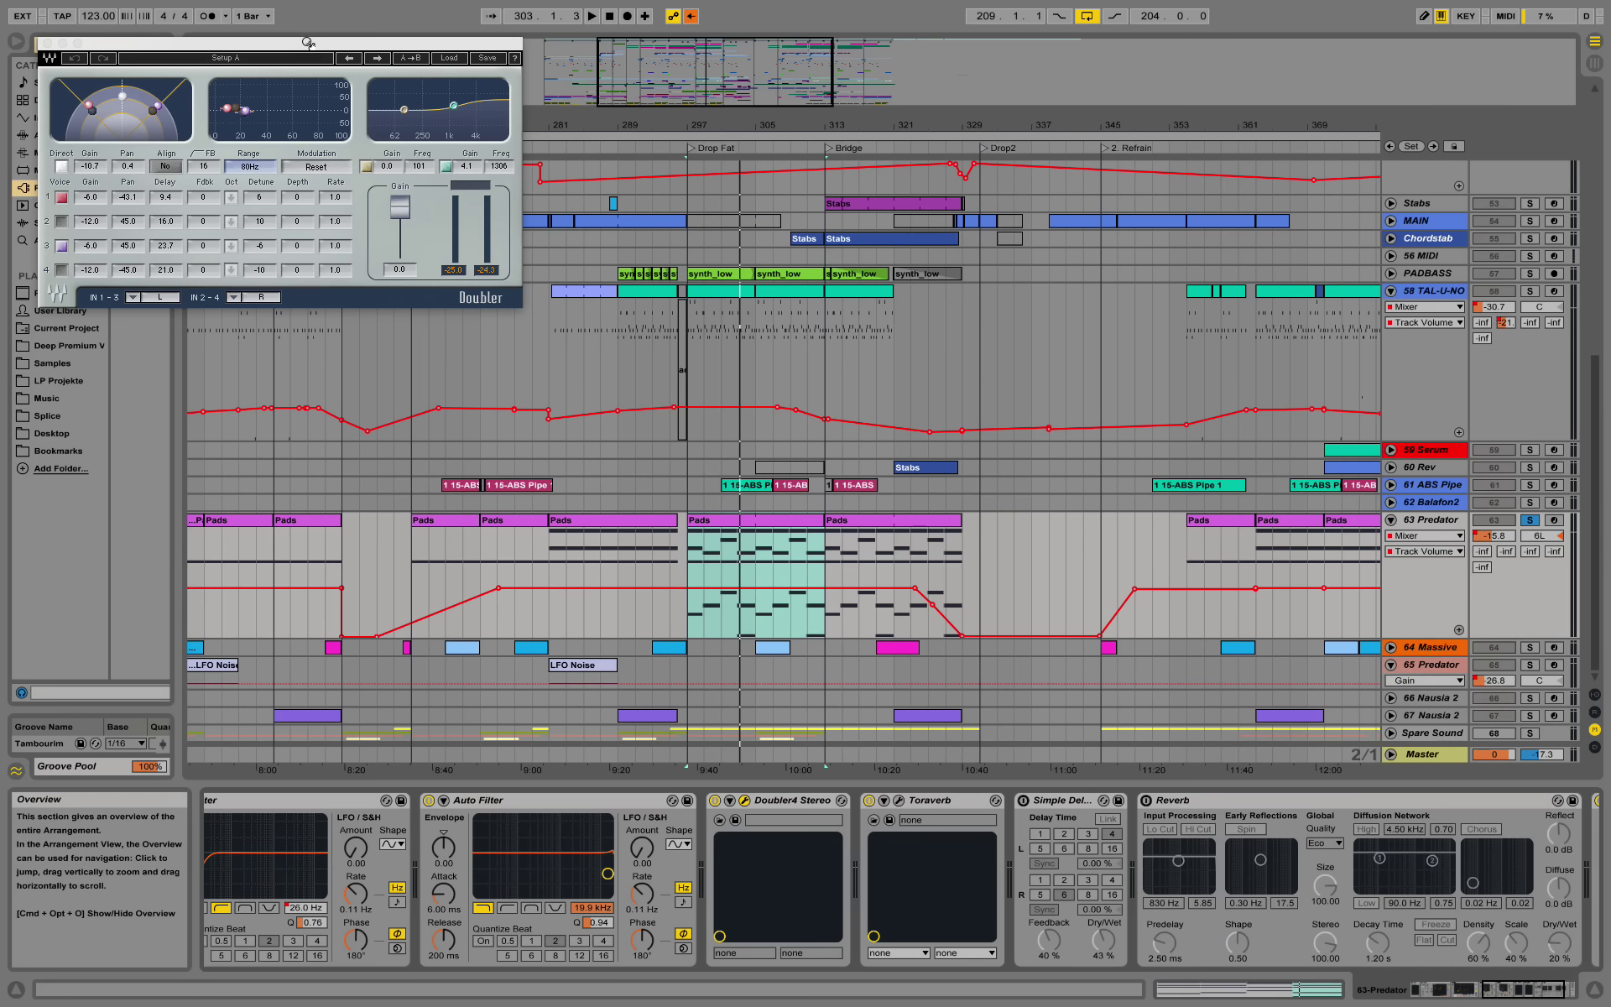
pyautogui.click(47, 42)
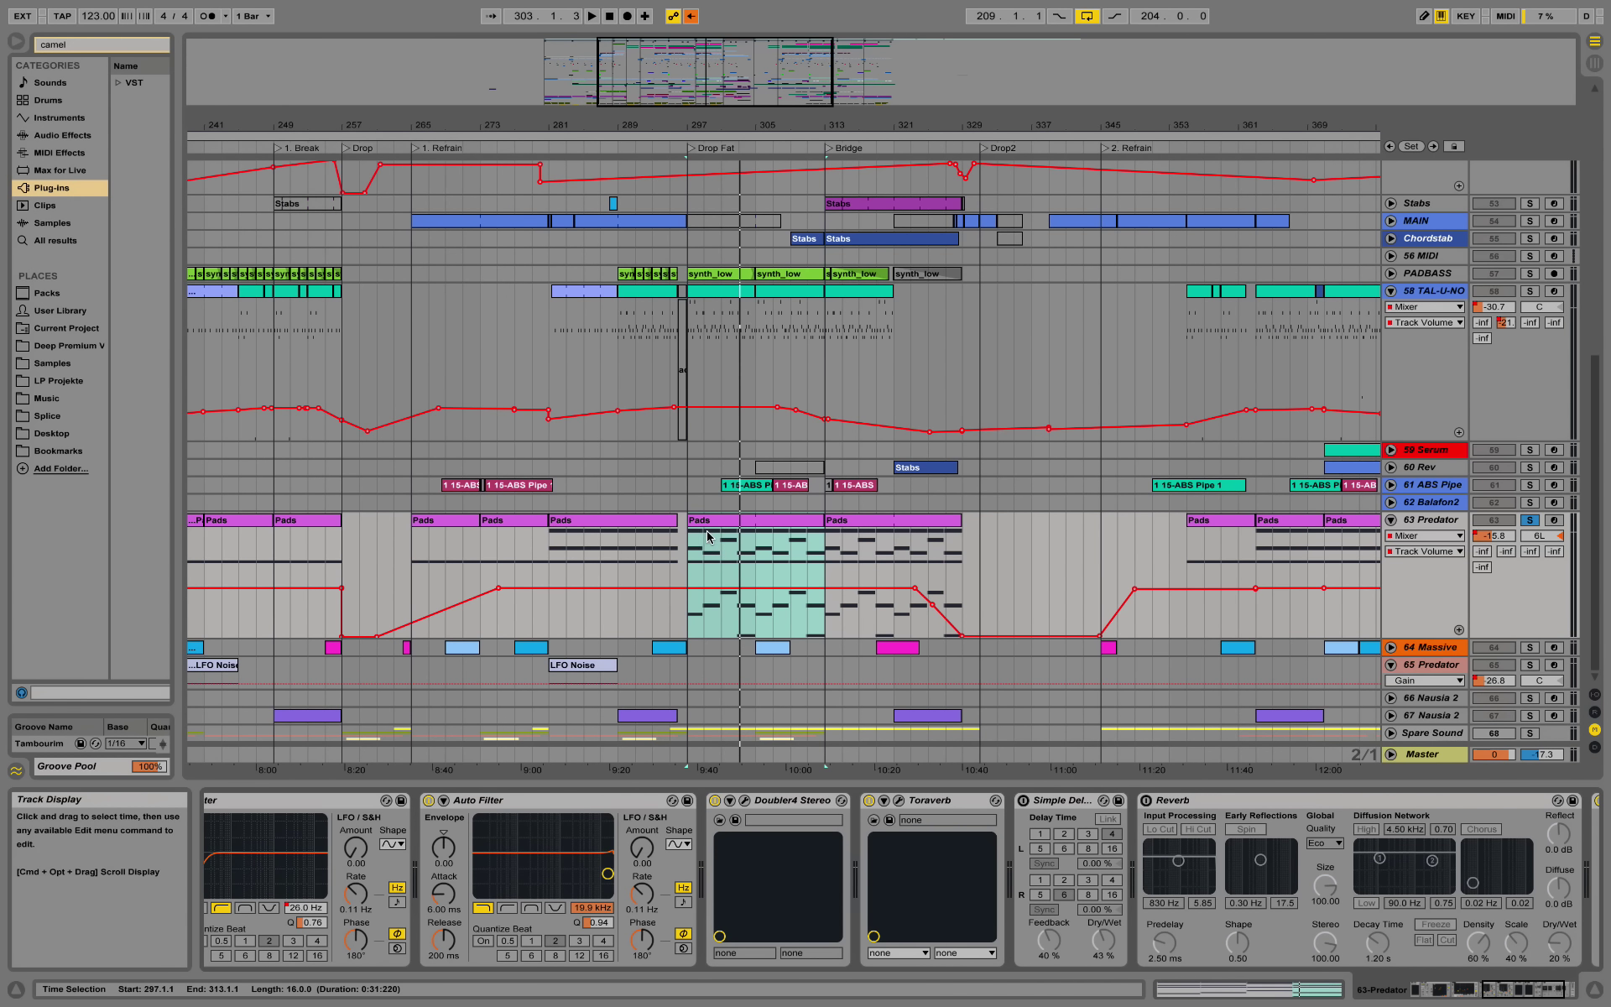
pyautogui.click(690, 550)
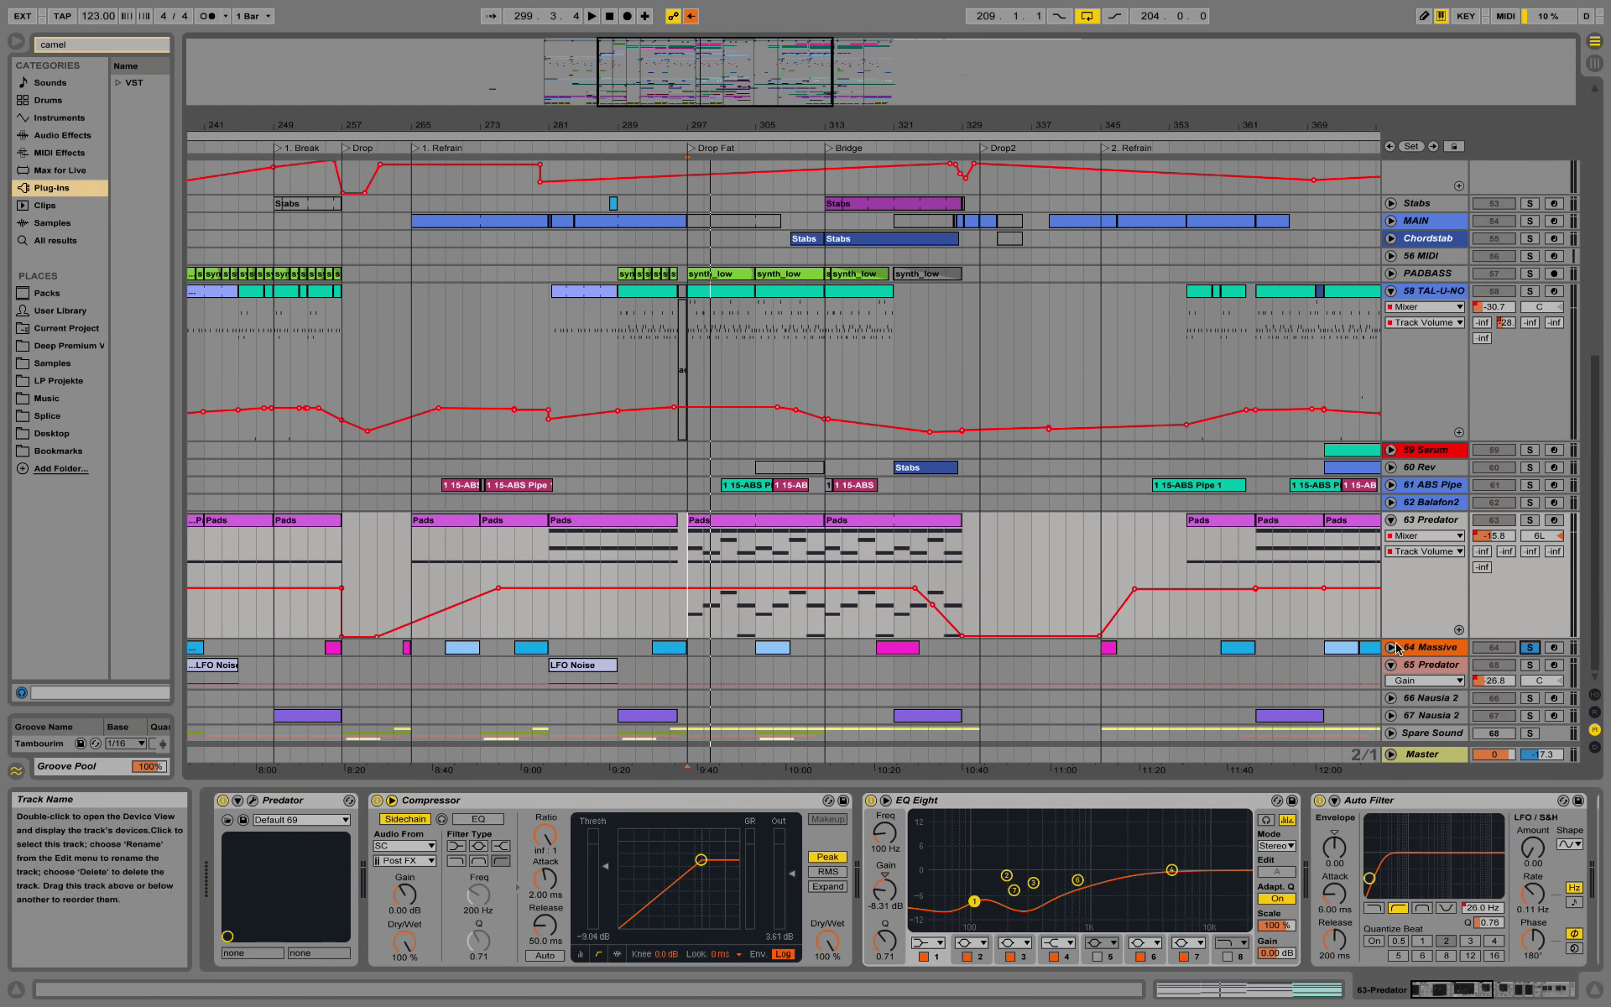
# Step: Unfold 64 Massive and play from its clip, viewing its Massive and Compressor chain
pyautogui.click(773, 593)
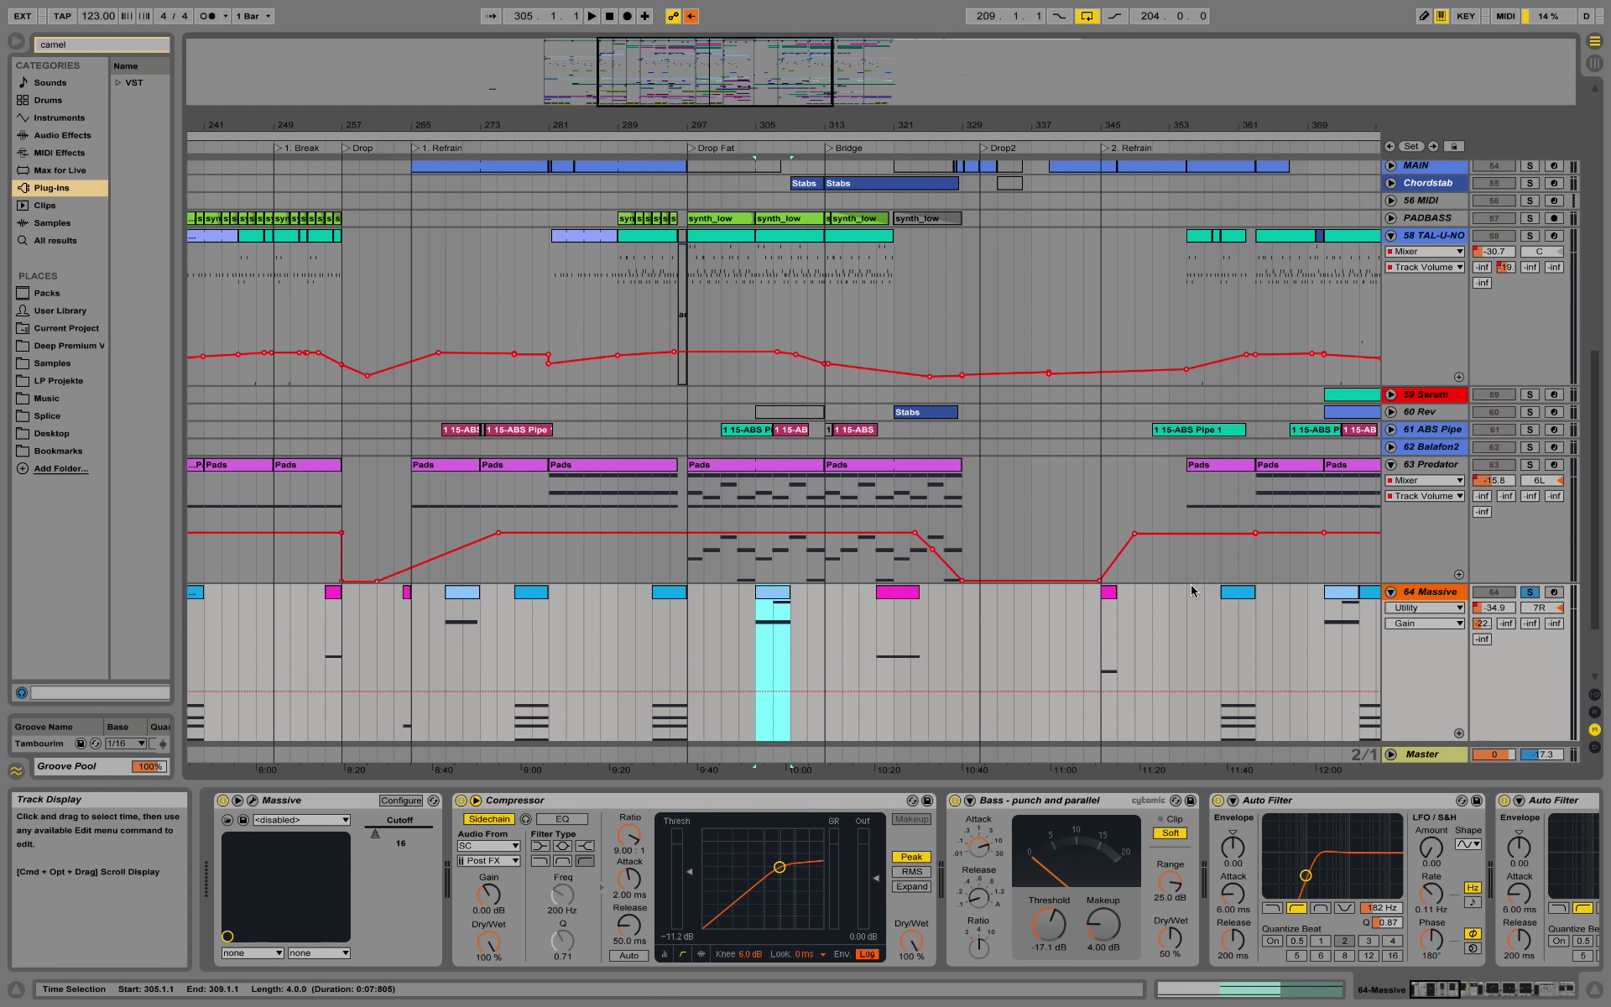
pyautogui.press('space')
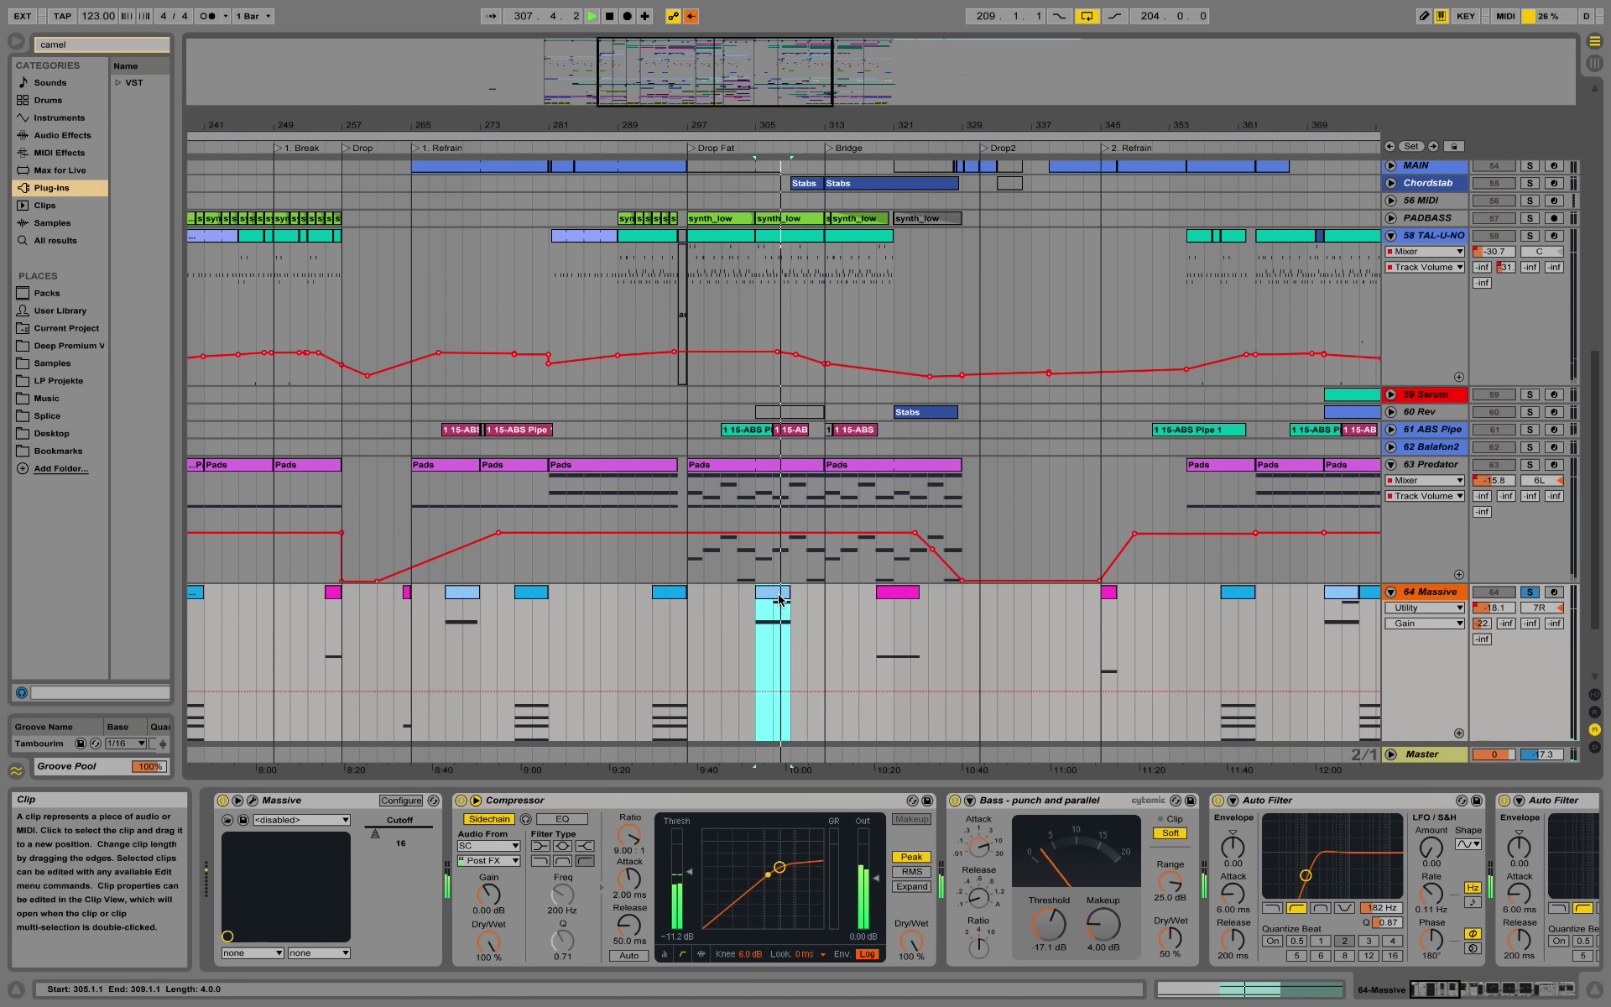
pyautogui.moveTo(1443, 991)
pyautogui.mouseDown()
pyautogui.moveTo(1534, 996)
pyautogui.moveTo(1426, 997)
pyautogui.mouseUp()
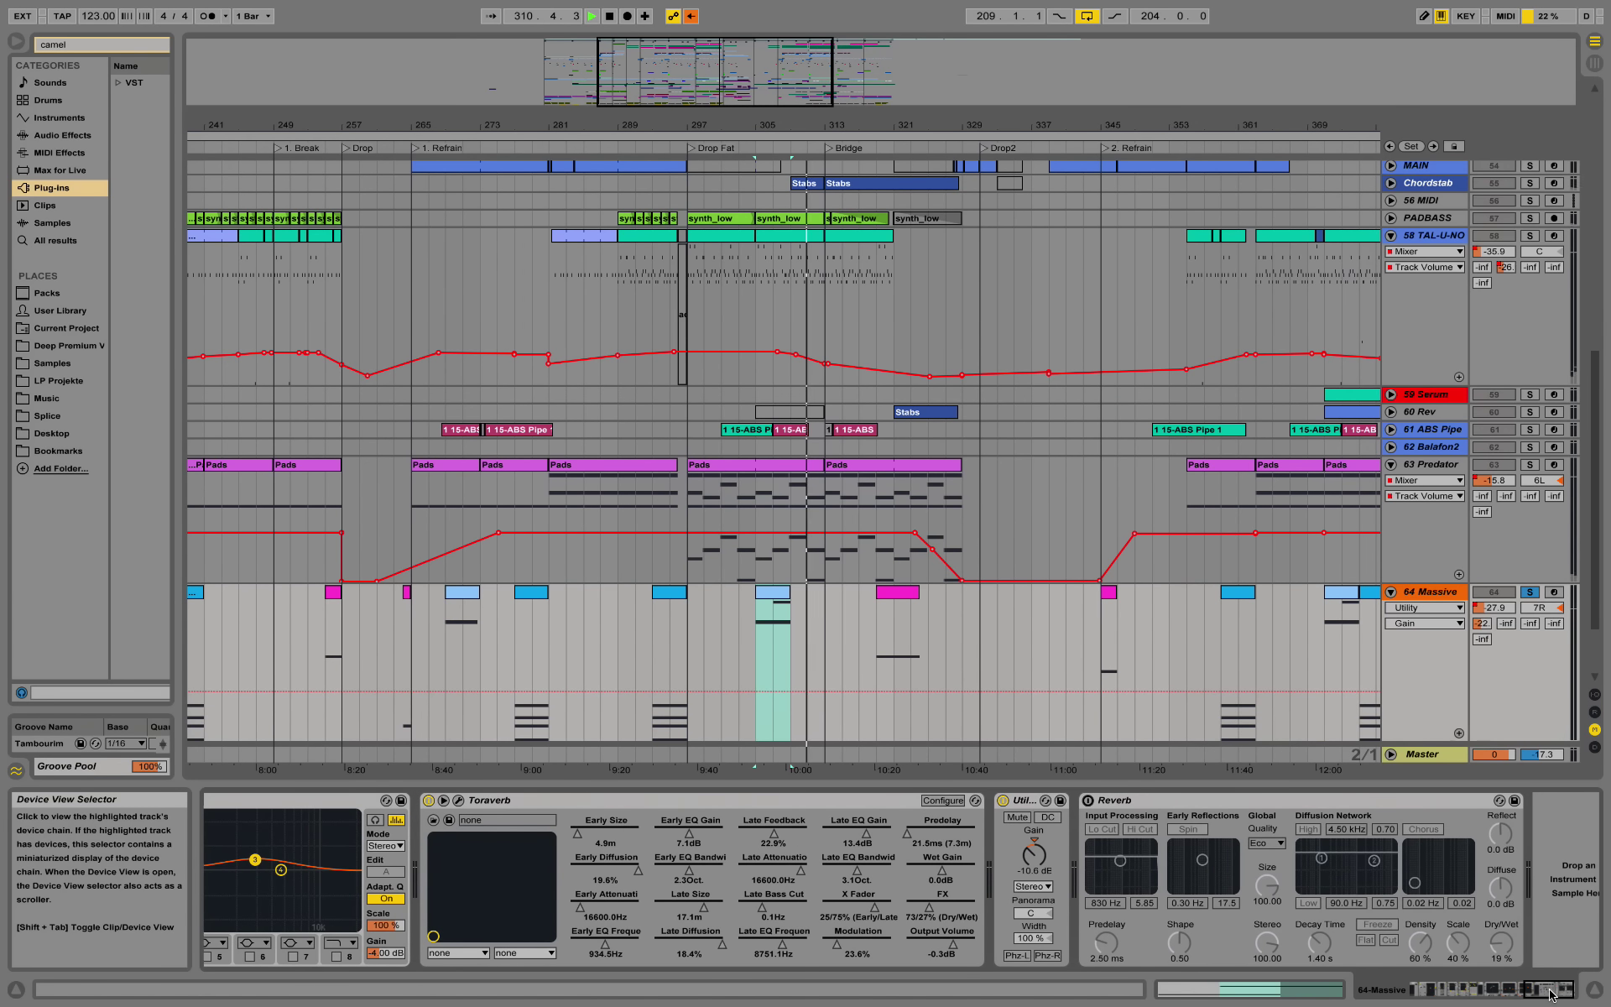
pyautogui.scroll(-5, 766, 677)
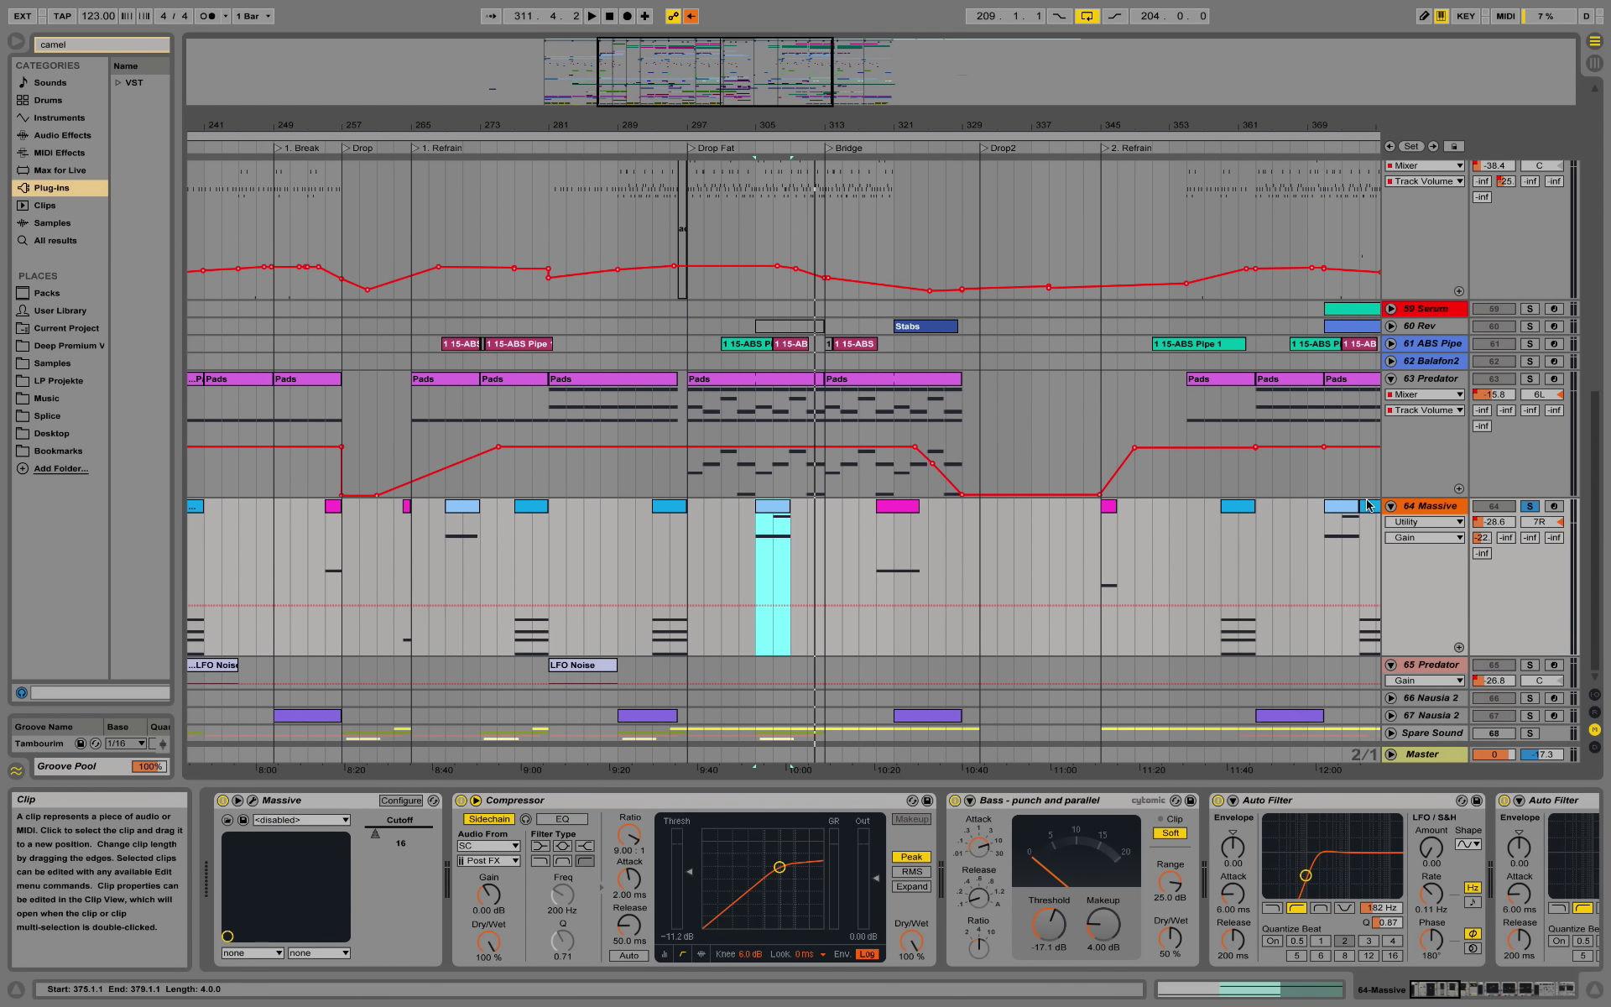
# Step: Play from bar 293 with the Massive track soloed, then fold it
pyautogui.click(654, 539)
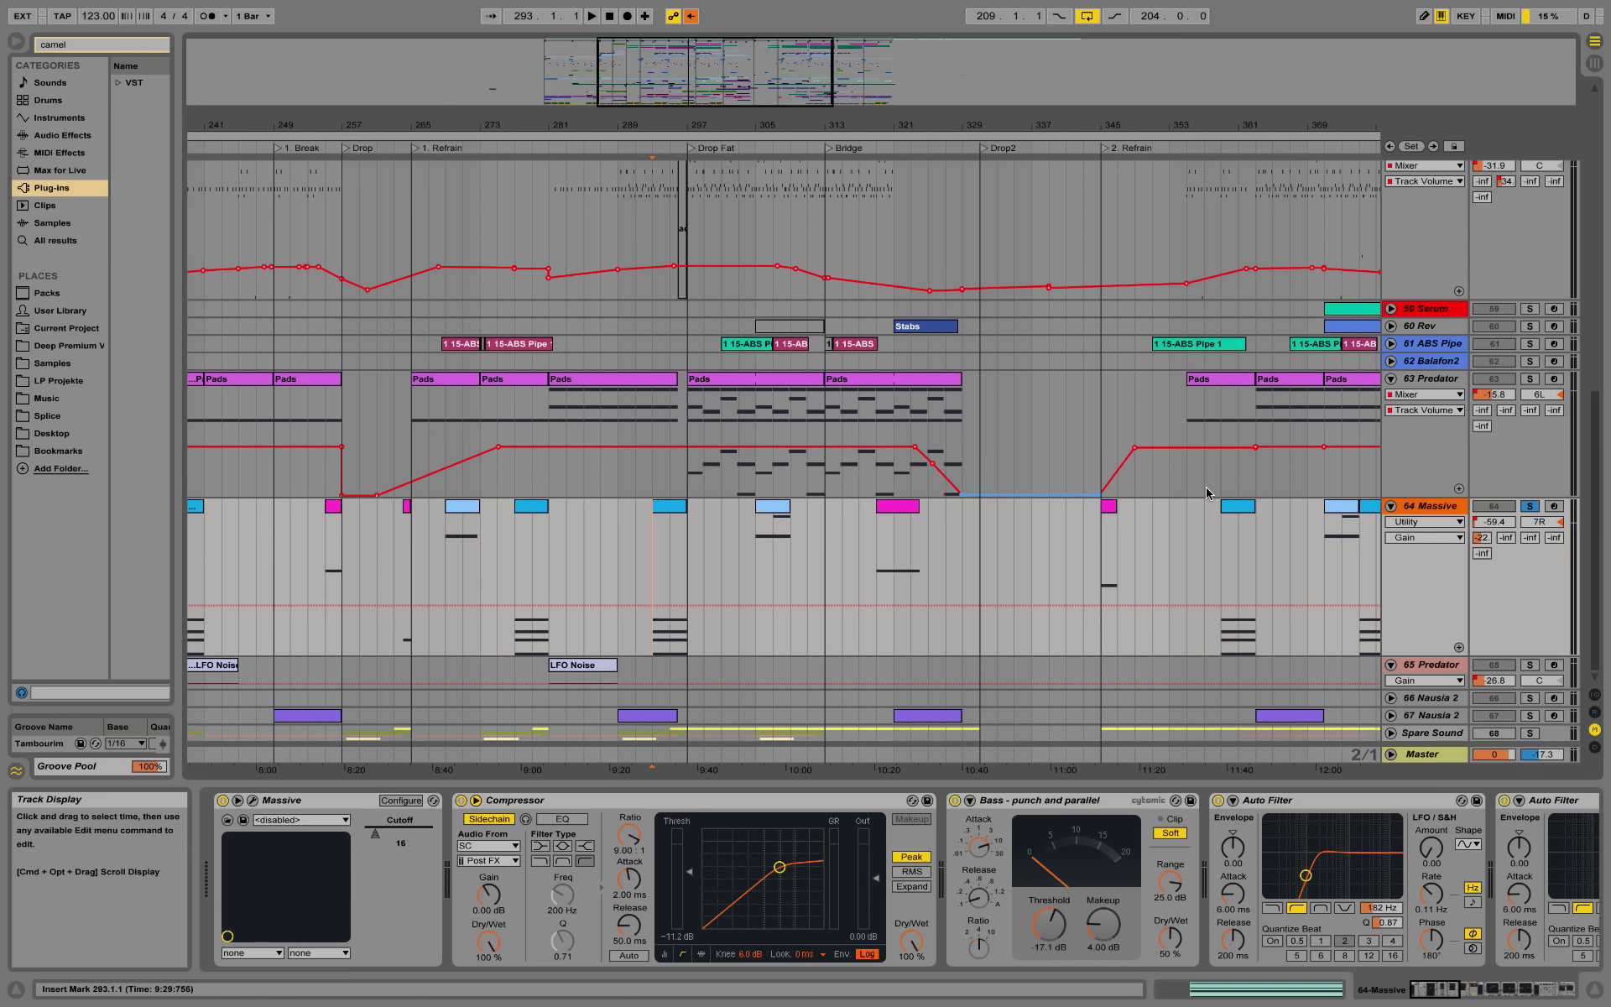
pyautogui.press('space')
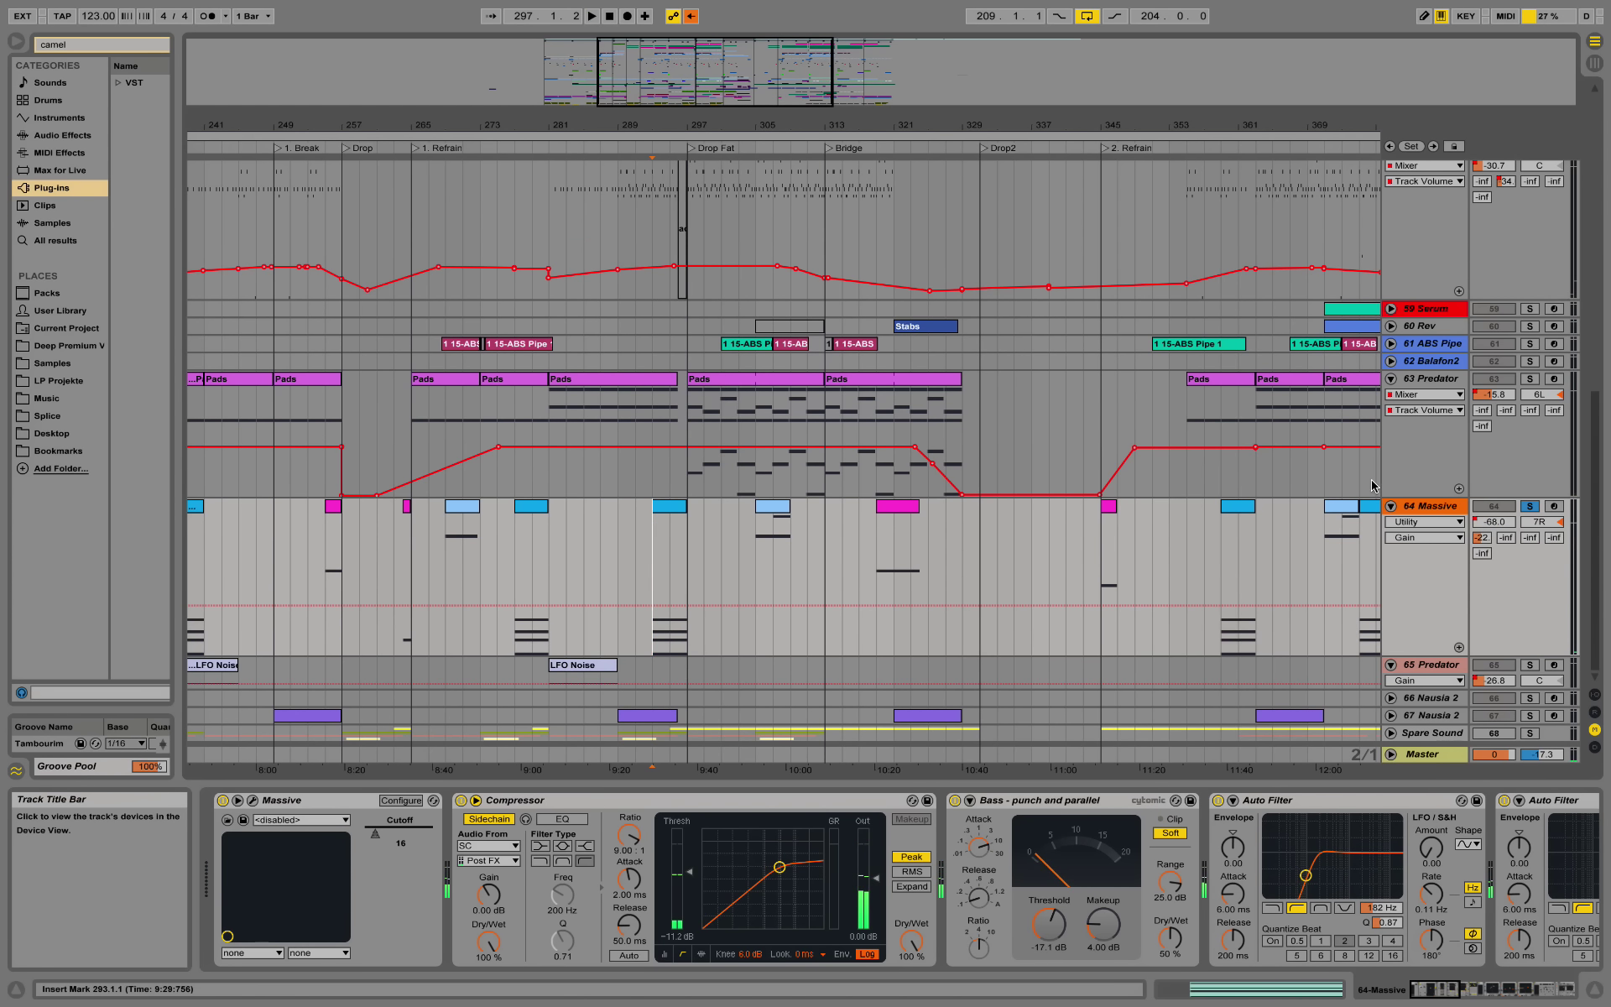
pyautogui.click(1529, 506)
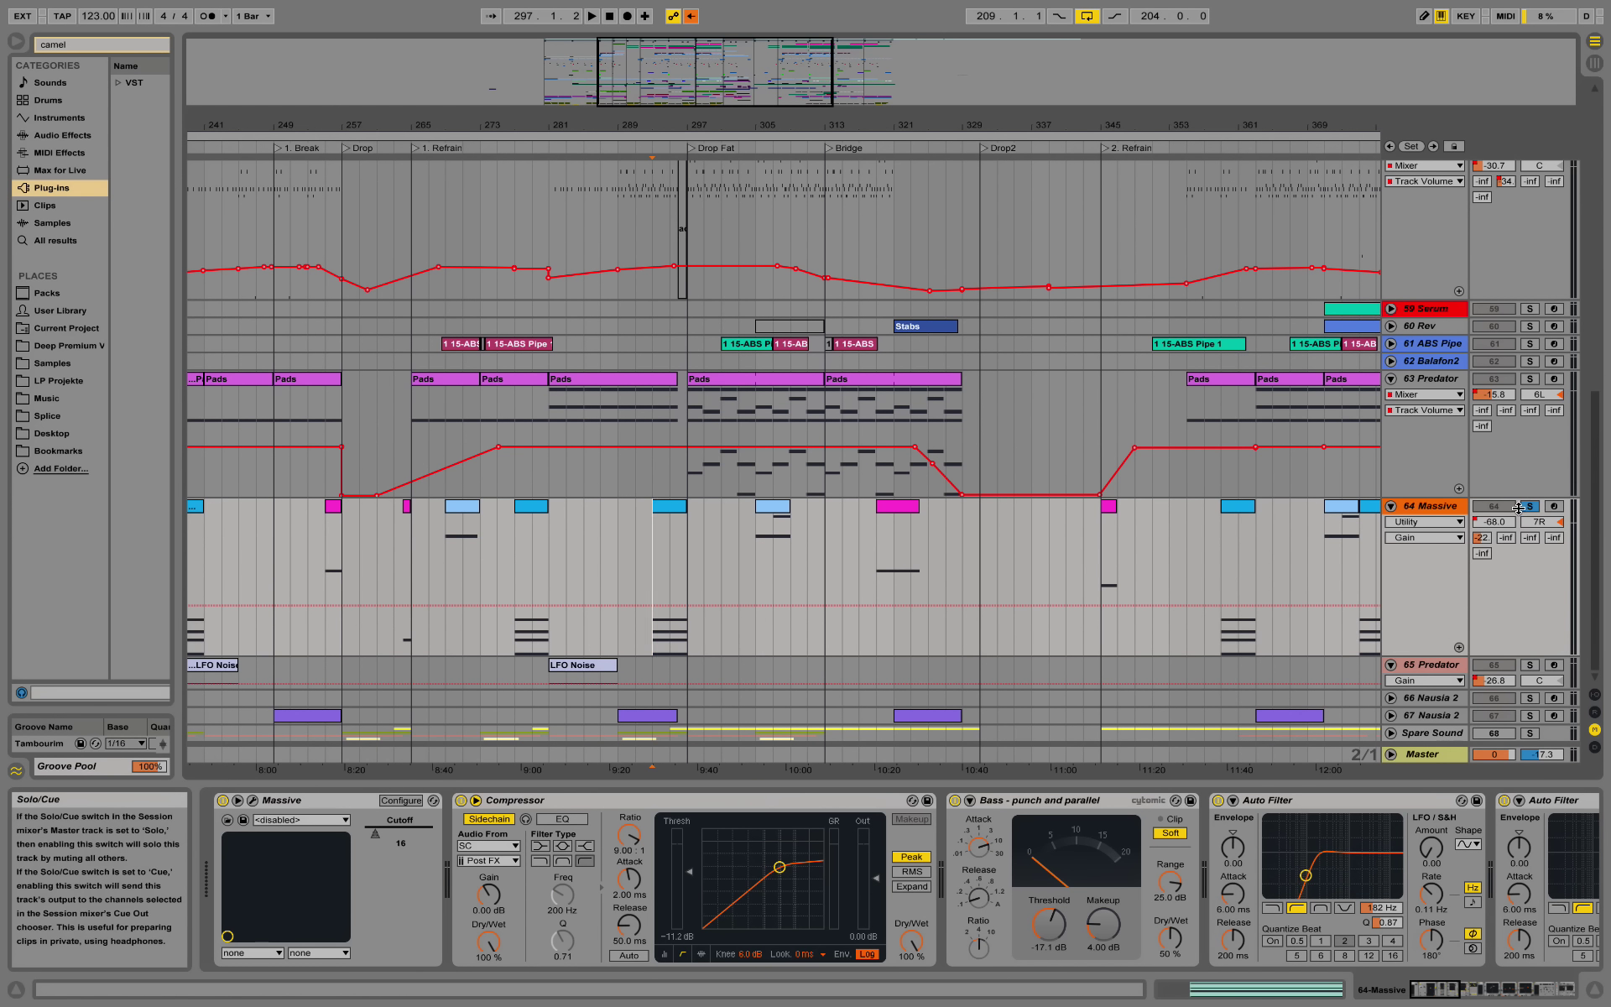
pyautogui.click(1391, 506)
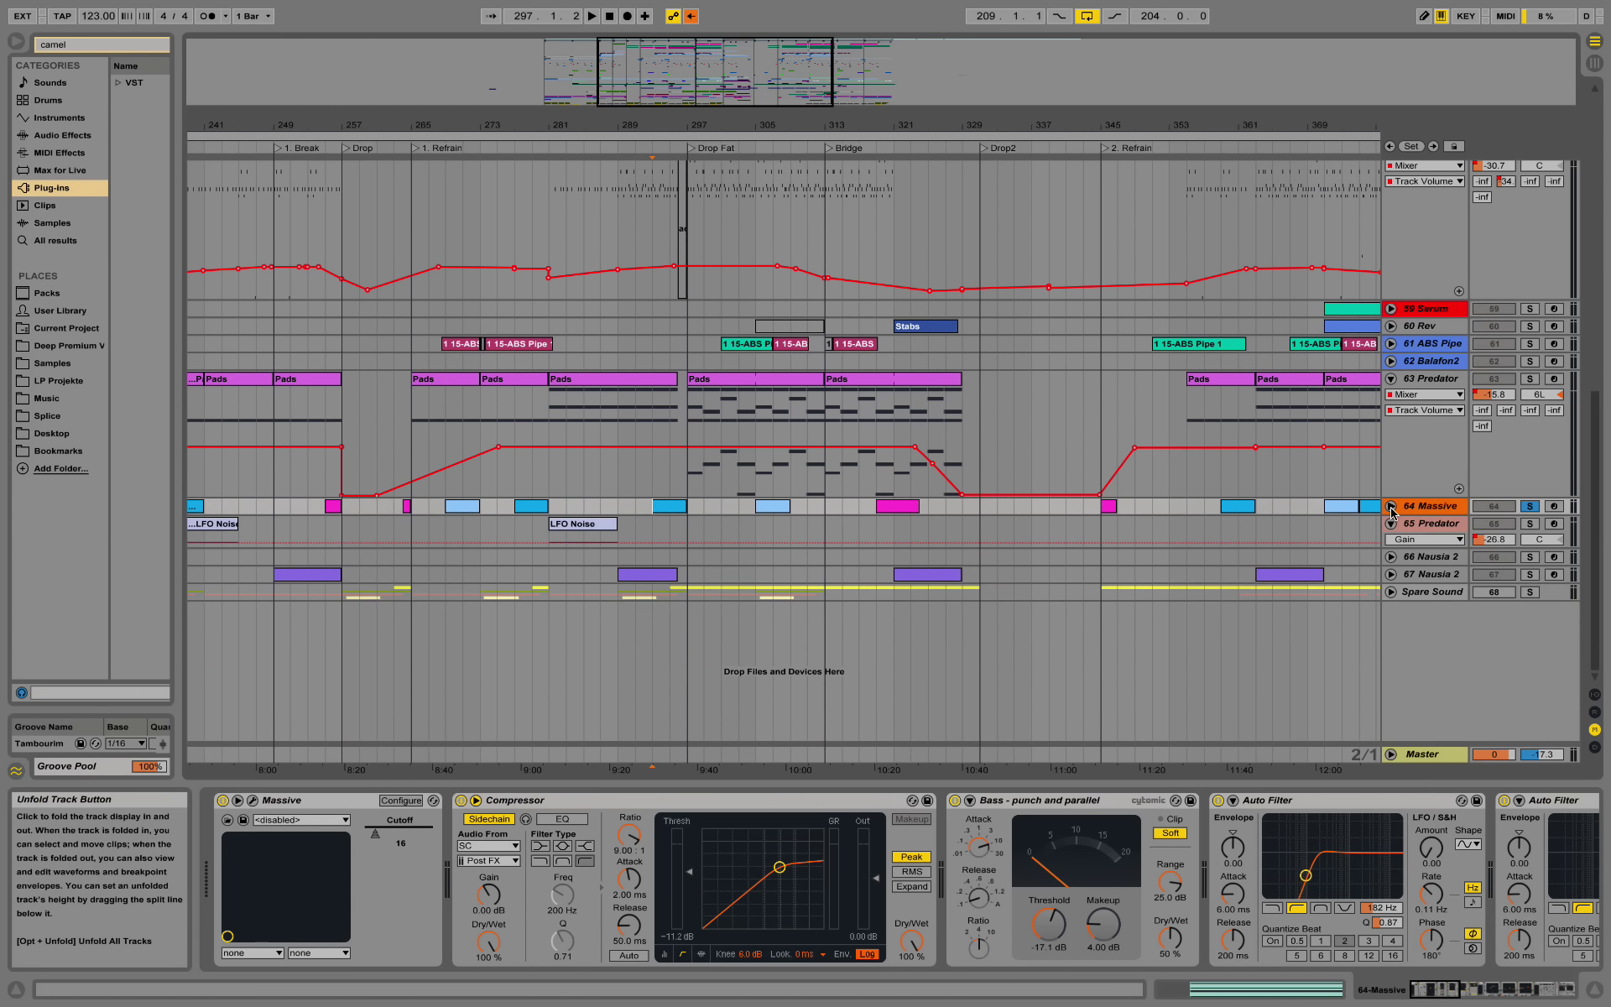
# Step: Unfold Nausia 2, select its clip, solo it, and start playback
pyautogui.click(1391, 578)
pyautogui.click(652, 576)
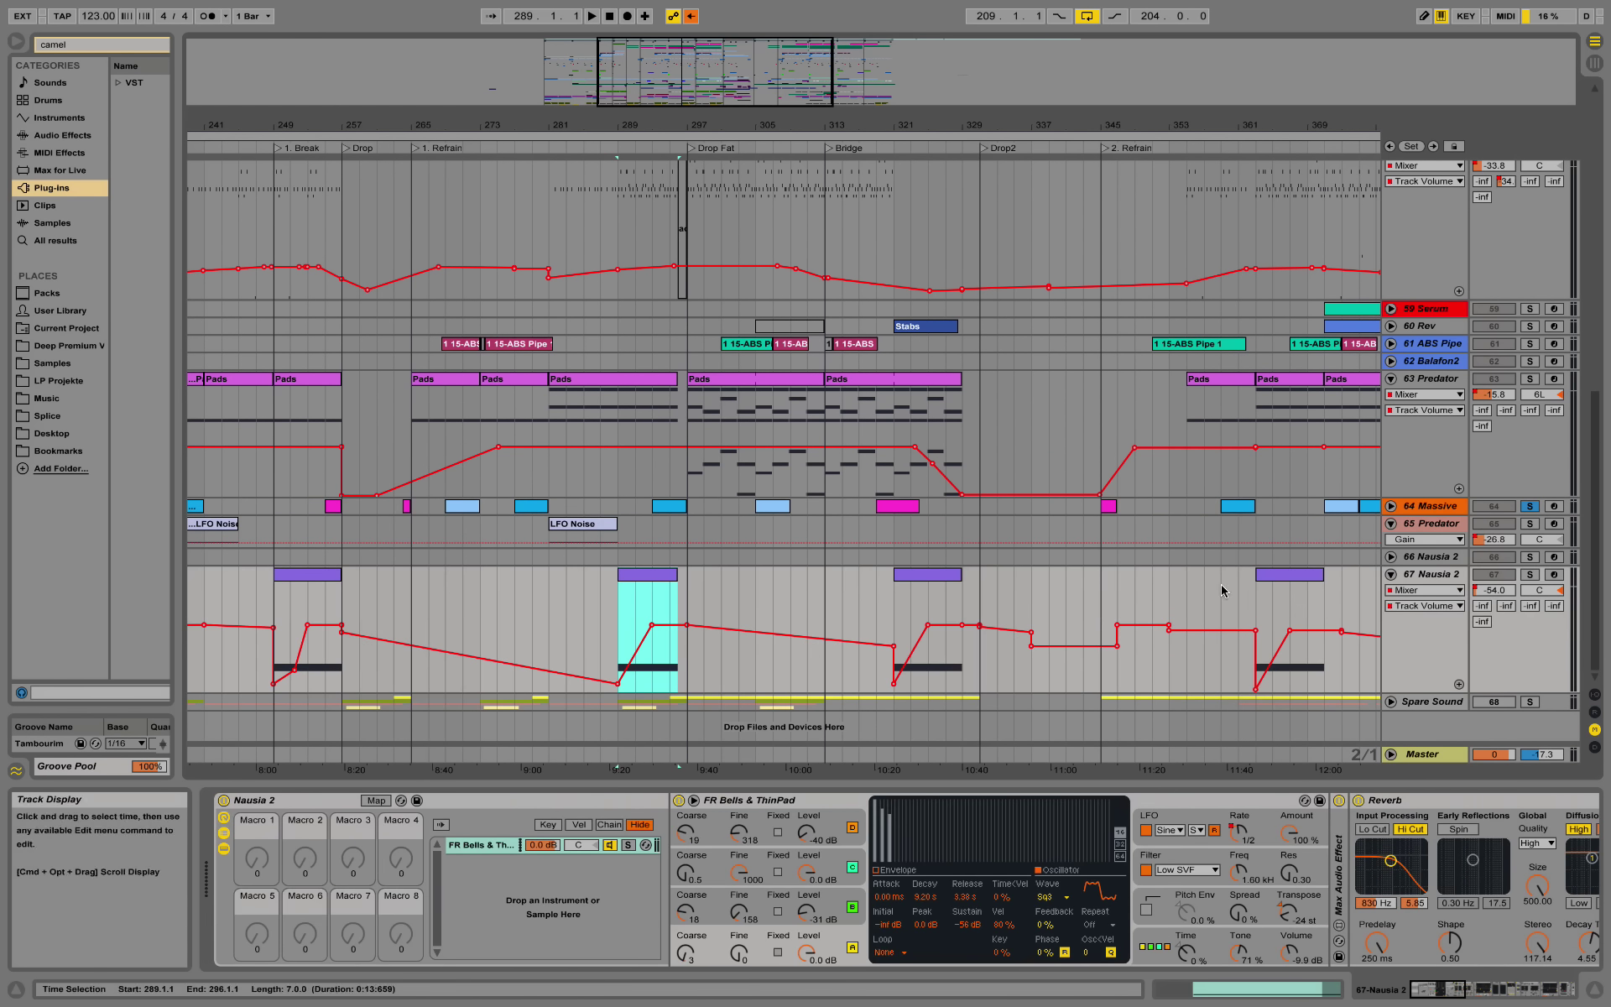
pyautogui.click(1529, 575)
pyautogui.press('space')
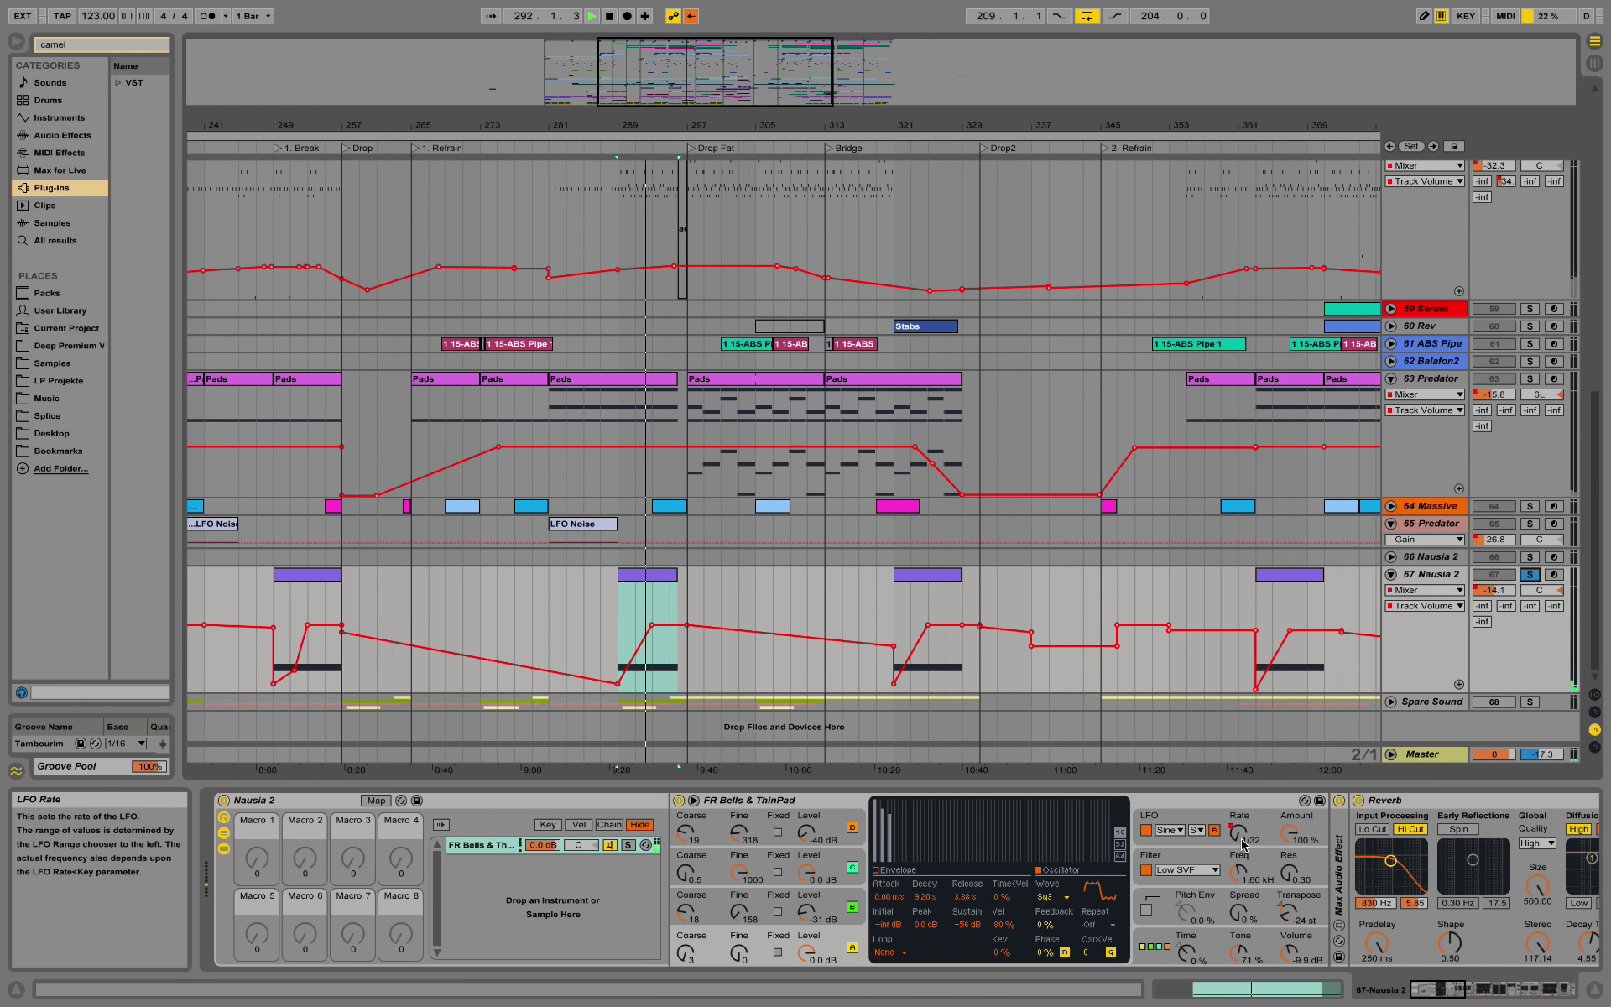
pyautogui.scroll(1, 1243, 843)
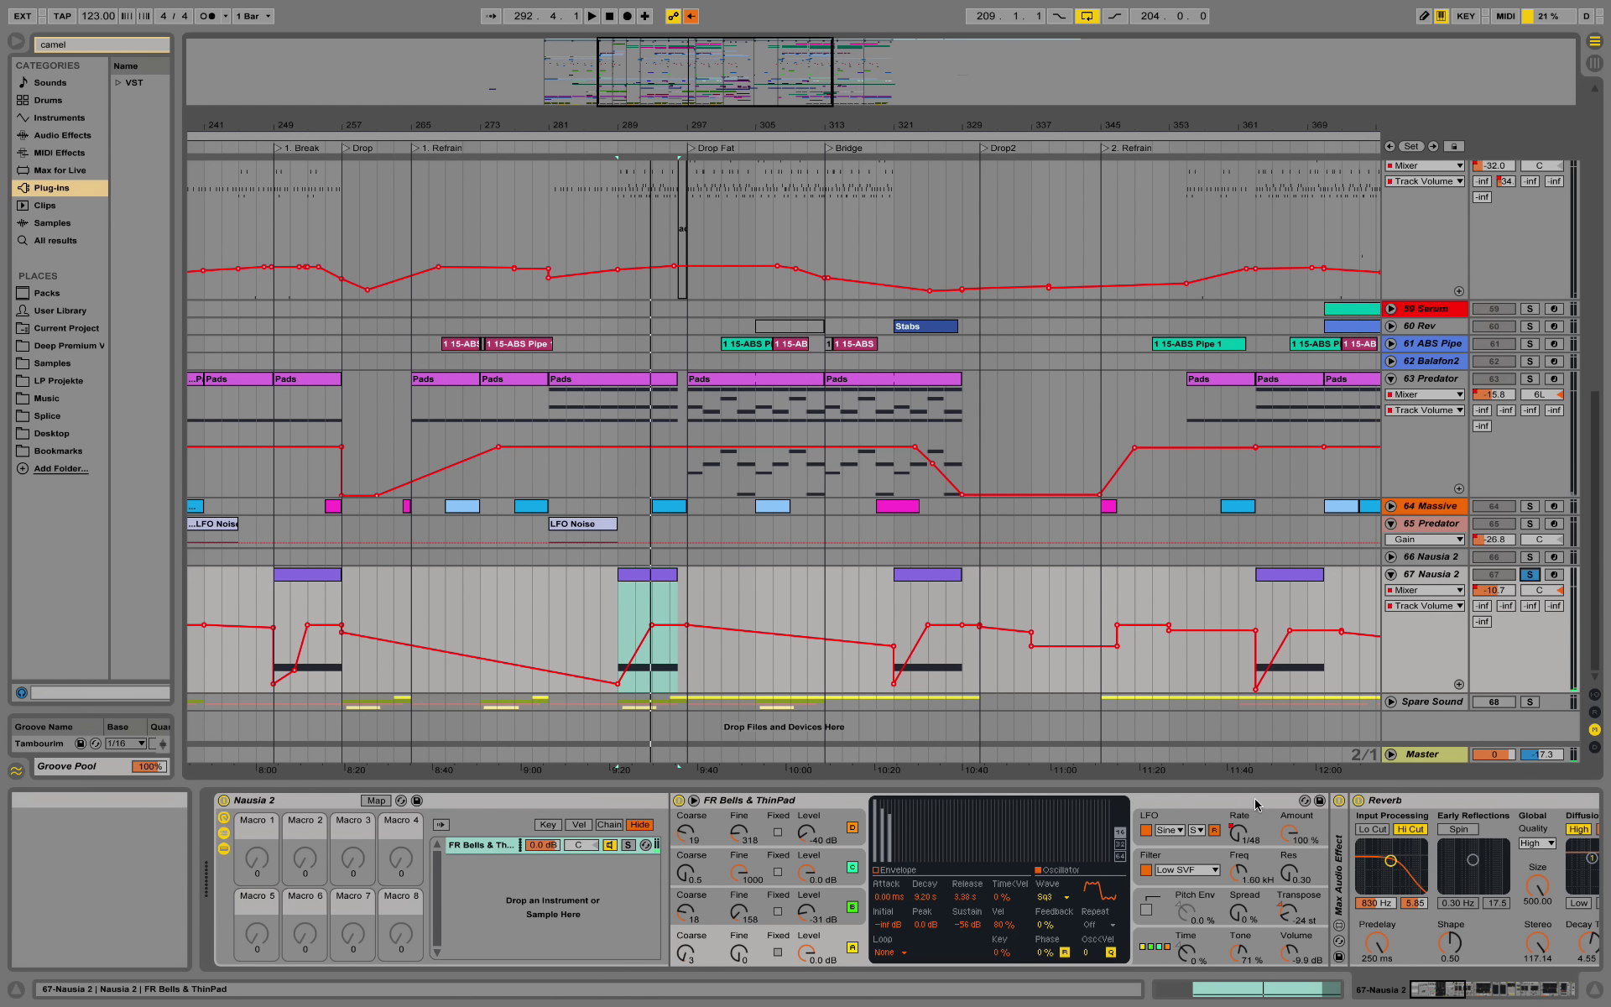
# Step: Show the LFO Sync envelope, zoom in around bar 289, and play the dips
pyautogui.click(1246, 847)
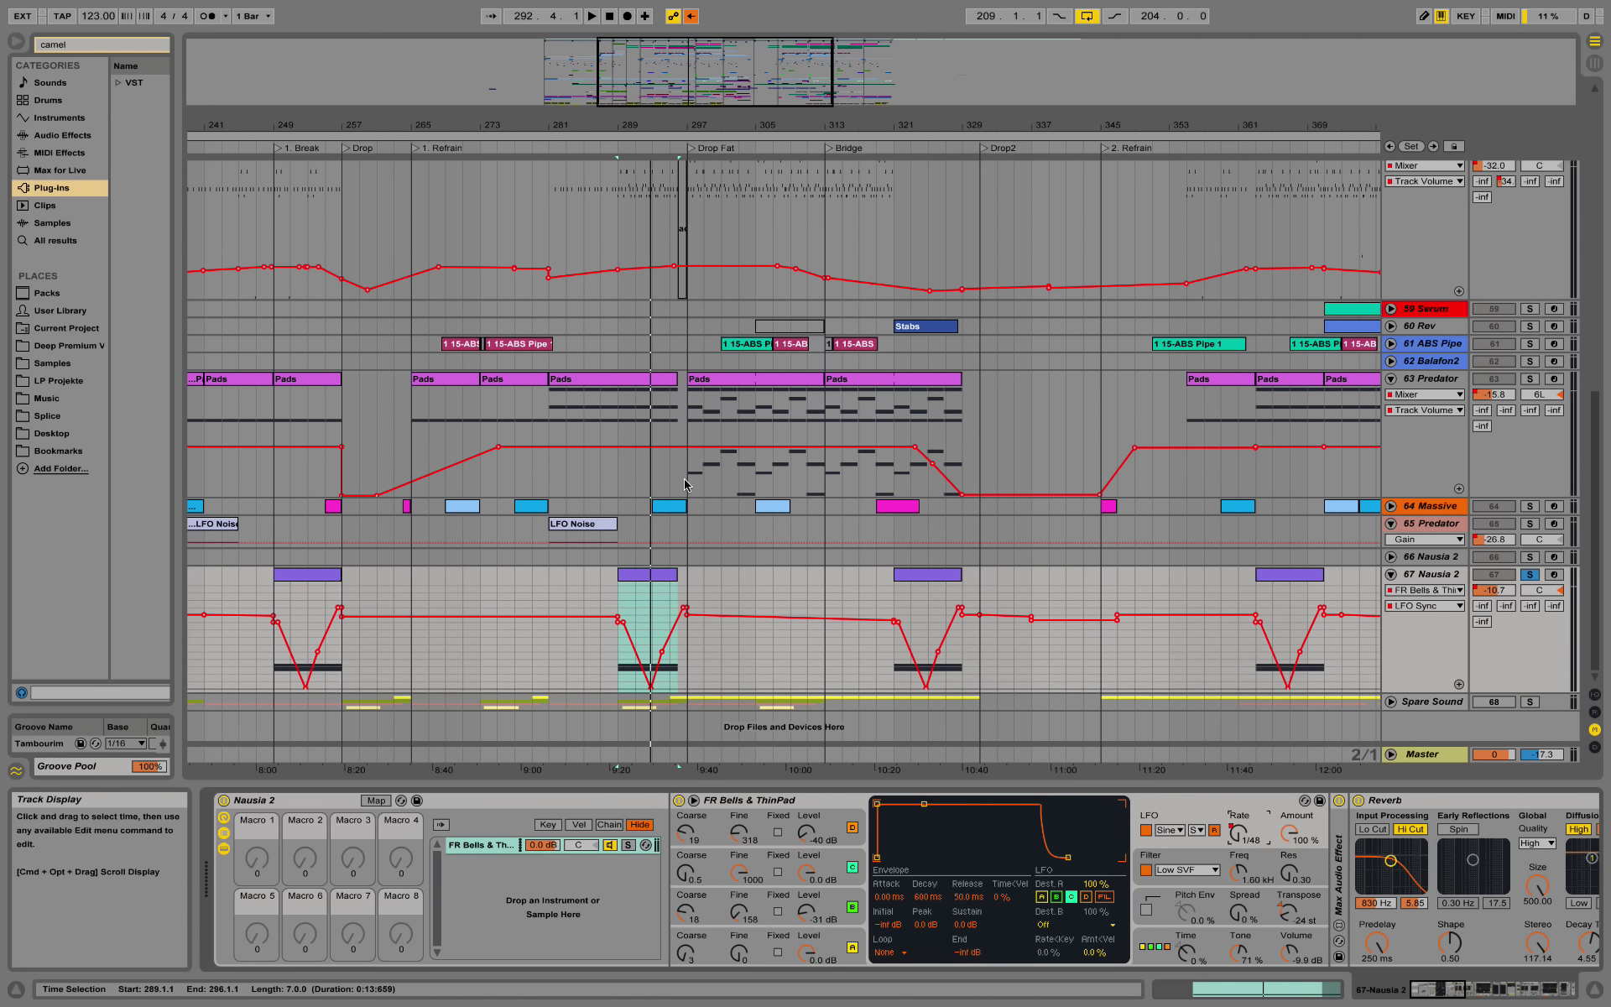
pyautogui.click(620, 600)
pyautogui.moveTo(641, 131); pyautogui.dragTo(640, 252)
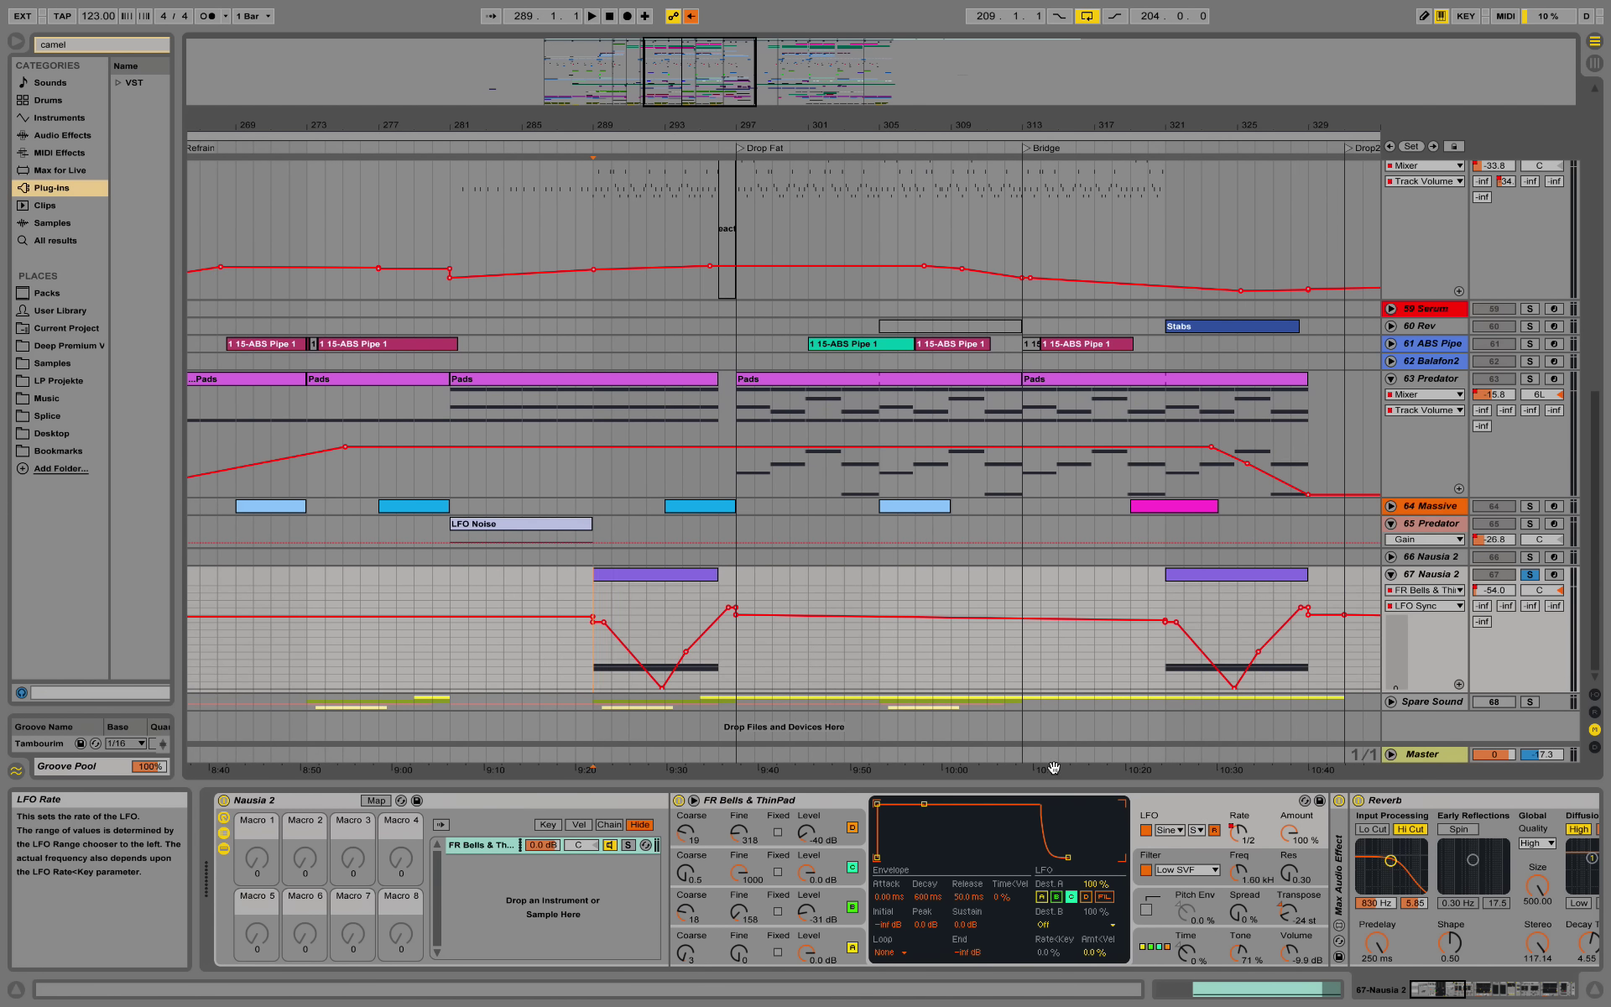
pyautogui.press('space')
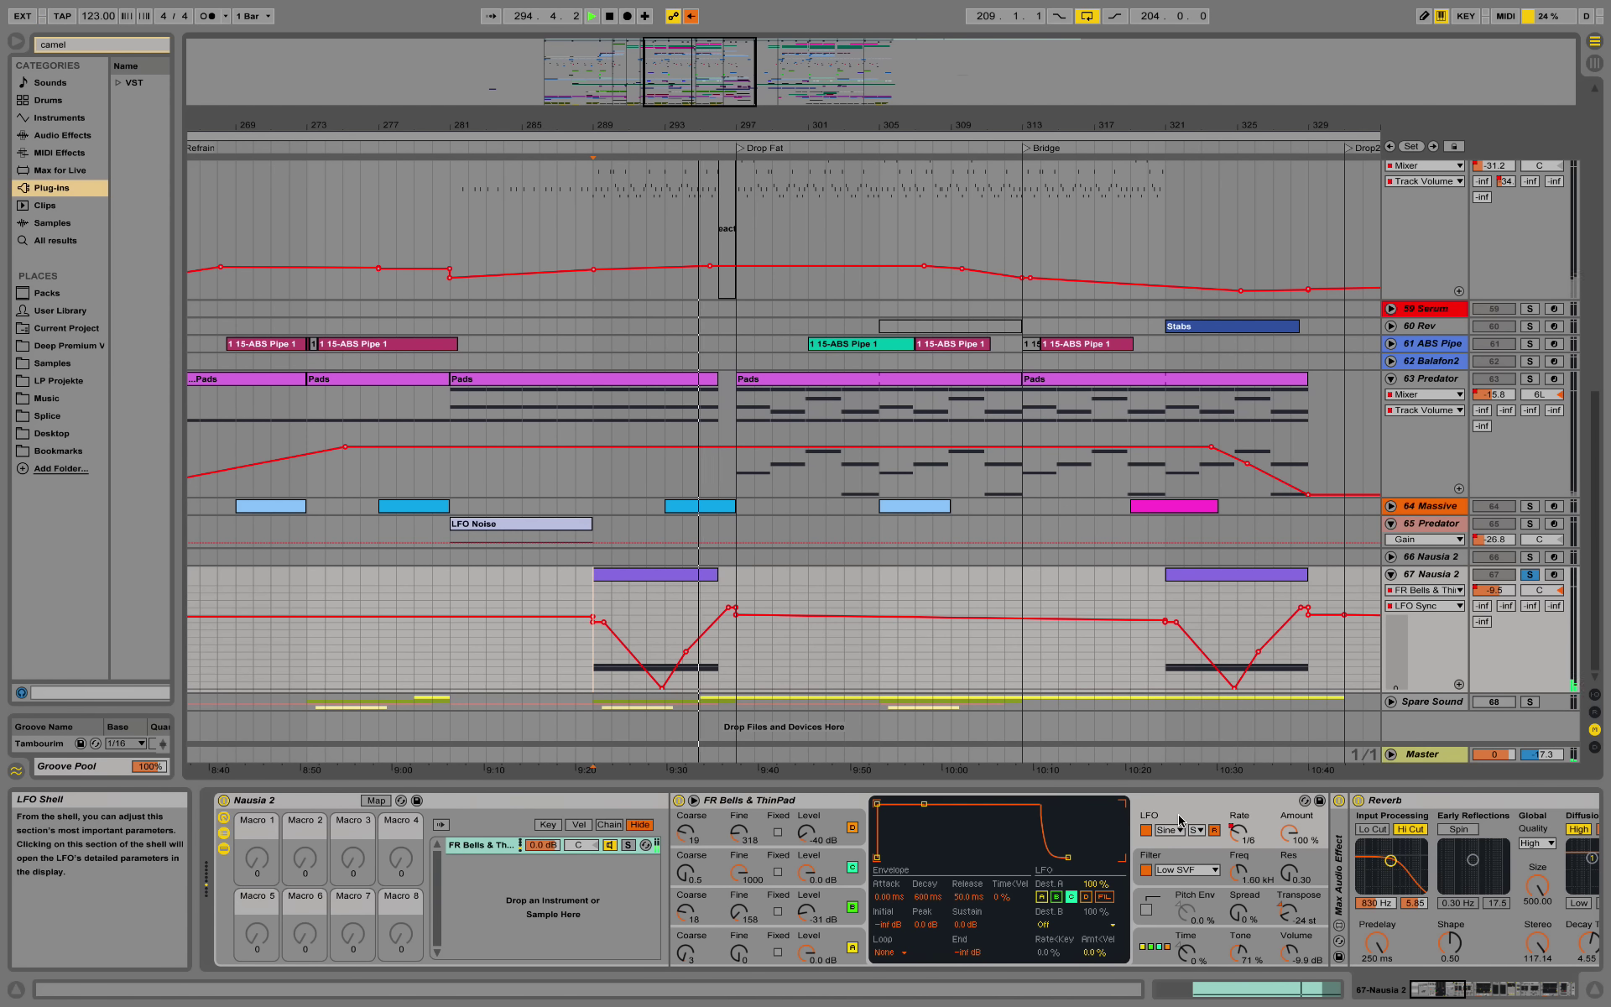
pyautogui.press('space')
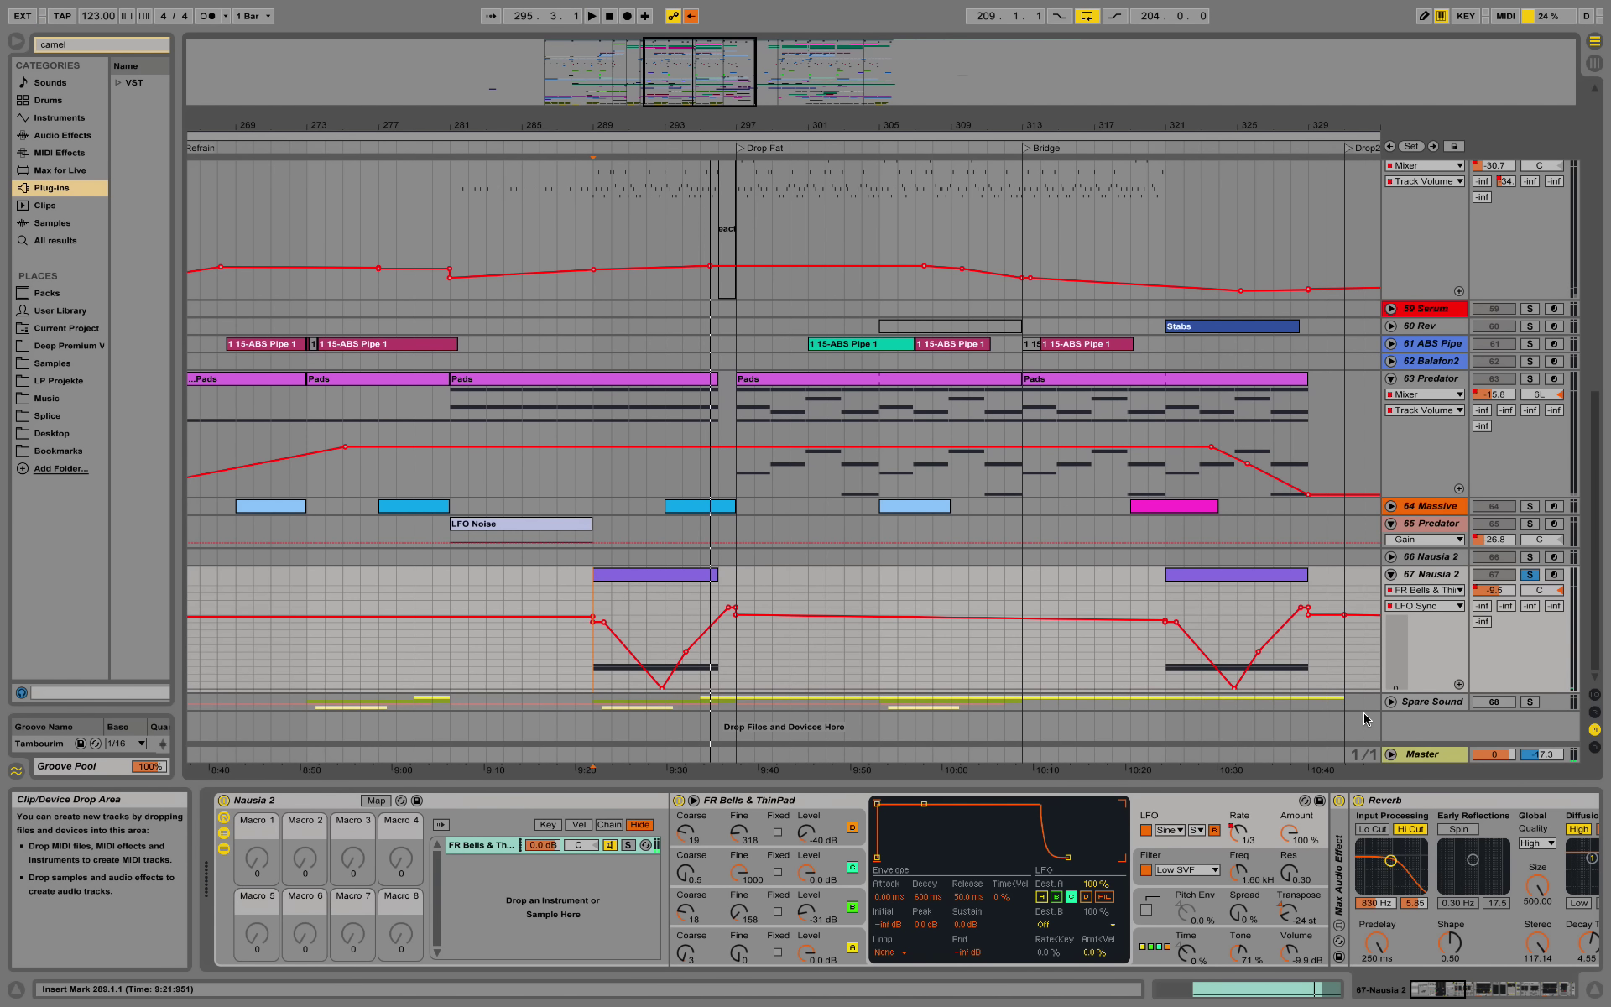
# Step: Fold Nausia 2, briefly unfold it to recheck the envelope, then fold it again
pyautogui.click(1391, 575)
pyautogui.click(1391, 575)
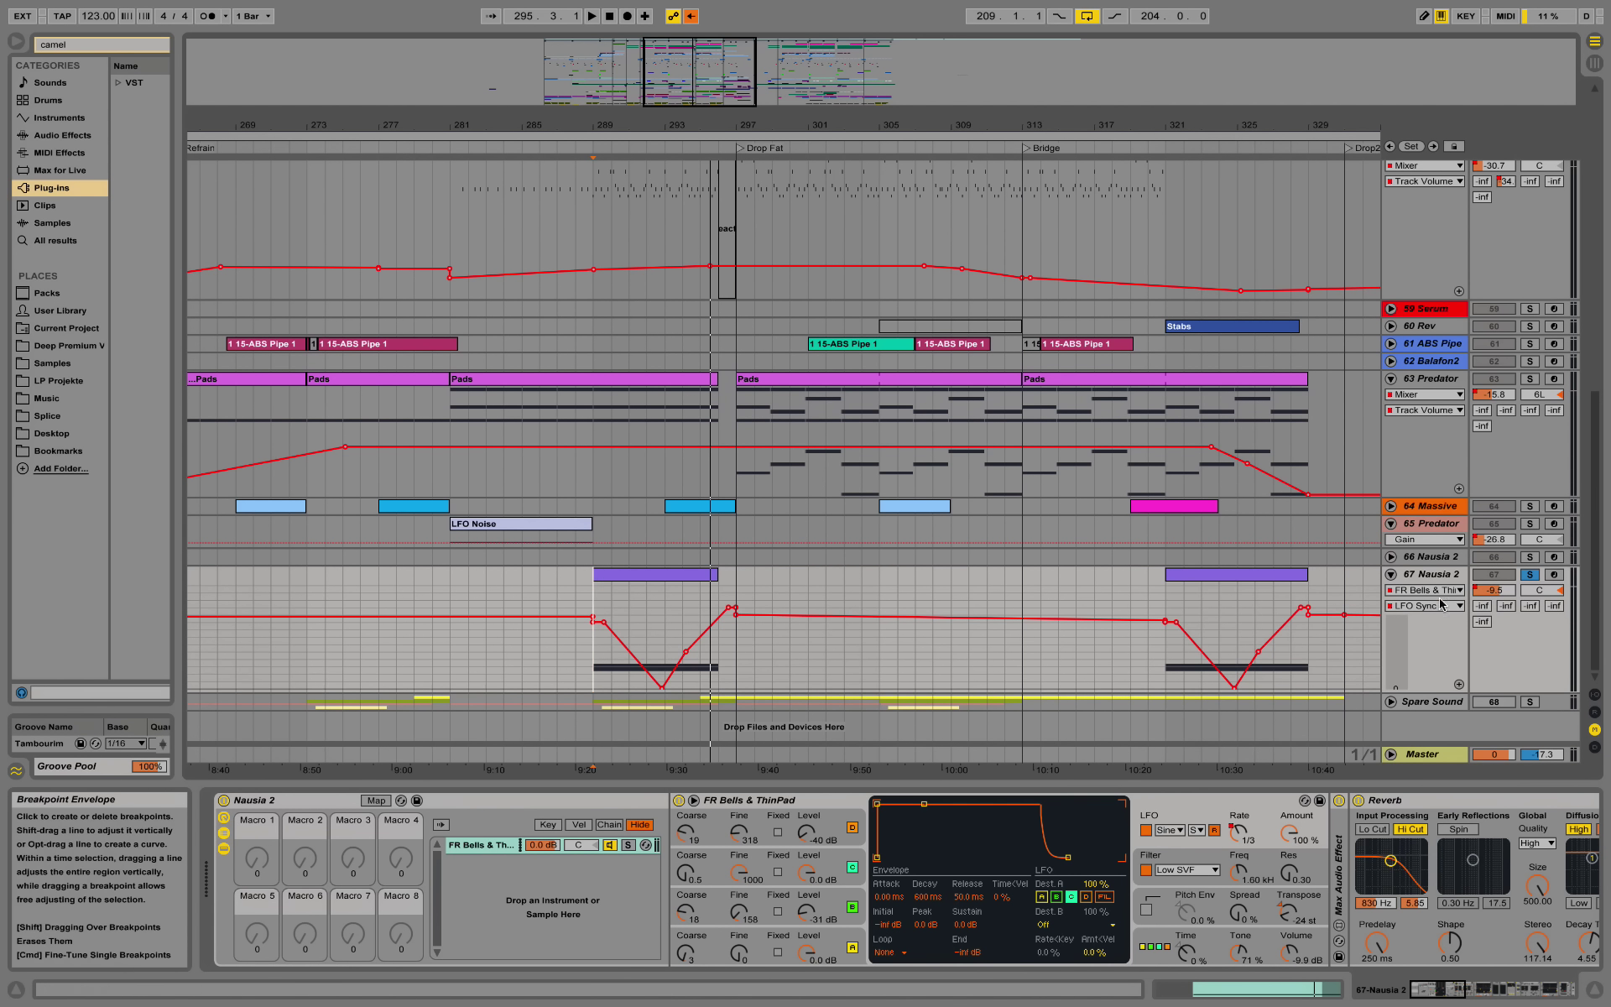
pyautogui.click(1391, 576)
pyautogui.scroll(2, 1313, 478)
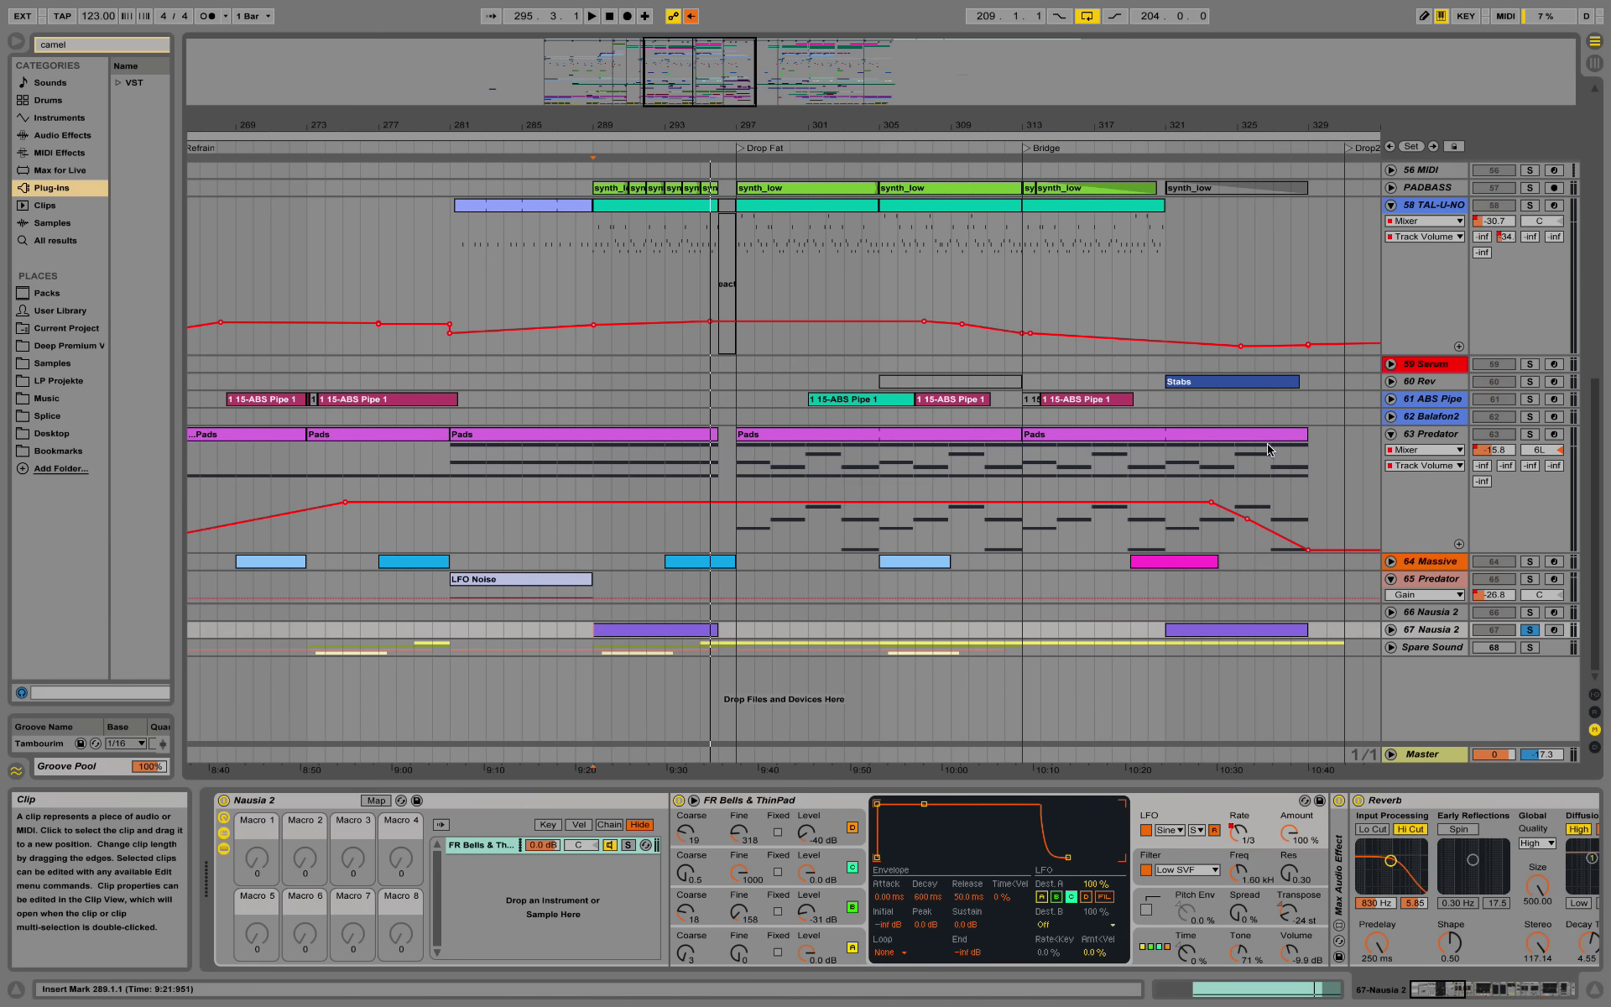
# Step: Fold Predator, scroll up to MAIN, and show ABS Pipe 1 in its devices
pyautogui.click(1391, 433)
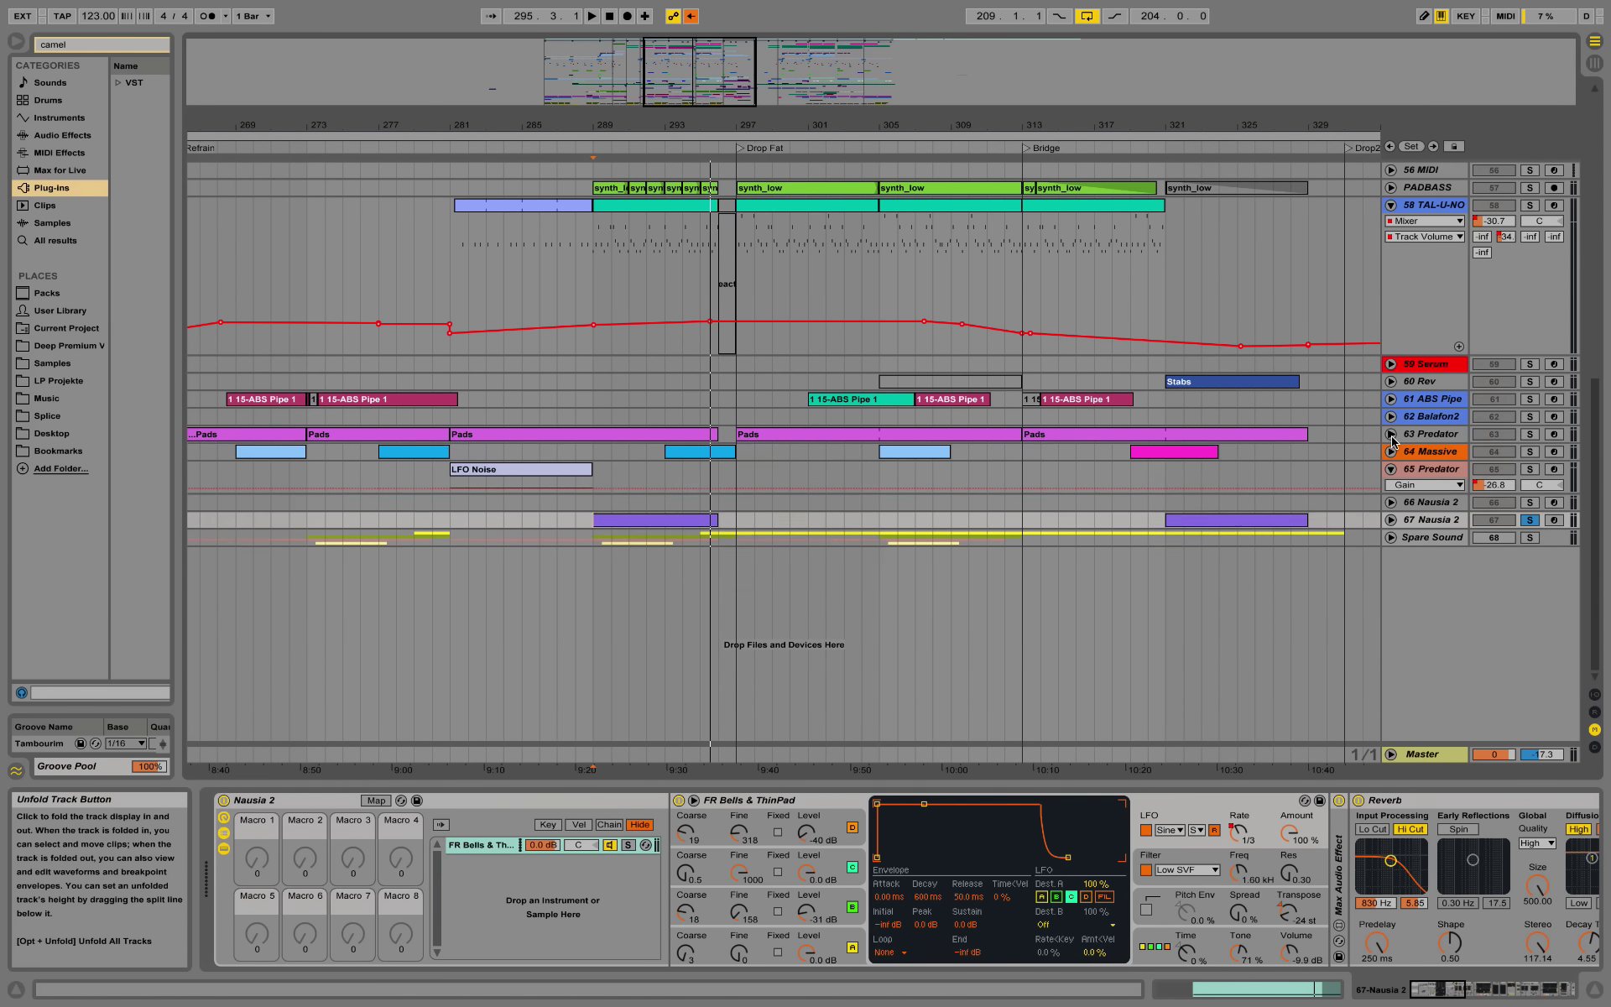
pyautogui.scroll(3, 907, 375)
pyautogui.scroll(3, 906, 375)
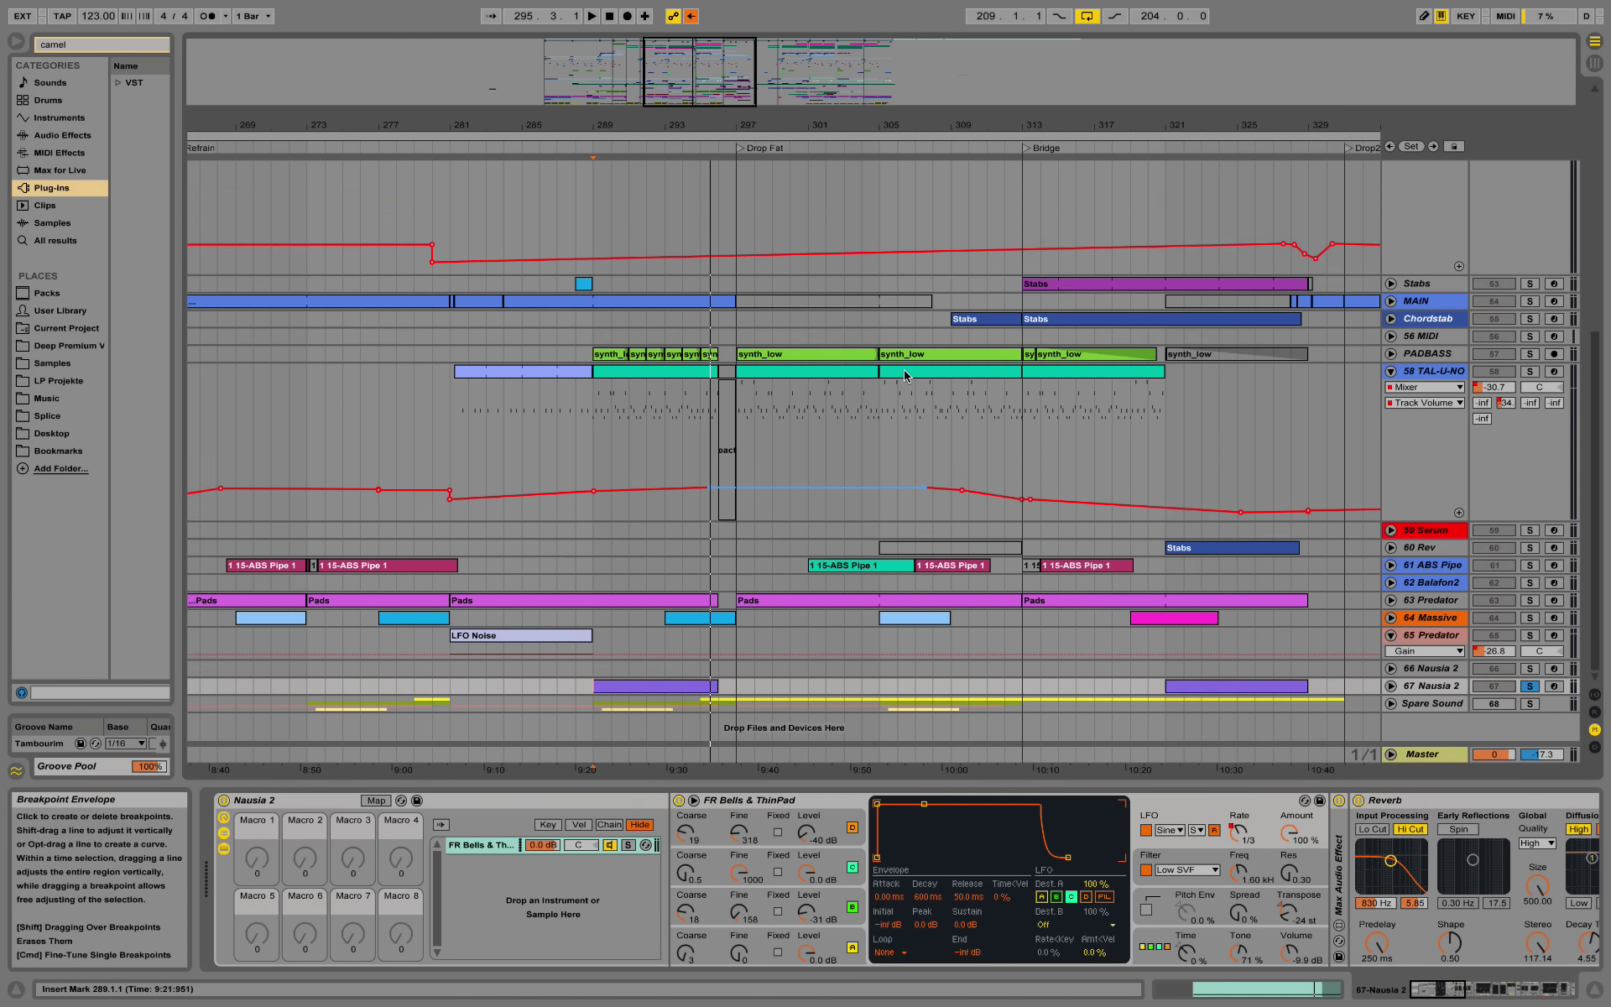
pyautogui.scroll(2, 907, 376)
pyautogui.click(1445, 990)
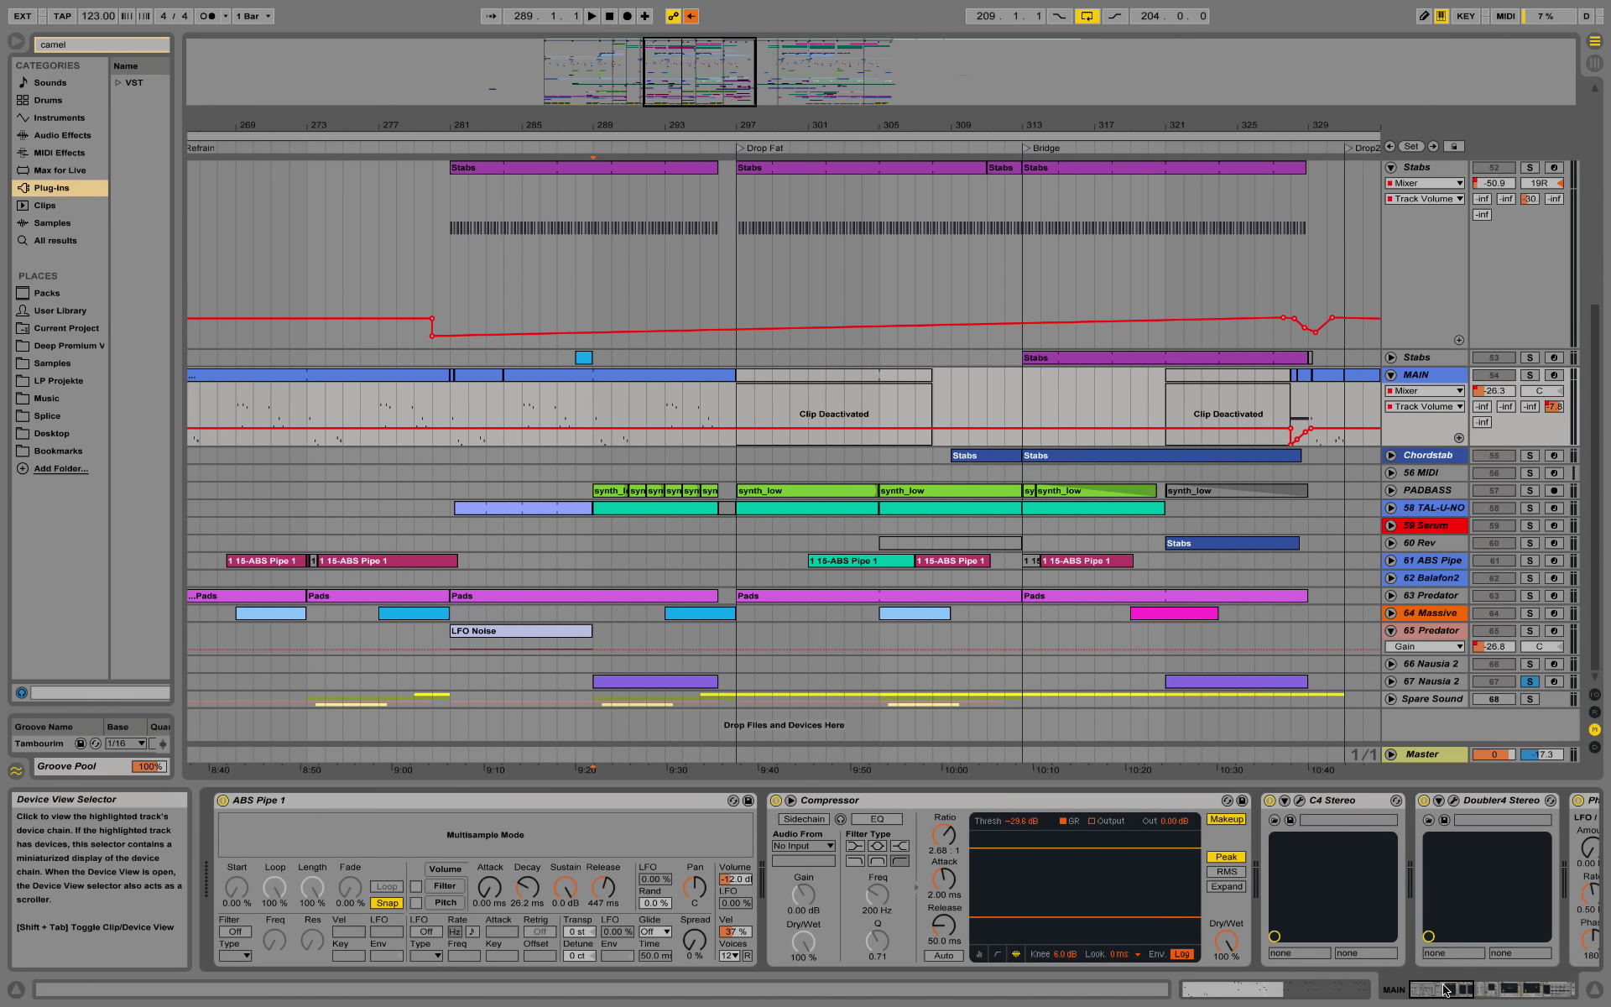
# Step: Play MAIN from bar 289 soloed, then unsoloed, and open Sounds in the browser
pyautogui.click(1529, 376)
pyautogui.press('space')
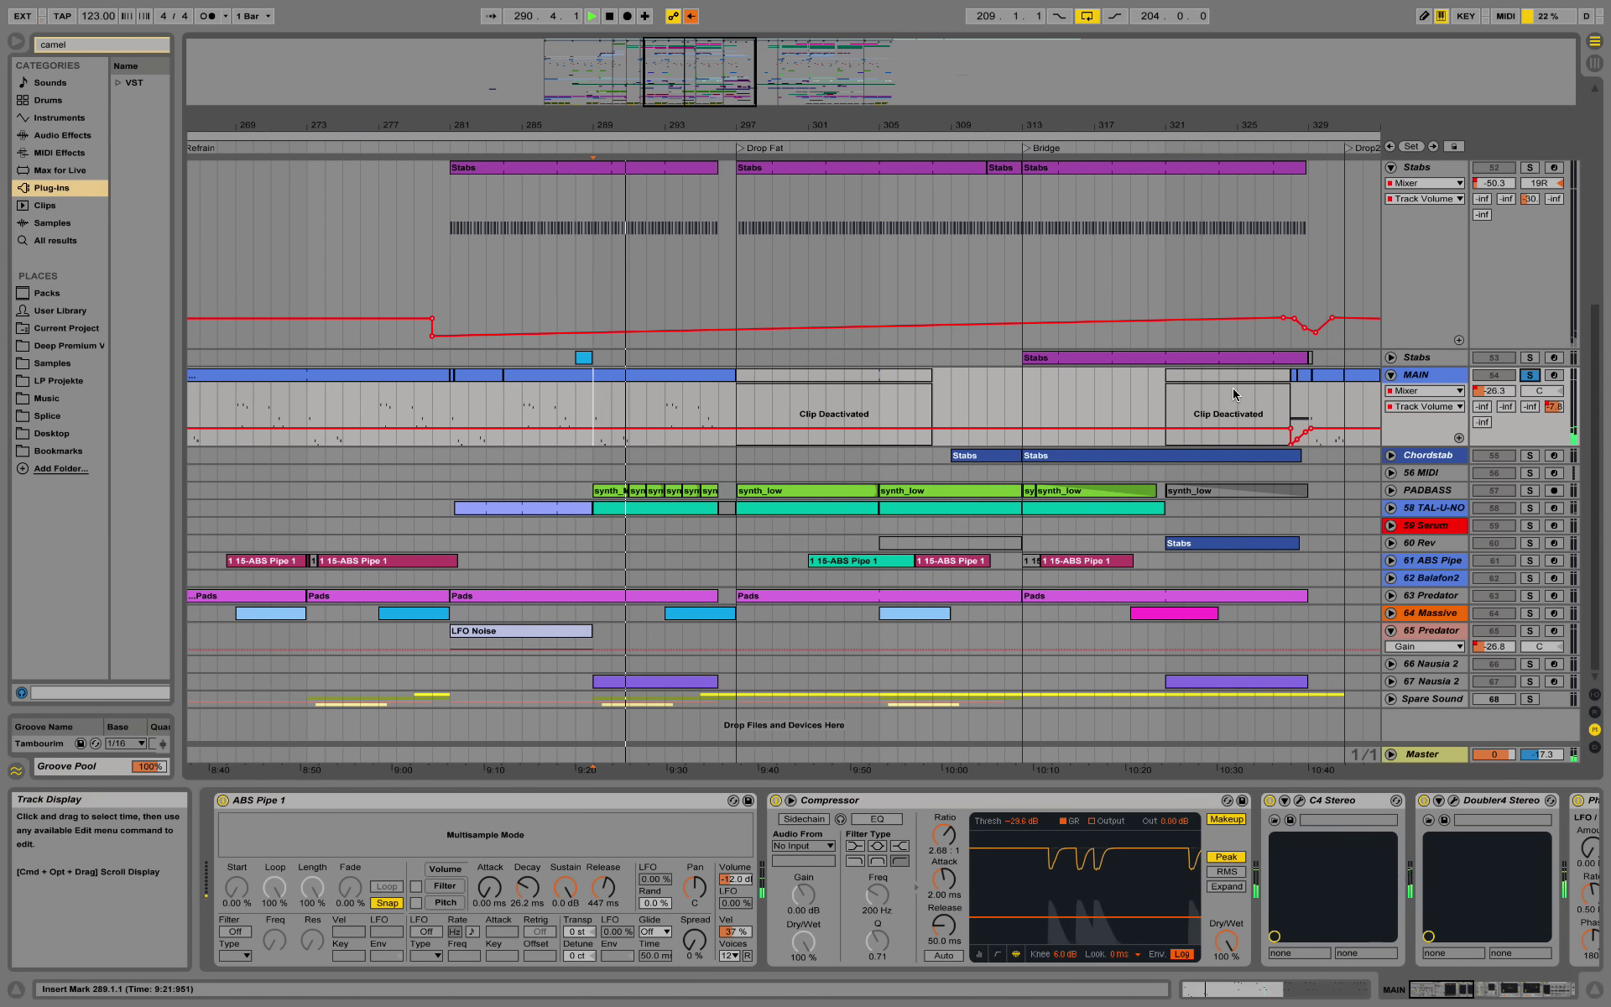
pyautogui.press('space')
pyautogui.click(1529, 375)
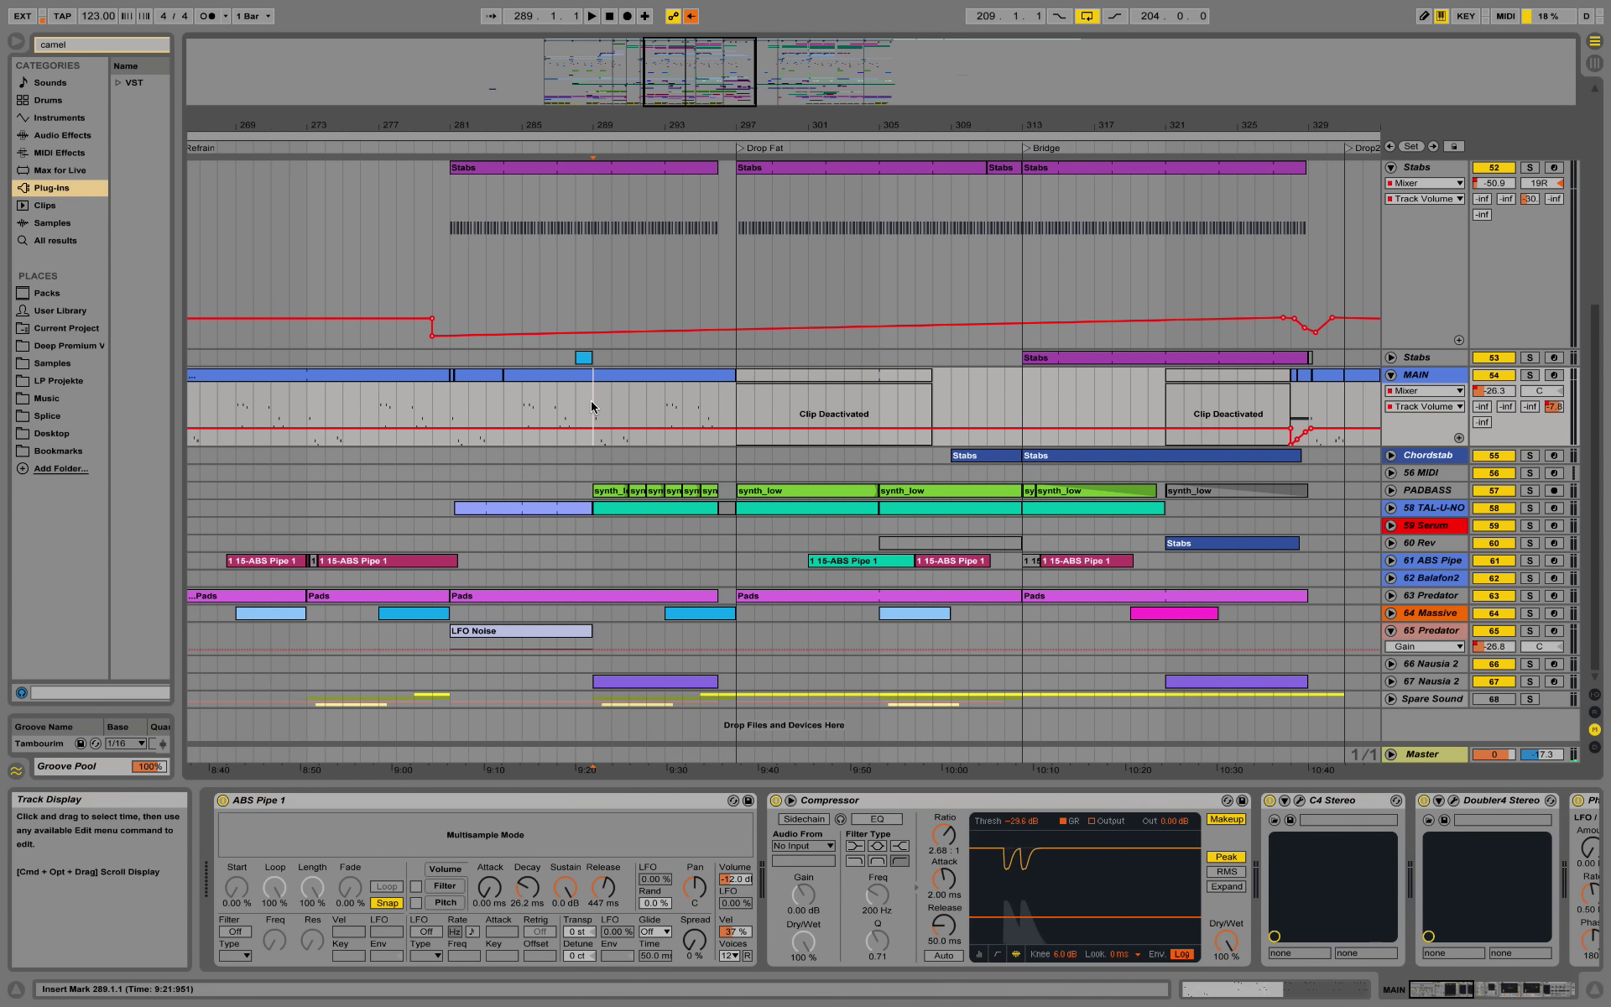
pyautogui.press('space')
pyautogui.press('space')
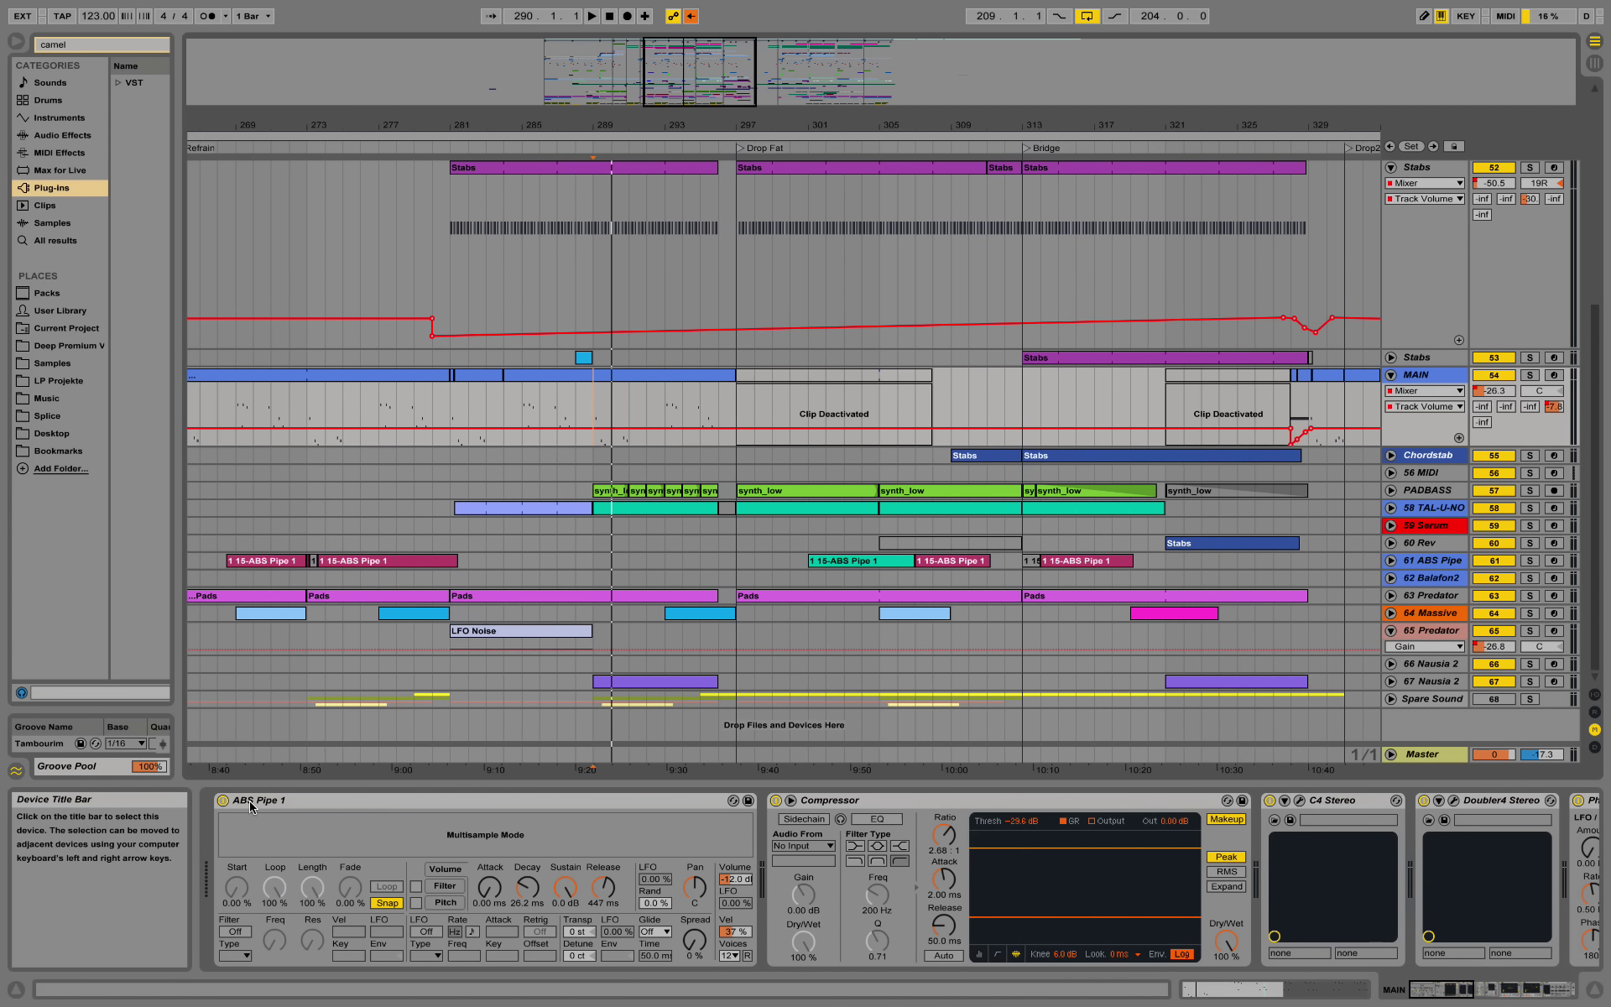
pyautogui.click(600, 438)
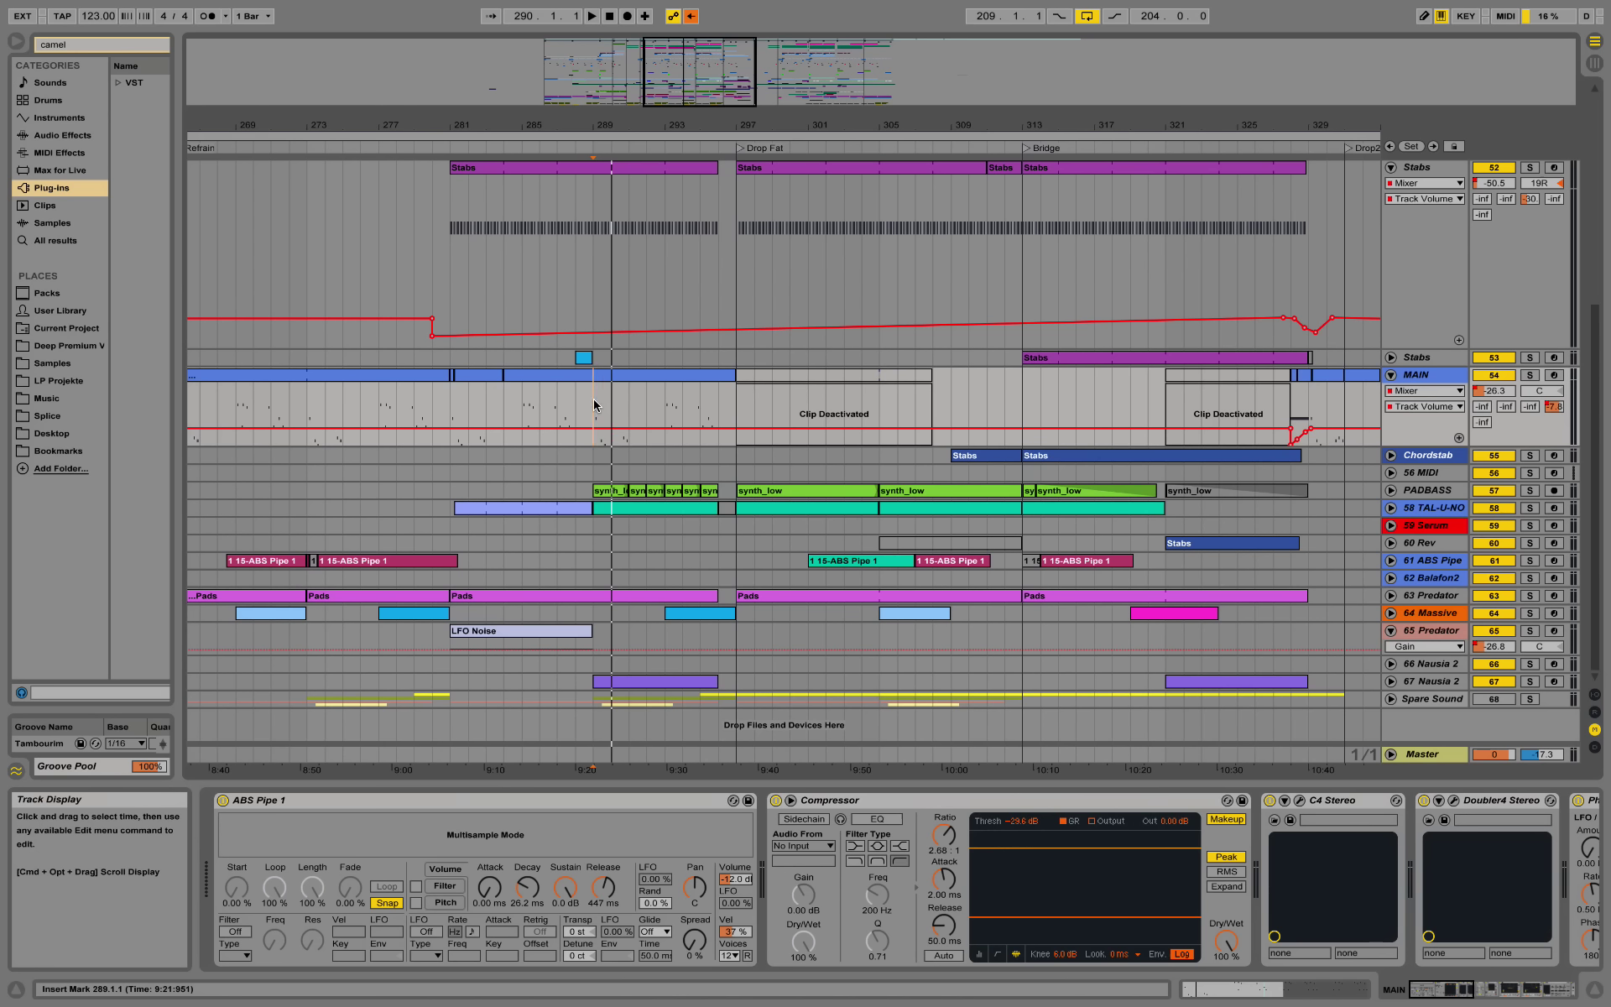
pyautogui.click(44, 83)
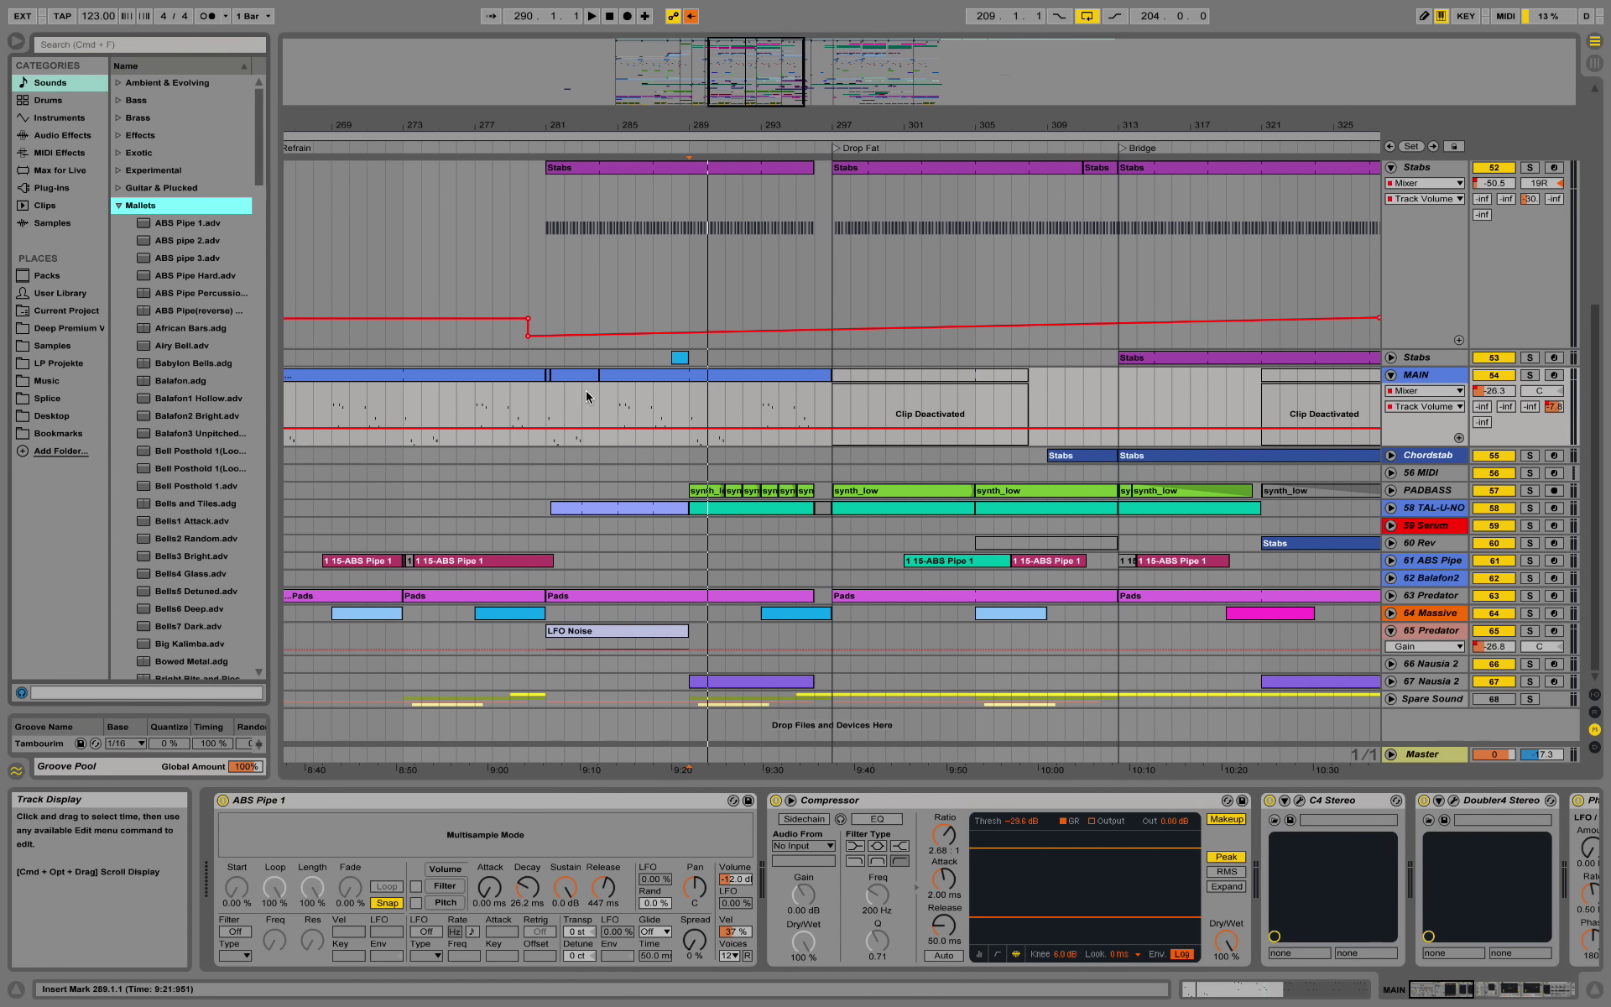
# Step: Play from bar 281 while scrolling up to the TAL-U-NO track, then stop
pyautogui.click(559, 419)
pyautogui.press('space')
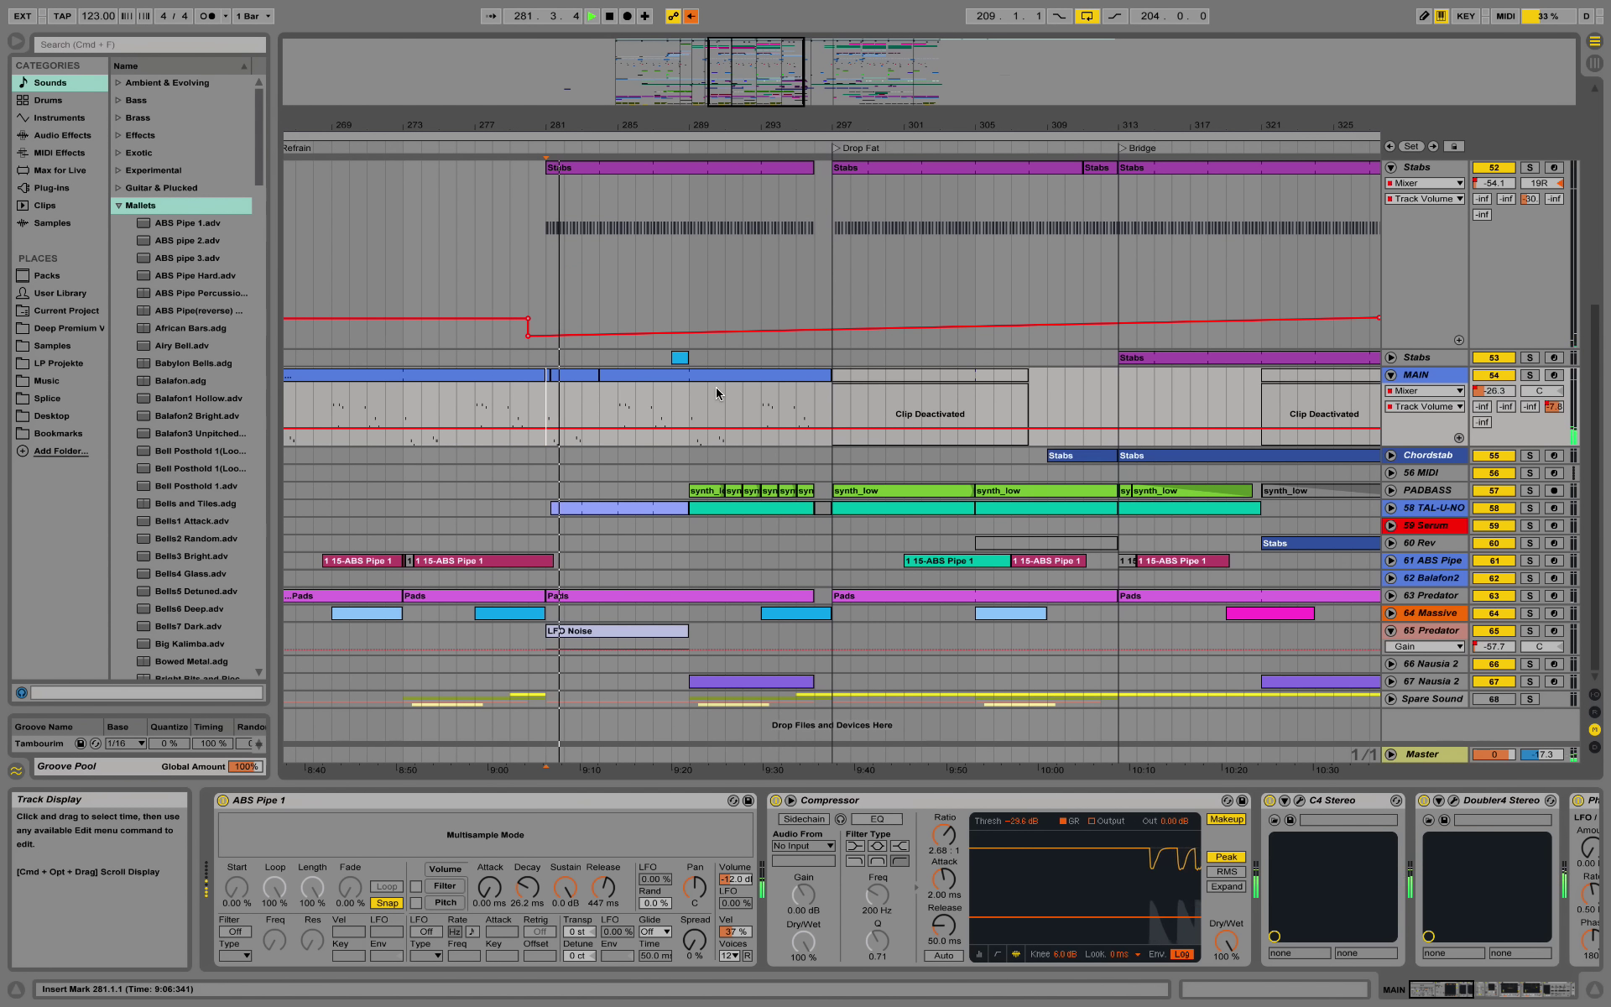
pyautogui.scroll(5, 755, 467)
pyautogui.scroll(1, 772, 469)
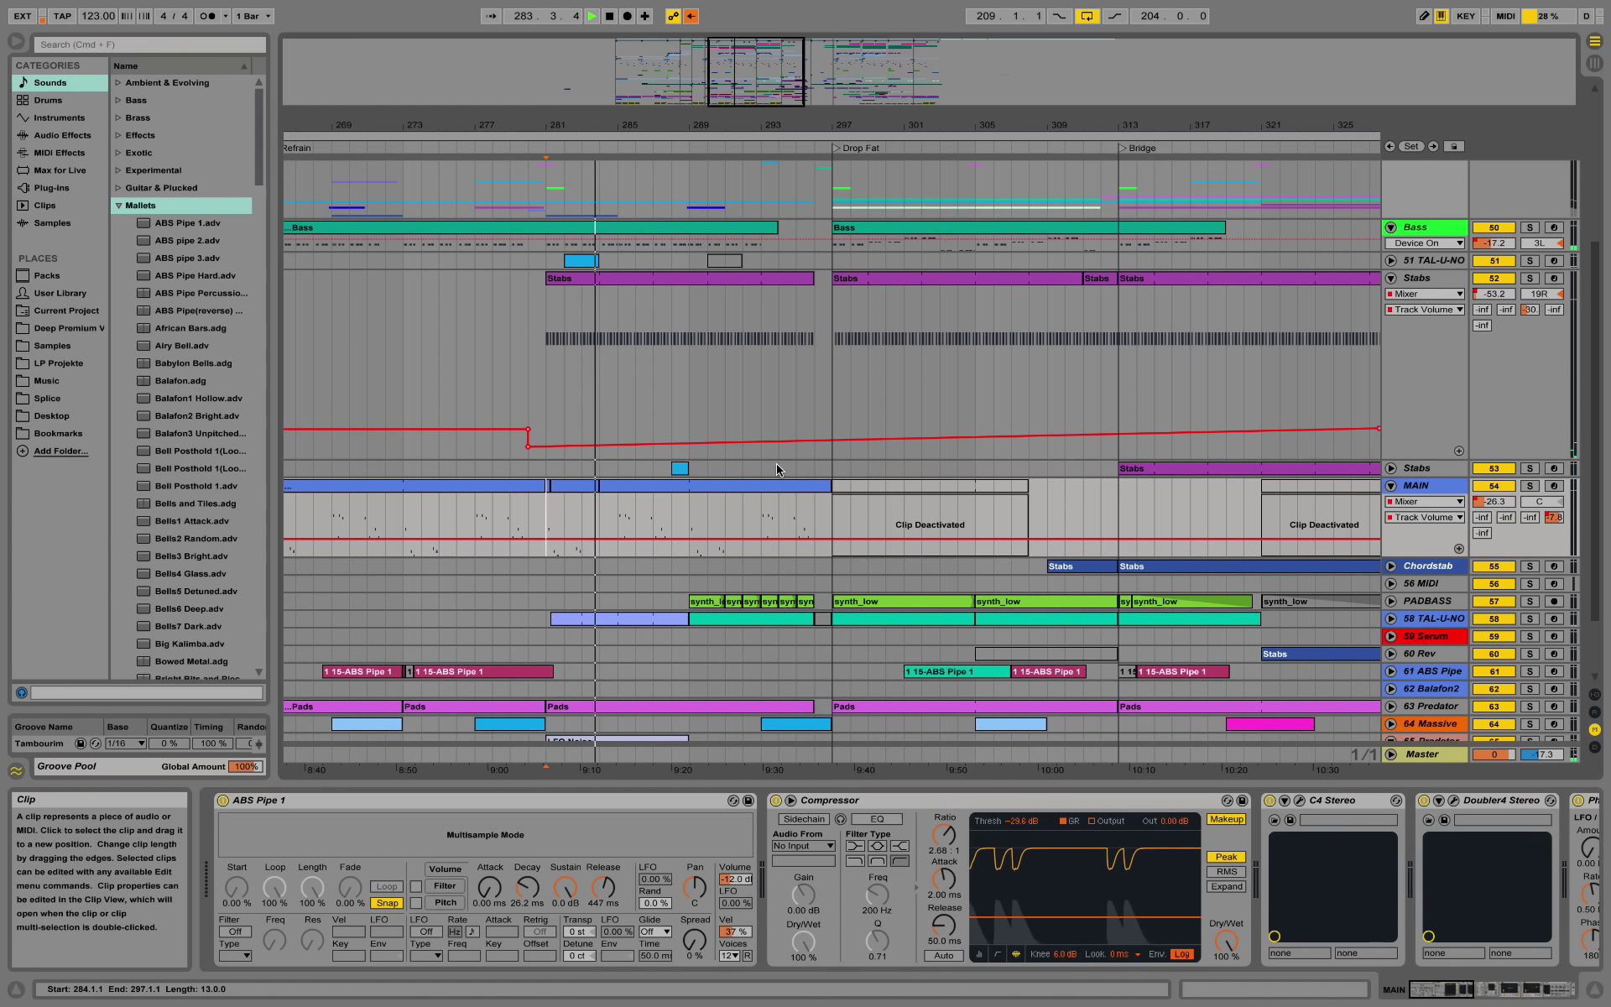
pyautogui.press('space')
# Step: Unfold TAL-U-NO taller, zoom to bars 276–300, and open the blue clip's notes
pyautogui.press('Right')
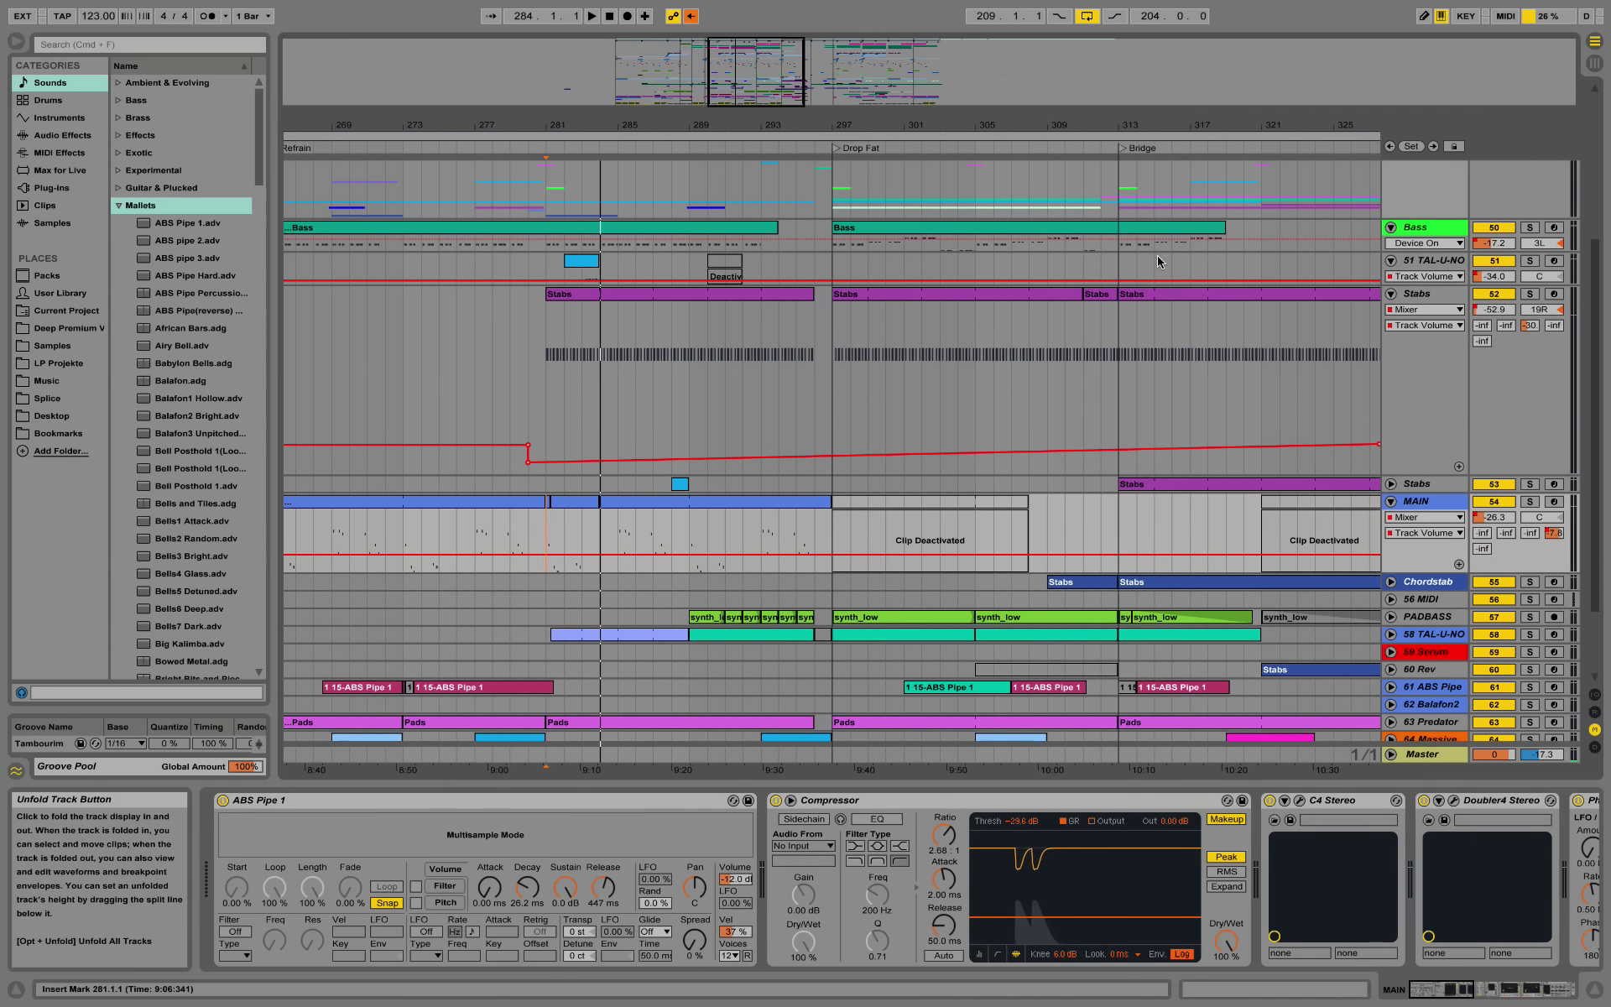
pyautogui.hotkey('alt', '+')
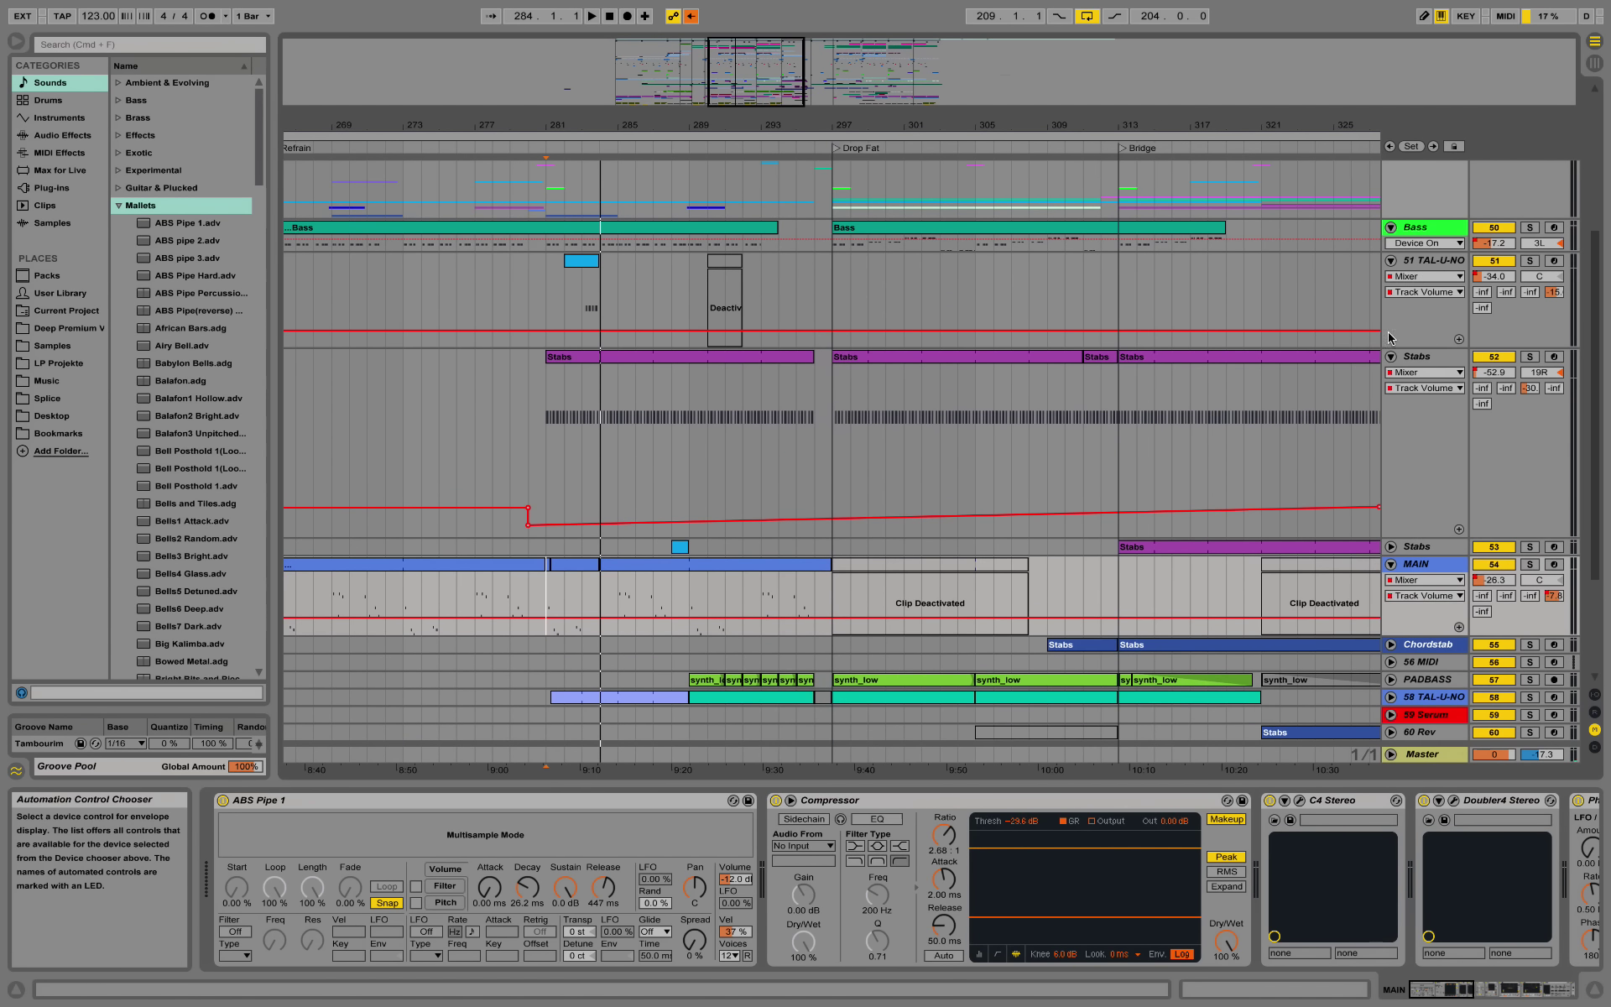
pyautogui.moveTo(623, 125); pyautogui.dragTo(582, 267)
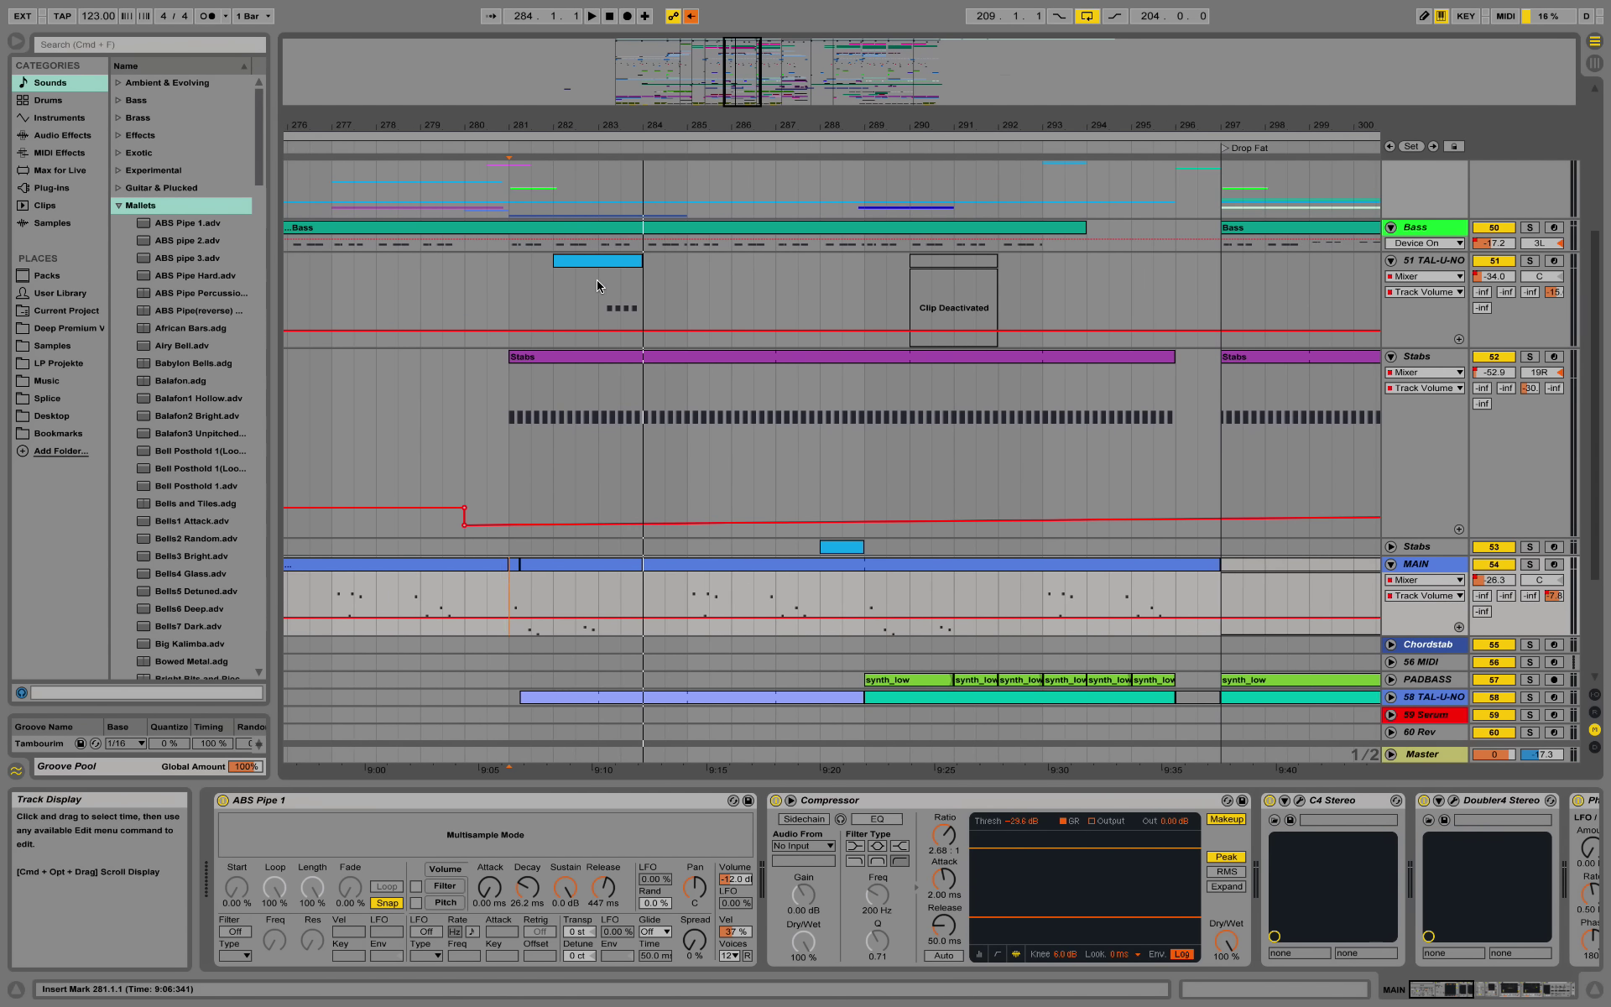
pyautogui.doubleClick(600, 262)
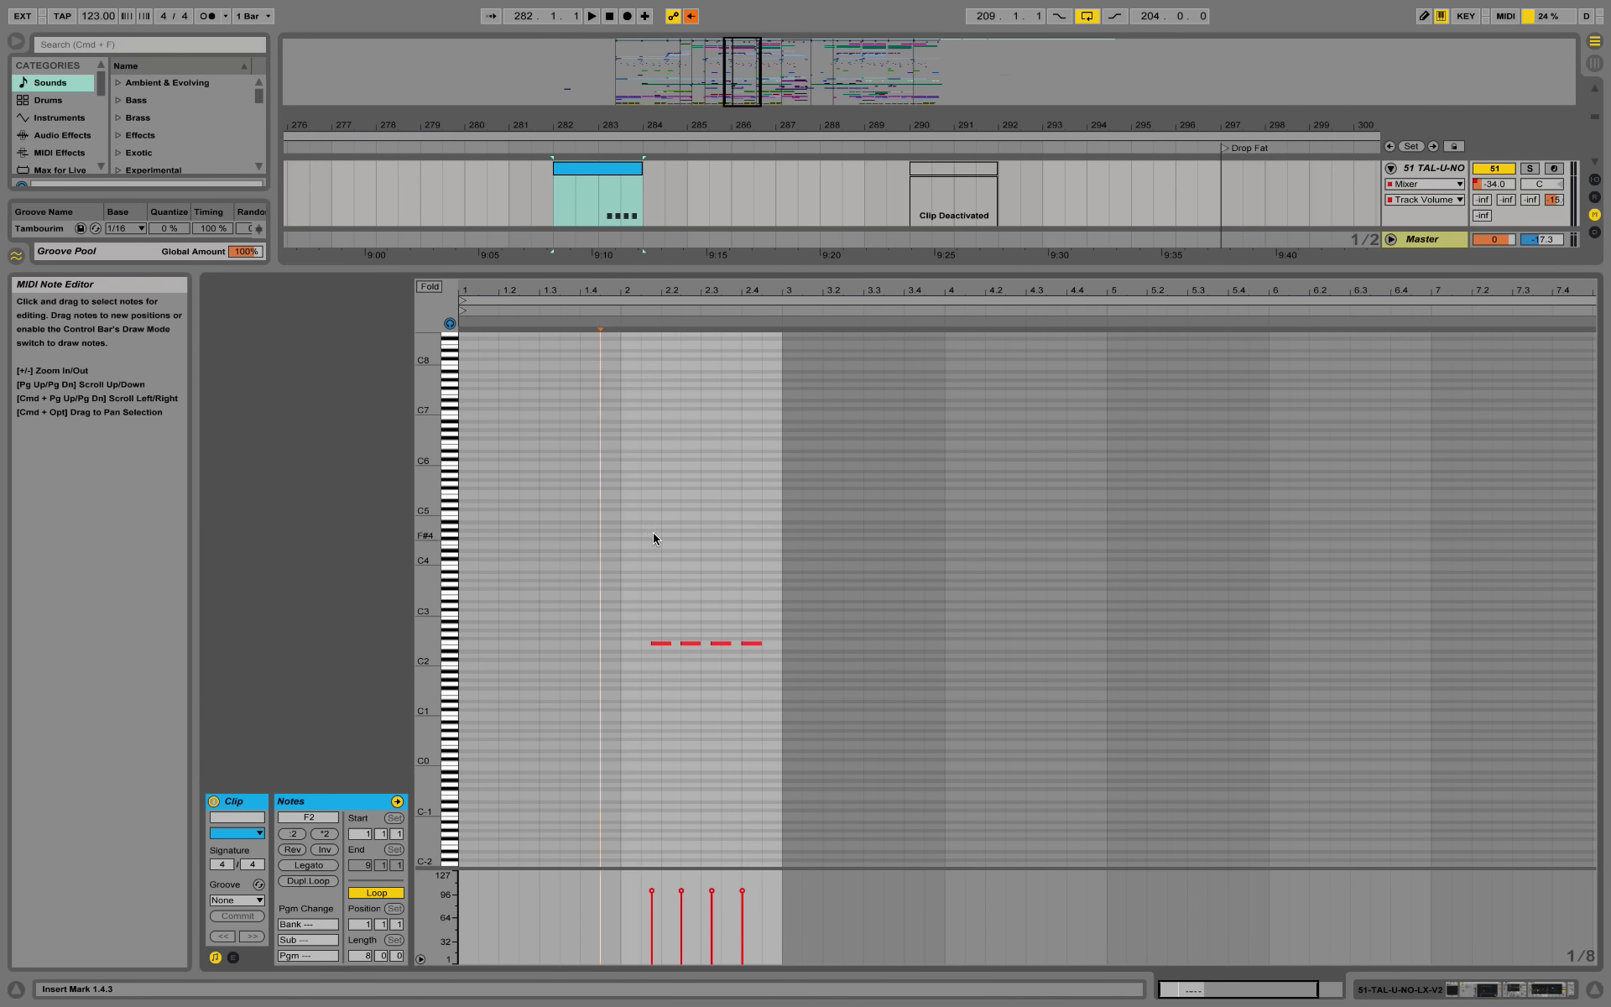
pyautogui.click(641, 529)
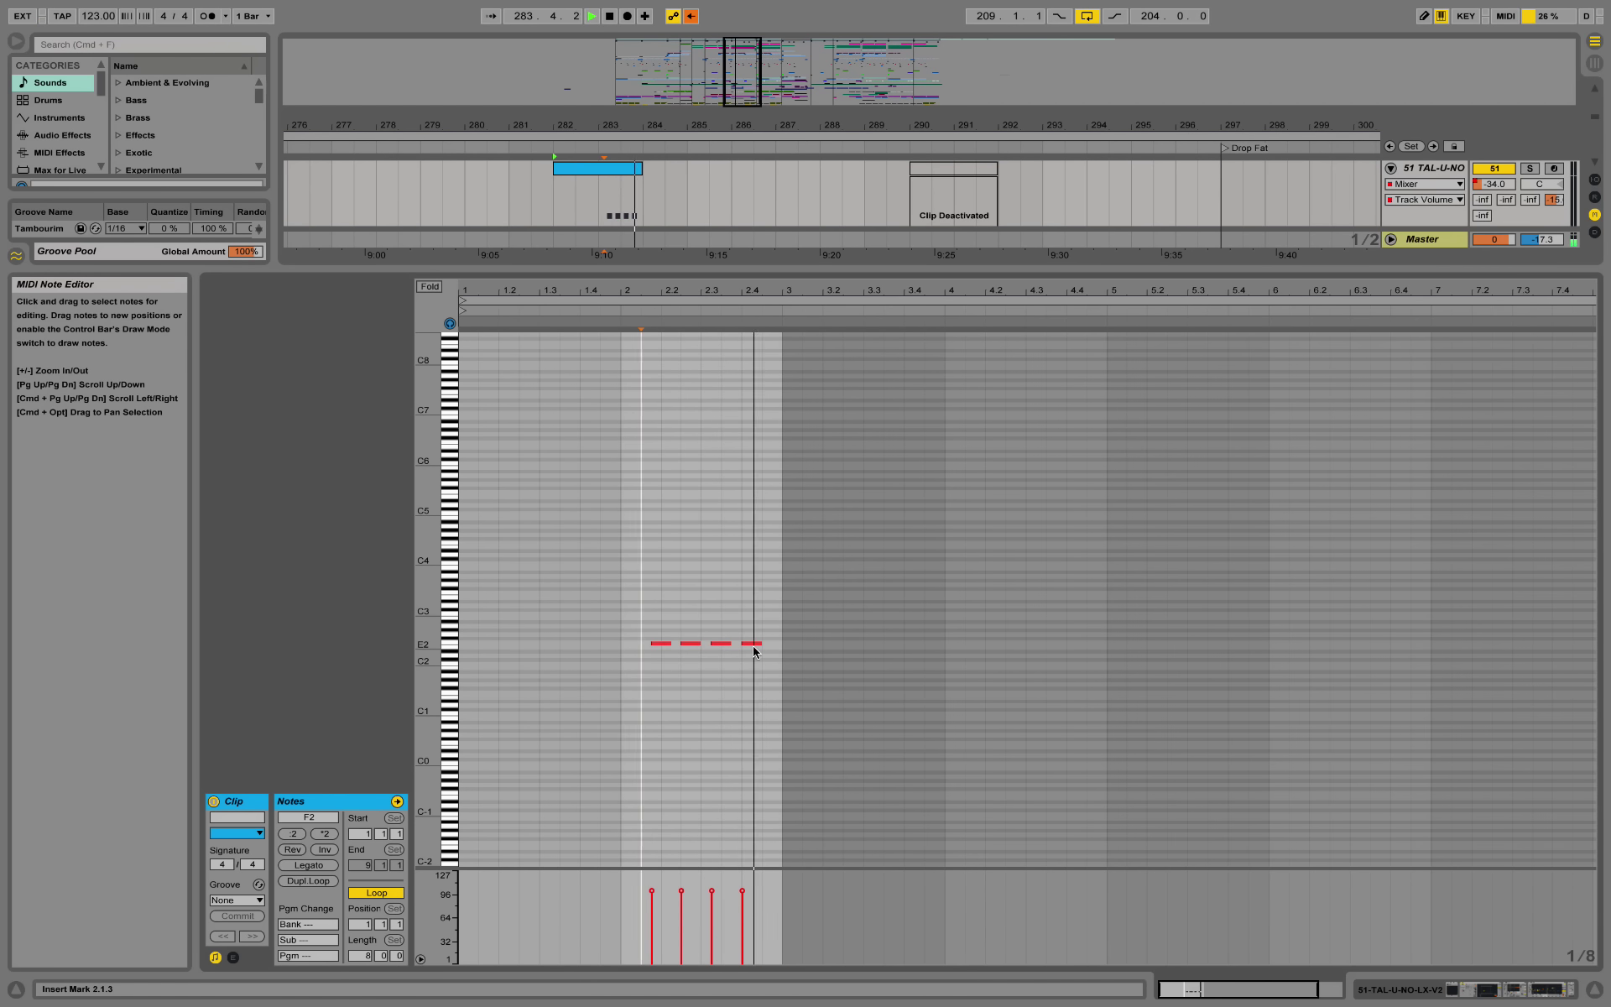
# Step: Show the TAL-U-NO device chain, opening and closing the TAL-U-NO-LX editor
pyautogui.click(1542, 995)
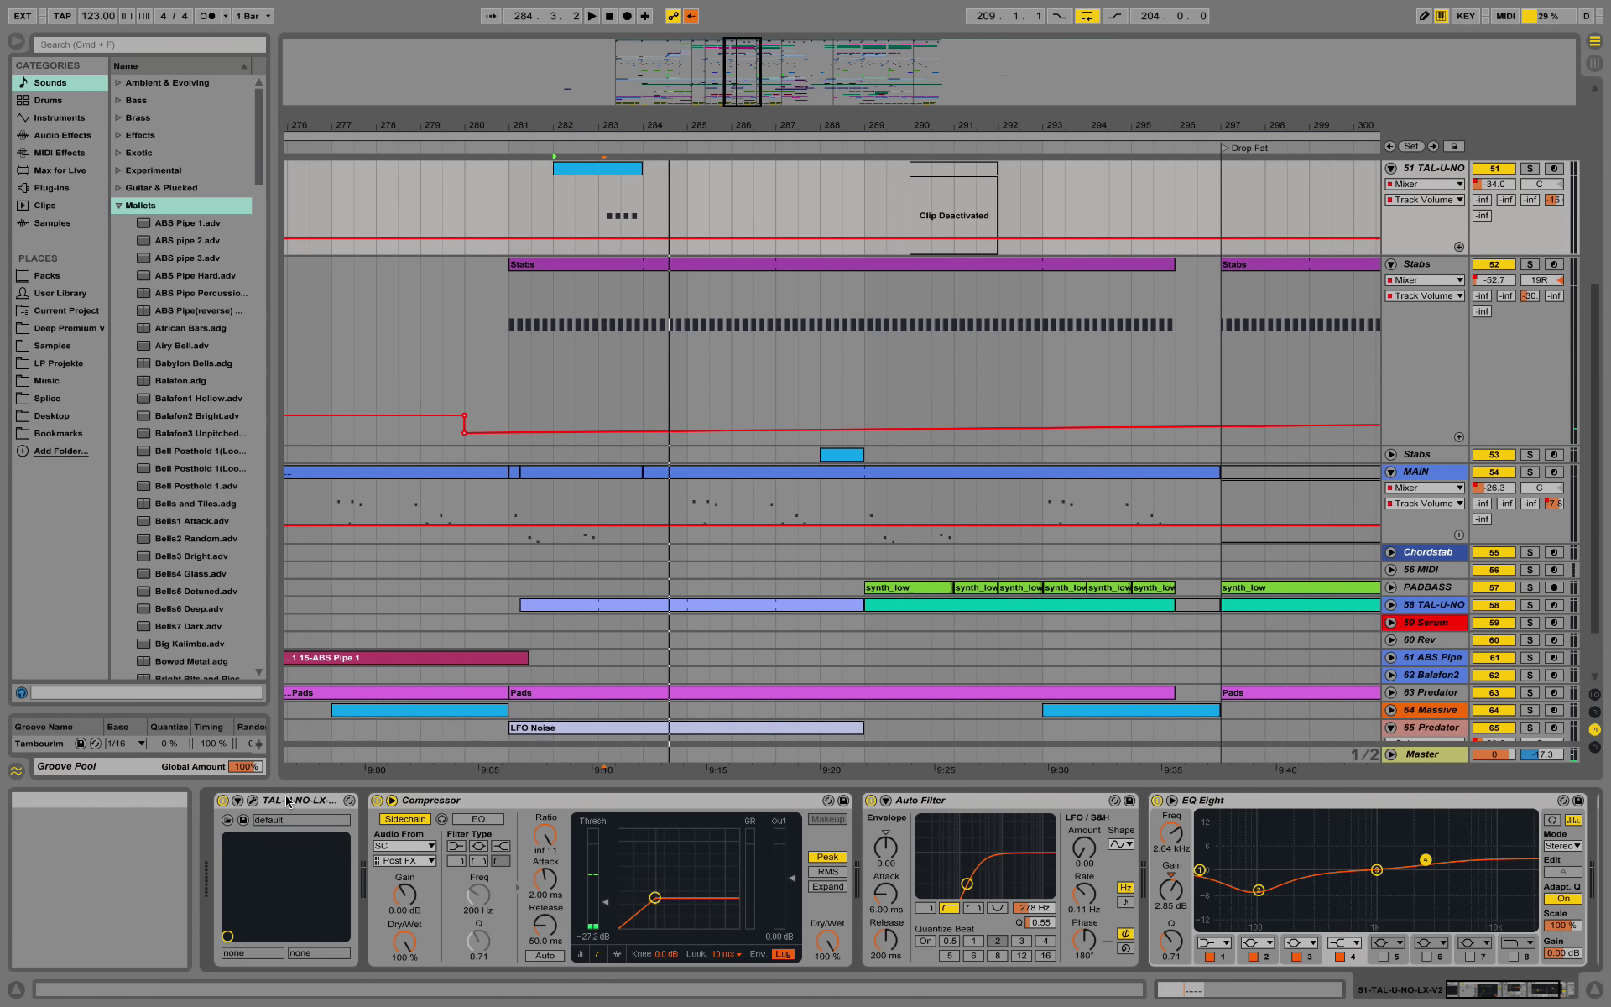
pyautogui.click(252, 804)
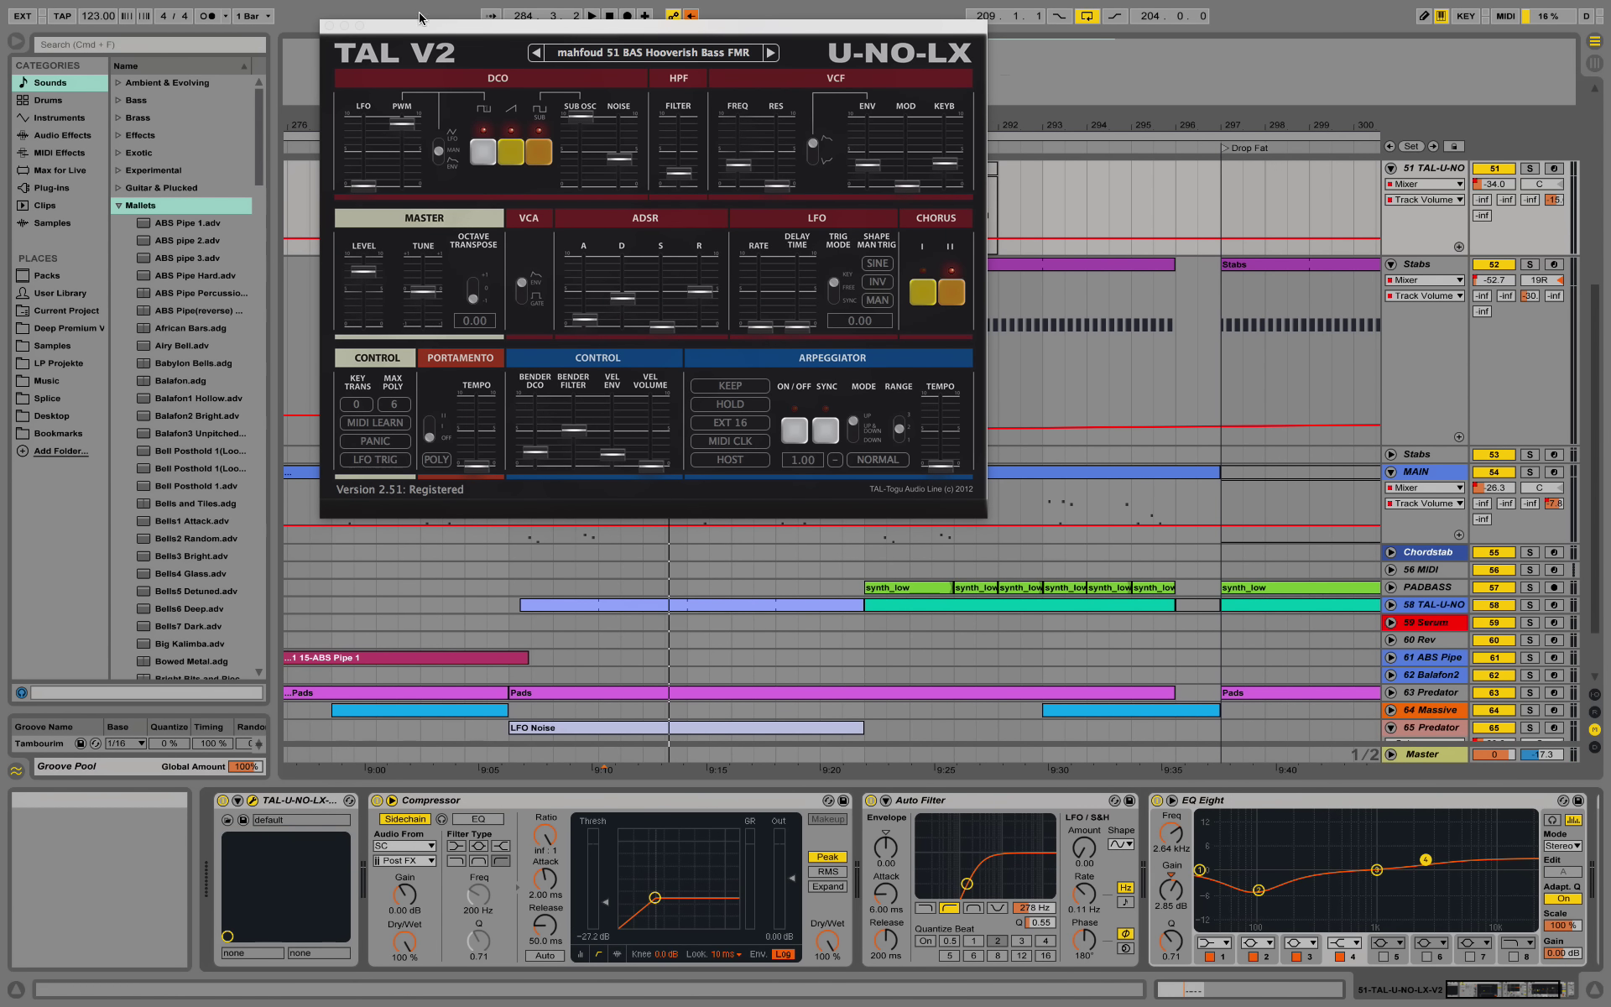
pyautogui.click(328, 26)
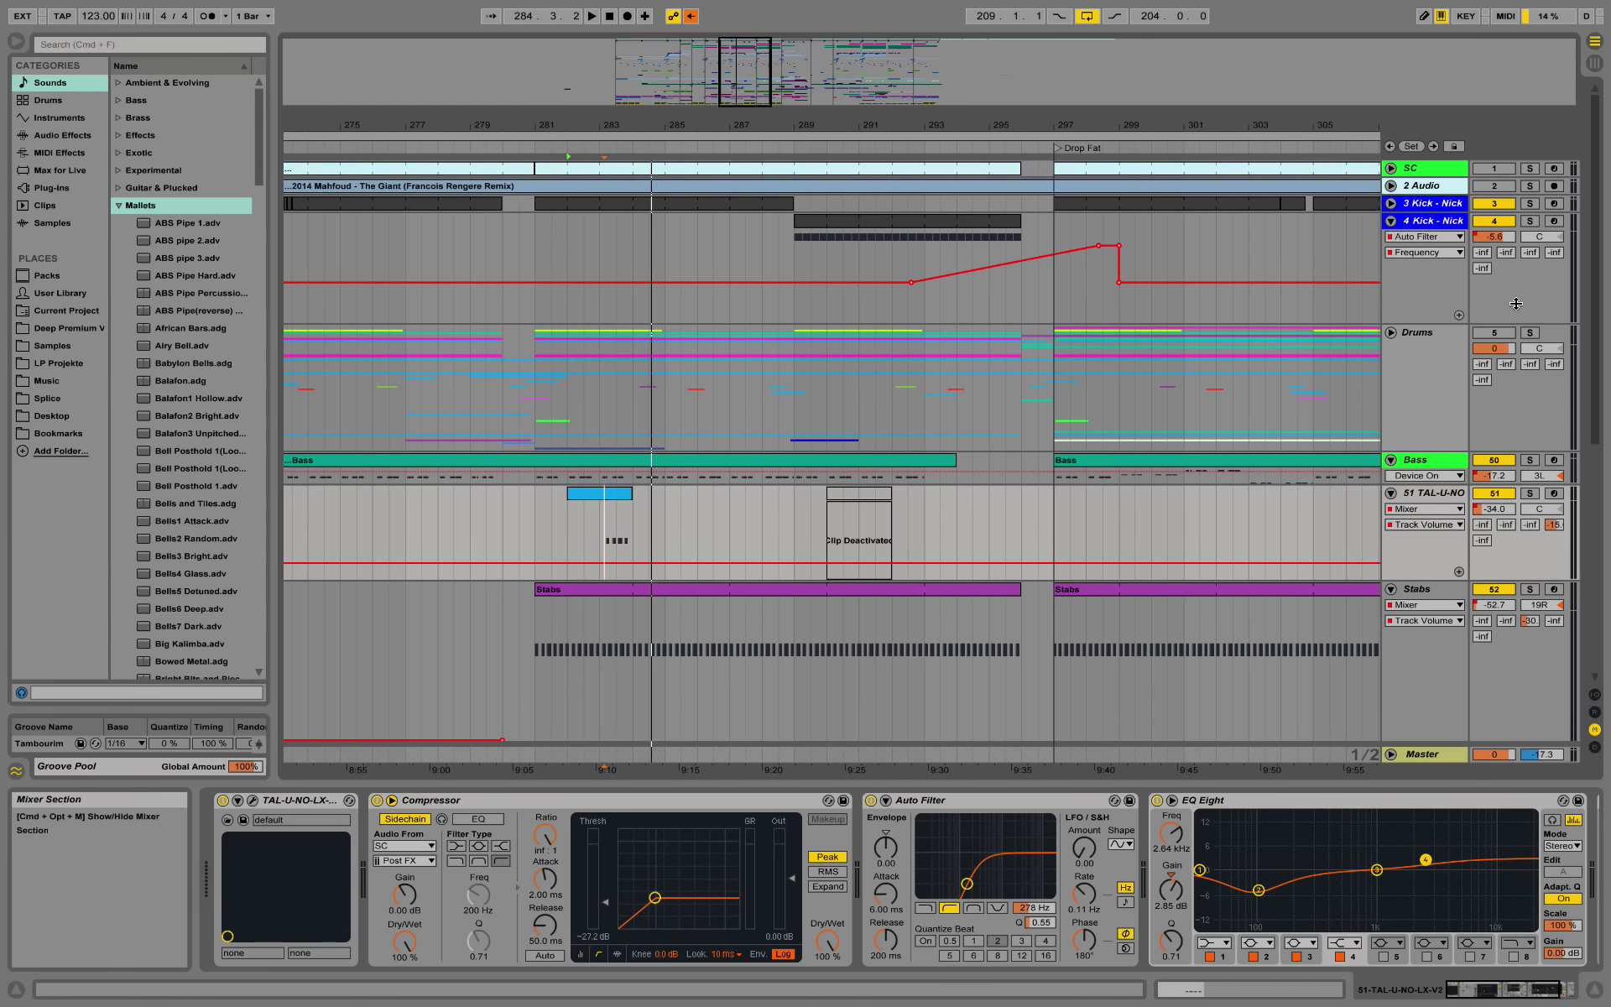
# Step: Jump to Drop Fat, re-enable the Drums group, and zoom into those bars
pyautogui.click(1066, 149)
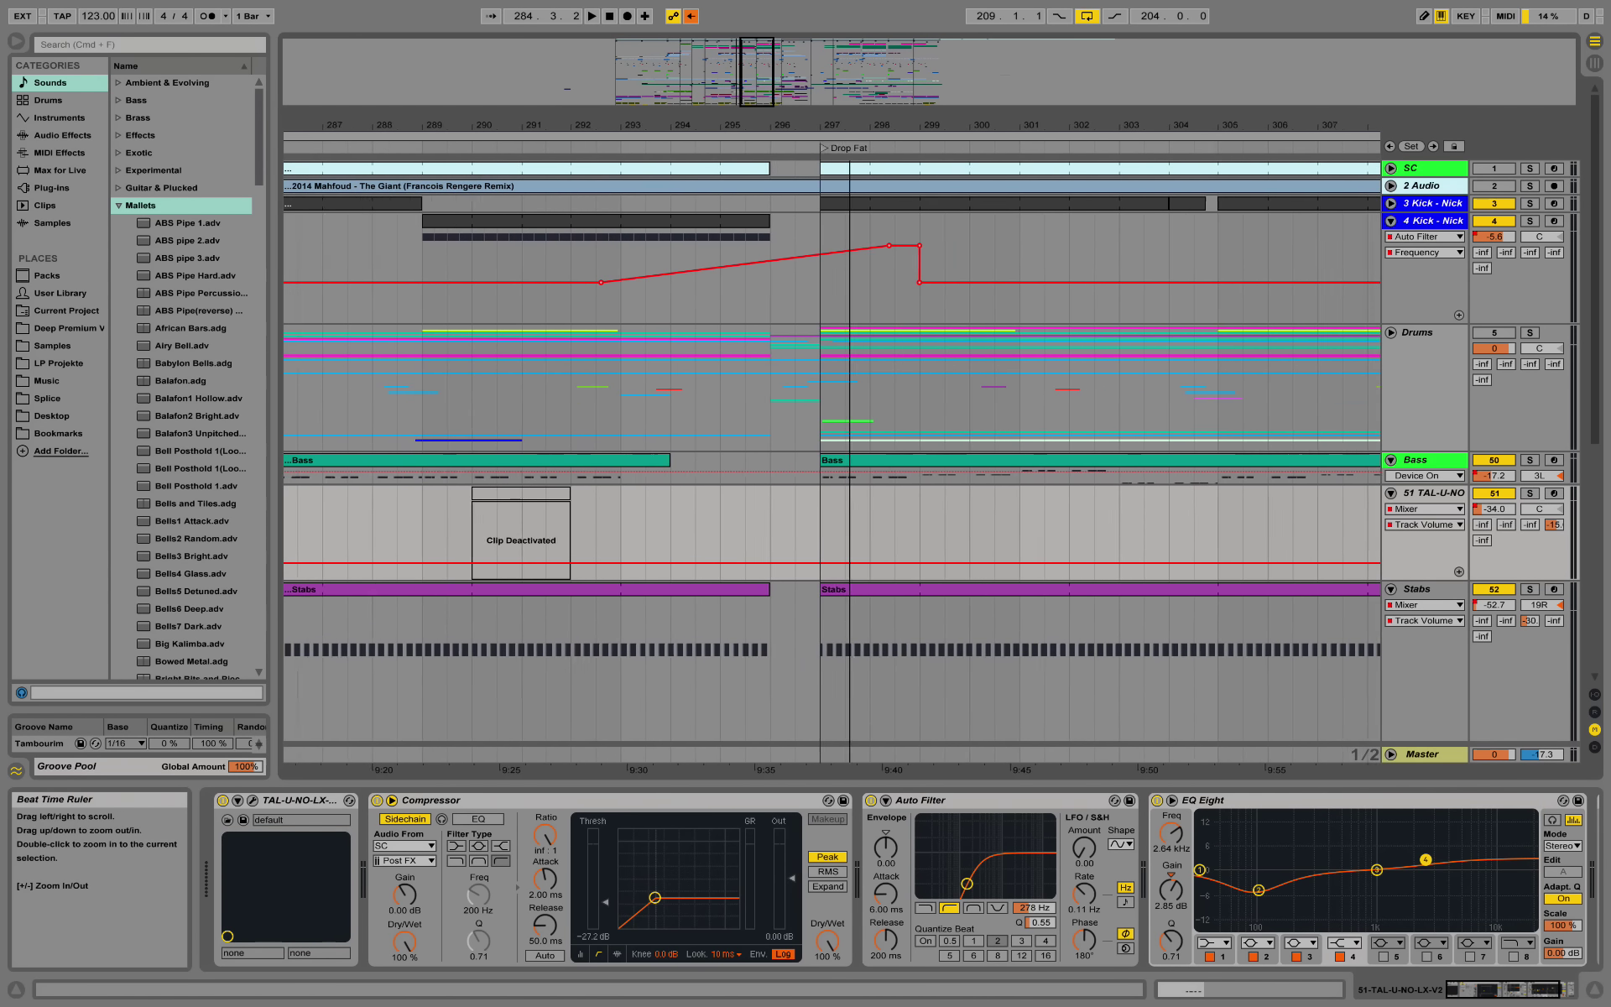
pyautogui.click(1496, 333)
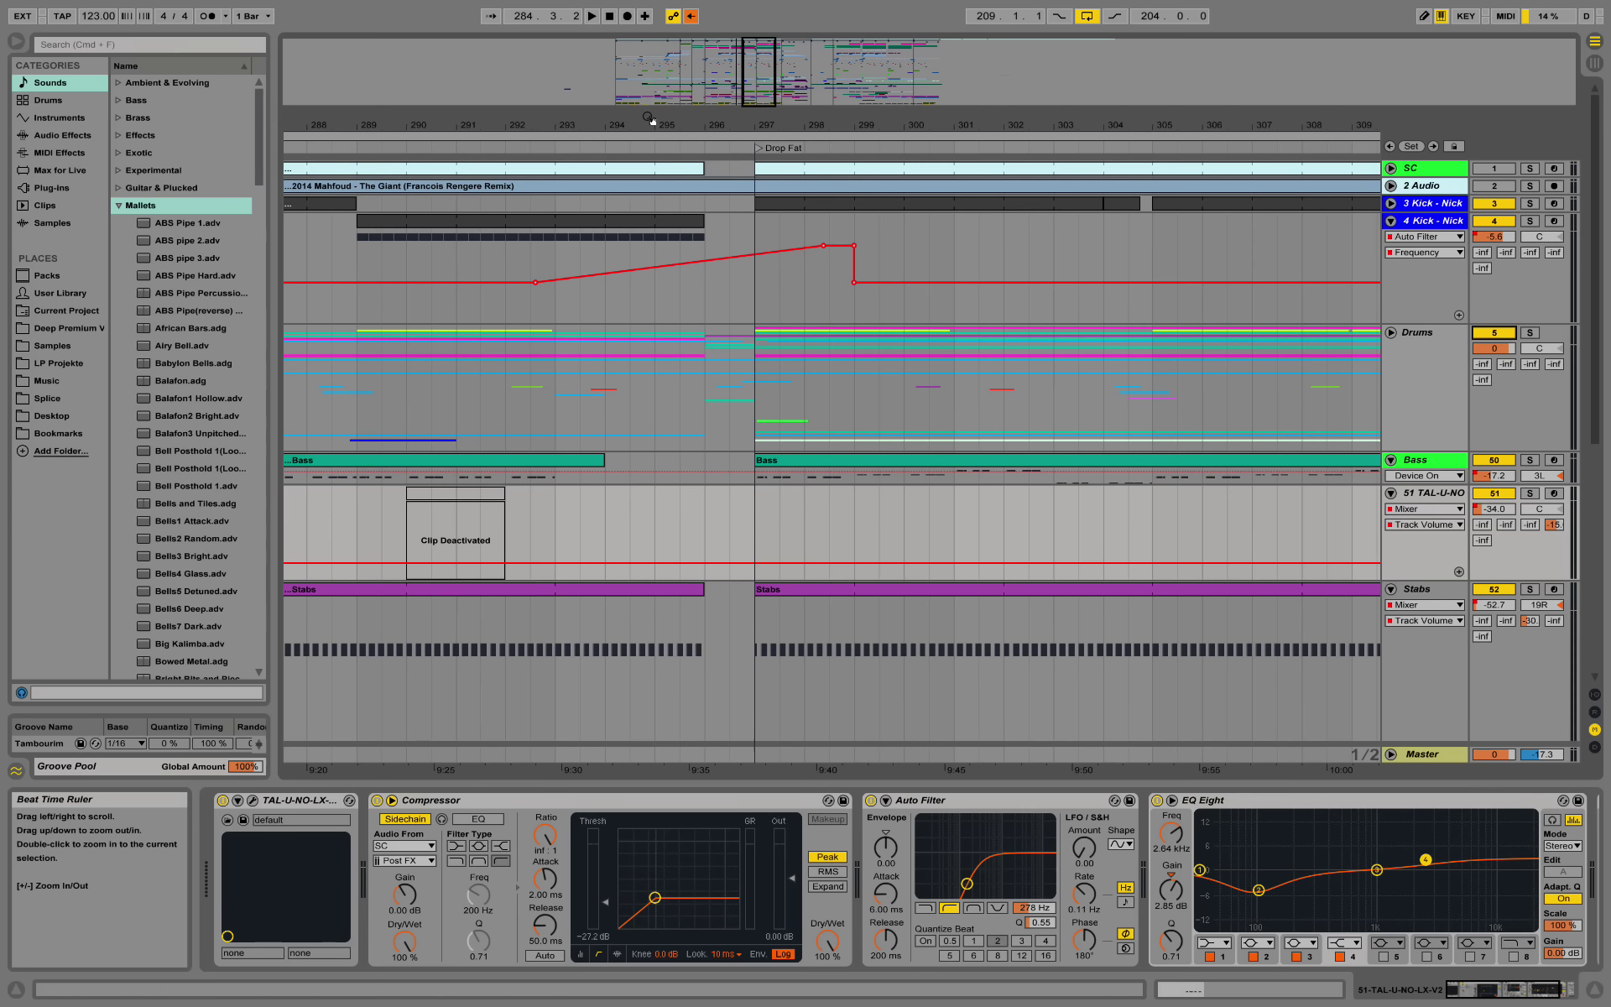
pyautogui.moveTo(653, 120); pyautogui.dragTo(1186, 319)
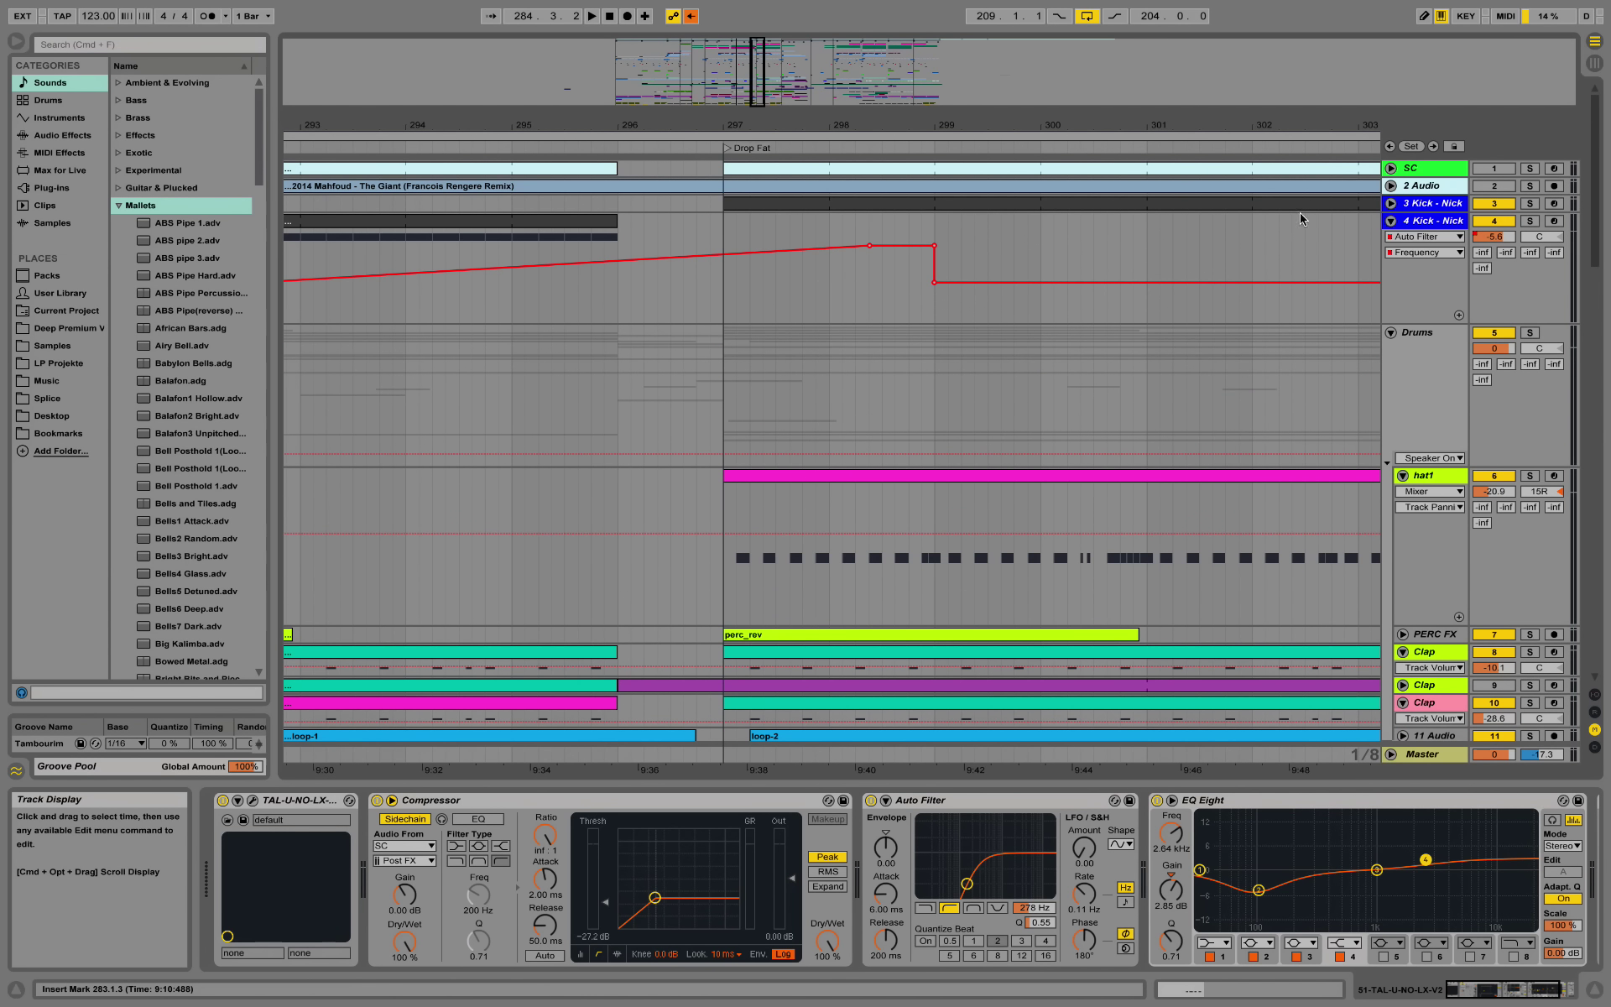
pyautogui.scroll(-4, 1455, 378)
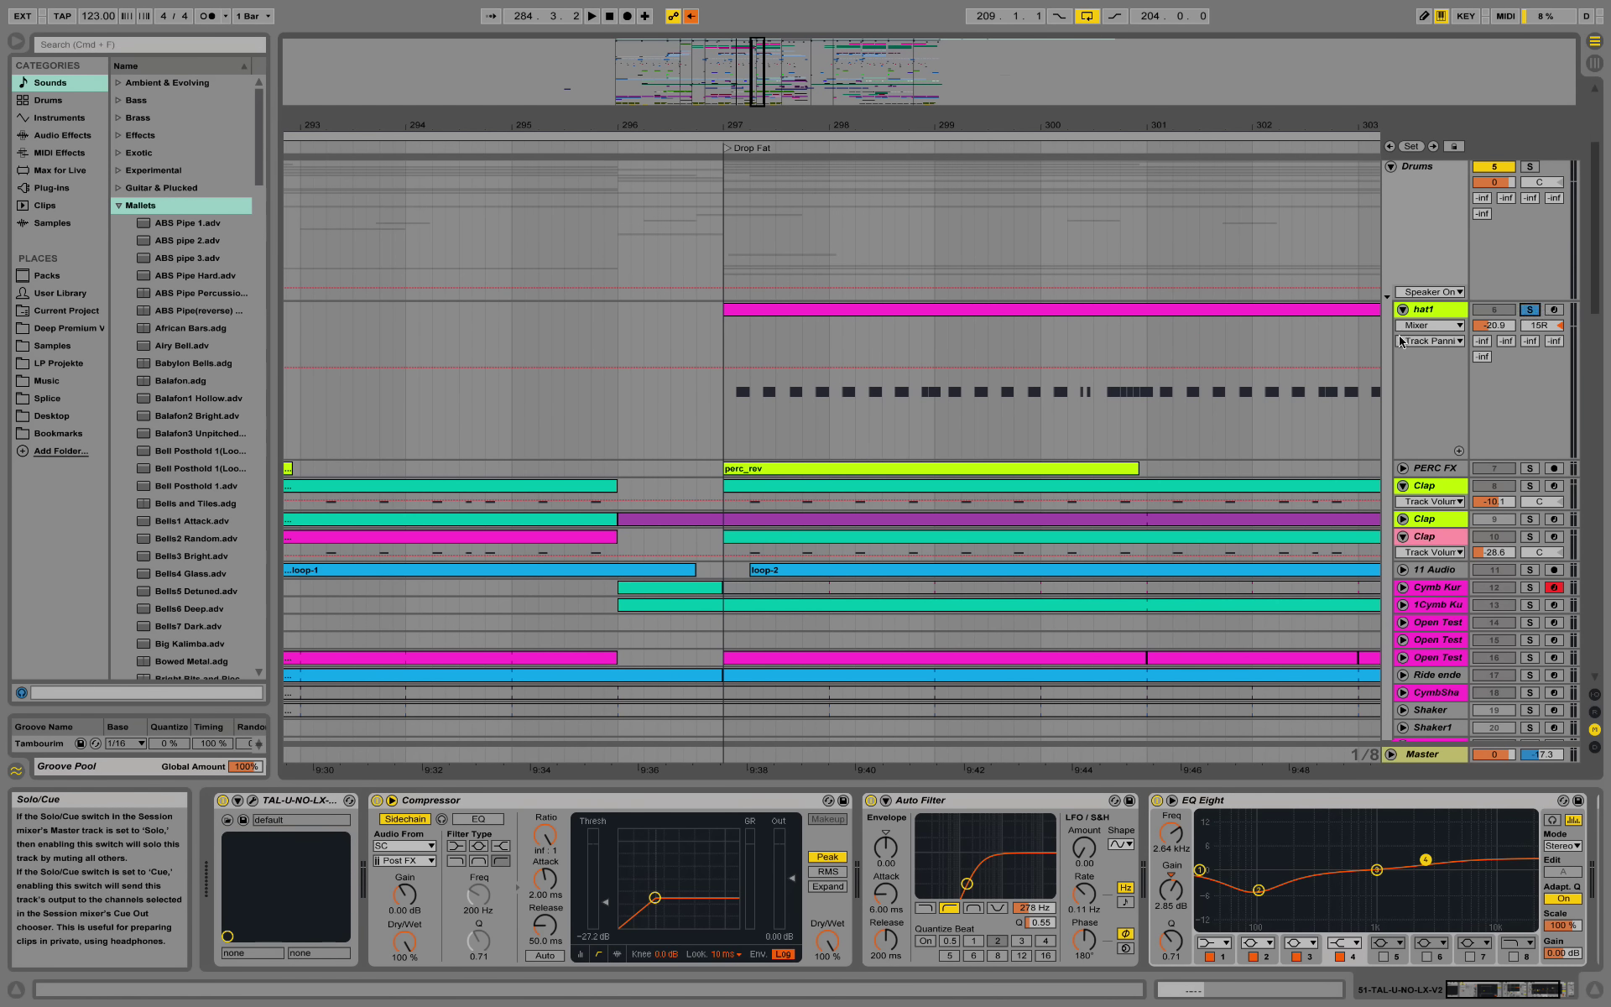
# Step: Play from bar 297 on the hat1 track with a slightly wider view
pyautogui.click(742, 376)
pyautogui.press('space')
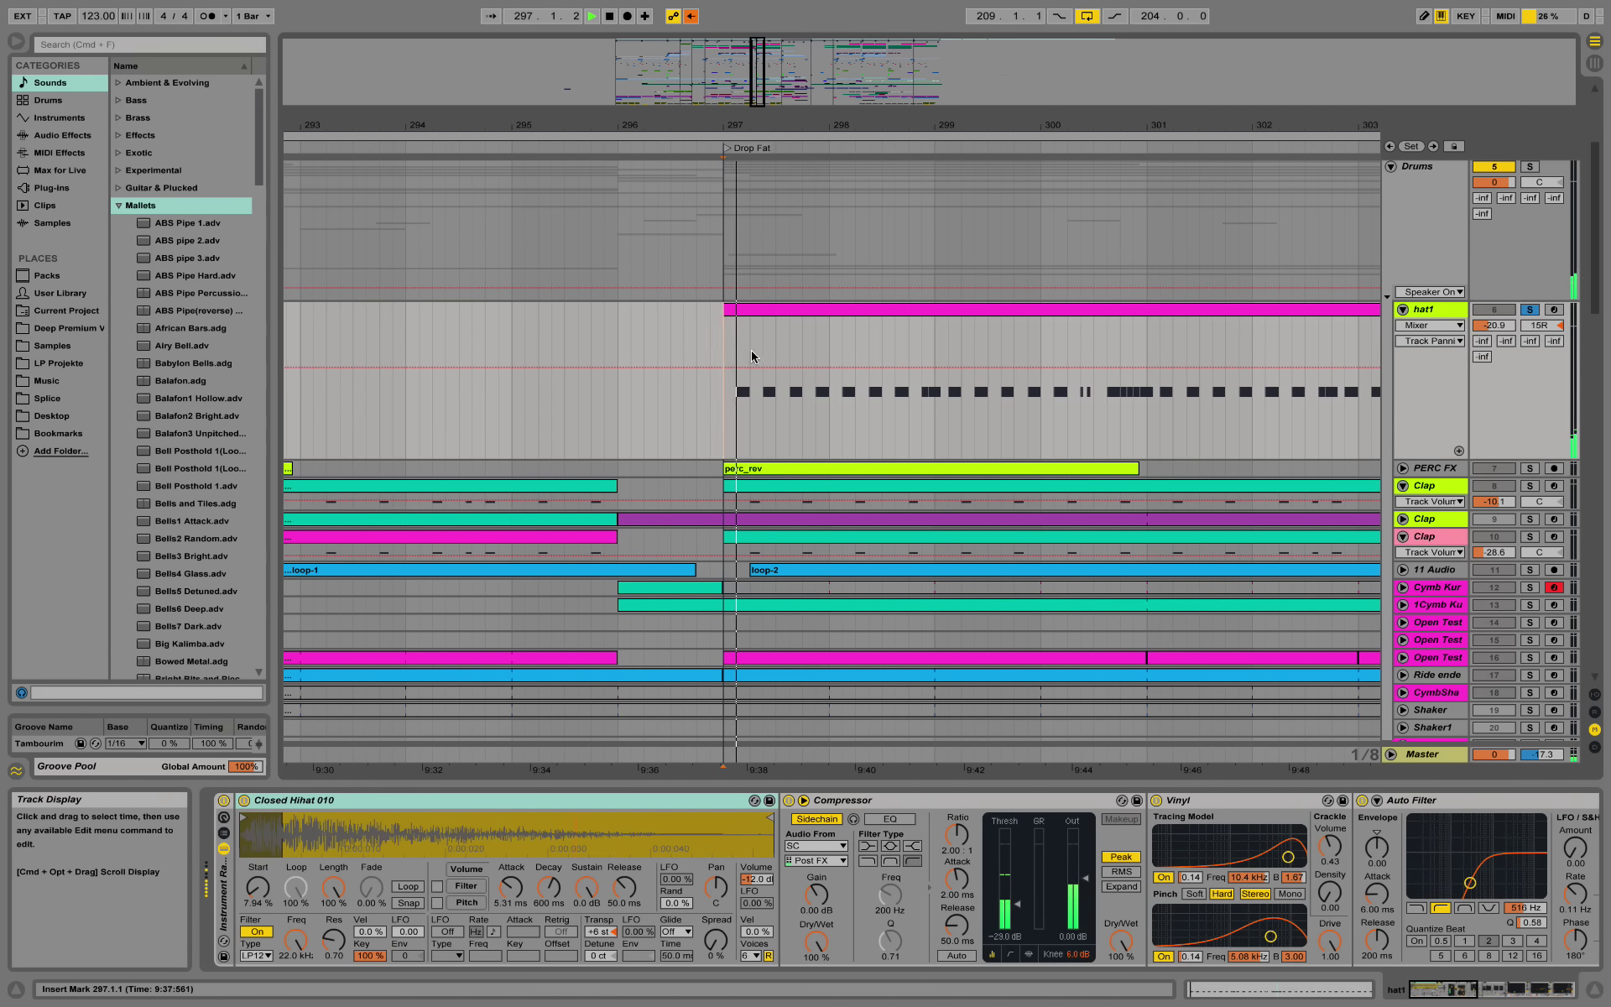
pyautogui.moveTo(688, 124)
pyautogui.mouseDown()
pyautogui.moveTo(688, 100)
pyautogui.moveTo(597, 125)
pyautogui.mouseUp()
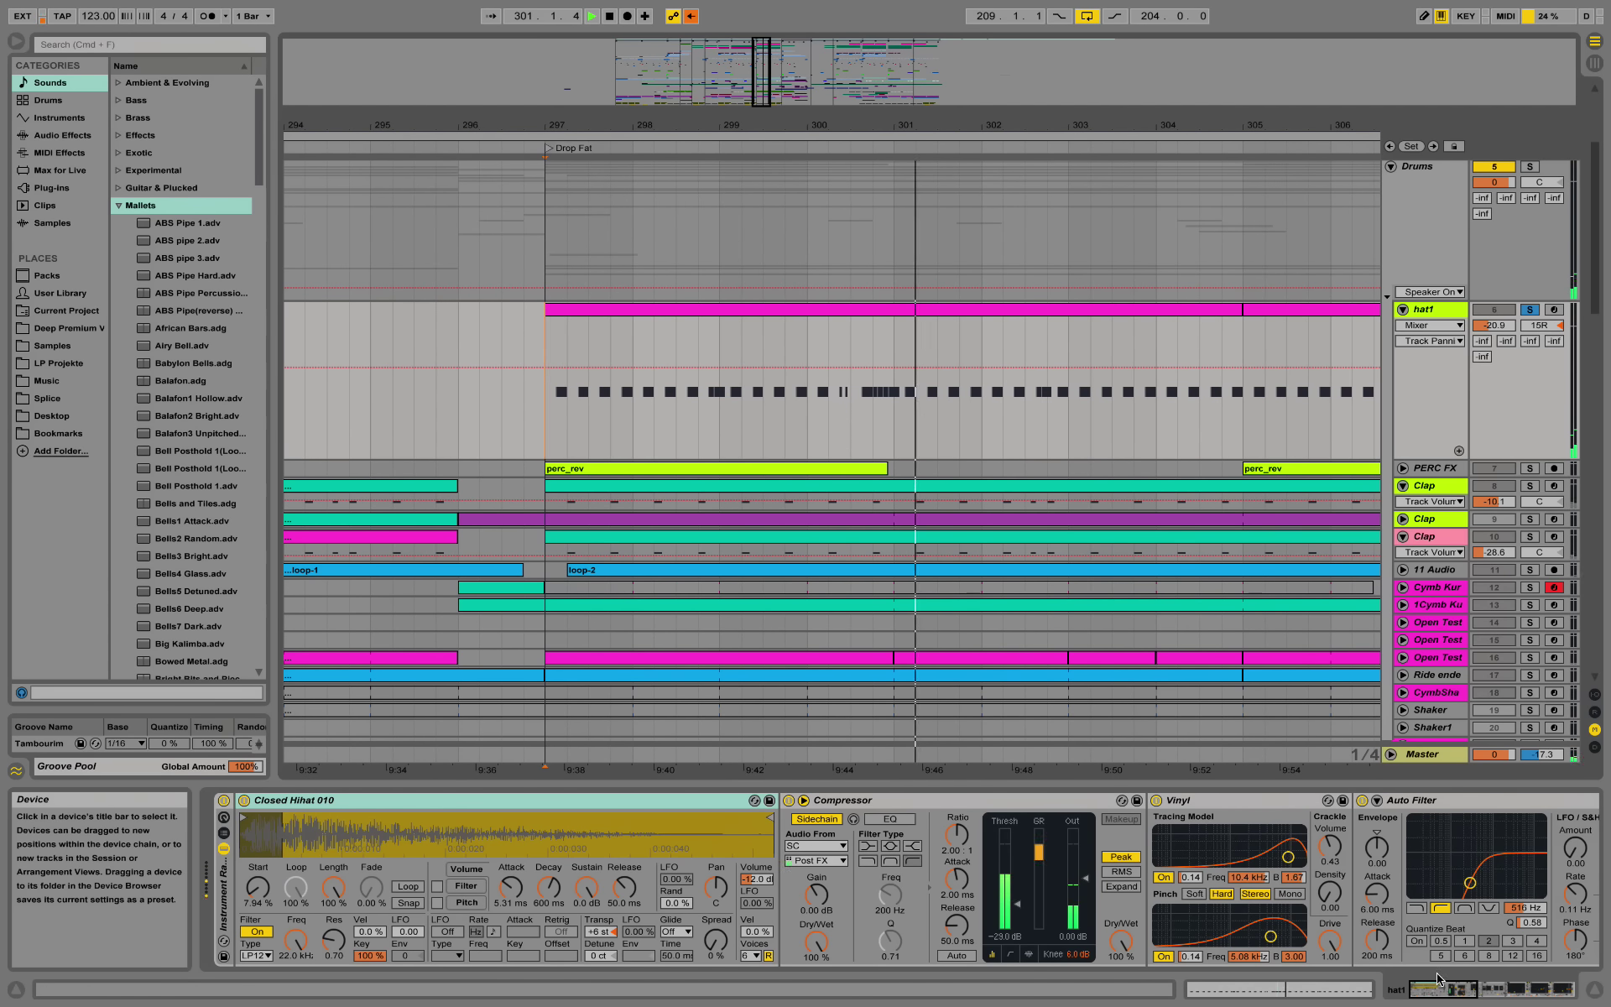
pyautogui.moveTo(1439, 983)
pyautogui.mouseDown()
pyautogui.moveTo(1544, 999)
pyautogui.moveTo(1441, 981)
pyautogui.mouseUp()
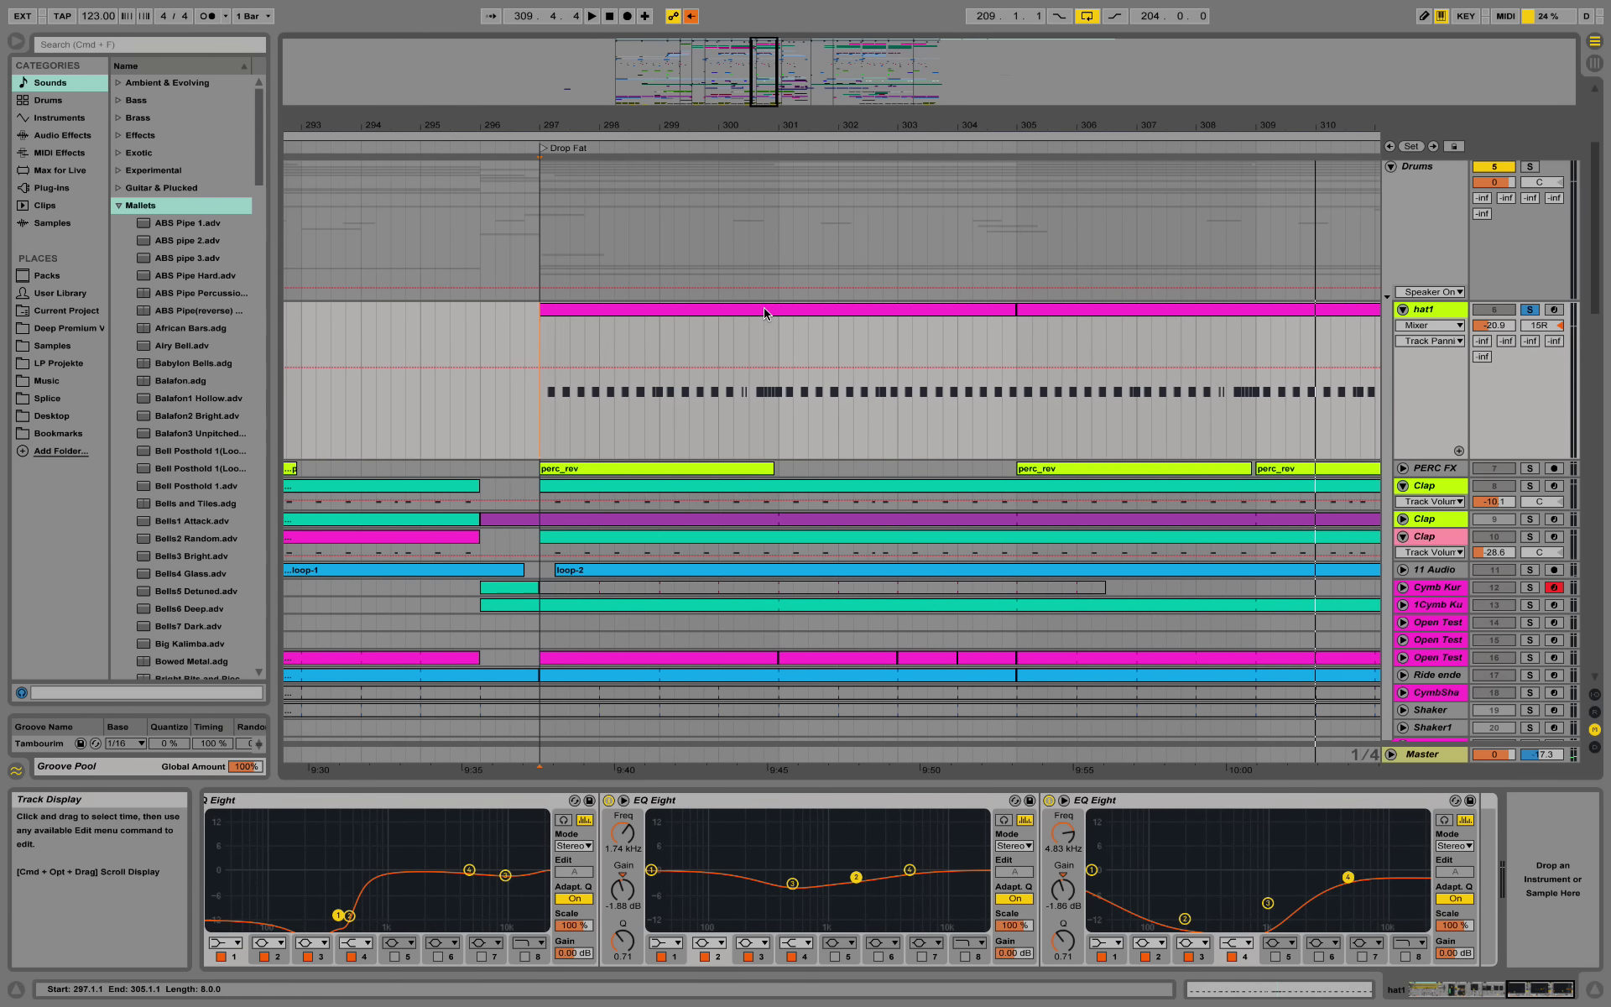
# Step: Open the hat1 clip's notes and audition the clip from inside it
pyautogui.doubleClick(770, 375)
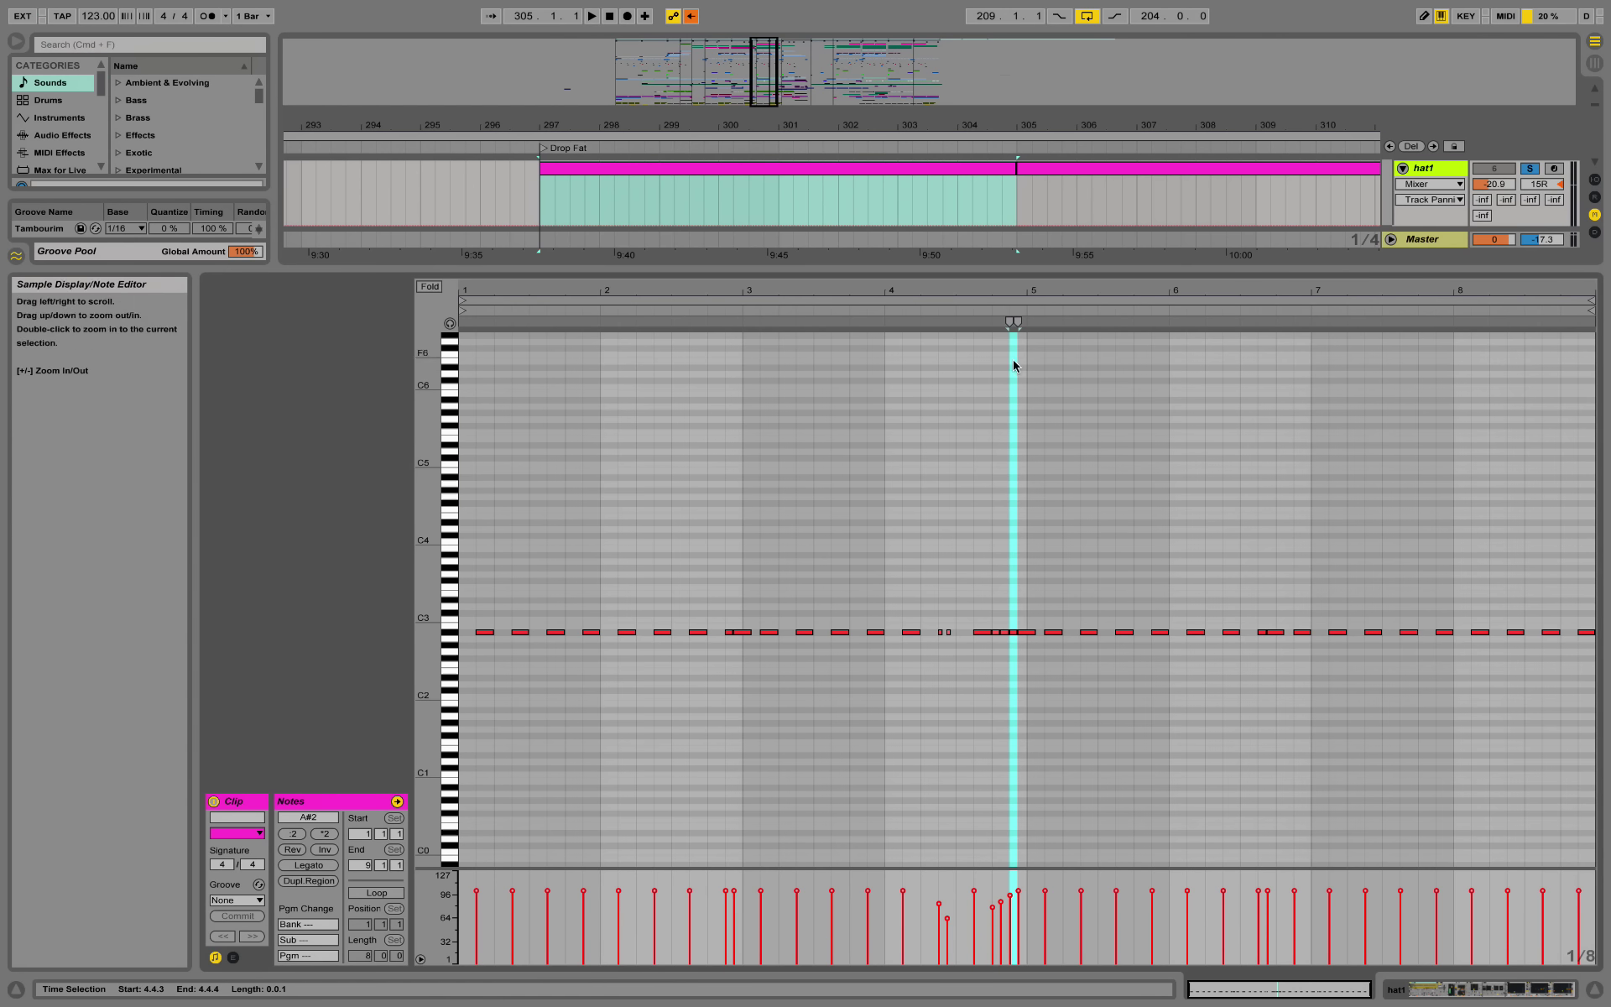
pyautogui.click(850, 359)
pyautogui.press('space')
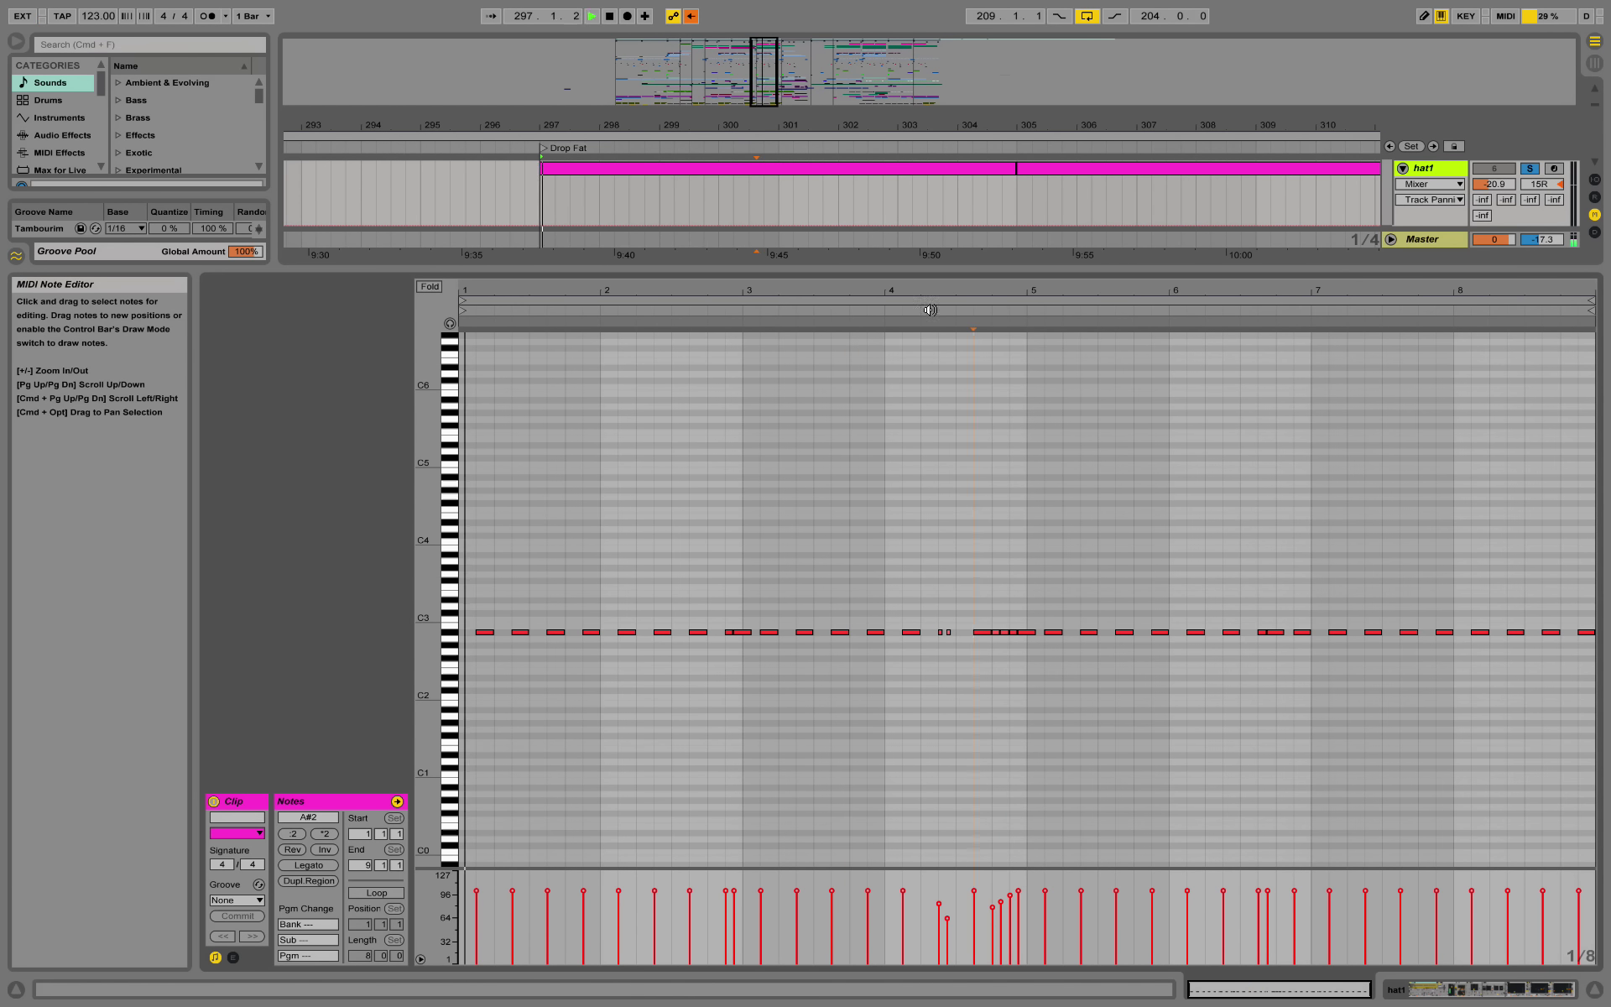
pyautogui.click(946, 307)
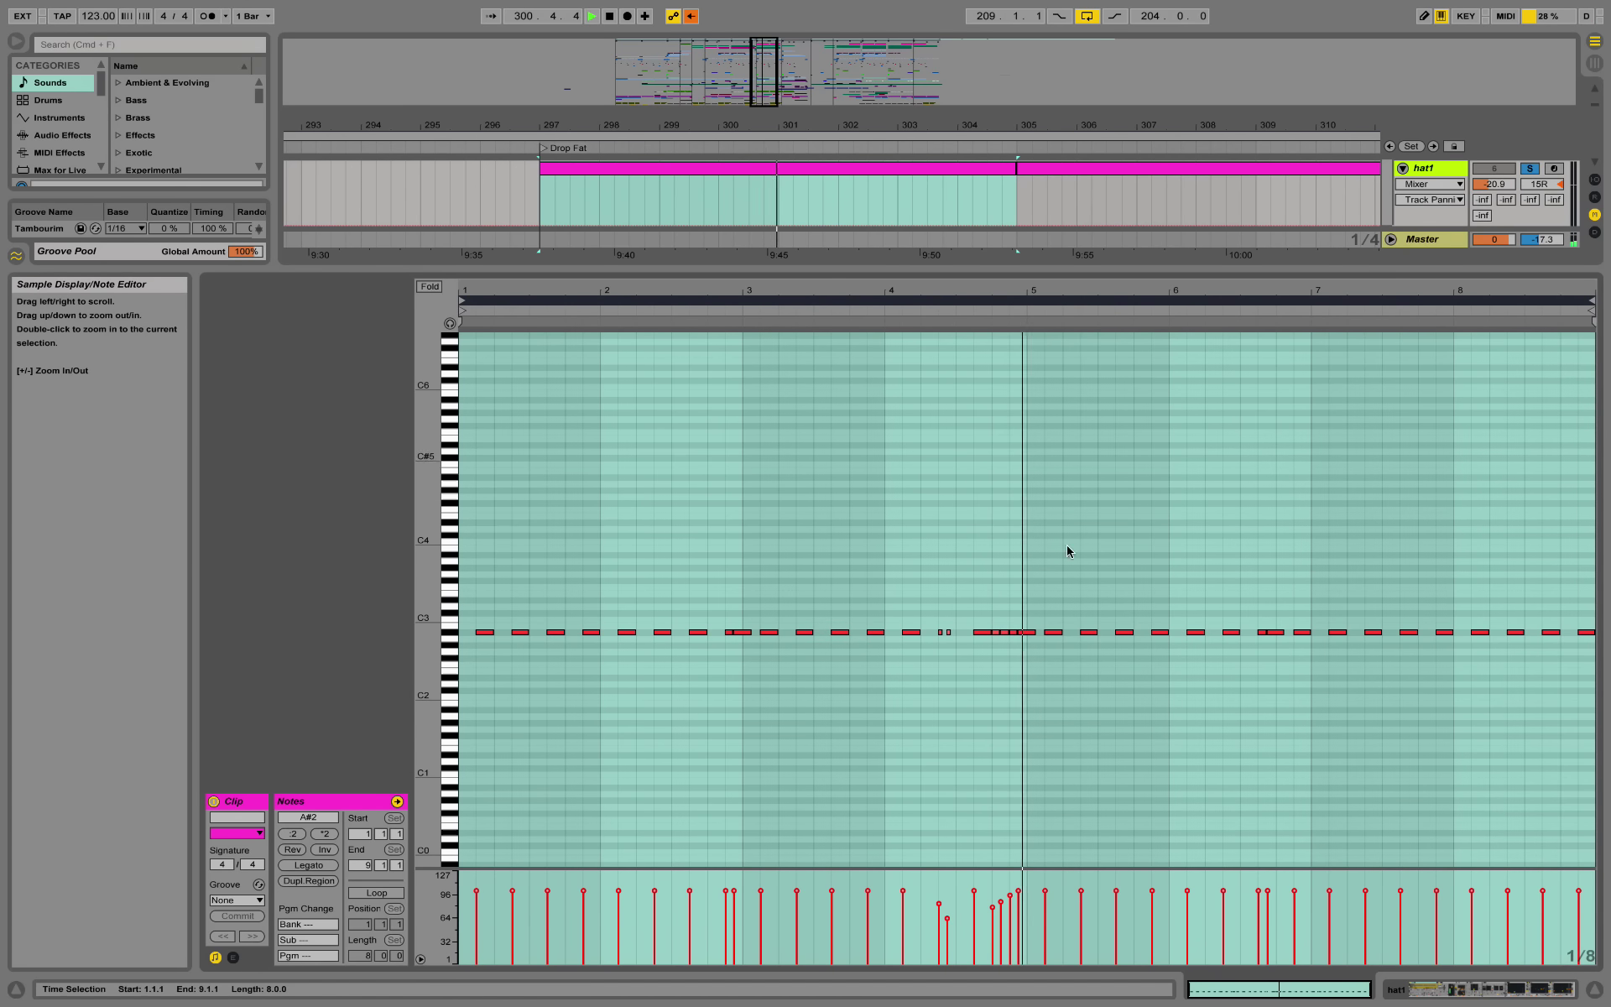
pyautogui.press('space')
# Step: Return to Device View and solo PERC FX, playing from bar 297
pyautogui.click(1501, 999)
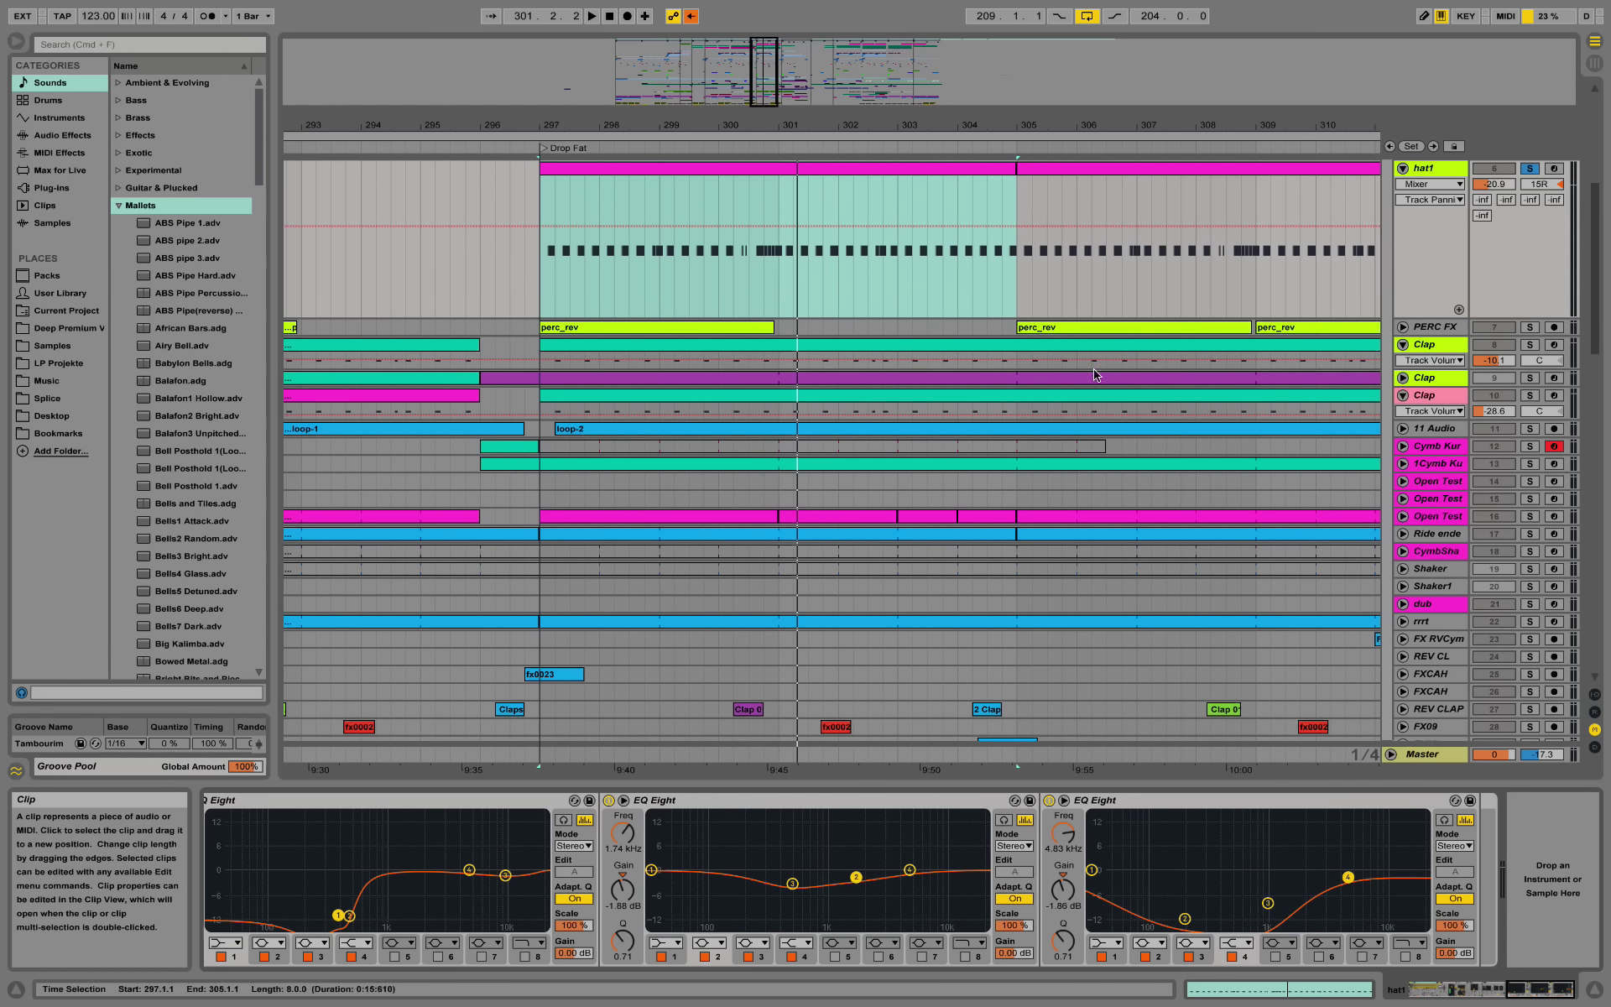
pyautogui.click(1529, 327)
pyautogui.press('space')
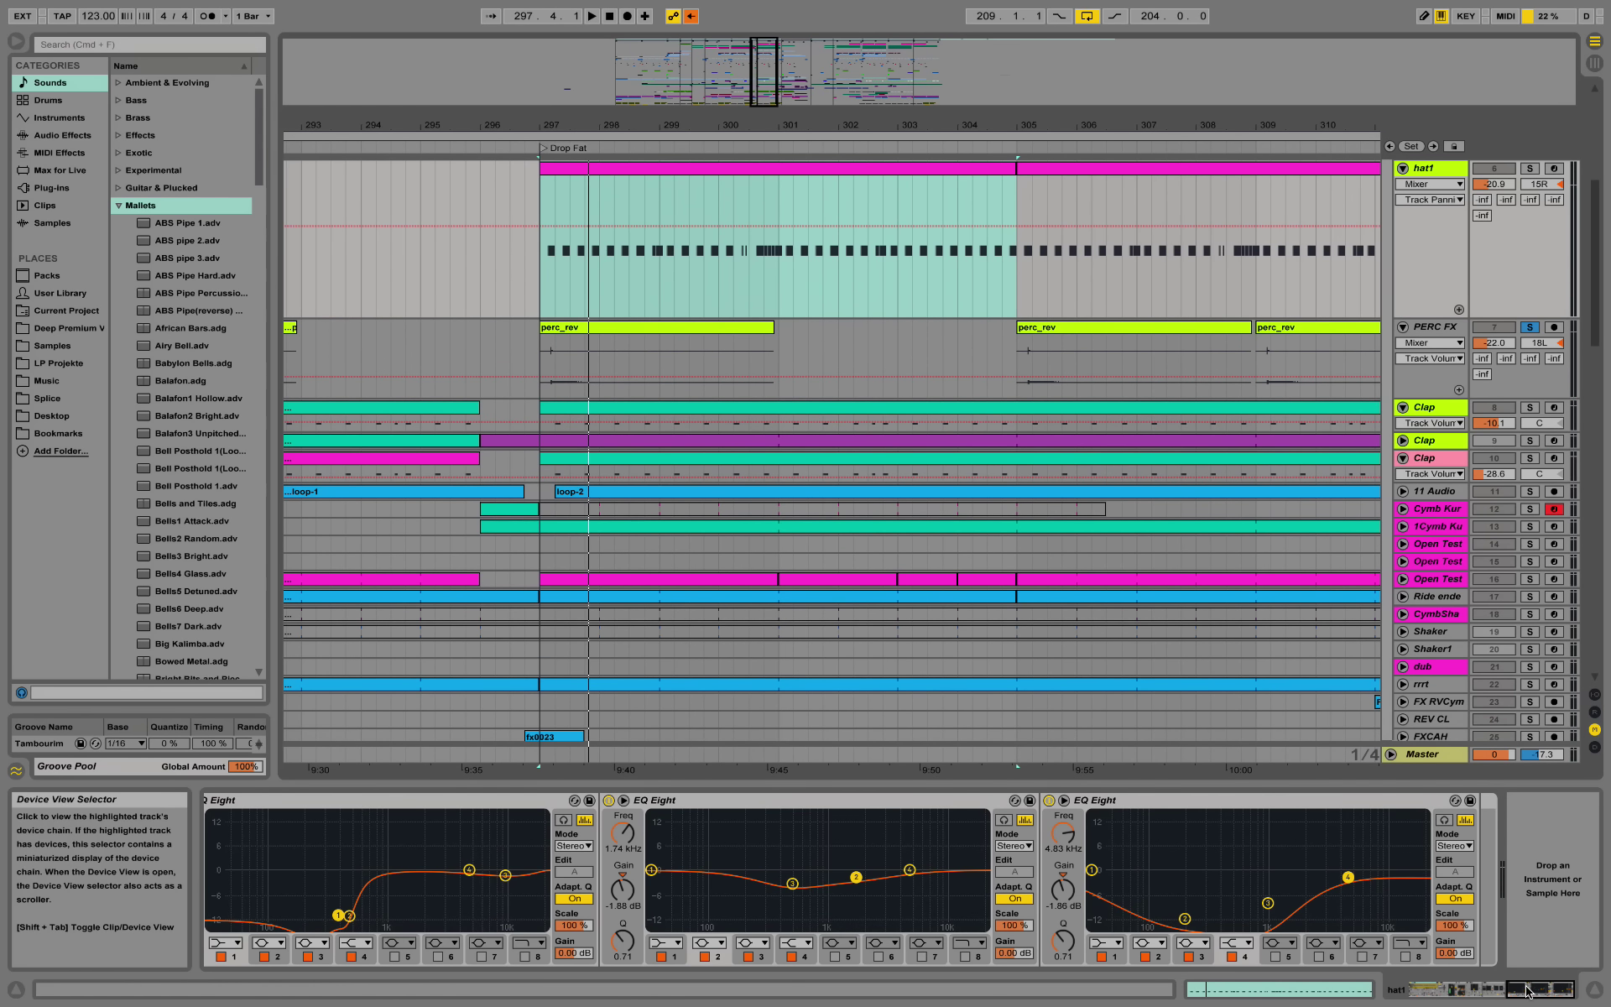
pyautogui.moveTo(1503, 997); pyautogui.dragTo(1430, 993)
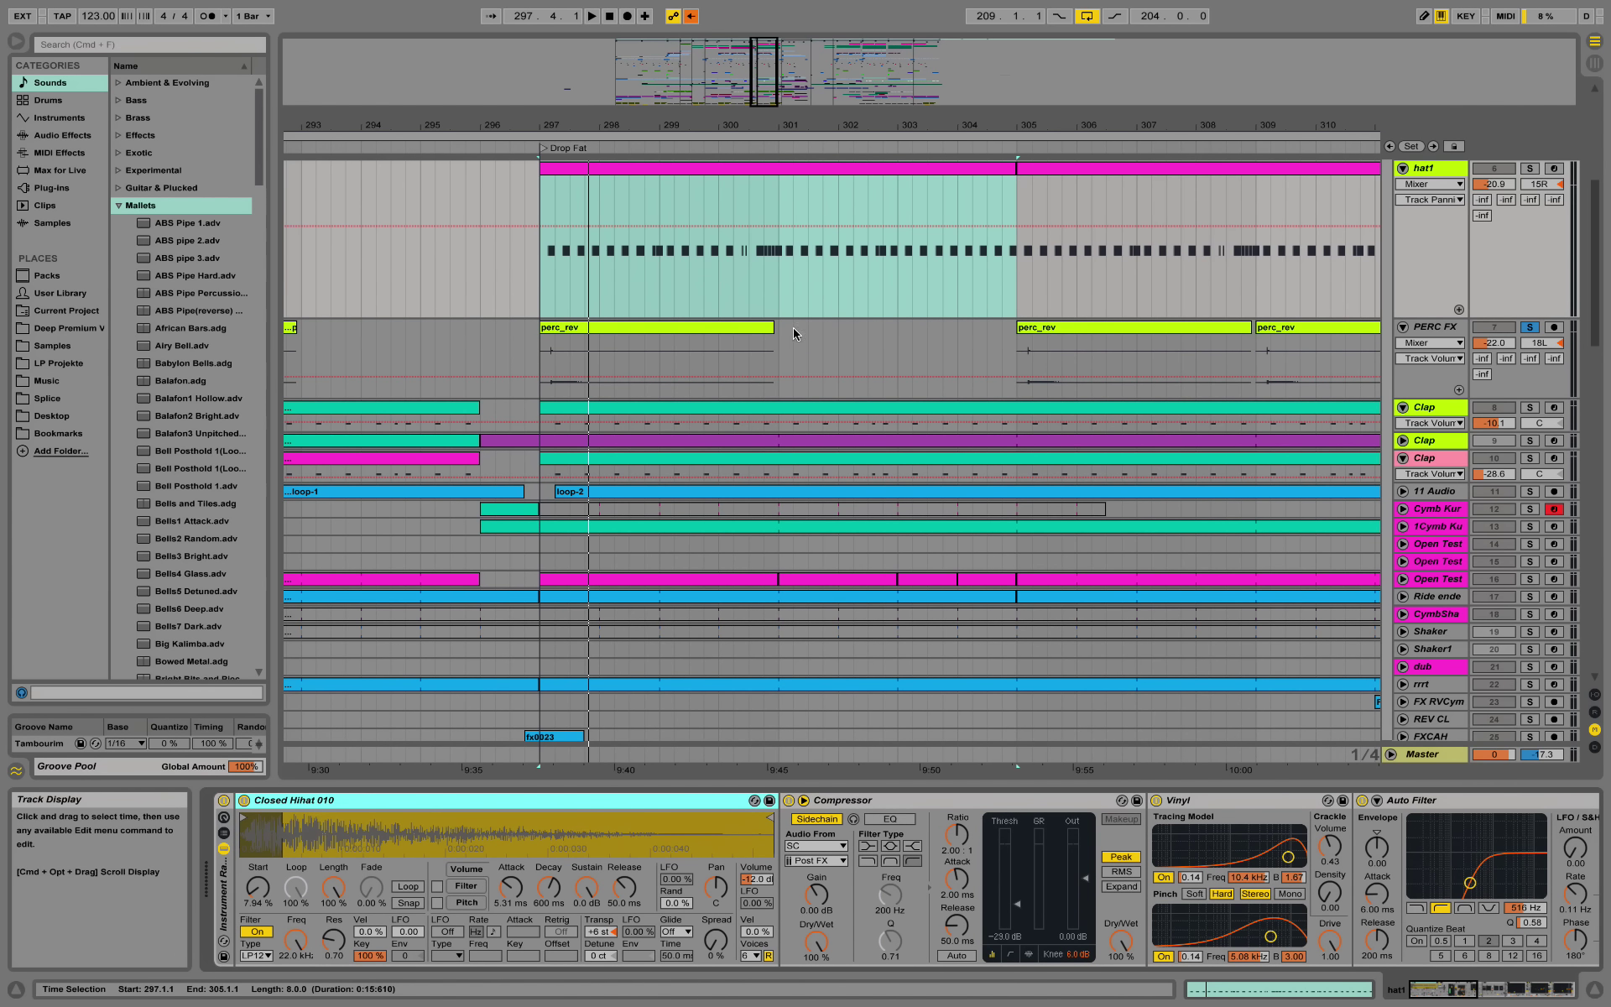
pyautogui.scroll(2, 793, 334)
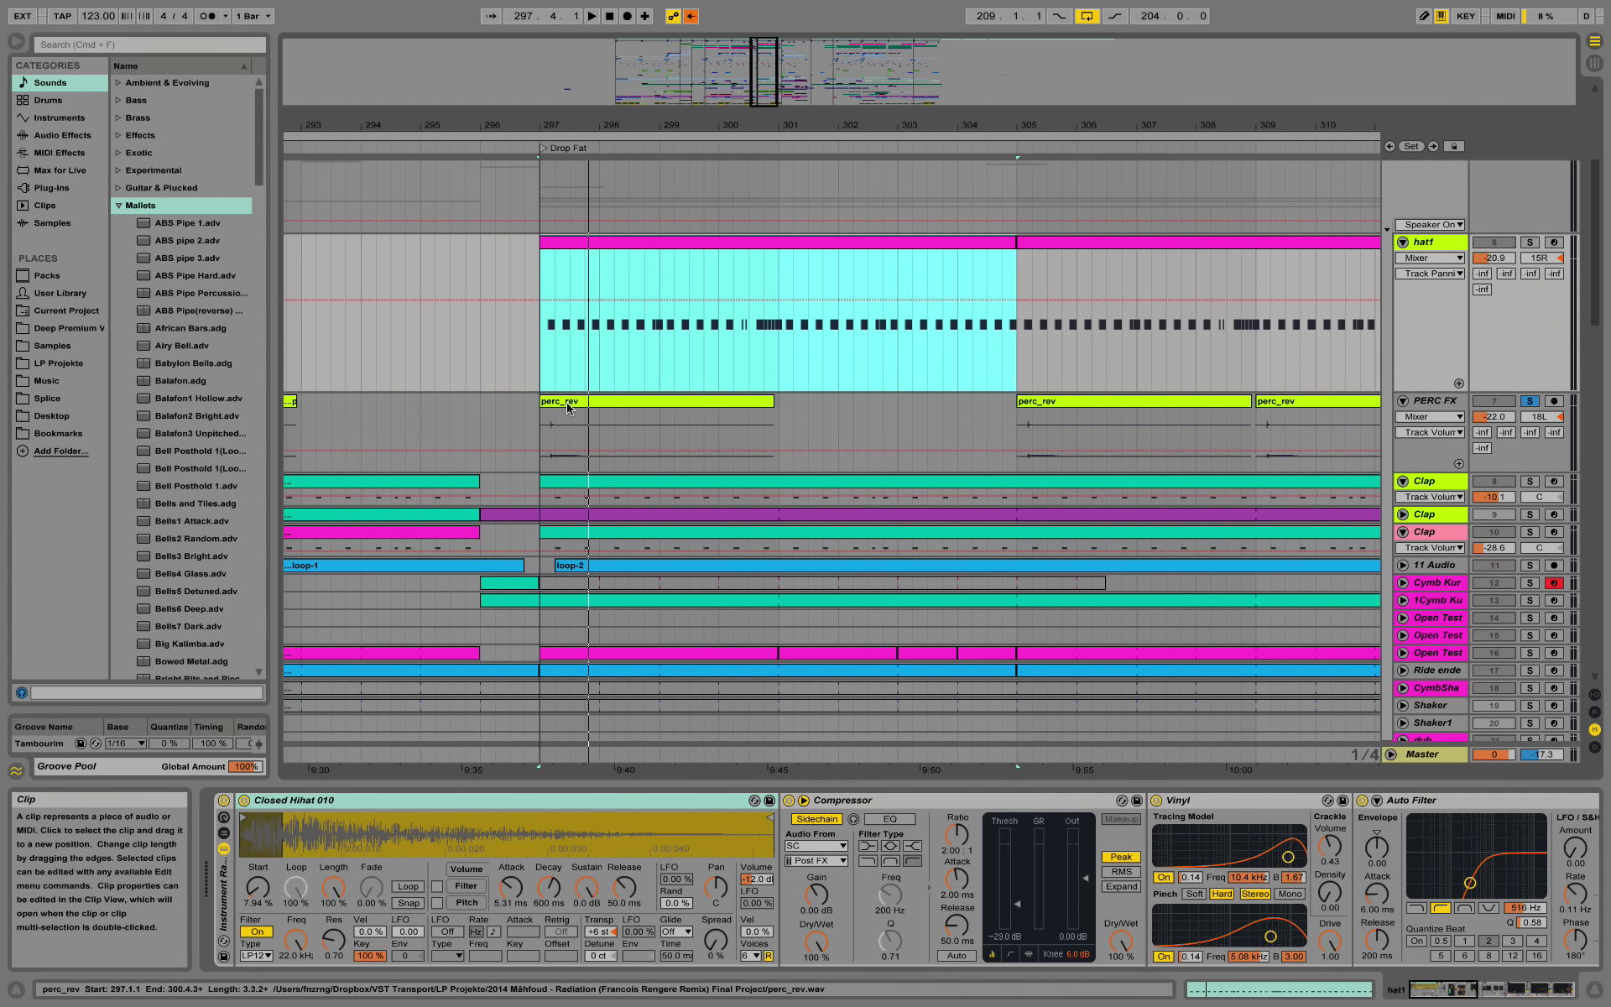
# Step: Solo hat1 and PERC FX together and start playback
pyautogui.click(567, 408)
pyautogui.scroll(2, 1500, 426)
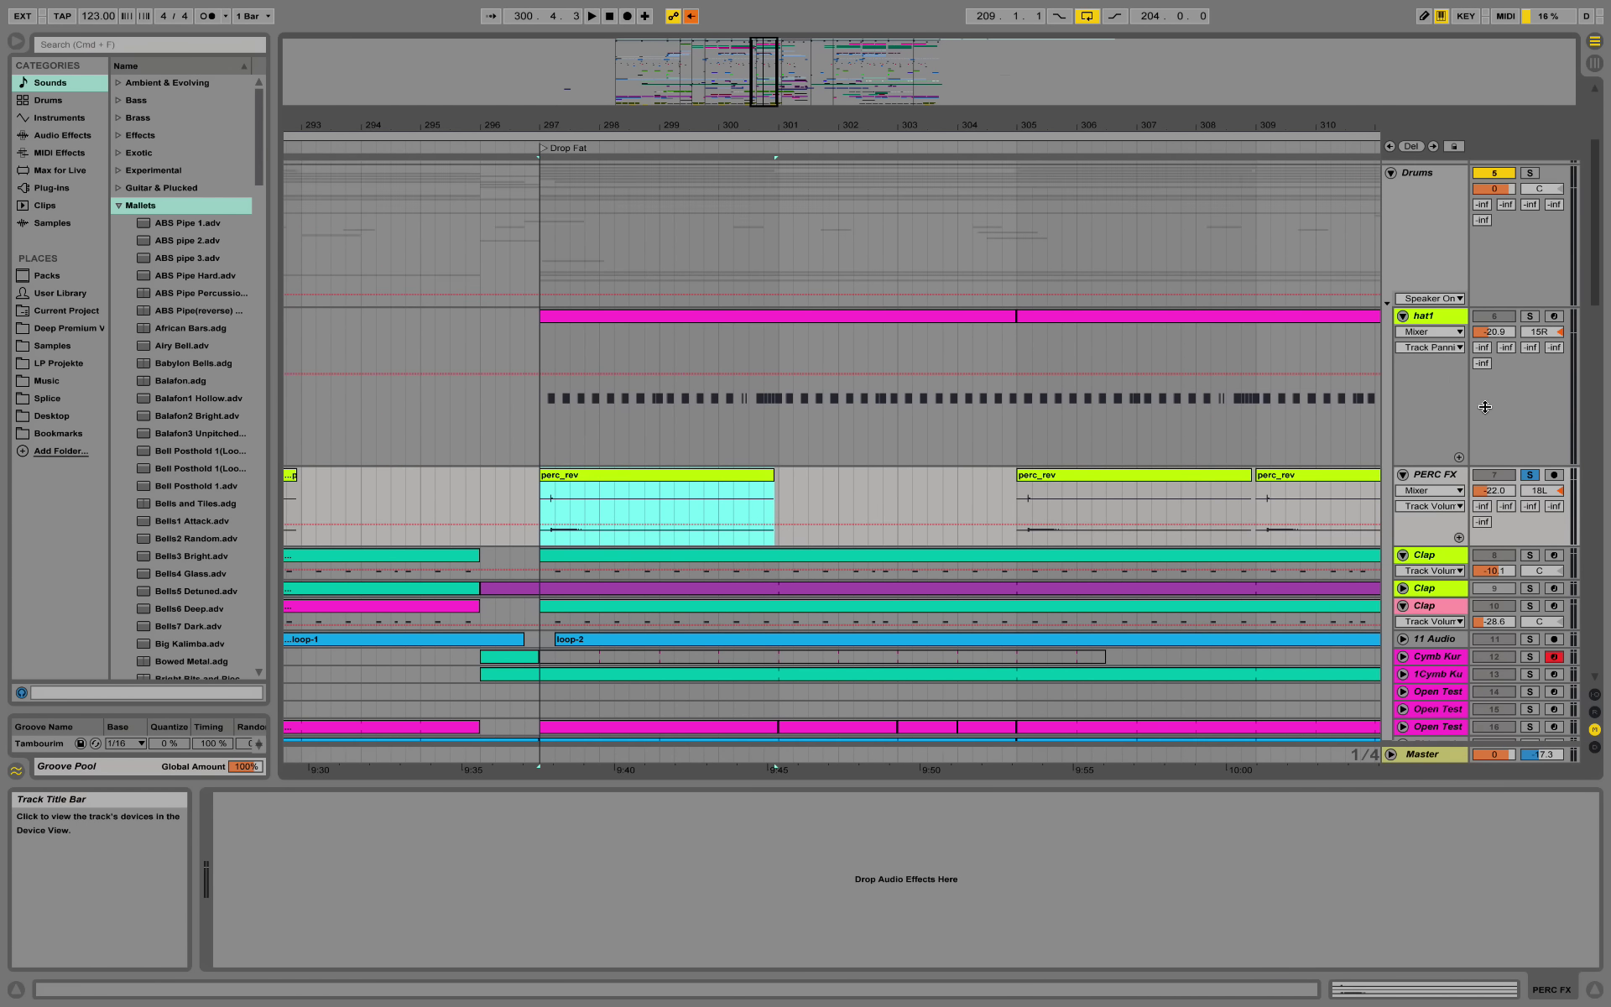
pyautogui.click(1530, 315)
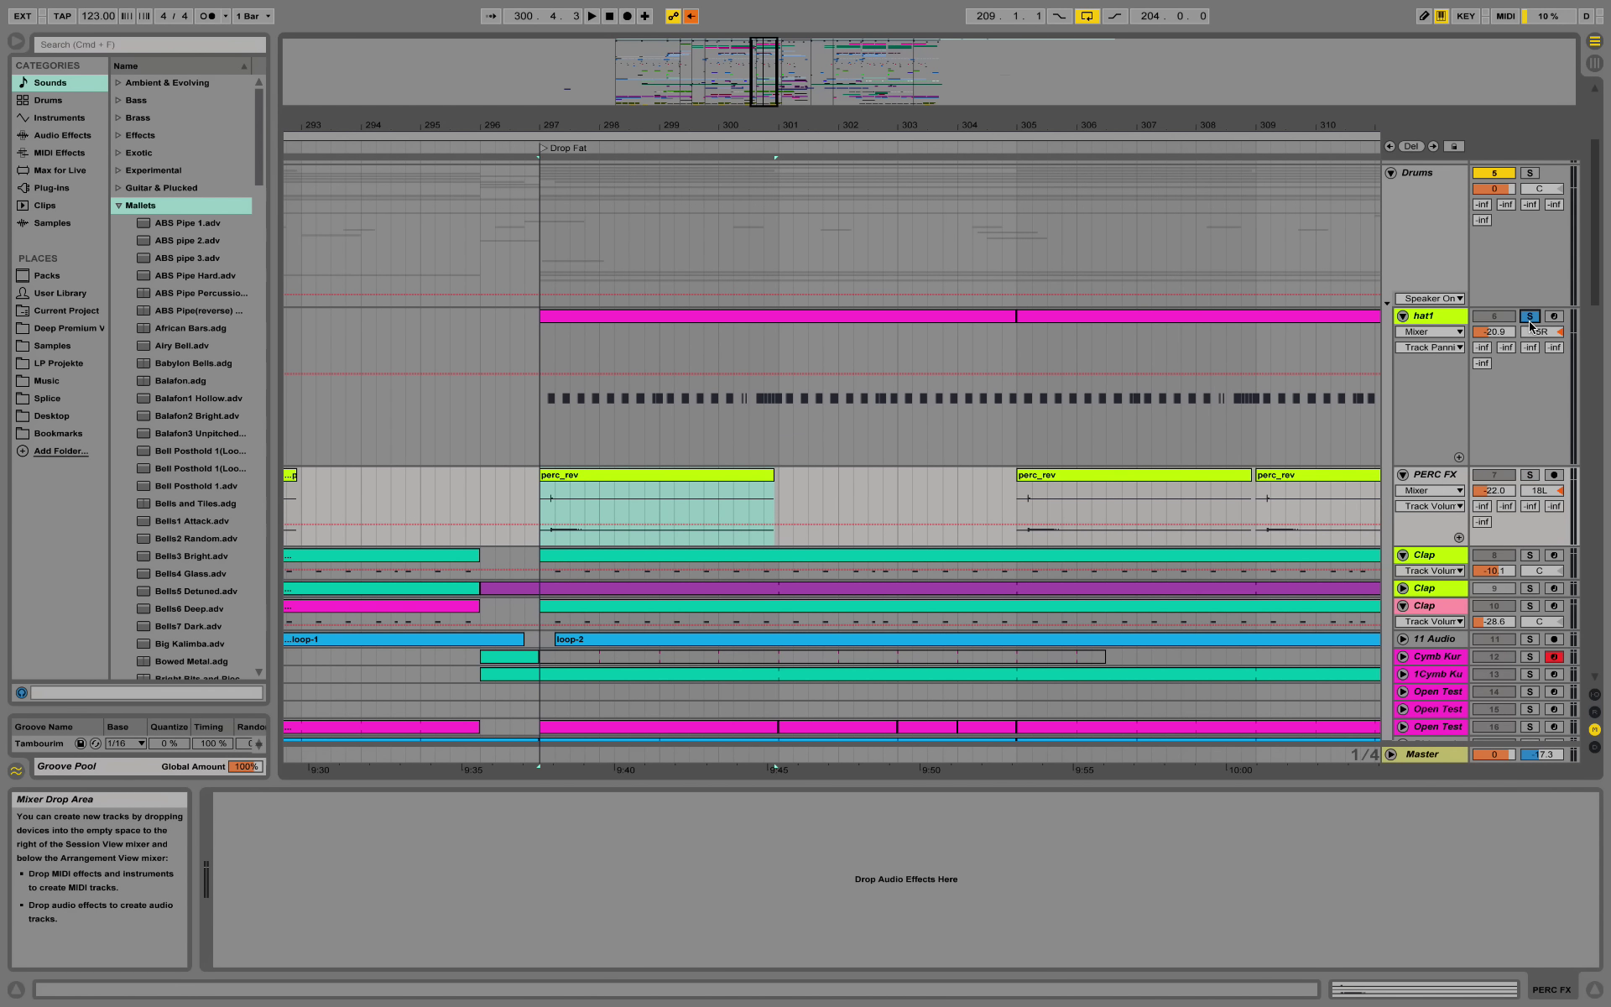
pyautogui.click(1529, 474)
pyautogui.scroll(1, 1427, 423)
pyautogui.scroll(4, 1427, 423)
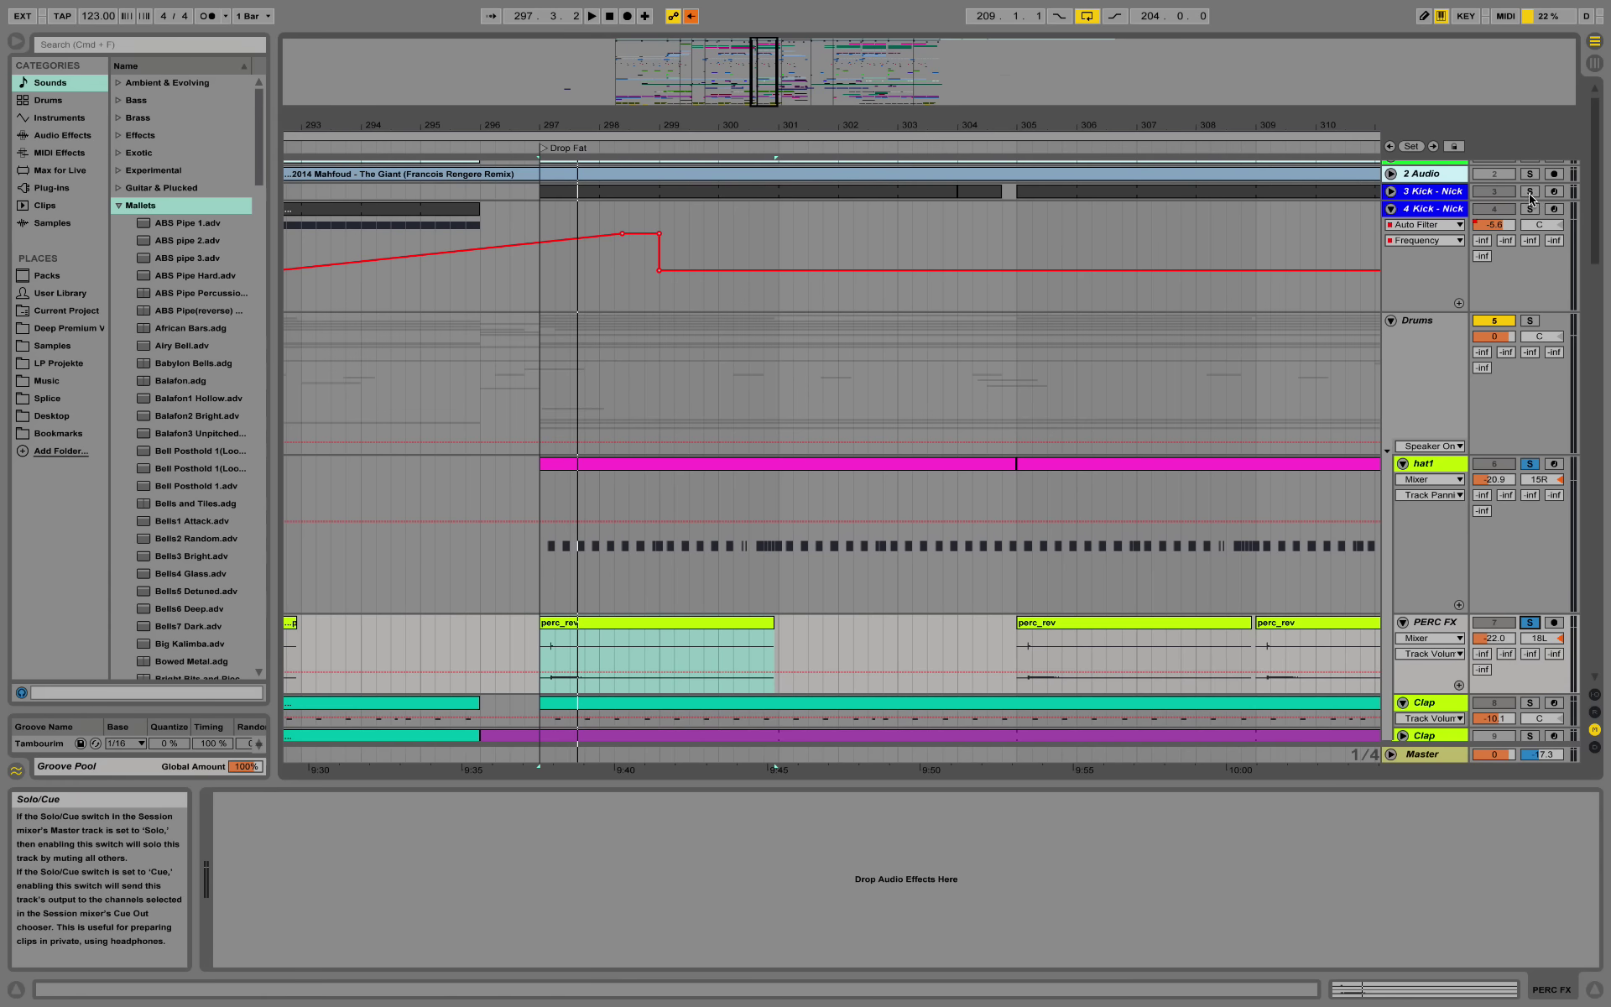
pyautogui.press('space')
pyautogui.scroll(-5, 1321, 487)
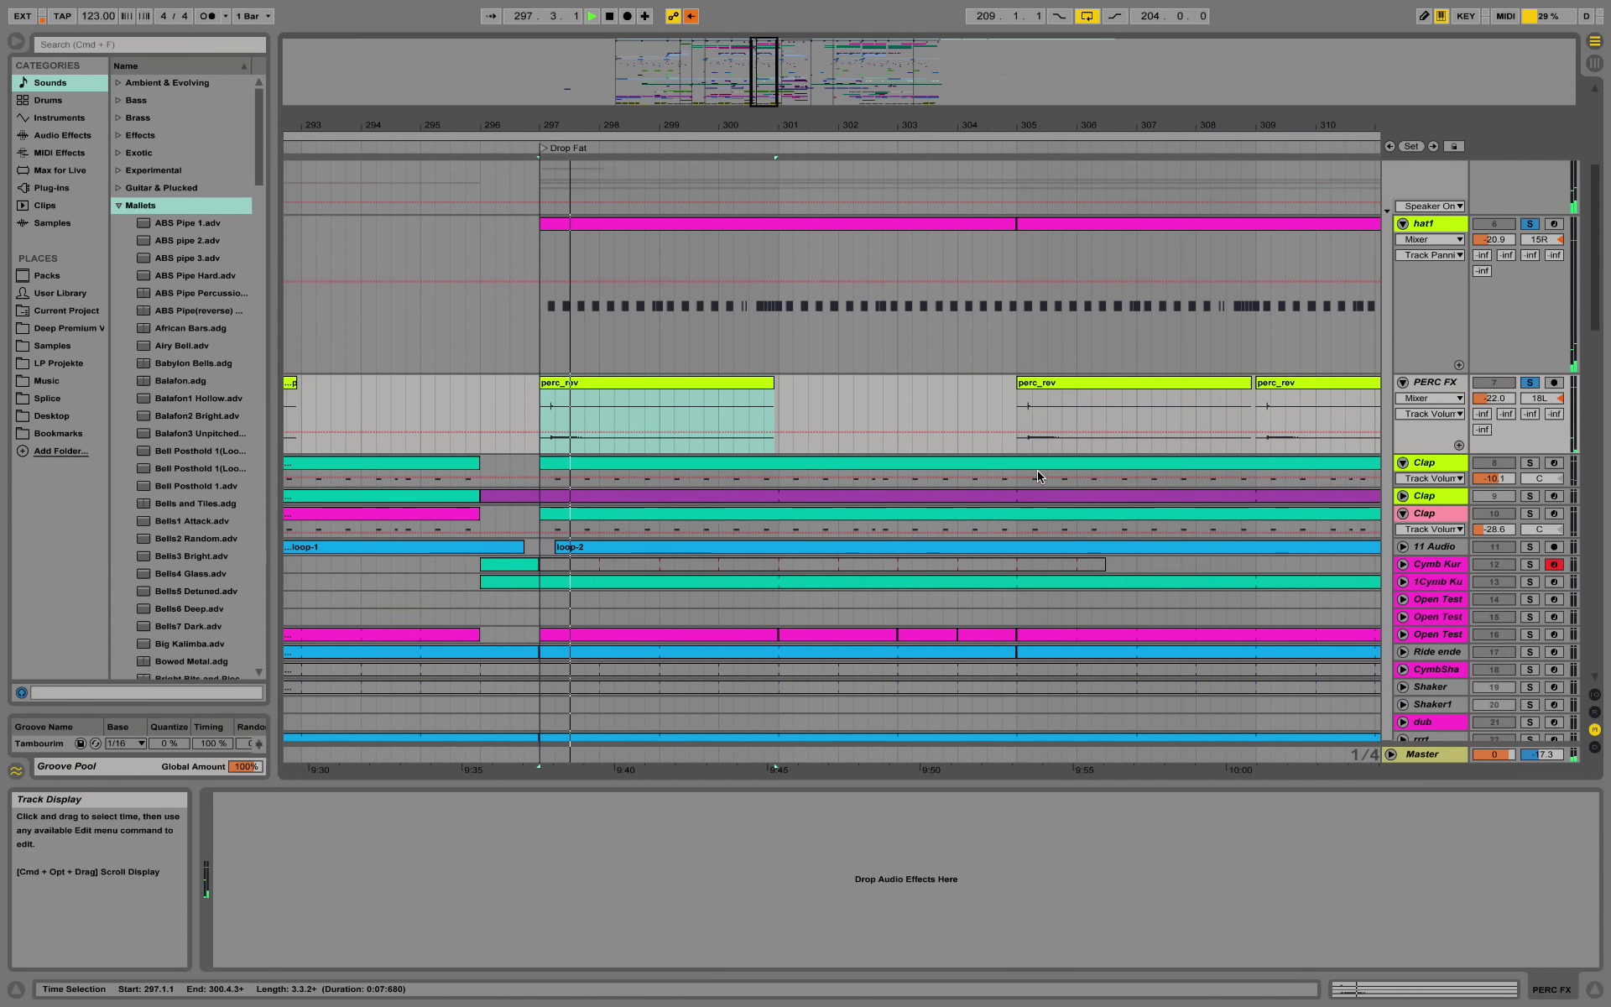
# Step: Add both Clap tracks to the solo, stop playback, and enlarge the second Clap lane
pyautogui.click(1530, 462)
pyautogui.scroll(-2, 1442, 487)
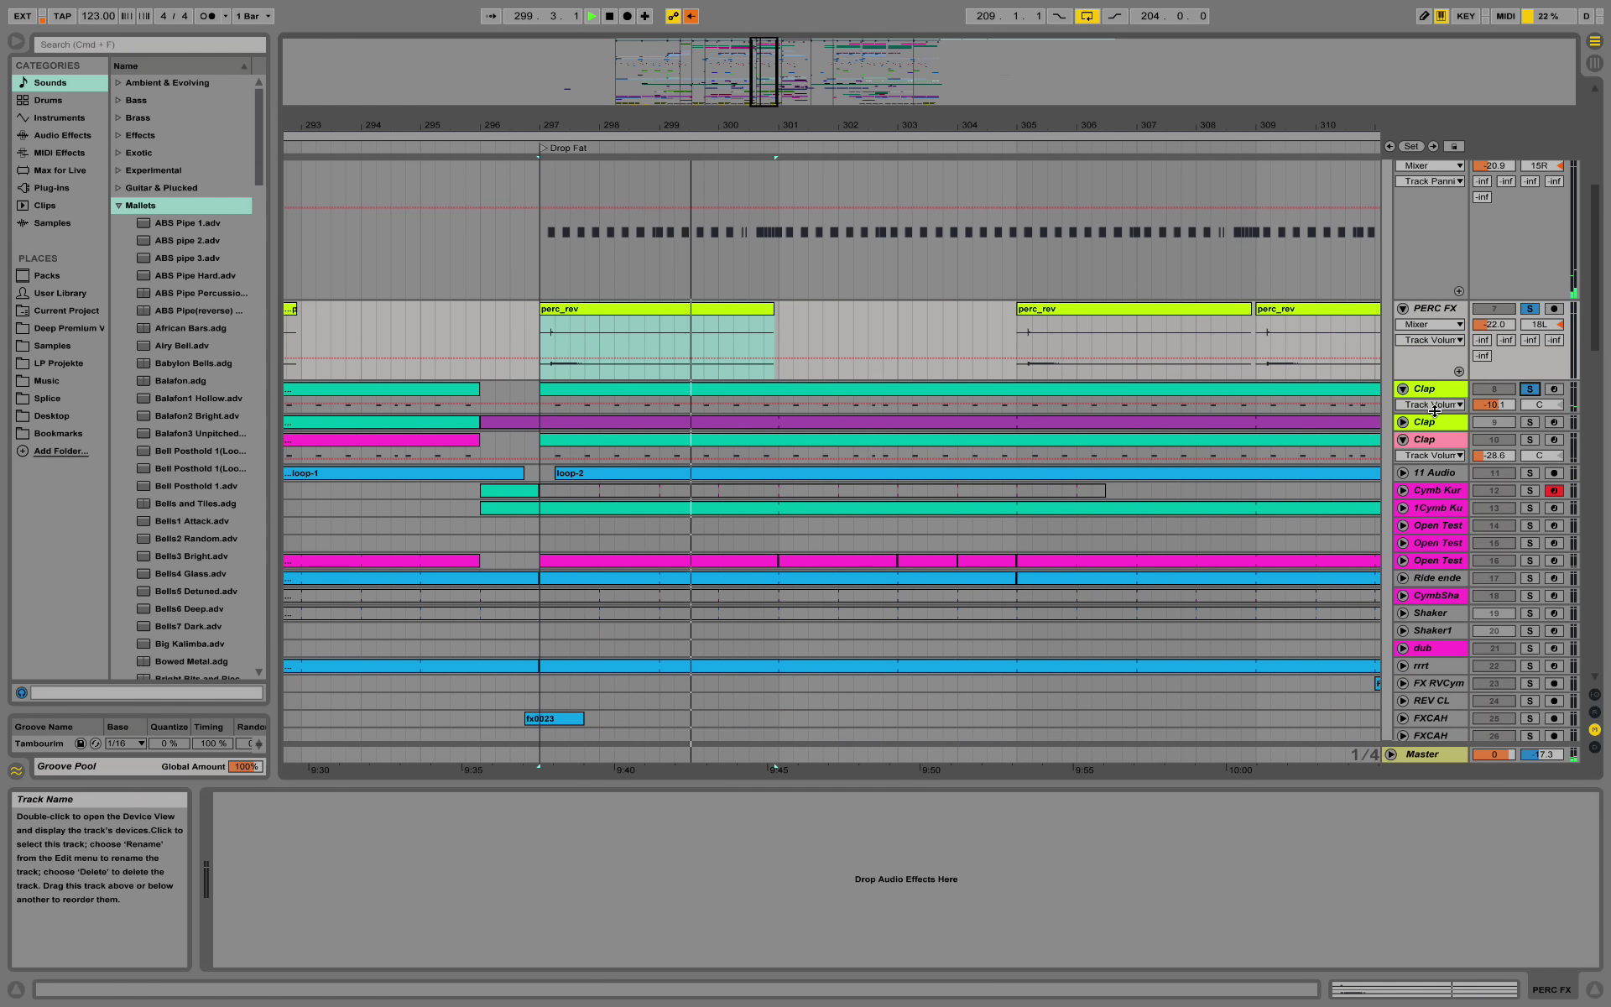
pyautogui.moveTo(1427, 414); pyautogui.dragTo(1373, 463)
pyautogui.scroll(-3, 1373, 463)
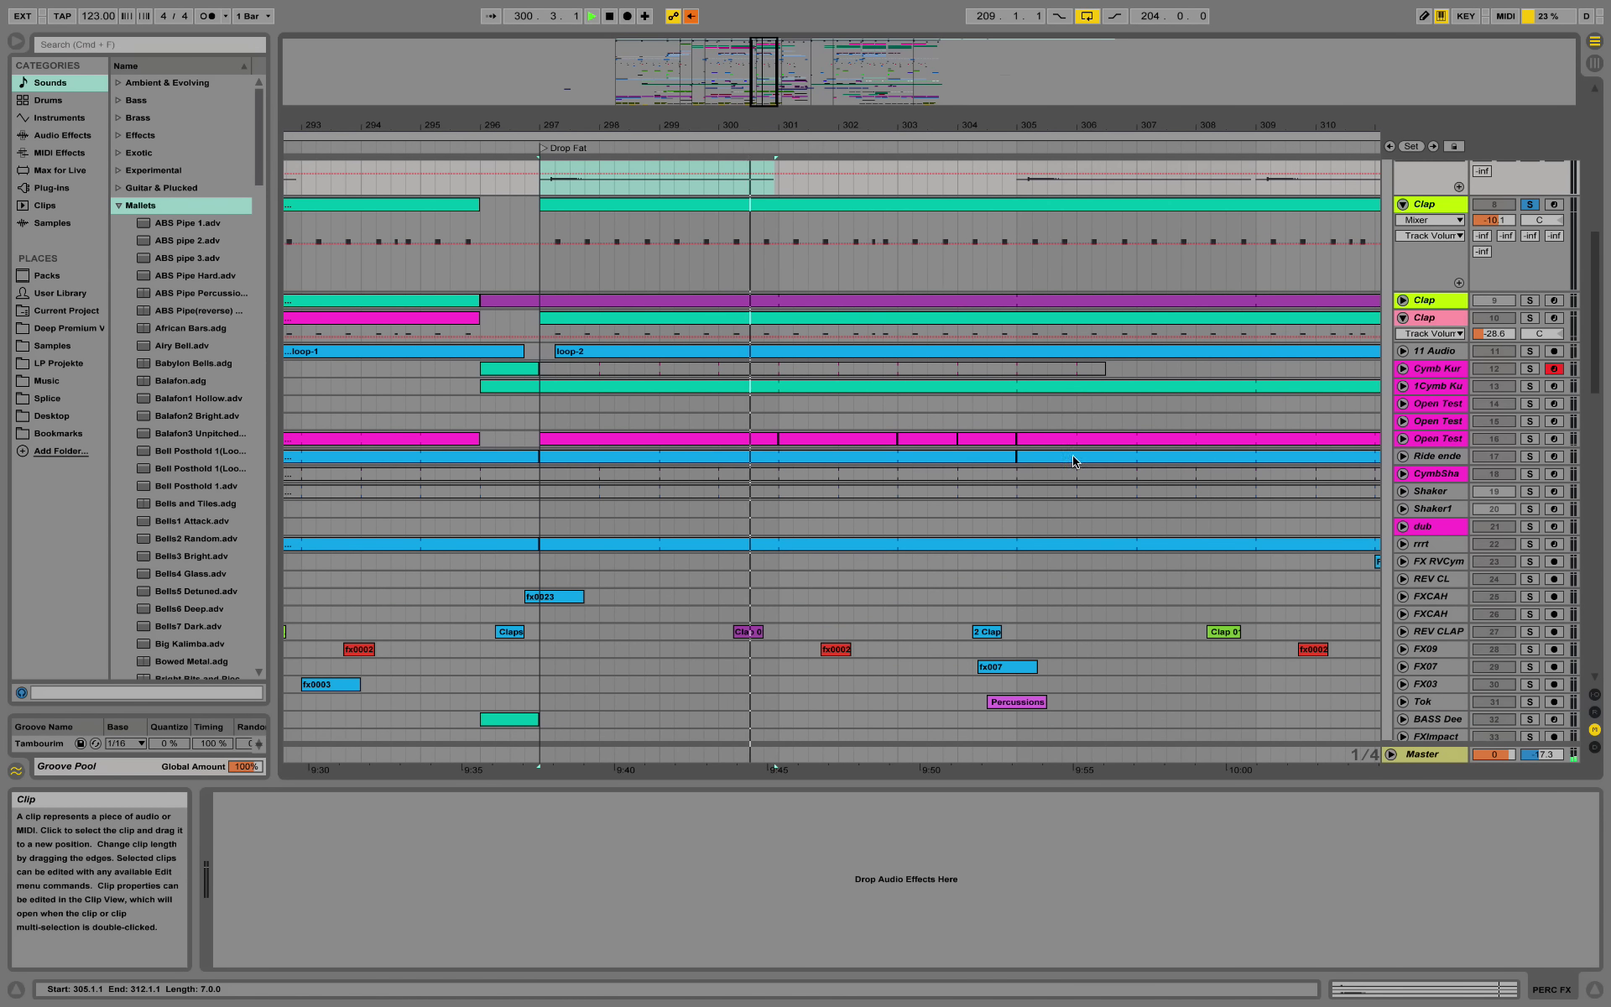
pyautogui.scroll(2, 1209, 268)
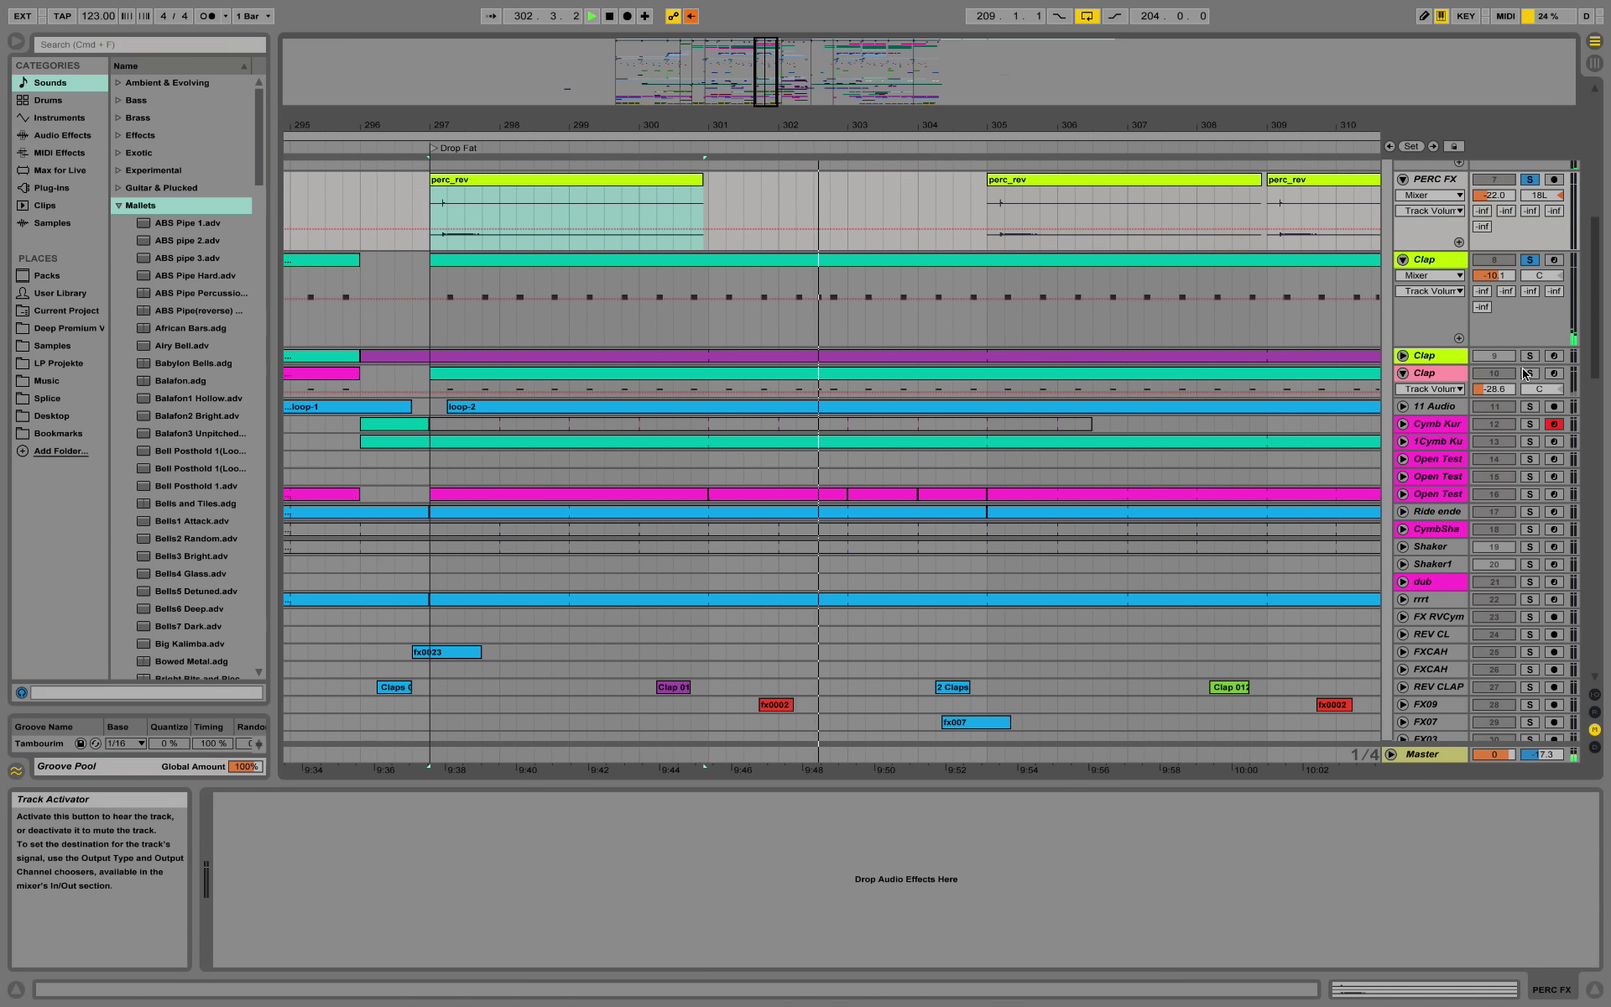
pyautogui.click(1530, 372)
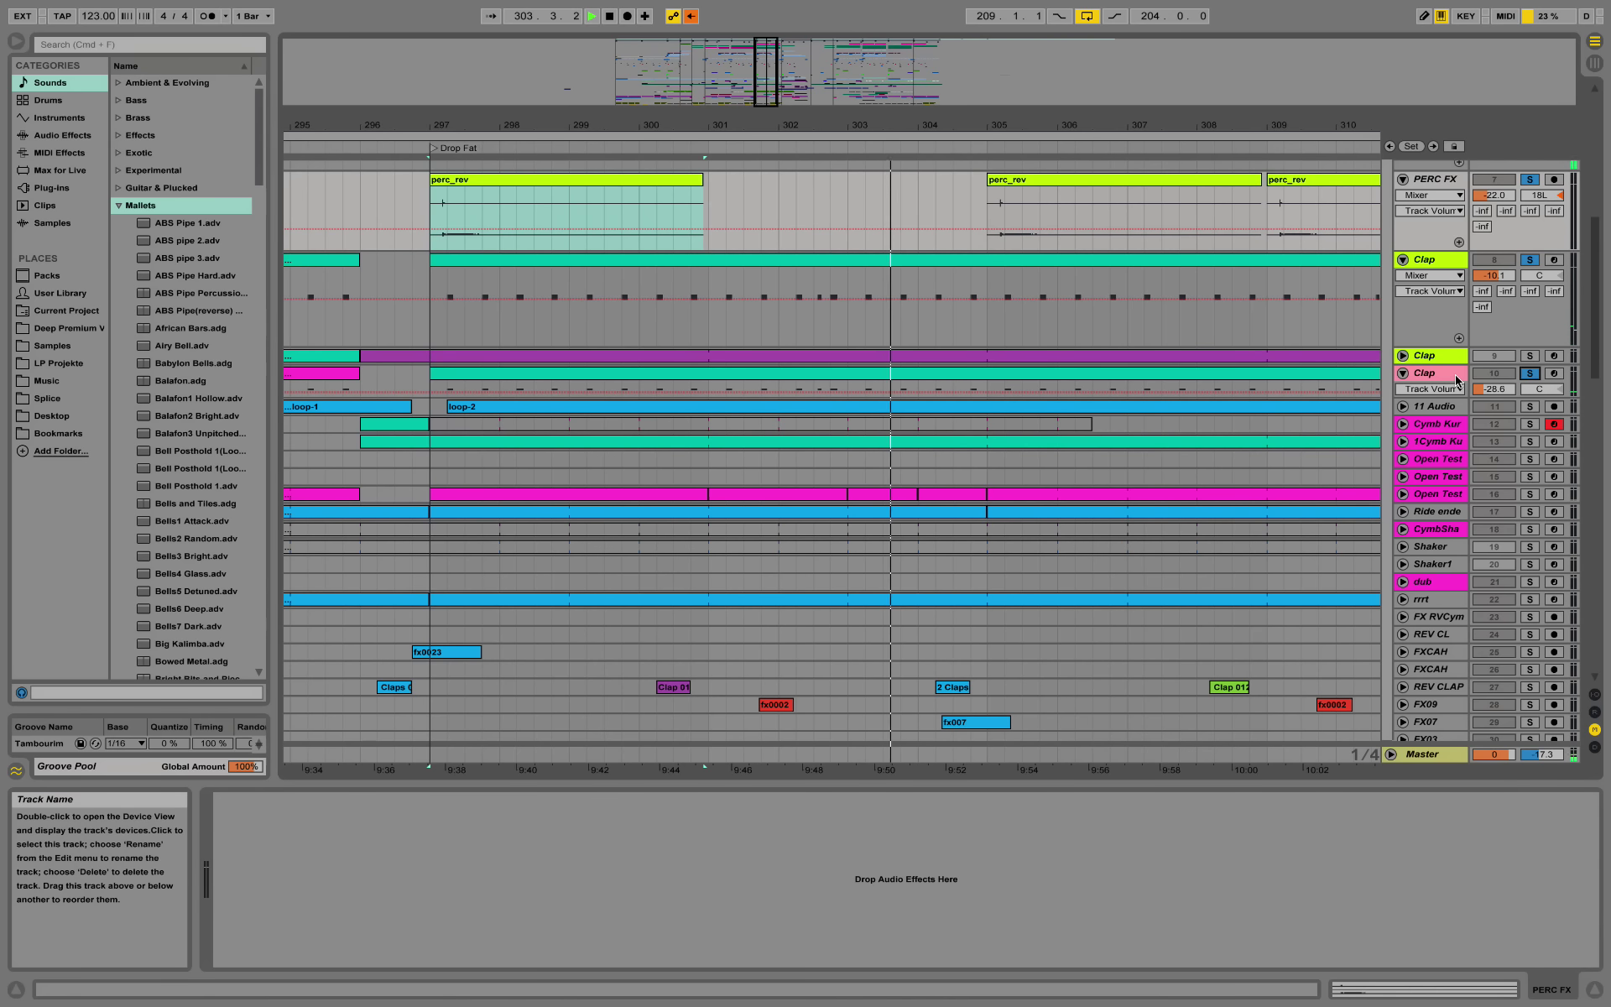
pyautogui.press('space')
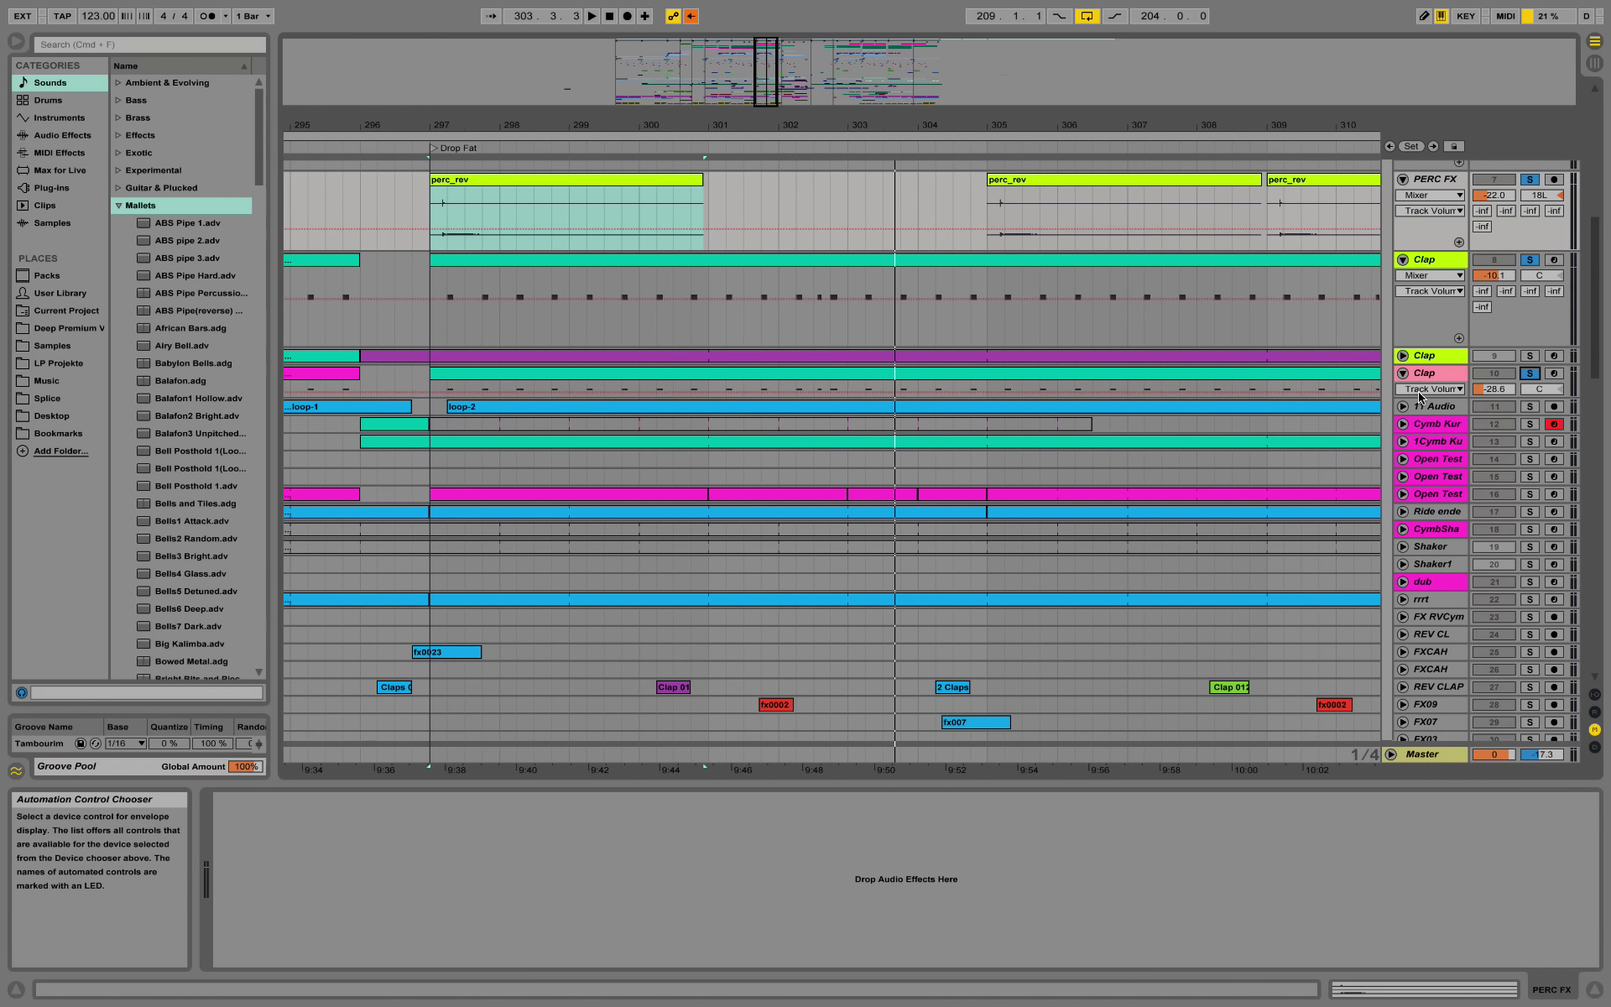
pyautogui.moveTo(1421, 394); pyautogui.dragTo(1423, 424)
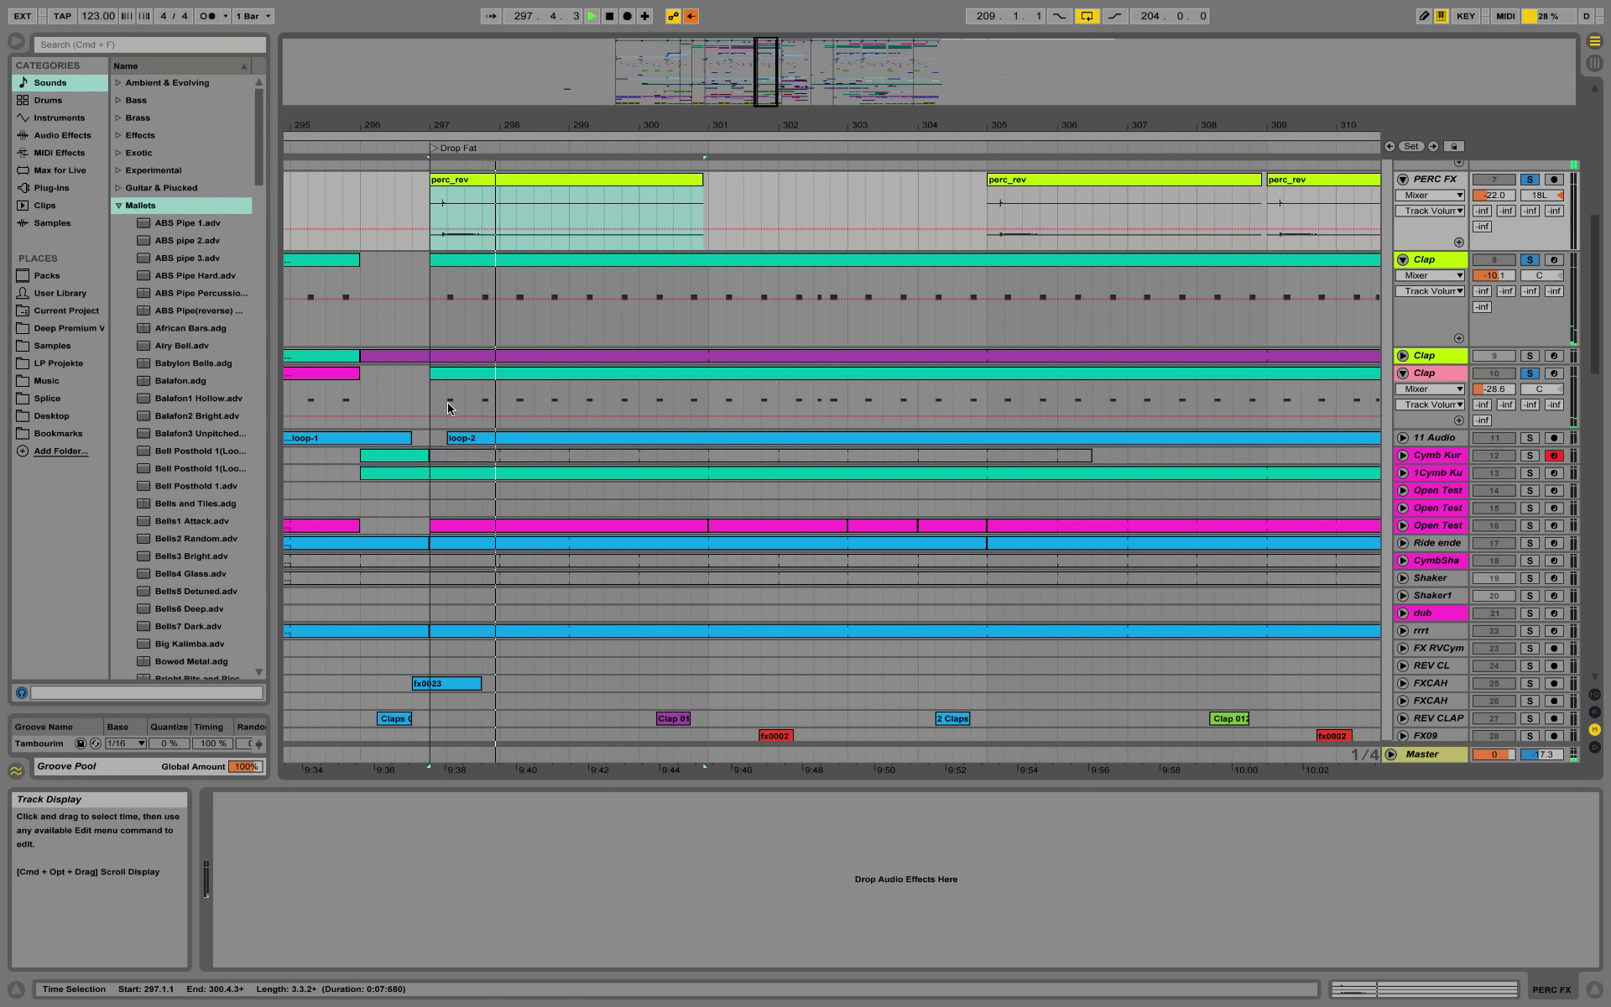
# Step: Scroll to the 11 Audio track and unfold it to show its loop waveforms
pyautogui.scroll(-5, 1348, 275)
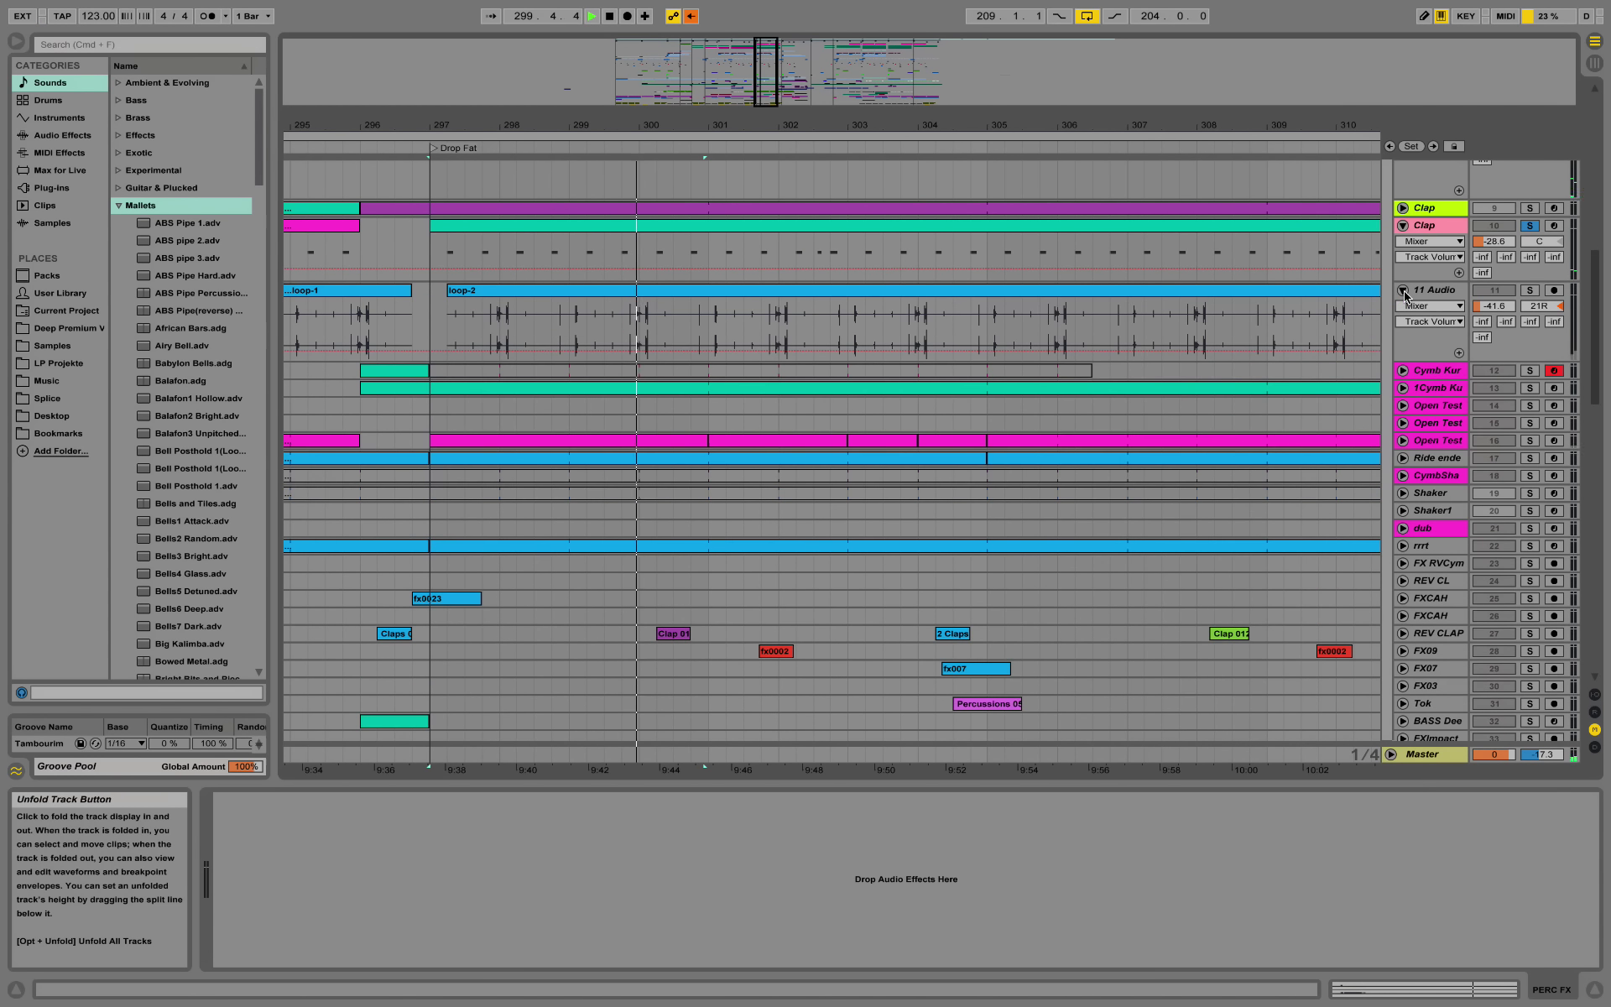
pyautogui.click(1460, 294)
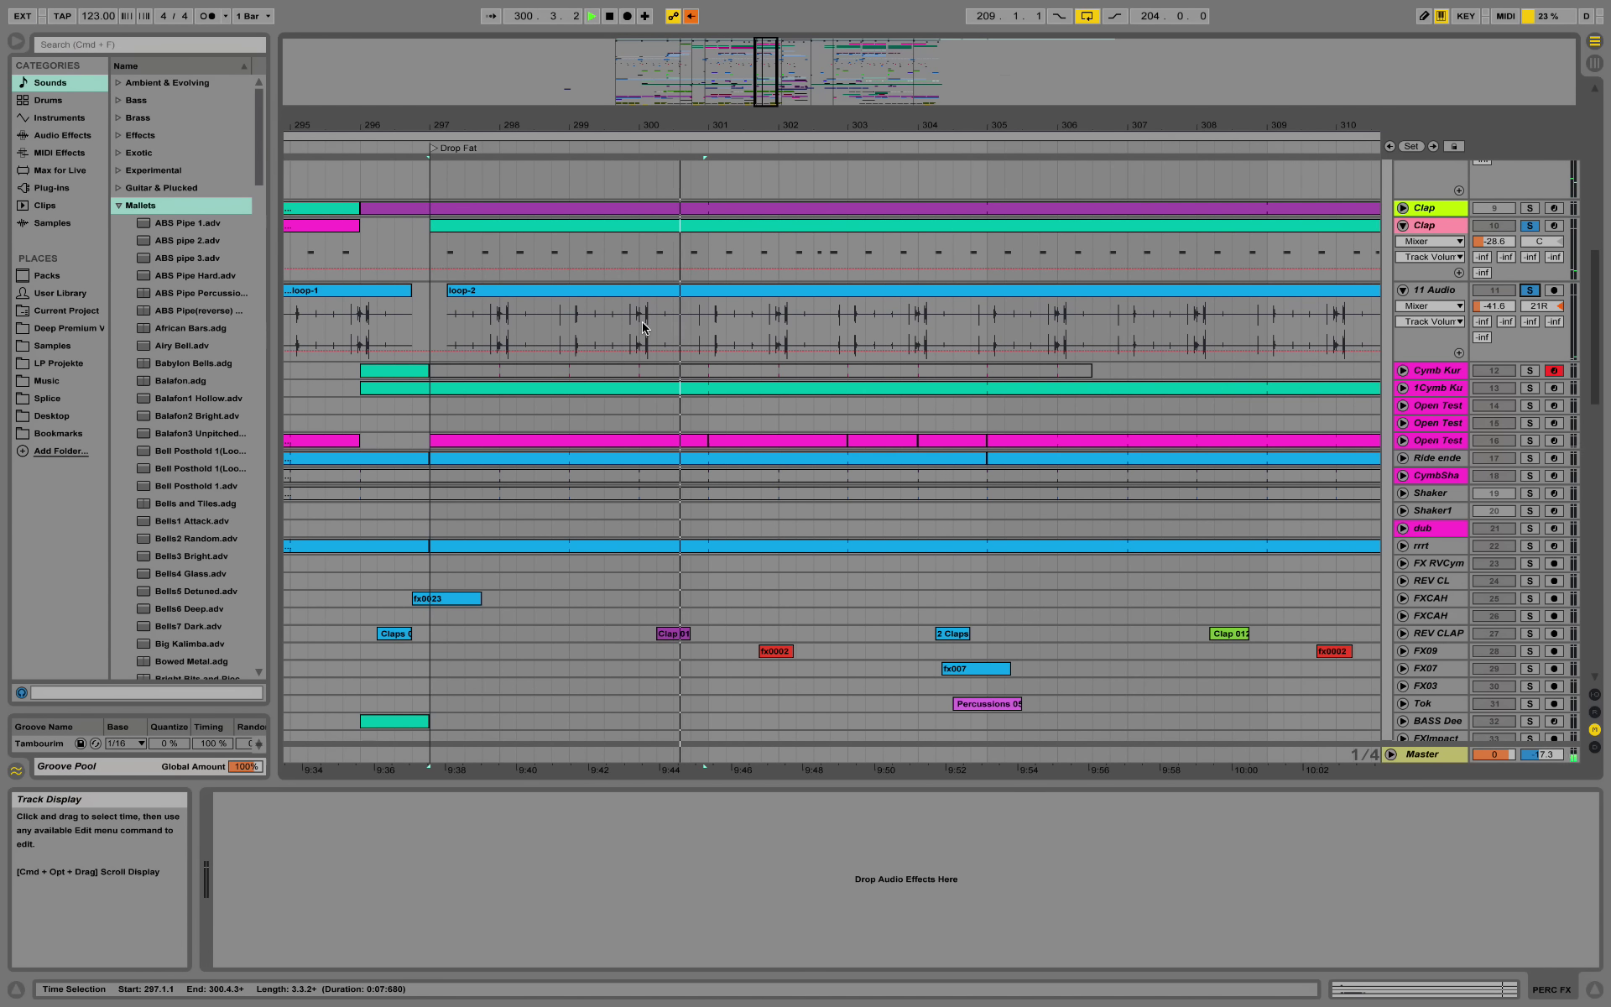
# Step: Unfold and solo cymbal track 13, zoomed out through the Bridge section
pyautogui.click(1403, 387)
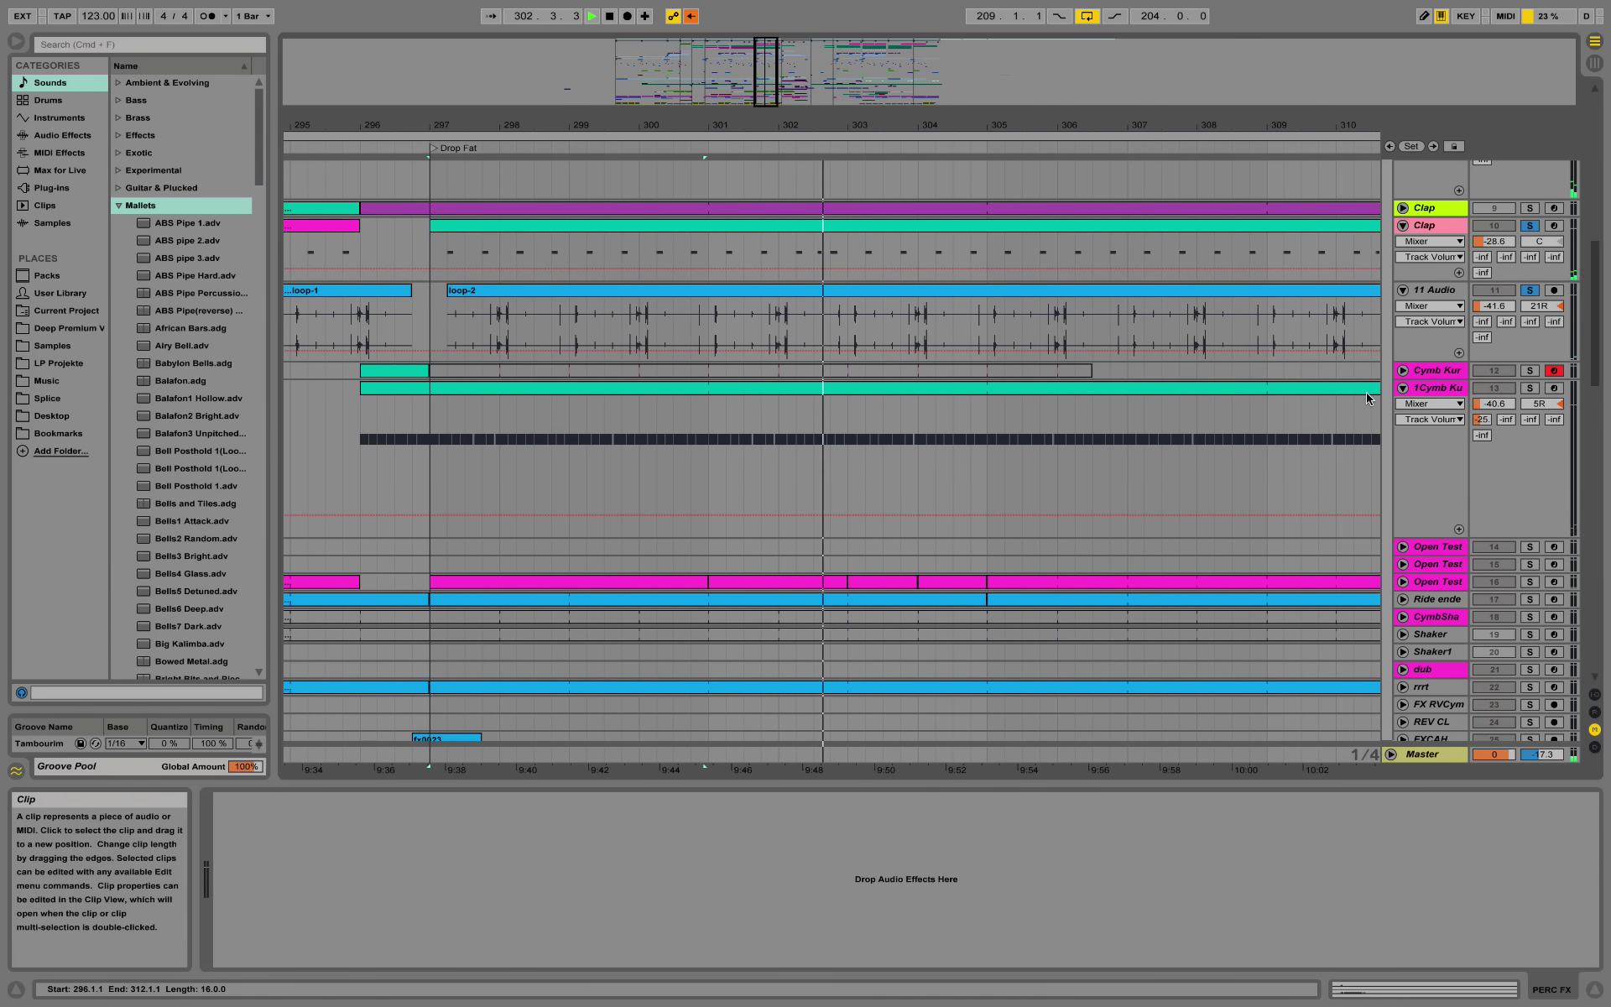
pyautogui.click(1530, 388)
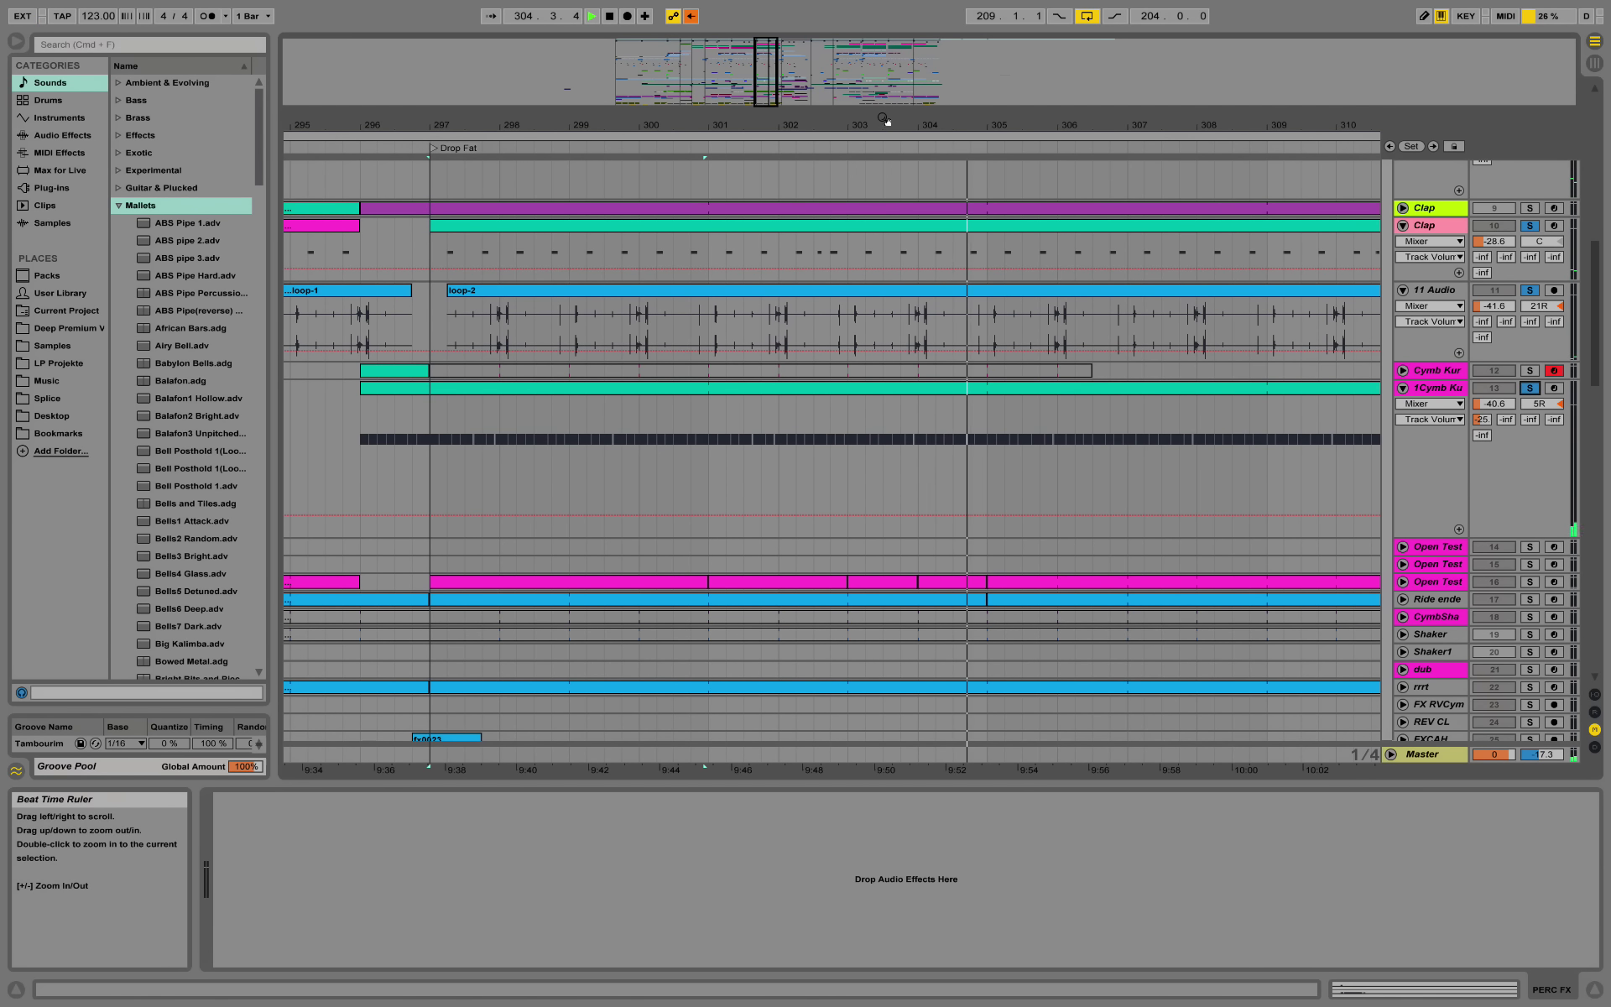
pyautogui.moveTo(909, 124); pyautogui.dragTo(908, 99)
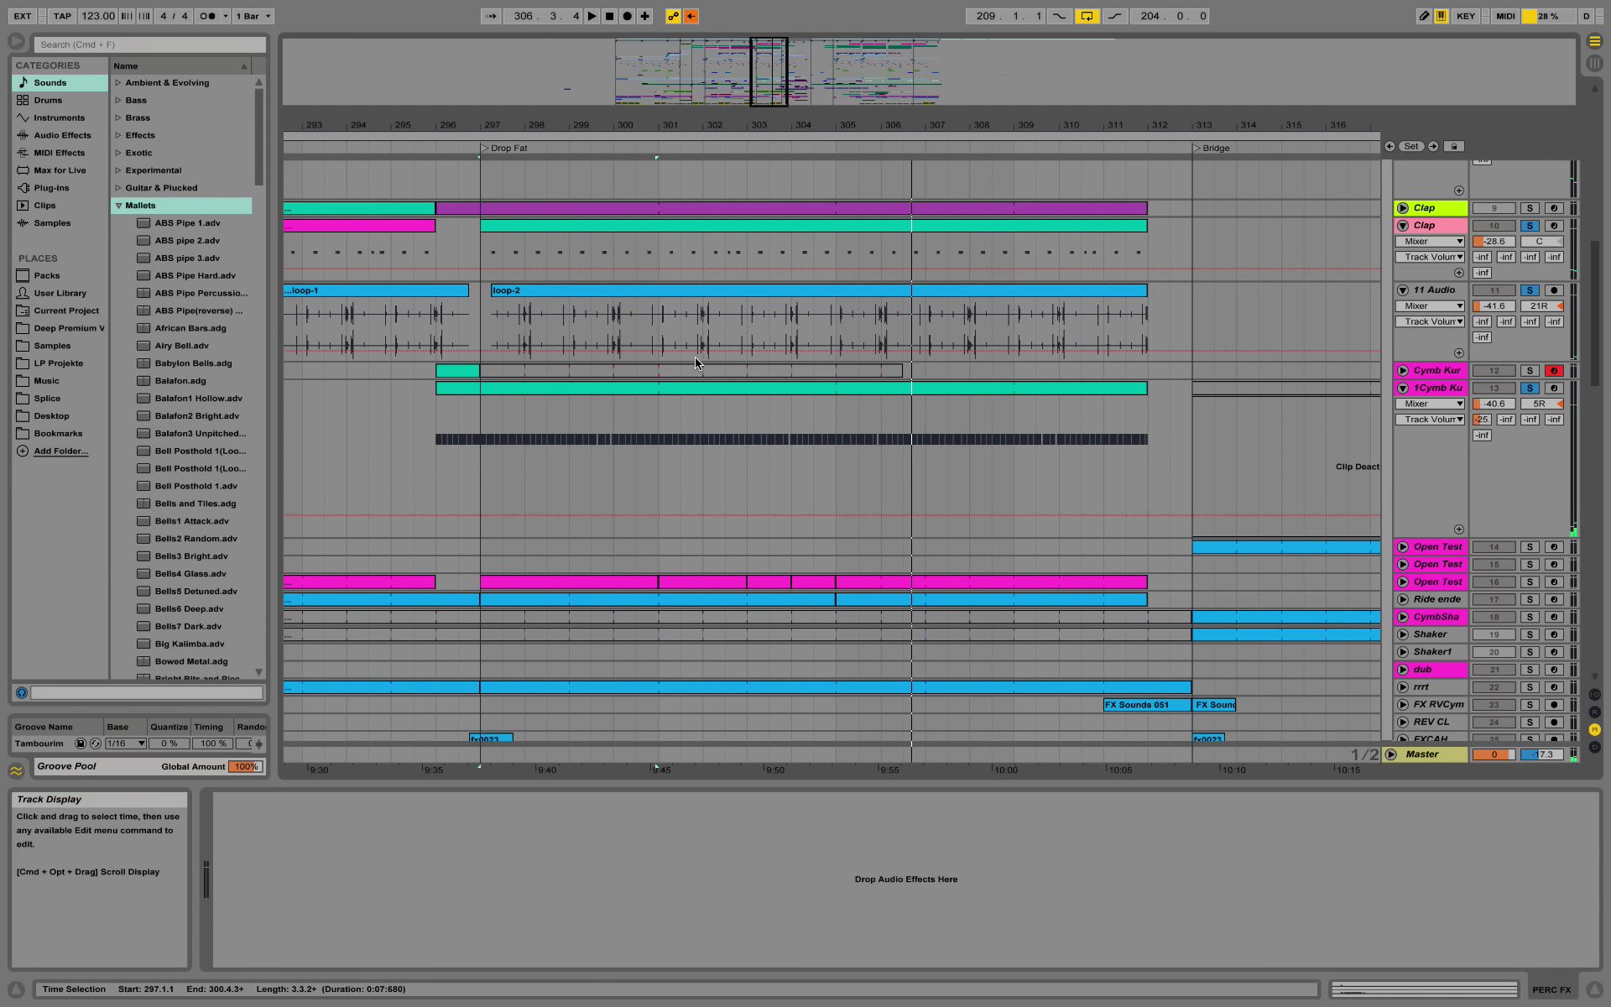
# Step: Inspect the cymbal clip's E3 notes with enlarged rows, then return to Device View
pyautogui.doubleClick(681, 387)
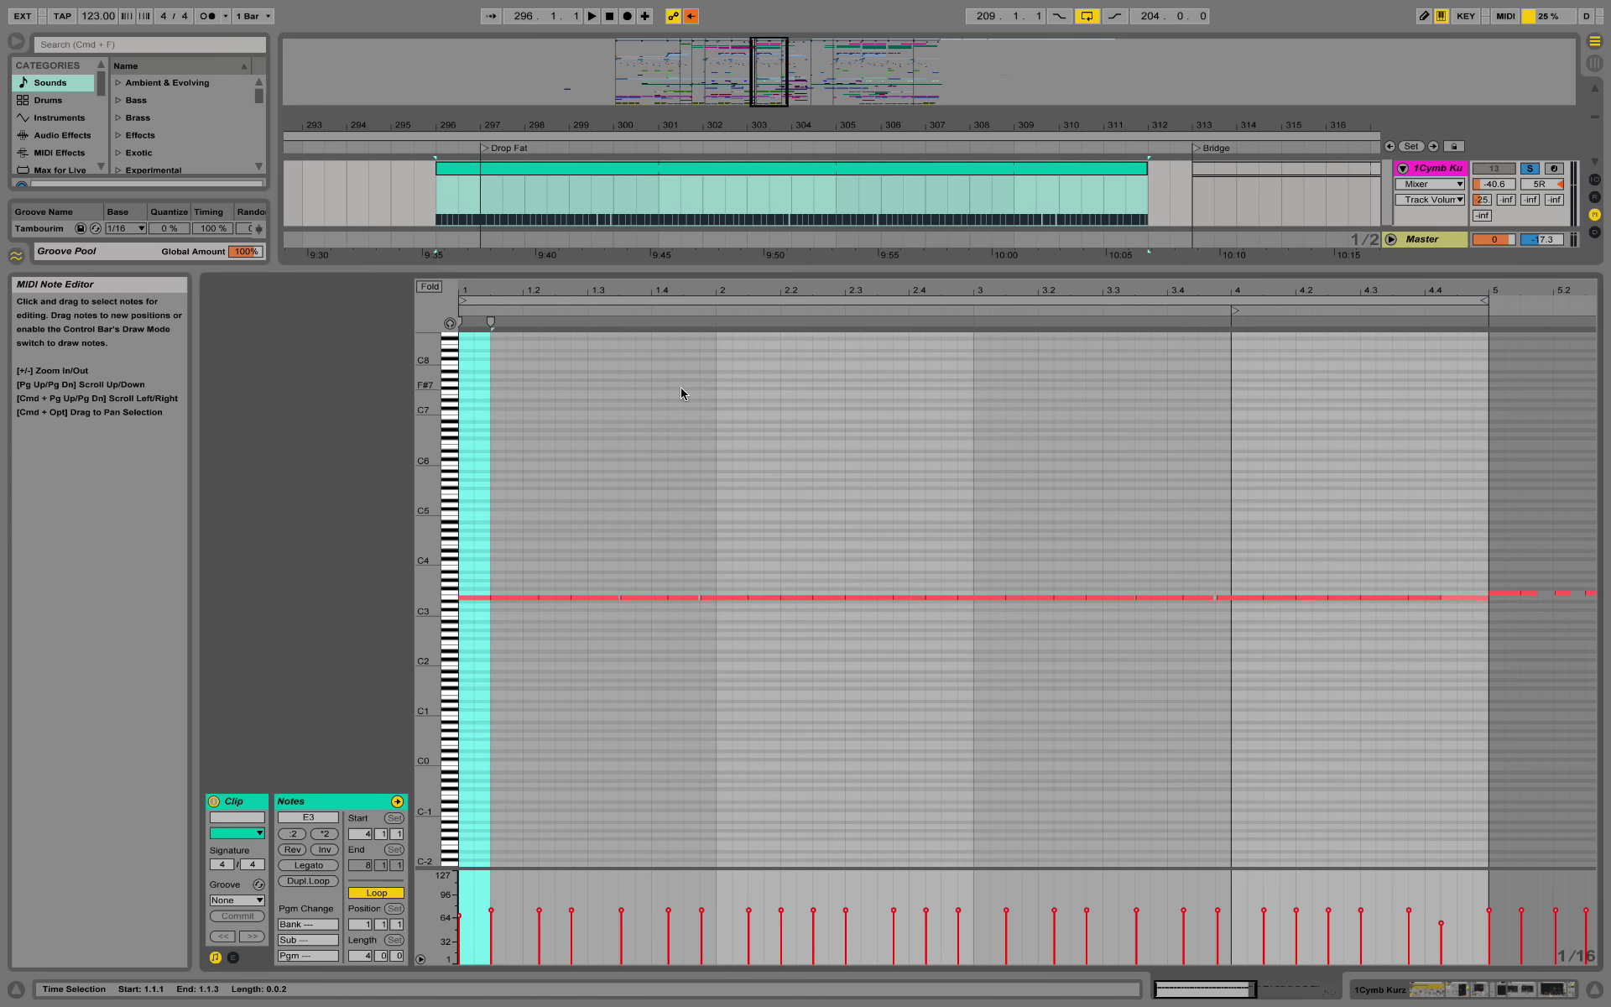
pyautogui.click(635, 466)
pyautogui.moveTo(440, 606); pyautogui.dragTo(503, 606)
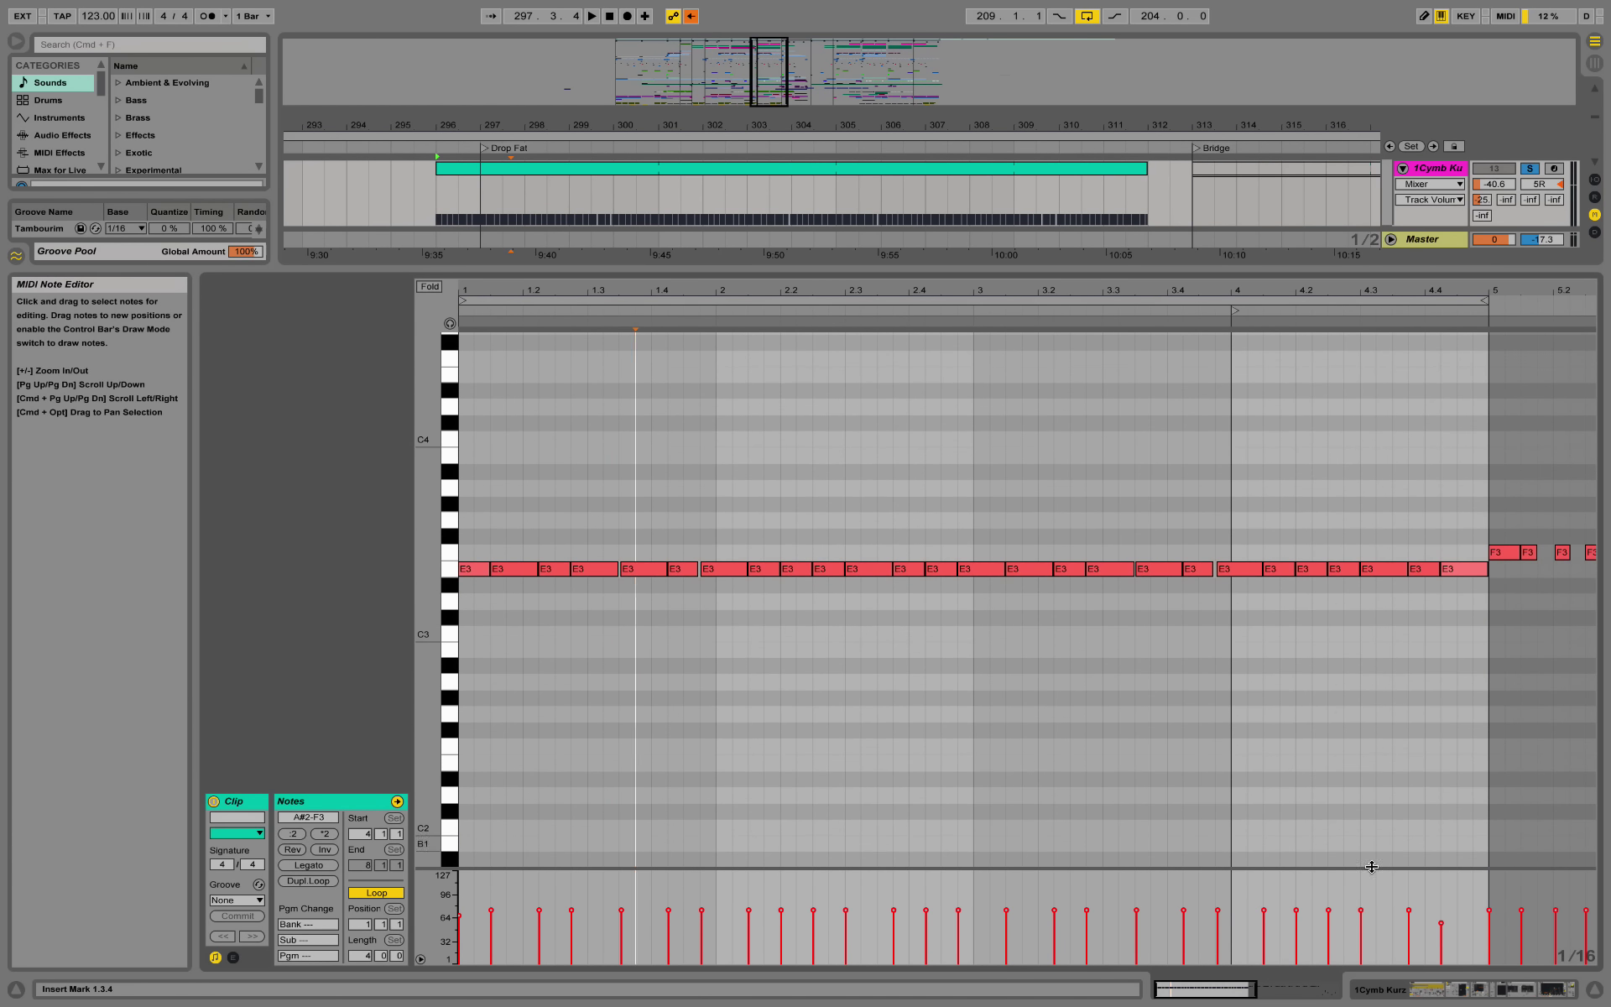
pyautogui.hotkey('shift', 'Tab')
# Step: Unfold track 58 TAL-U-NO and play its drop clip
pyautogui.scroll(-5, 711, 361)
pyautogui.scroll(-5, 712, 361)
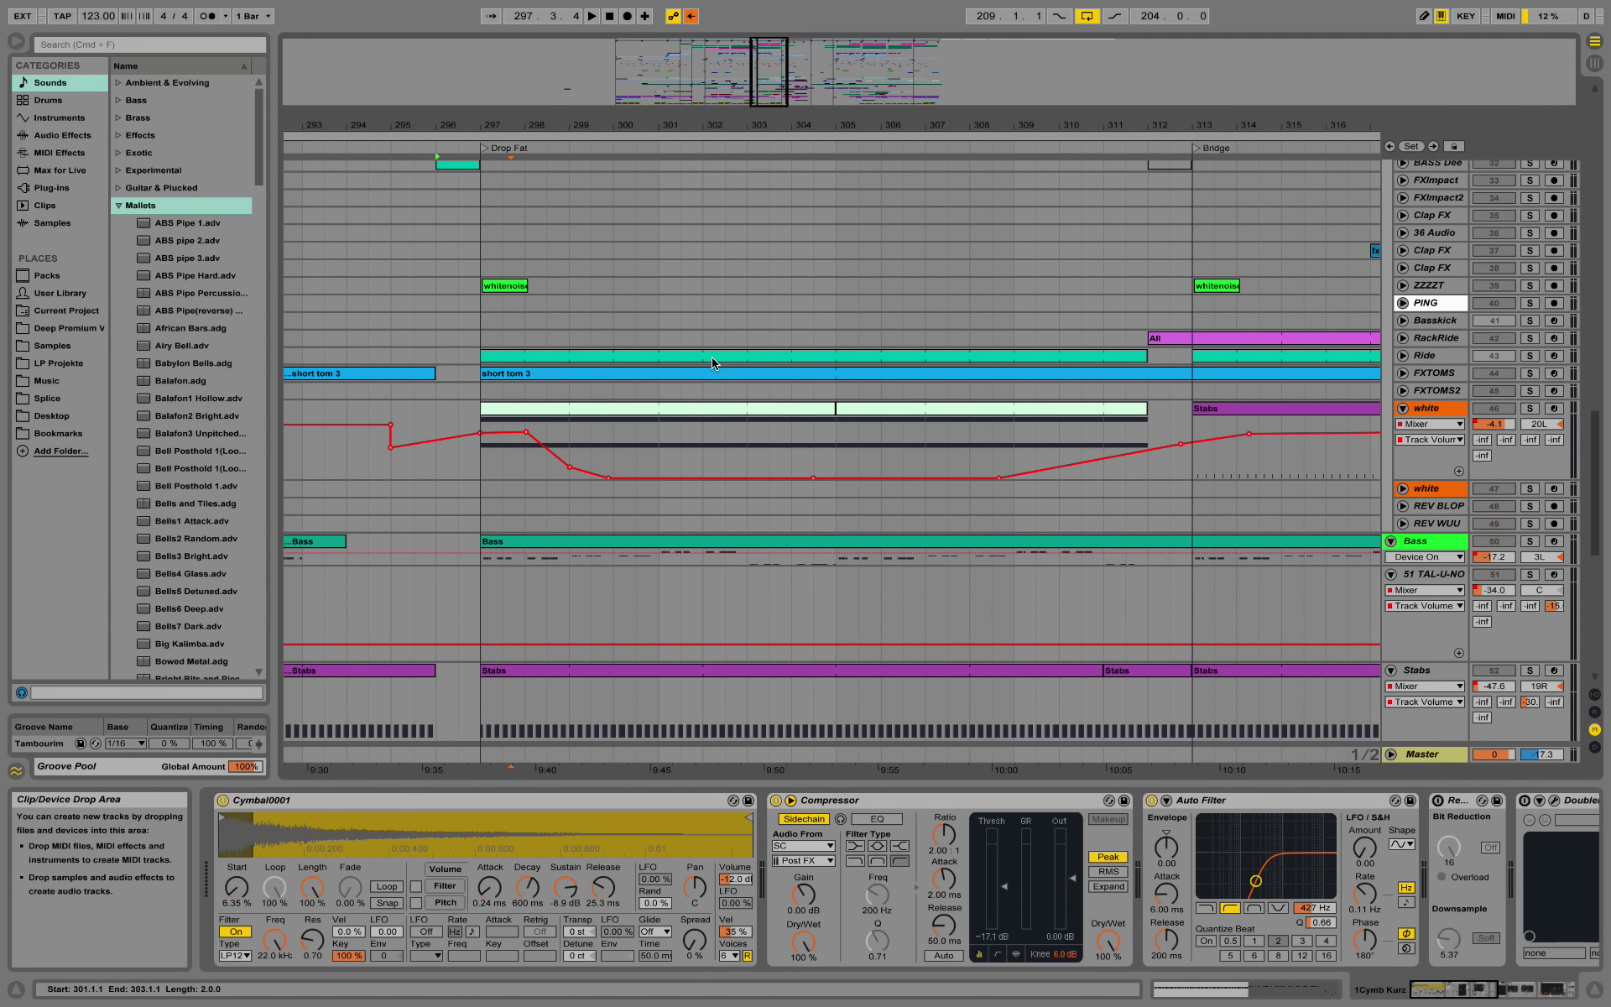
pyautogui.scroll(-3, 696, 432)
pyautogui.scroll(-3, 697, 433)
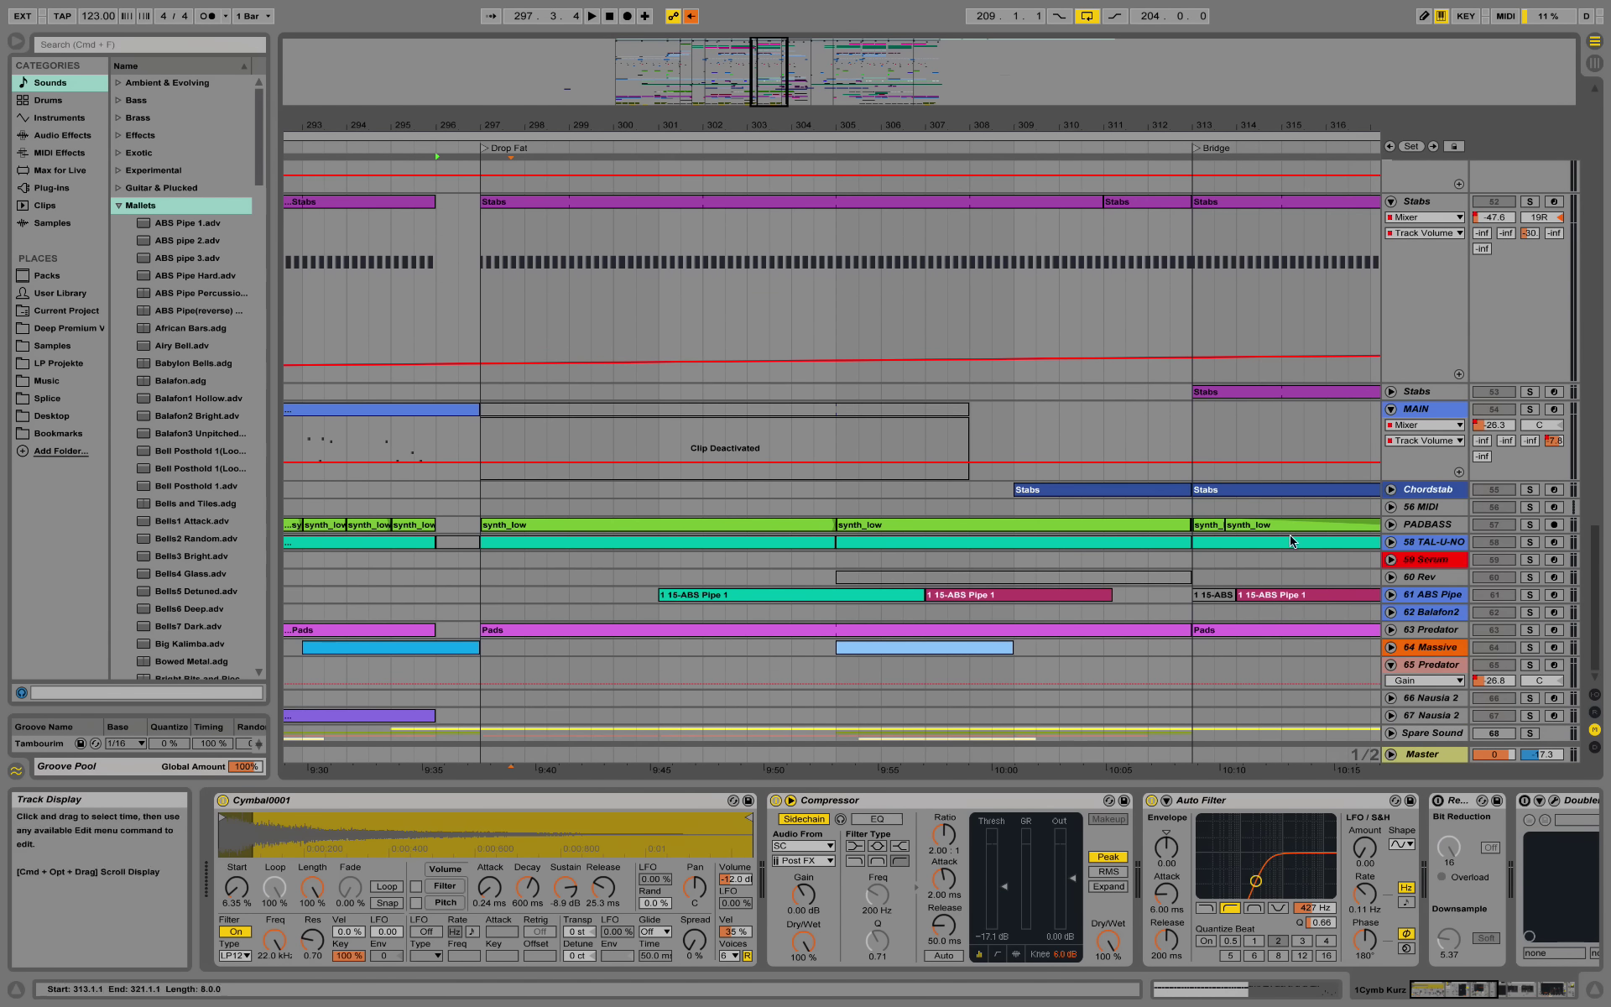
pyautogui.click(1390, 542)
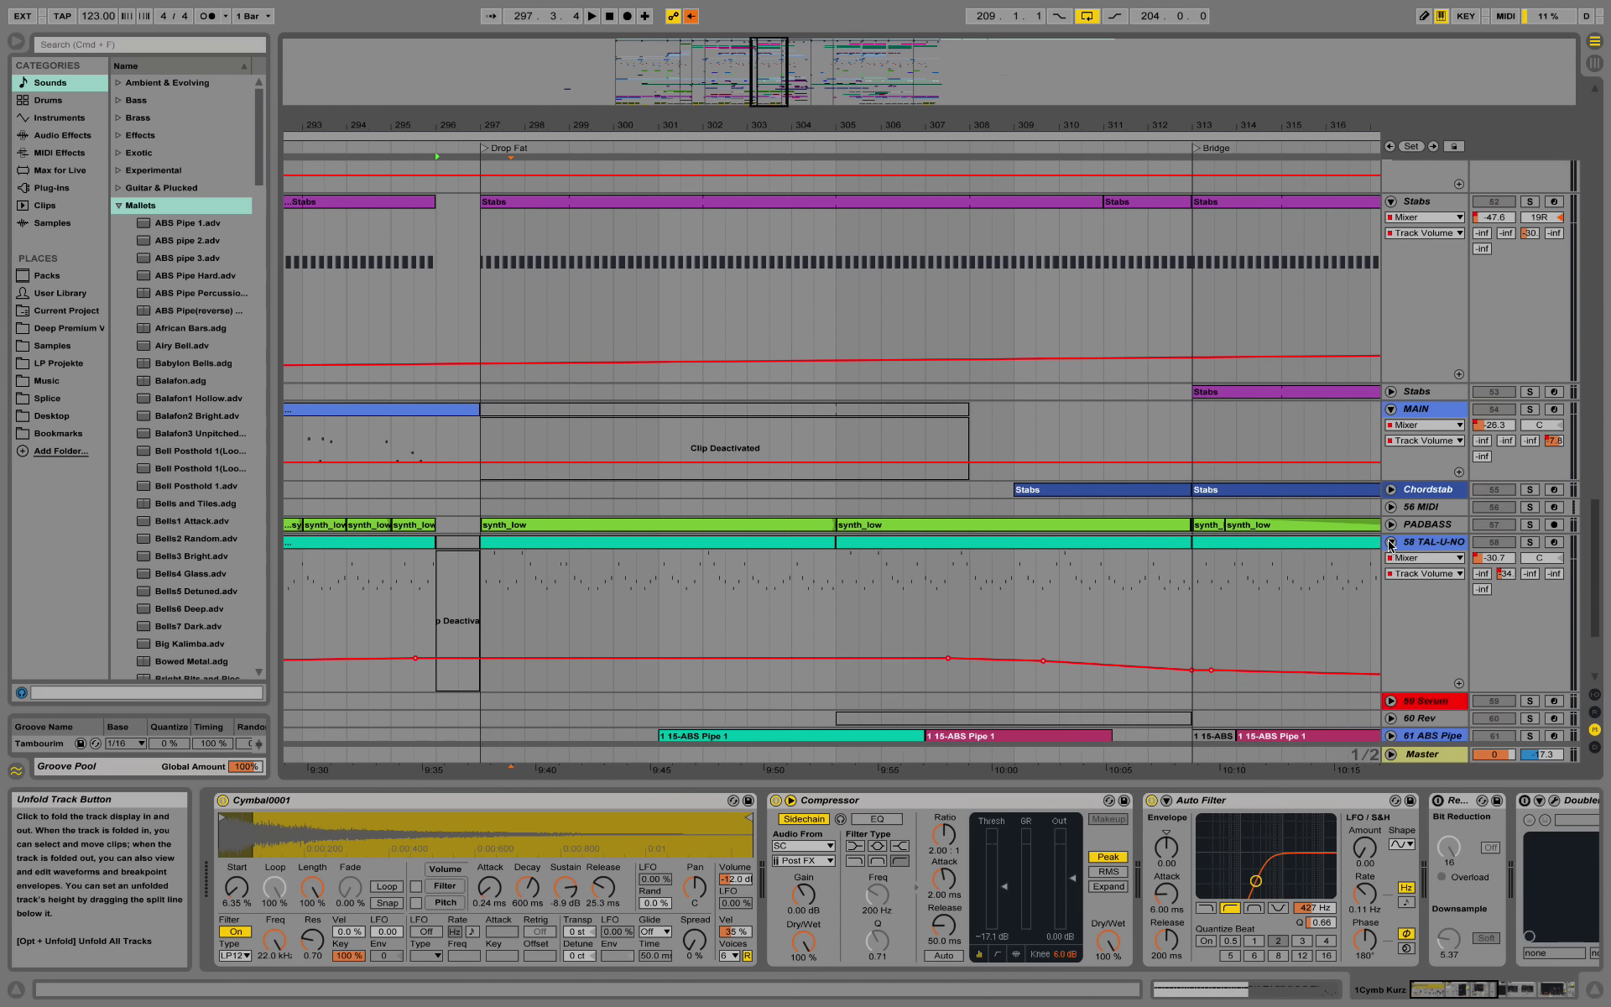
pyautogui.click(546, 551)
pyautogui.press('space')
# Step: Solo TAL-U-NO, then scroll back up and stop playback
pyautogui.click(1530, 542)
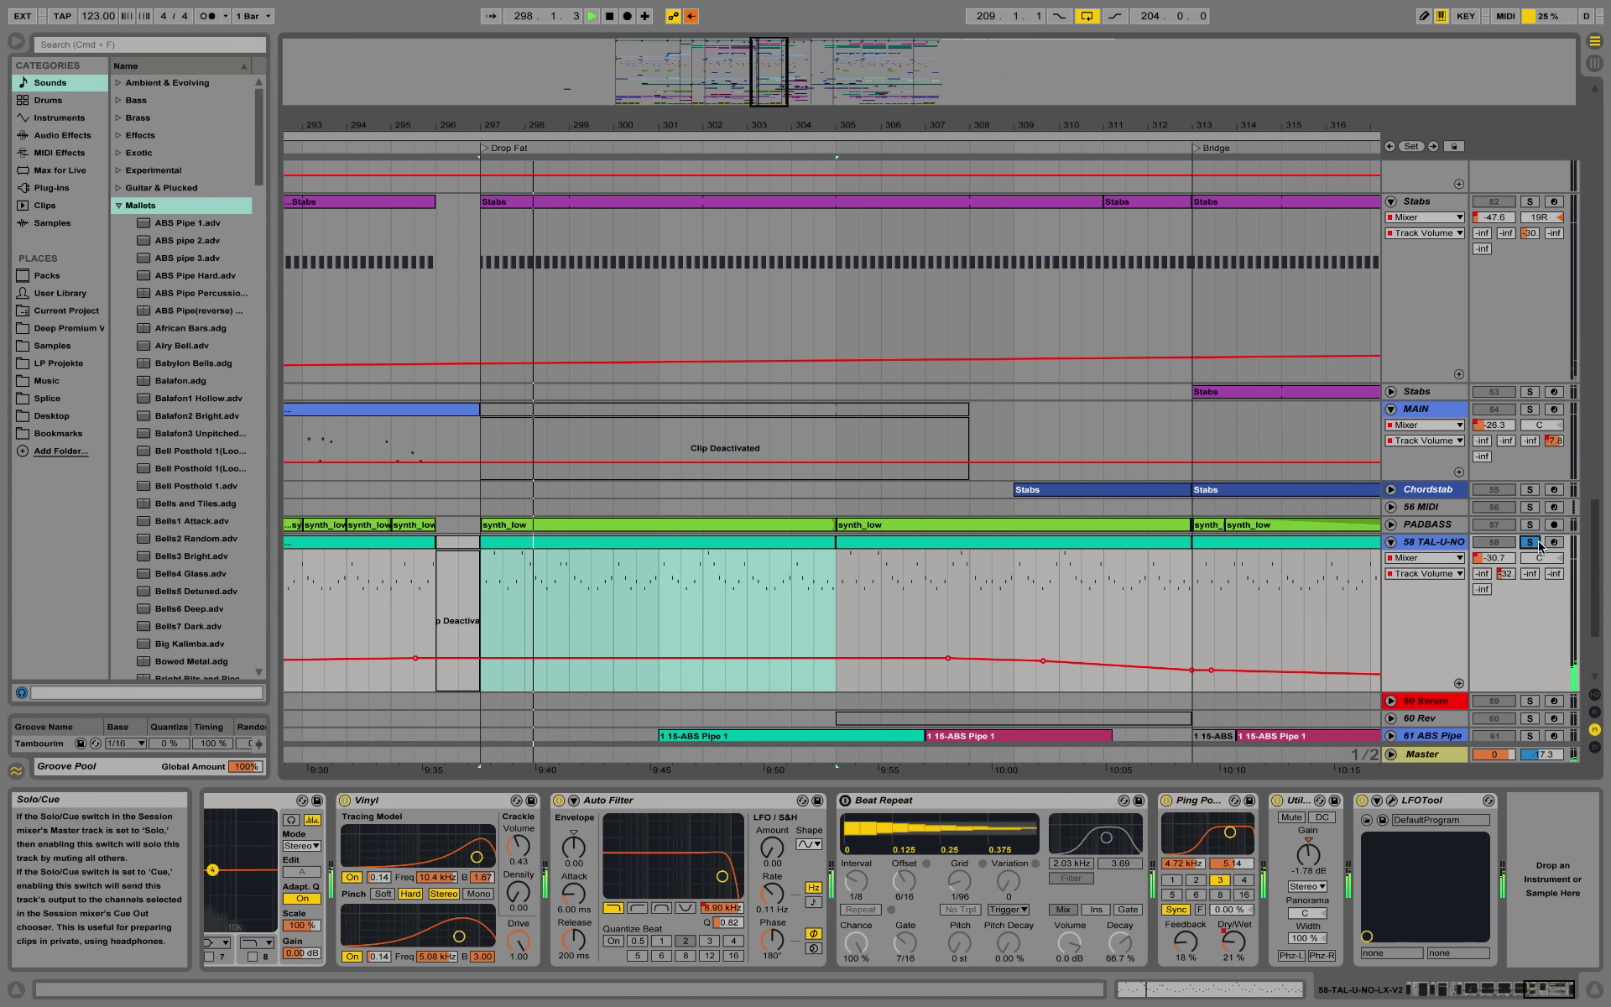
pyautogui.scroll(5, 1238, 425)
pyautogui.press('space')
pyautogui.scroll(5, 1239, 426)
pyautogui.scroll(5, 1239, 426)
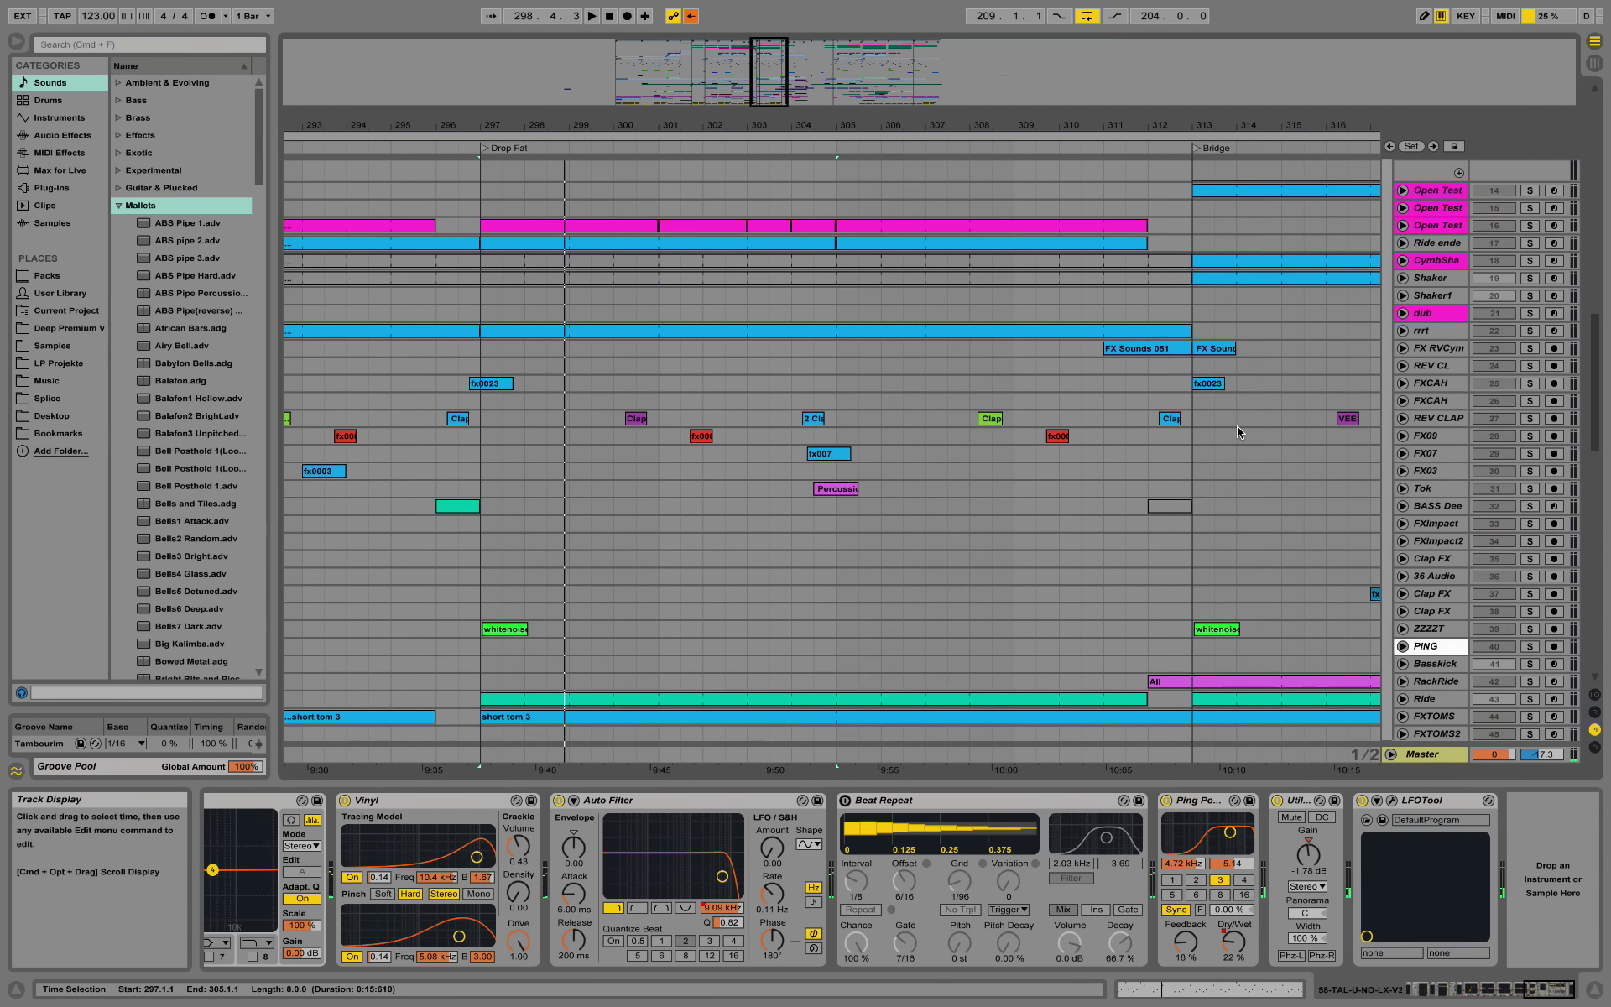
pyautogui.scroll(3, 1238, 426)
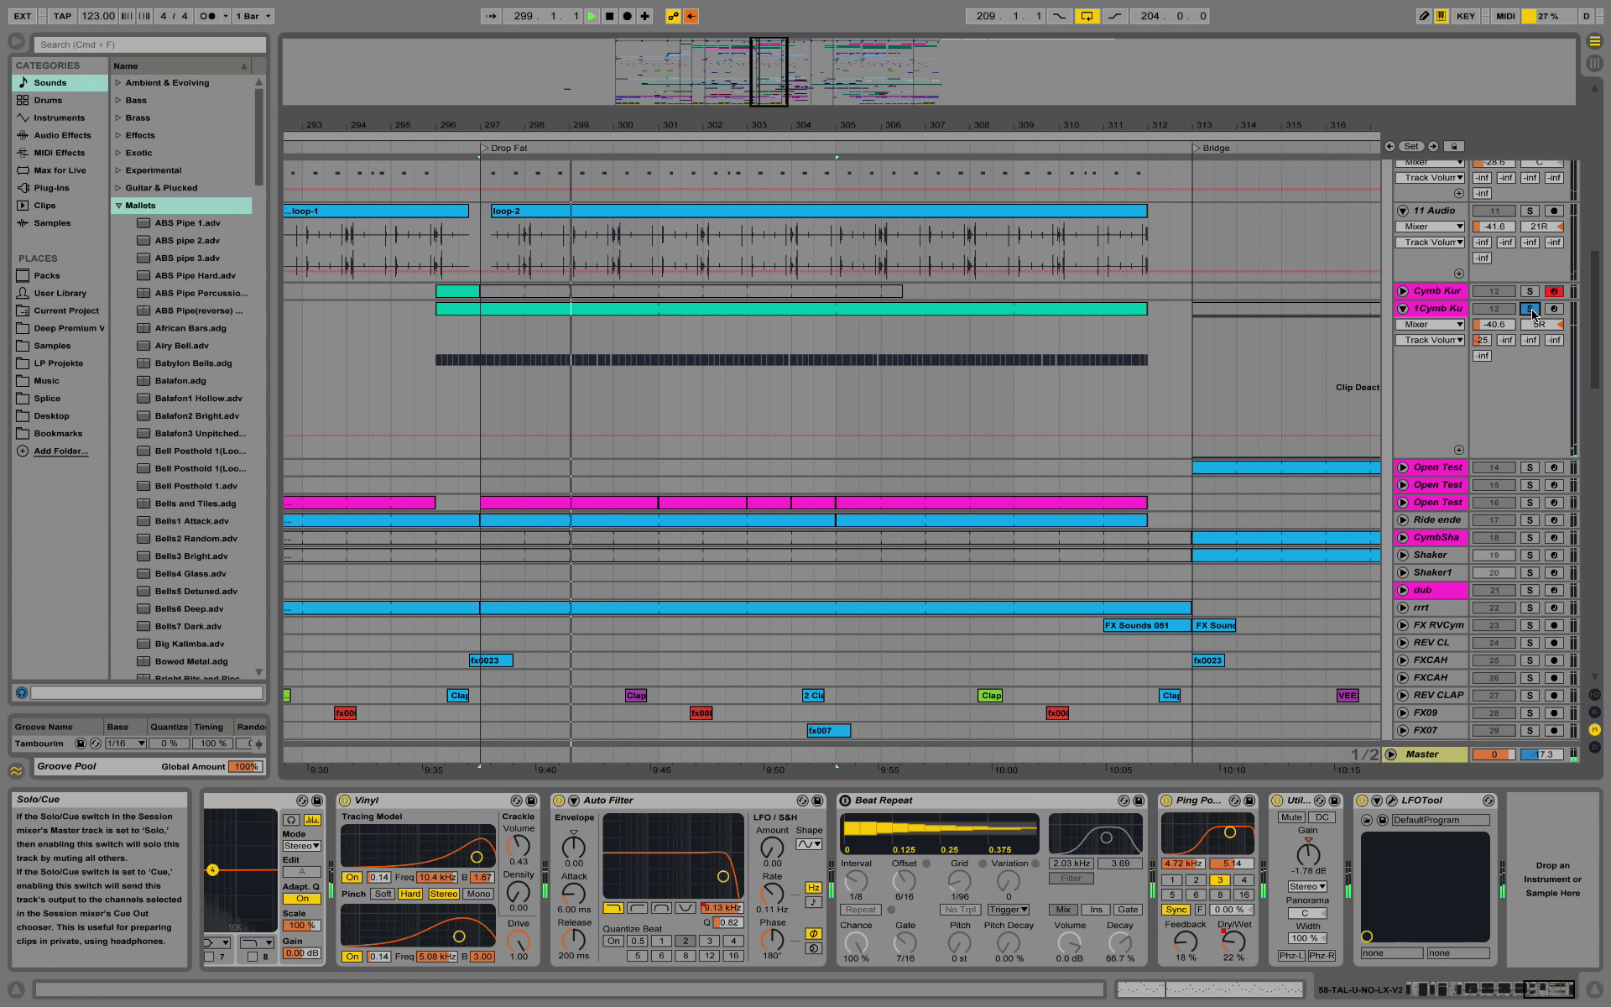
pyautogui.press('space')
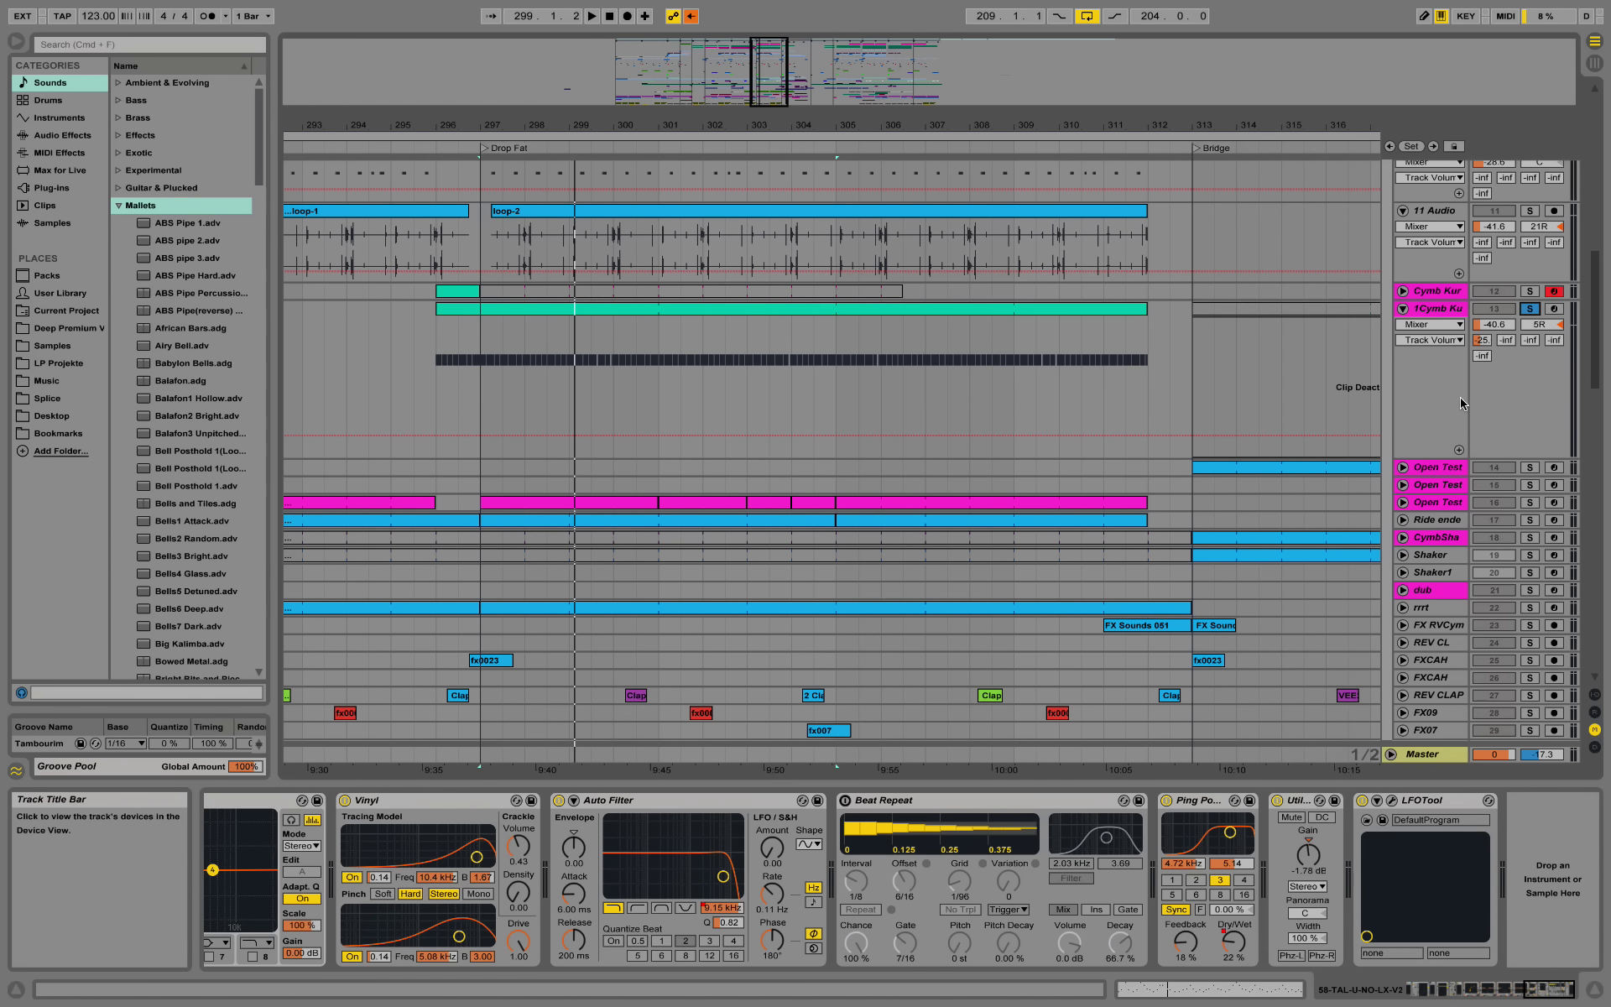
# Step: Unfold and solo Open Test, play from bar 297, and solo rrrt
pyautogui.click(1402, 502)
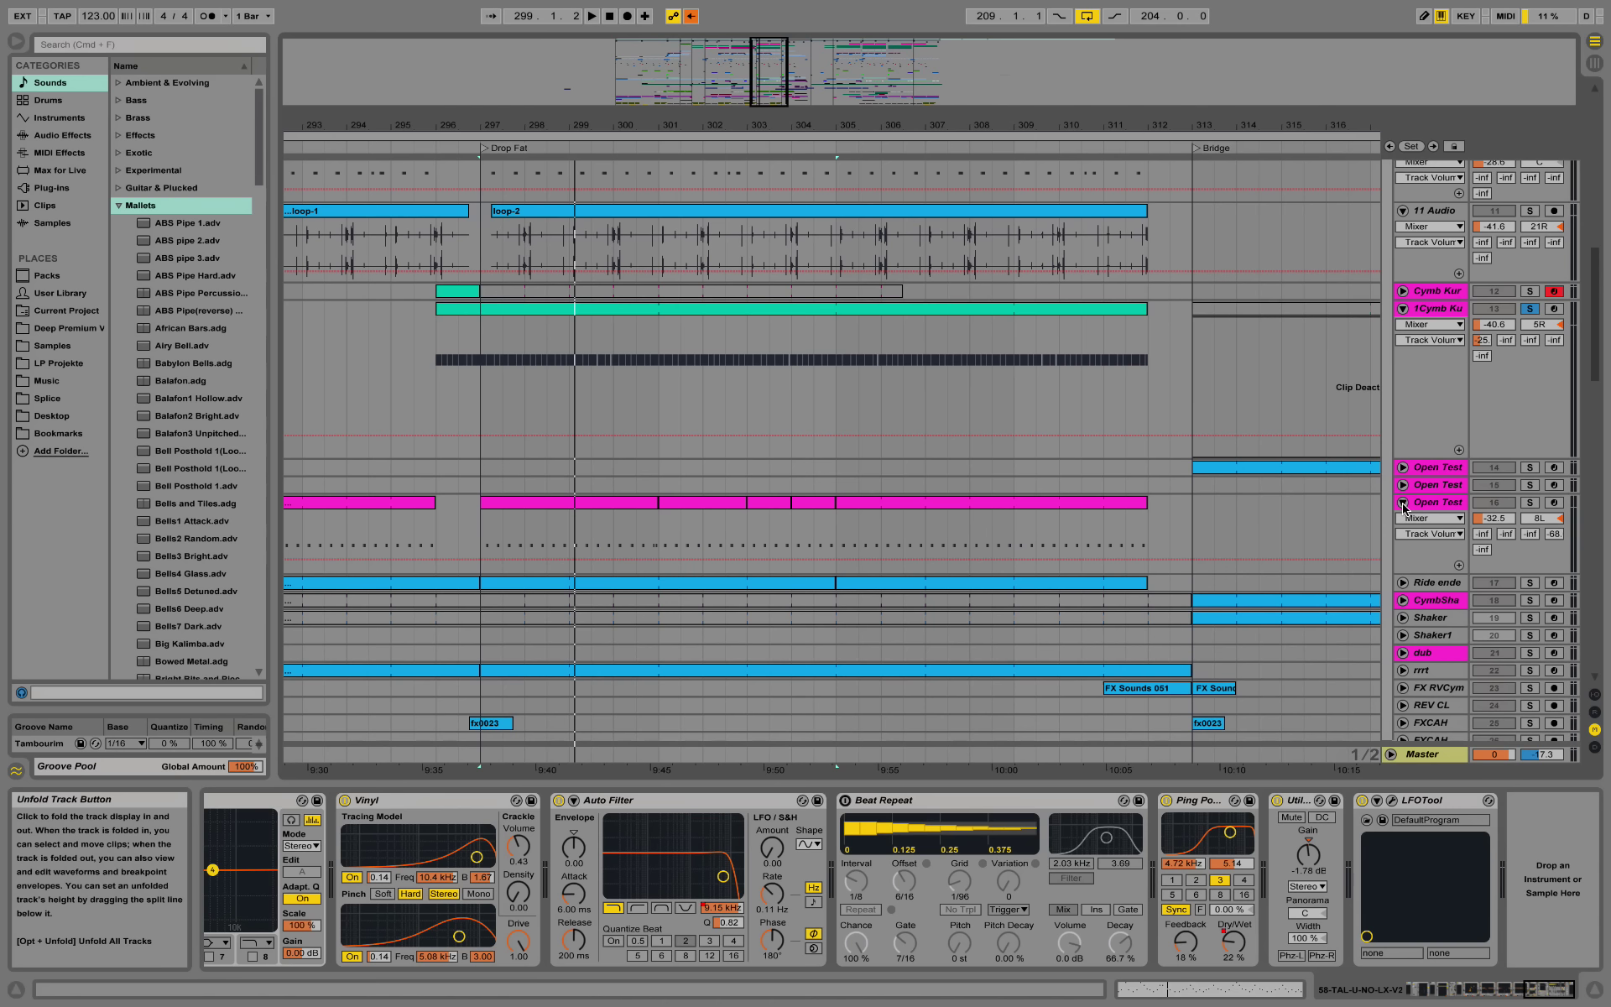
pyautogui.click(1530, 502)
pyautogui.press('space')
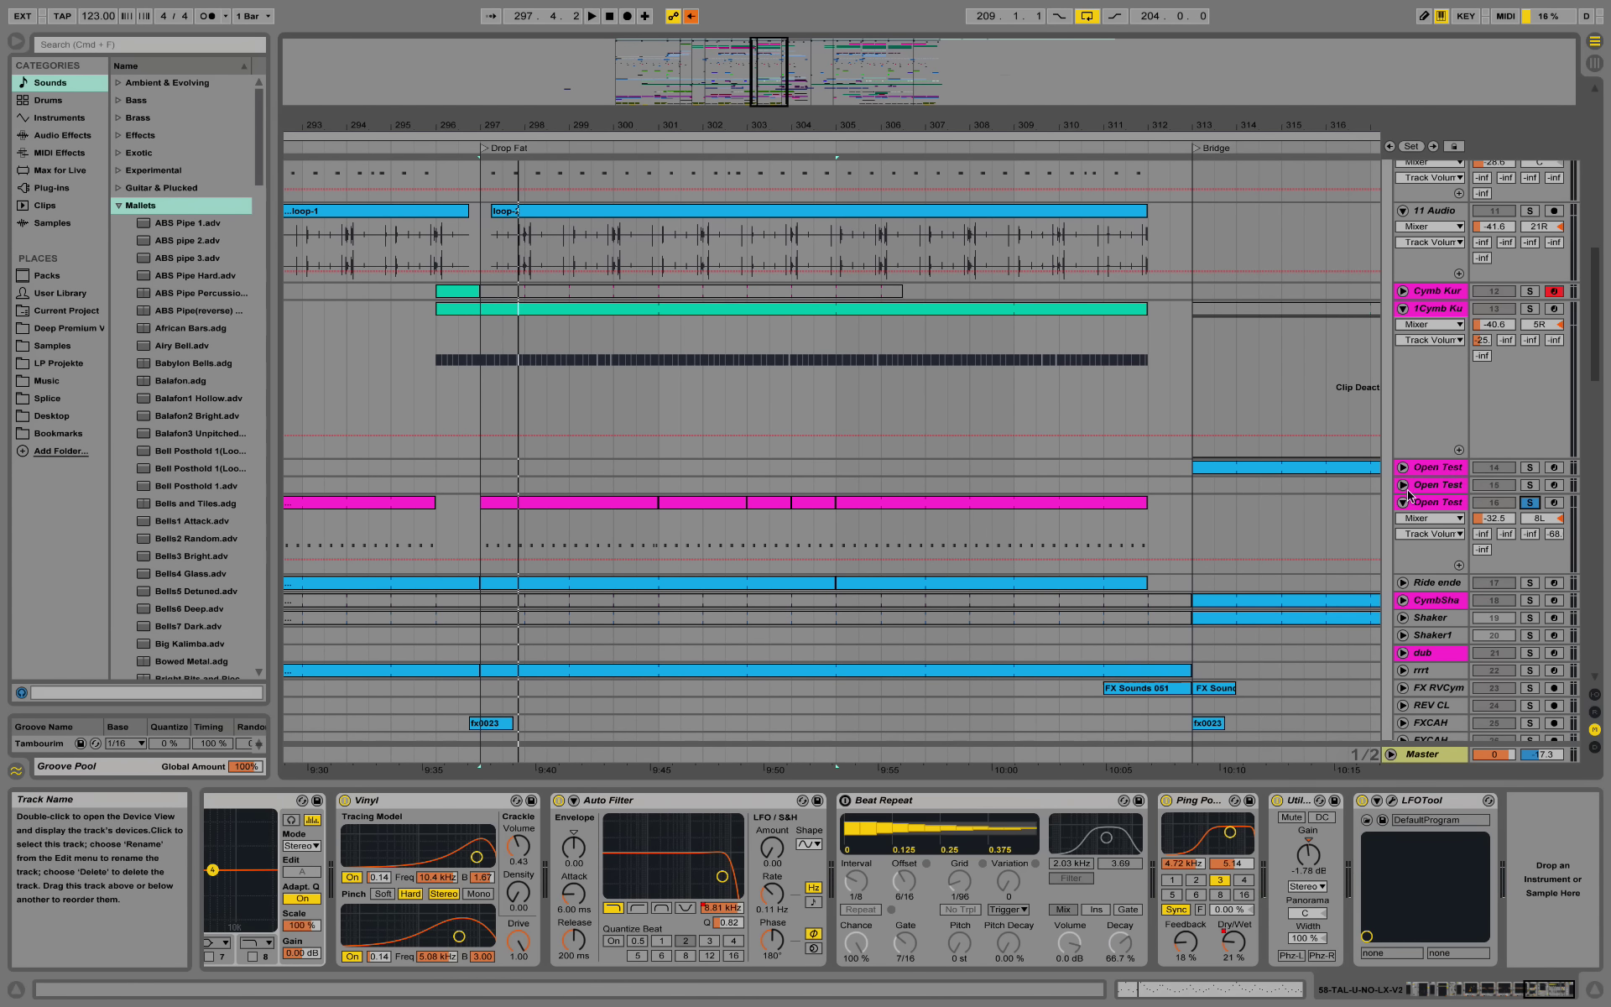
pyautogui.scroll(-5, 509, 511)
pyautogui.click(508, 512)
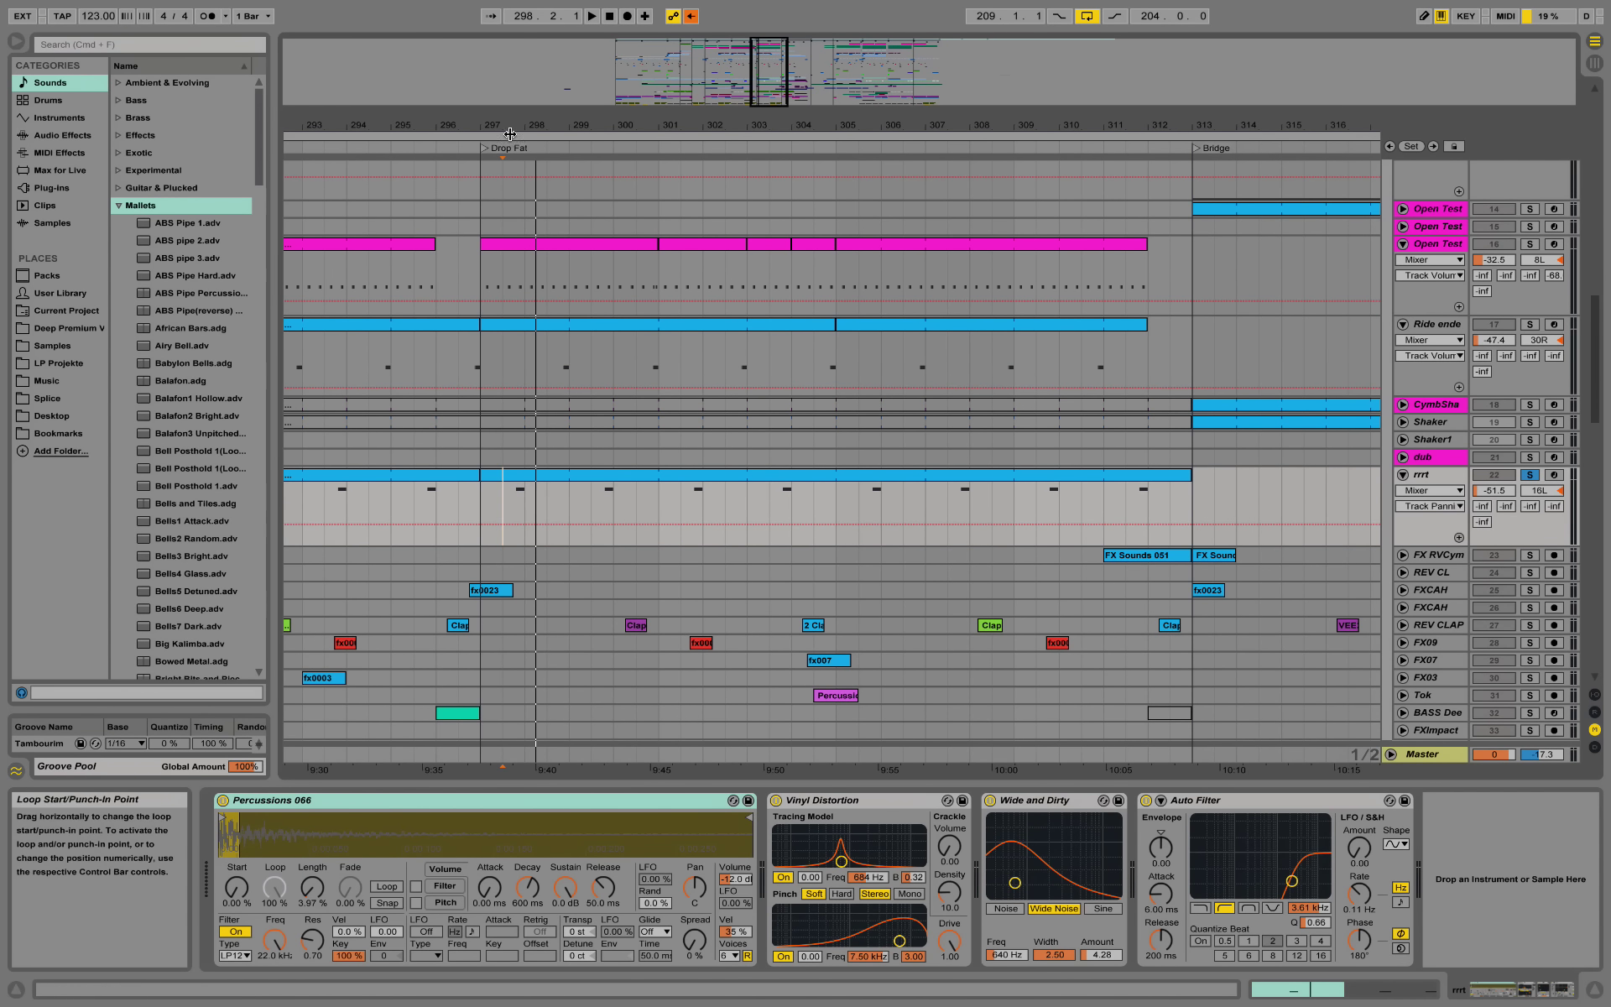
# Step: View rrrt's fast note roll around bars 296–304, then return to its device chain
pyautogui.moveTo(503, 133); pyautogui.dragTo(579, 414)
pyautogui.doubleClick(574, 475)
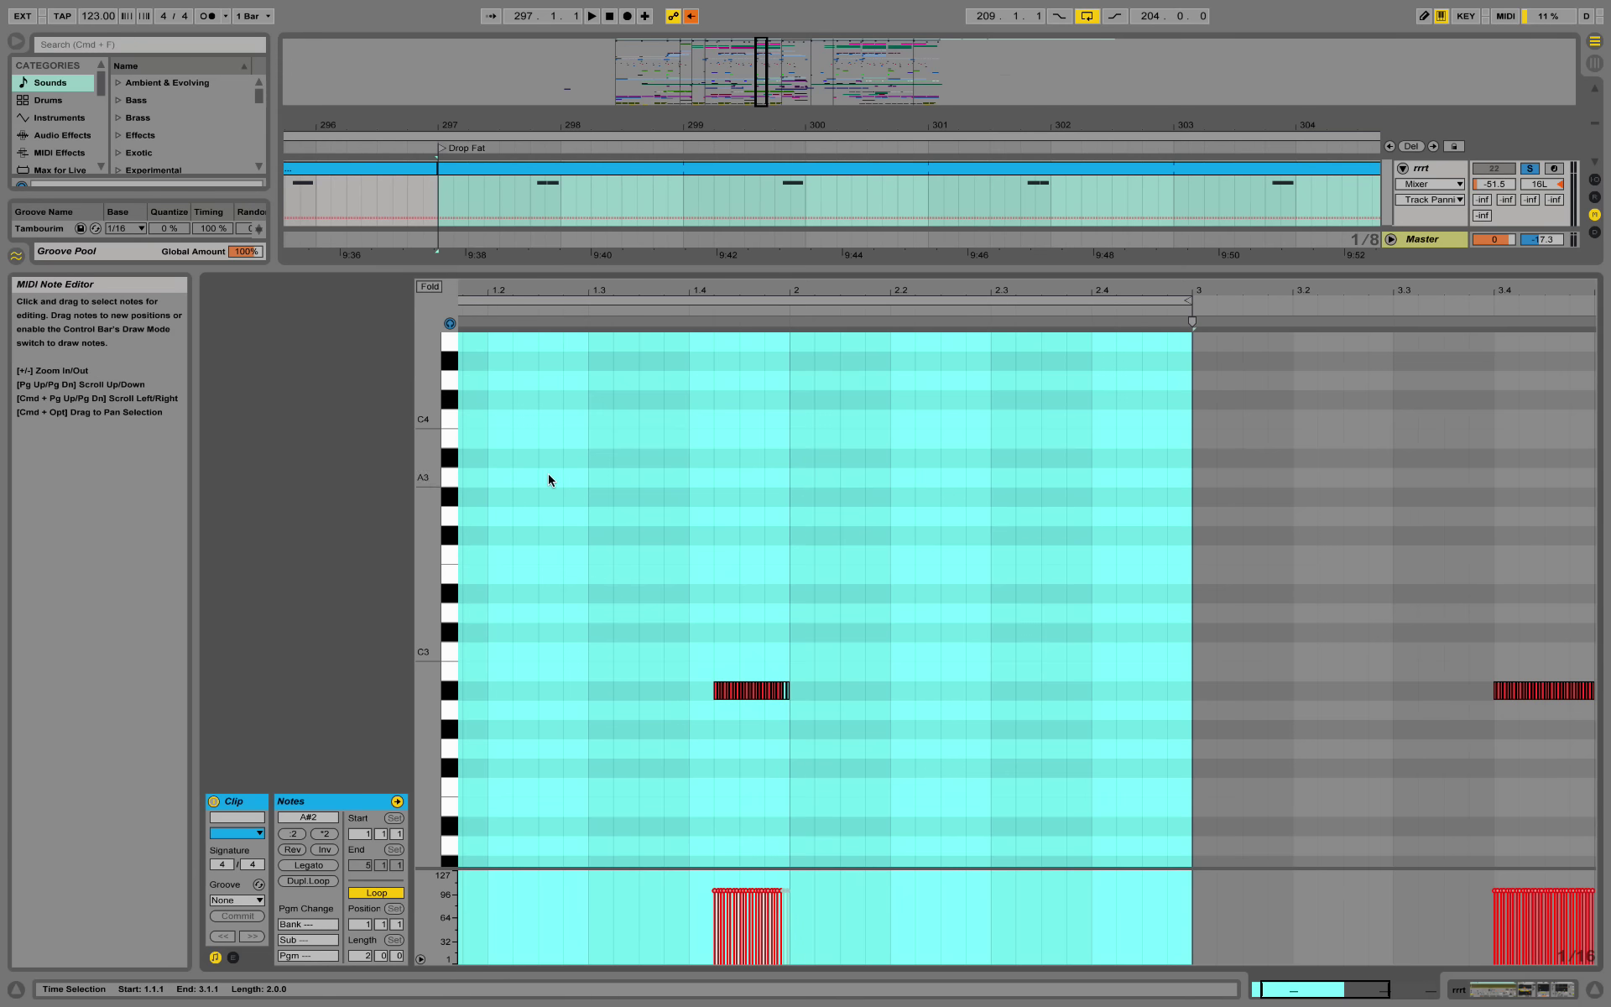
pyautogui.moveTo(749, 294); pyautogui.dragTo(841, 294)
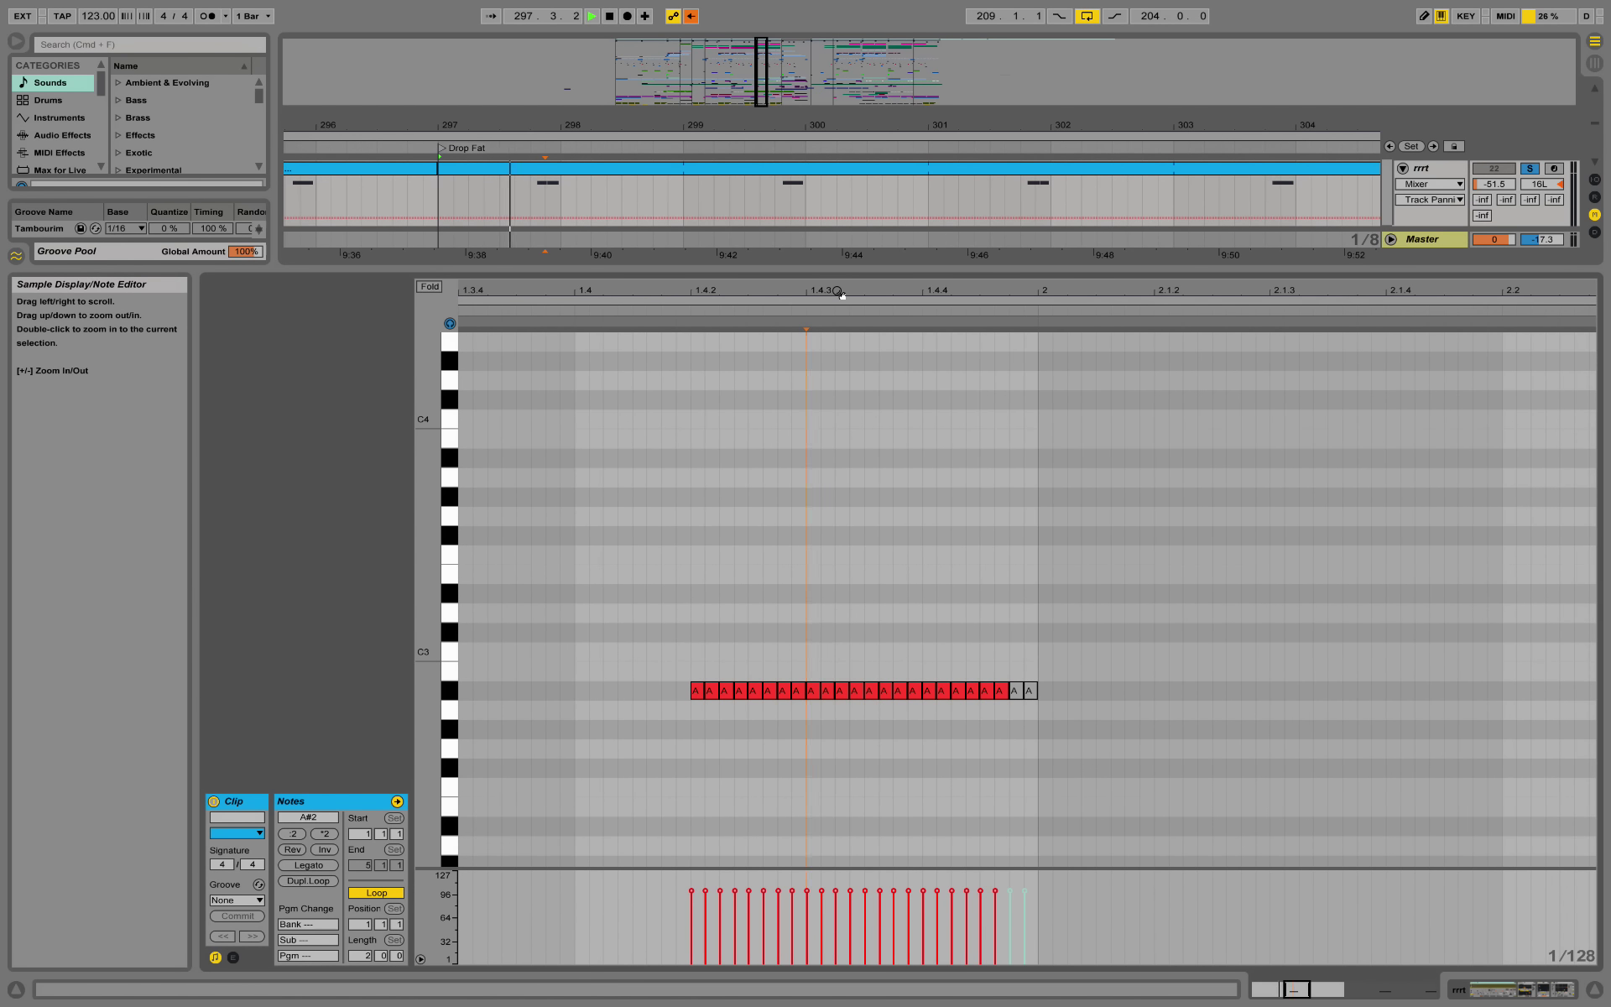
pyautogui.press('space')
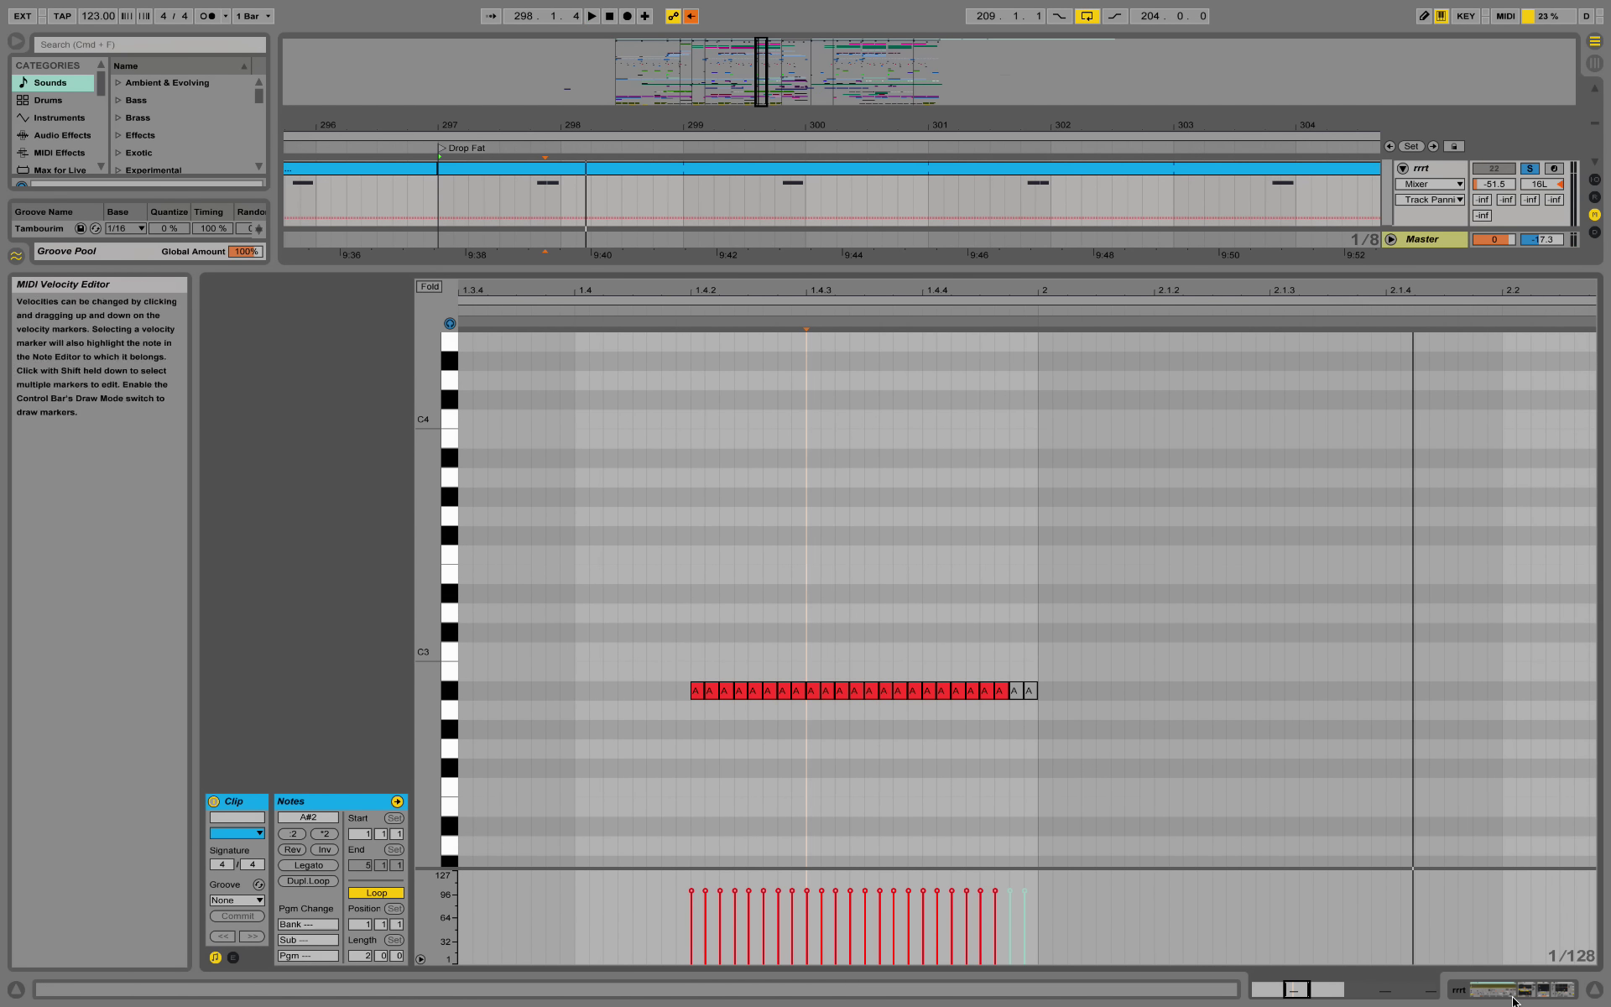
pyautogui.click(1515, 1000)
pyautogui.scroll(5, 653, 290)
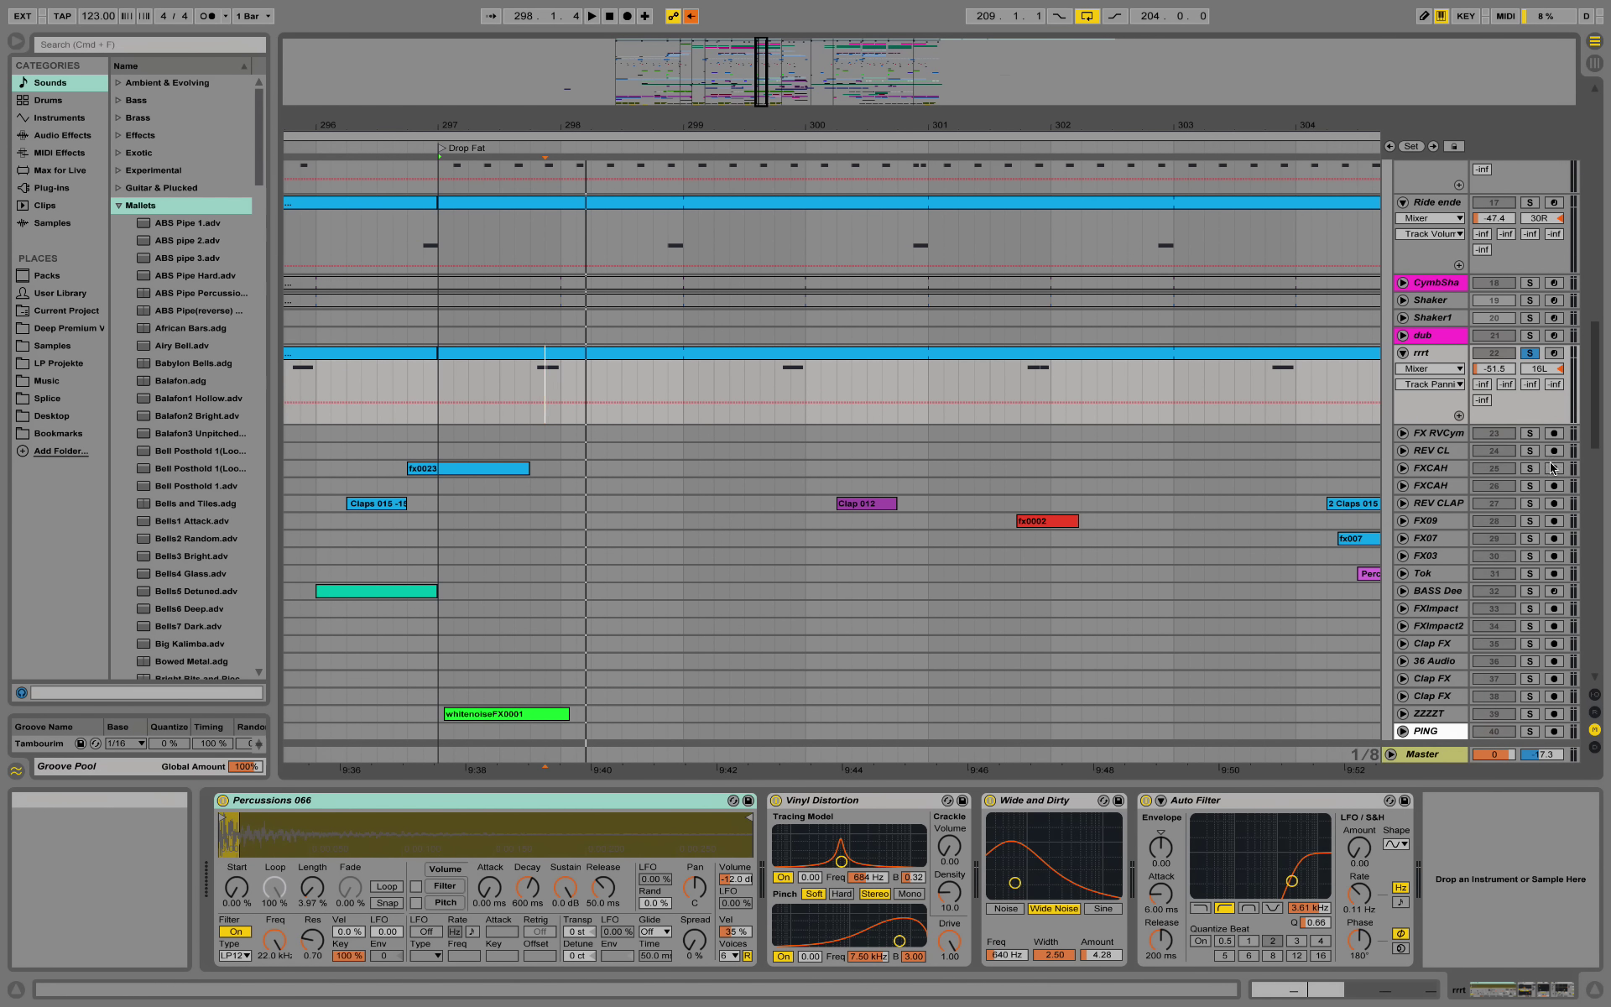
# Step: Play the drop briefly from bar 297, then stop
pyautogui.click(440, 378)
pyautogui.press('space')
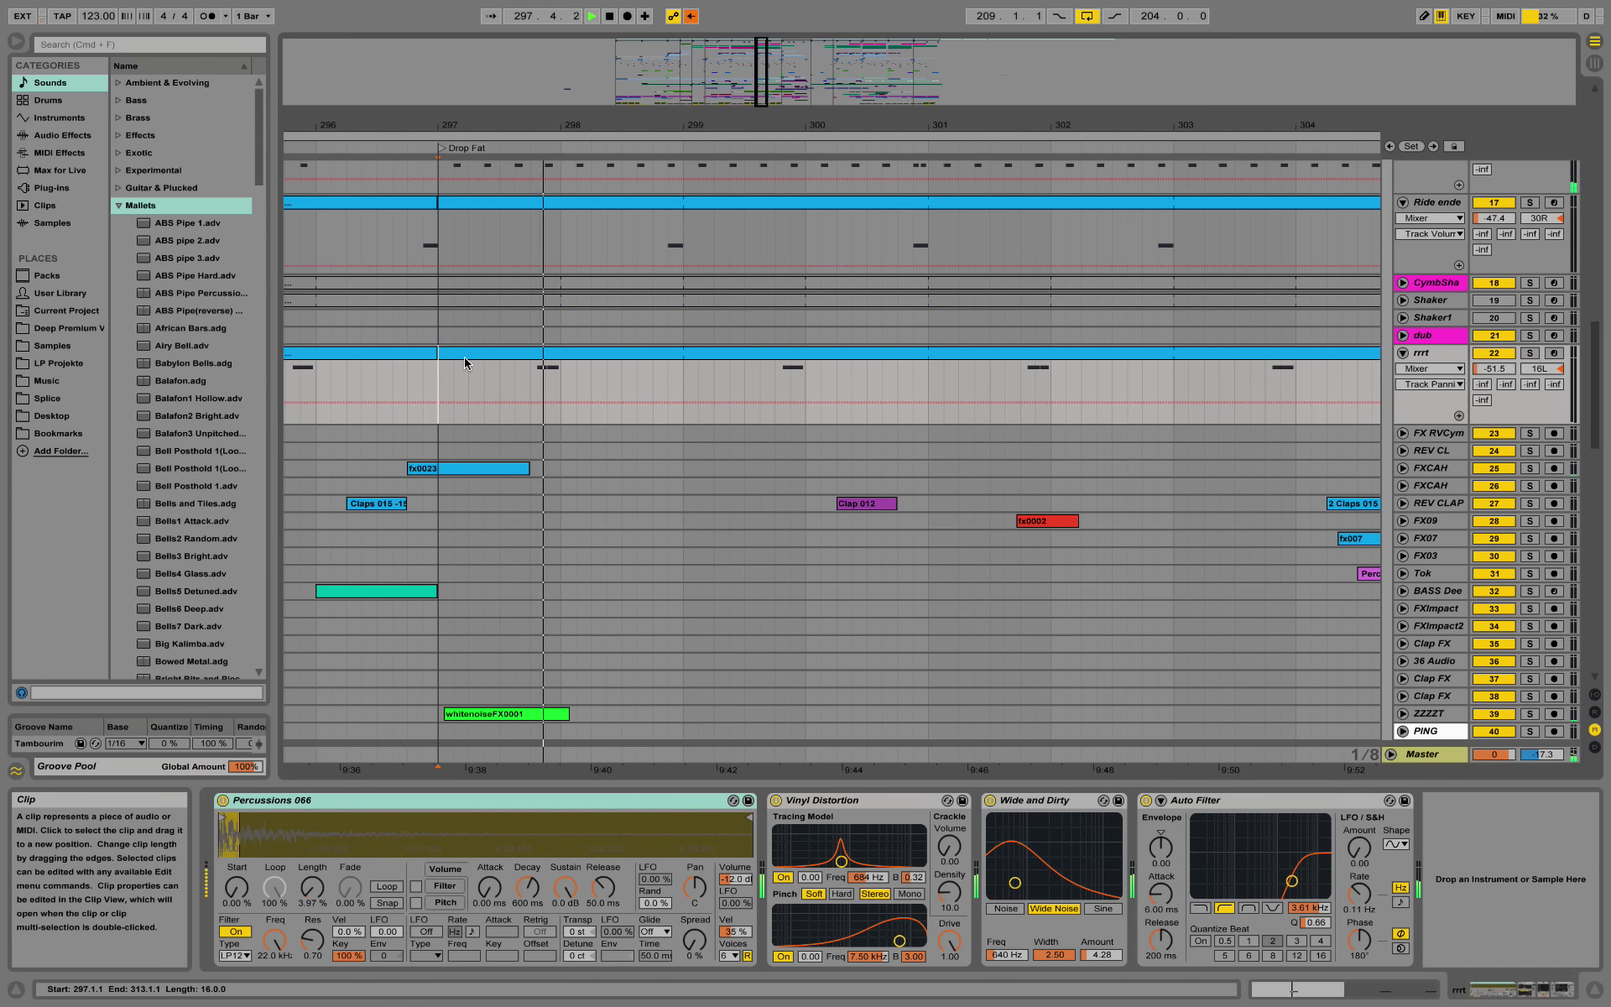
pyautogui.press('space')
pyautogui.moveTo(504, 770)
pyautogui.mouseDown()
pyautogui.moveTo(638, 739)
pyautogui.moveTo(638, 714)
pyautogui.mouseUp()
pyautogui.scroll(-3, 1166, 351)
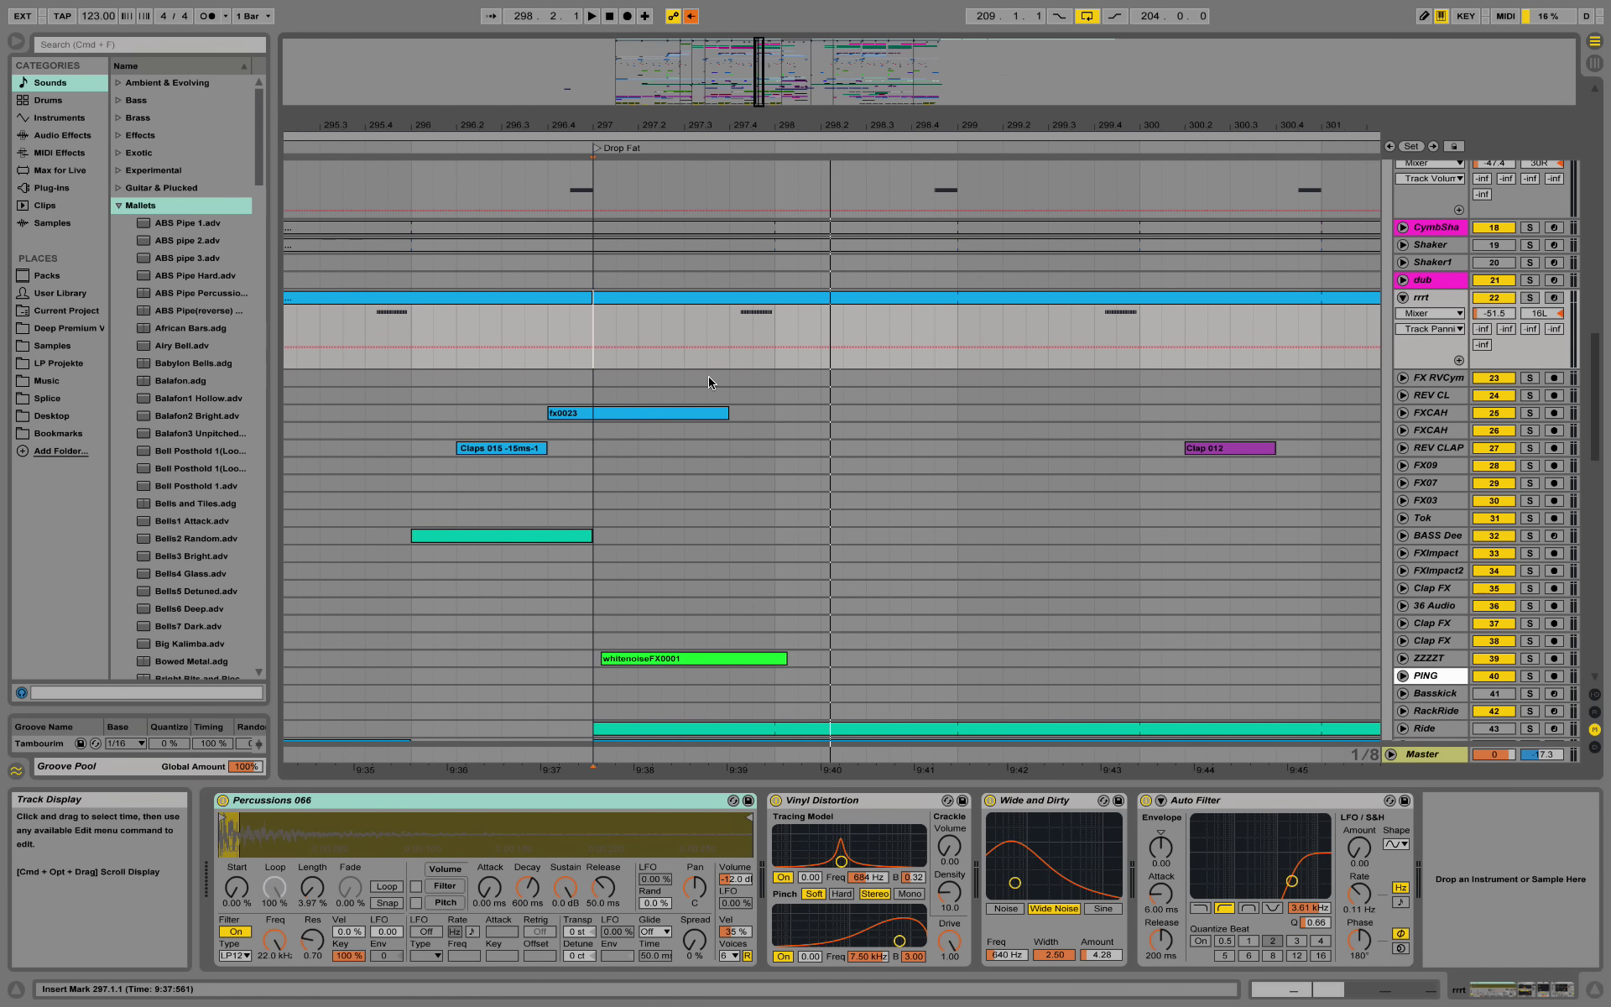
pyautogui.scroll(-5, 708, 376)
pyautogui.scroll(3, 708, 376)
pyautogui.scroll(2, 709, 376)
pyautogui.scroll(6, 719, 372)
pyautogui.scroll(-4, 742, 366)
pyautogui.scroll(-2, 743, 373)
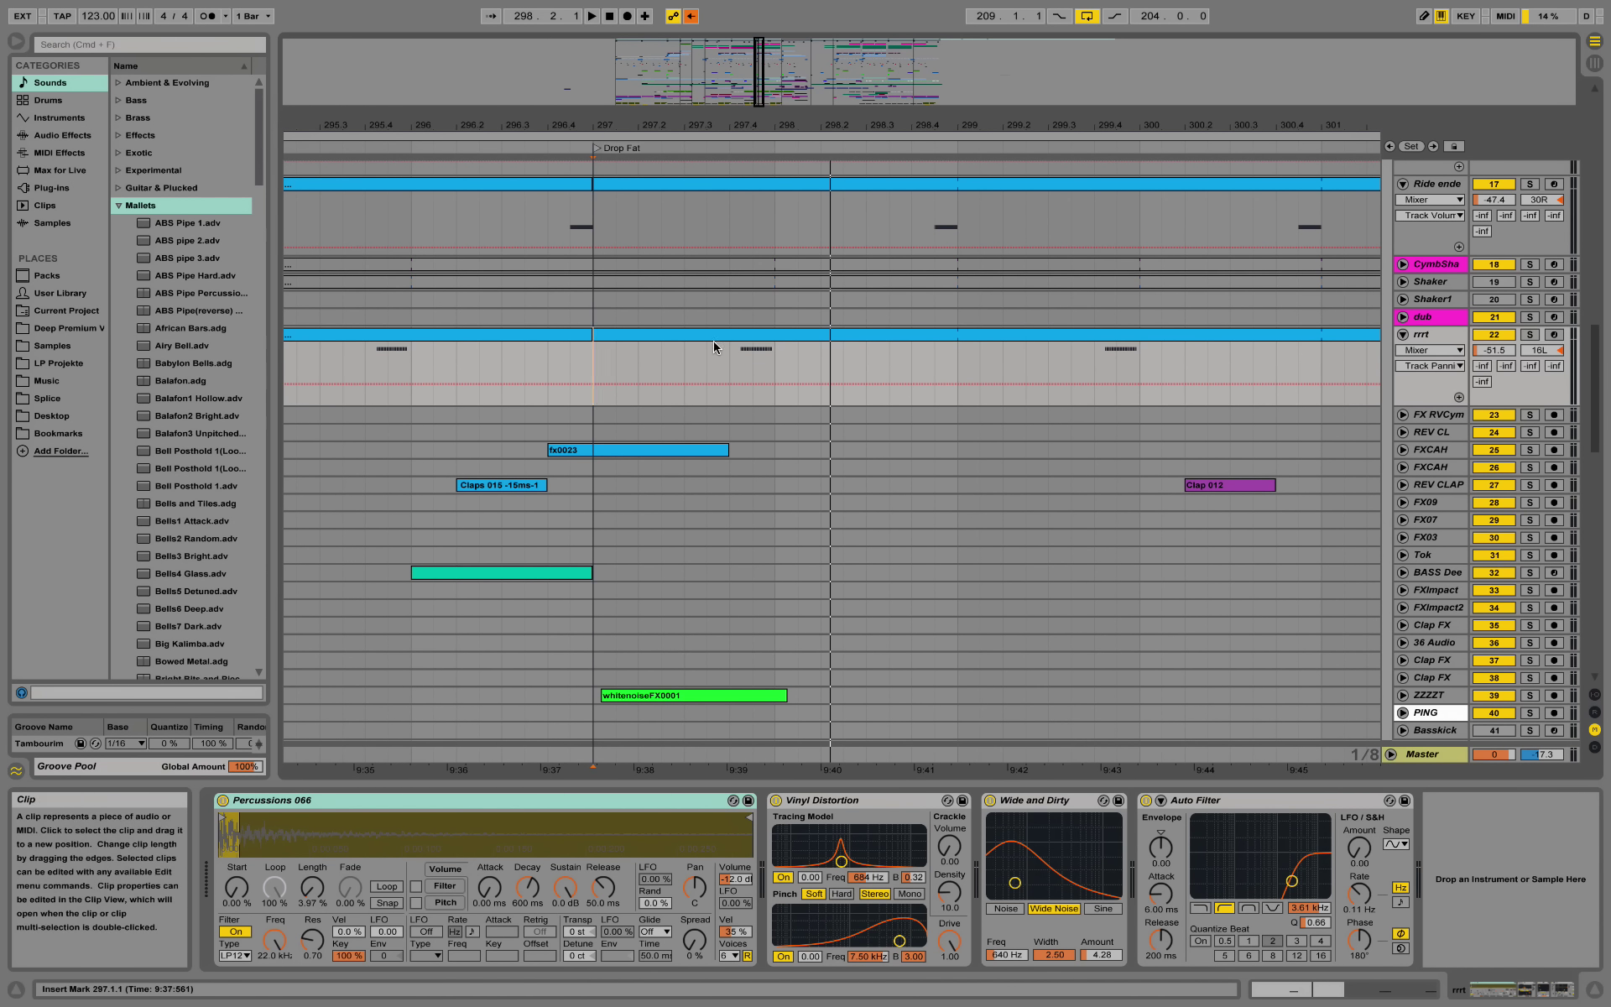
# Step: Start at bar 298, view bars 295–302, and unfold the FXCAH track
pyautogui.click(778, 353)
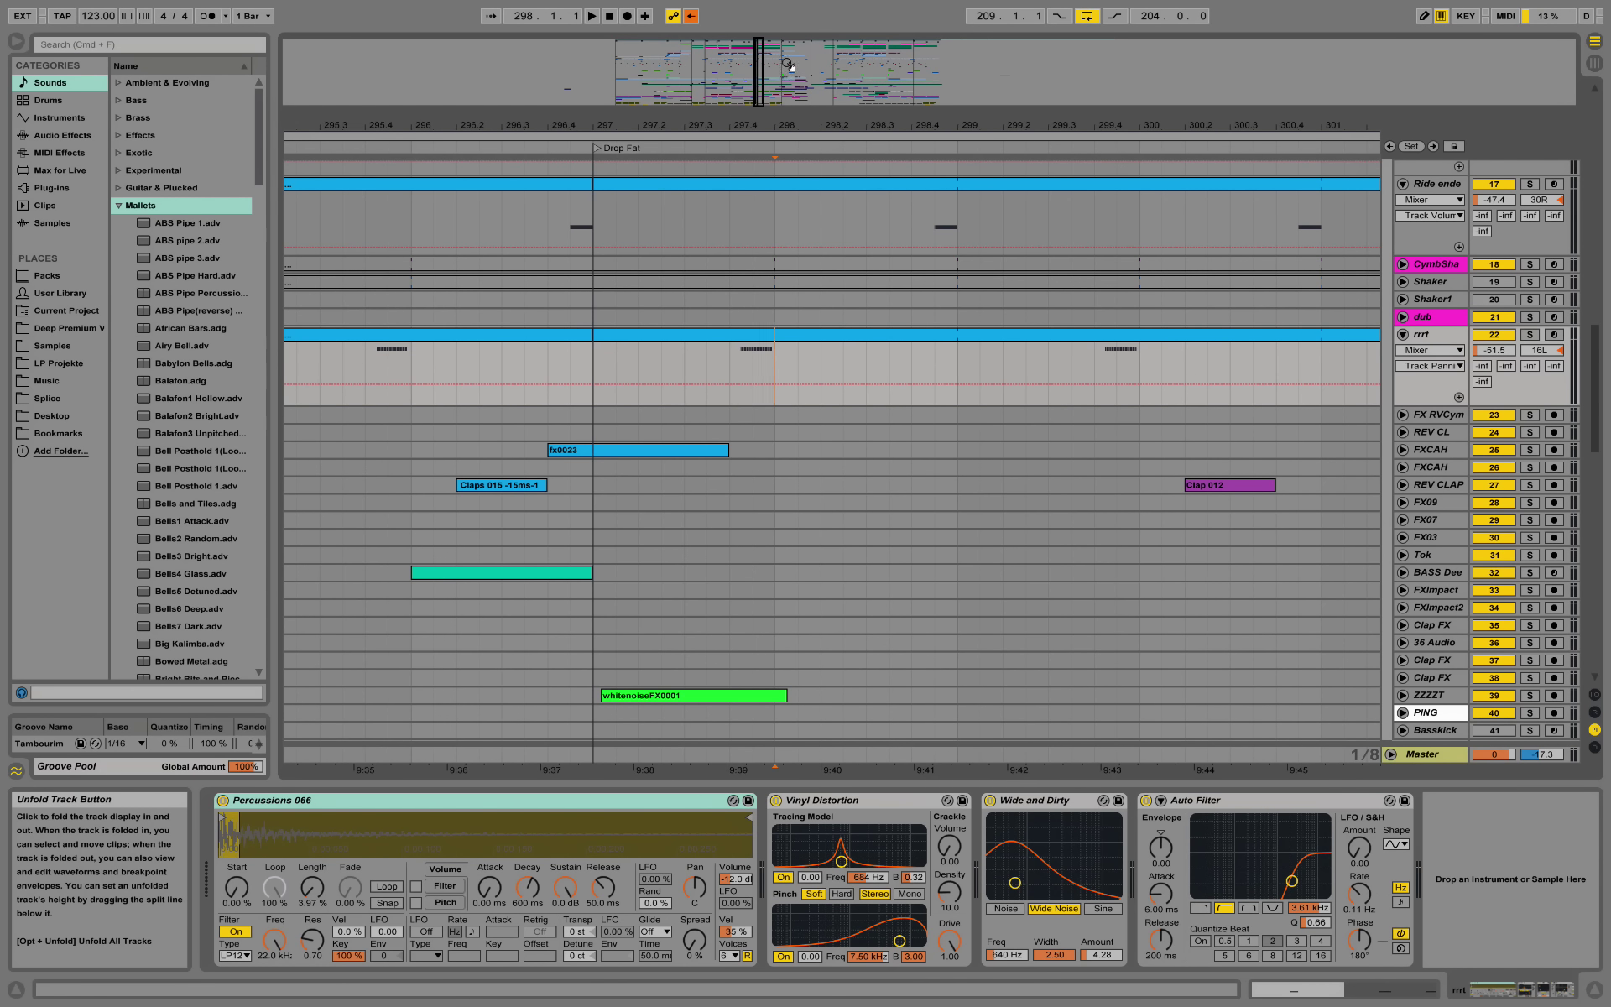
pyautogui.moveTo(701, 125); pyautogui.dragTo(694, 280)
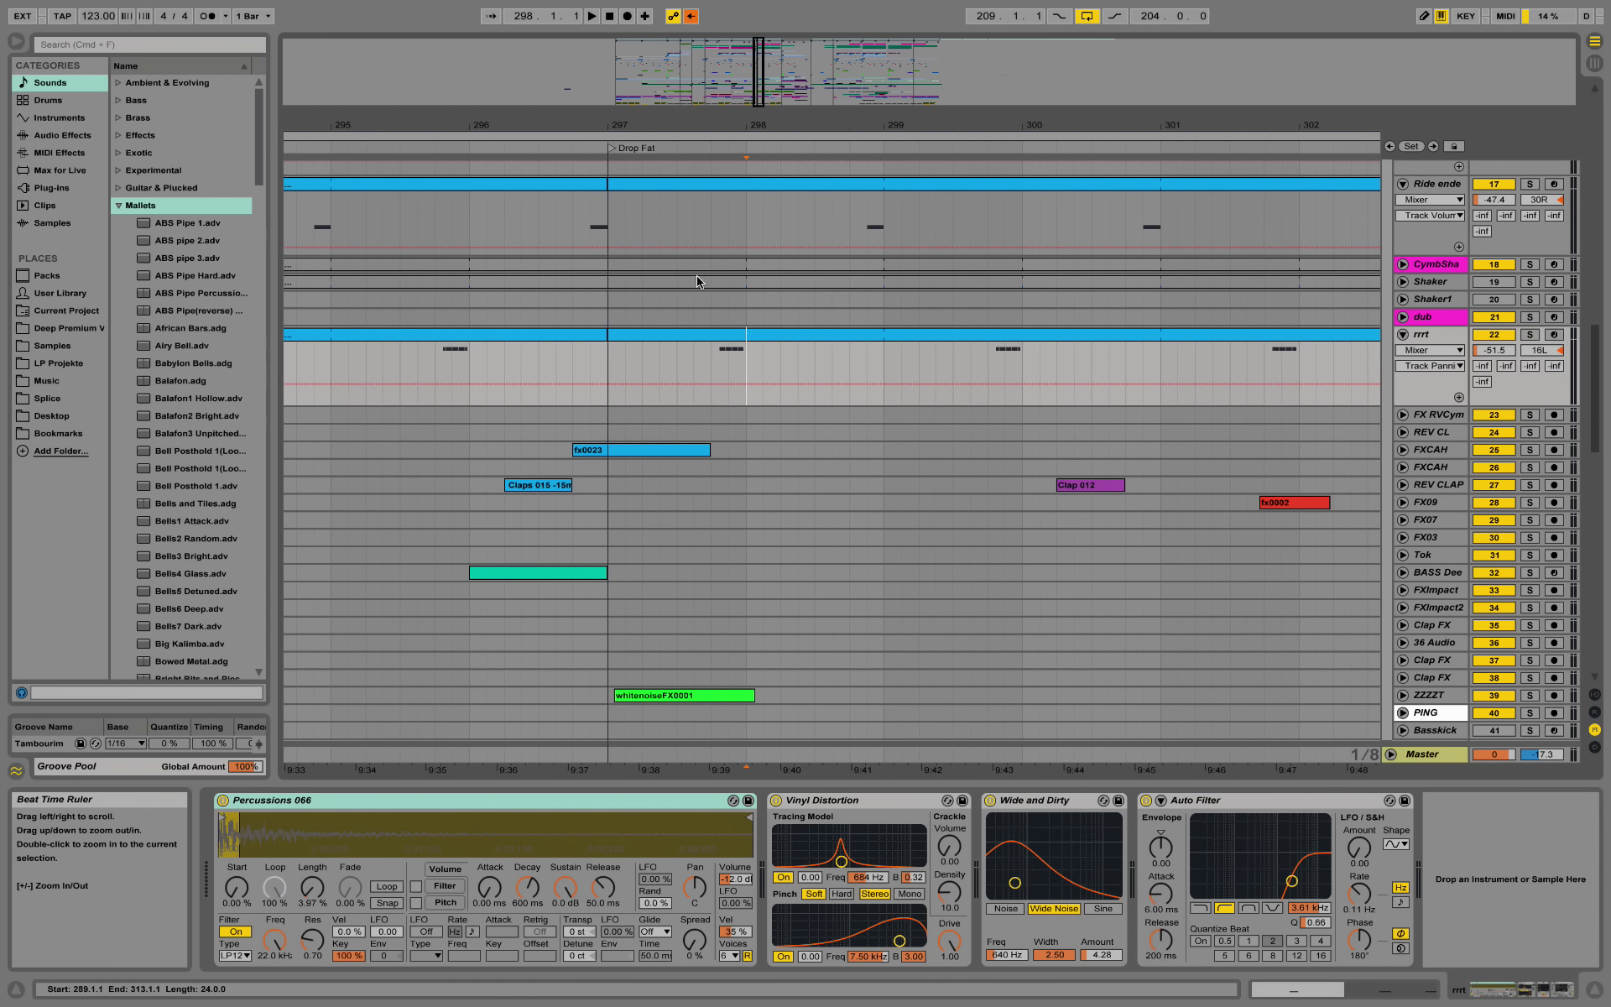
pyautogui.click(1403, 450)
# Step: Unfold the REV CLAP, BASS Dee and ZZZZT tracks
pyautogui.click(1403, 547)
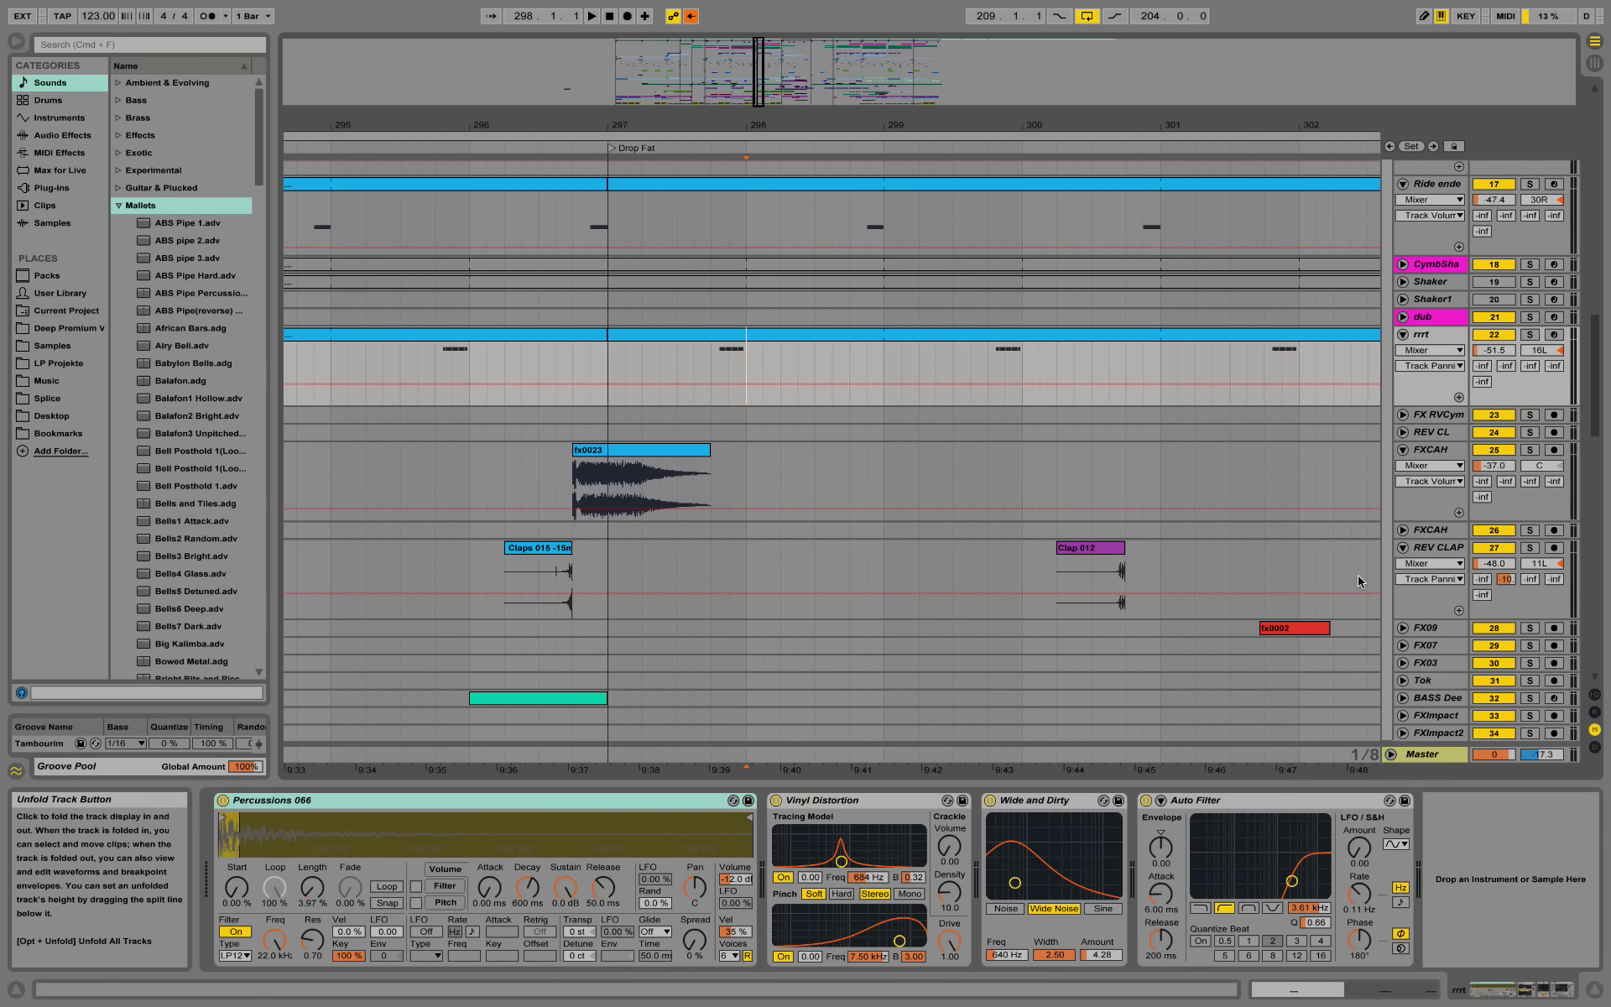
pyautogui.scroll(-3, 1290, 598)
pyautogui.click(1400, 554)
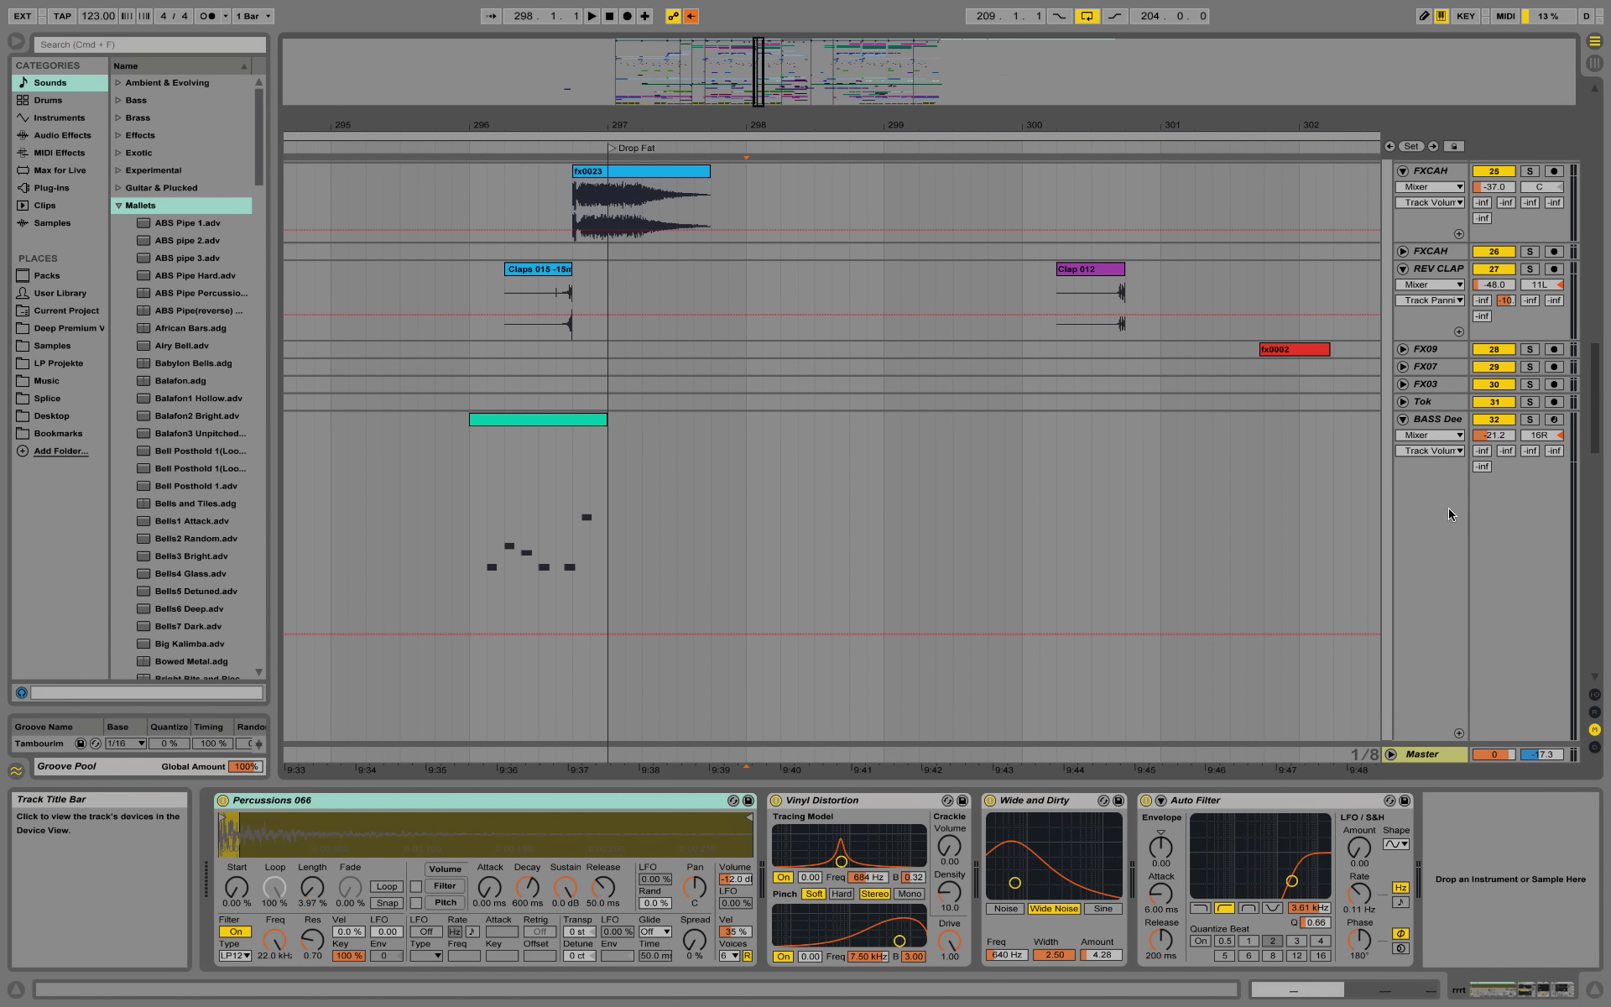
pyautogui.scroll(-3, 1437, 481)
pyautogui.scroll(4, 965, 576)
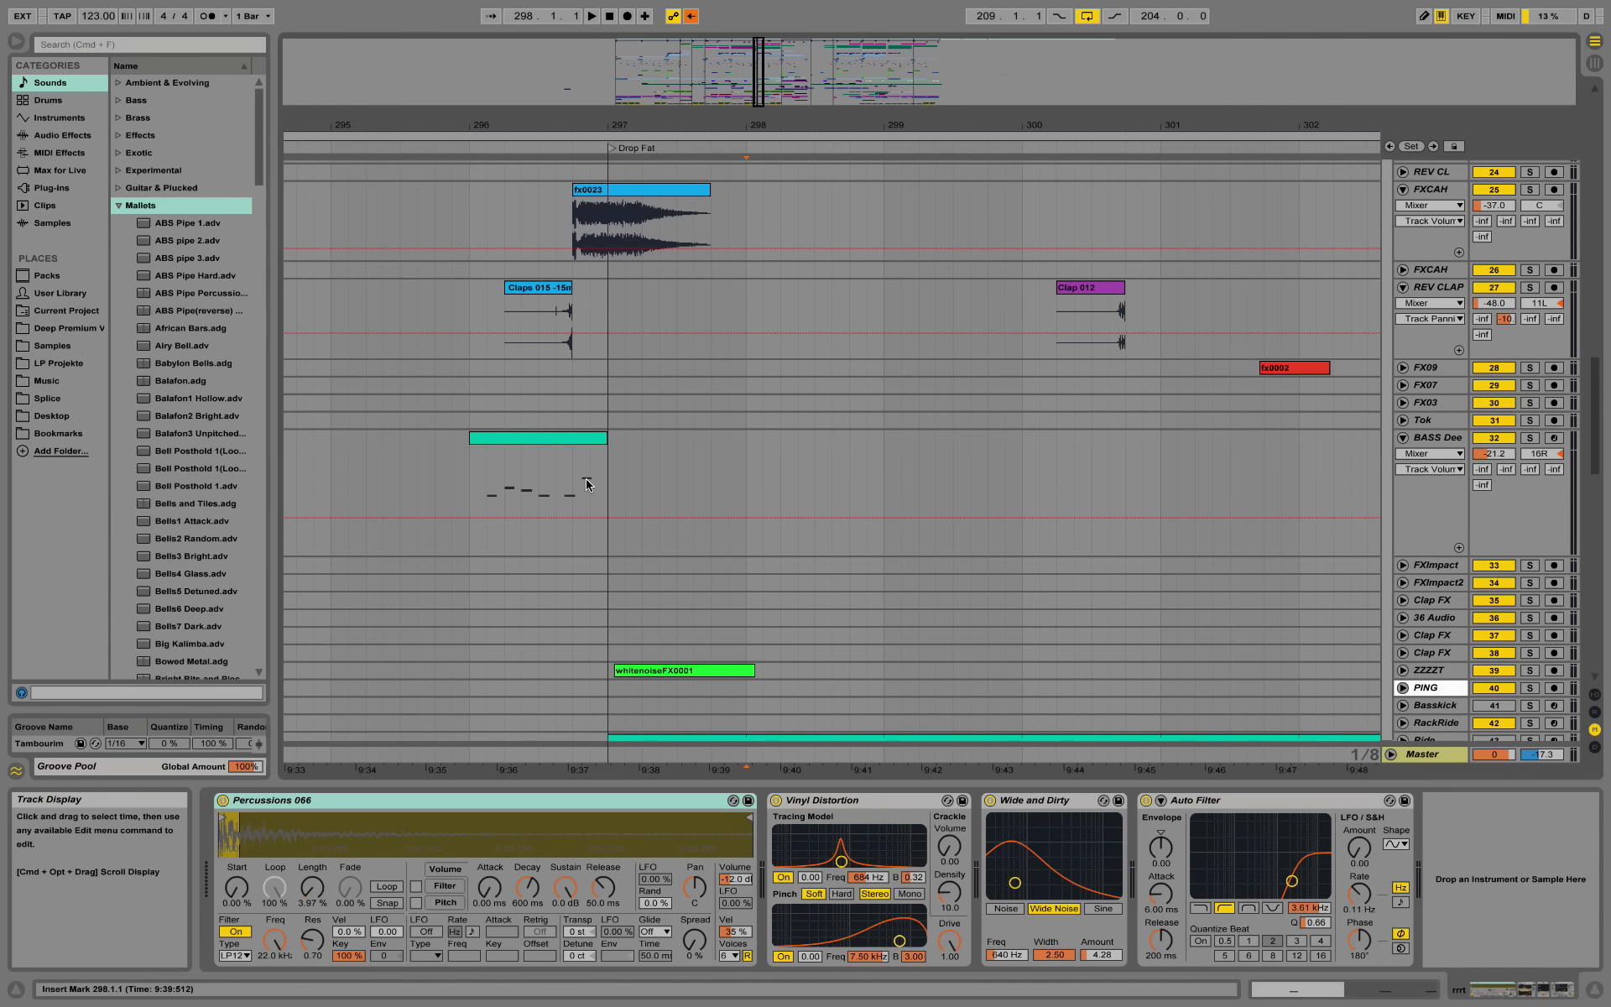
pyautogui.scroll(-2, 1021, 496)
pyautogui.scroll(-1, 1174, 545)
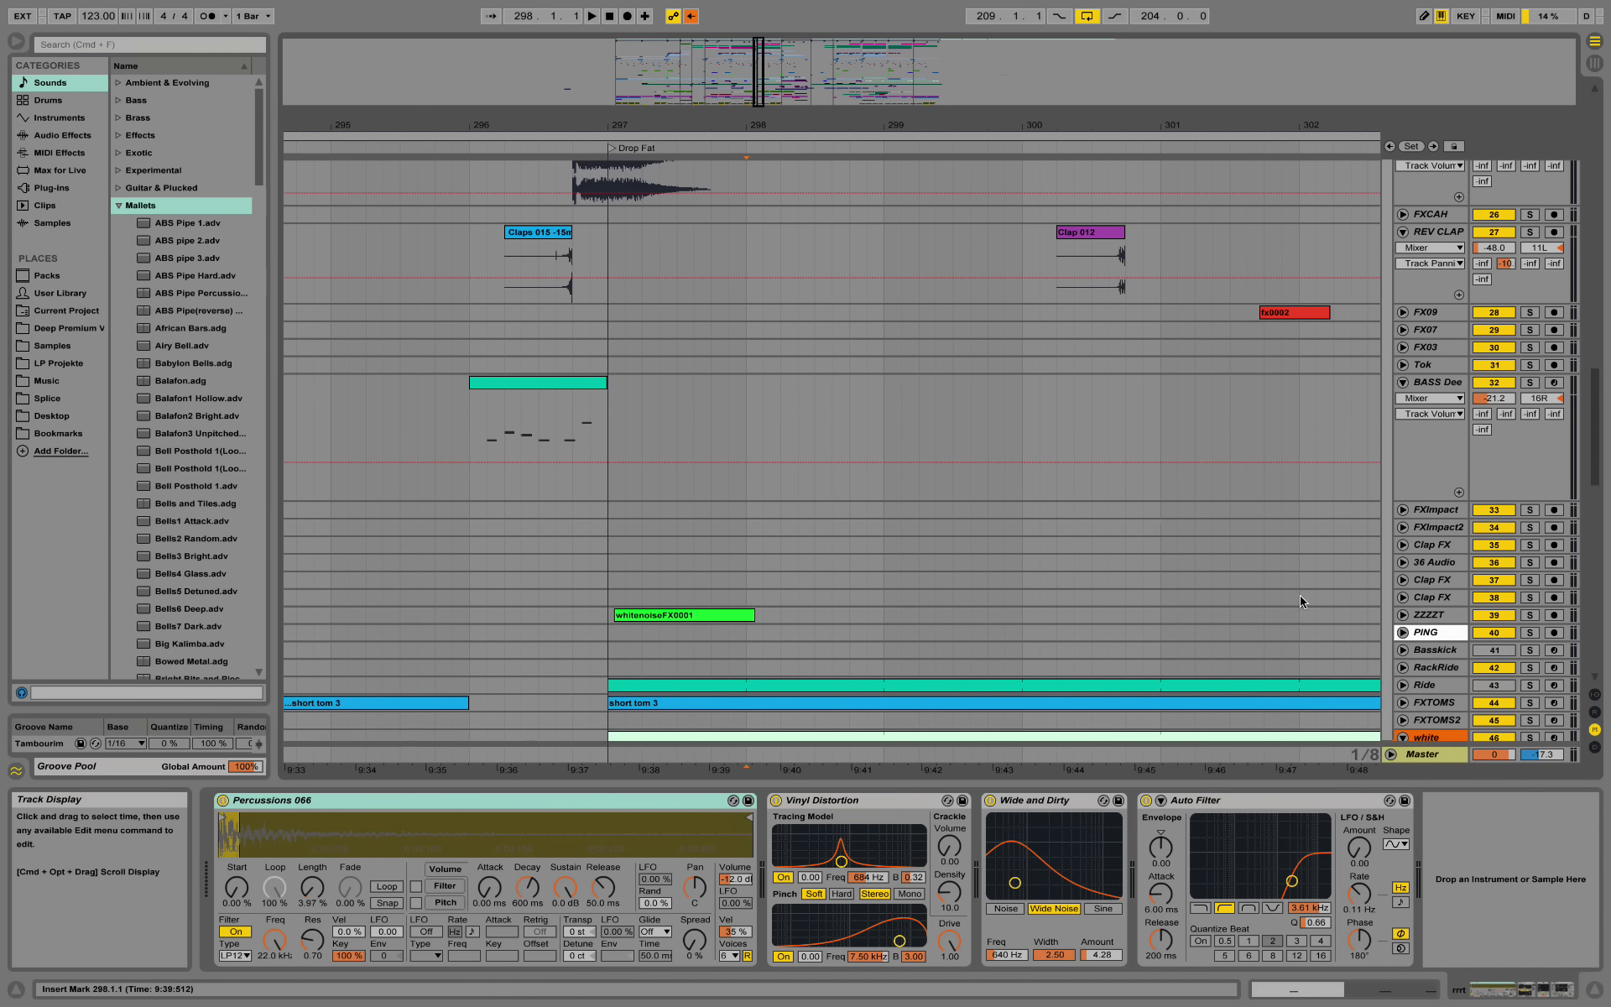
pyautogui.click(1405, 617)
# Step: Browse the Deep Premium sample pack from the browser's Places list
pyautogui.scroll(-2, 1169, 532)
pyautogui.scroll(-3, 1169, 532)
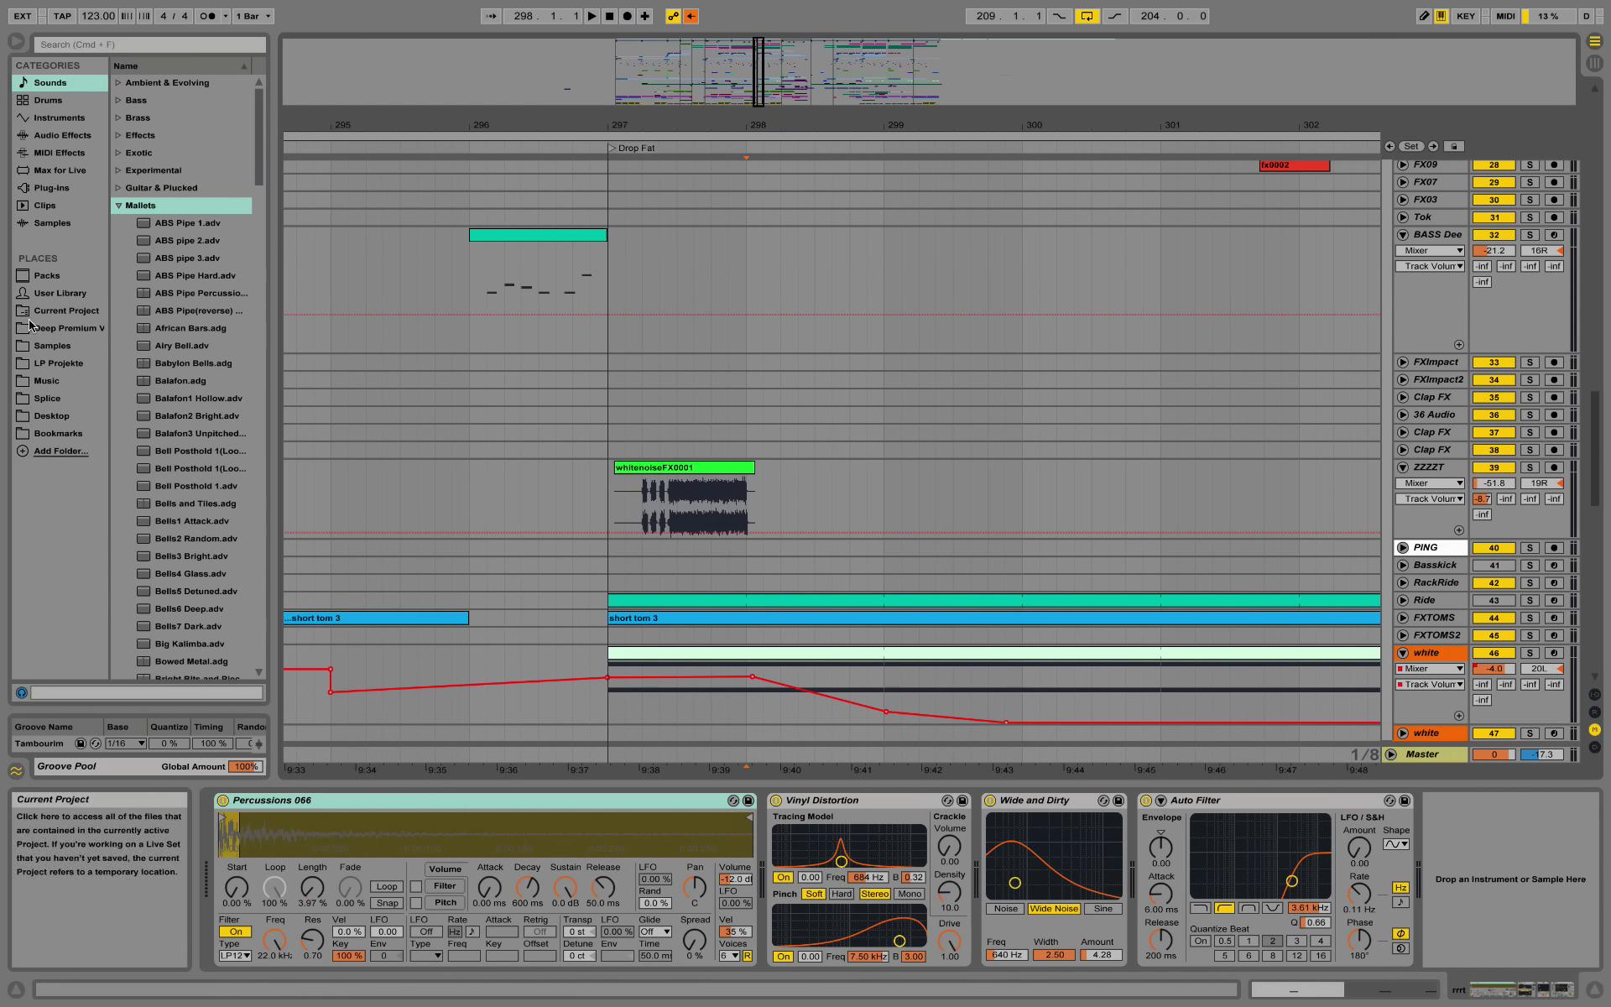
pyautogui.click(72, 332)
# Step: Expand the Deep Premium FX folder and select the white track
pyautogui.click(119, 118)
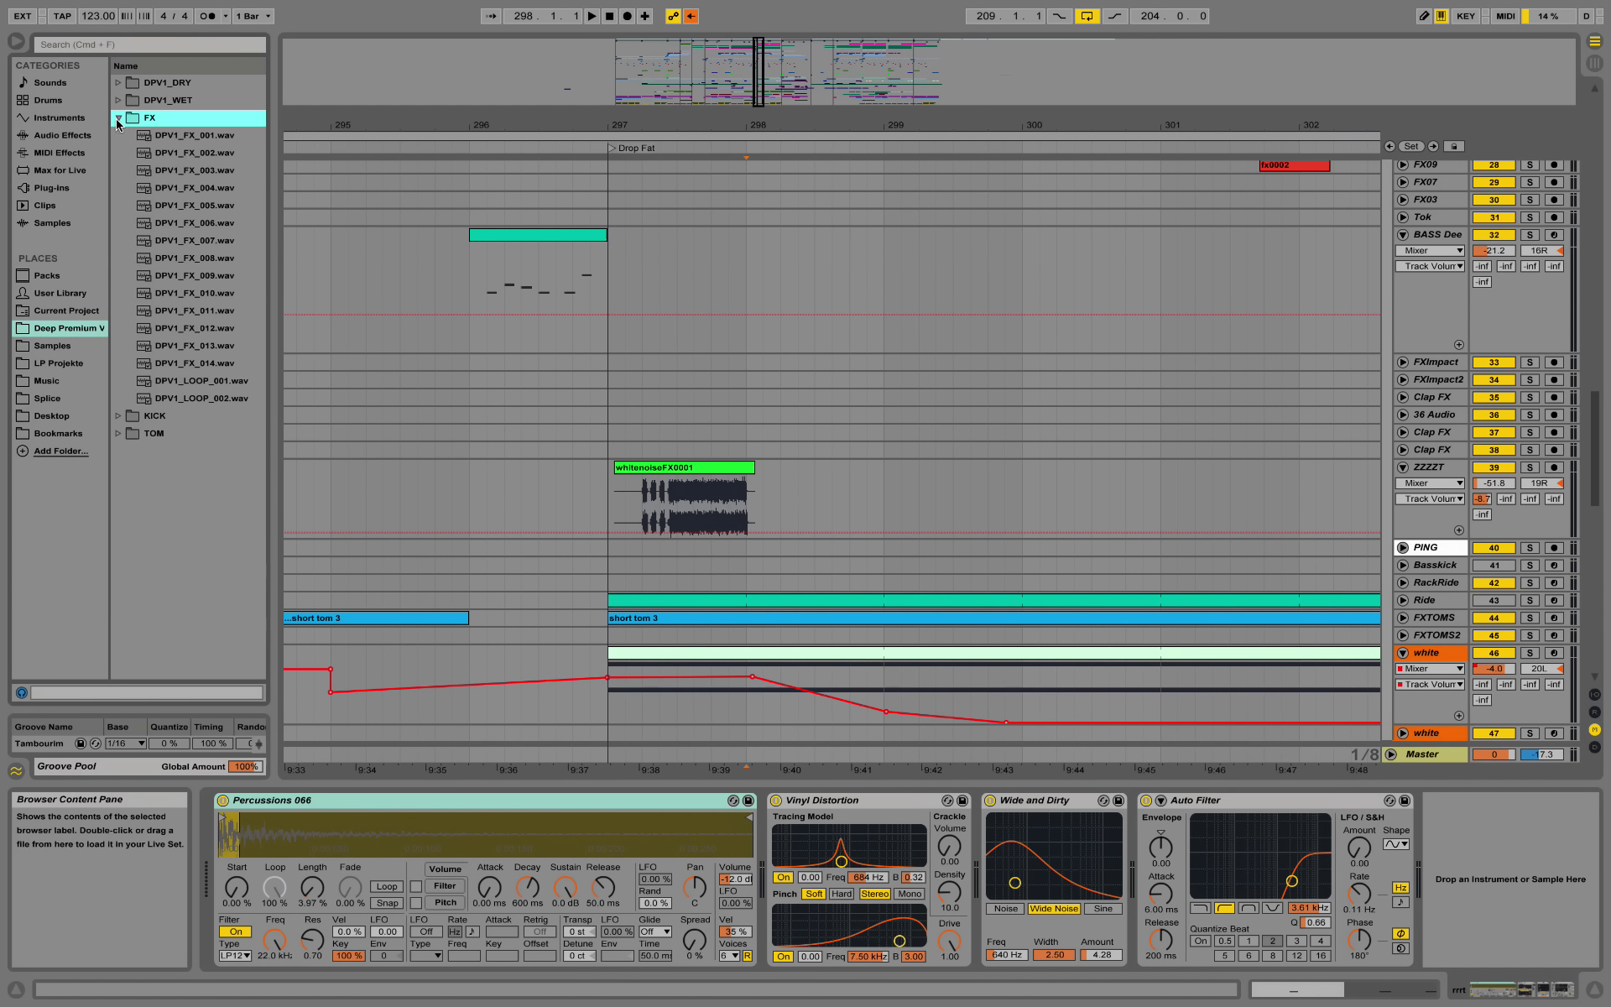
pyautogui.scroll(-3, 1066, 621)
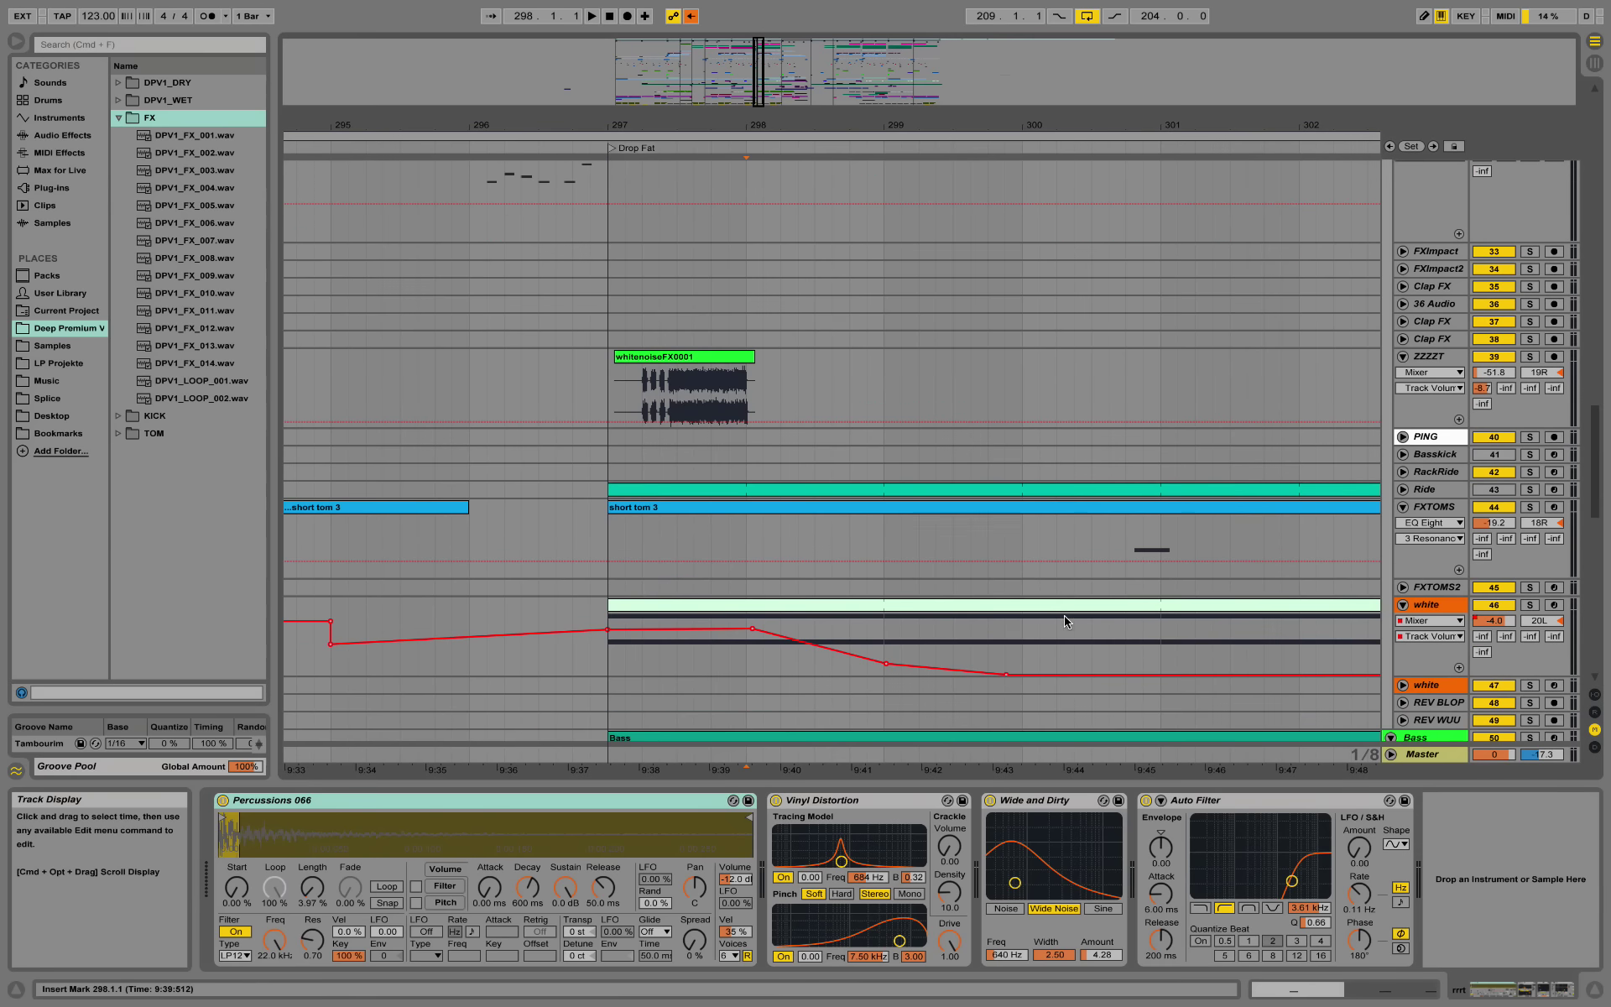
pyautogui.click(1431, 606)
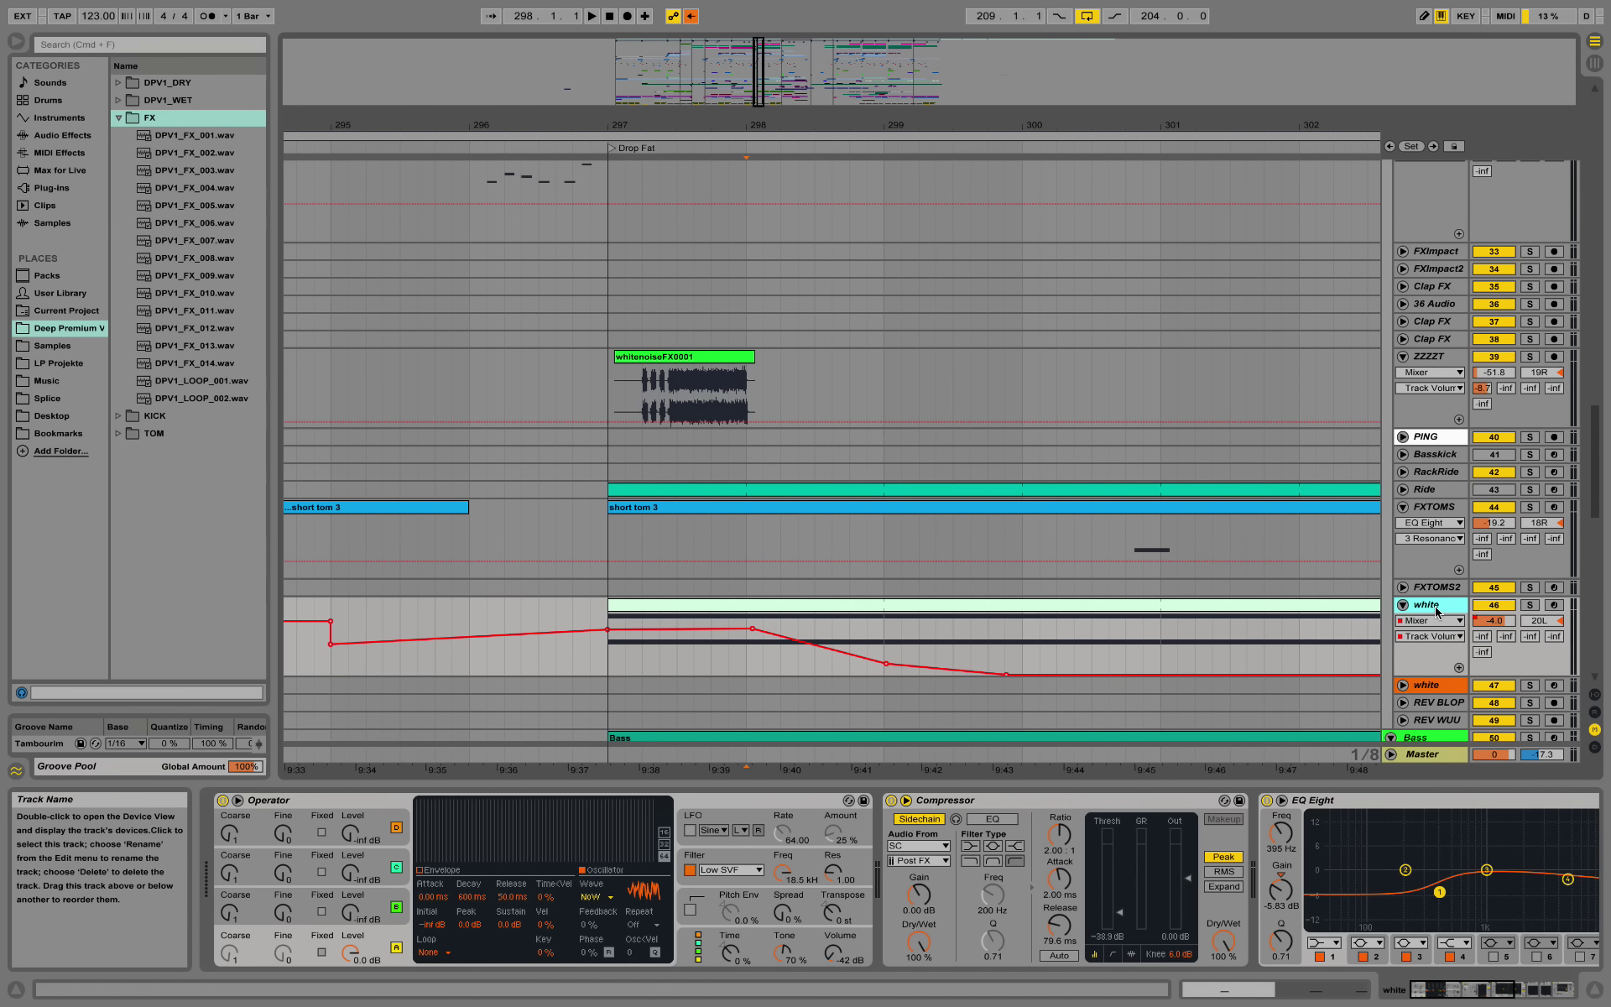
# Step: Show FXImpact2's Auto Filter and play the arrangement from bar 296
pyautogui.scroll(-5, 1051, 643)
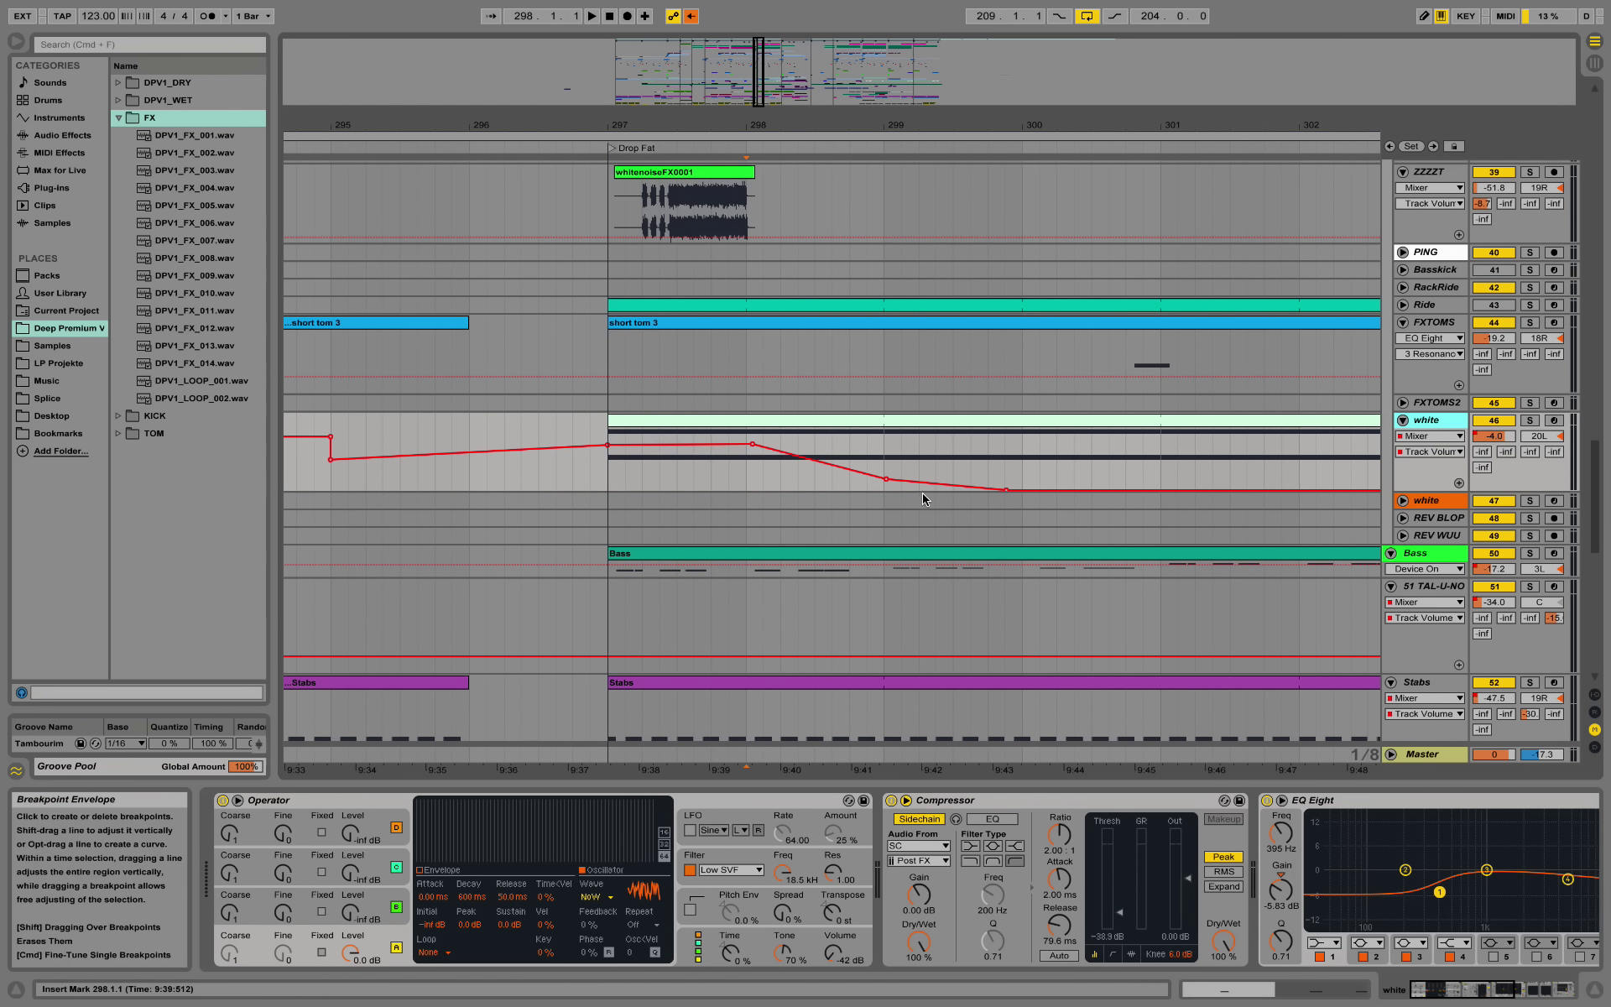
pyautogui.scroll(2, 655, 395)
pyautogui.scroll(8, 616, 460)
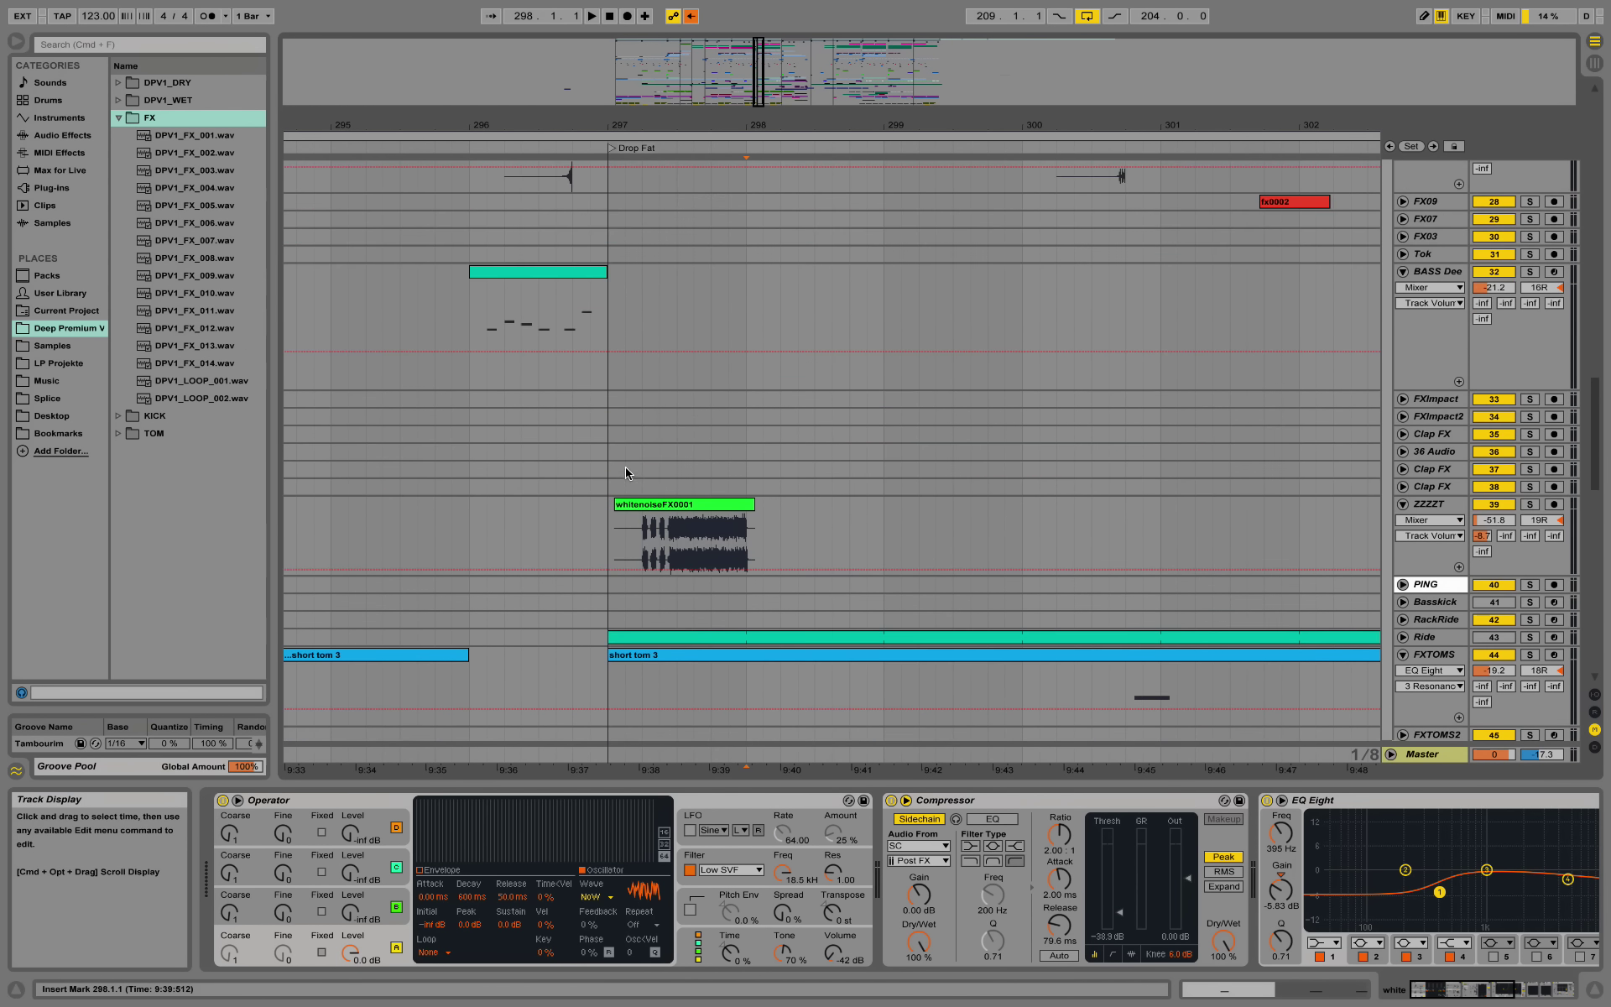
pyautogui.click(473, 417)
pyautogui.press('space')
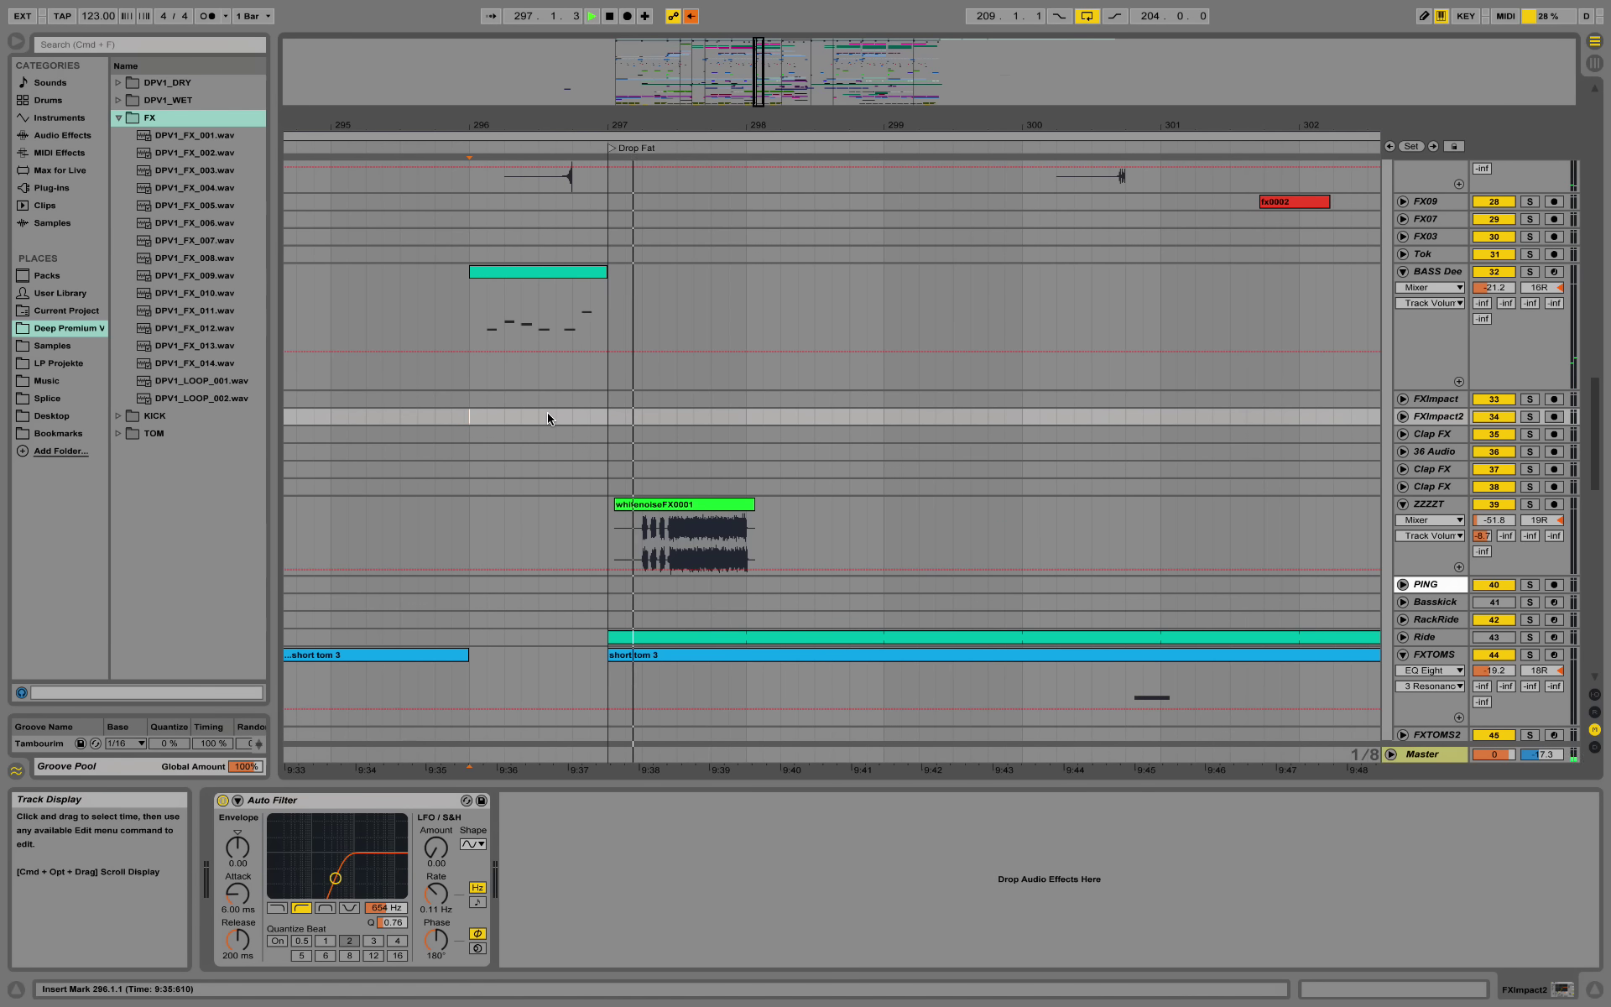
# Step: Scroll to REV CLAP, zoom around Clap 012 and select it to show Vinyl and Doubler4 Stereo
pyautogui.scroll(-3, 713, 516)
pyautogui.scroll(-4, 781, 512)
pyautogui.scroll(-4, 839, 508)
pyautogui.scroll(2, 900, 500)
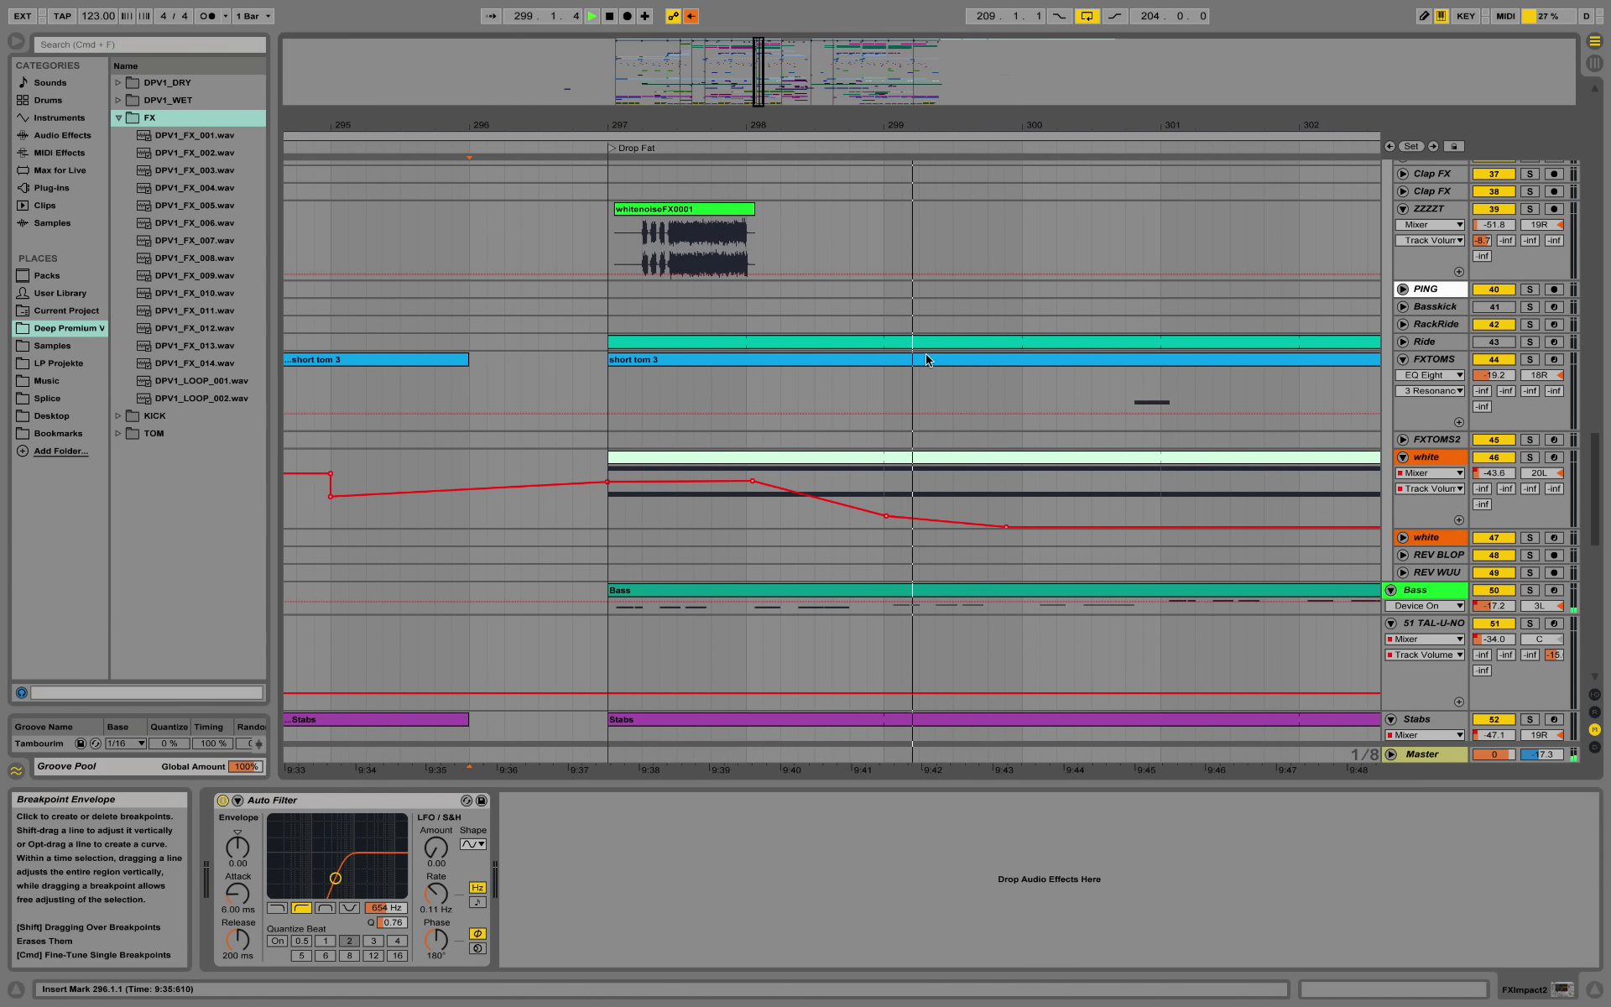
pyautogui.moveTo(926, 128); pyautogui.dragTo(923, 113)
pyautogui.scroll(8, 905, 361)
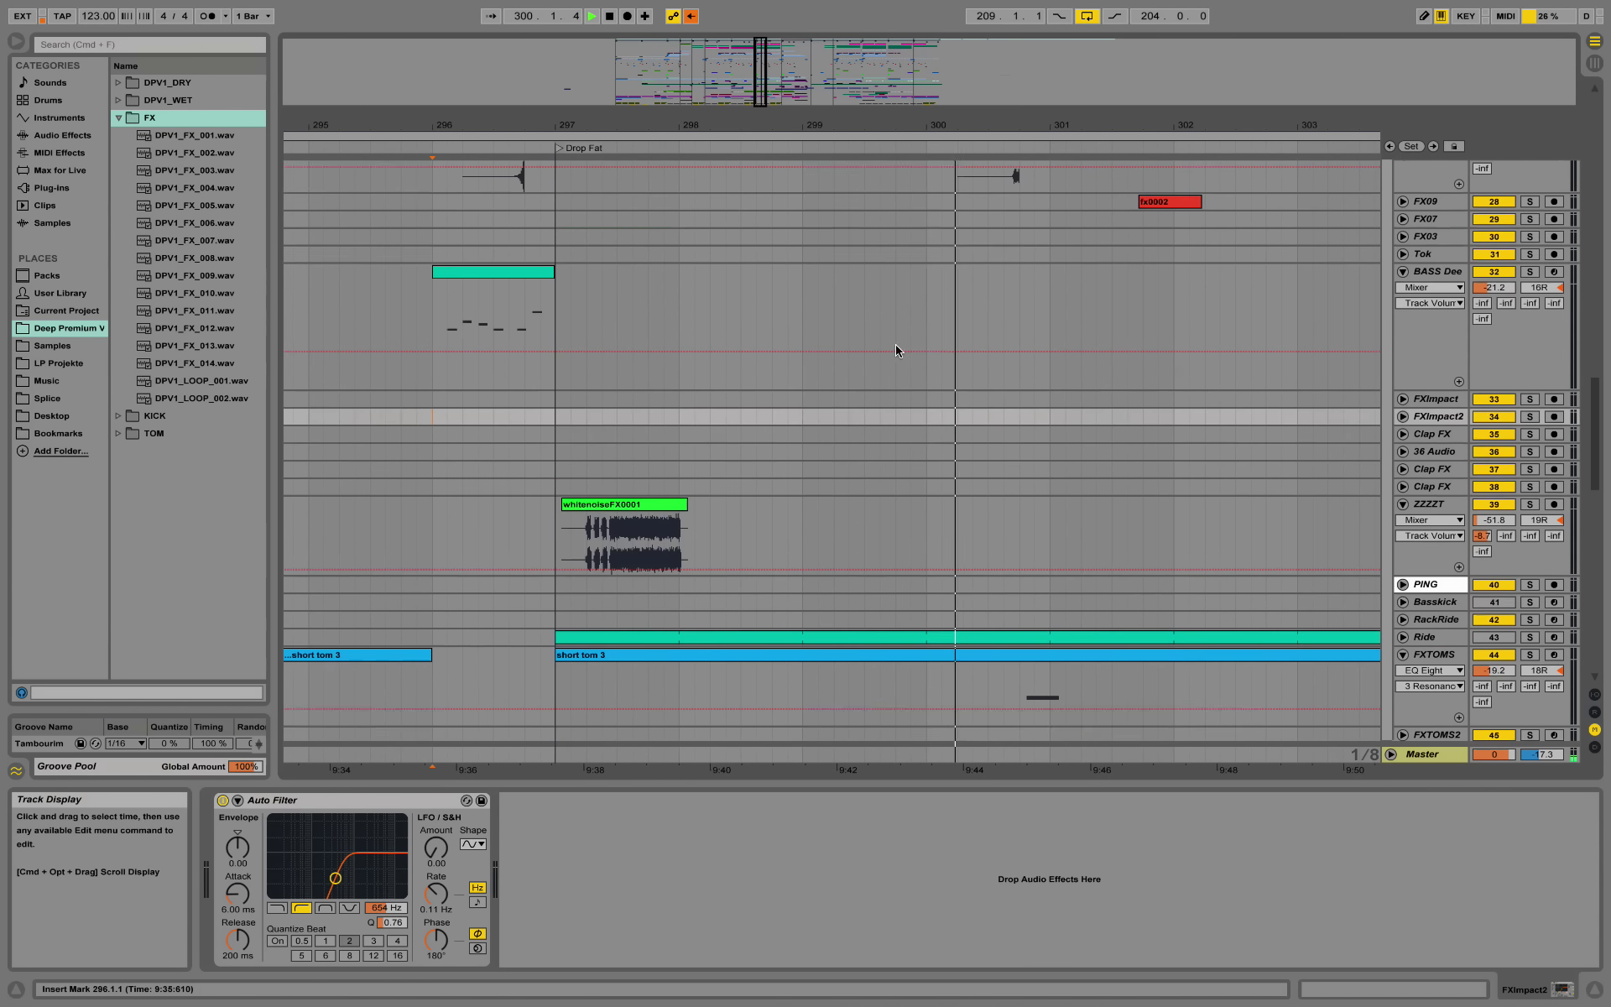
pyautogui.scroll(5, 908, 364)
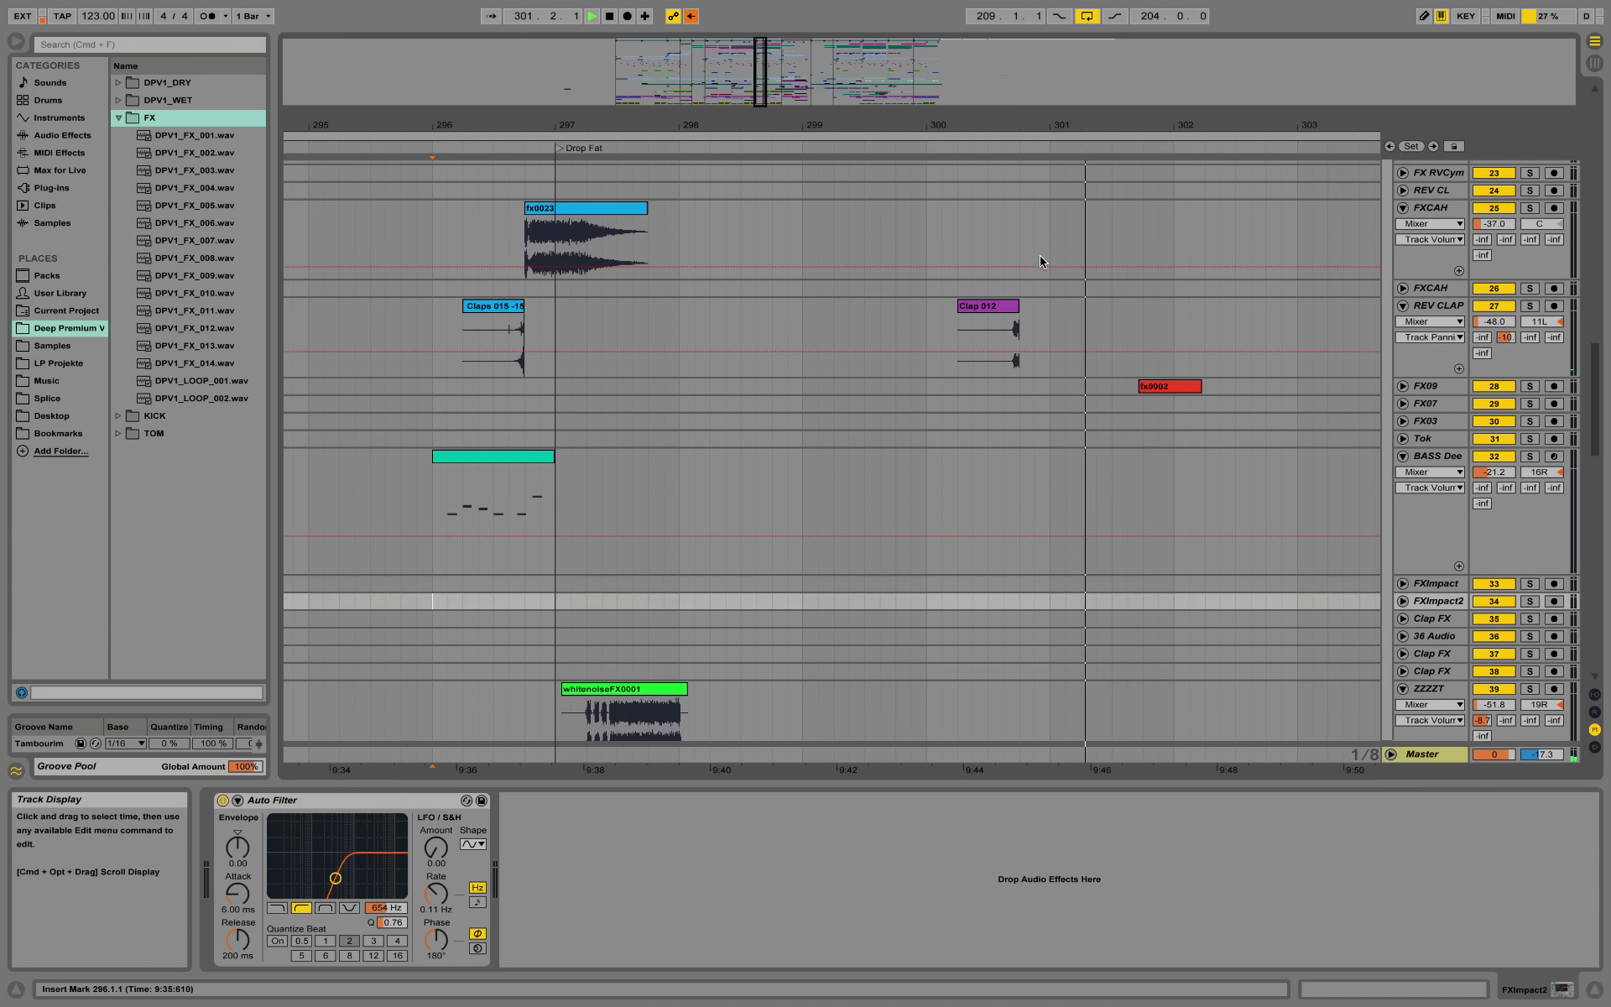
pyautogui.scroll(4, 1054, 277)
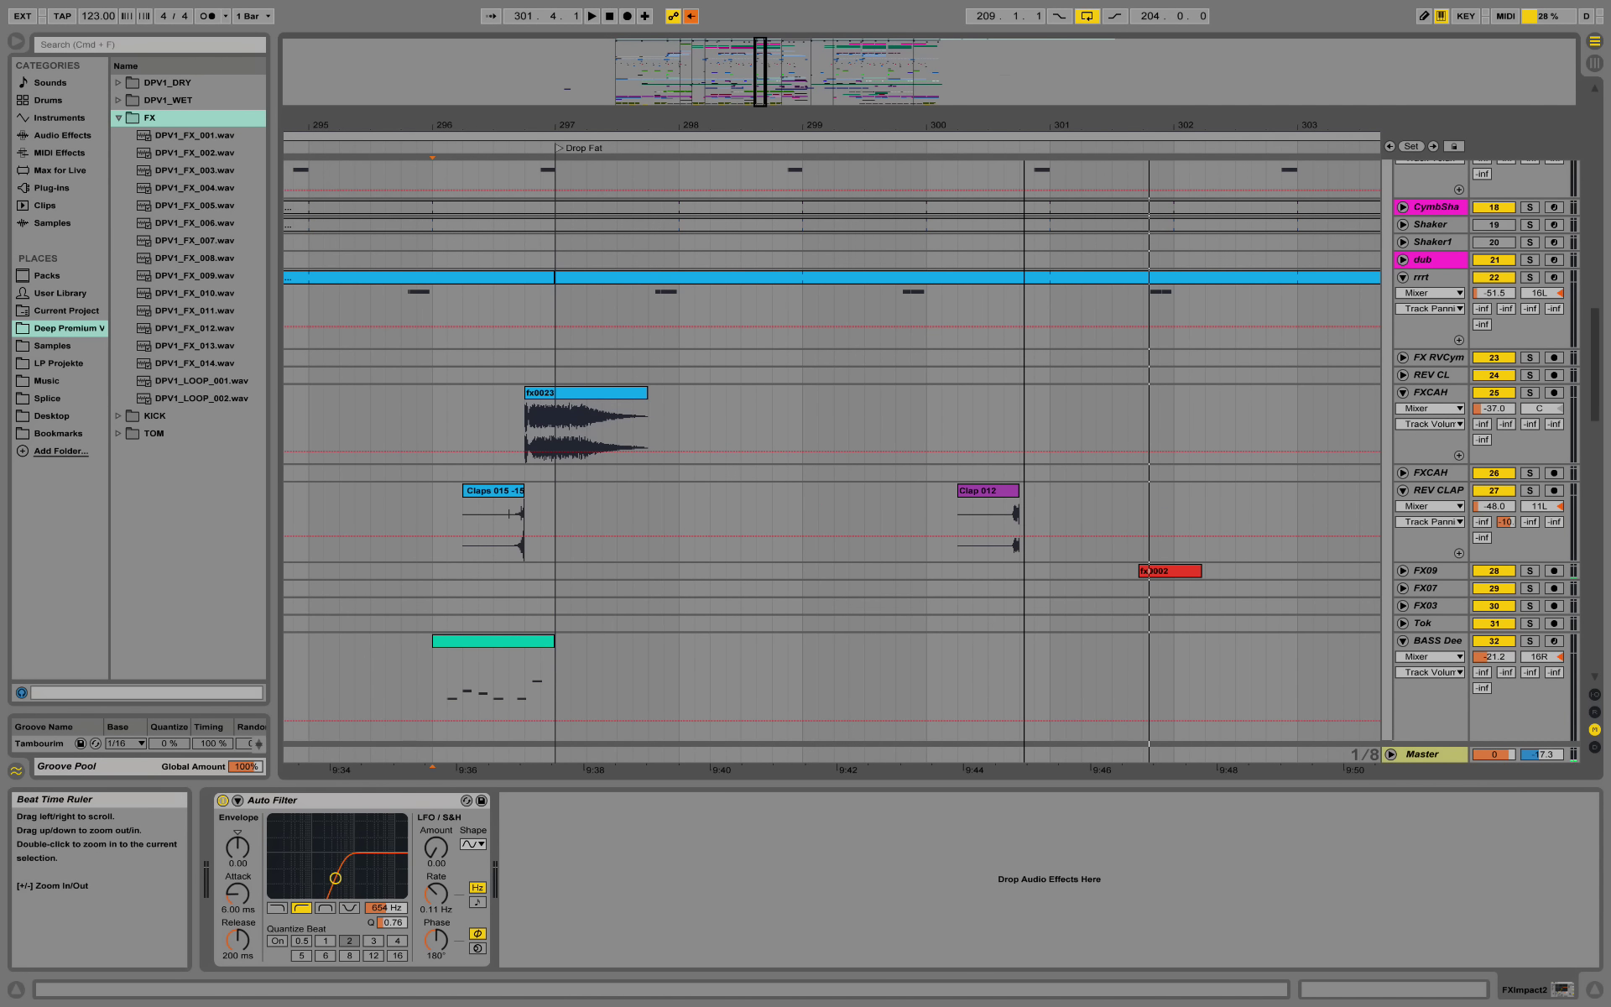
pyautogui.moveTo(1025, 126); pyautogui.dragTo(999, 277)
pyautogui.click(1008, 508)
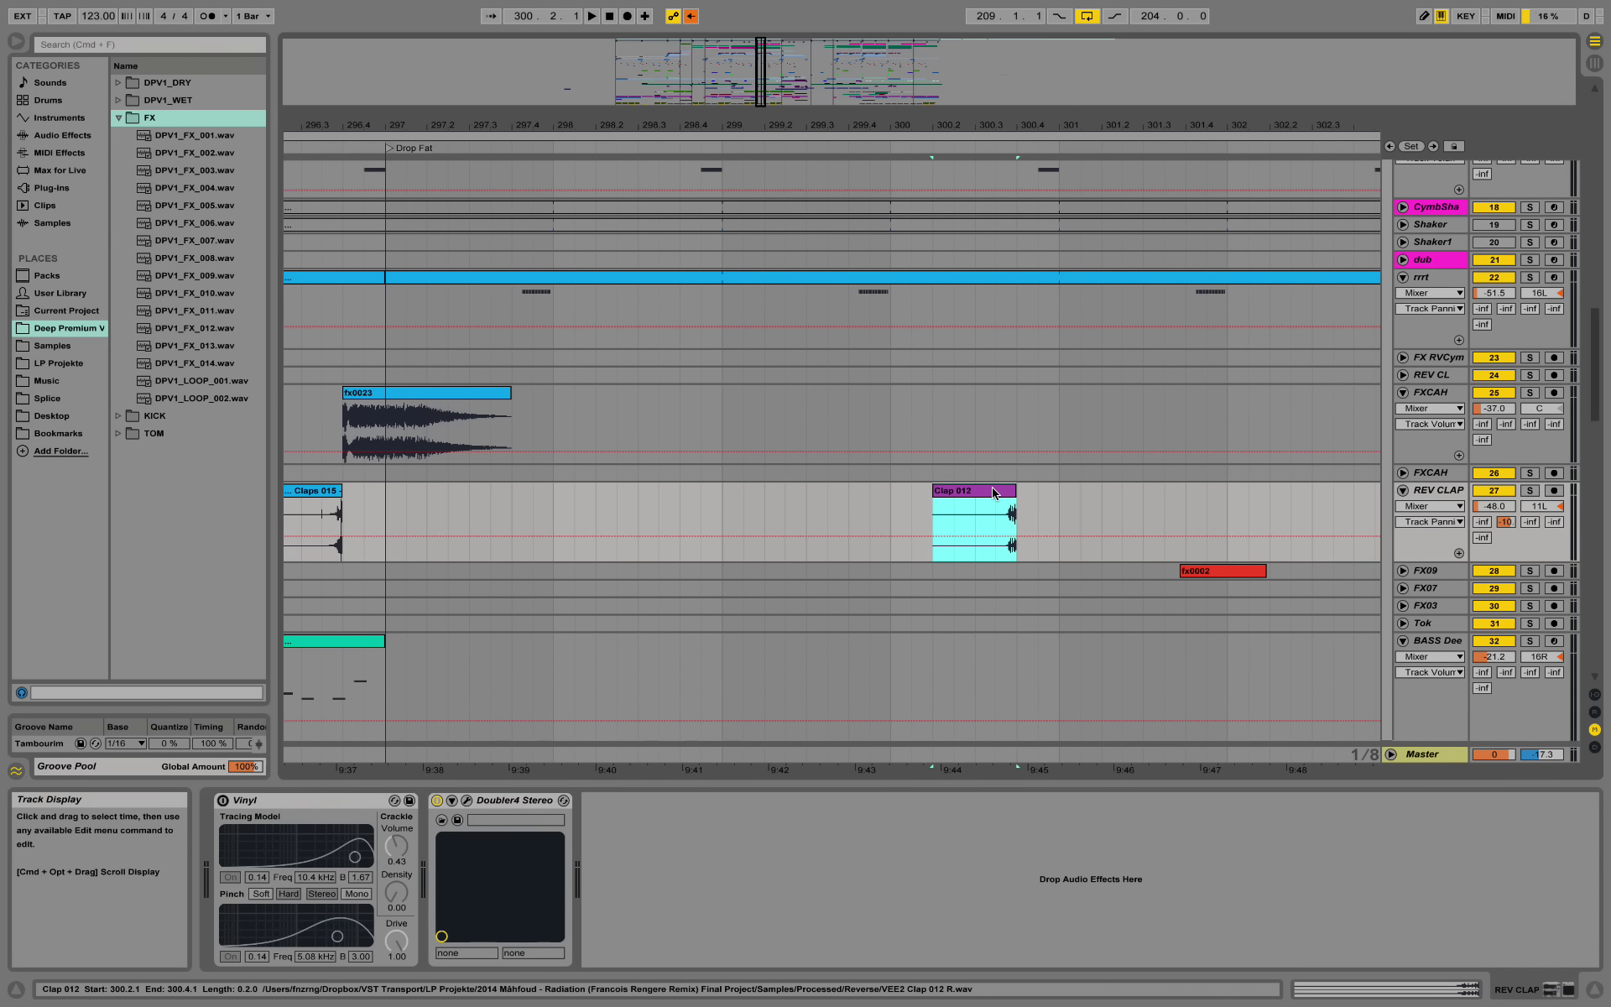
pyautogui.doubleClick(993, 491)
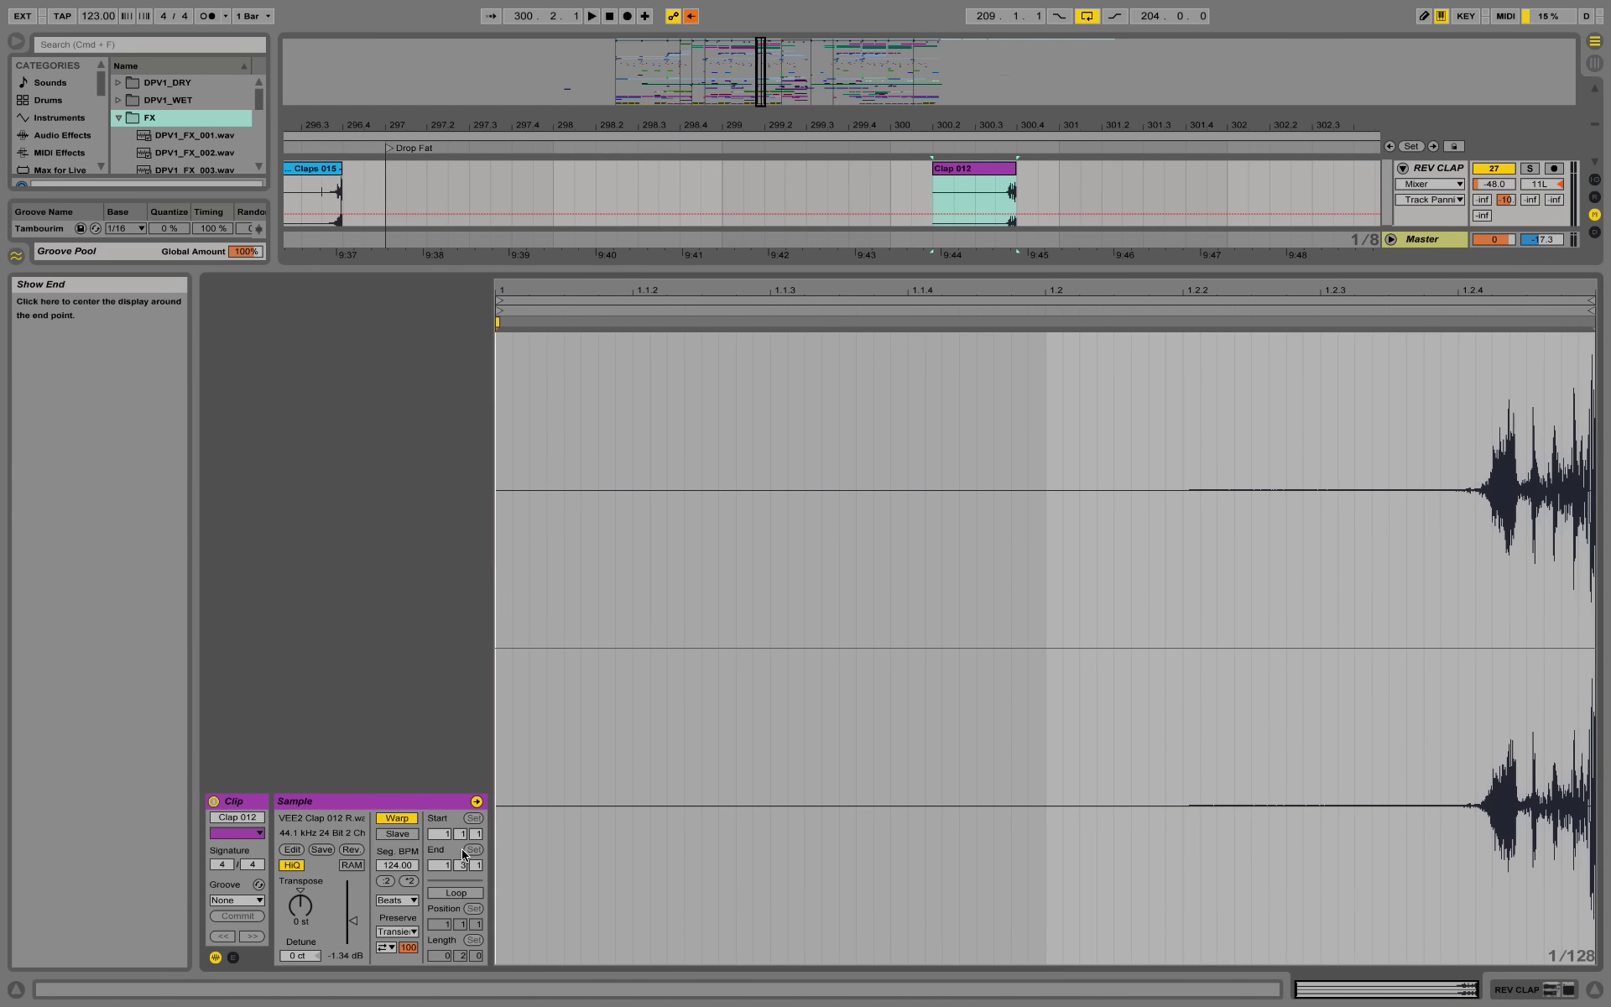
pyautogui.click(1559, 988)
pyautogui.scroll(6, 967, 307)
pyautogui.scroll(1, 1030, 295)
pyautogui.scroll(3, 1058, 336)
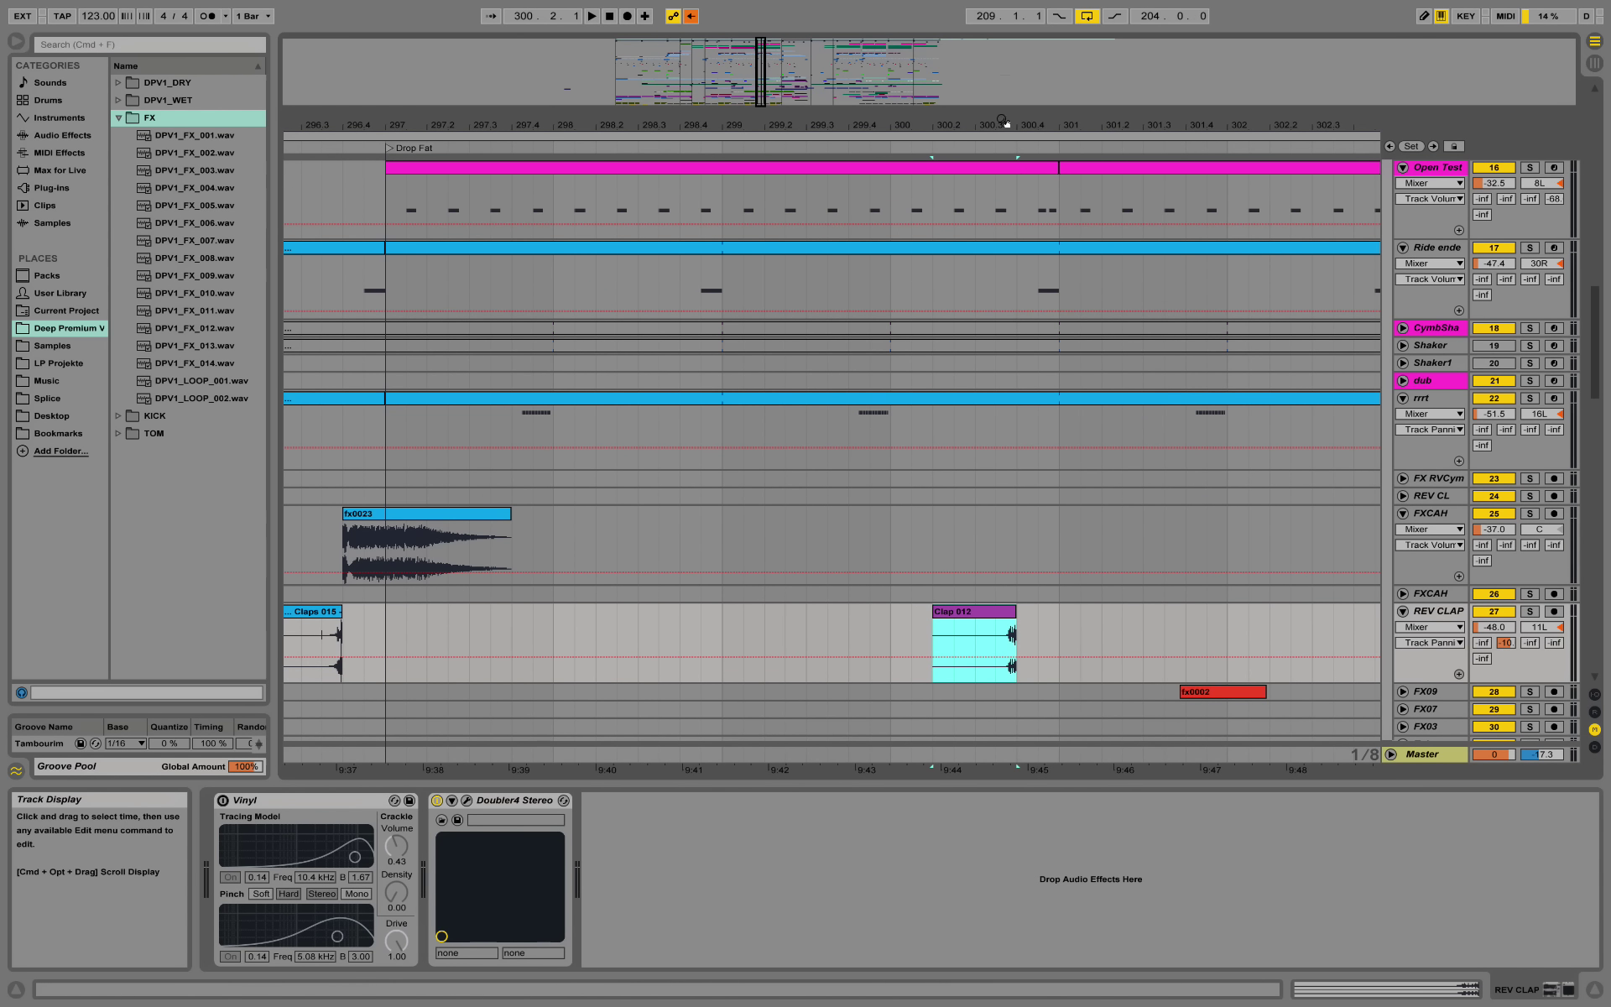
pyautogui.moveTo(1004, 122)
pyautogui.mouseDown()
pyautogui.moveTo(1049, 639)
pyautogui.moveTo(1040, 626)
pyautogui.mouseUp()
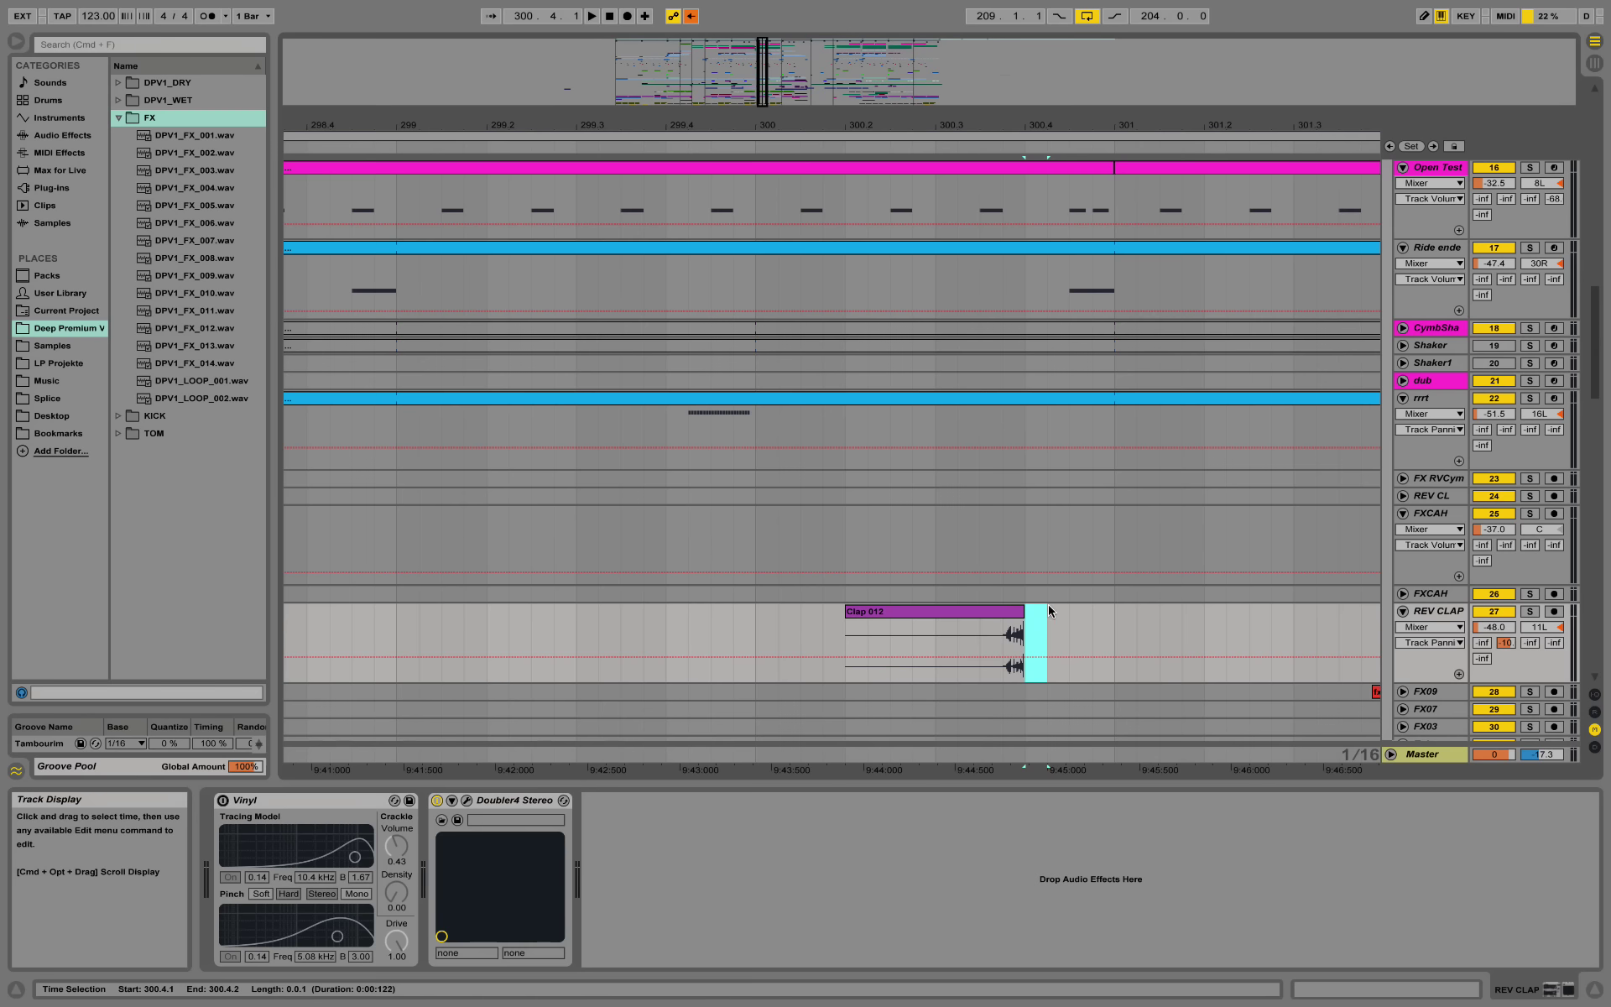
pyautogui.scroll(-2, 1067, 520)
pyautogui.moveTo(999, 126); pyautogui.dragTo(1001, 75)
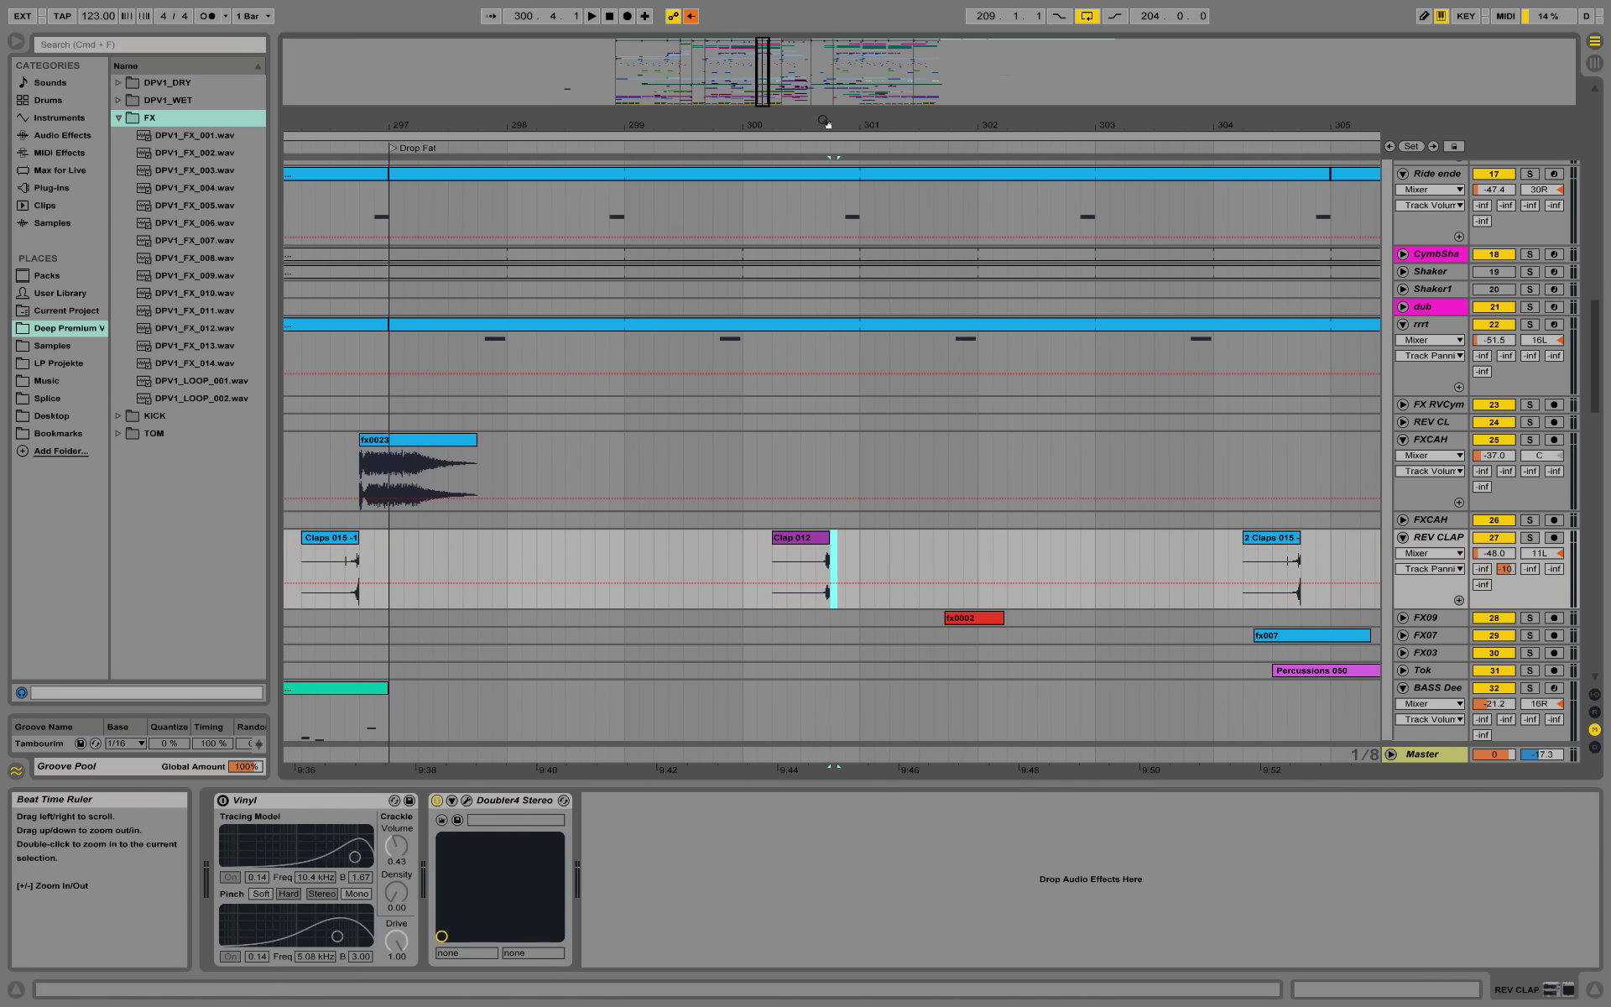
pyautogui.scroll(4, 786, 366)
pyautogui.scroll(-5, 800, 508)
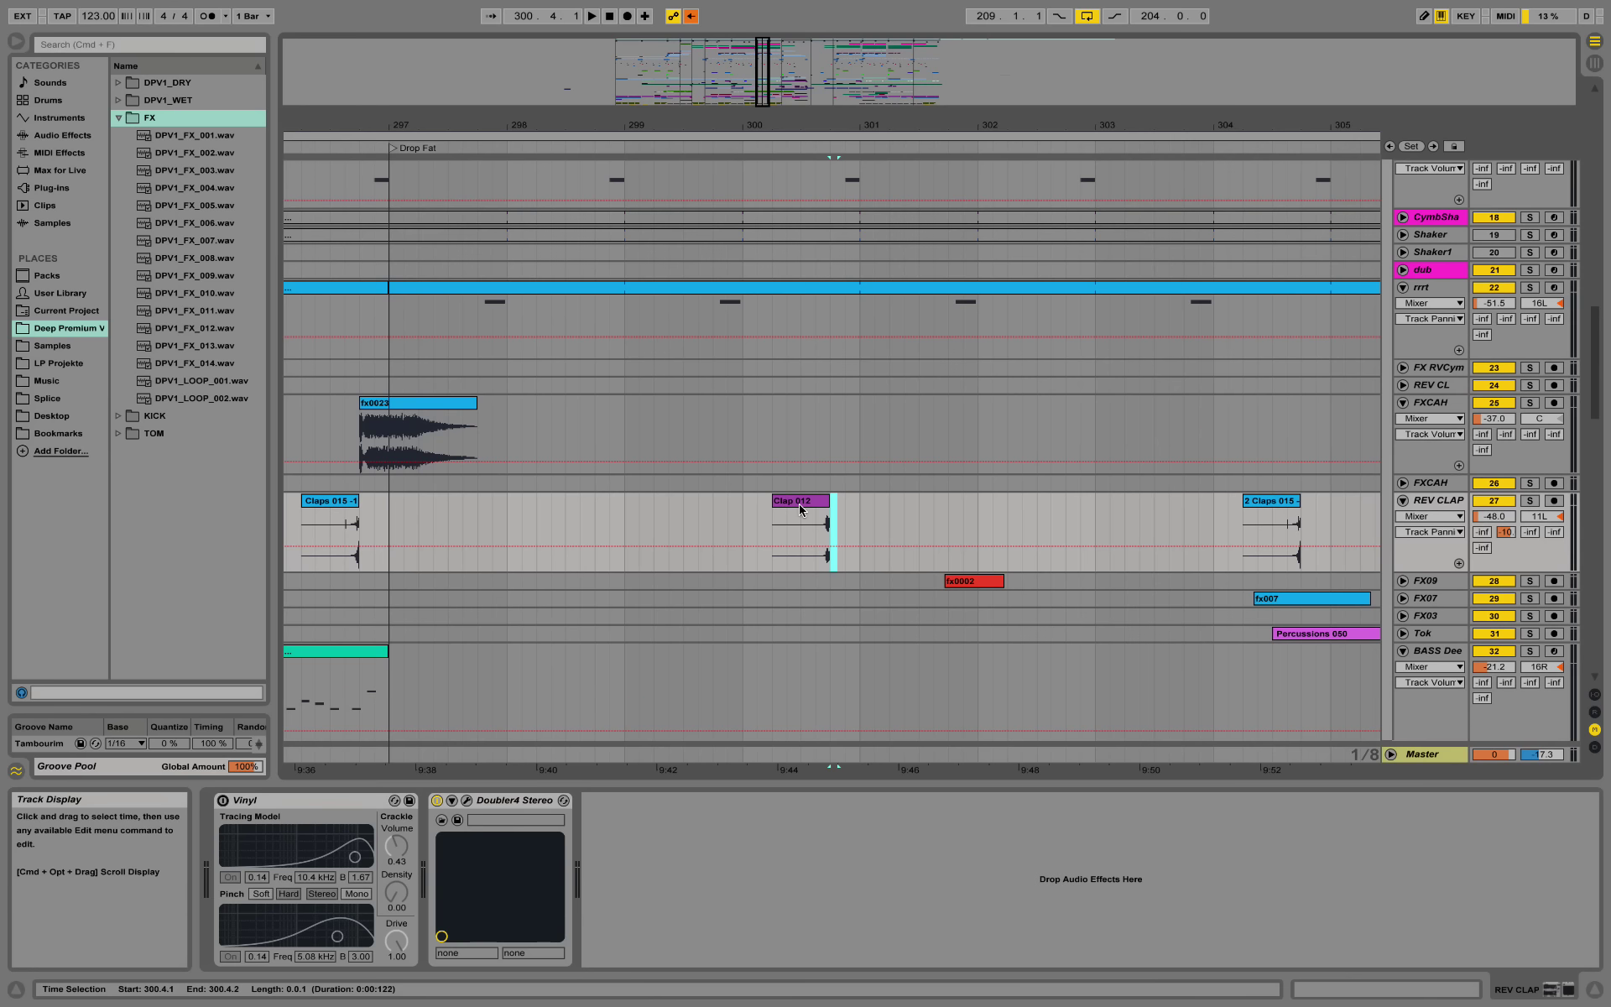
# Step: Fold the REV CLAP, FXCAH and rrrt tracks down to single rows
pyautogui.click(1402, 500)
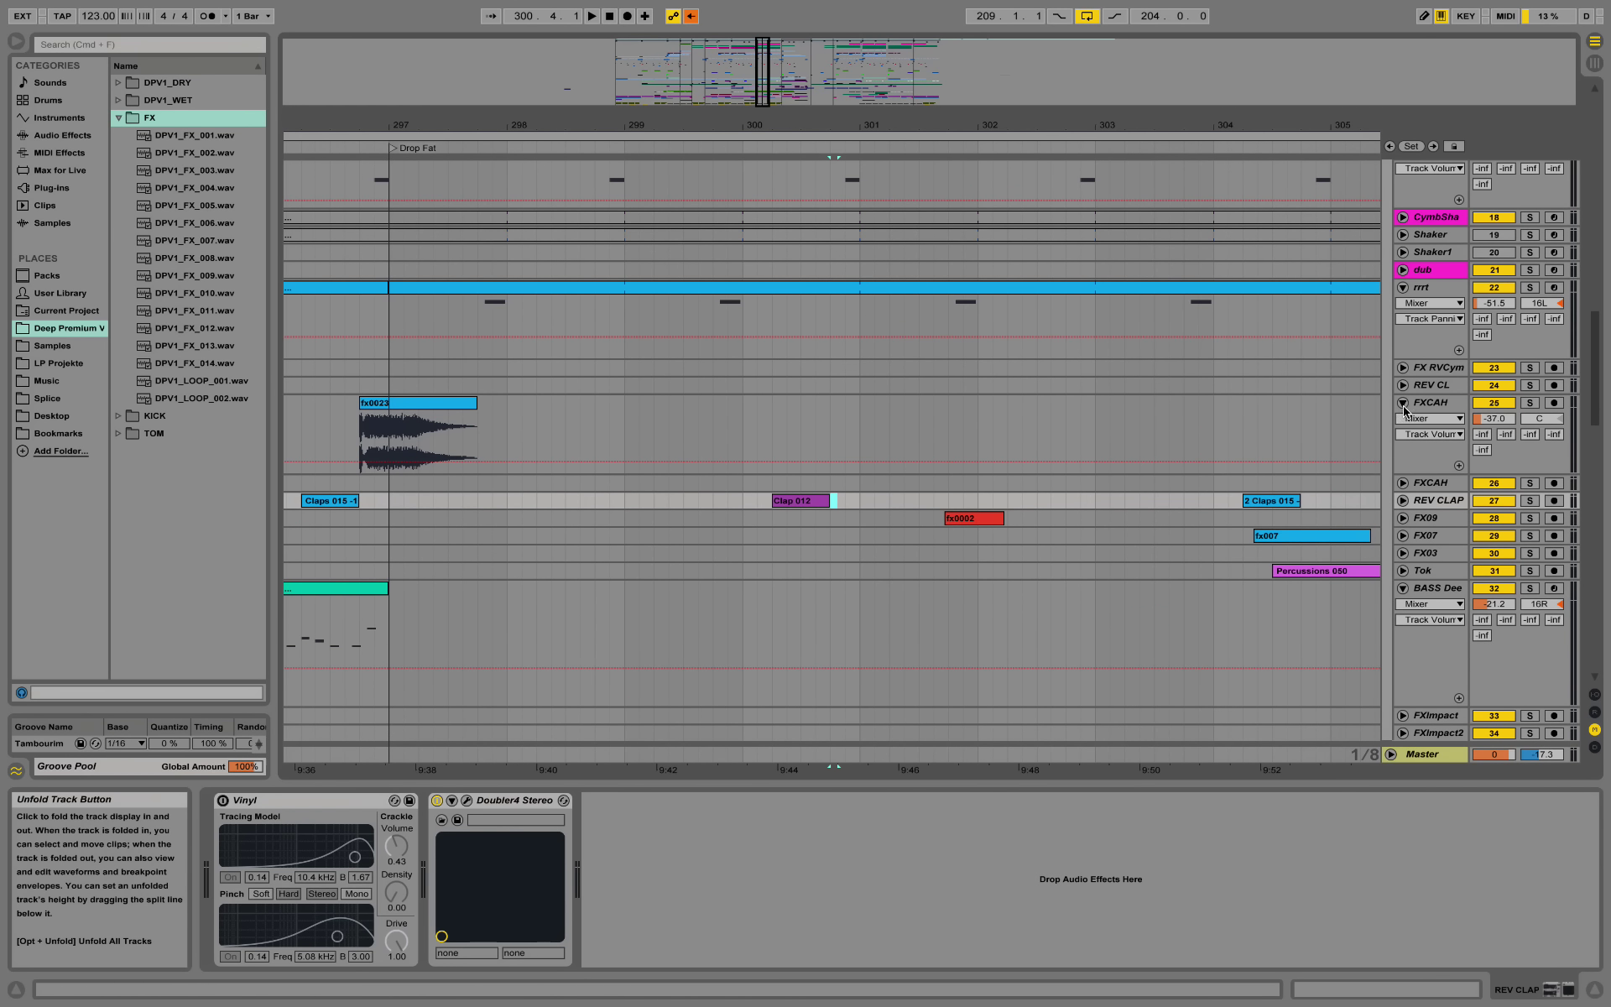
pyautogui.click(1402, 402)
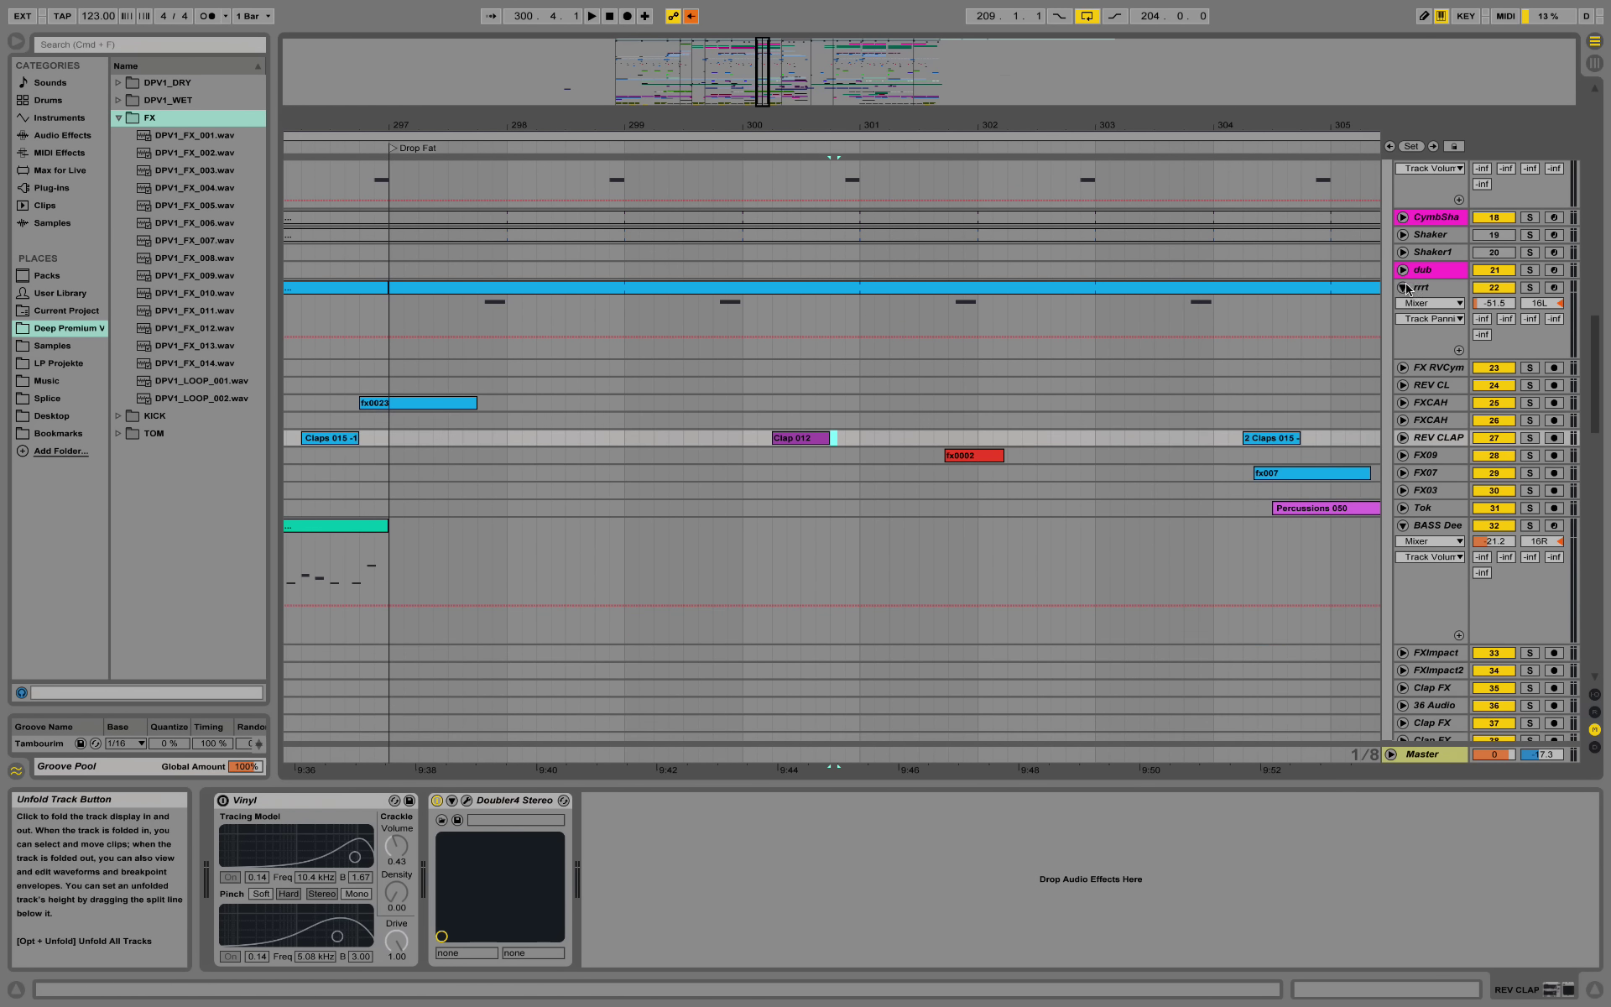
pyautogui.click(1402, 287)
# Step: Zoom out to span Drop Fat through Bridge into Drop2 and fold the Drums group
pyautogui.scroll(5, 1357, 286)
pyautogui.moveTo(614, 126); pyautogui.dragTo(617, 92)
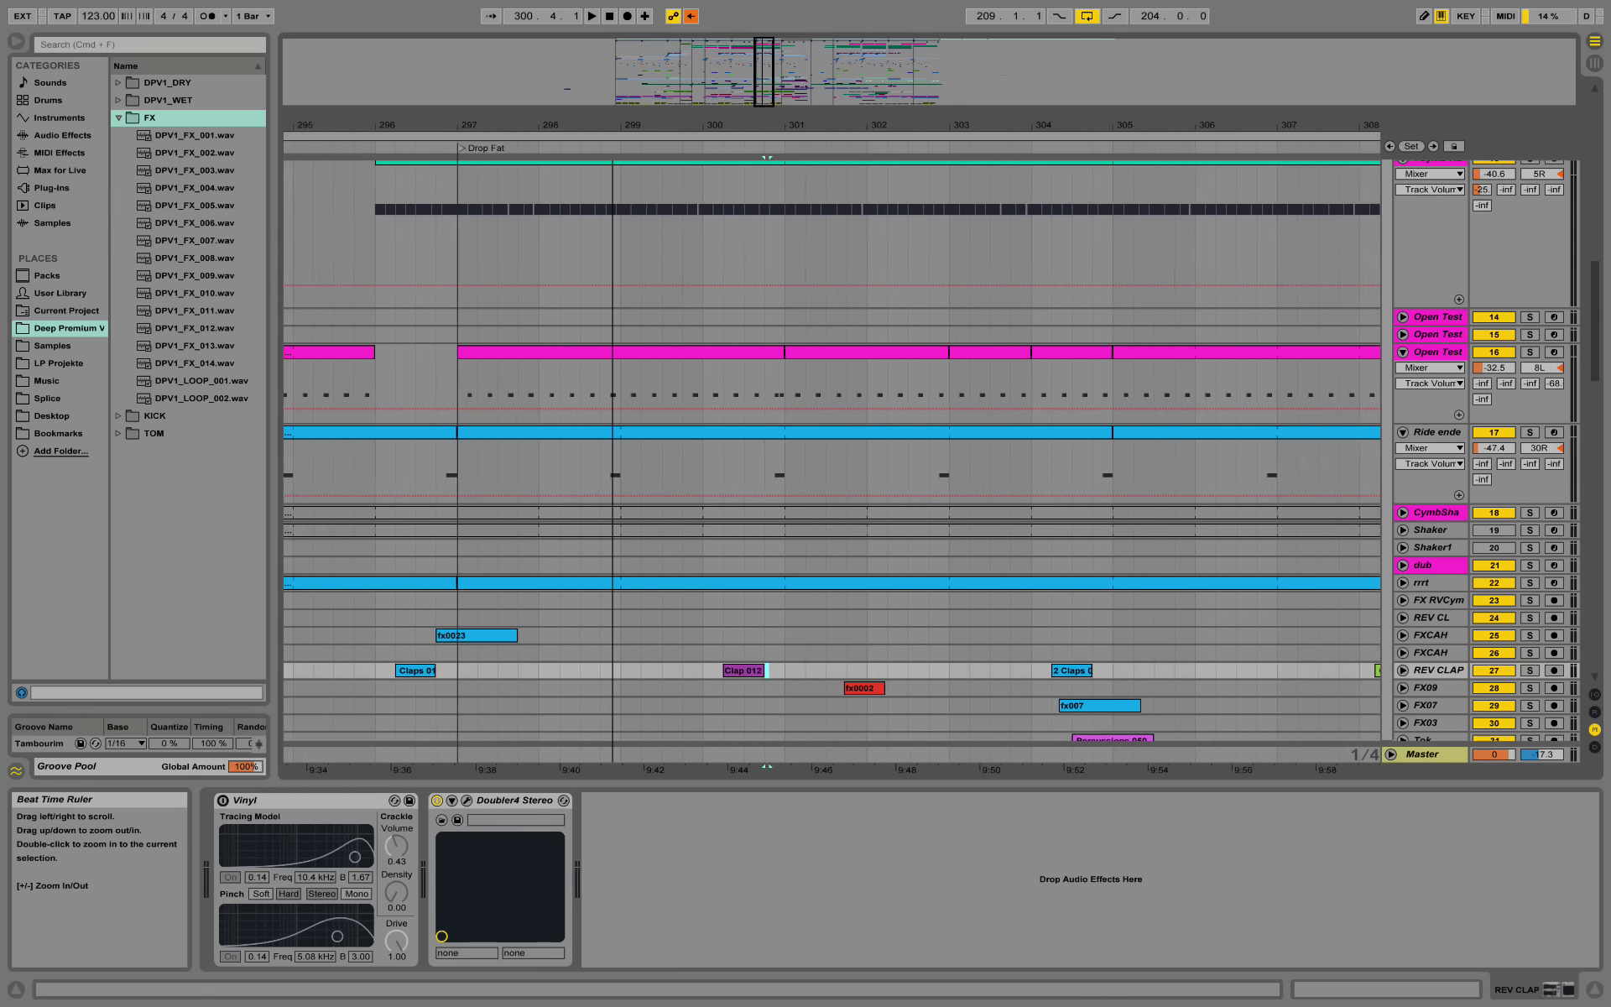
pyautogui.hscroll(-6, 934, 292)
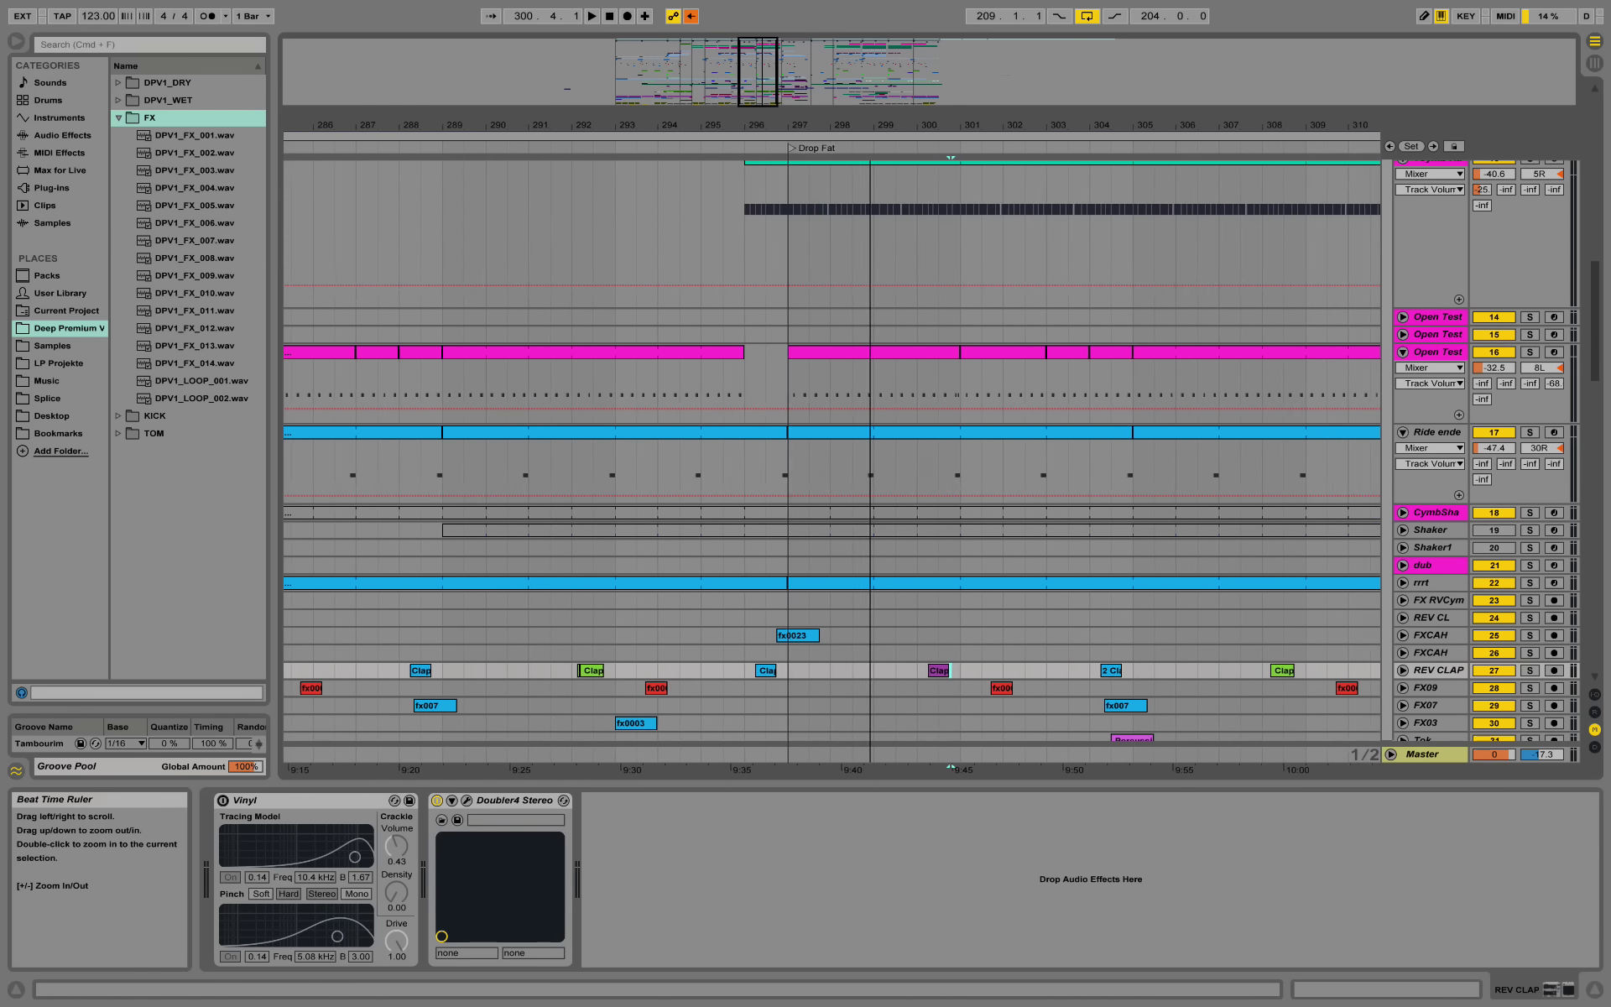
pyautogui.scroll(5, 1049, 306)
pyautogui.scroll(5, 1162, 326)
pyautogui.scroll(5, 1343, 303)
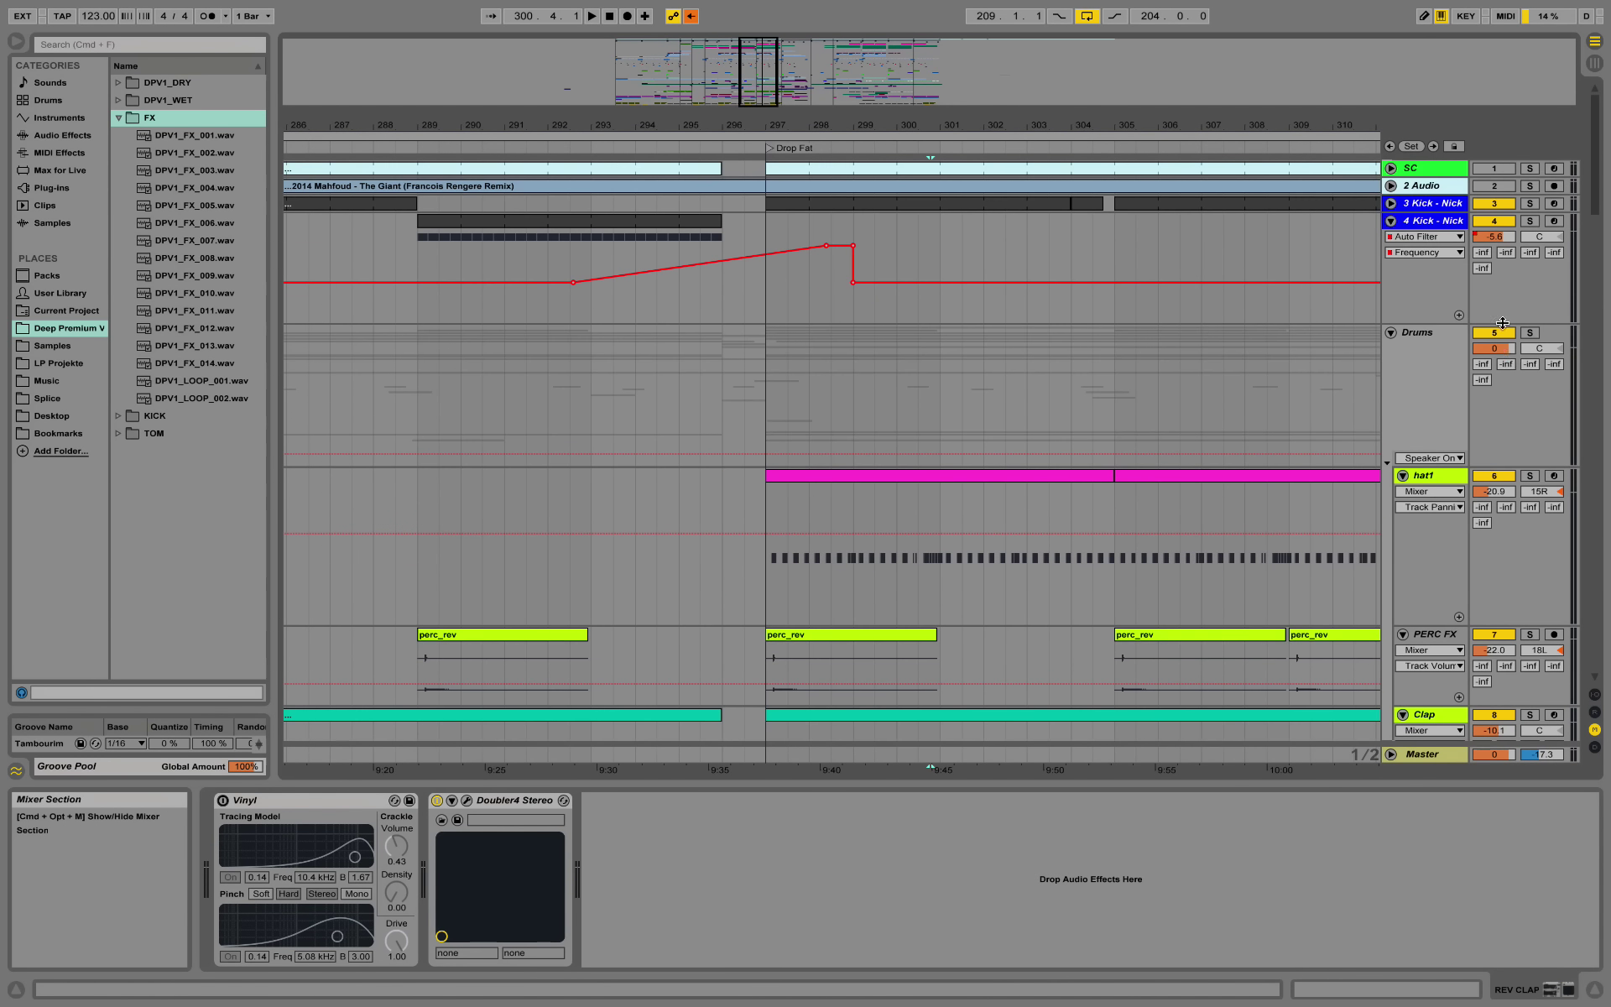
pyautogui.click(1390, 334)
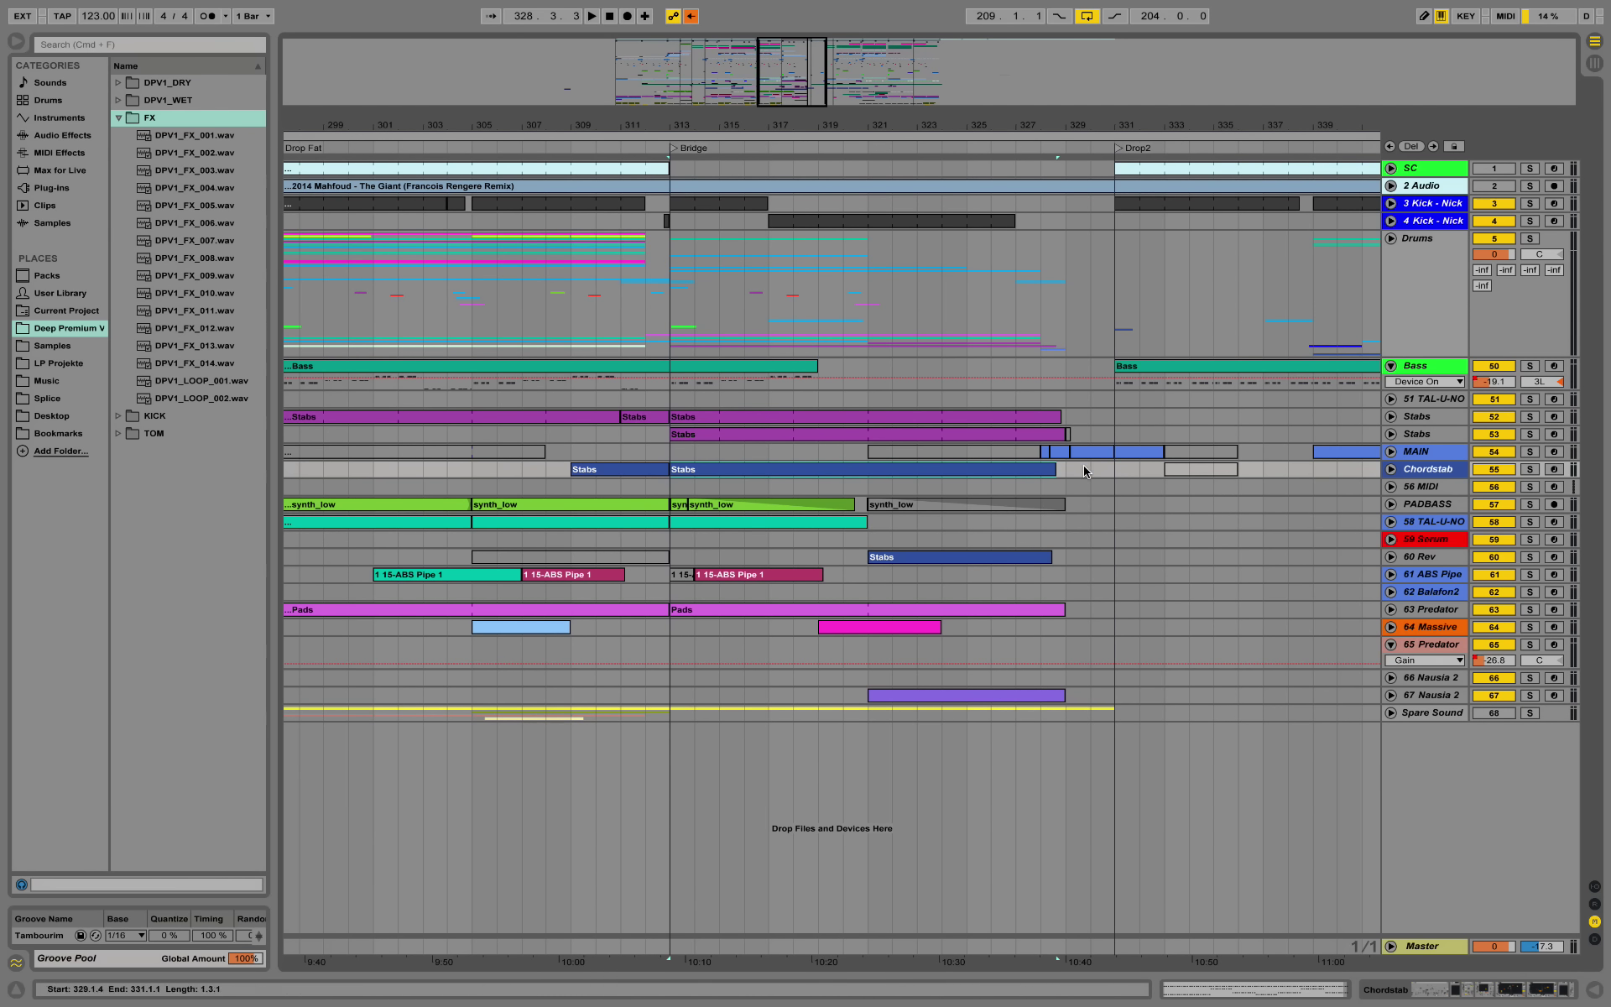
# Step: Unfold Chordstab and both Stabs tracks' automation, shrinking the two Stabs lanes
pyautogui.click(1390, 470)
pyautogui.click(1391, 434)
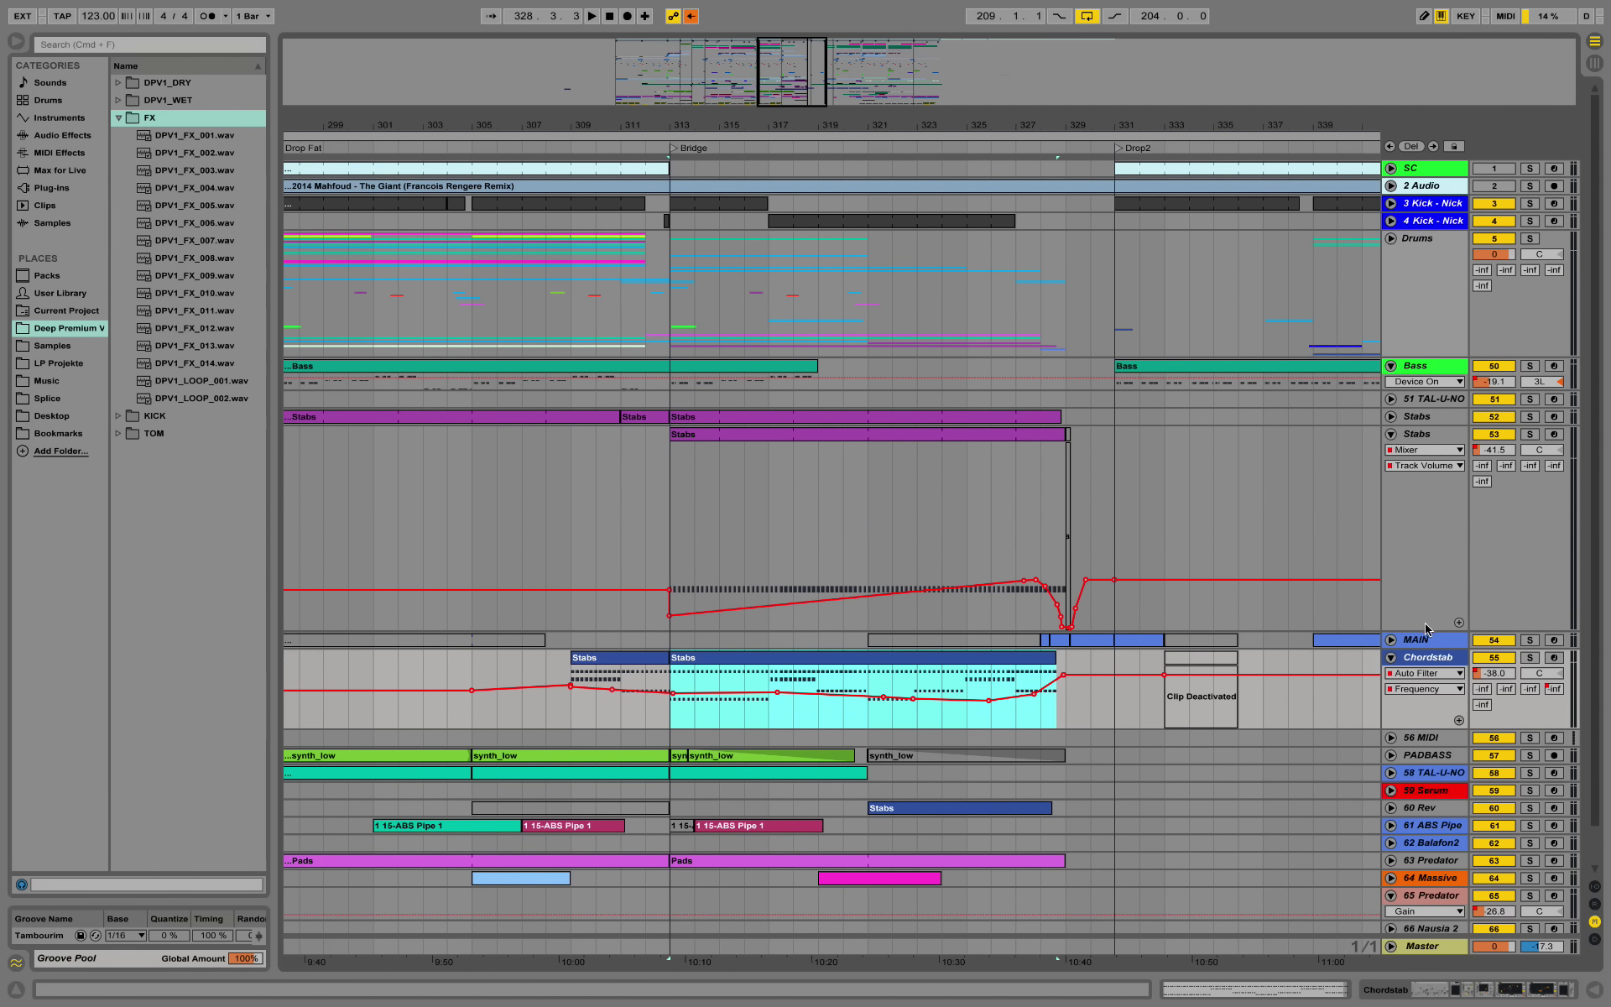
pyautogui.moveTo(1430, 629); pyautogui.dragTo(1430, 525)
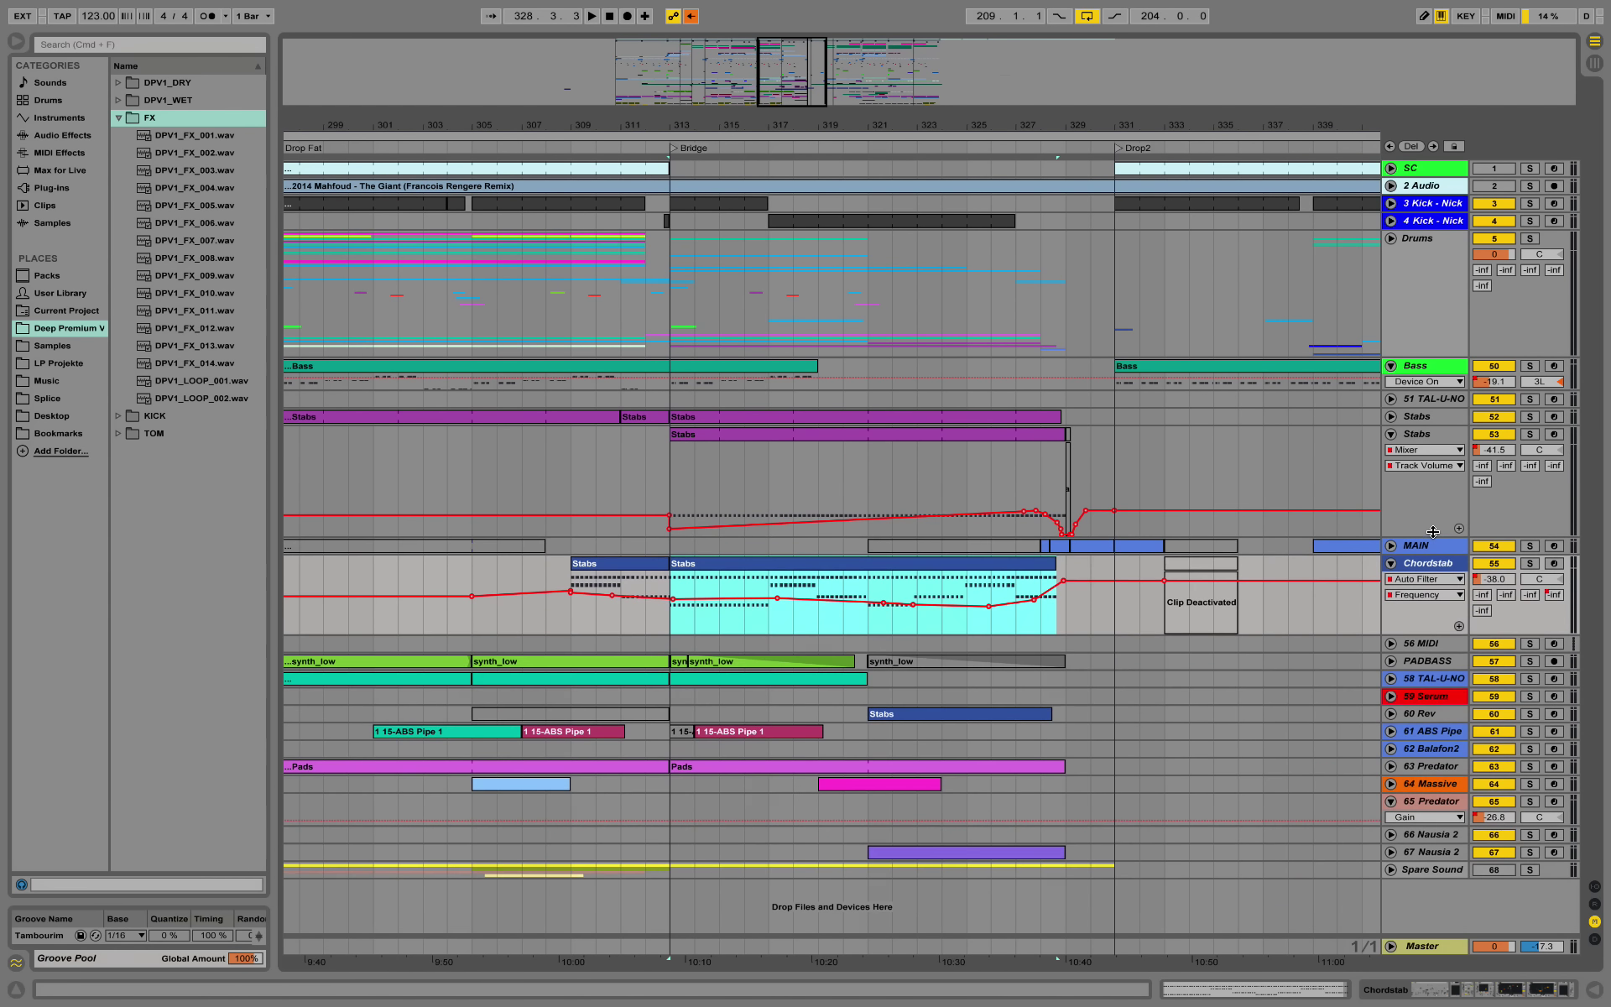
pyautogui.click(1390, 416)
pyautogui.moveTo(1426, 598); pyautogui.dragTo(1422, 477)
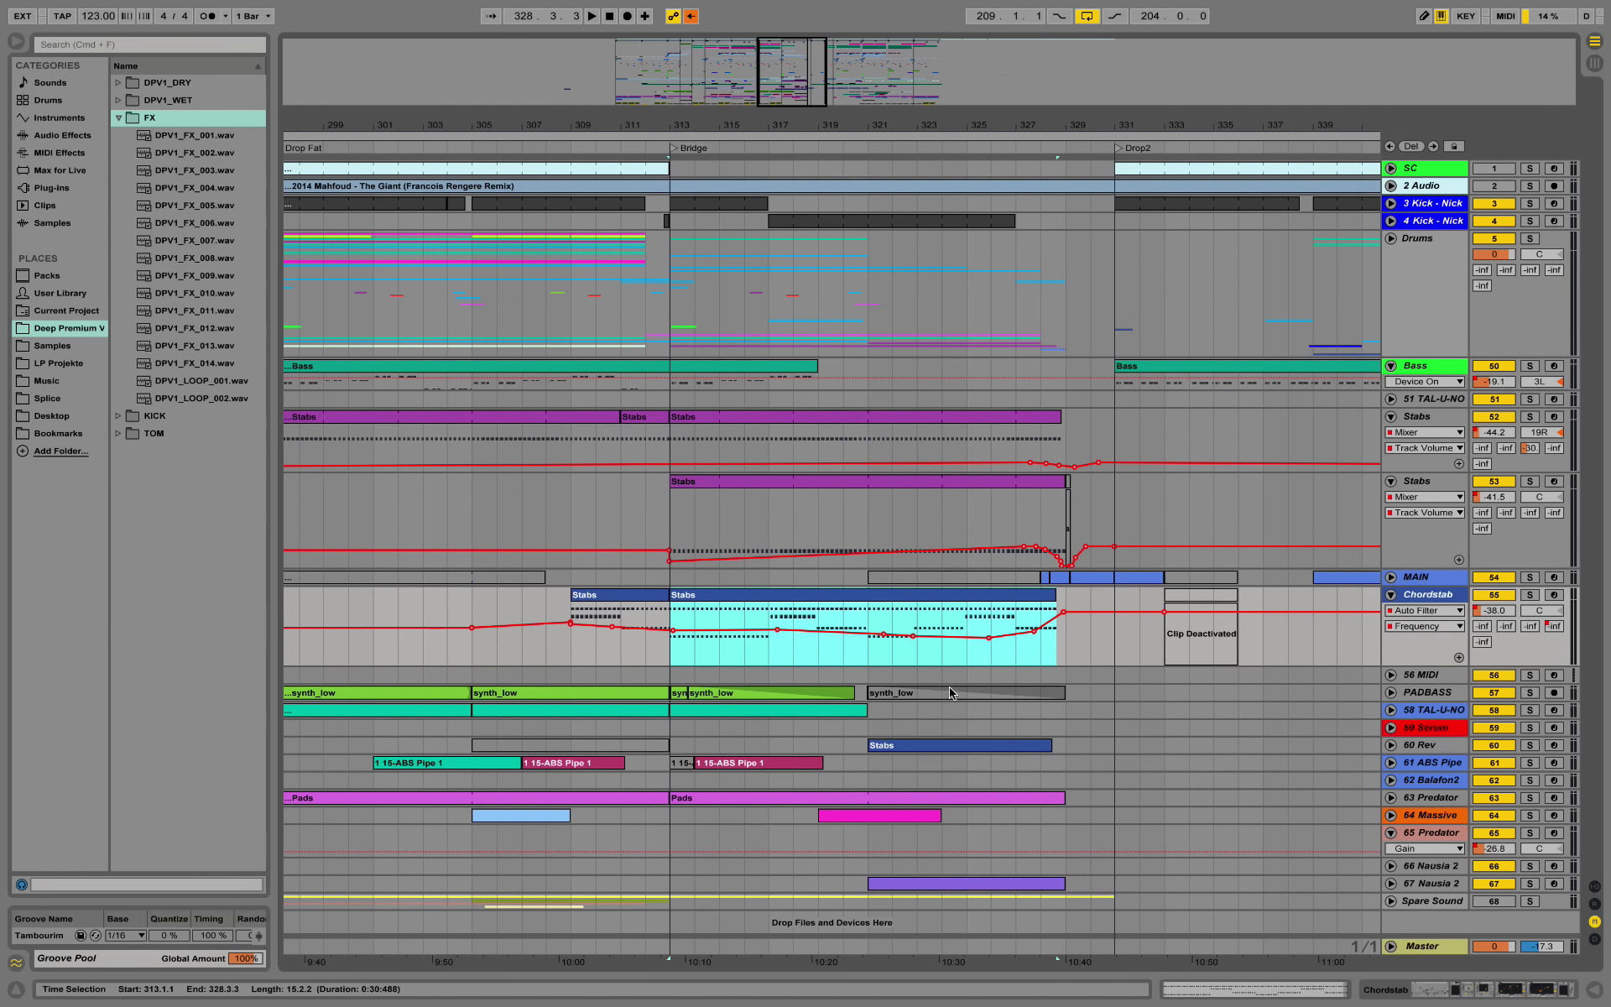
# Step: Unfold 60 Rev's volume automation, shrink its lane, and mark bar 313 in the Bridge
pyautogui.click(1391, 746)
pyautogui.scroll(-1, 1401, 764)
pyautogui.scroll(-5, 1407, 776)
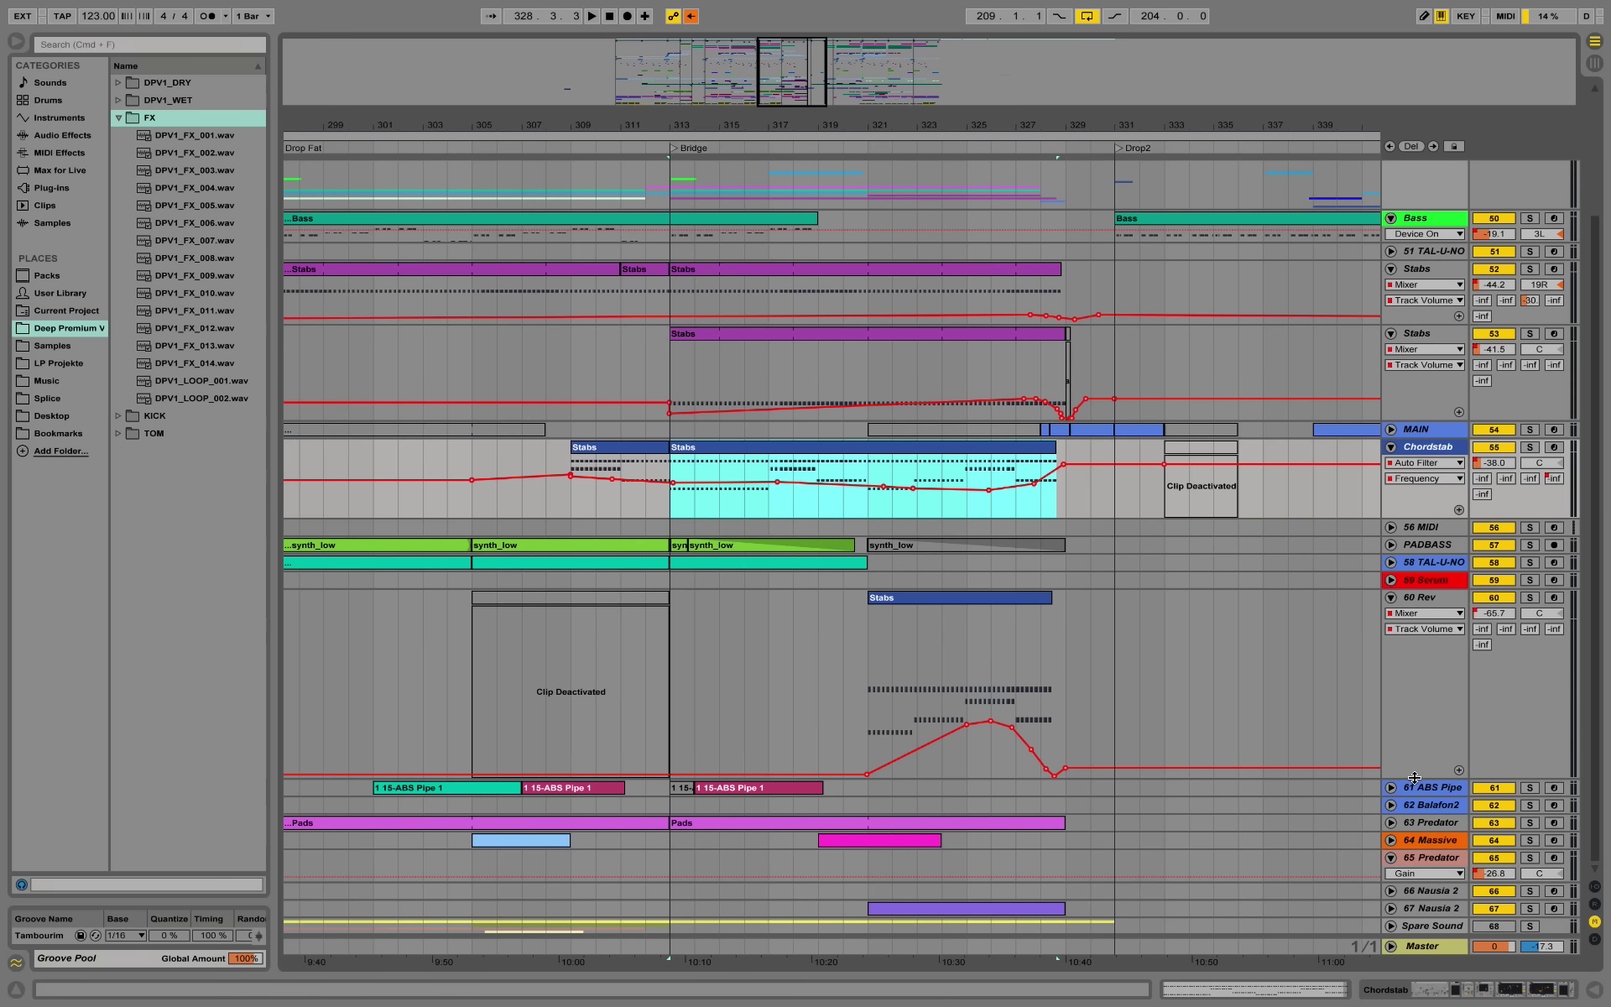
pyautogui.moveTo(1415, 777); pyautogui.dragTo(1424, 695)
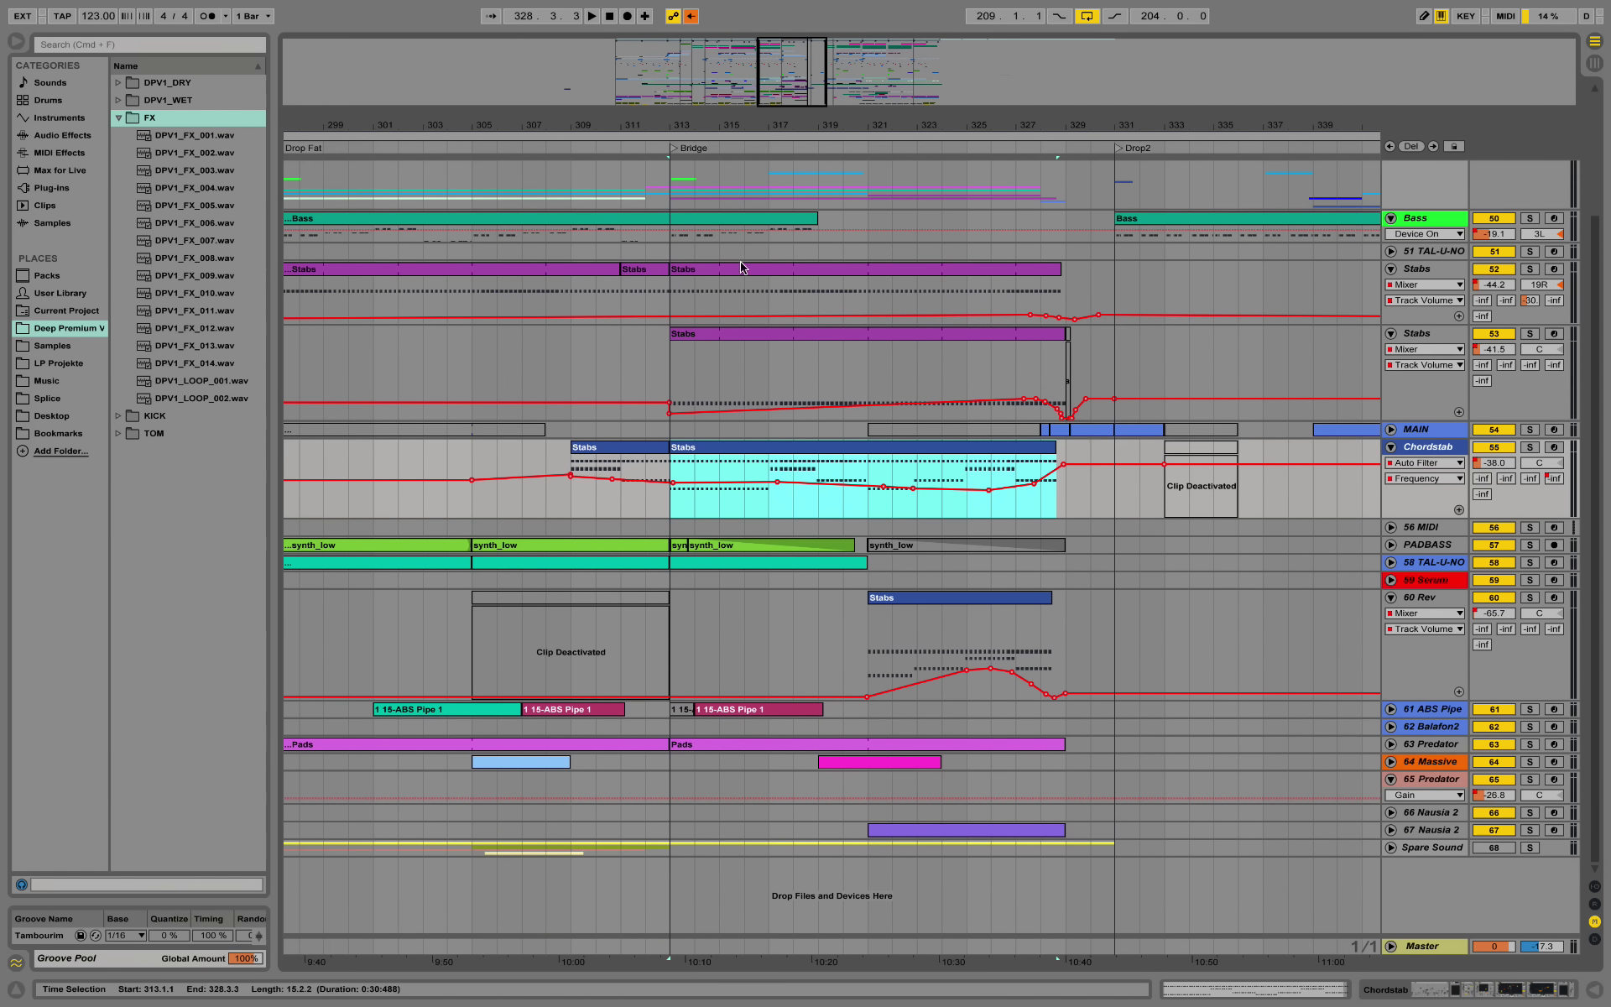
pyautogui.scroll(2, 699, 369)
pyautogui.scroll(1, 702, 372)
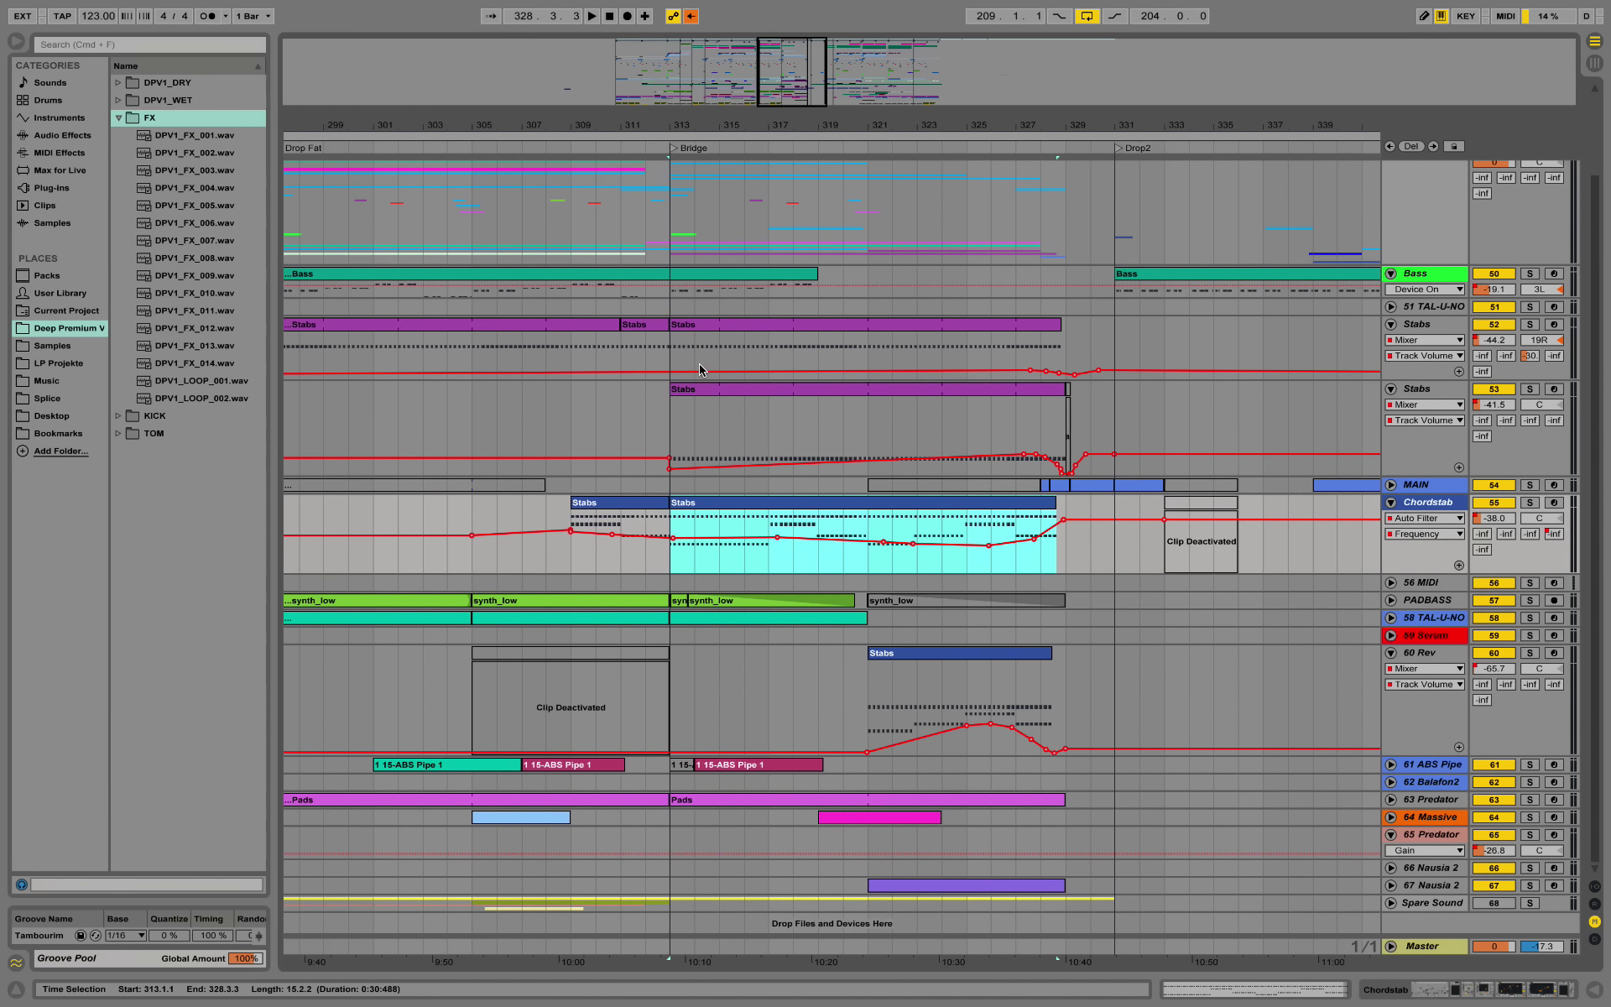
pyautogui.scroll(1, 703, 376)
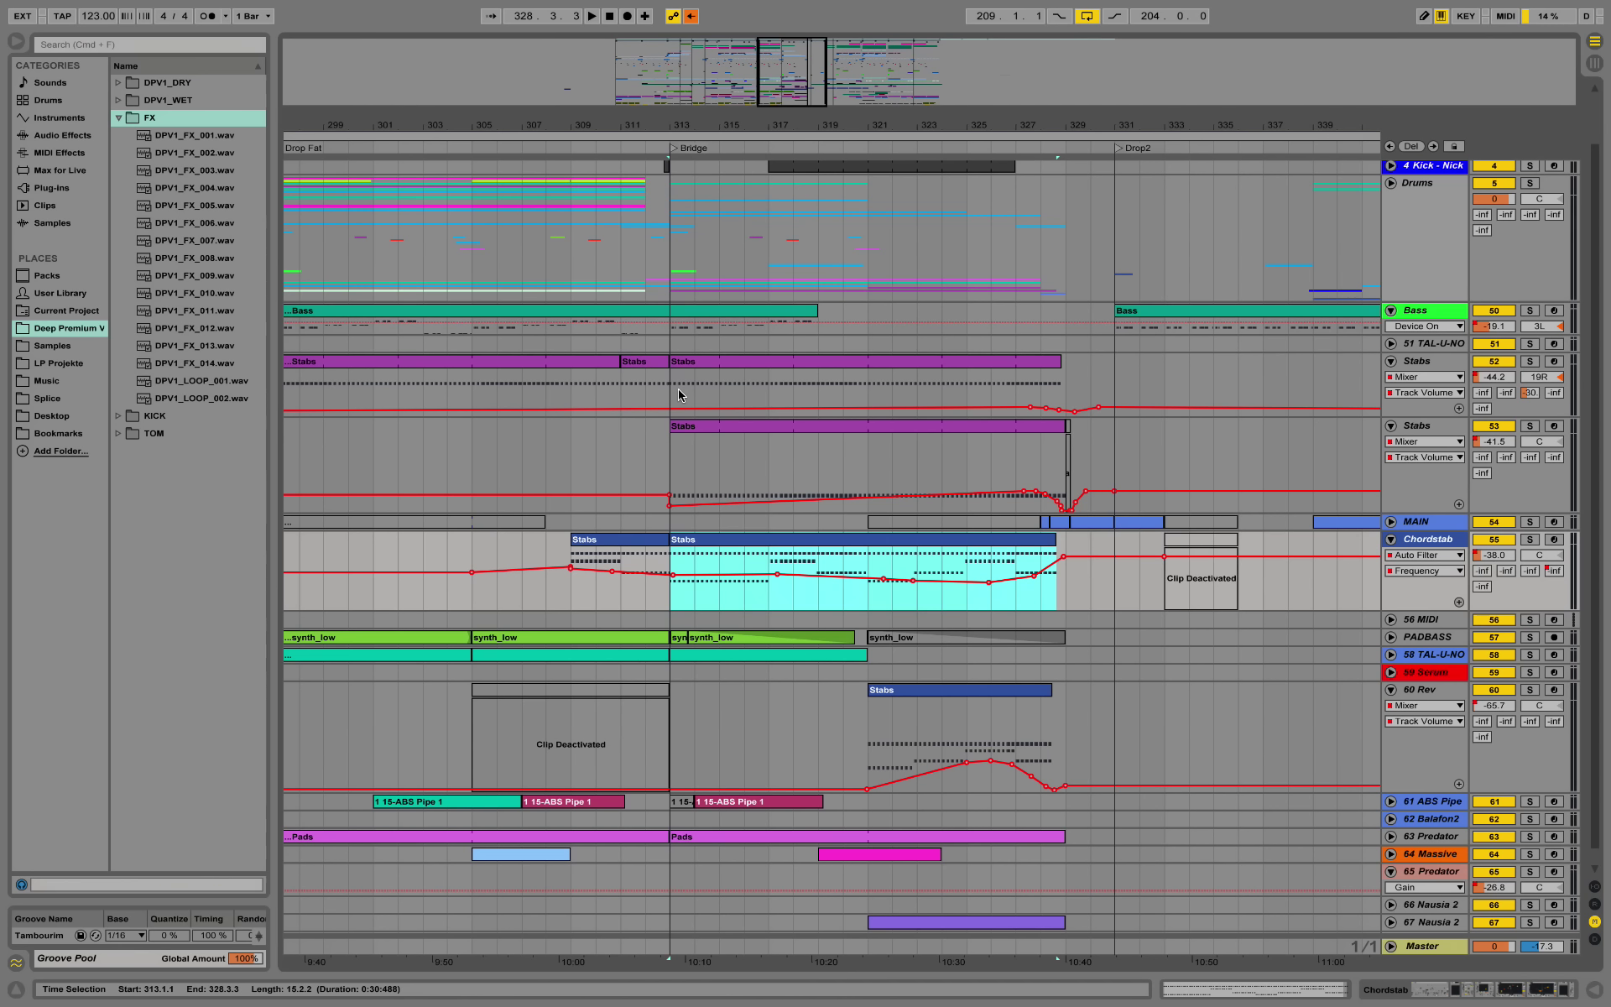
pyautogui.click(678, 390)
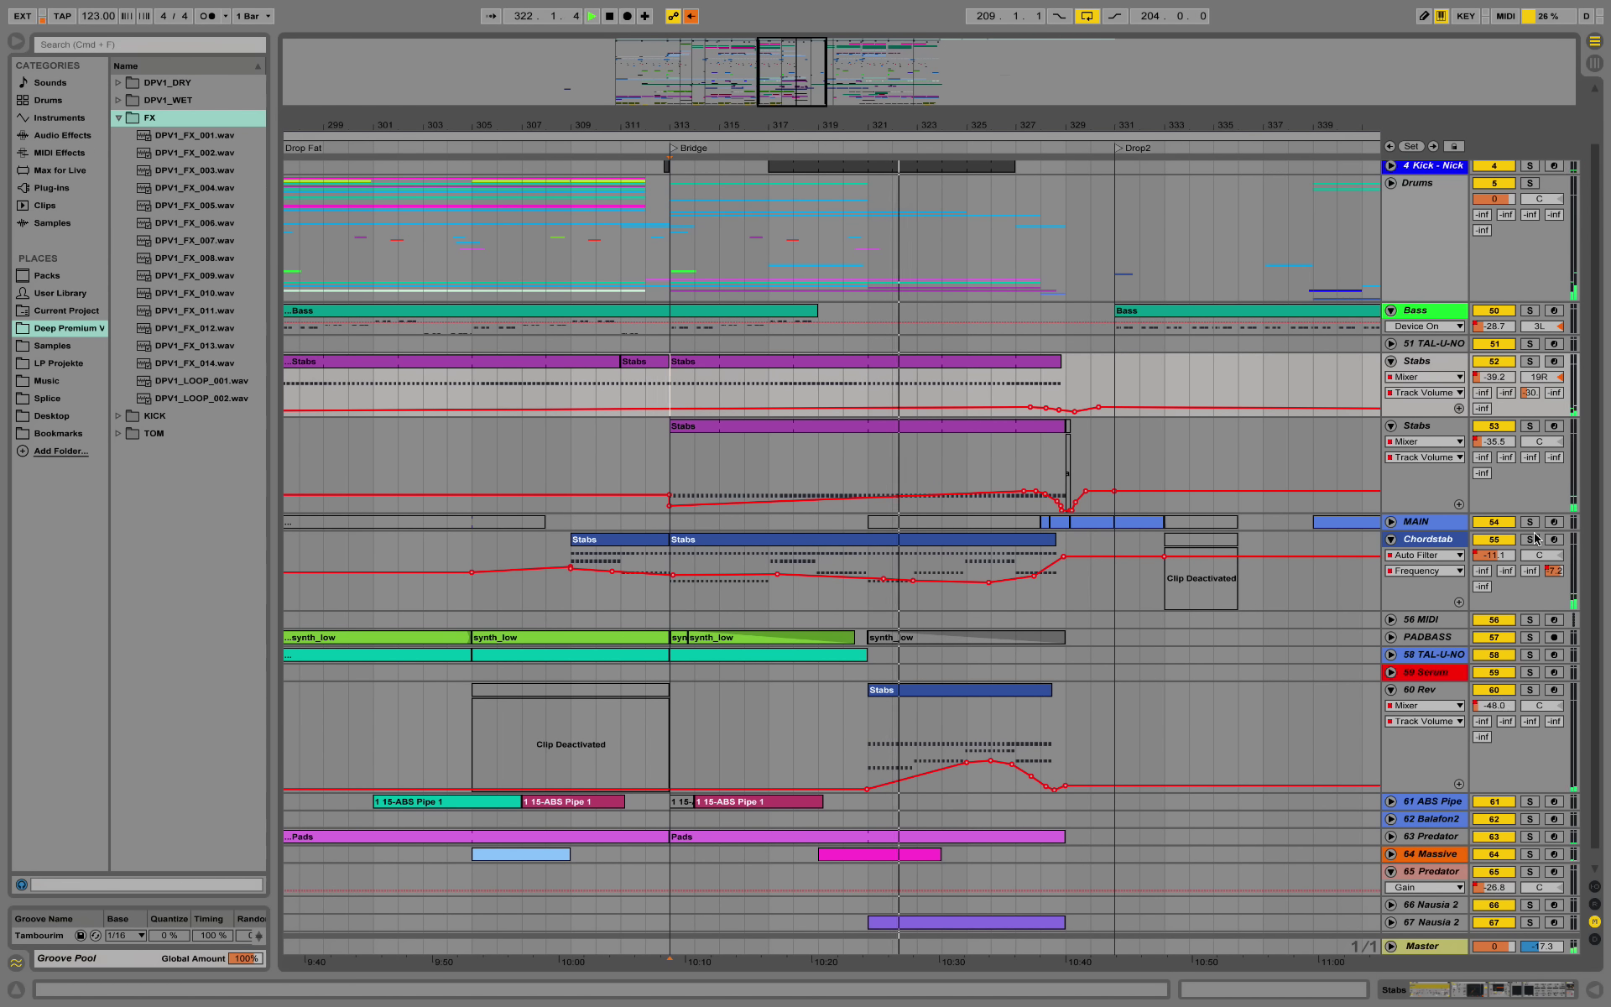
# Step: Solo 60 Rev, Chordstab, Stabs 53 and Stabs 52 in turn to hear each alone
pyautogui.click(1530, 688)
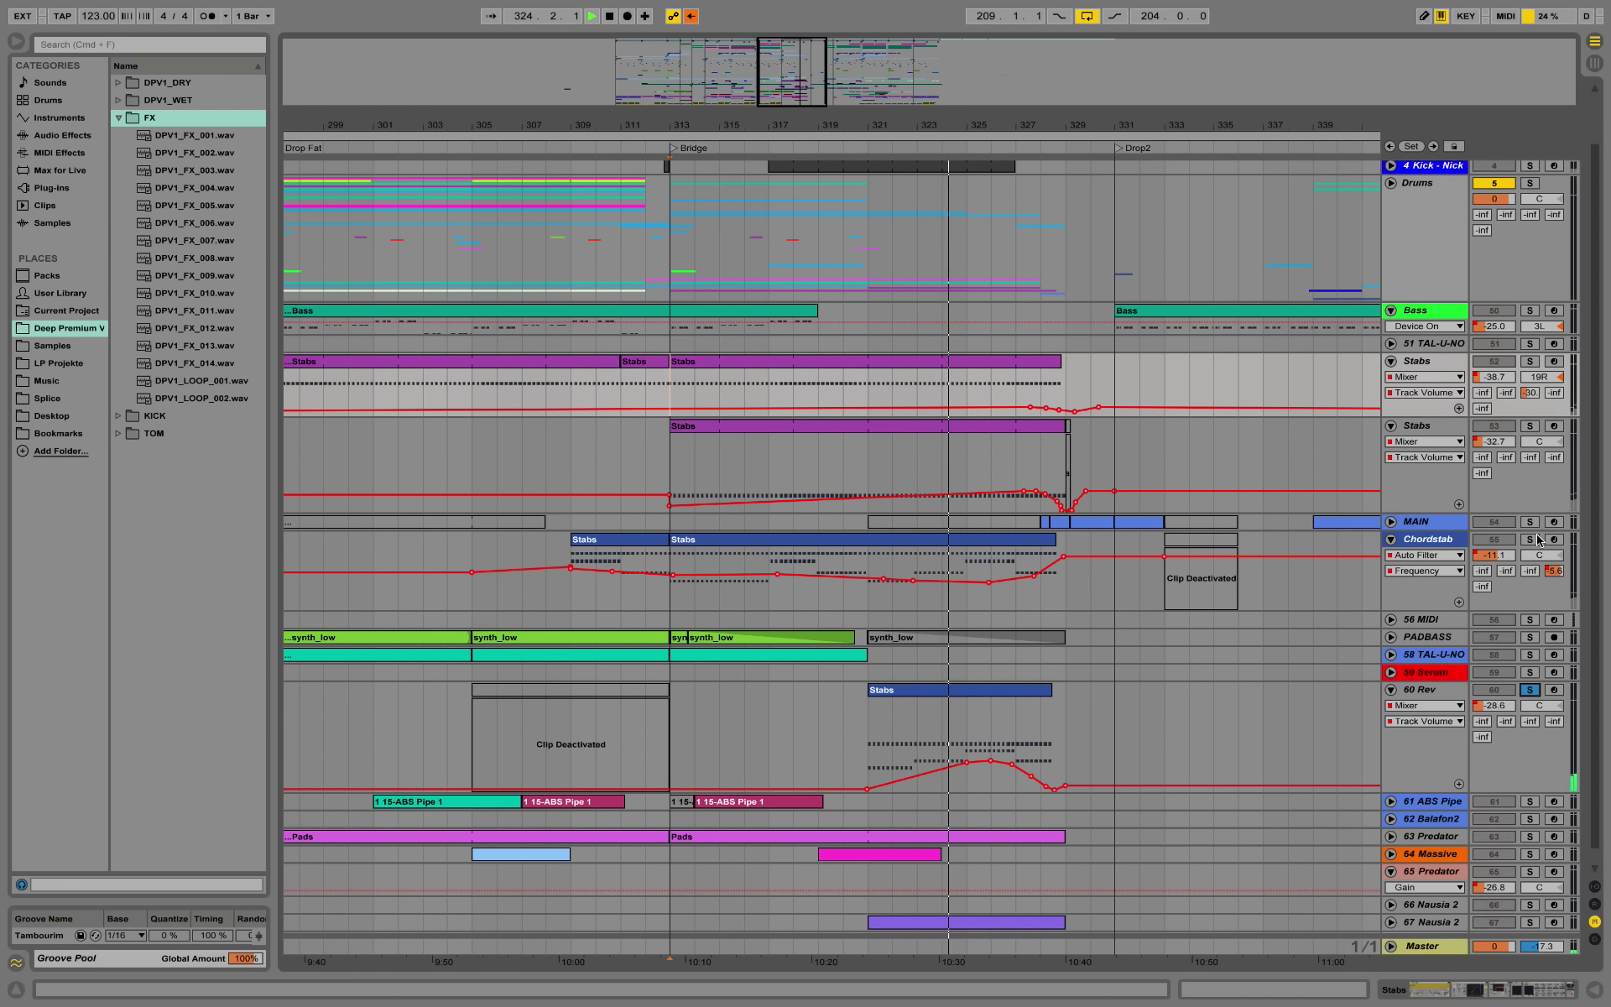
pyautogui.click(1530, 539)
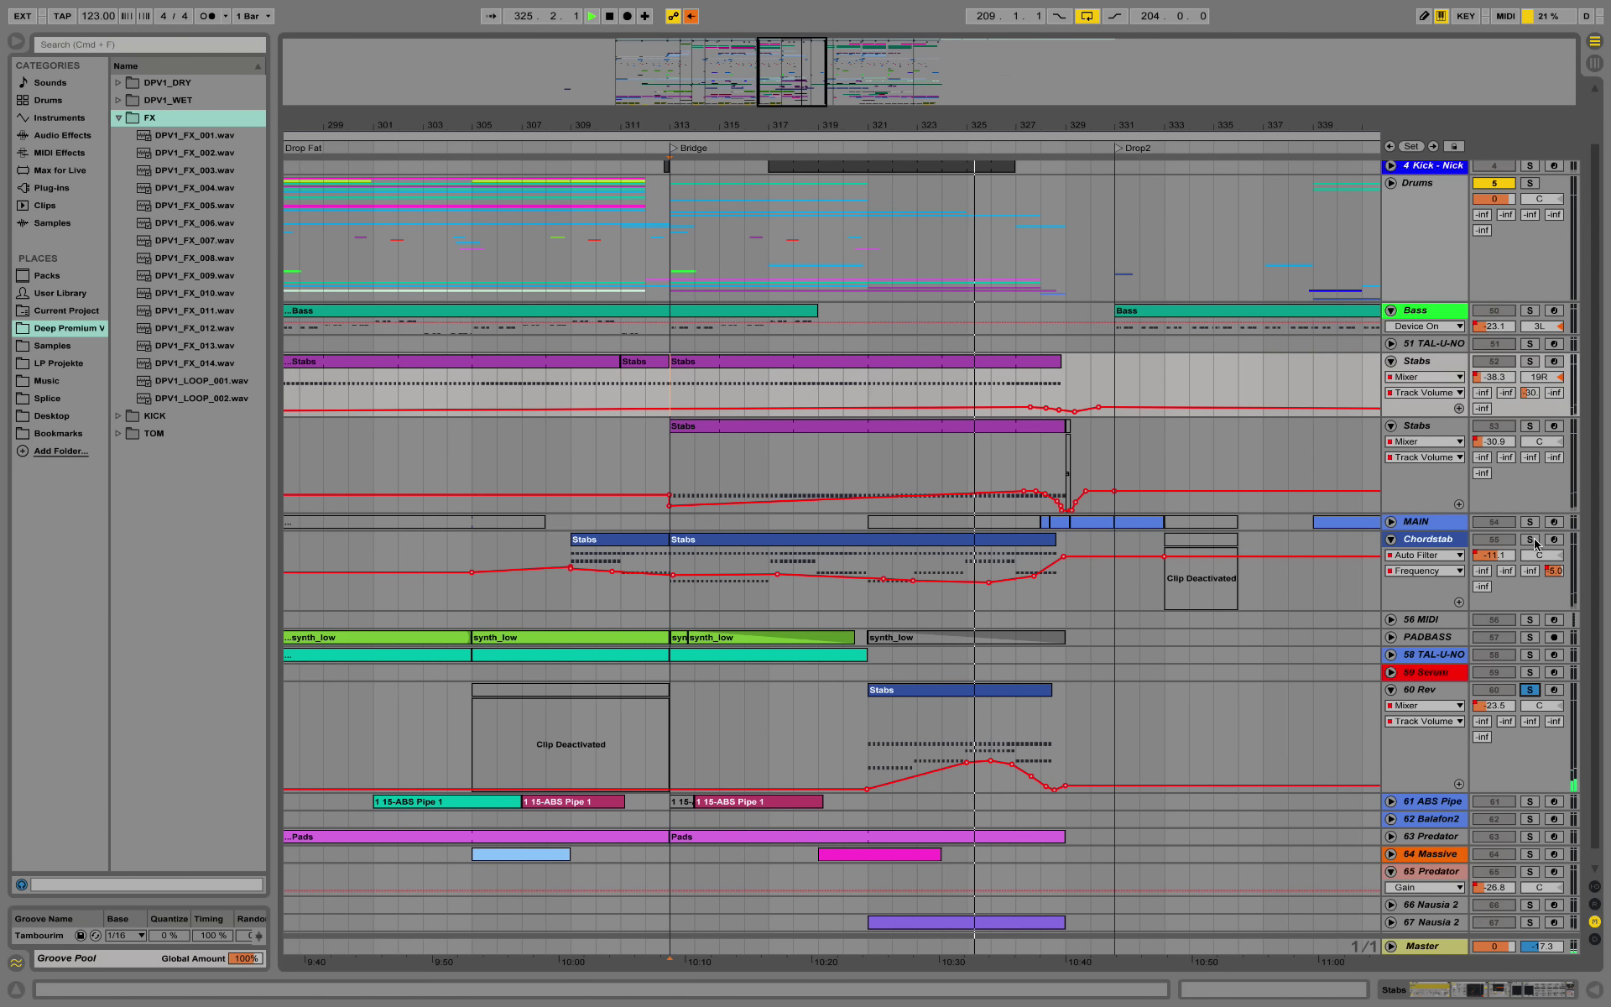
pyautogui.click(1529, 426)
pyautogui.click(1530, 362)
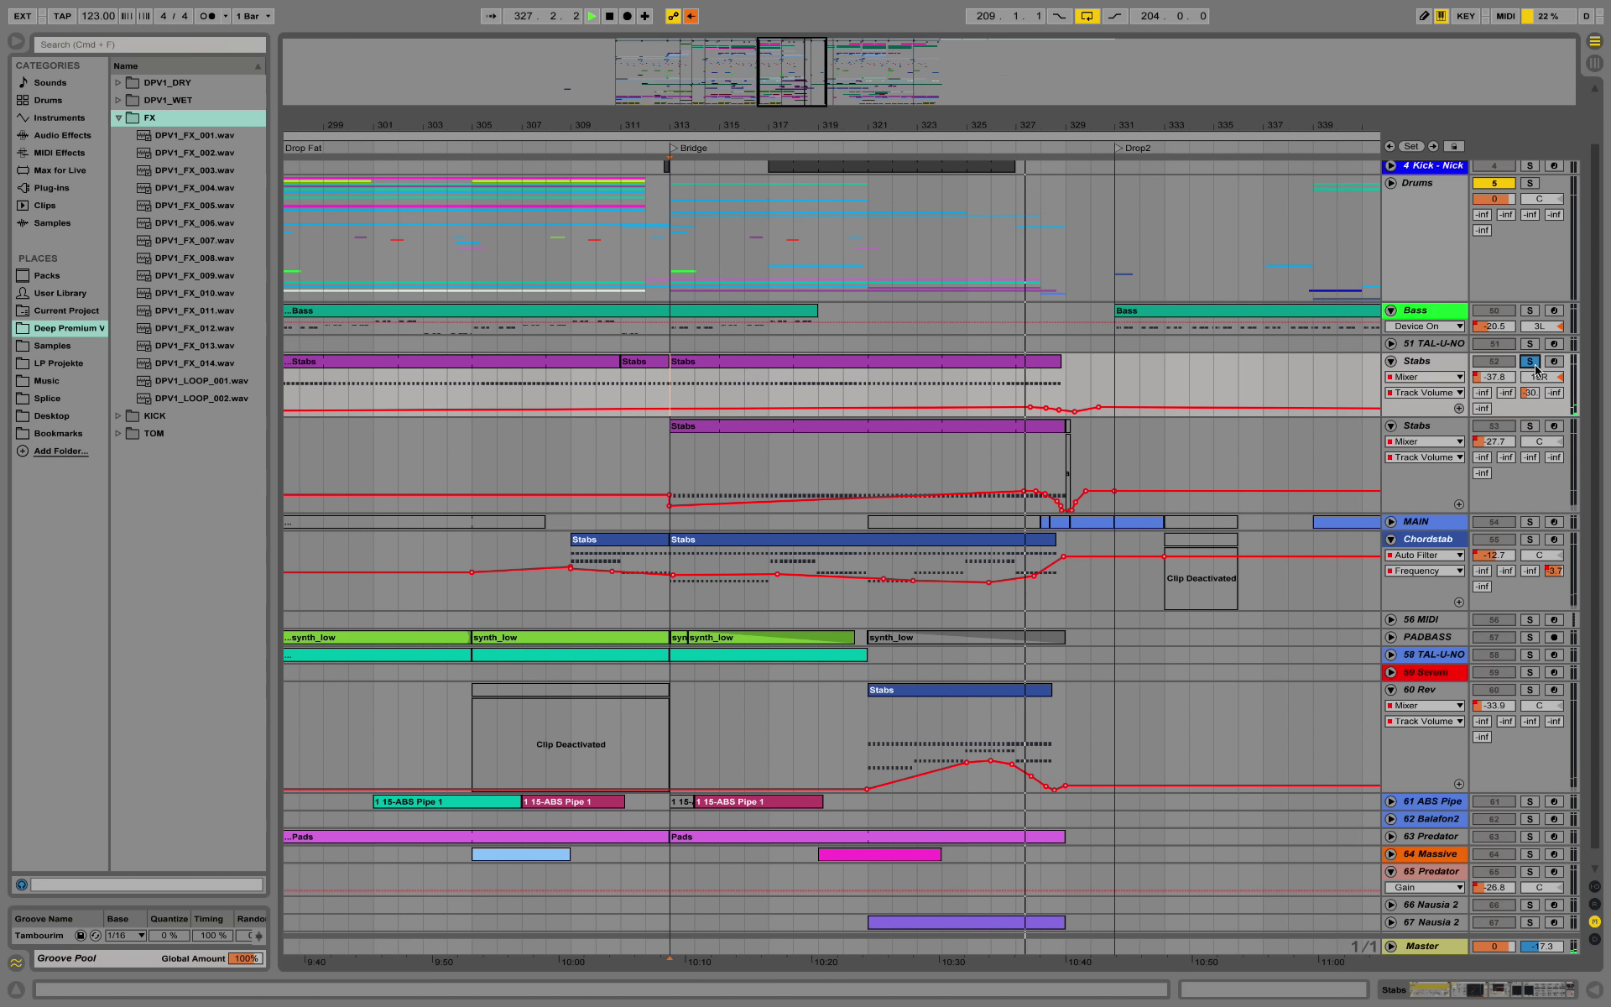
# Step: Unsolo all tracks, unfold MAIN's volume automation and mark its clip at bar 328
pyautogui.click(1530, 362)
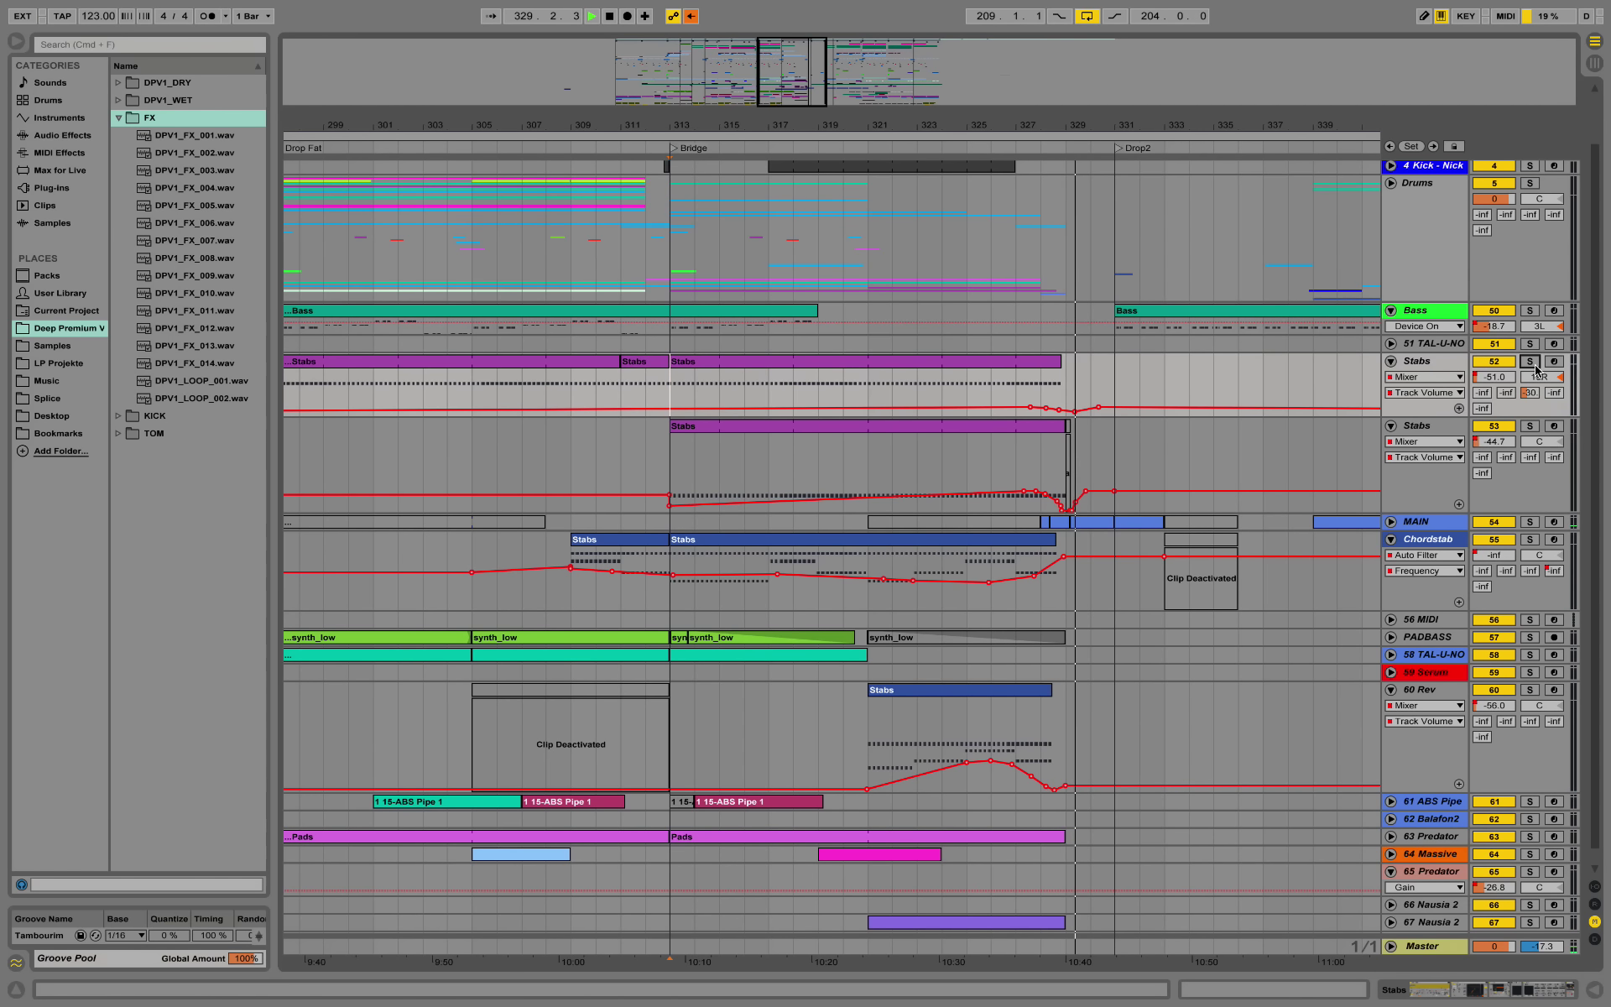
pyautogui.click(1391, 522)
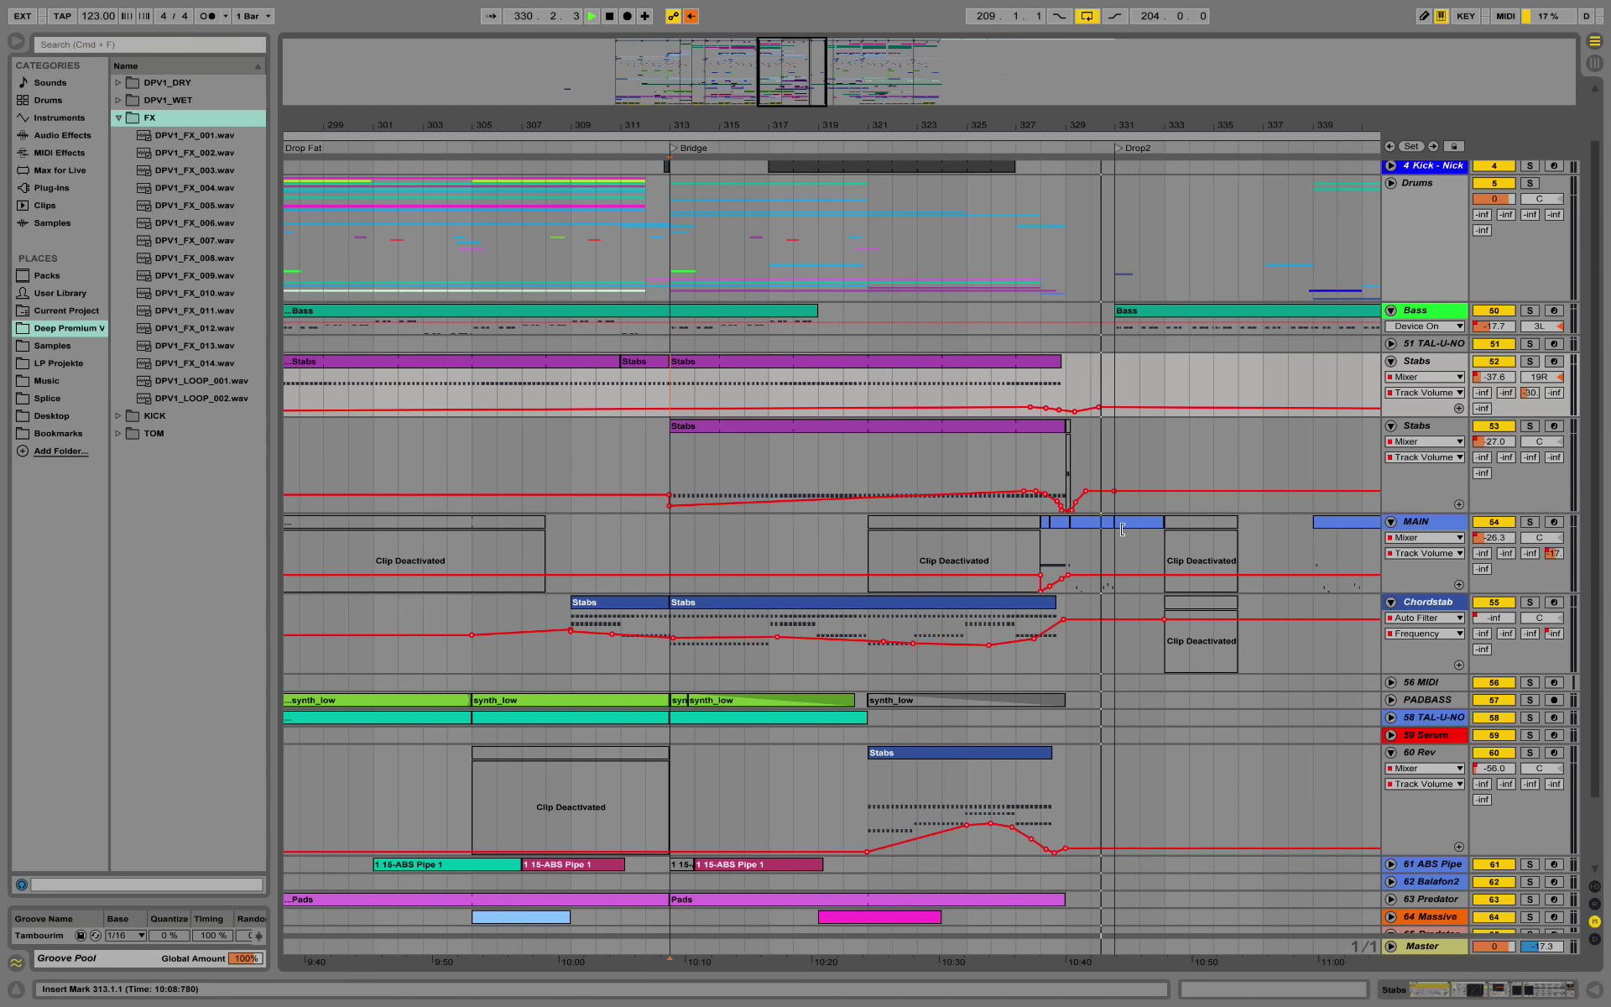
pyautogui.click(1044, 524)
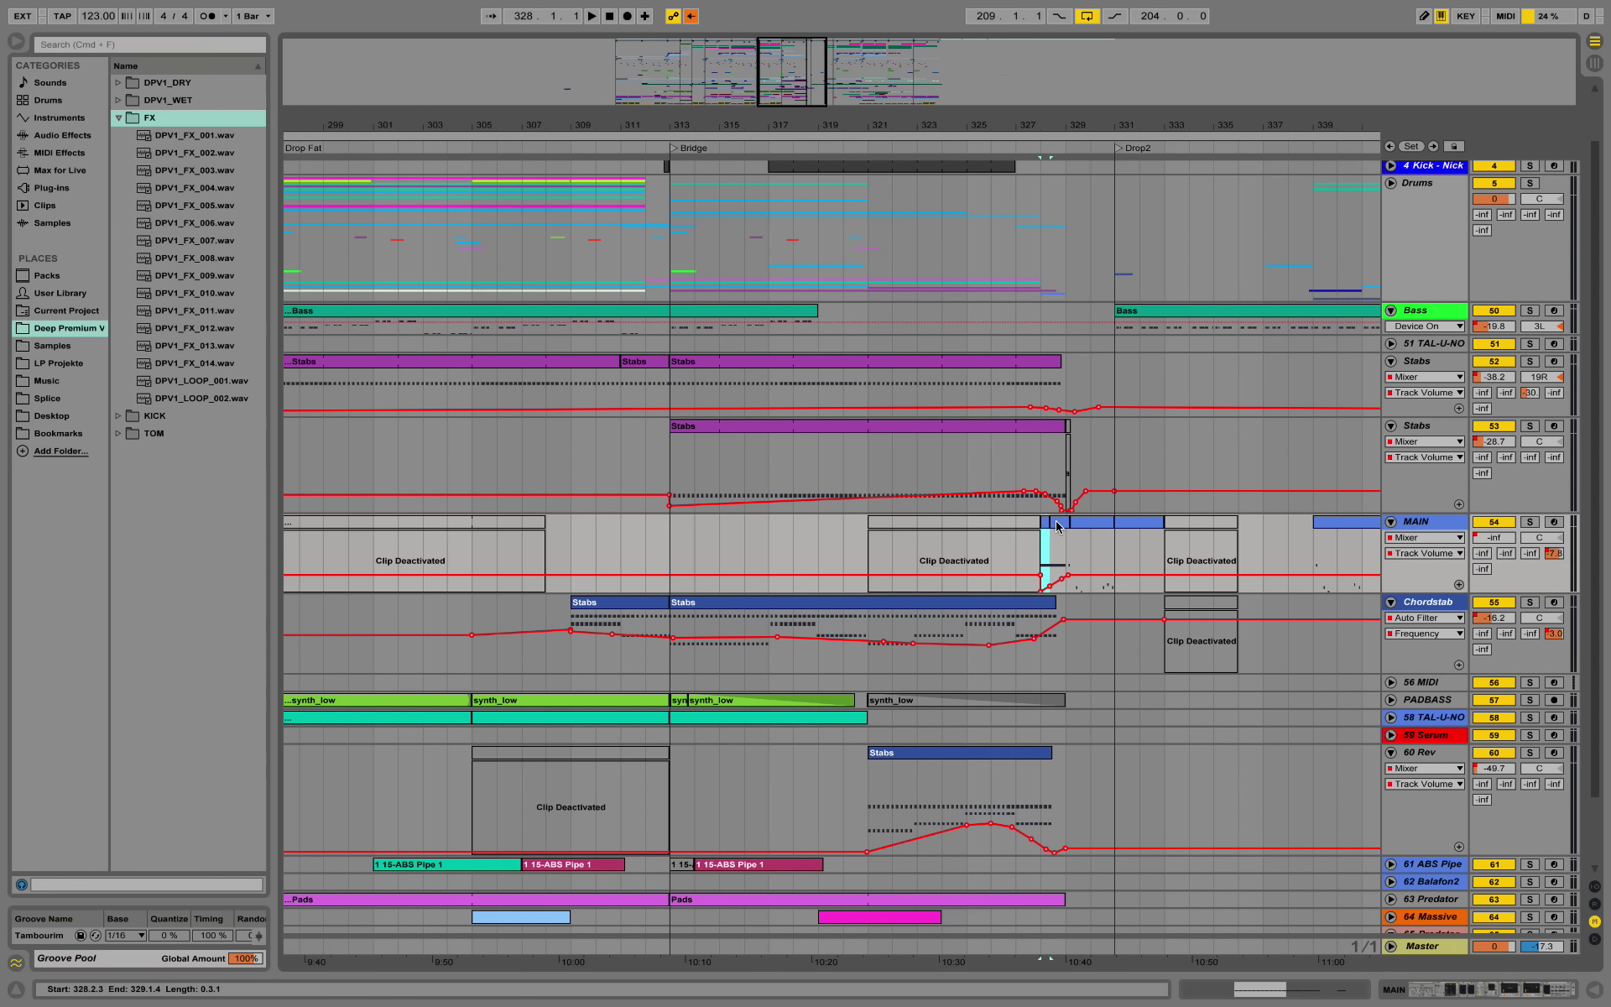
# Step: Open the MAIN clip's notes and play back its single sustained note
pyautogui.doubleClick(1058, 525)
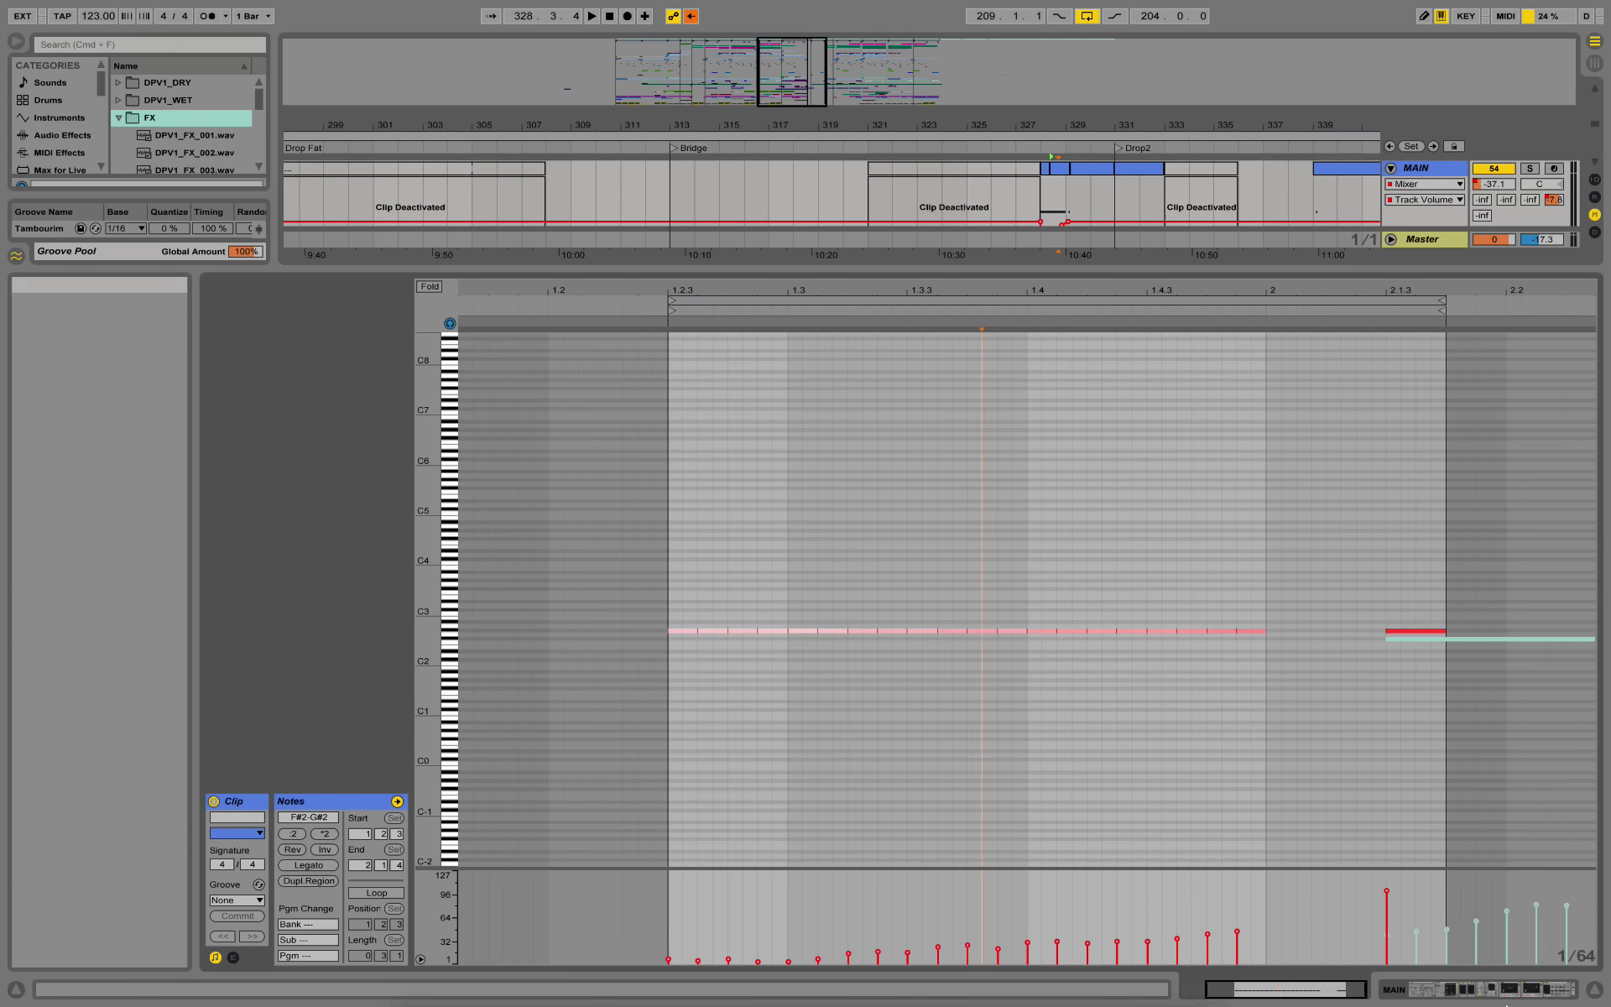
pyautogui.hotkey('shift', 'Tab')
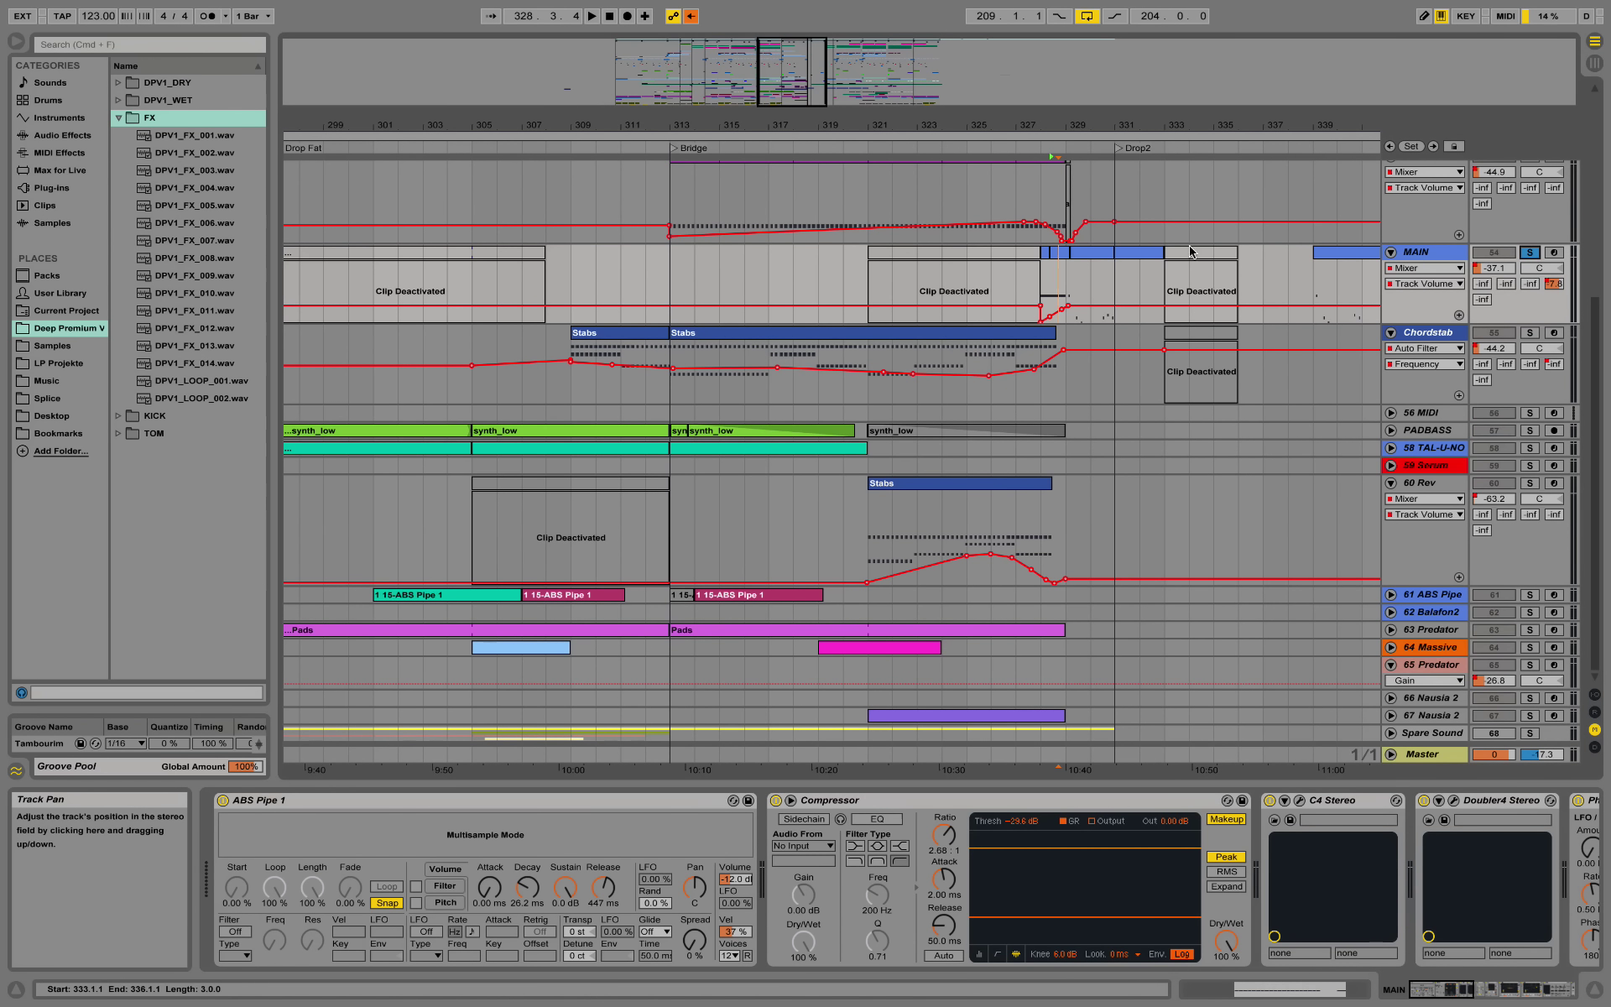
pyautogui.doubleClick(1059, 285)
pyautogui.press('space')
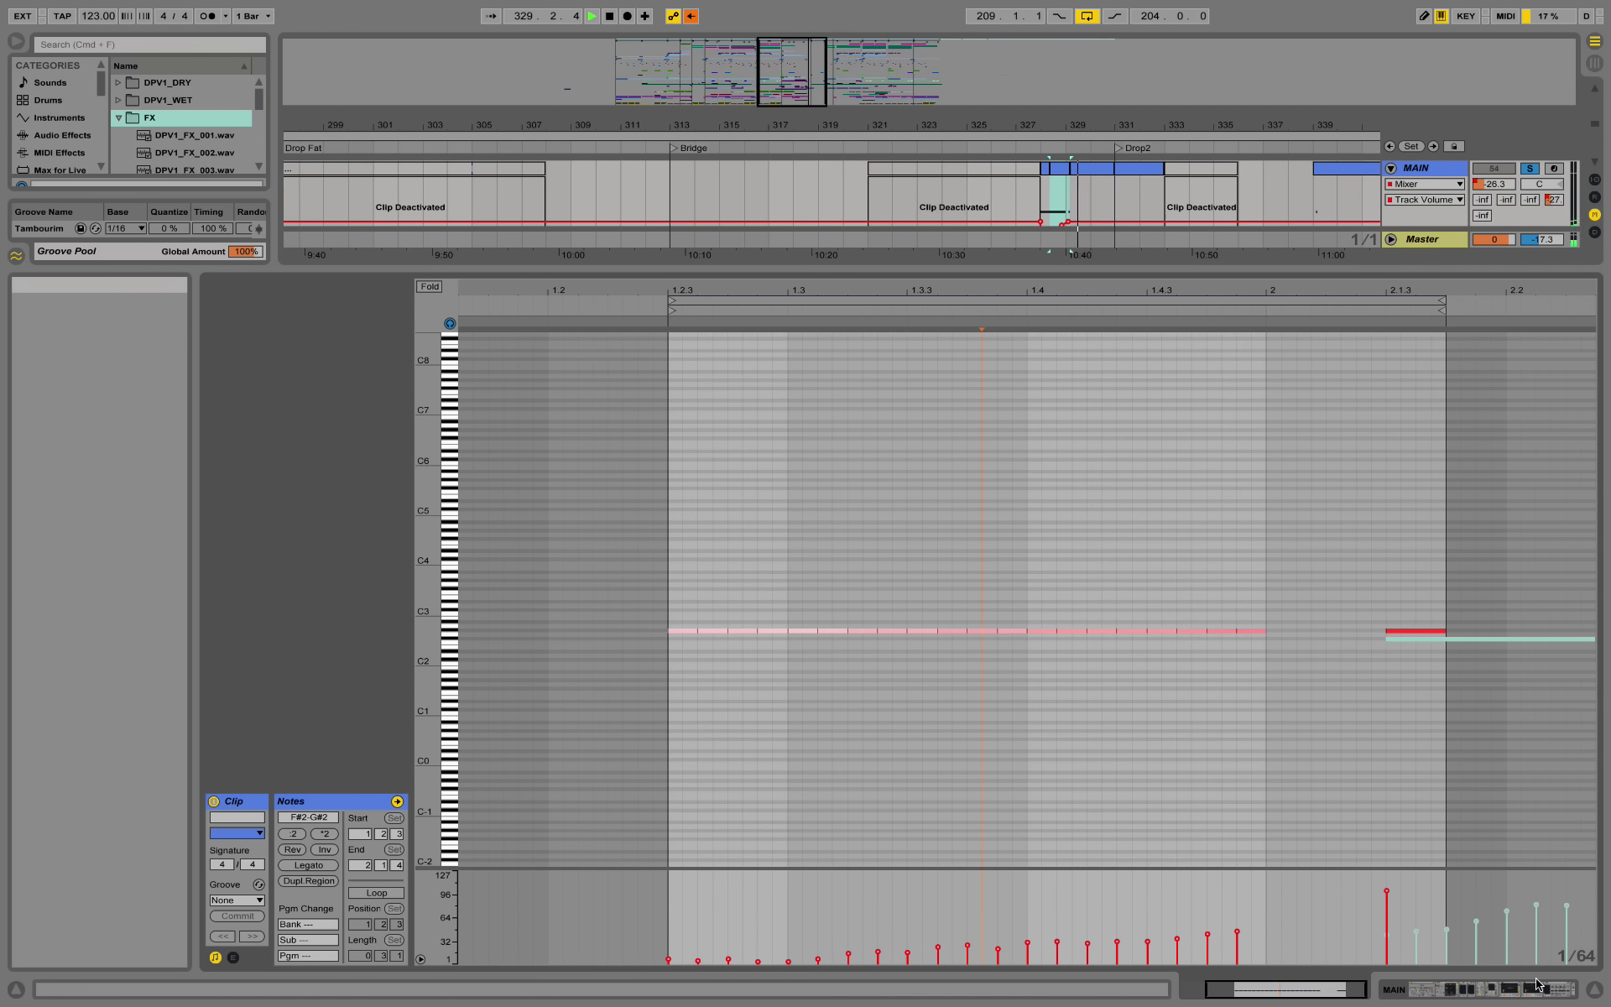
pyautogui.press('space')
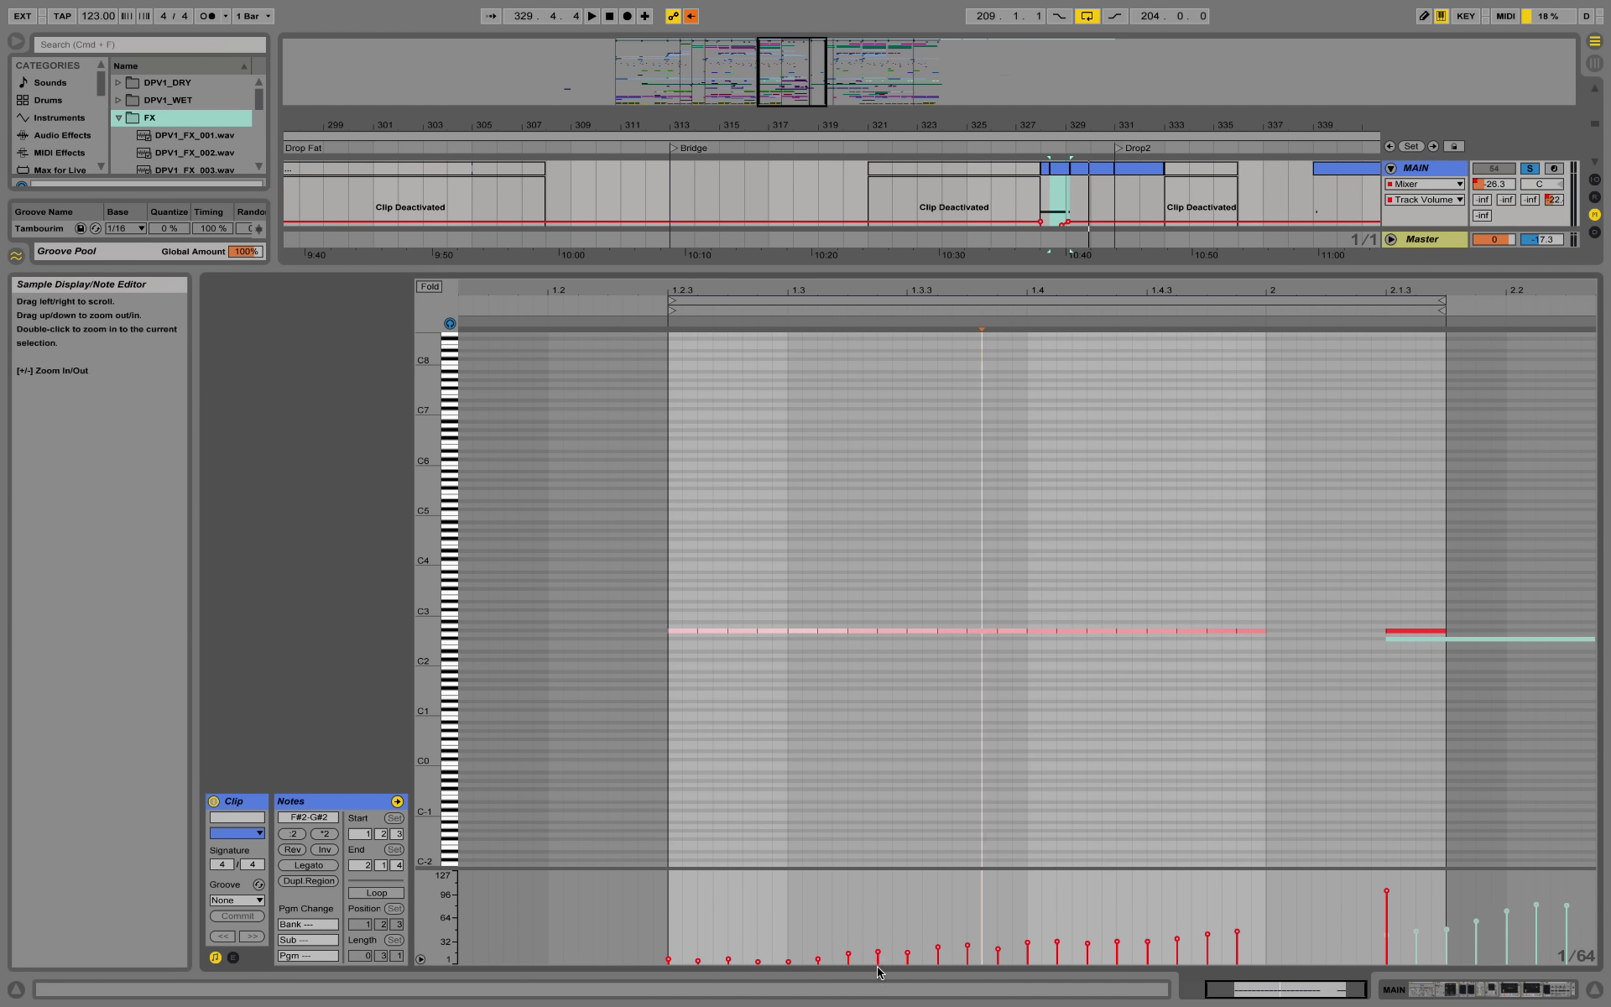
# Step: Switch the Detail View to MAIN's device chain and scroll the arrangement back up
pyautogui.hotkey('shift', 'Tab')
pyautogui.scroll(3, 982, 329)
pyautogui.scroll(2, 988, 340)
pyautogui.scroll(1, 841, 306)
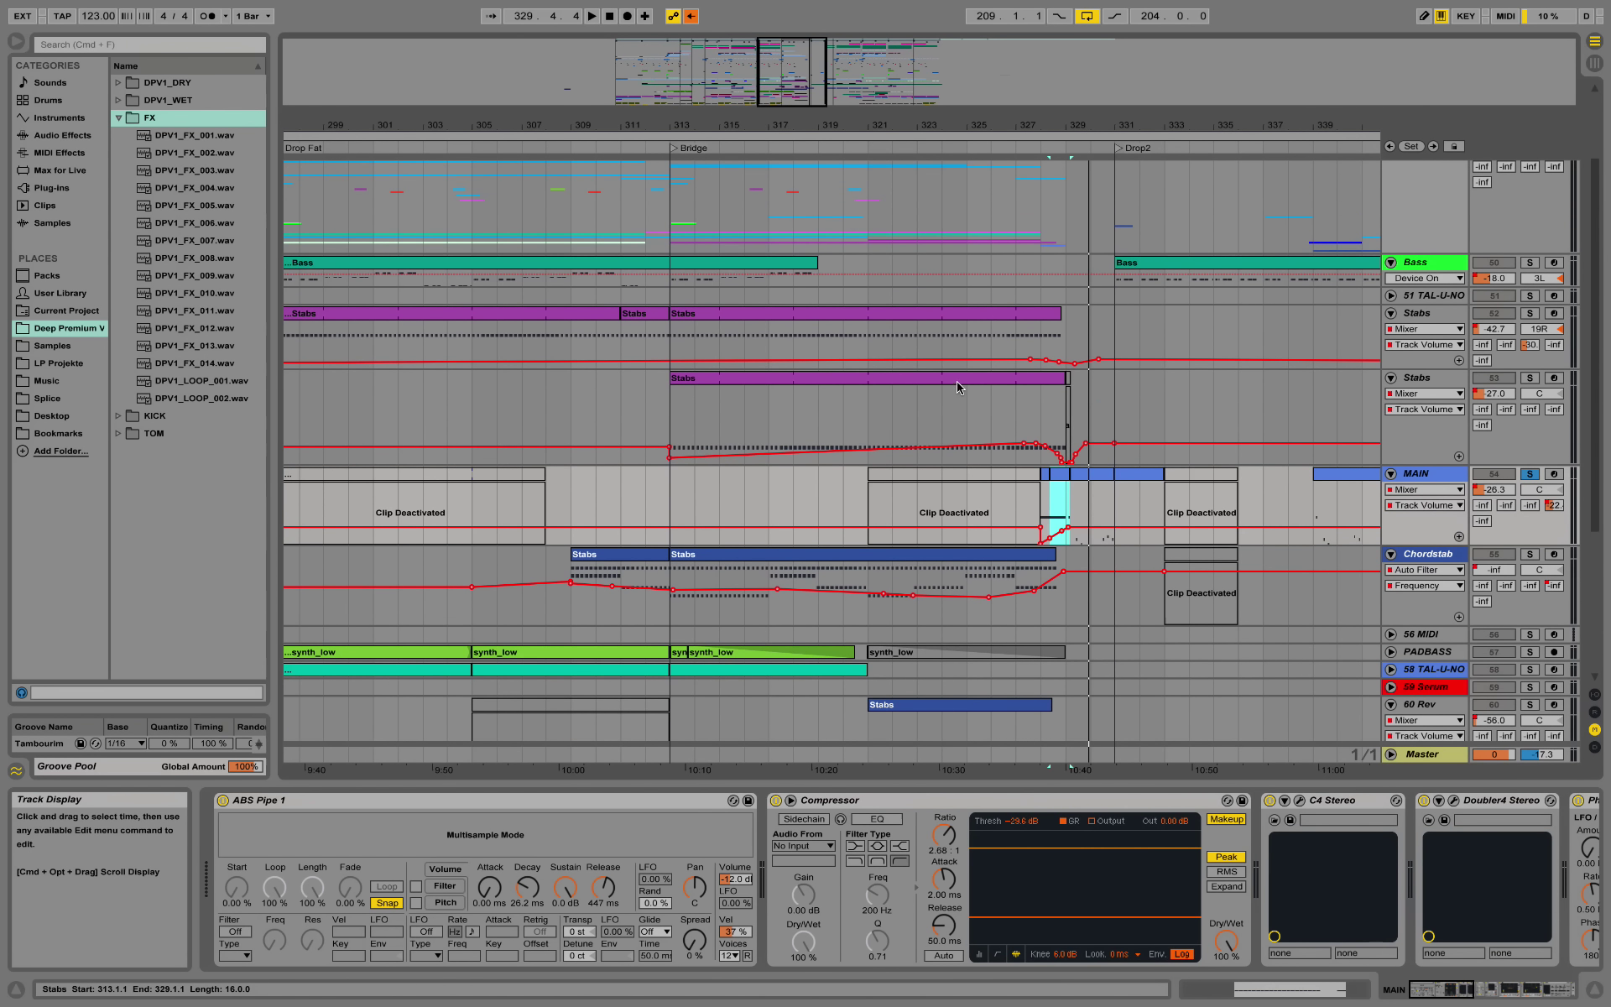
# Step: Solo Stabs 52, play from its clip, then select Stabs 53 and unsolo it
pyautogui.click(1530, 313)
pyautogui.click(845, 313)
pyautogui.press('space')
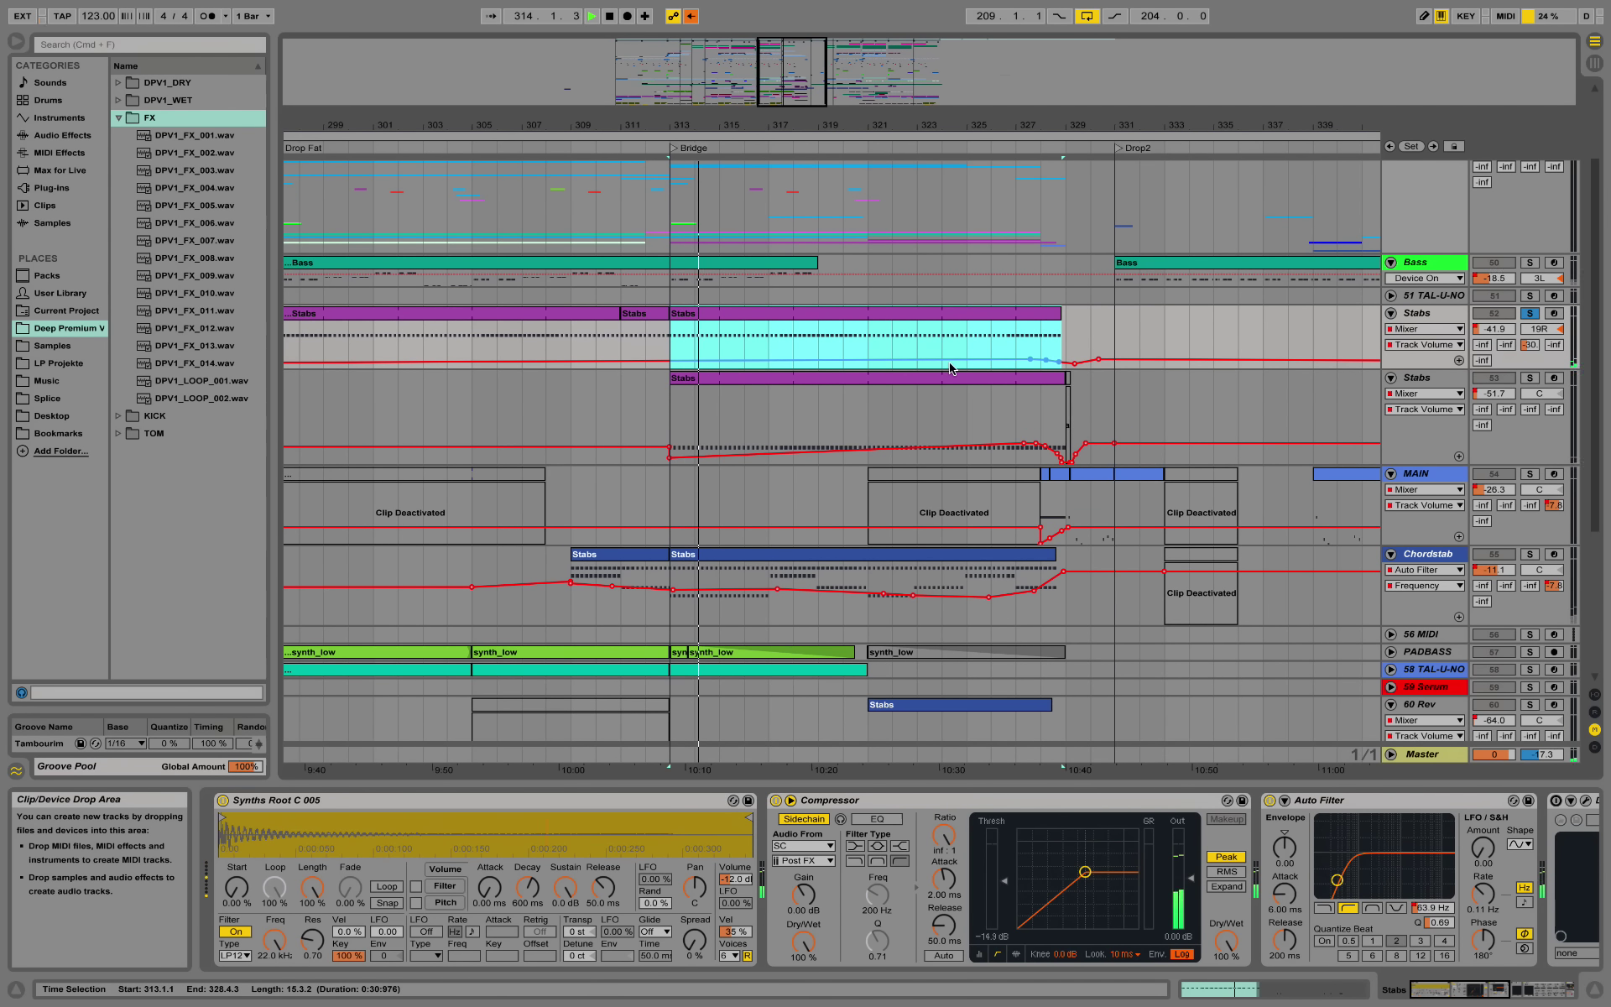
pyautogui.click(1435, 385)
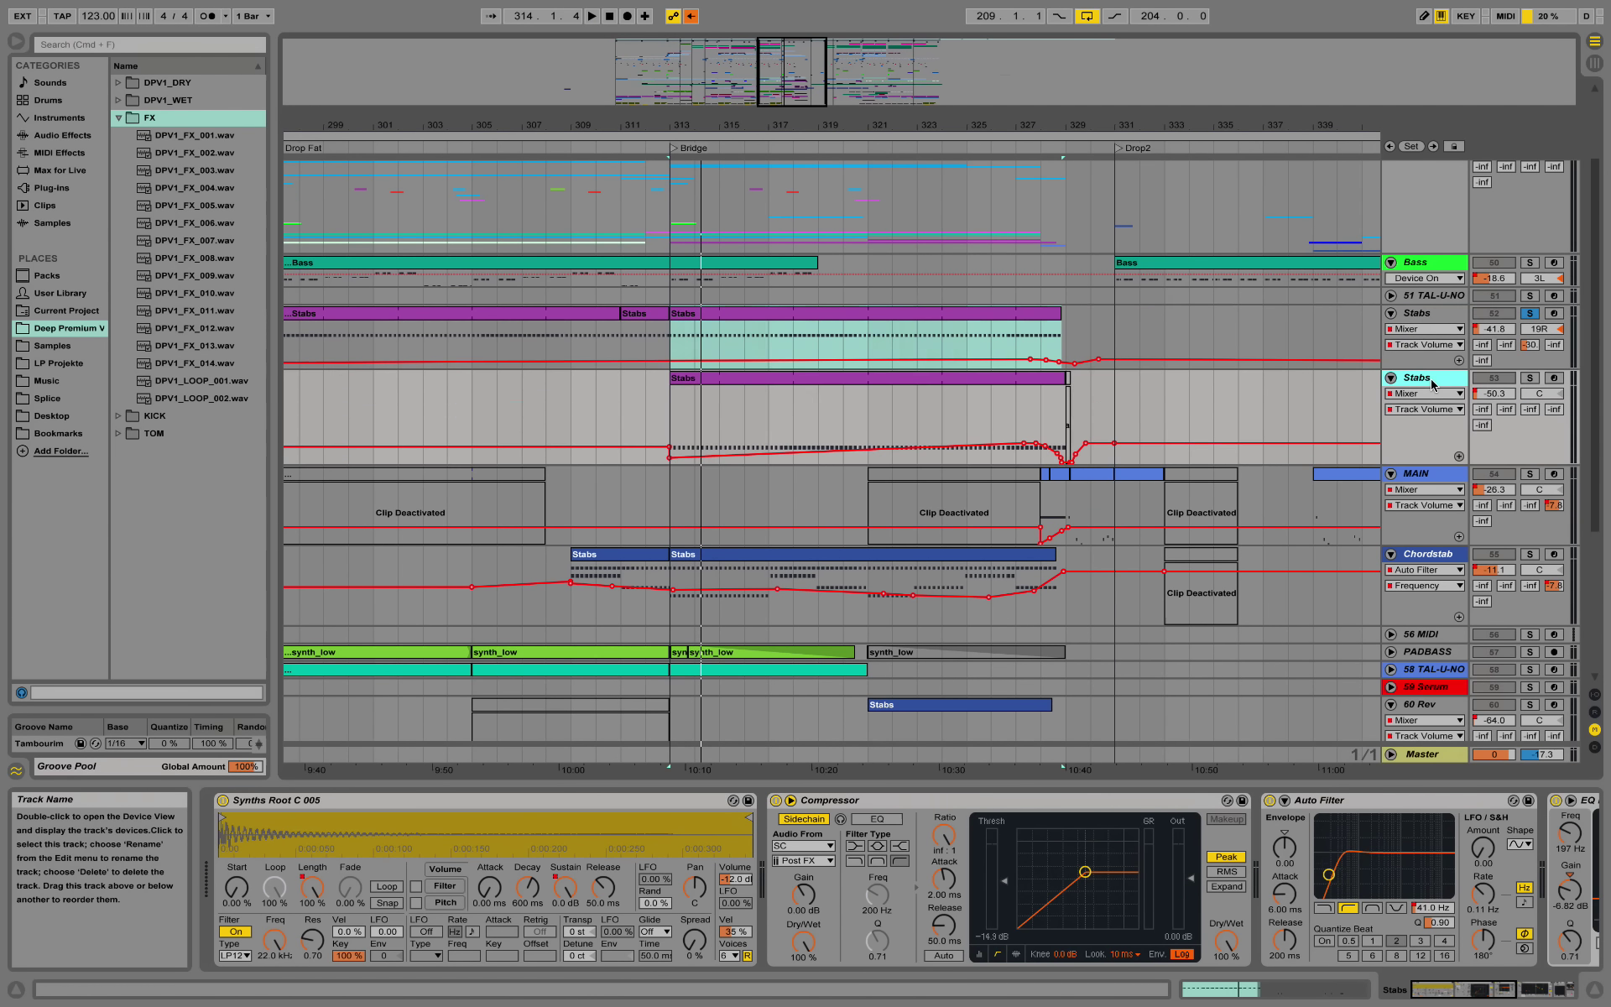
pyautogui.click(1531, 379)
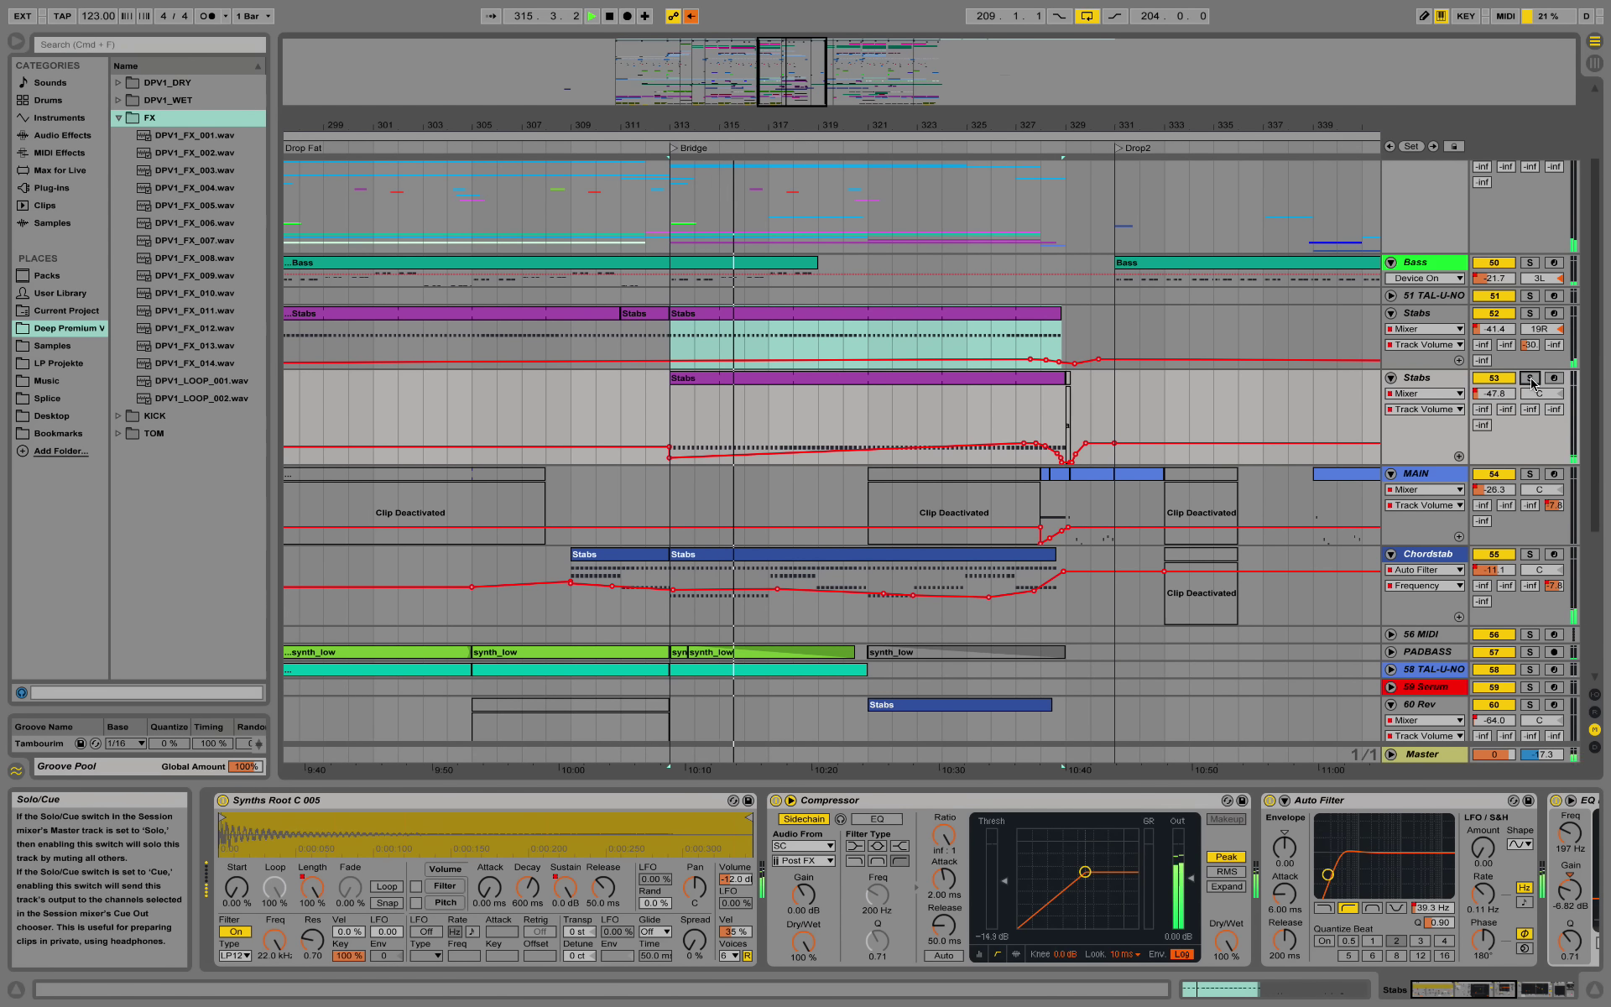
# Step: Solo Chordstab, replay from bar 313 and browse its effect chain including the second EQ Eight
pyautogui.click(1531, 554)
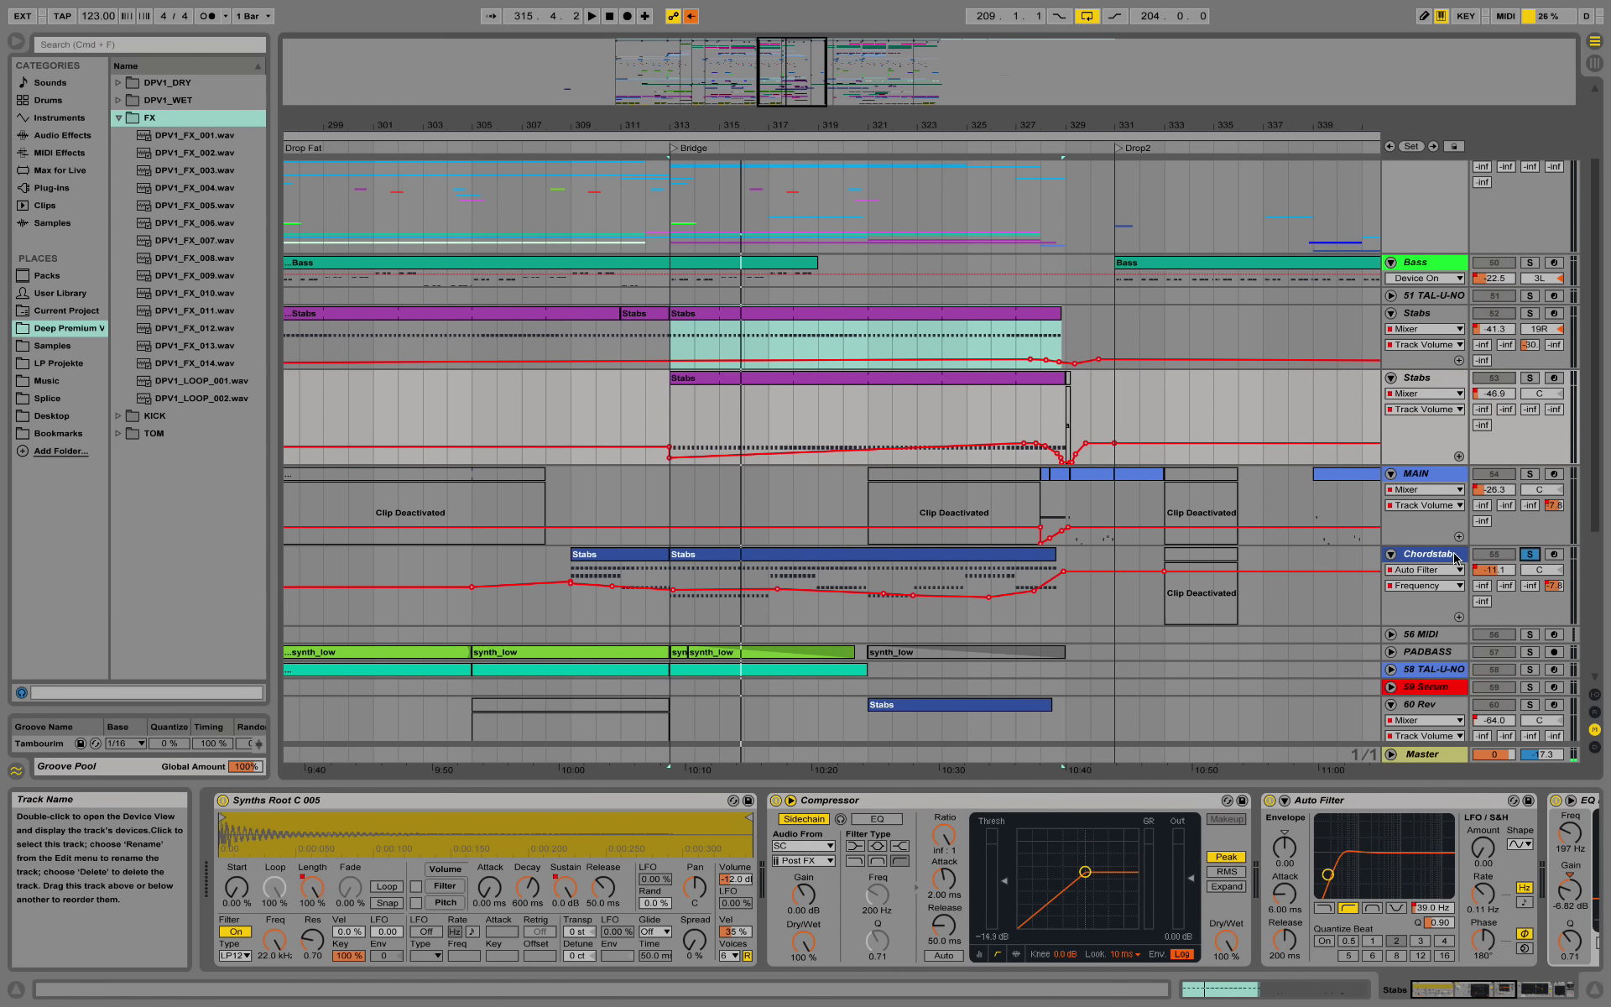
pyautogui.click(1428, 555)
pyautogui.click(806, 569)
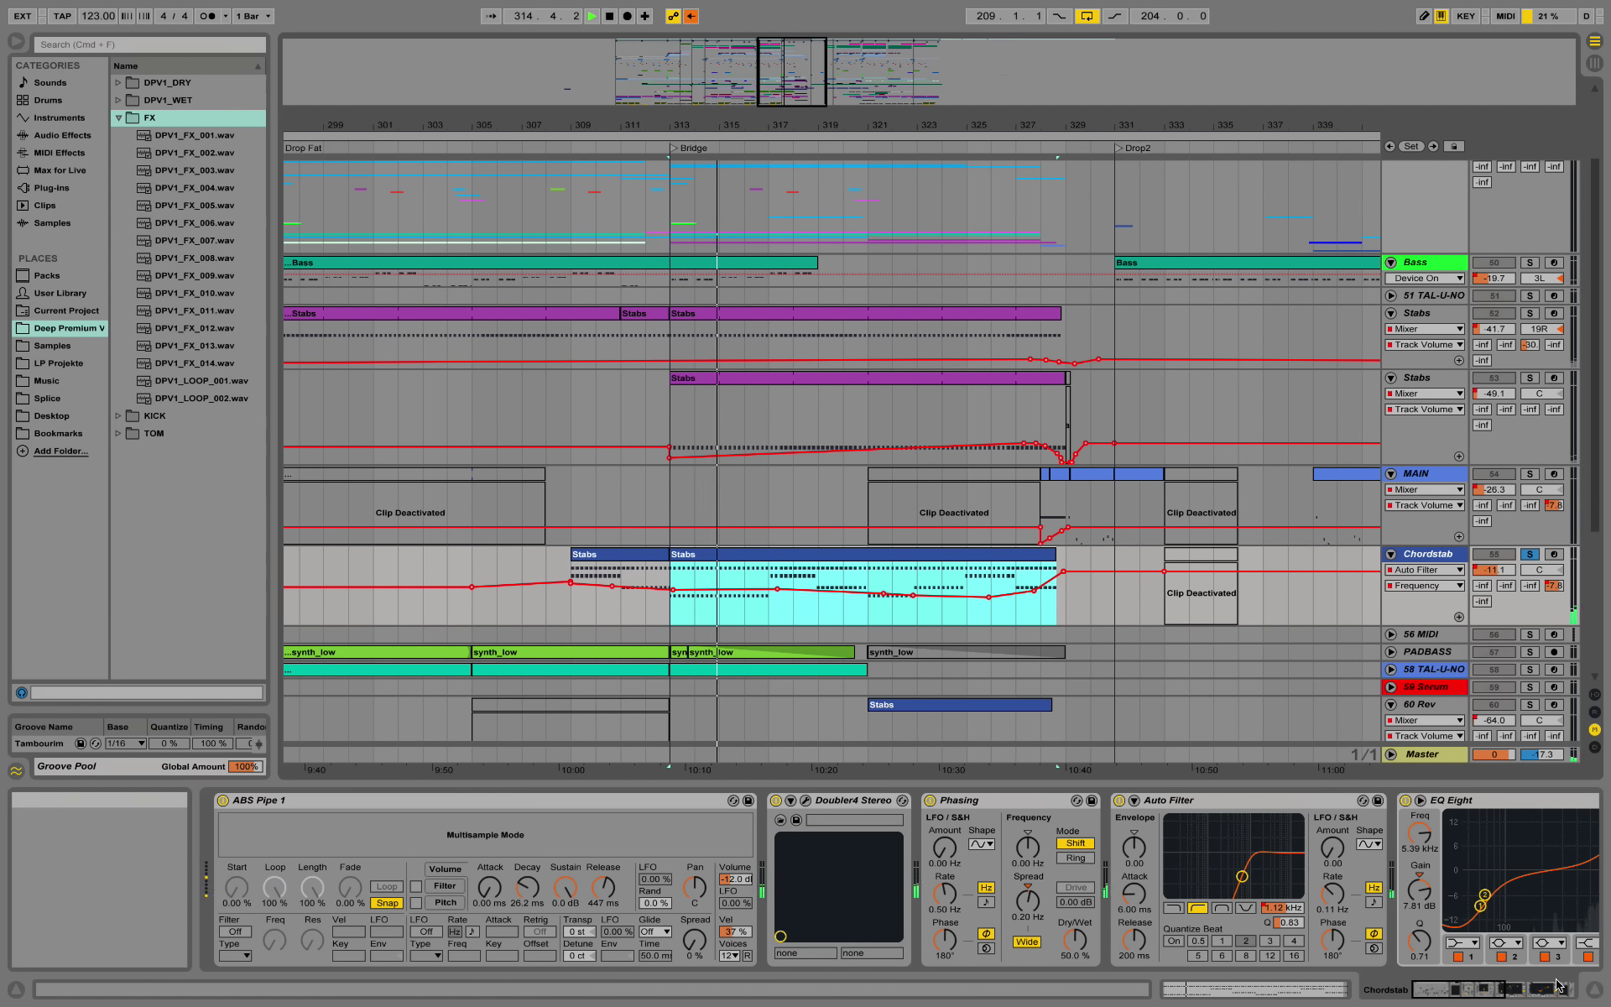
pyautogui.click(1515, 993)
pyautogui.moveTo(1515, 993); pyautogui.dragTo(1536, 997)
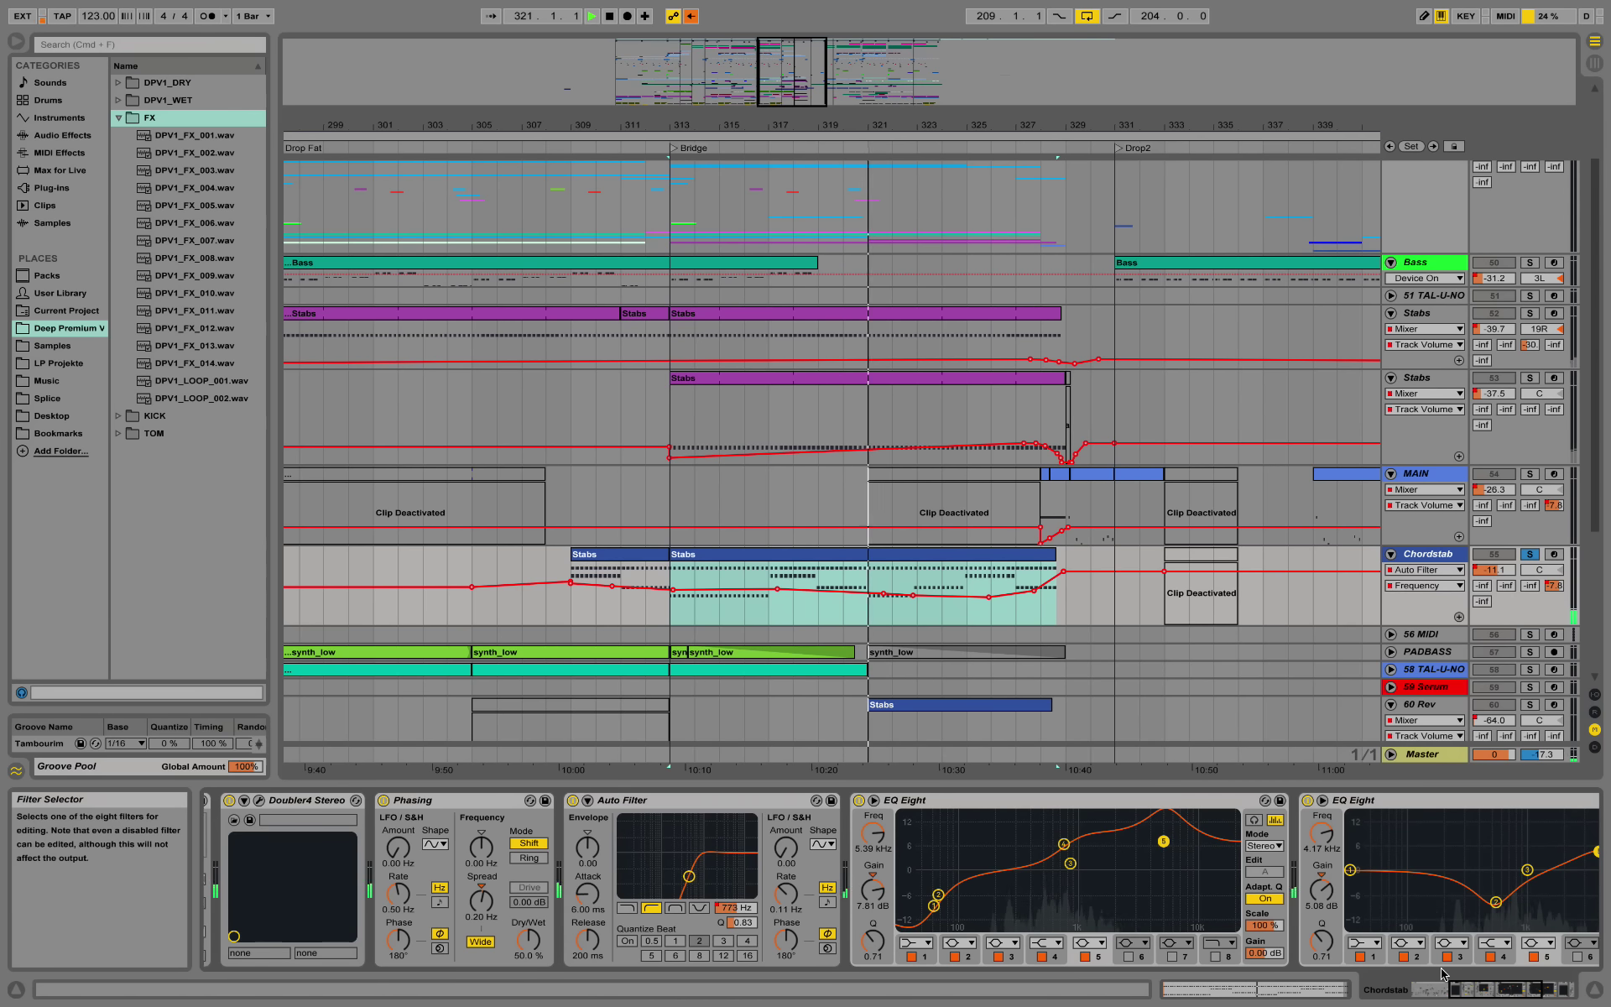
pyautogui.click(1519, 996)
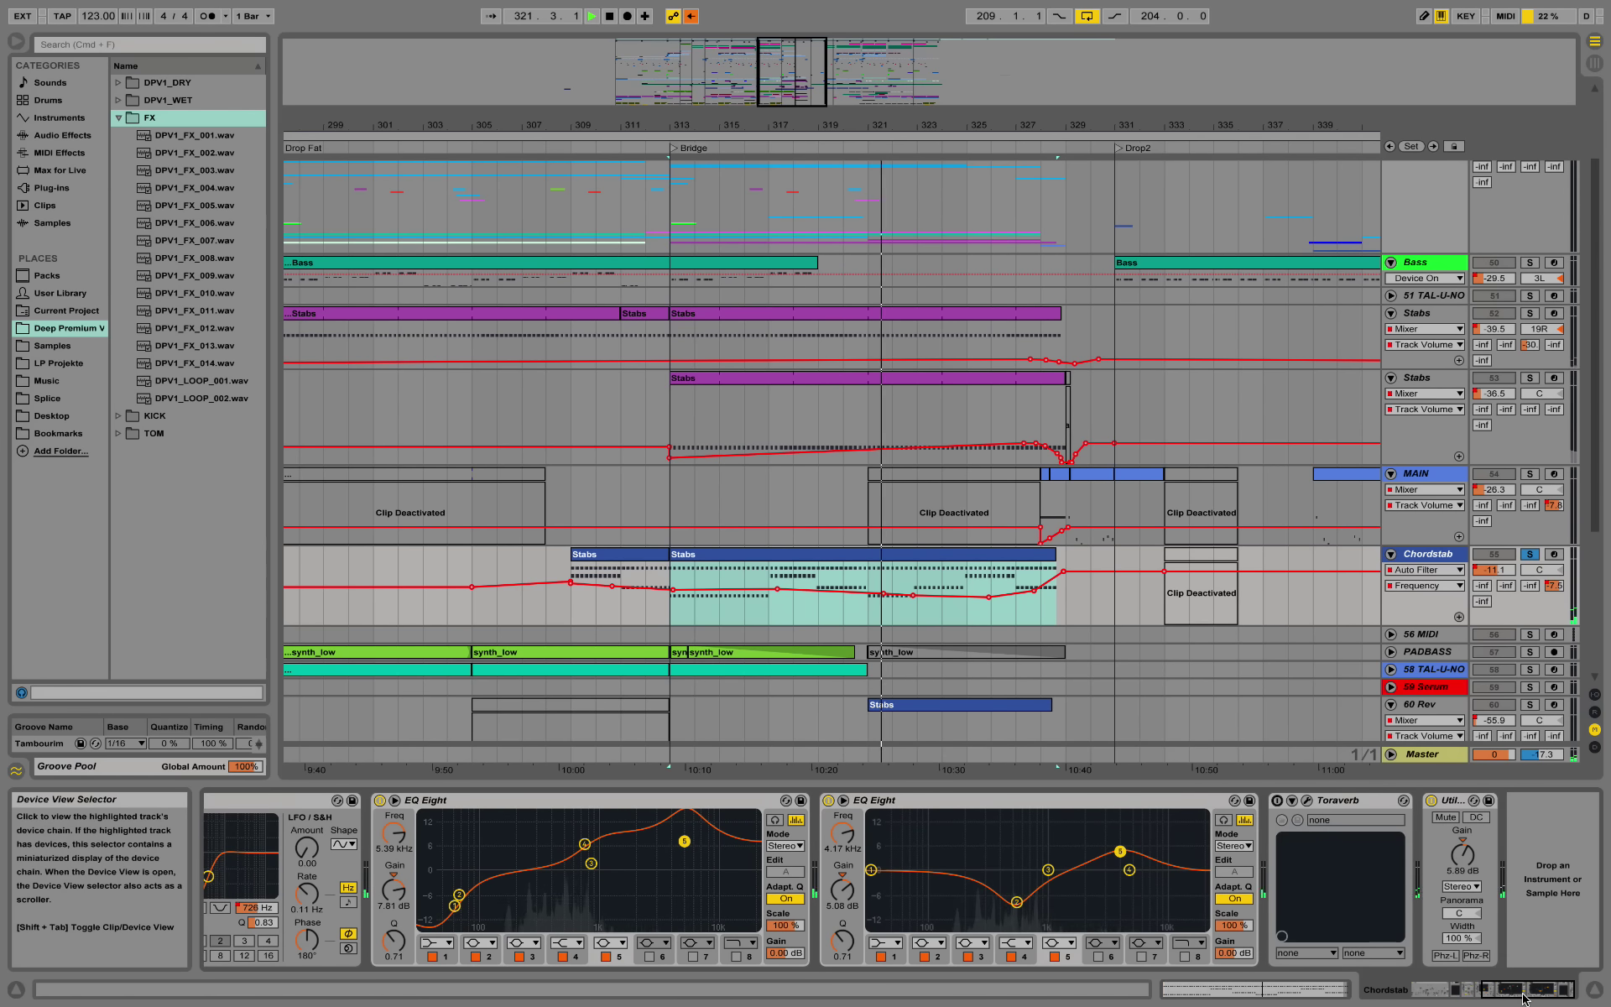
pyautogui.click(1477, 996)
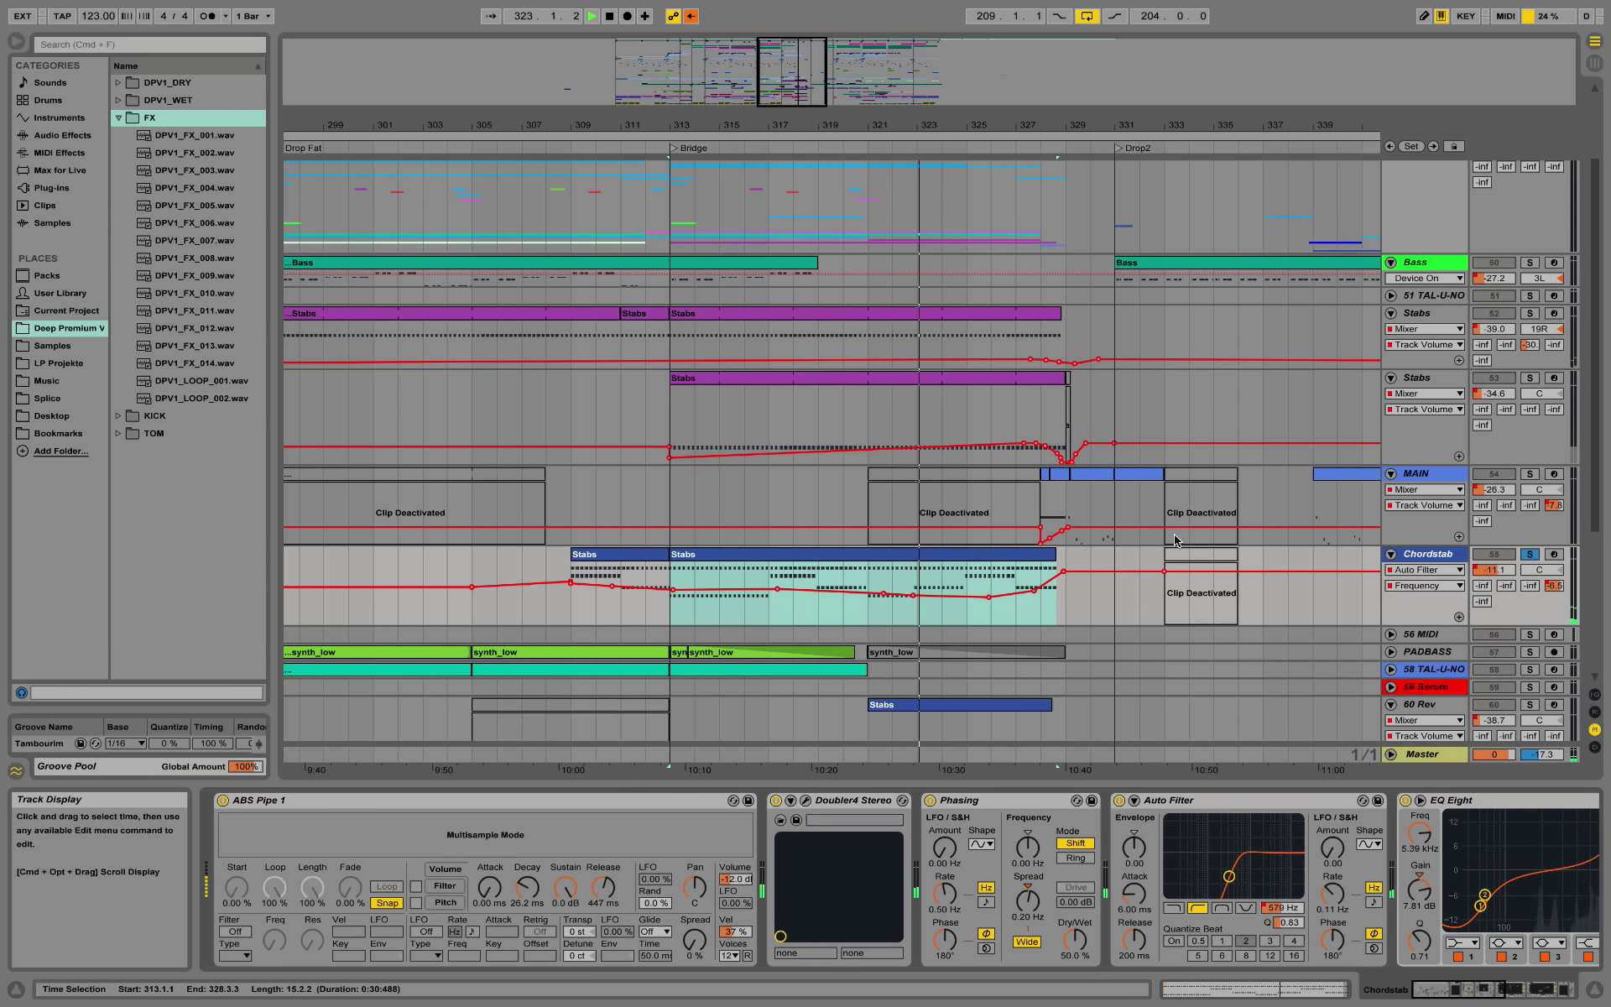
pyautogui.scroll(-4, 1175, 541)
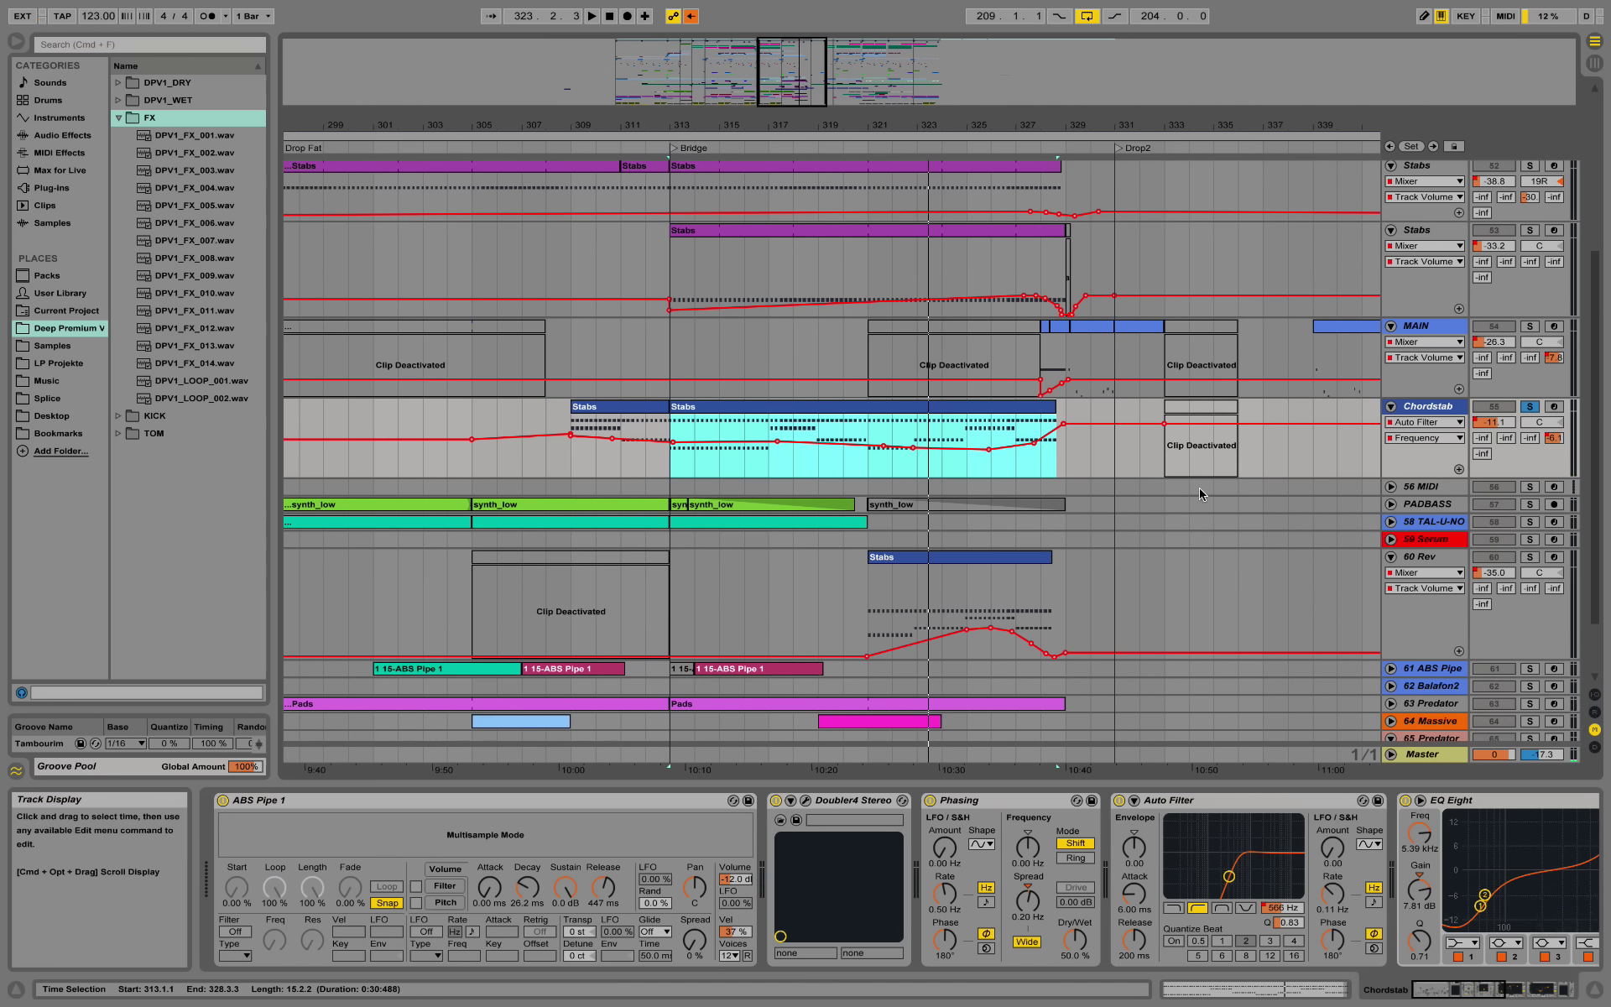
# Step: Show 60 Rev's effects, stop playback, unsolo it and fold the 60 Rev track
pyautogui.click(868, 604)
pyautogui.press('space')
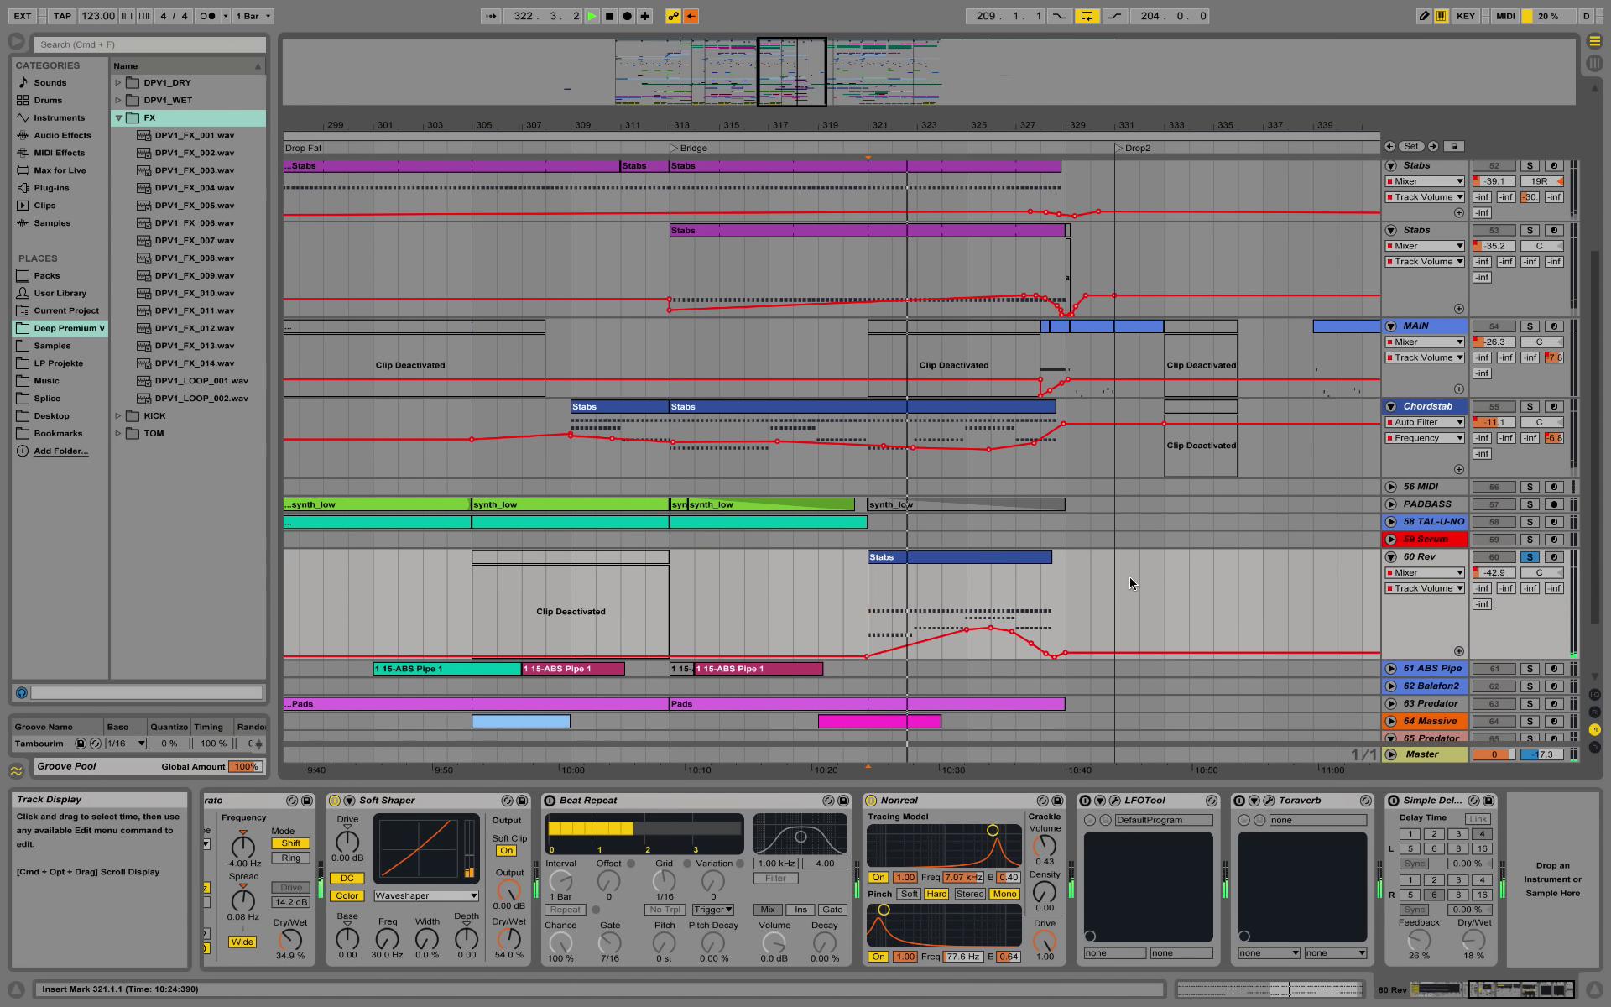
pyautogui.click(1530, 558)
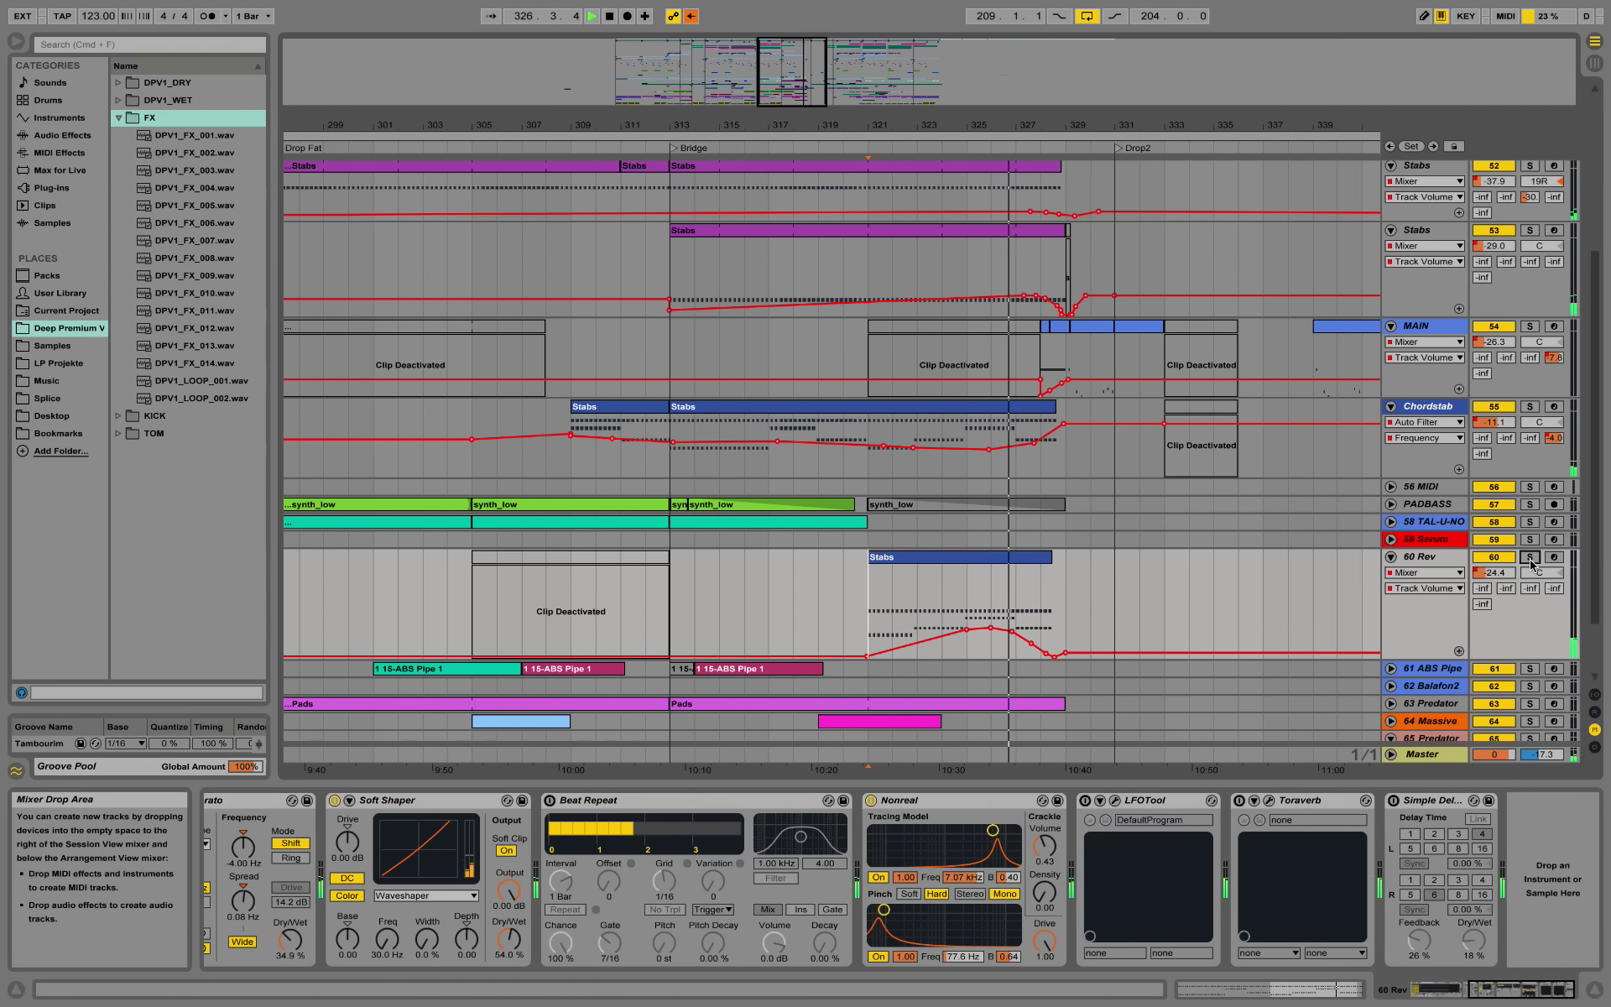
pyautogui.scroll(2, 1185, 532)
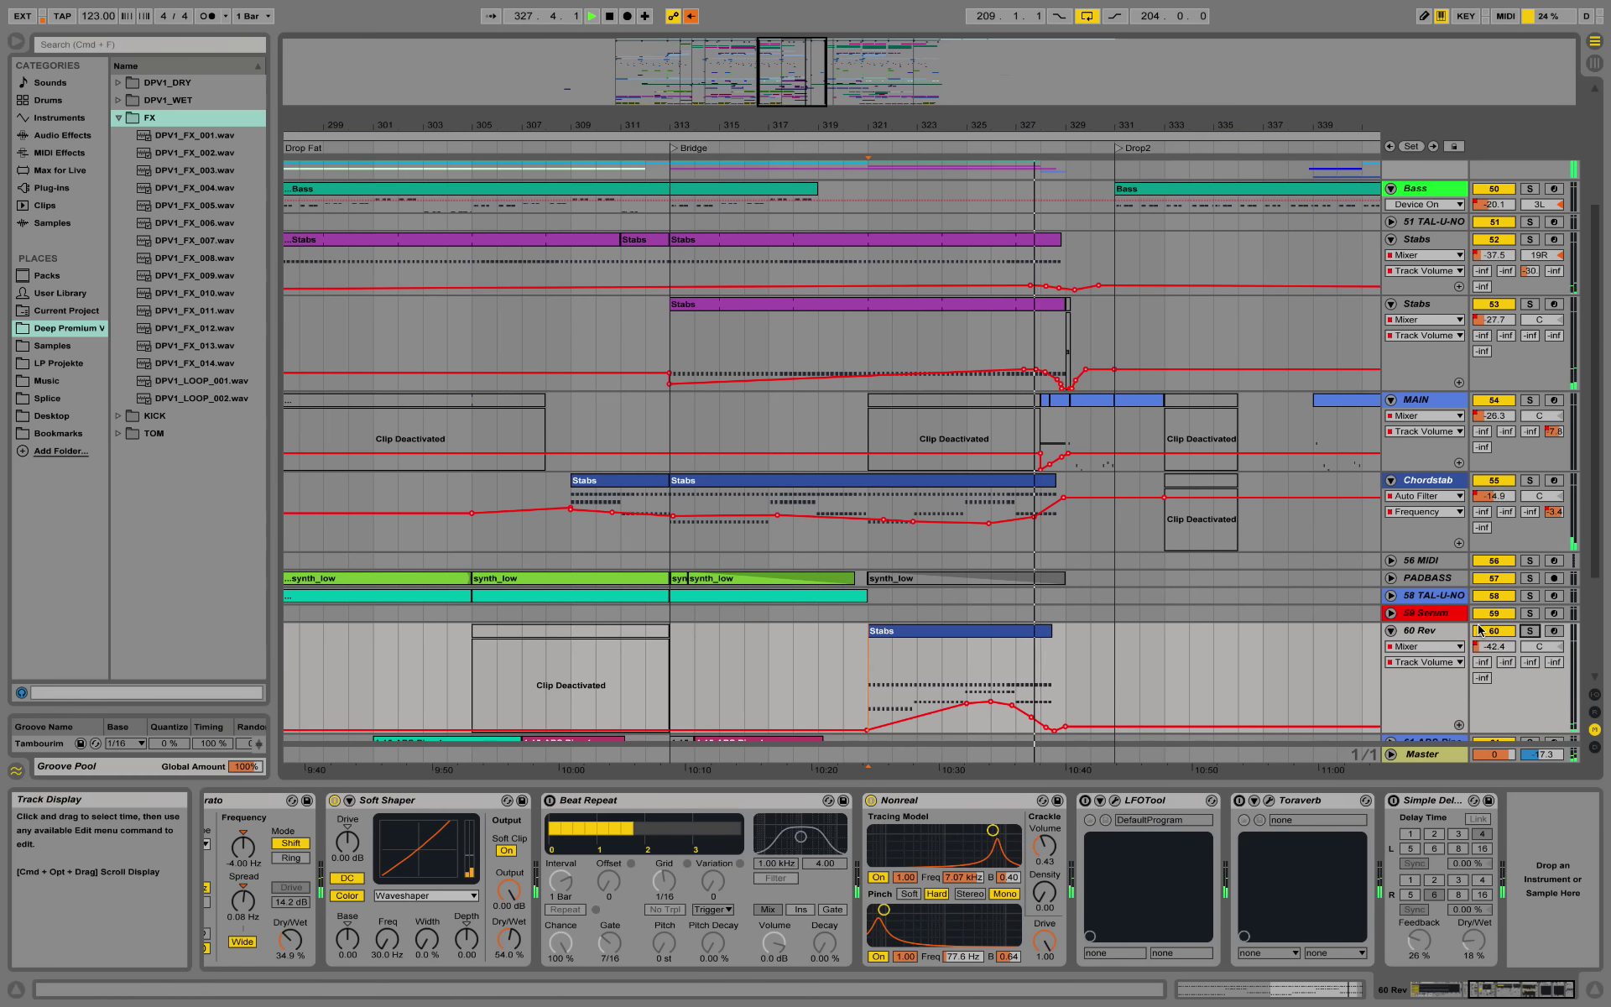
pyautogui.click(1392, 631)
pyautogui.scroll(1, 1257, 665)
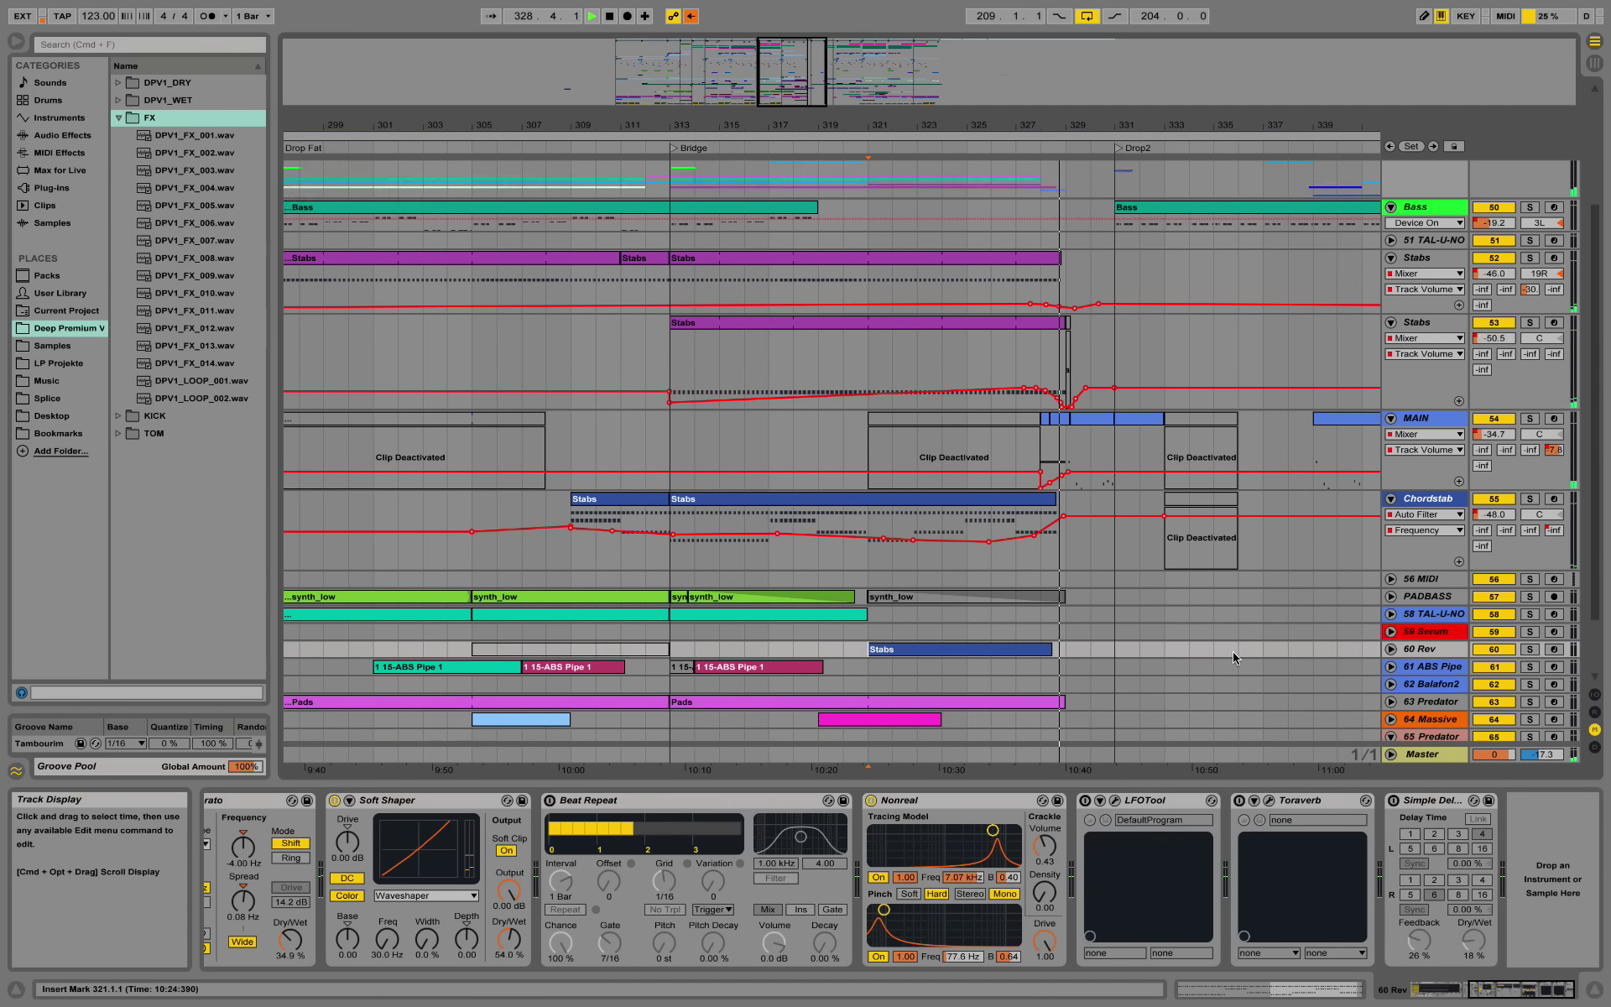
pyautogui.scroll(4, 1256, 666)
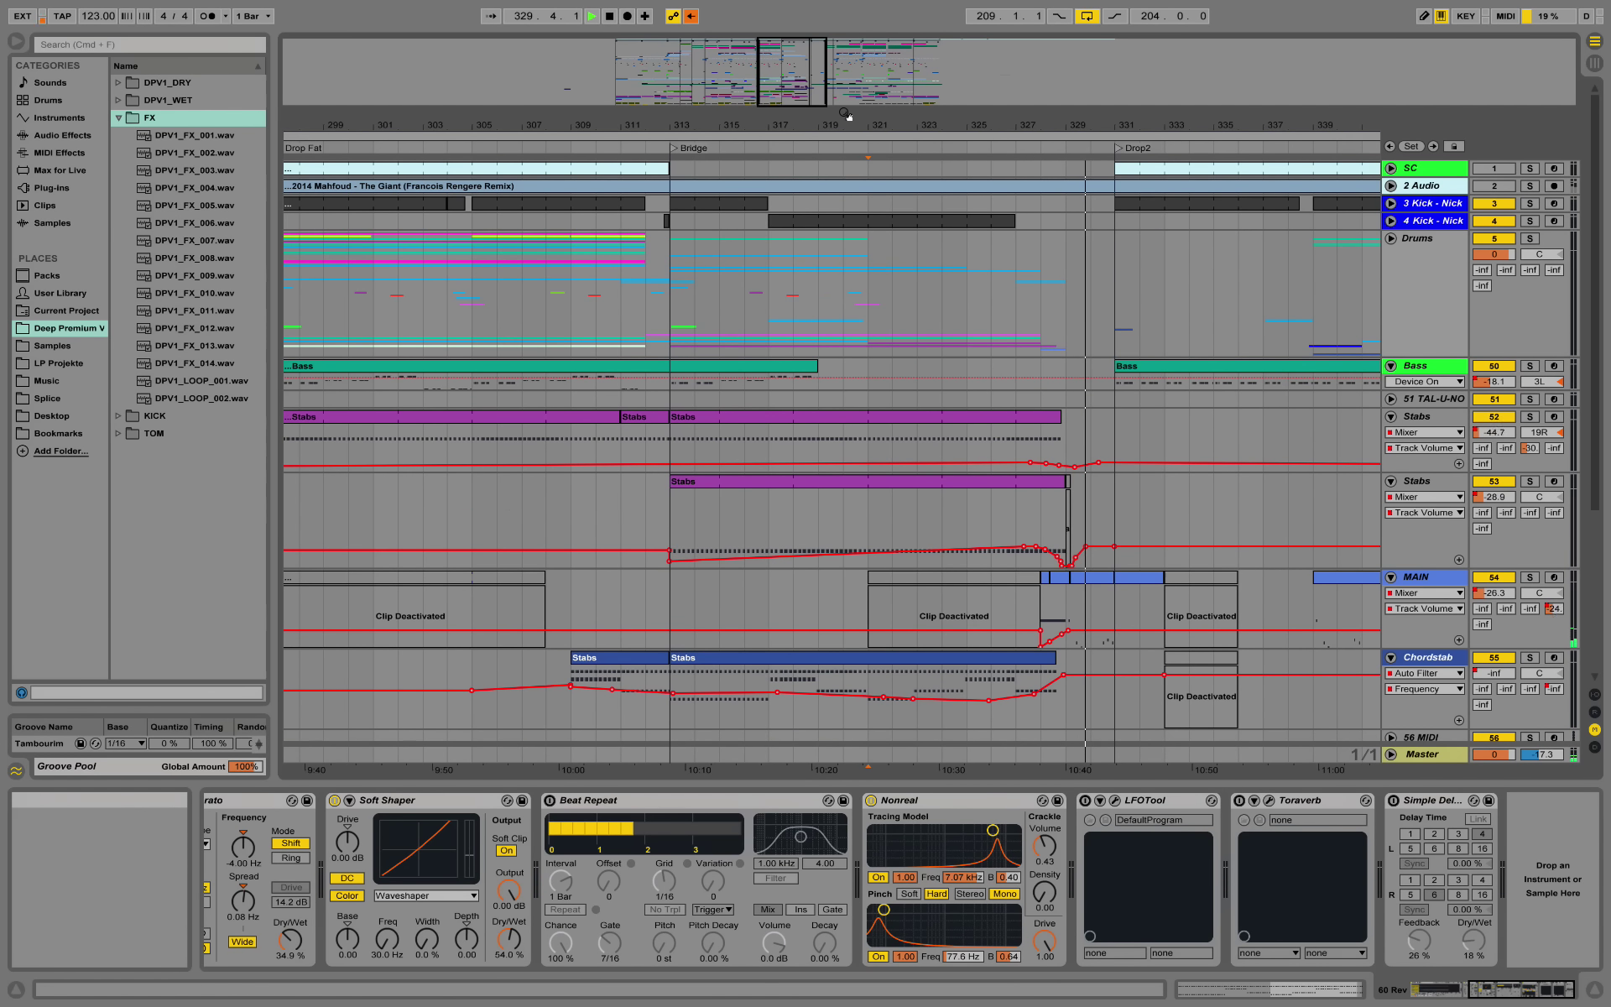
# Step: Zoom to bars 313–341, show the Bass track's Predator-to-EQ Eight chain, and play from bar 321
pyautogui.moveTo(848, 121)
pyautogui.mouseDown()
pyautogui.moveTo(846, 93)
pyautogui.moveTo(793, 120)
pyautogui.mouseUp()
pyautogui.press('space')
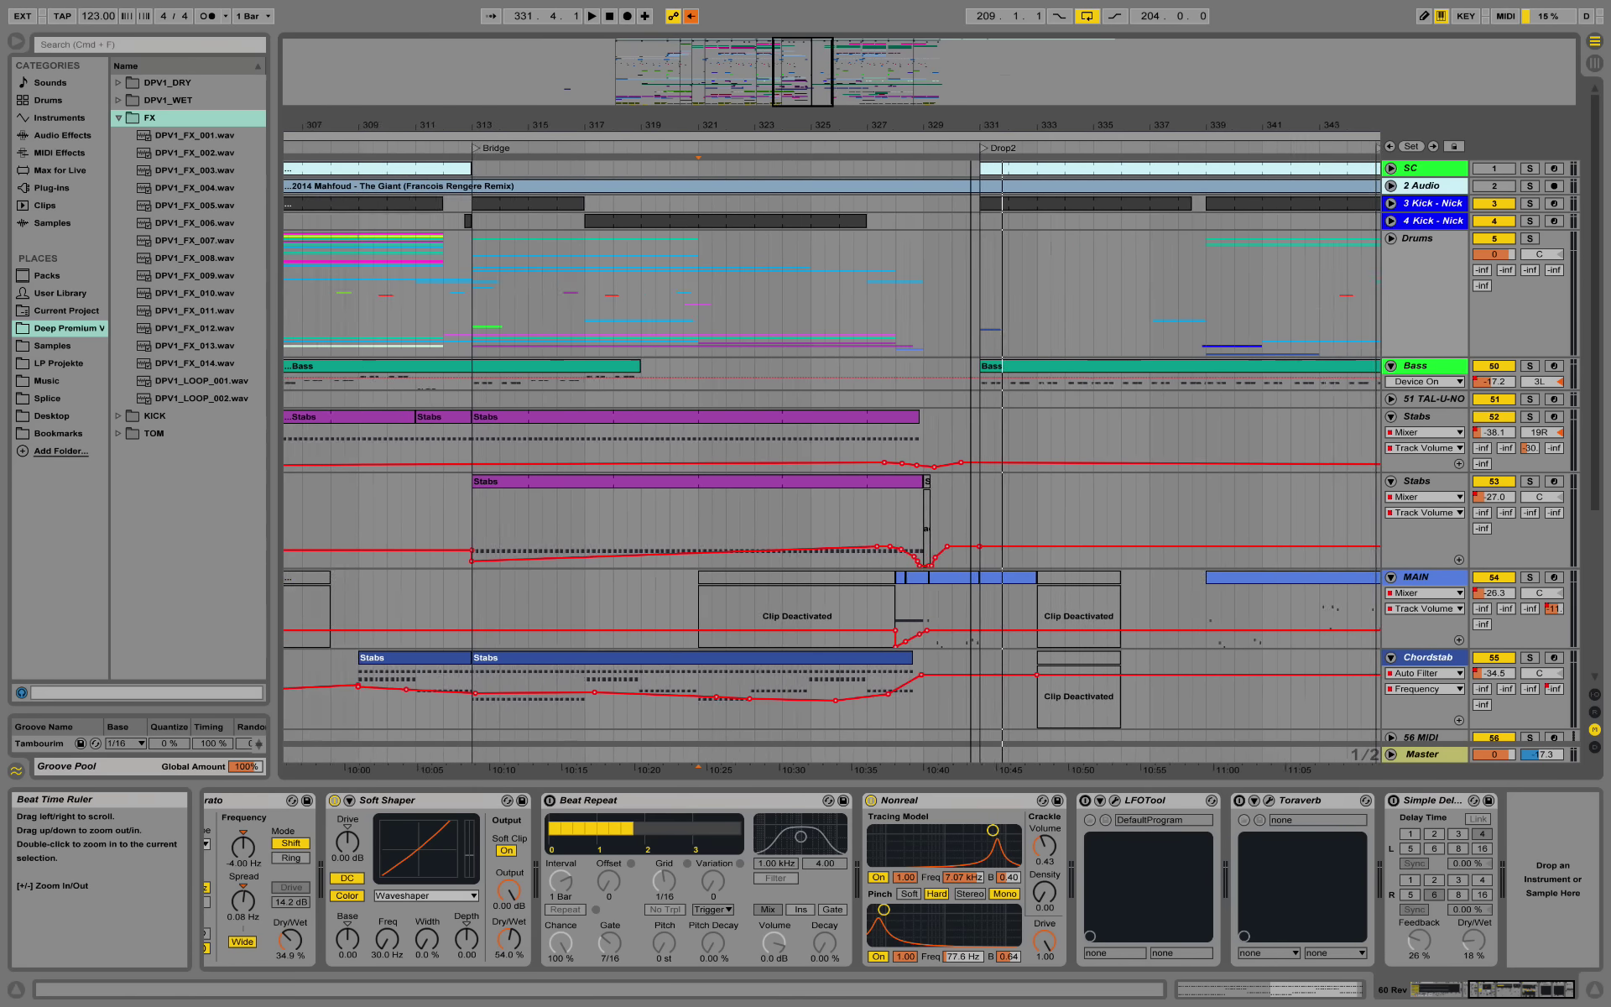
pyautogui.moveTo(793, 120); pyautogui.dragTo(951, 159)
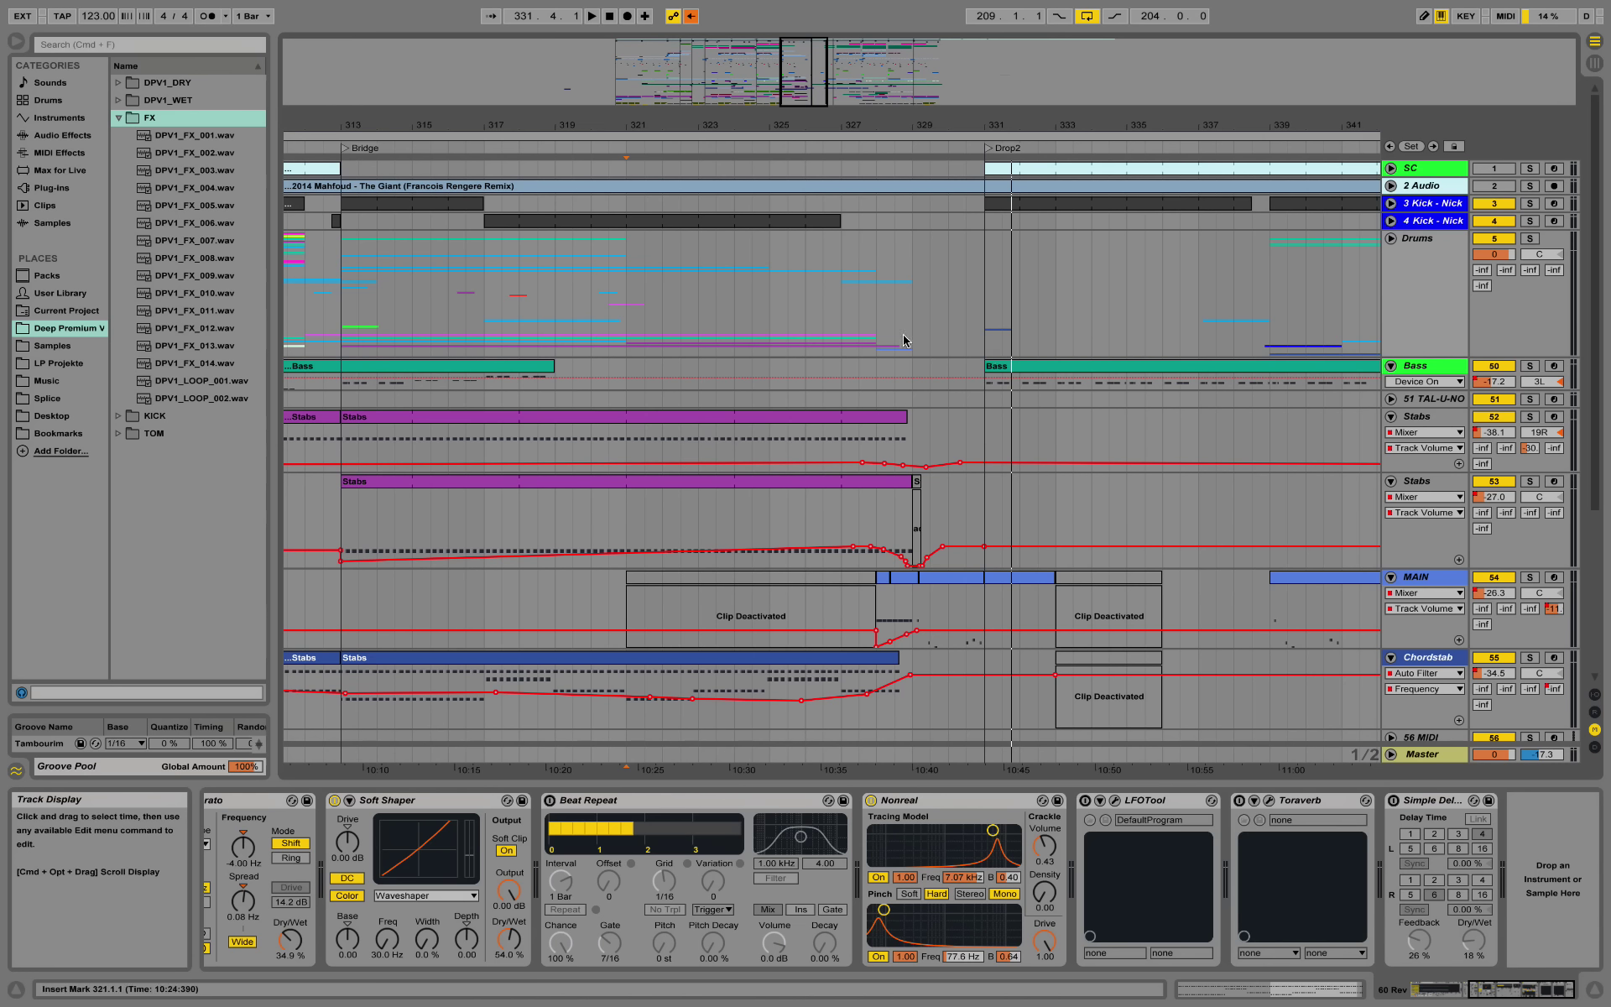
pyautogui.click(918, 435)
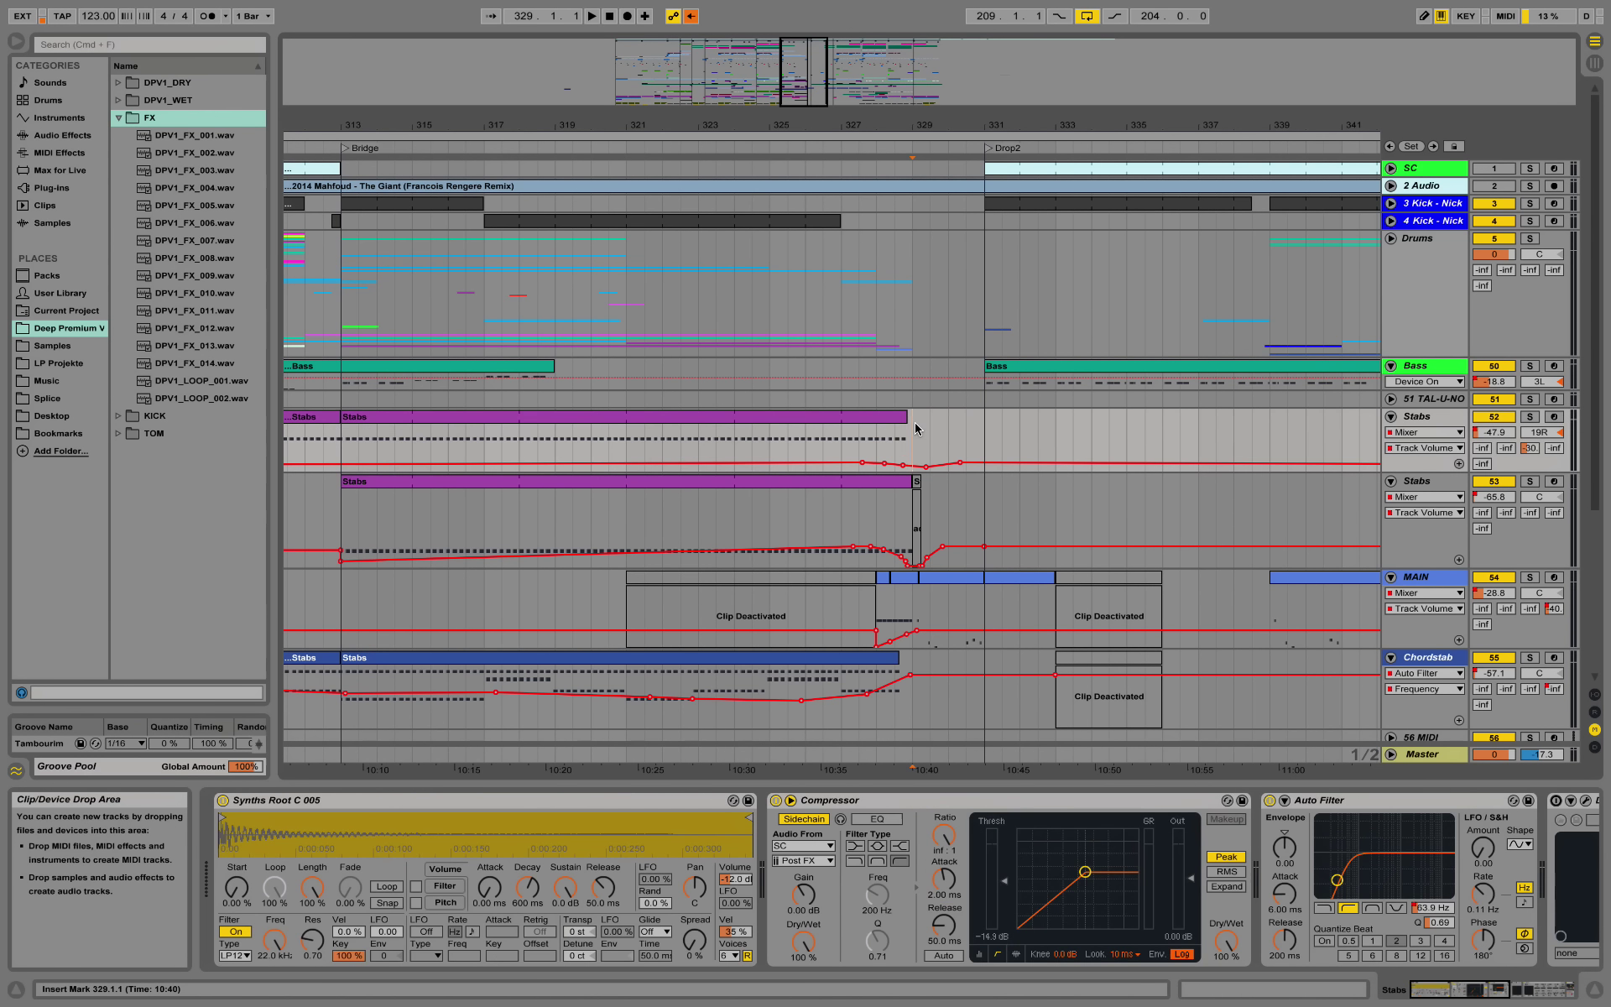
pyautogui.click(913, 370)
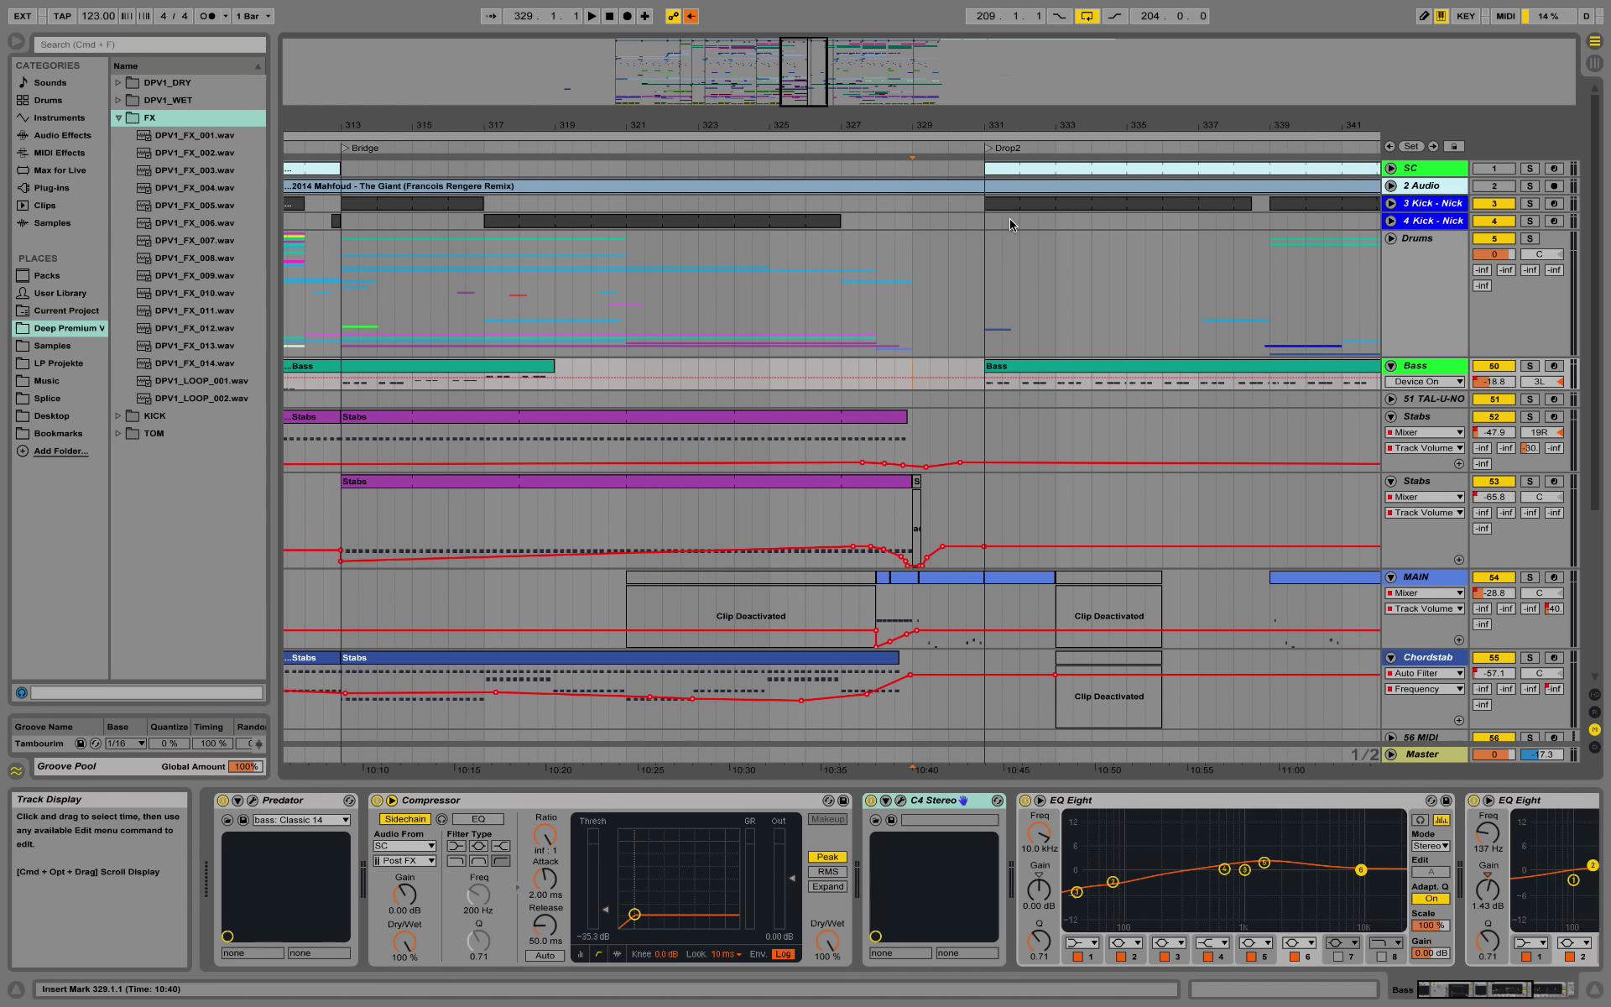
pyautogui.click(620, 146)
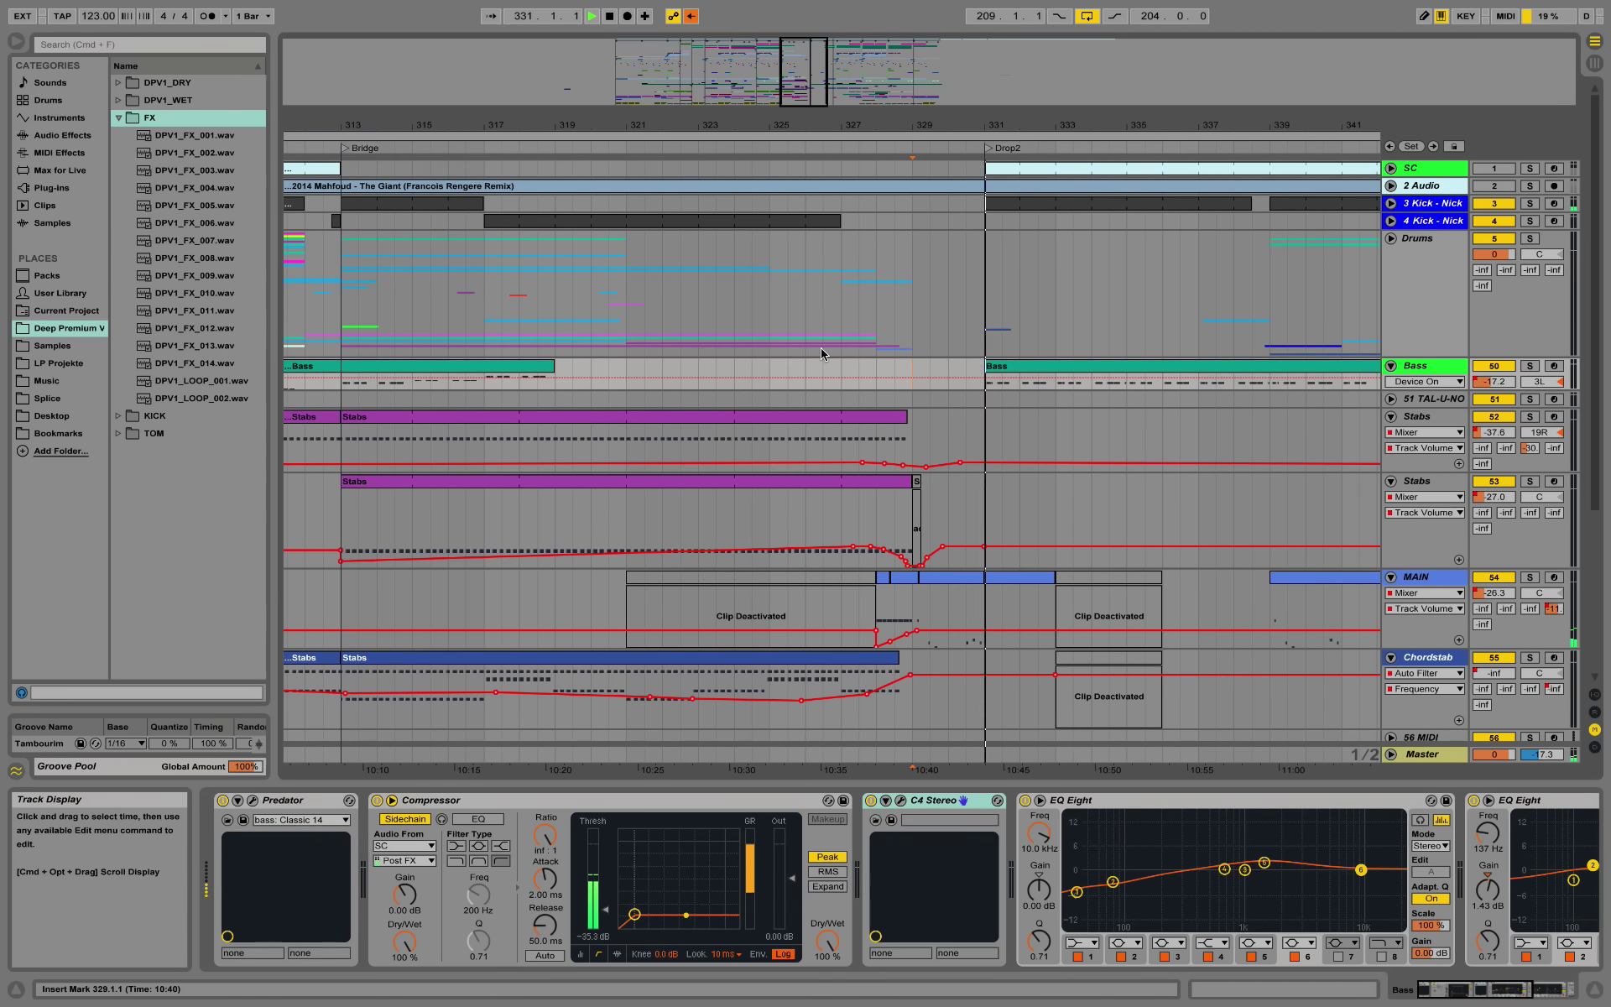
# Step: Stop playback, fold TAL-U-NO, Kick - Nick and all tracks, then zoom to bars 273–327
pyautogui.press('space')
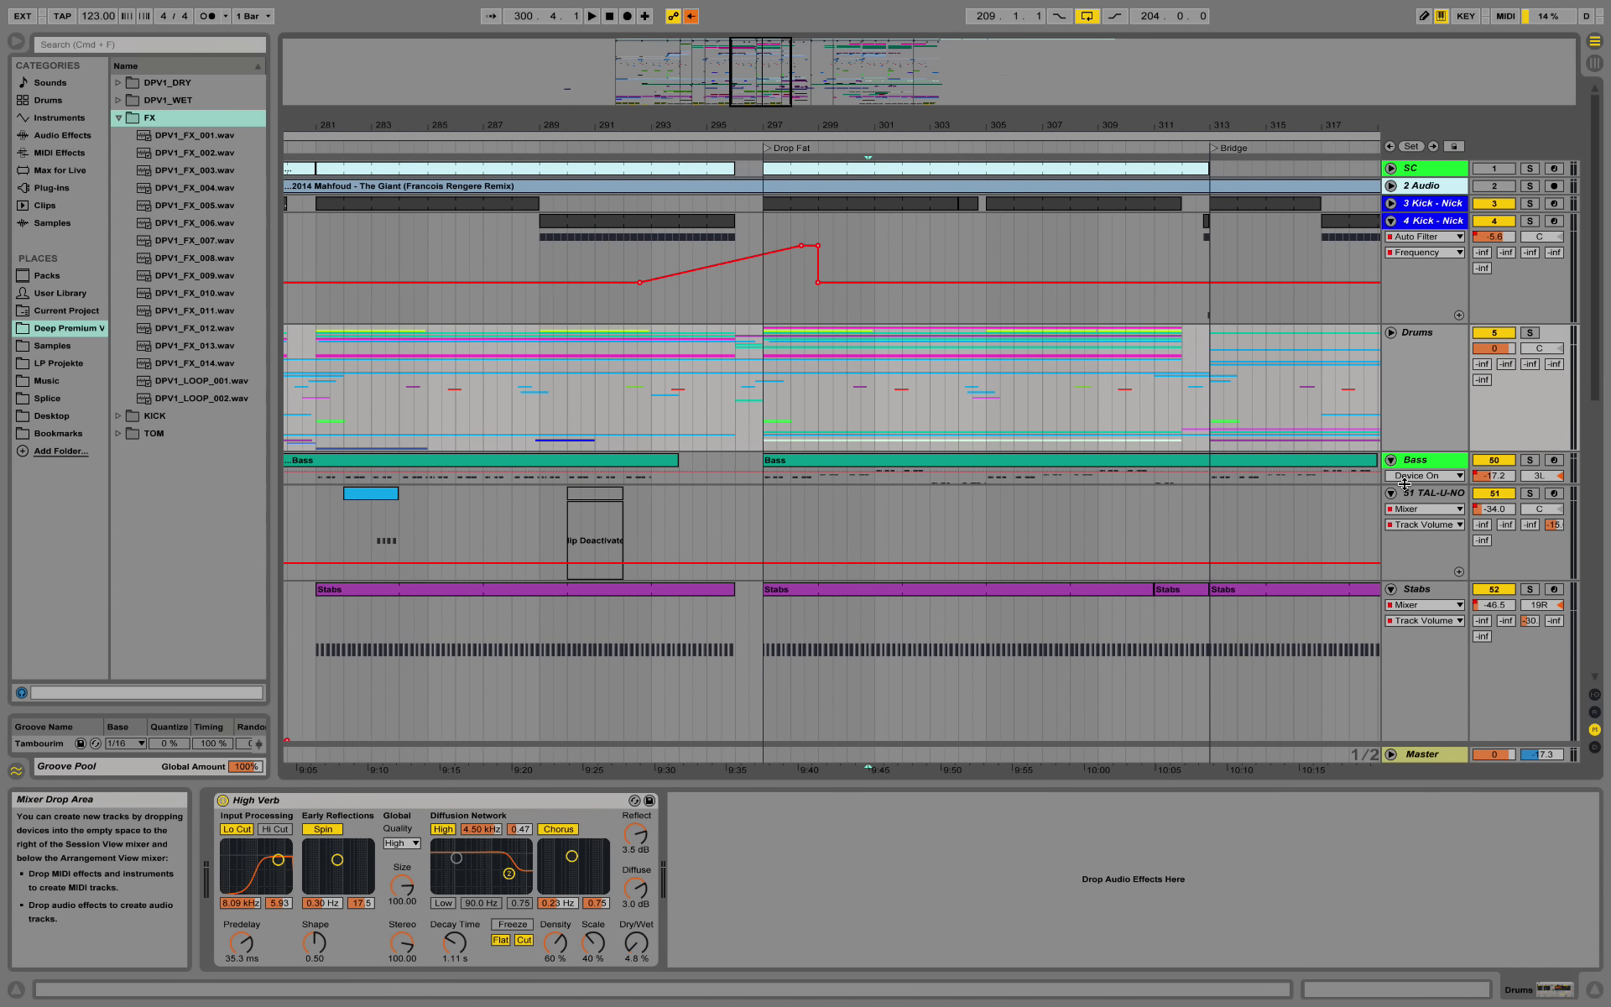
pyautogui.click(1391, 493)
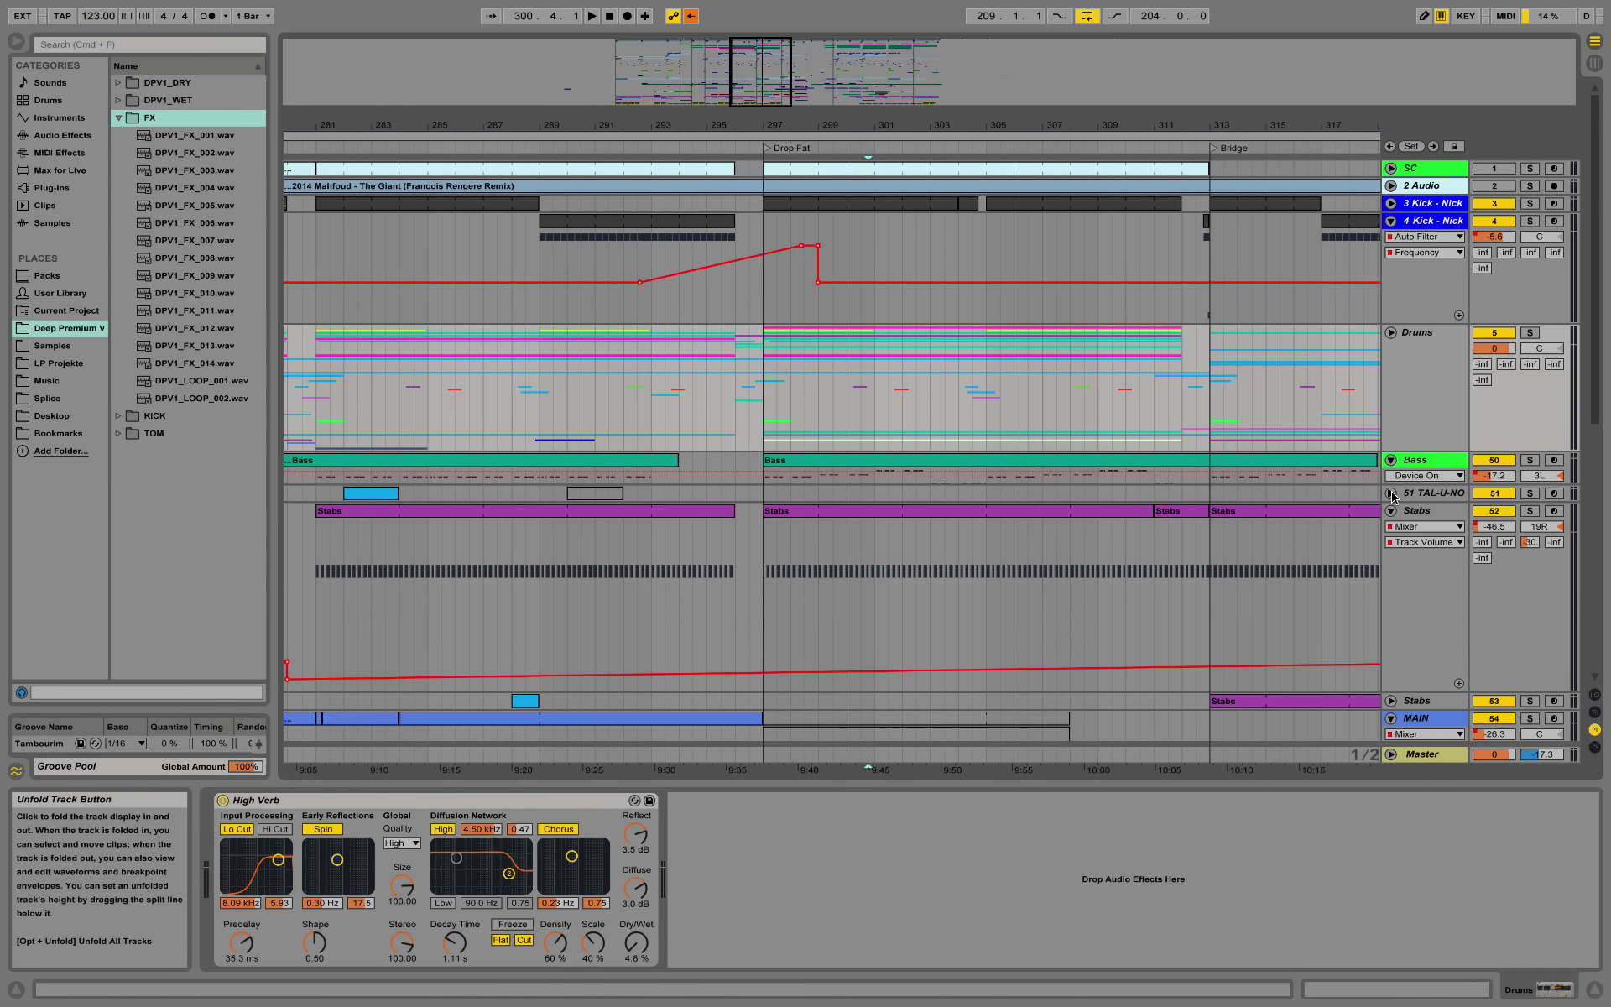
pyautogui.click(1391, 221)
pyautogui.press('h')
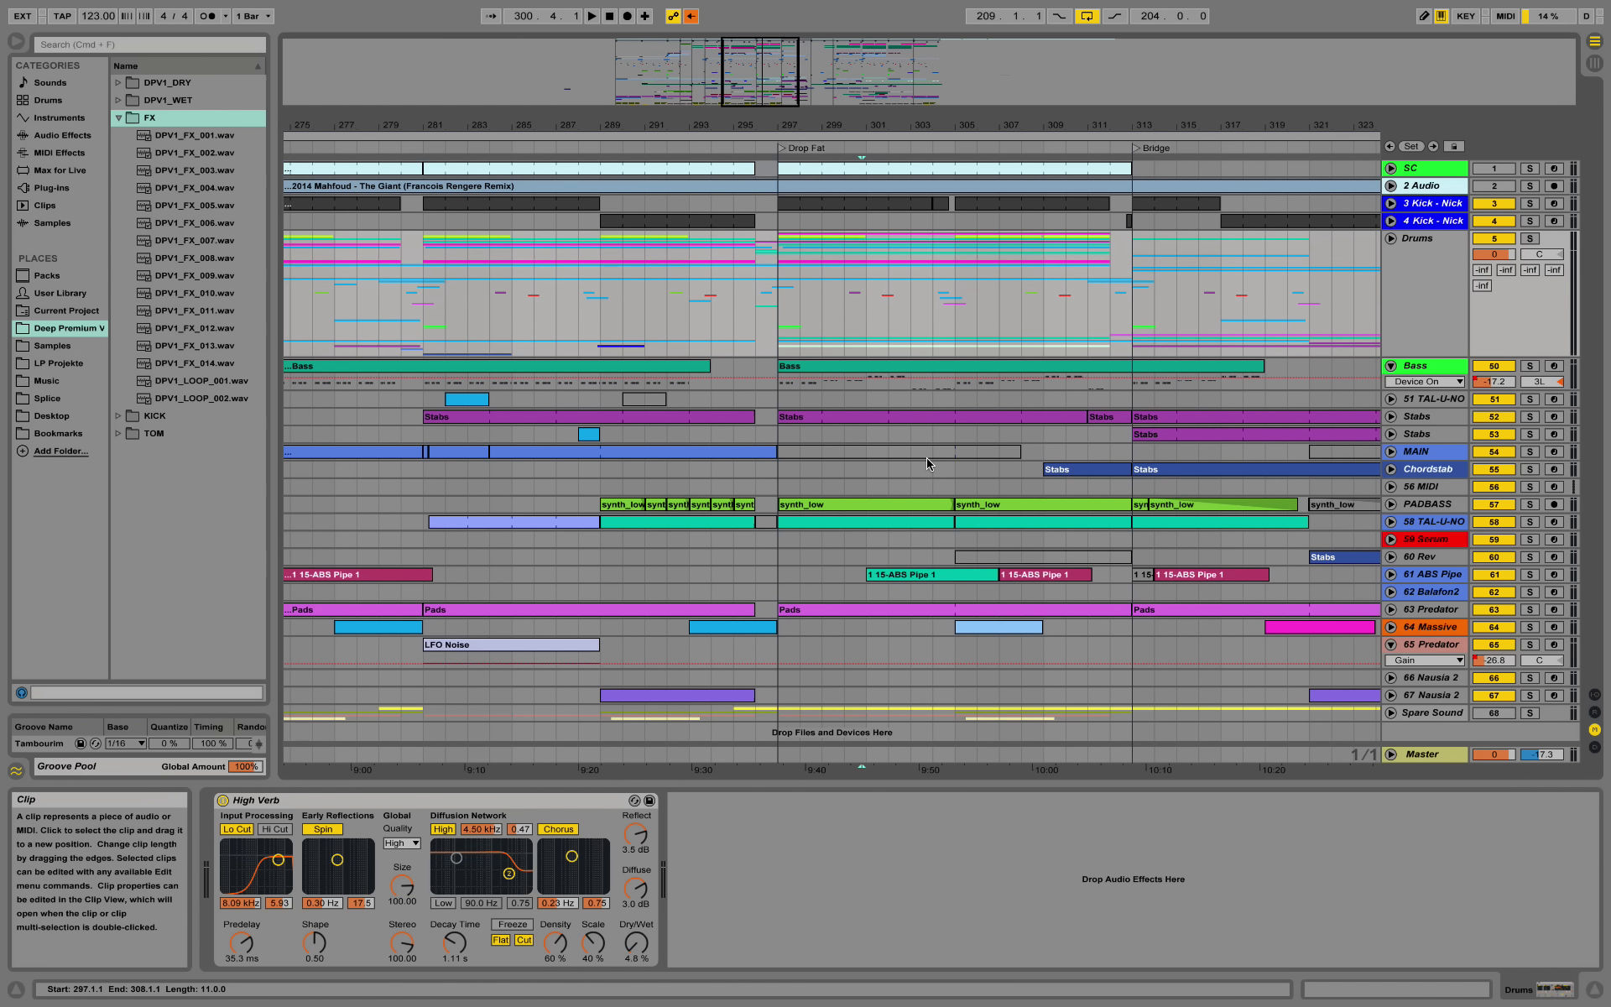
pyautogui.moveTo(842, 126); pyautogui.dragTo(842, 120)
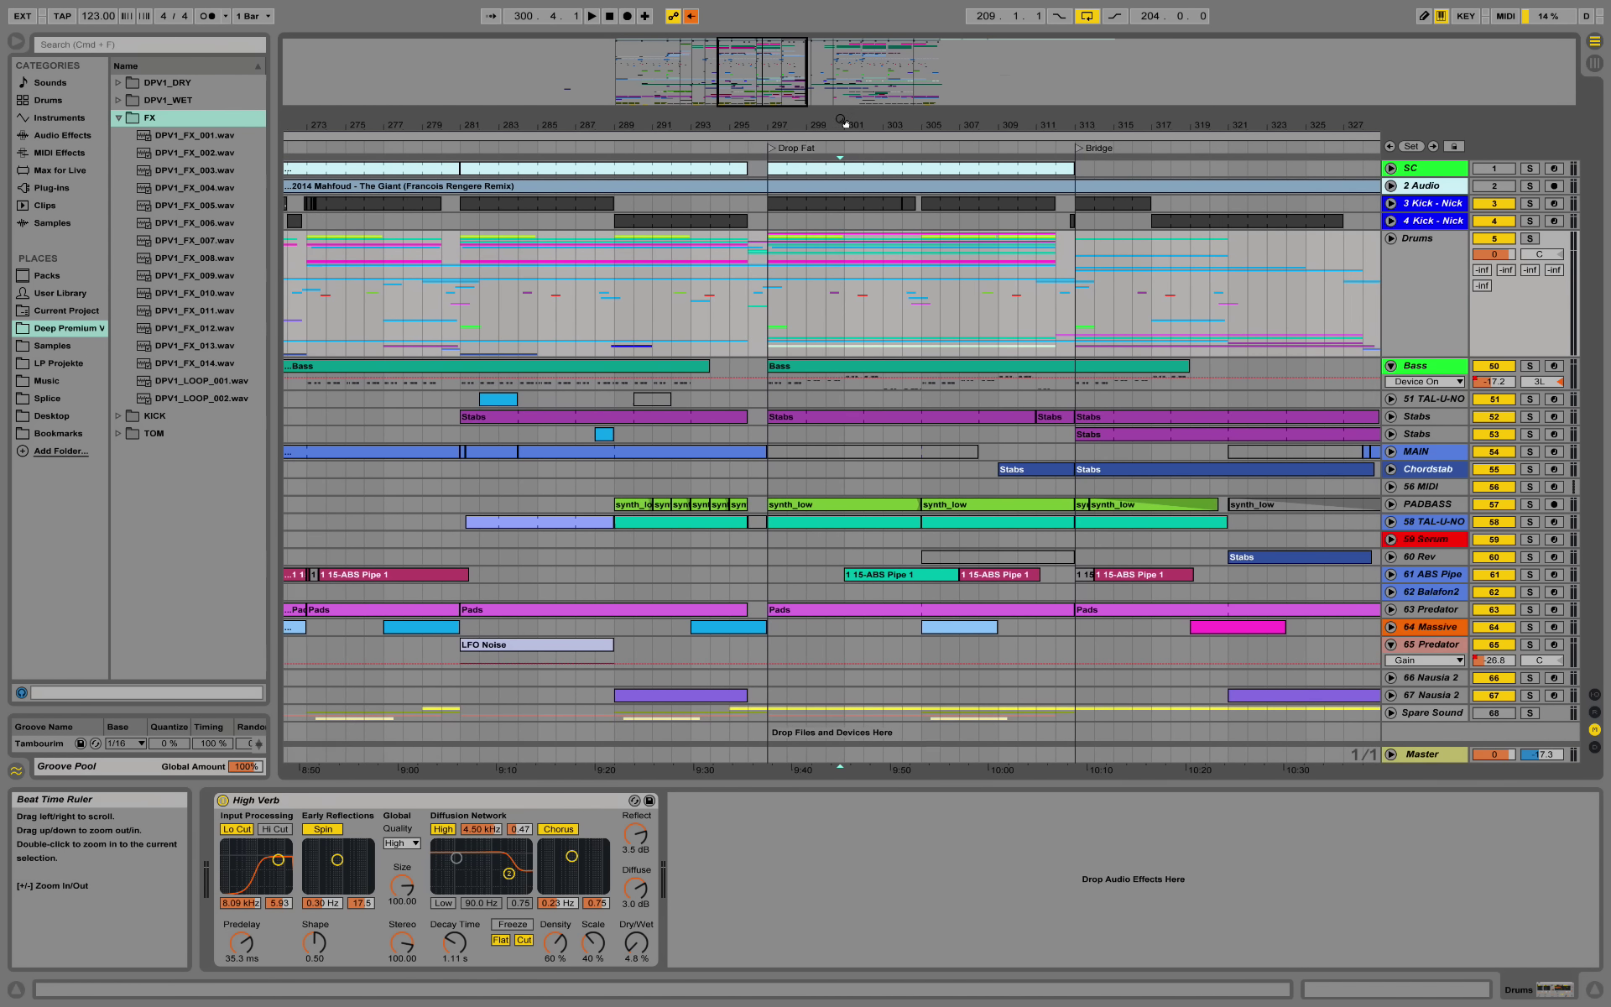